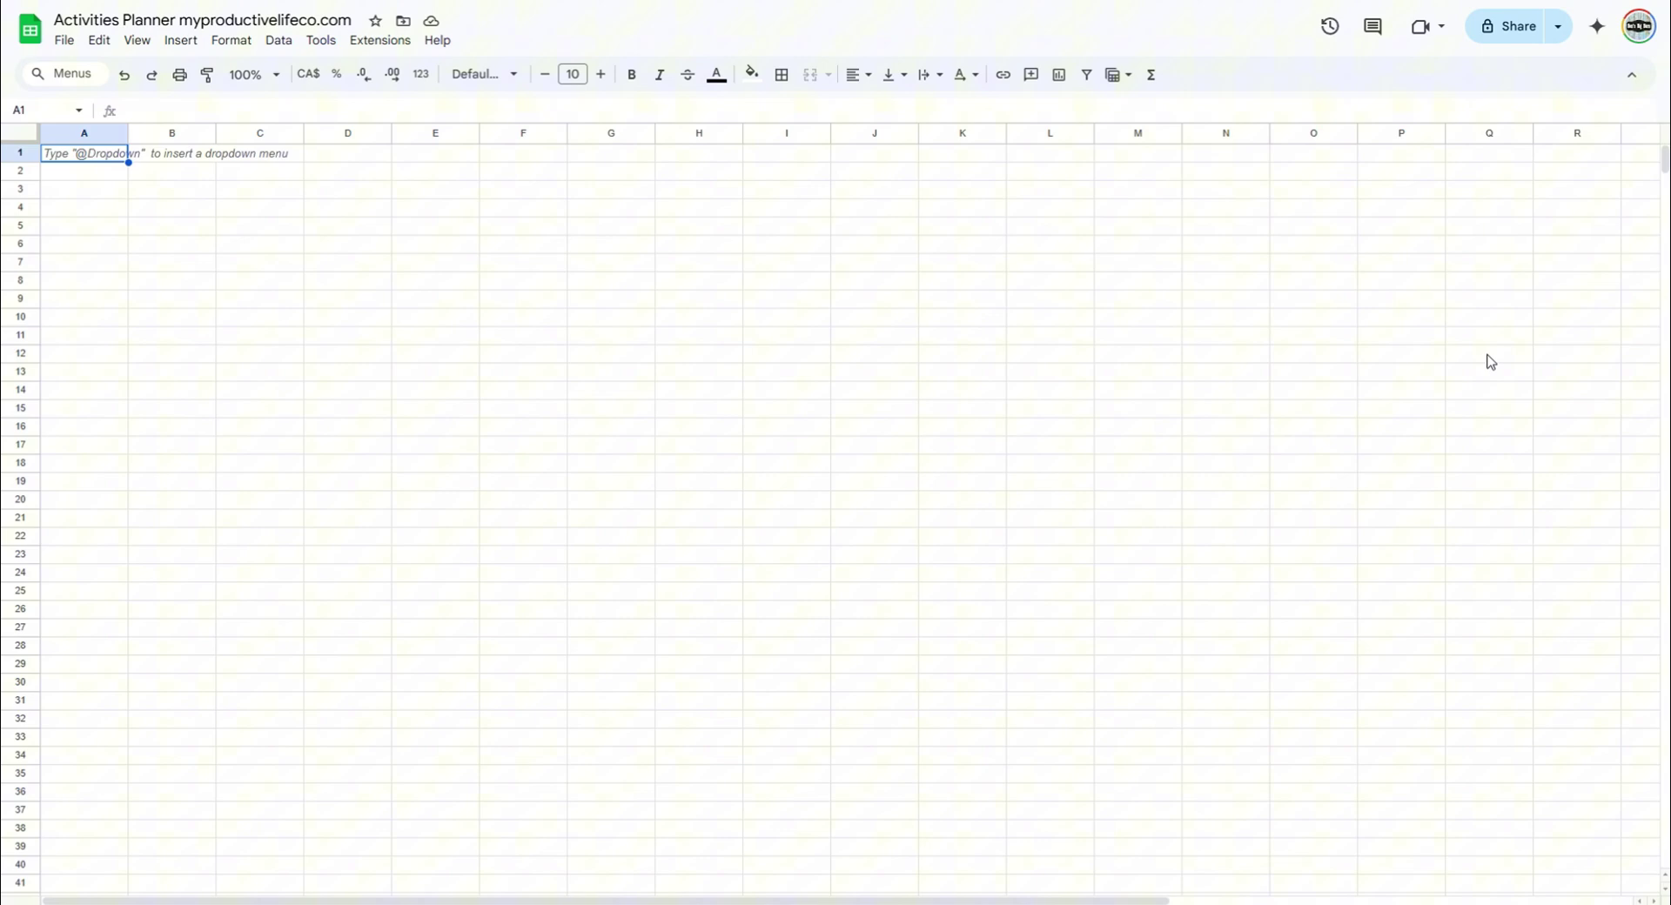
Fill columns A through I with a light custom colour.
{"action": "left_click", "coordinate": [71, 137]}
{"action": "left_click", "coordinate": [790, 134], "text": "shift"}
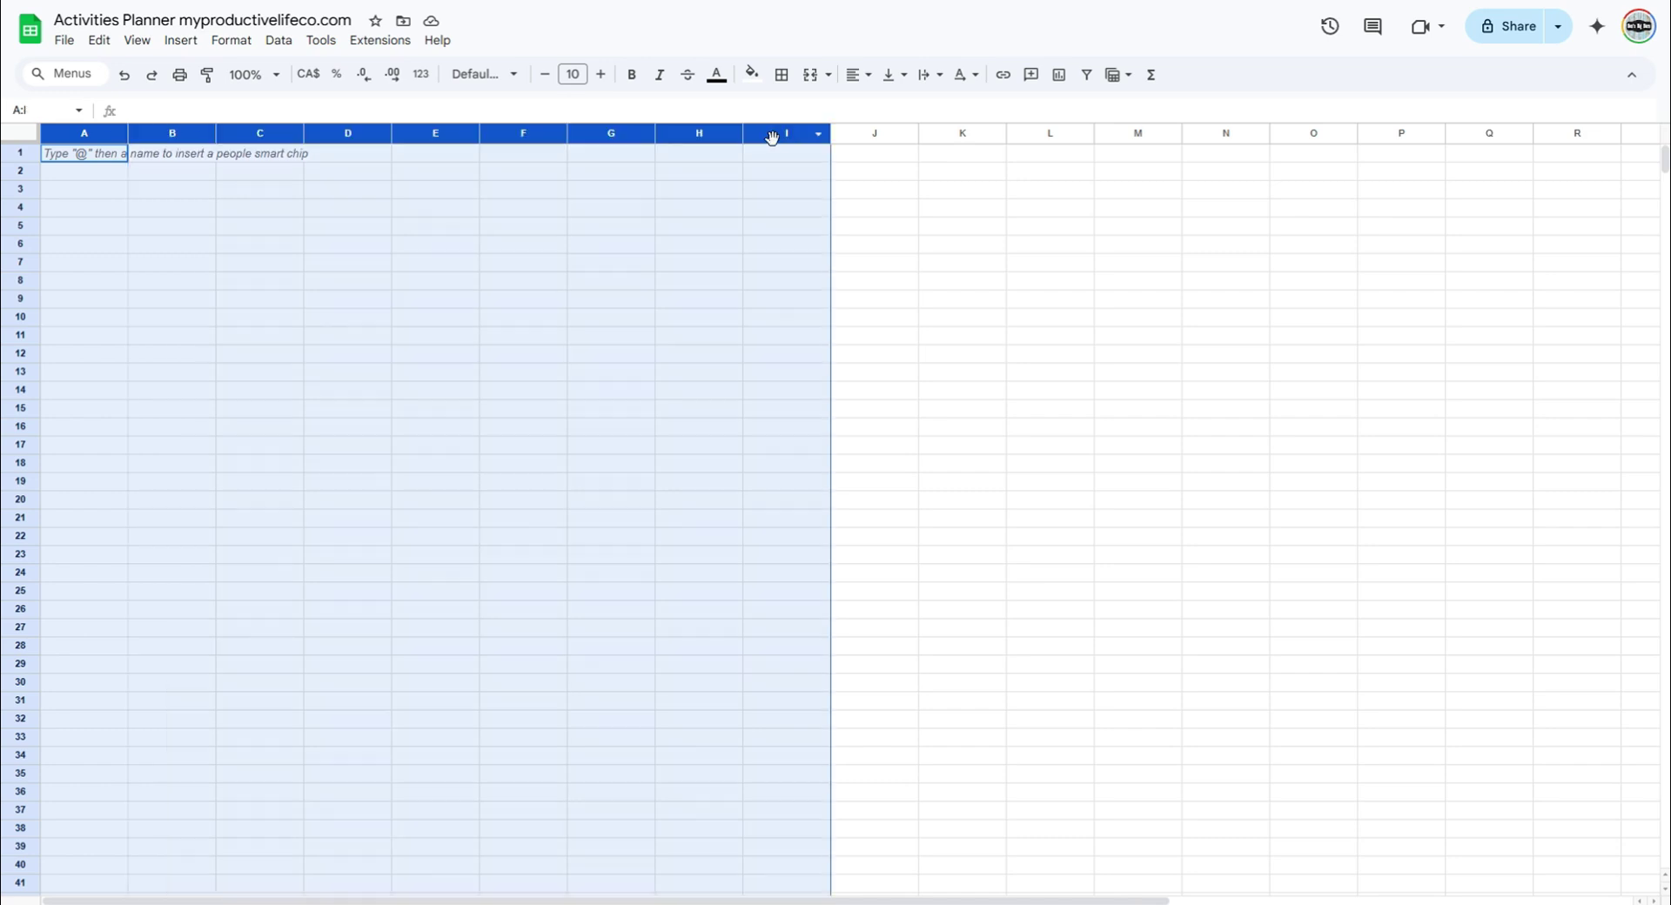
{"action": "left_click", "coordinate": [752, 74]}
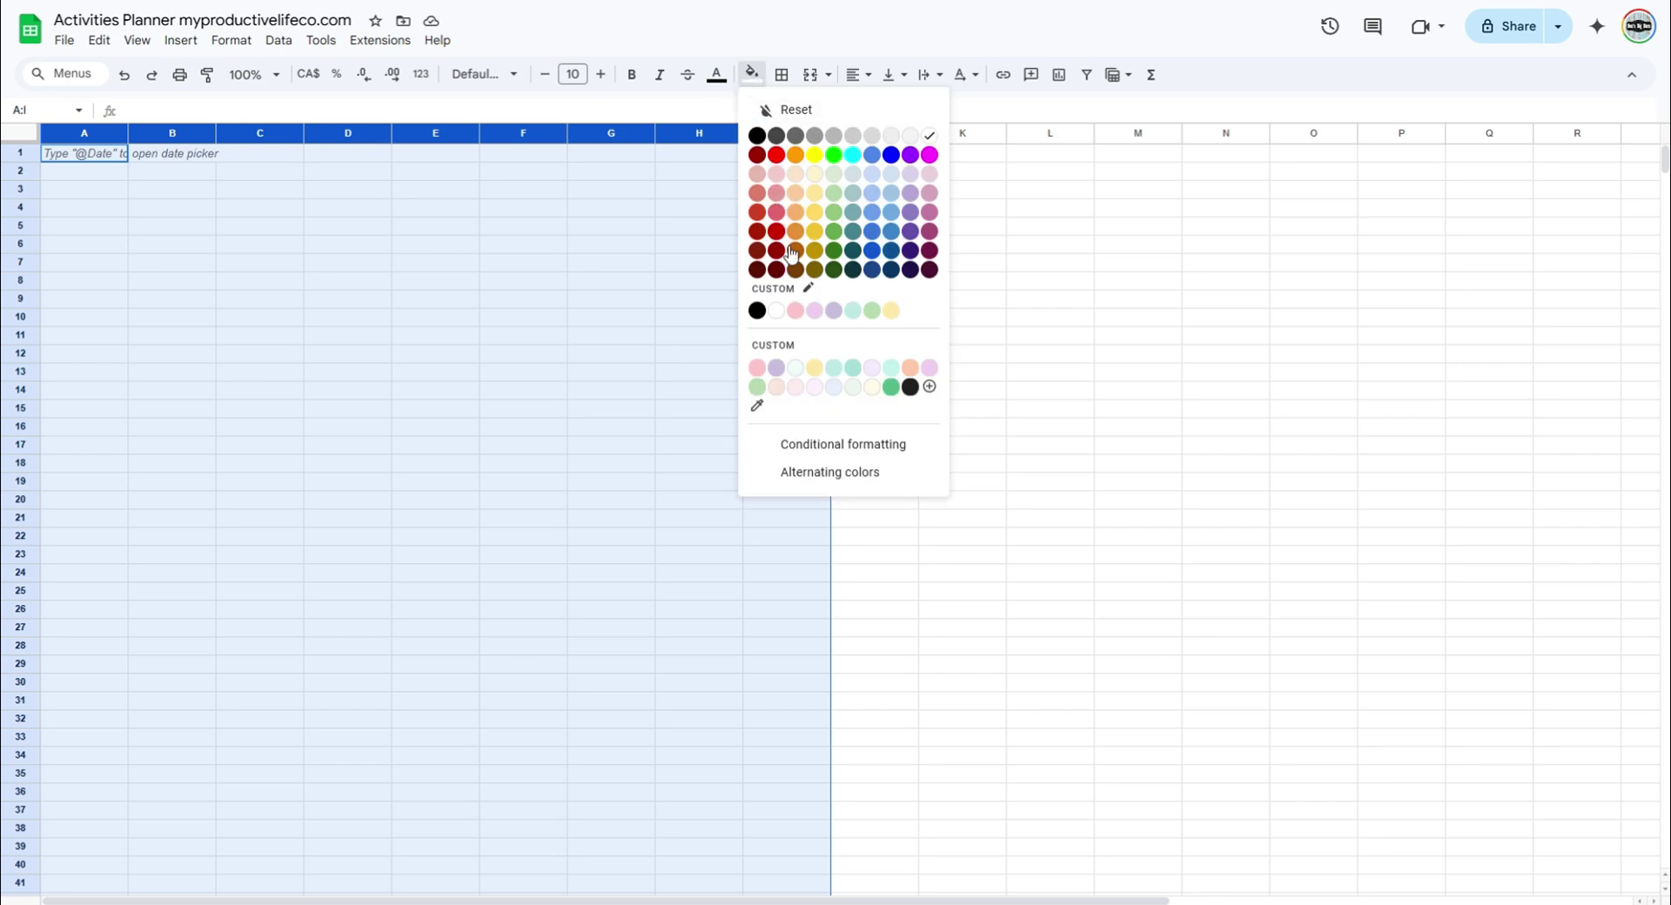
{"action": "left_click", "coordinate": [797, 369]}
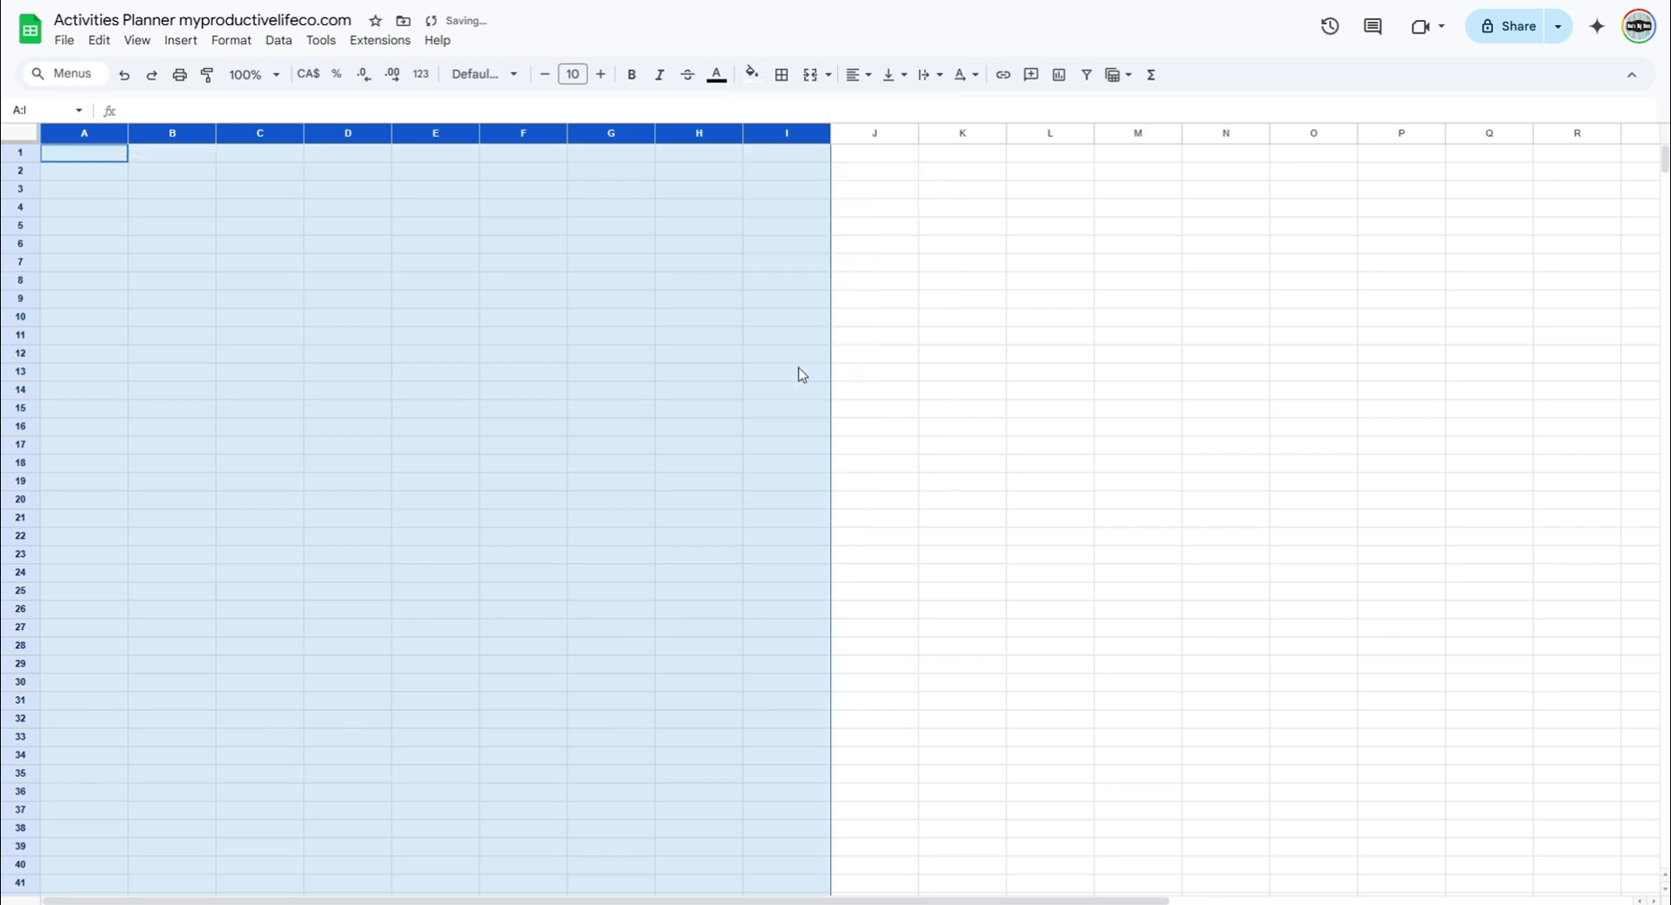
Resize columns A–I to 21 pixels wide.
{"action": "right_click", "coordinate": [769, 131]}
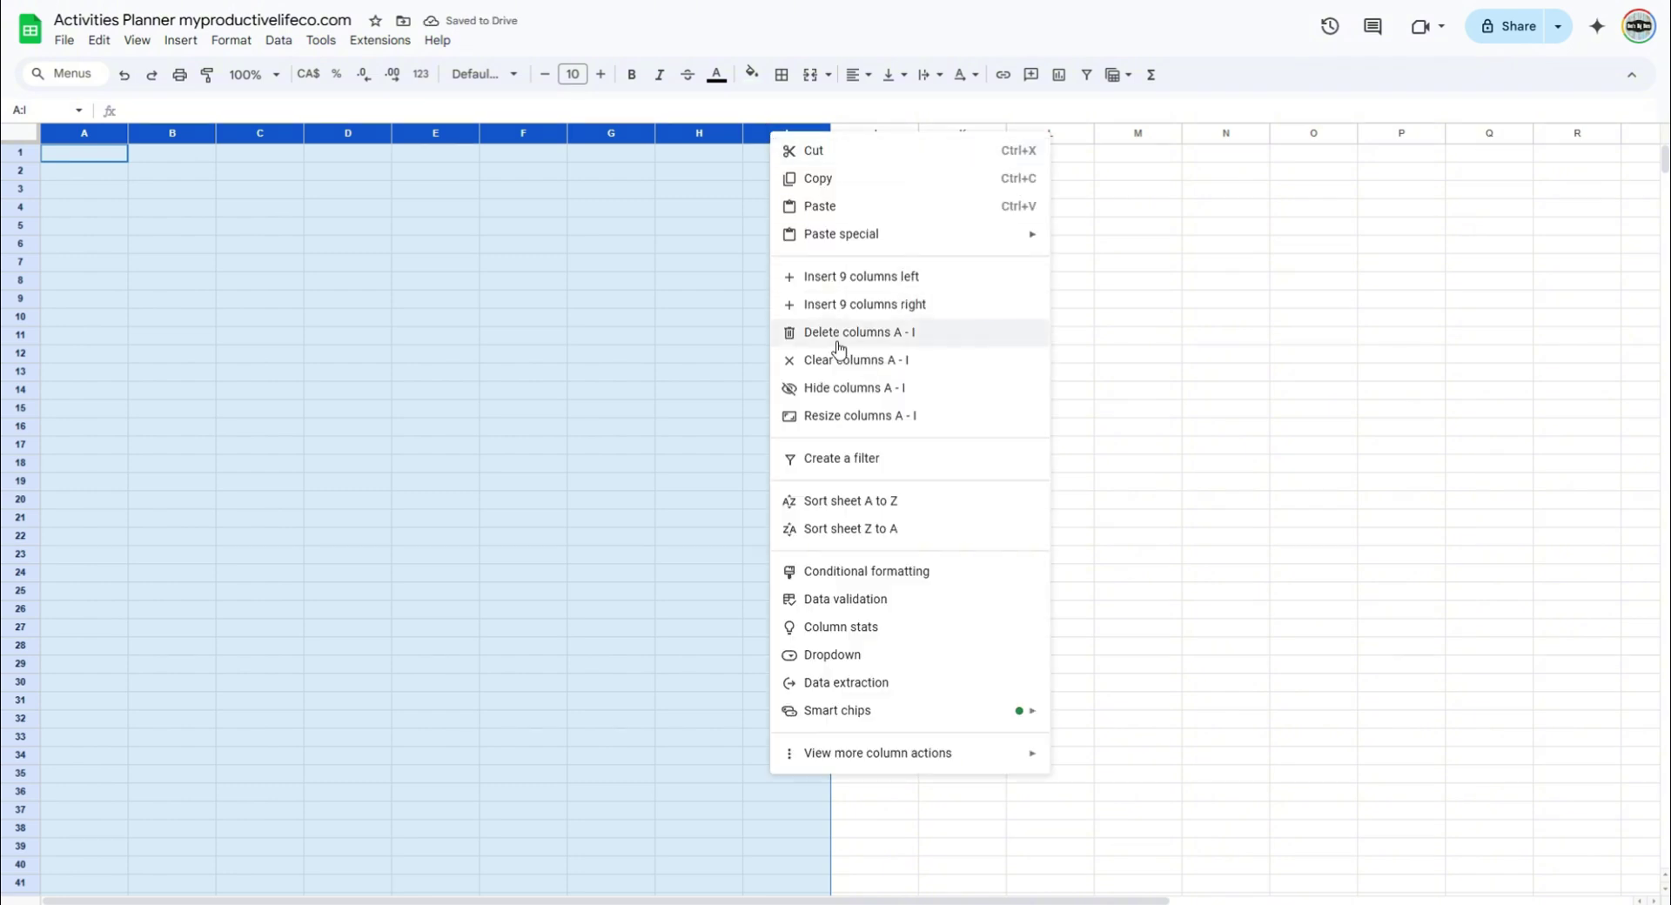
{"action": "left_click", "coordinate": [836, 419]}
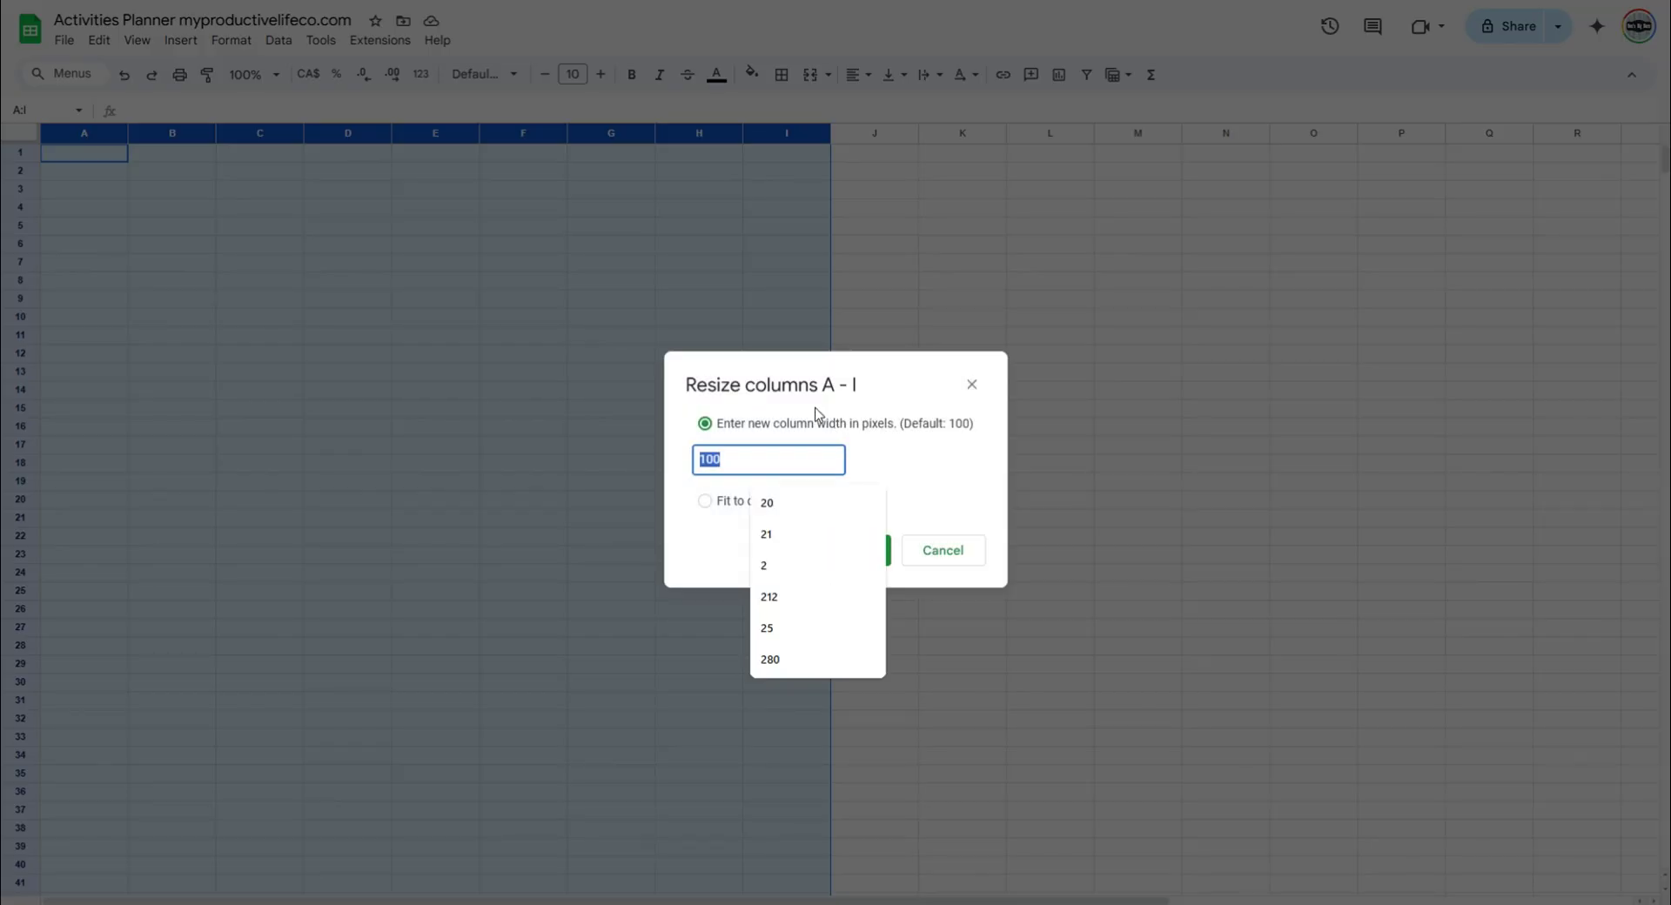
{"action": "type", "text": "21"}
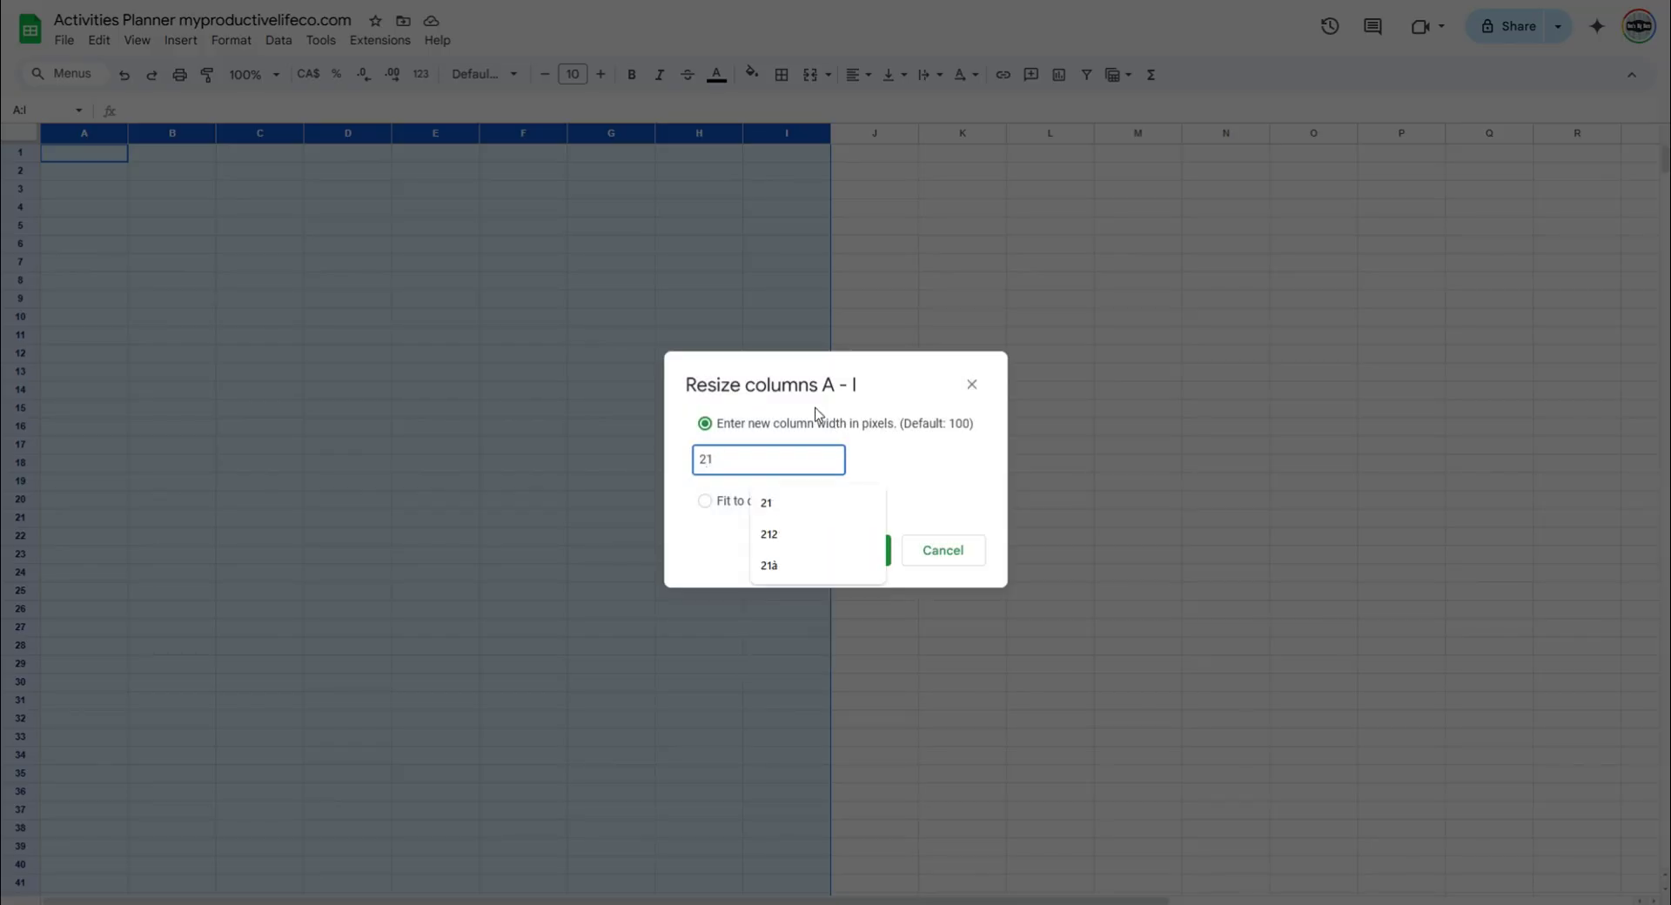
{"action": "left_click", "coordinate": [934, 478]}
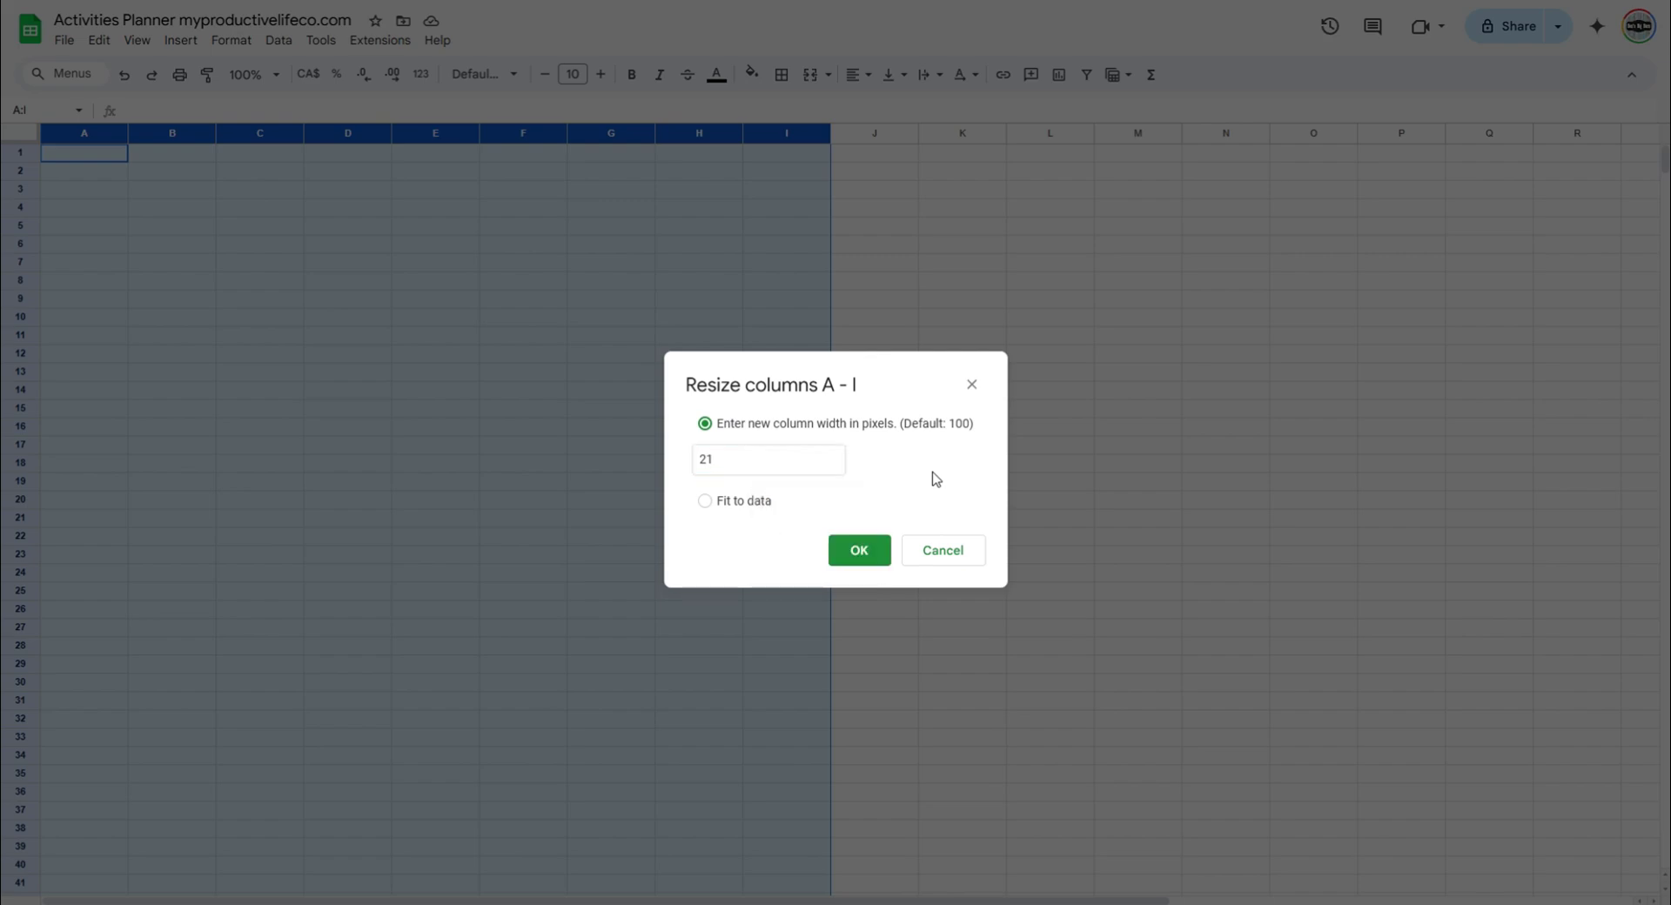
{"action": "left_click", "coordinate": [848, 557]}
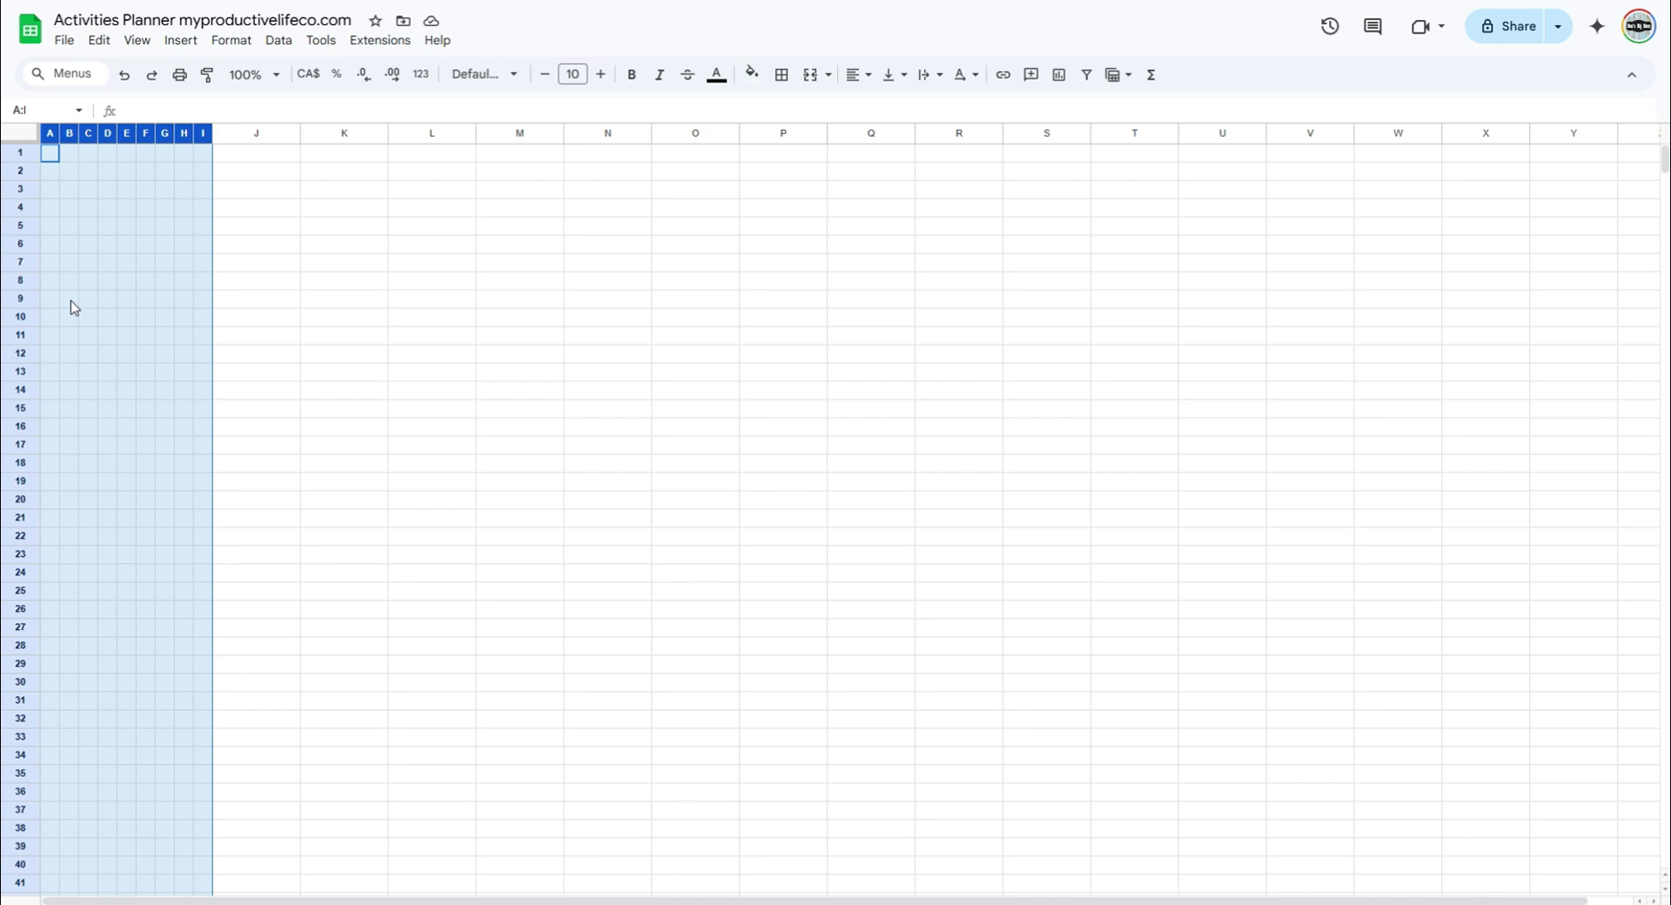
Merge B8:H8 and enter a centred, bold 'Month & Year' title.
{"action": "left_click", "coordinate": [69, 281]}
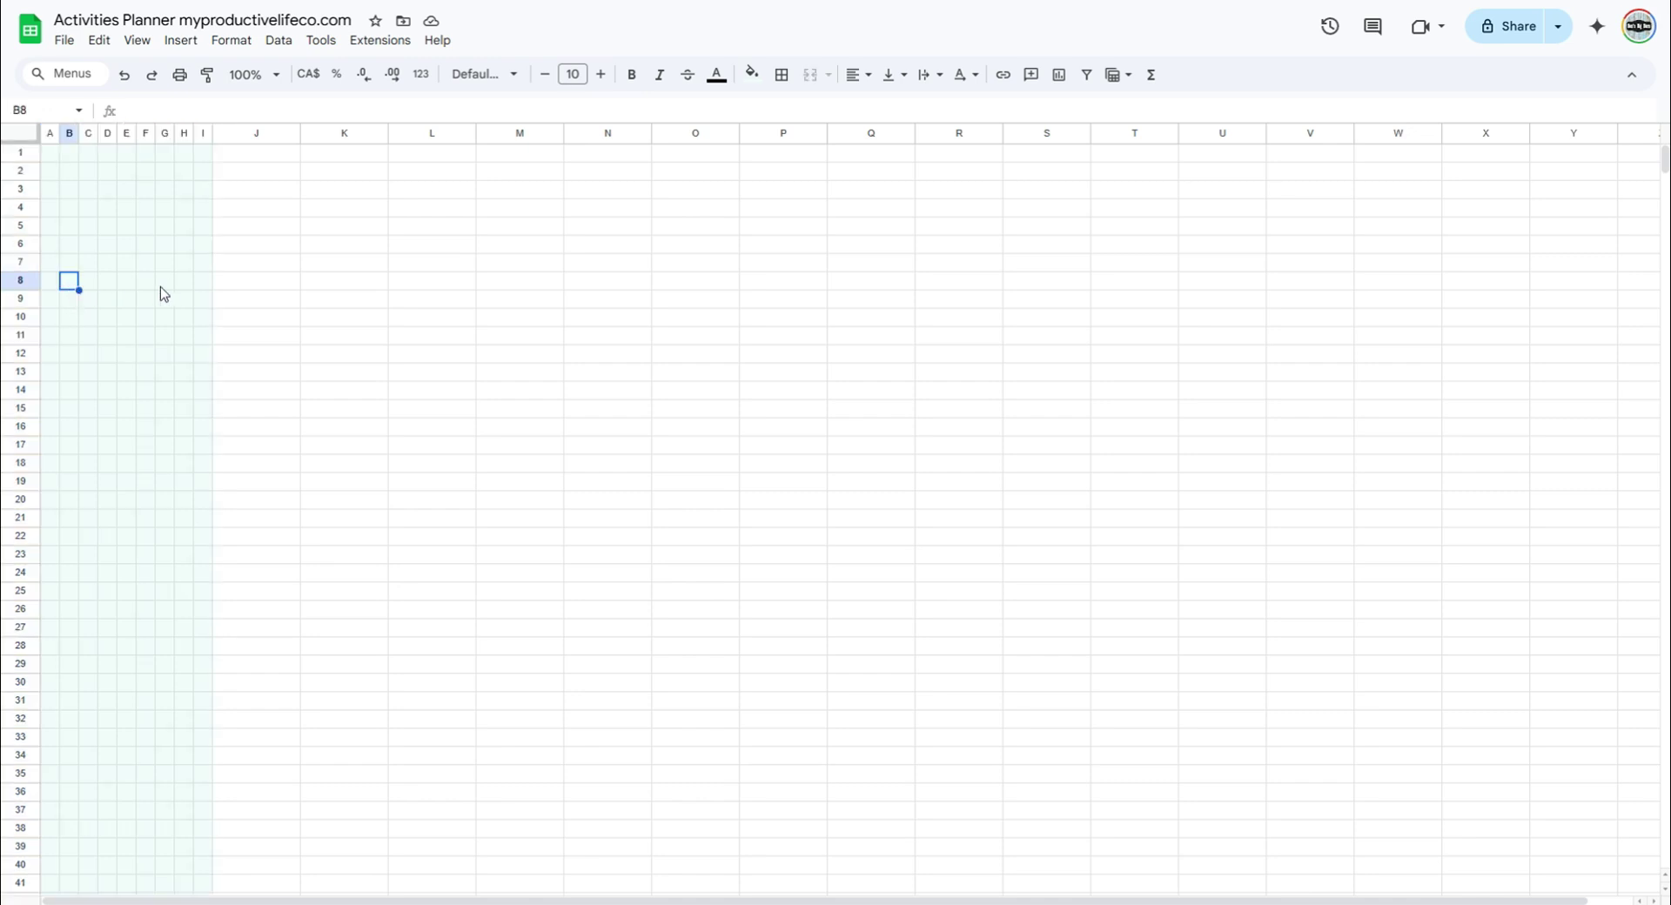
{"action": "left_click", "coordinate": [186, 283], "text": "shift"}
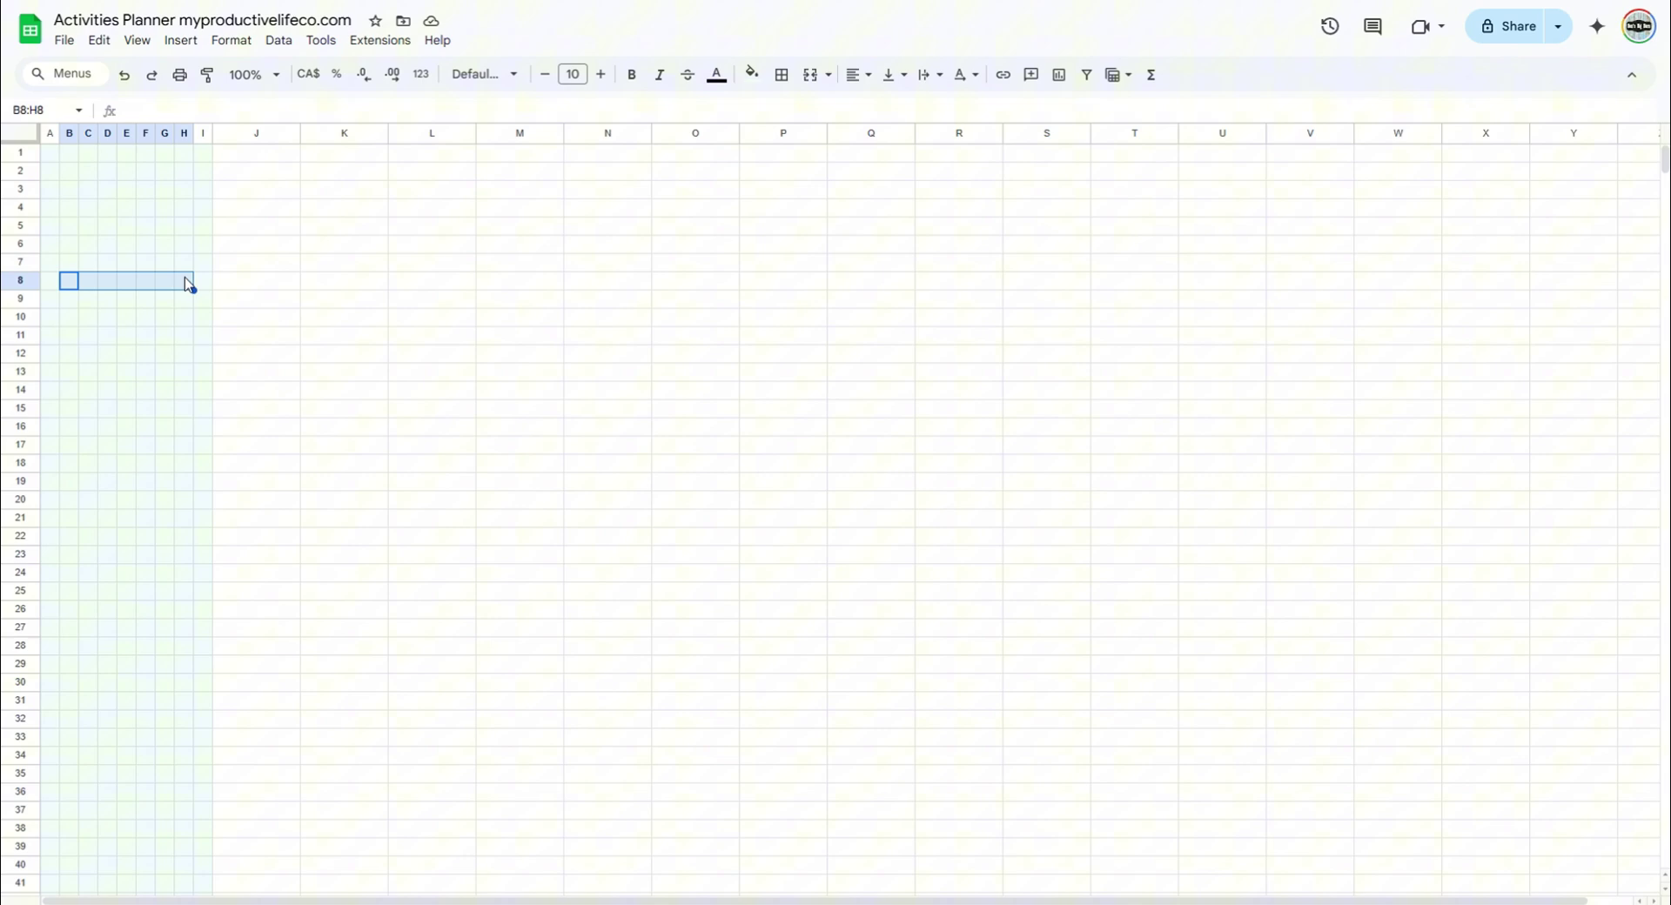
{"action": "left_click", "coordinate": [811, 75]}
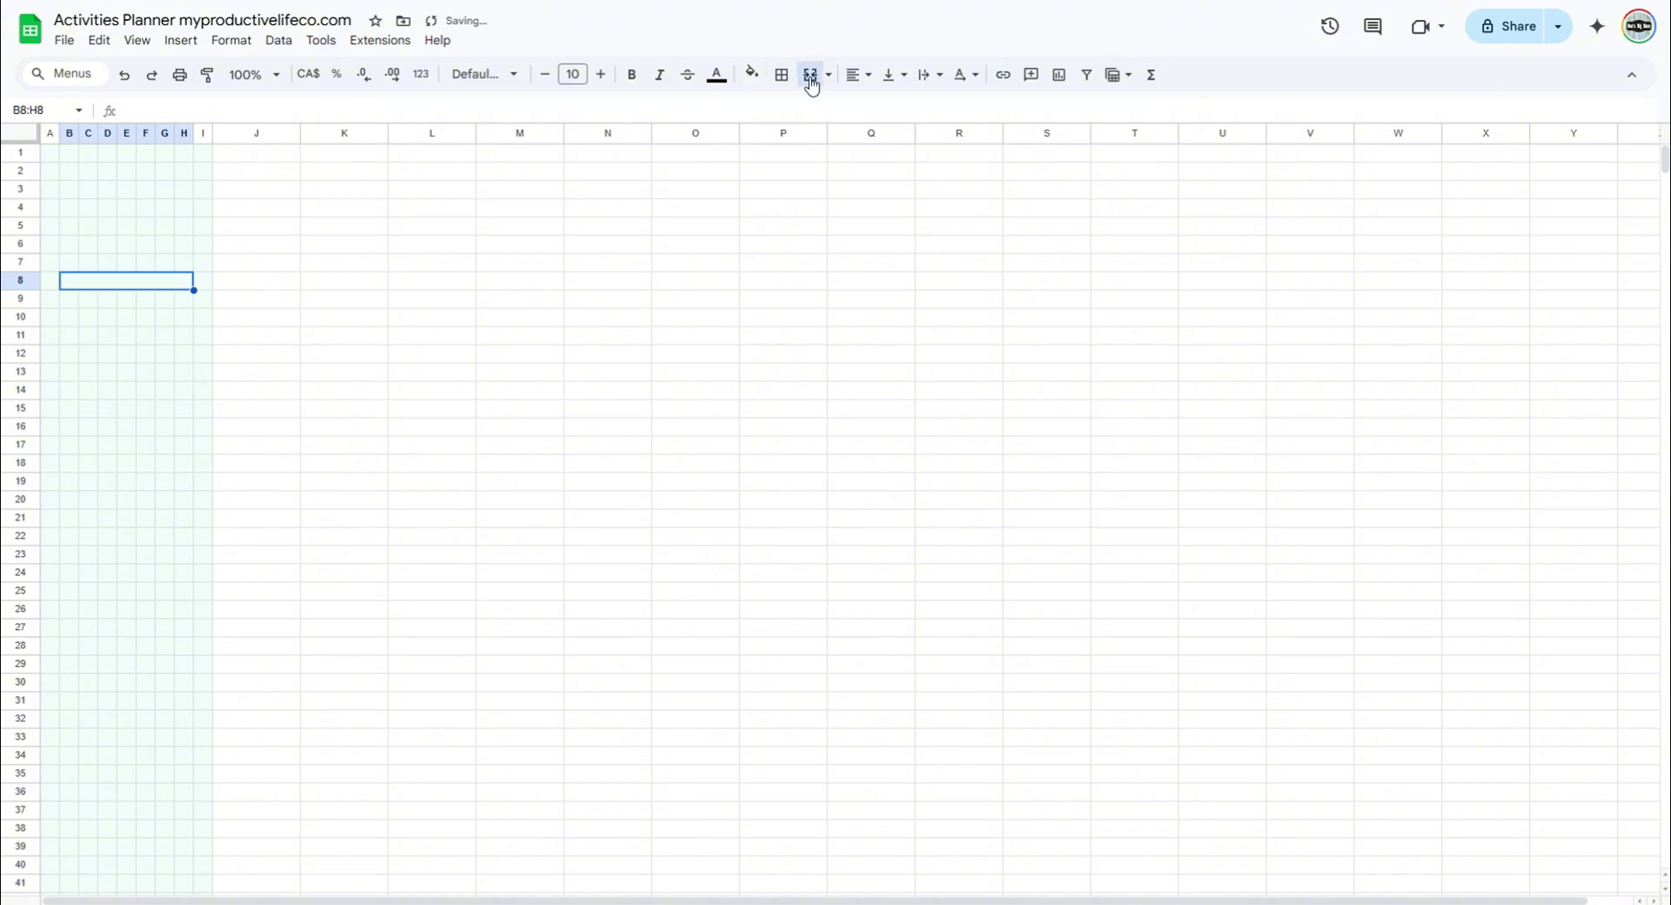
{"action": "double_click", "coordinate": [125, 281]}
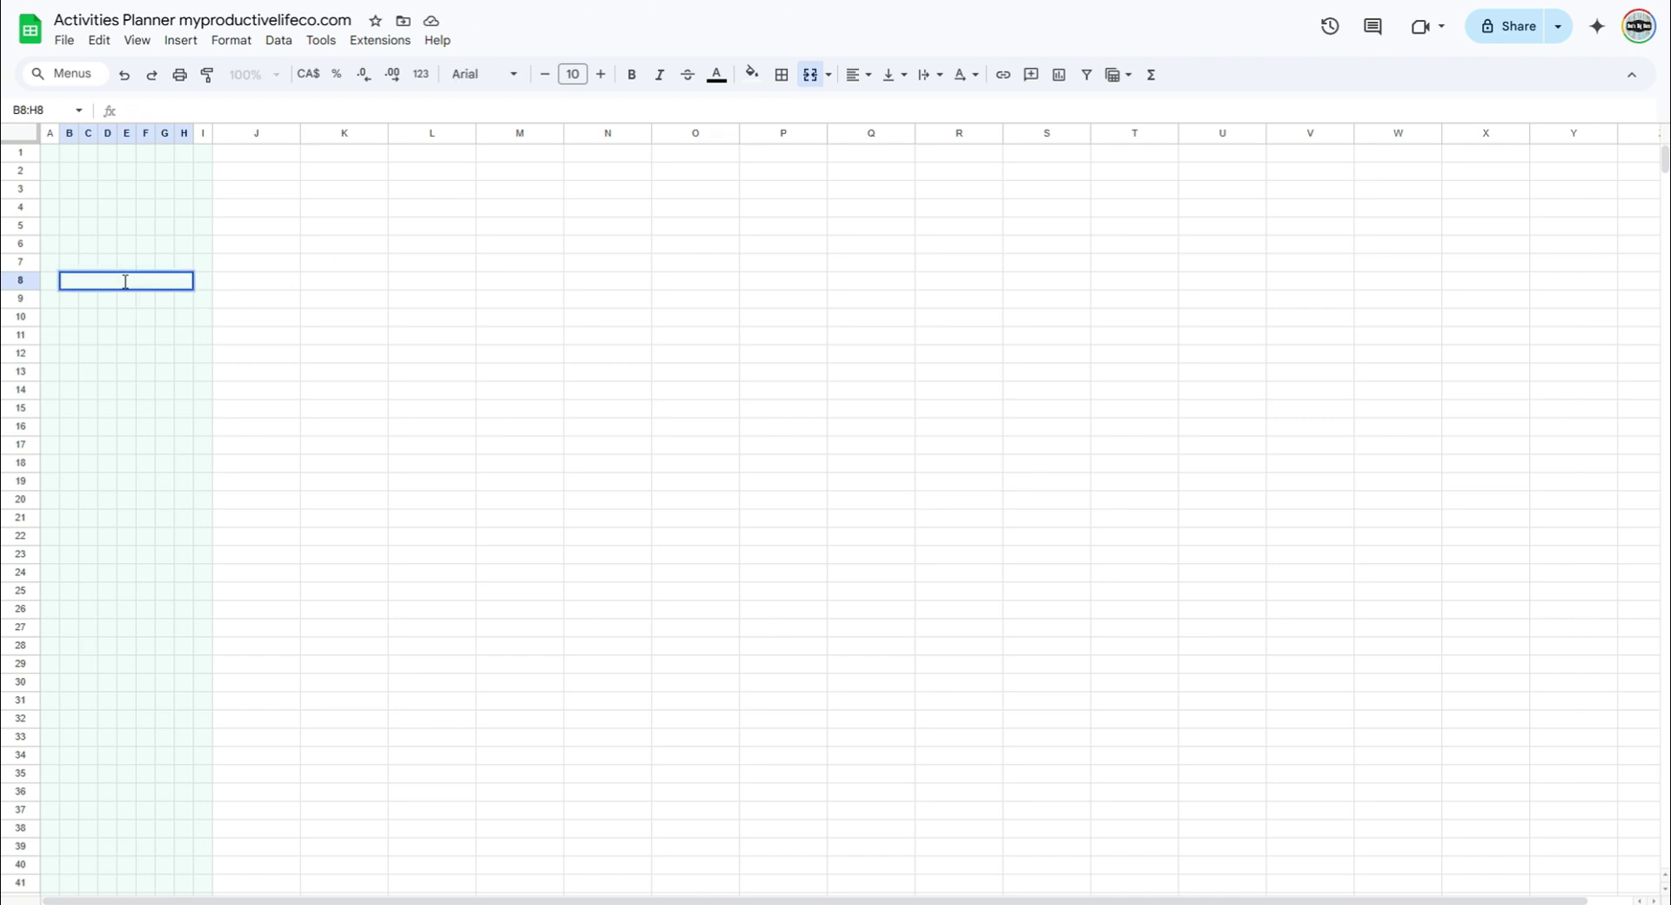
{"action": "type", "text": "Month & Year"}
{"action": "key", "text": "Return"}
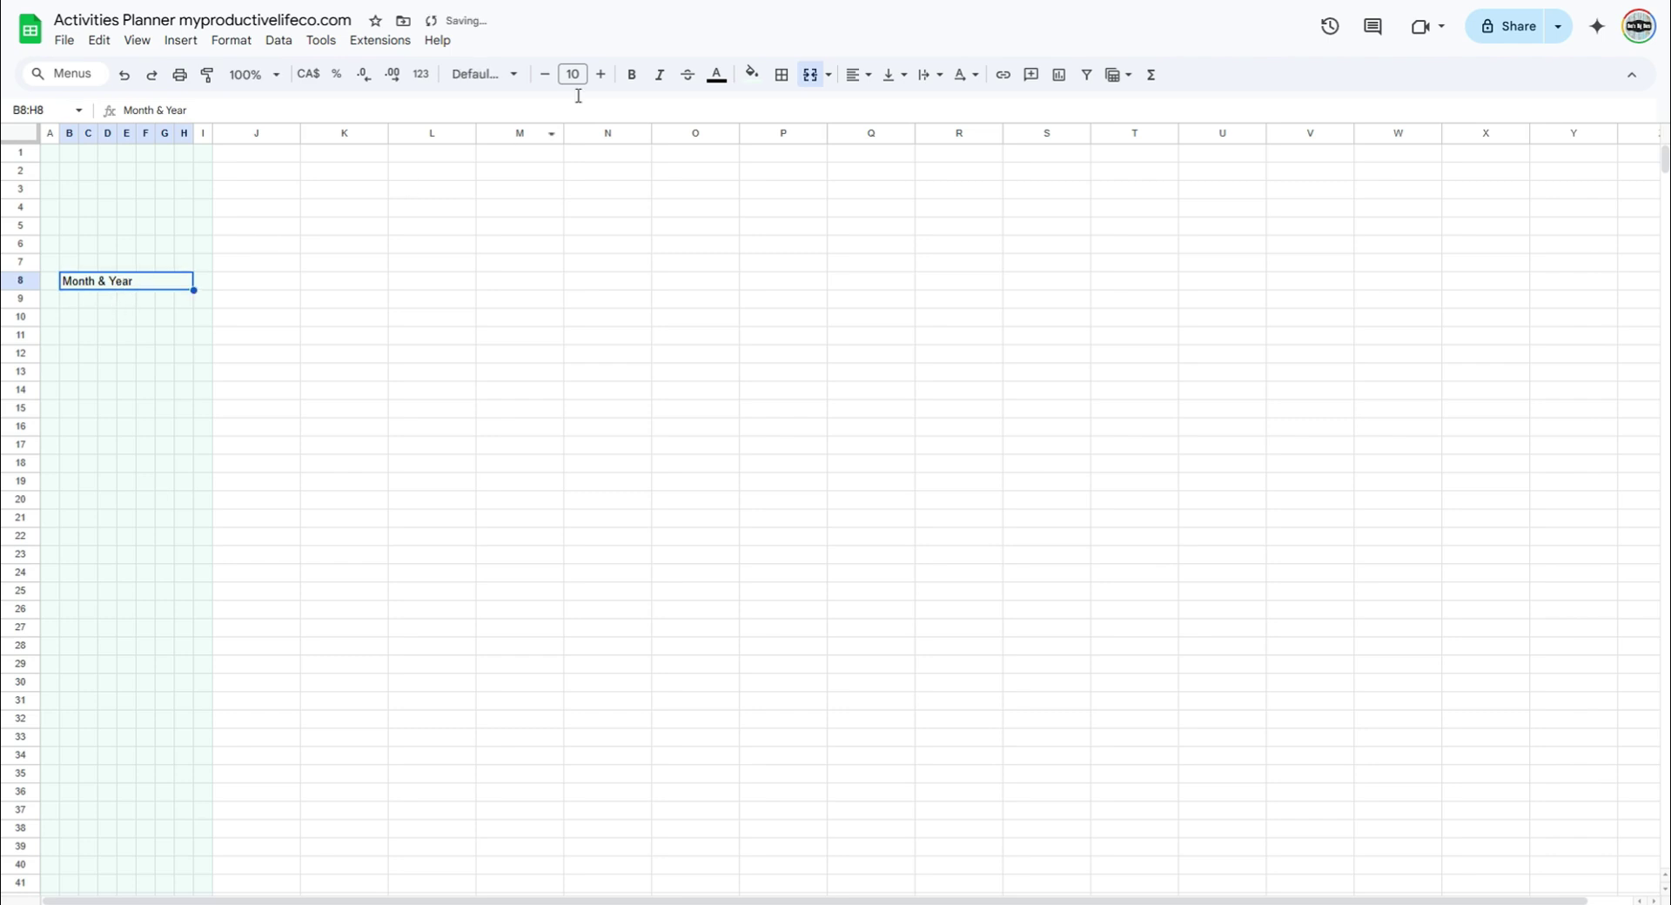
{"action": "left_click", "coordinate": [870, 87]}
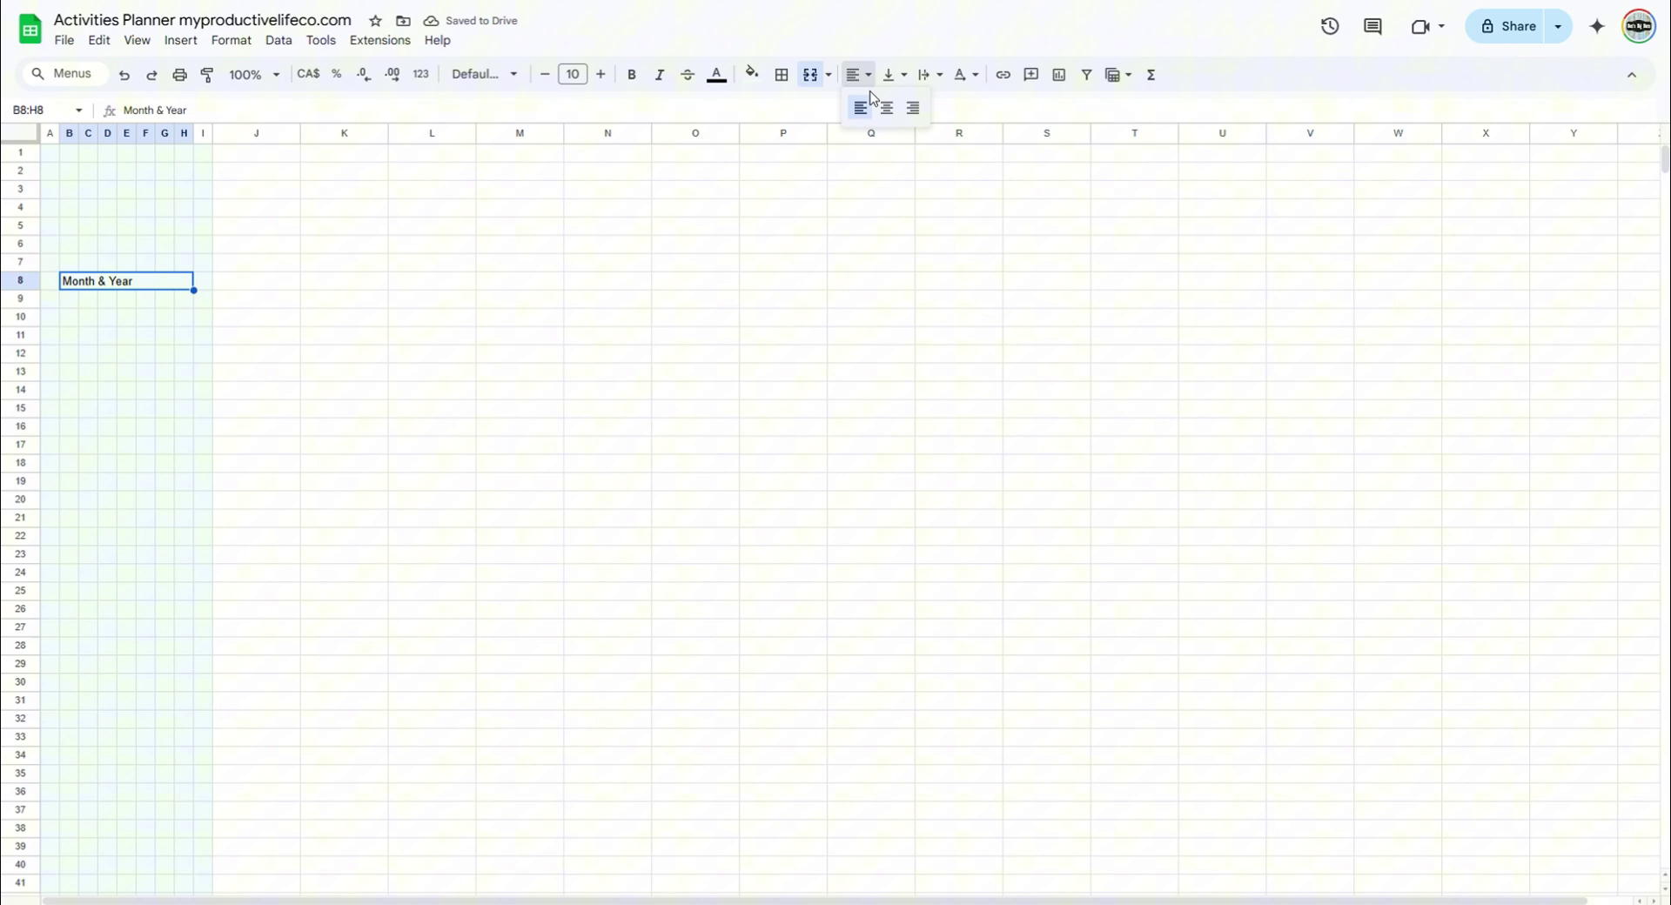
{"action": "left_click", "coordinate": [887, 108]}
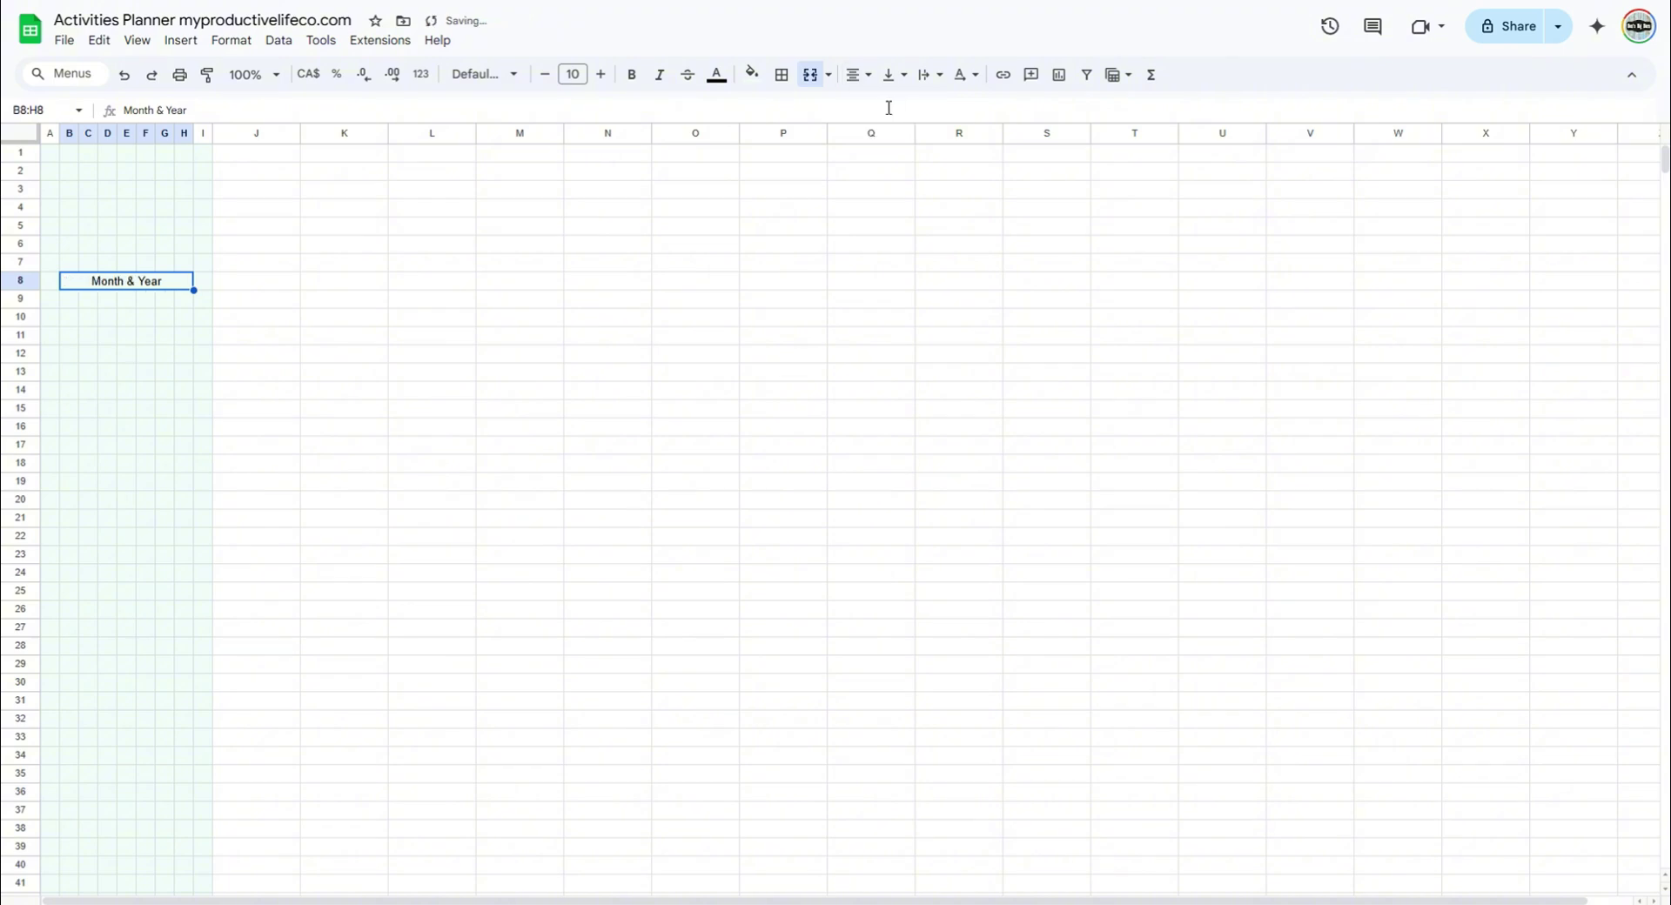
{"action": "left_click", "coordinate": [623, 80]}
Enter weekday initials M T W T F S S across B9:H9 and 1 in B10.
{"action": "left_click", "coordinate": [72, 311]}
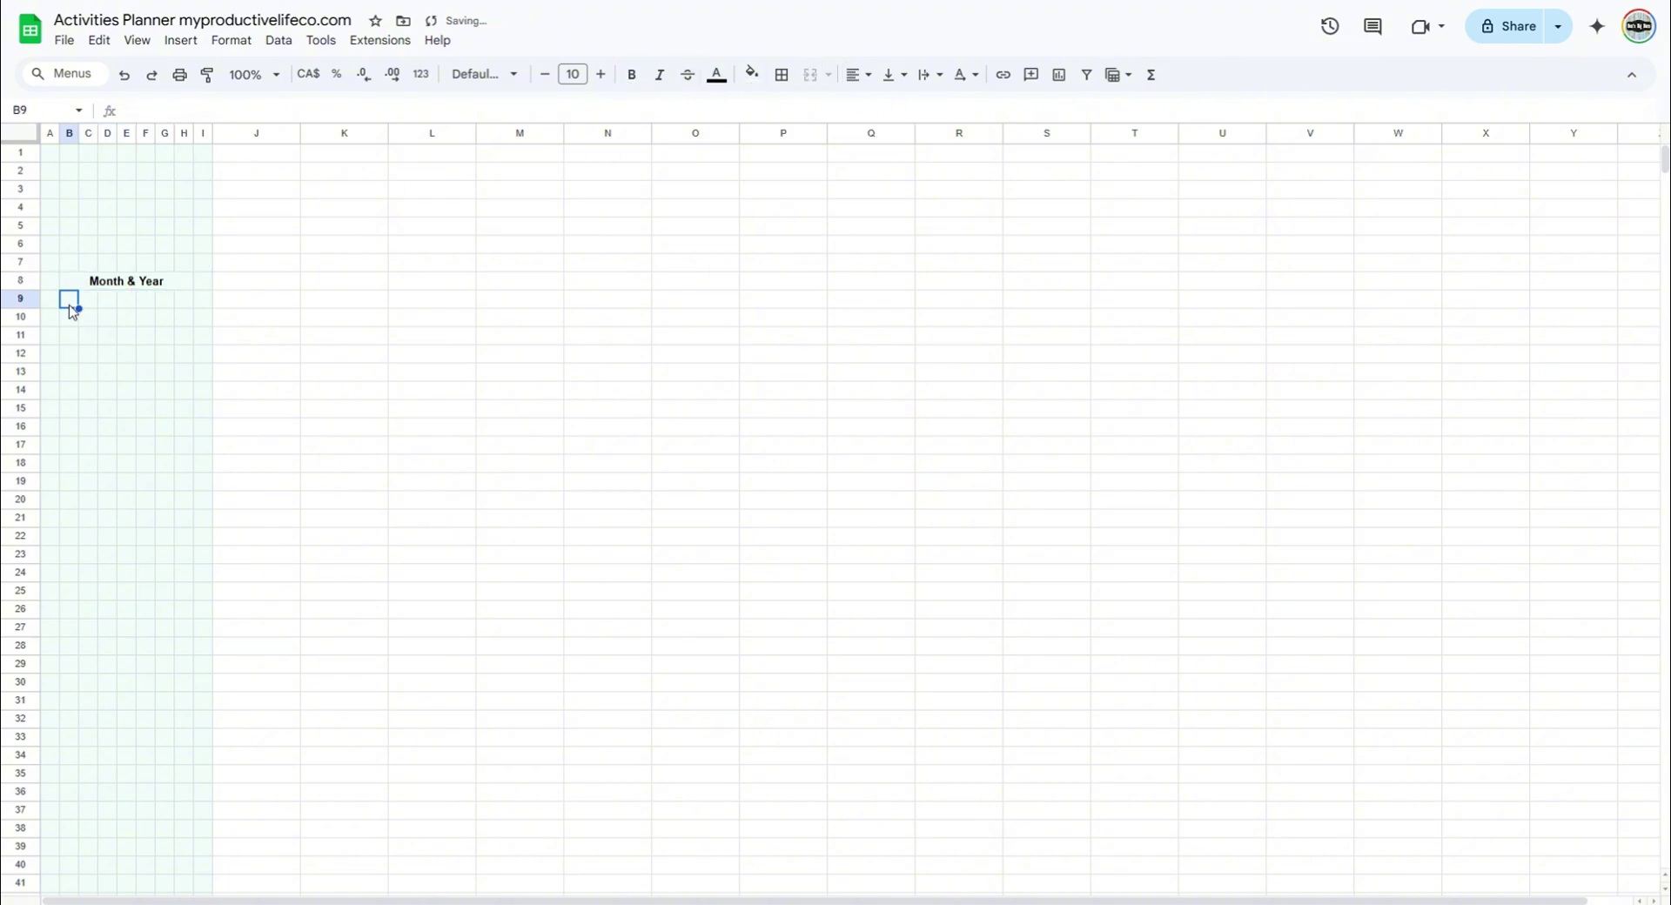
{"action": "type", "text": "M"}
{"action": "key", "text": "Tab"}
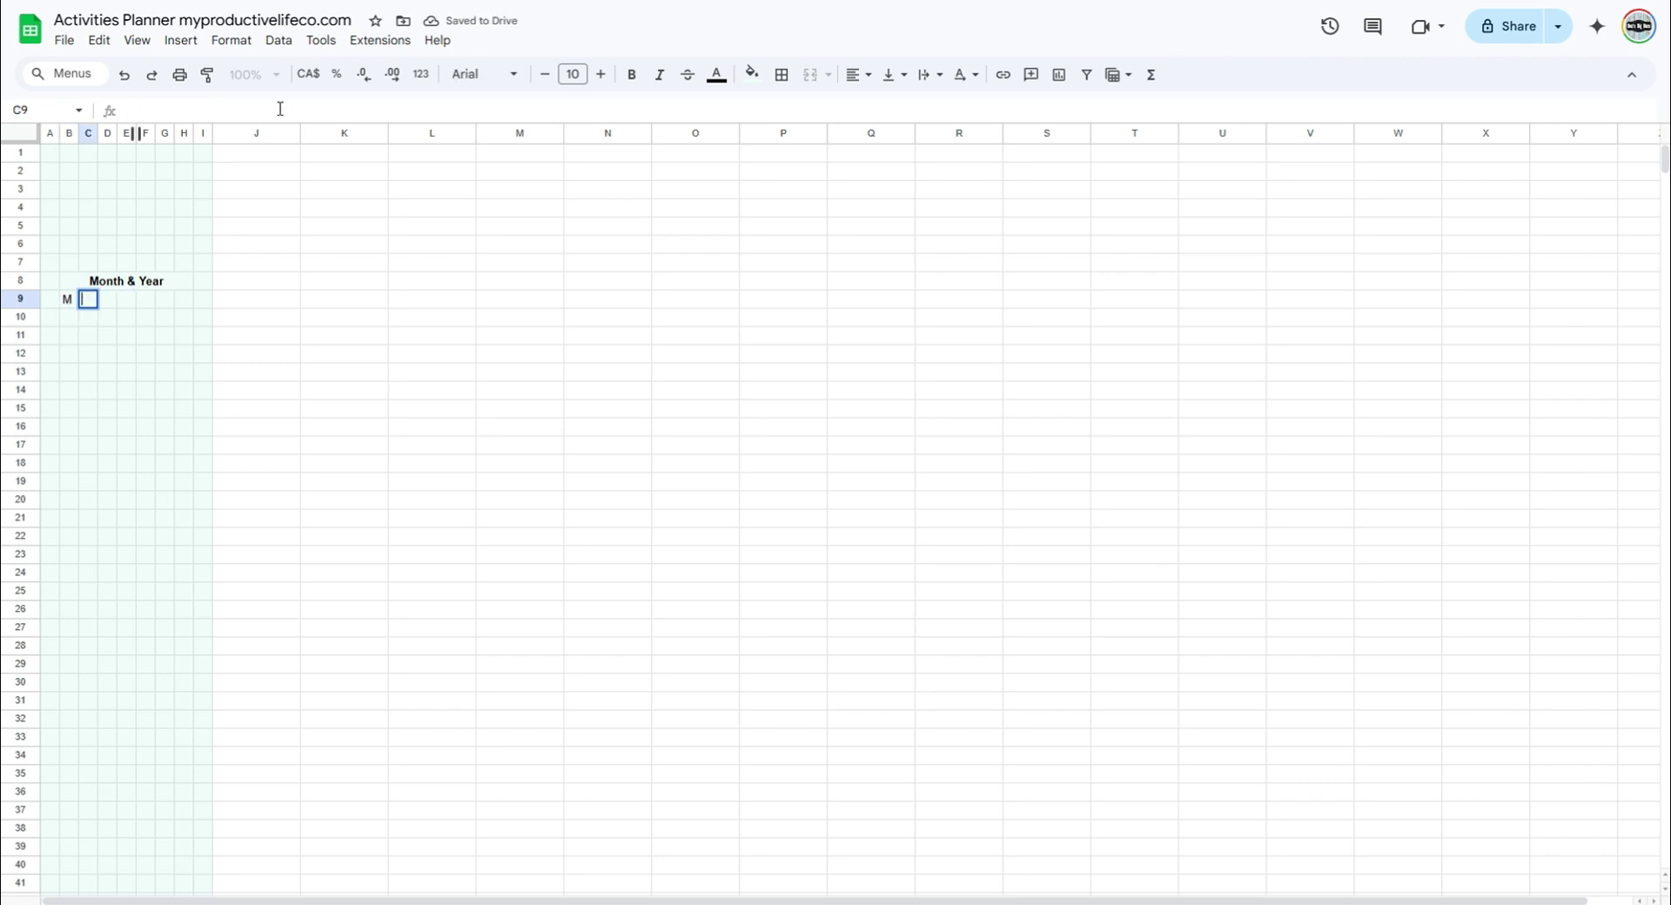
{"action": "key", "text": "Tab"}
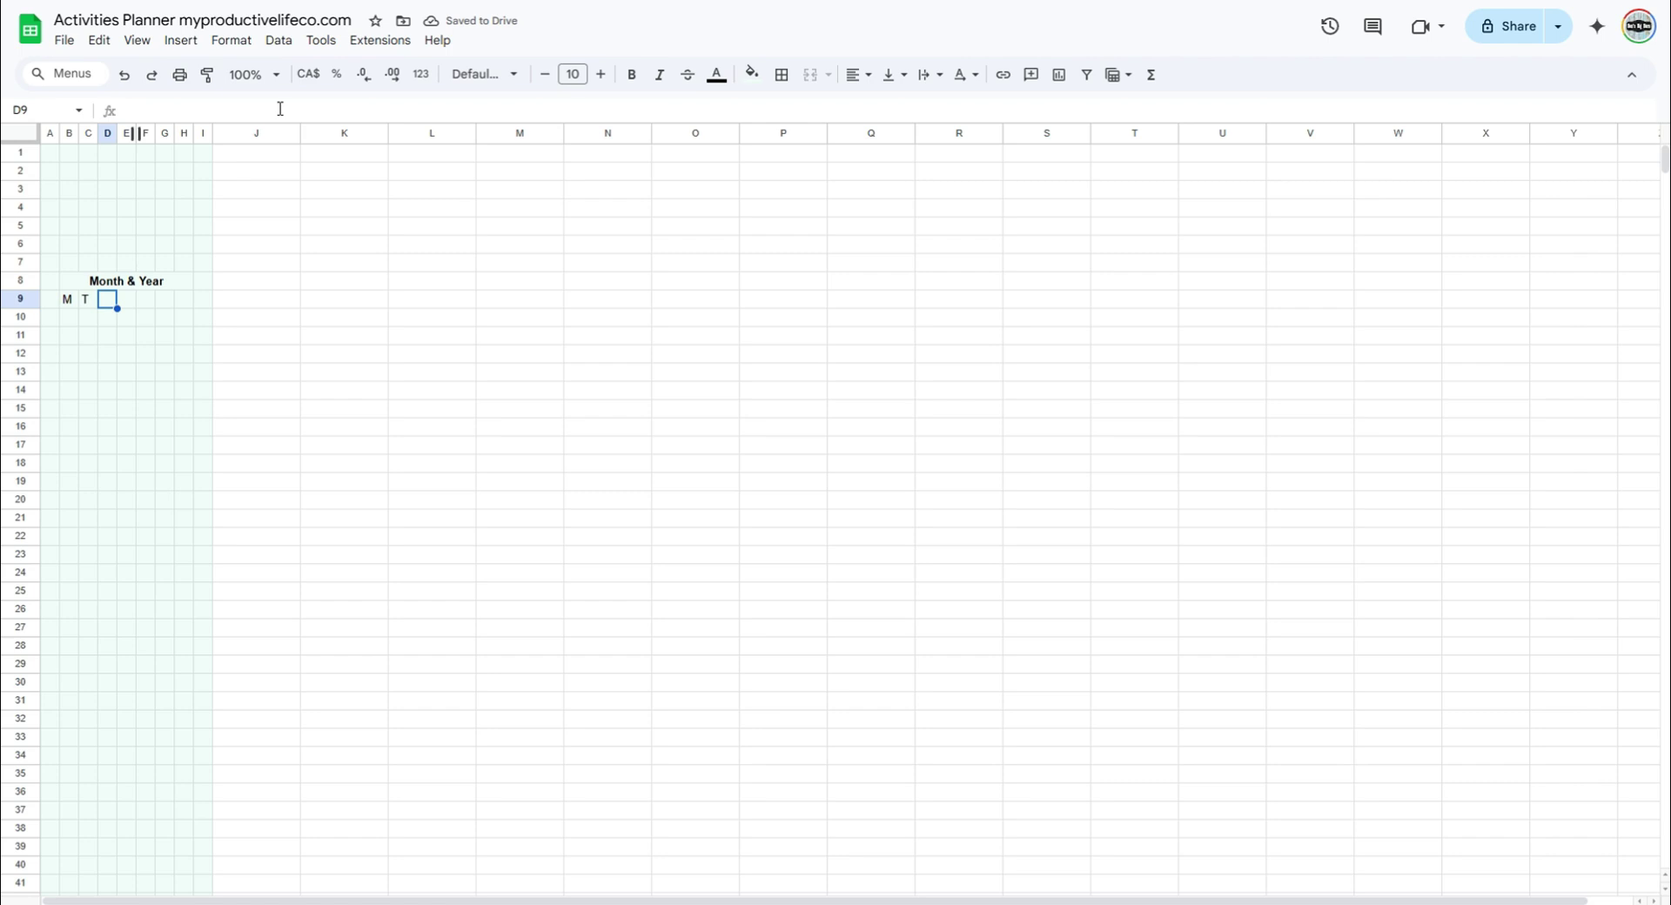
{"action": "type", "text": "W"}
{"action": "key", "text": "Tab"}
{"action": "type", "text": "T"}
{"action": "key", "text": "Tab"}
{"action": "type", "text": "F"}
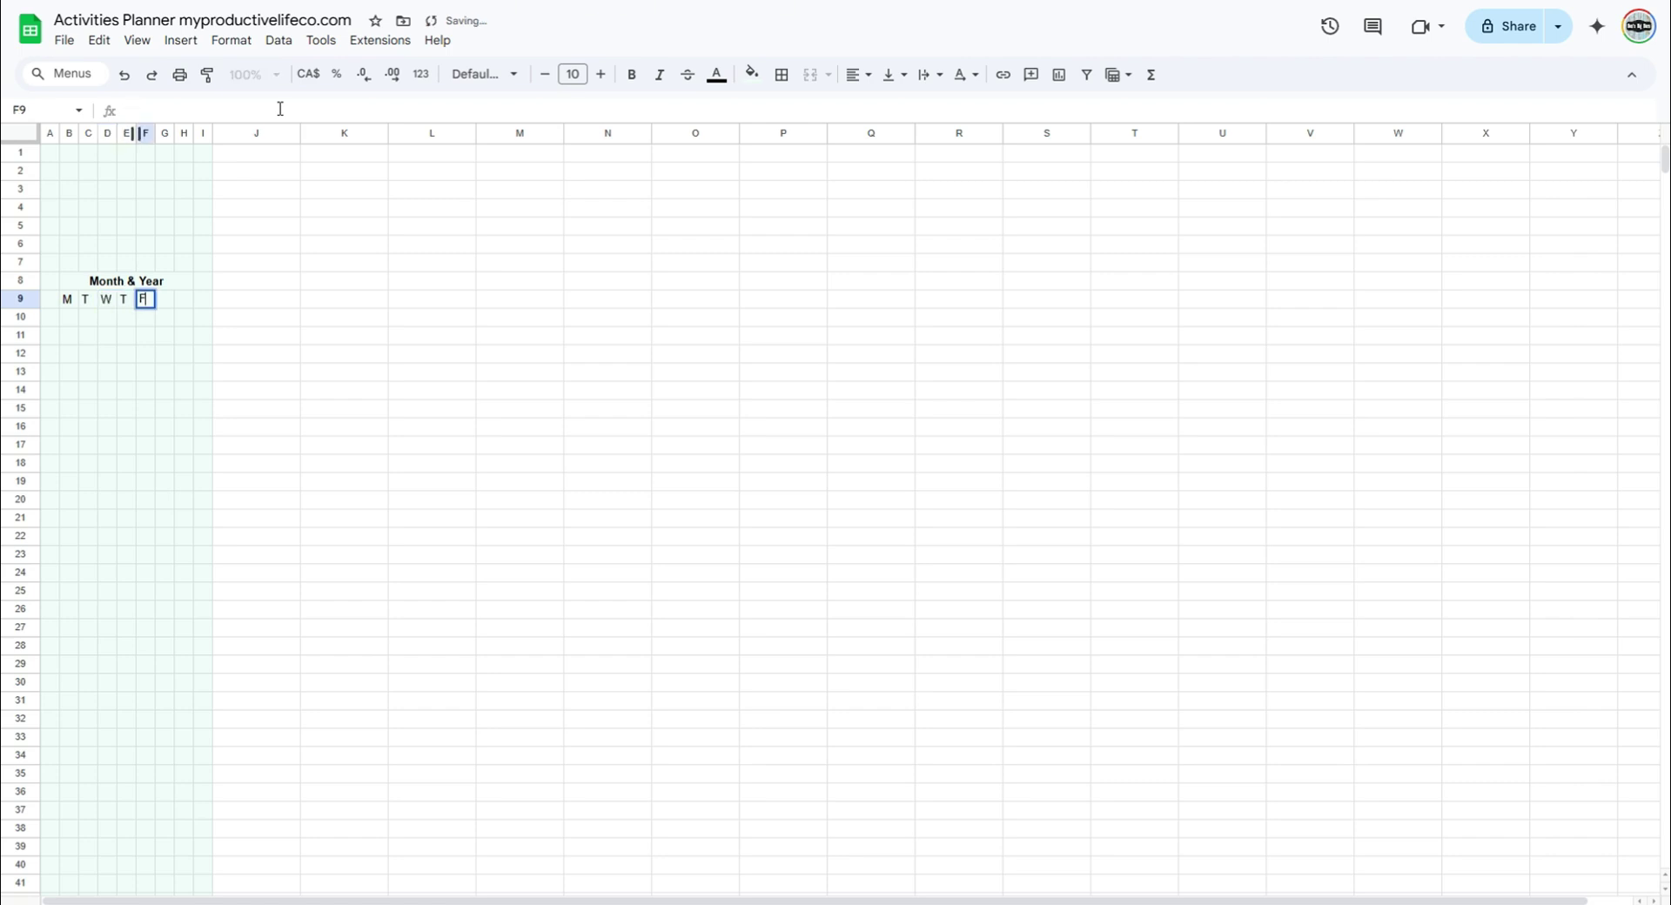
{"action": "key", "text": "Tab"}
{"action": "type", "text": "S"}
{"action": "key", "text": "Tab"}
{"action": "type", "text": "S"}
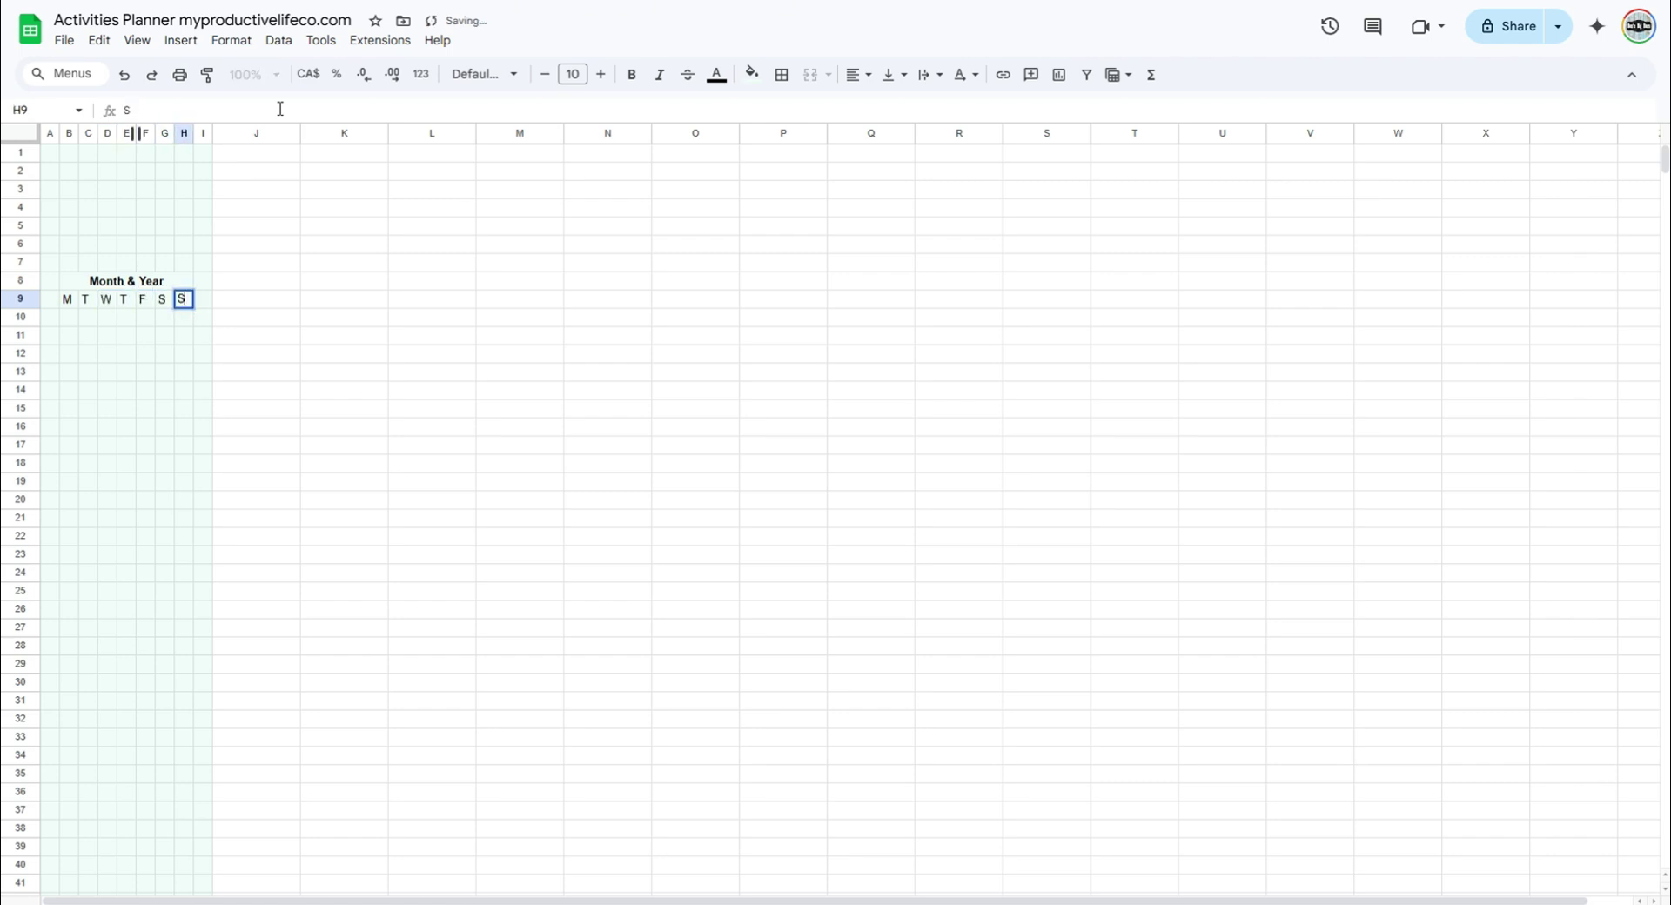
{"action": "key", "text": "Return"}
{"action": "type", "text": "1"}
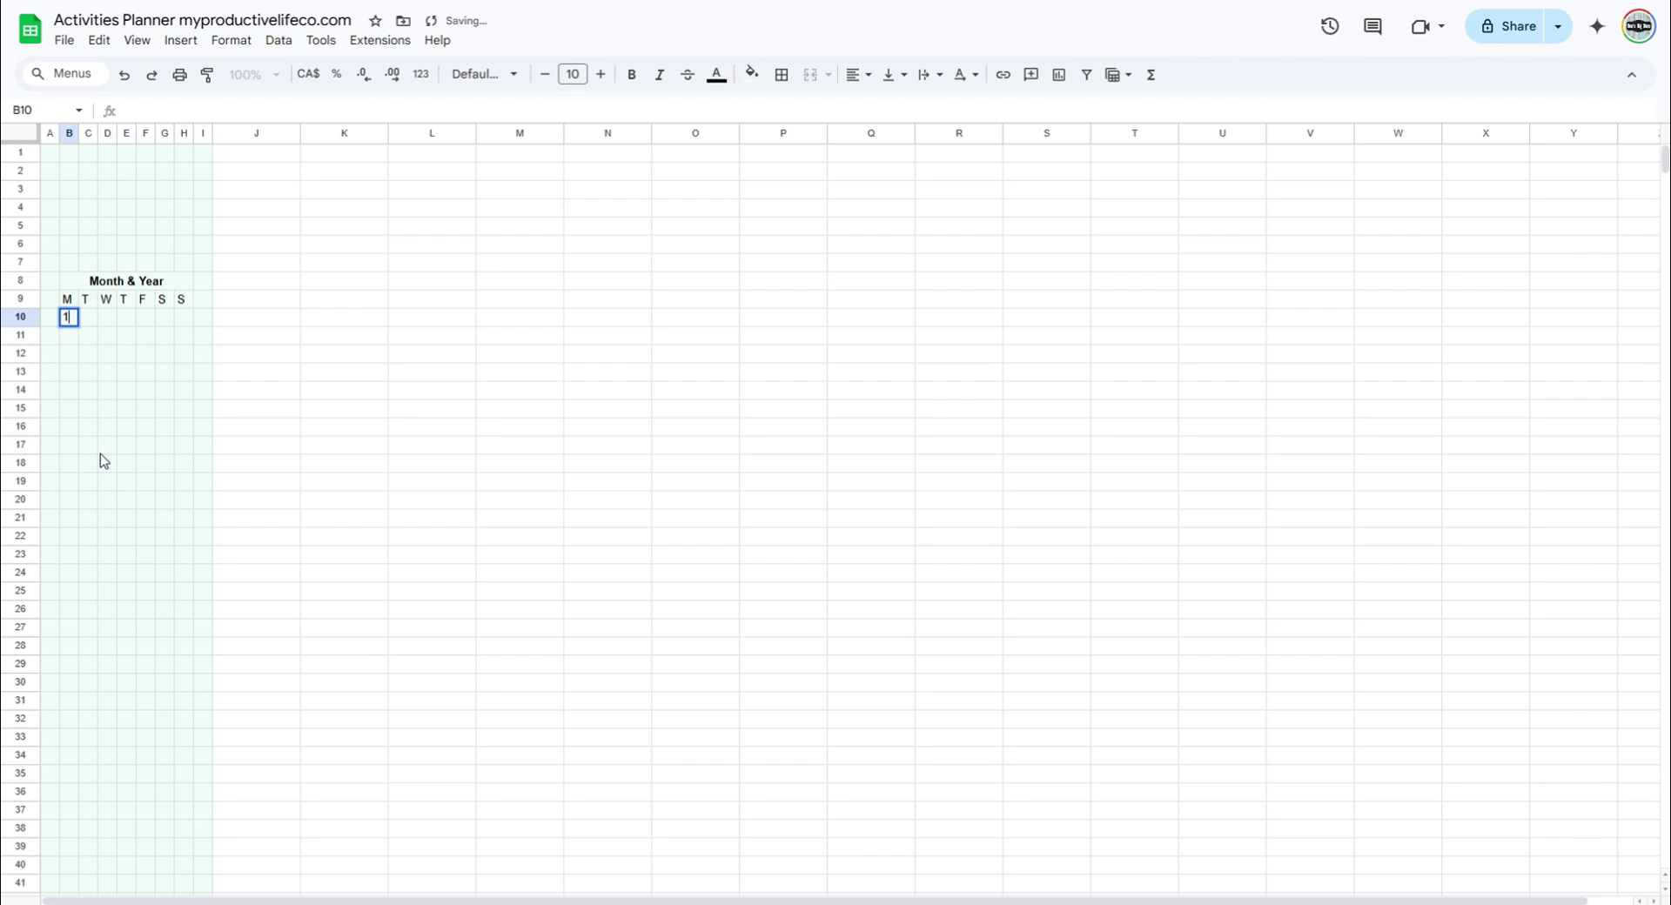
{"action": "key", "text": "Tab"}
Add days 2 and 3 in row 10, then remove the fill from date grid B10:H15.
{"action": "type", "text": "2"}
{"action": "key", "text": "Tab"}
{"action": "type", "text": "3"}
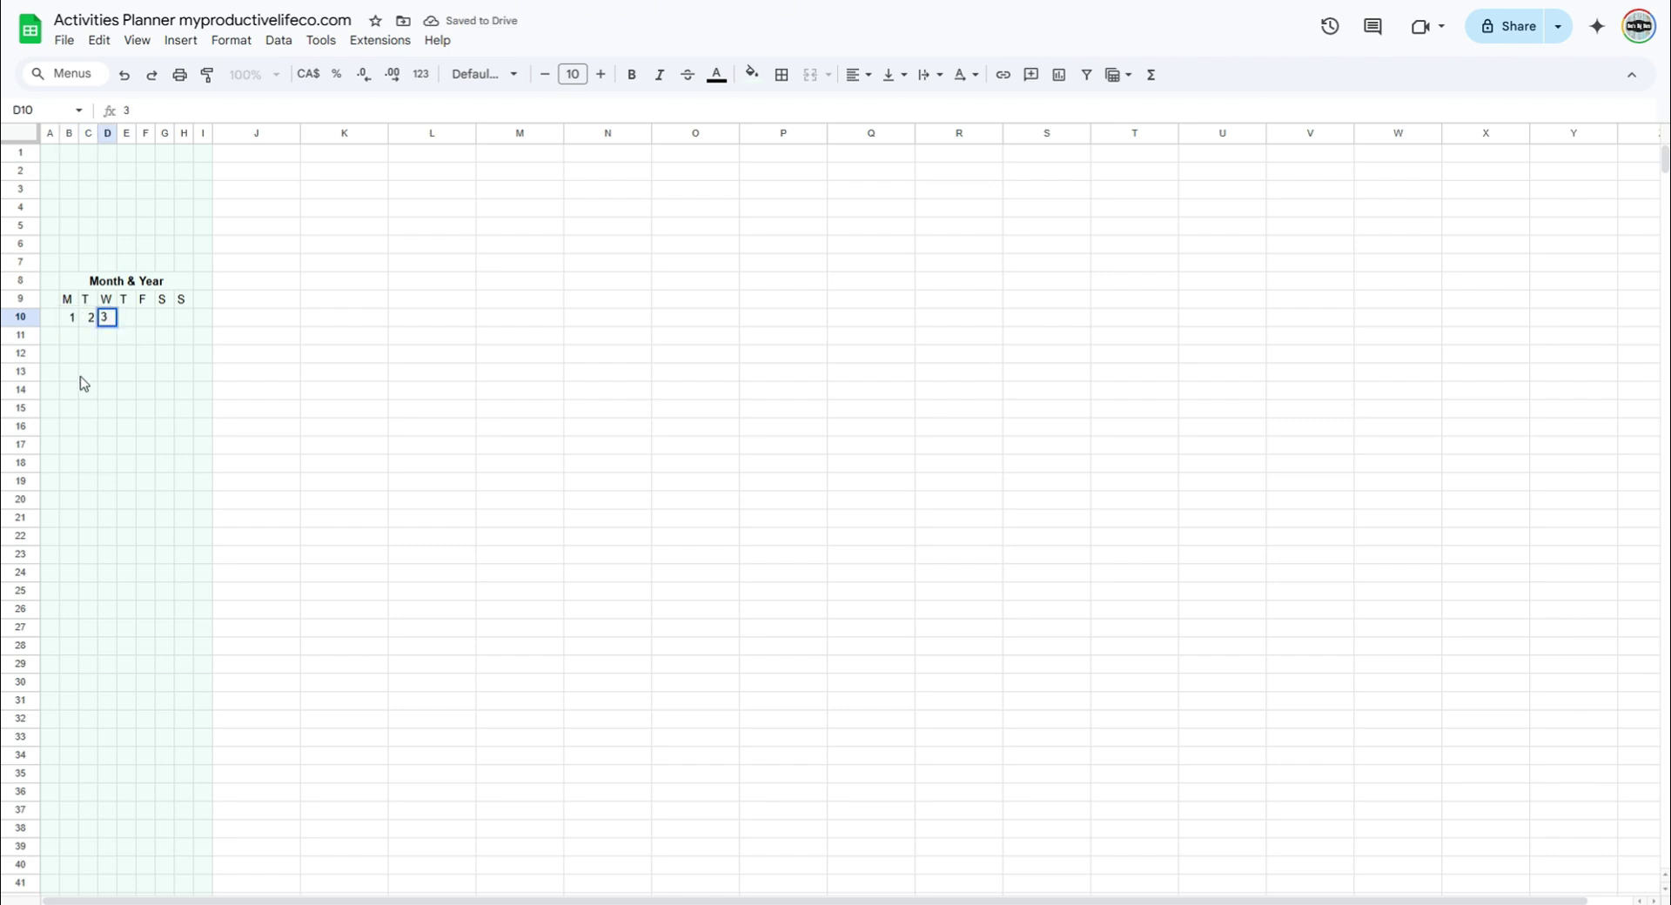
{"action": "left_click", "coordinate": [72, 320]}
{"action": "left_click", "coordinate": [72, 336]}
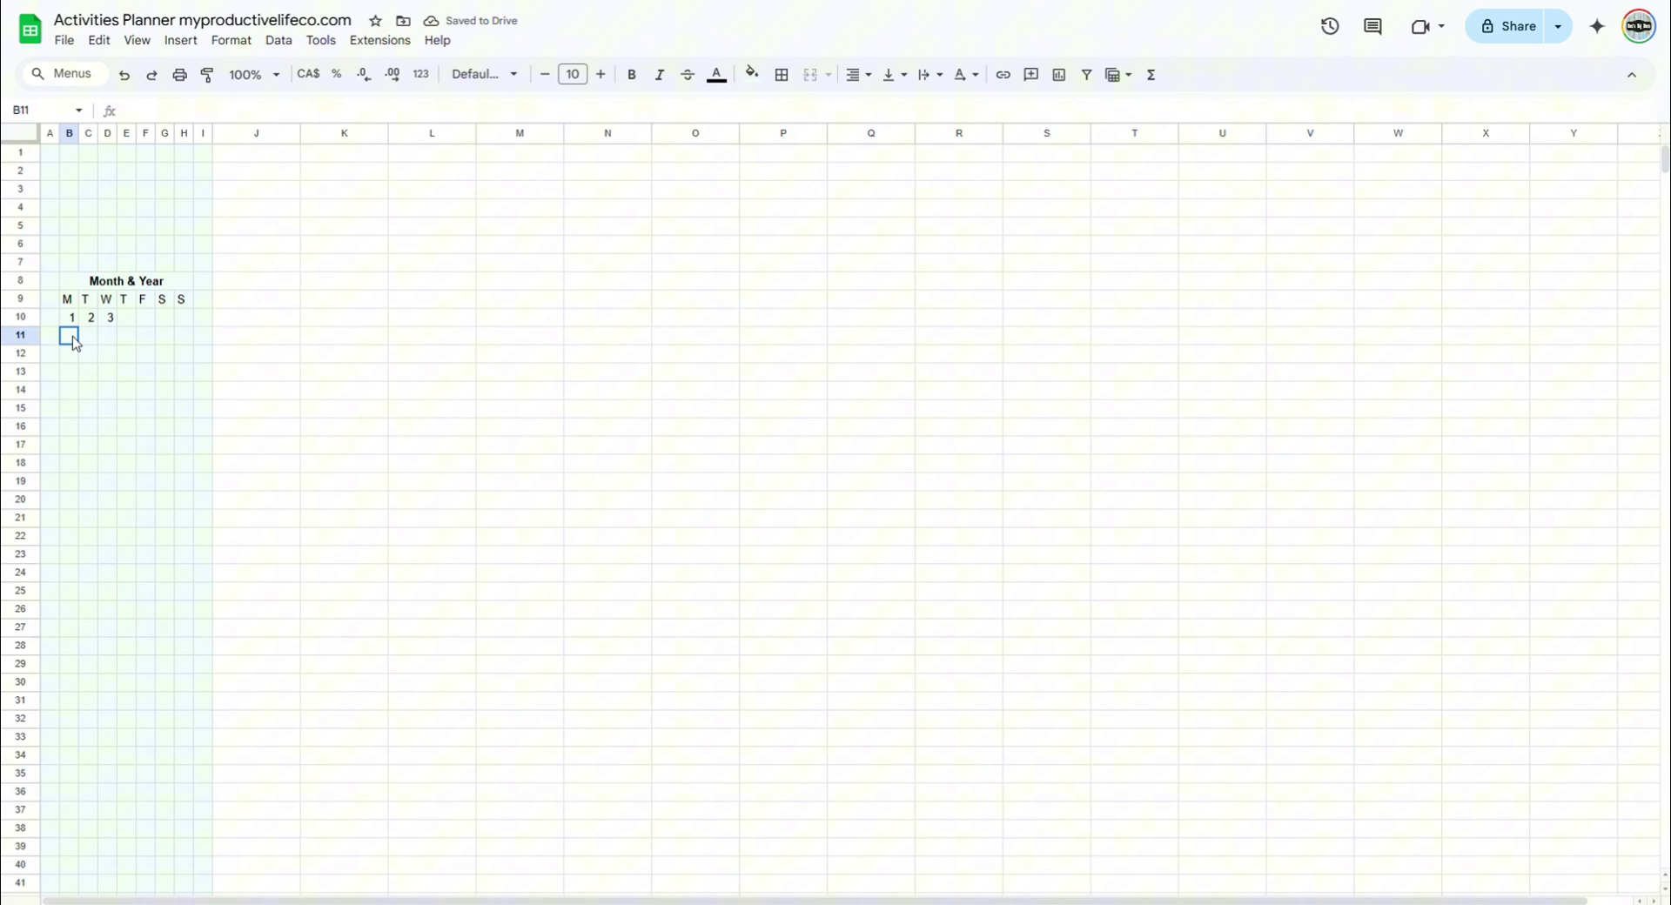
{"action": "left_click", "coordinate": [72, 353]}
{"action": "left_click", "coordinate": [72, 371]}
{"action": "left_click", "coordinate": [72, 390]}
{"action": "left_click", "coordinate": [71, 409]}
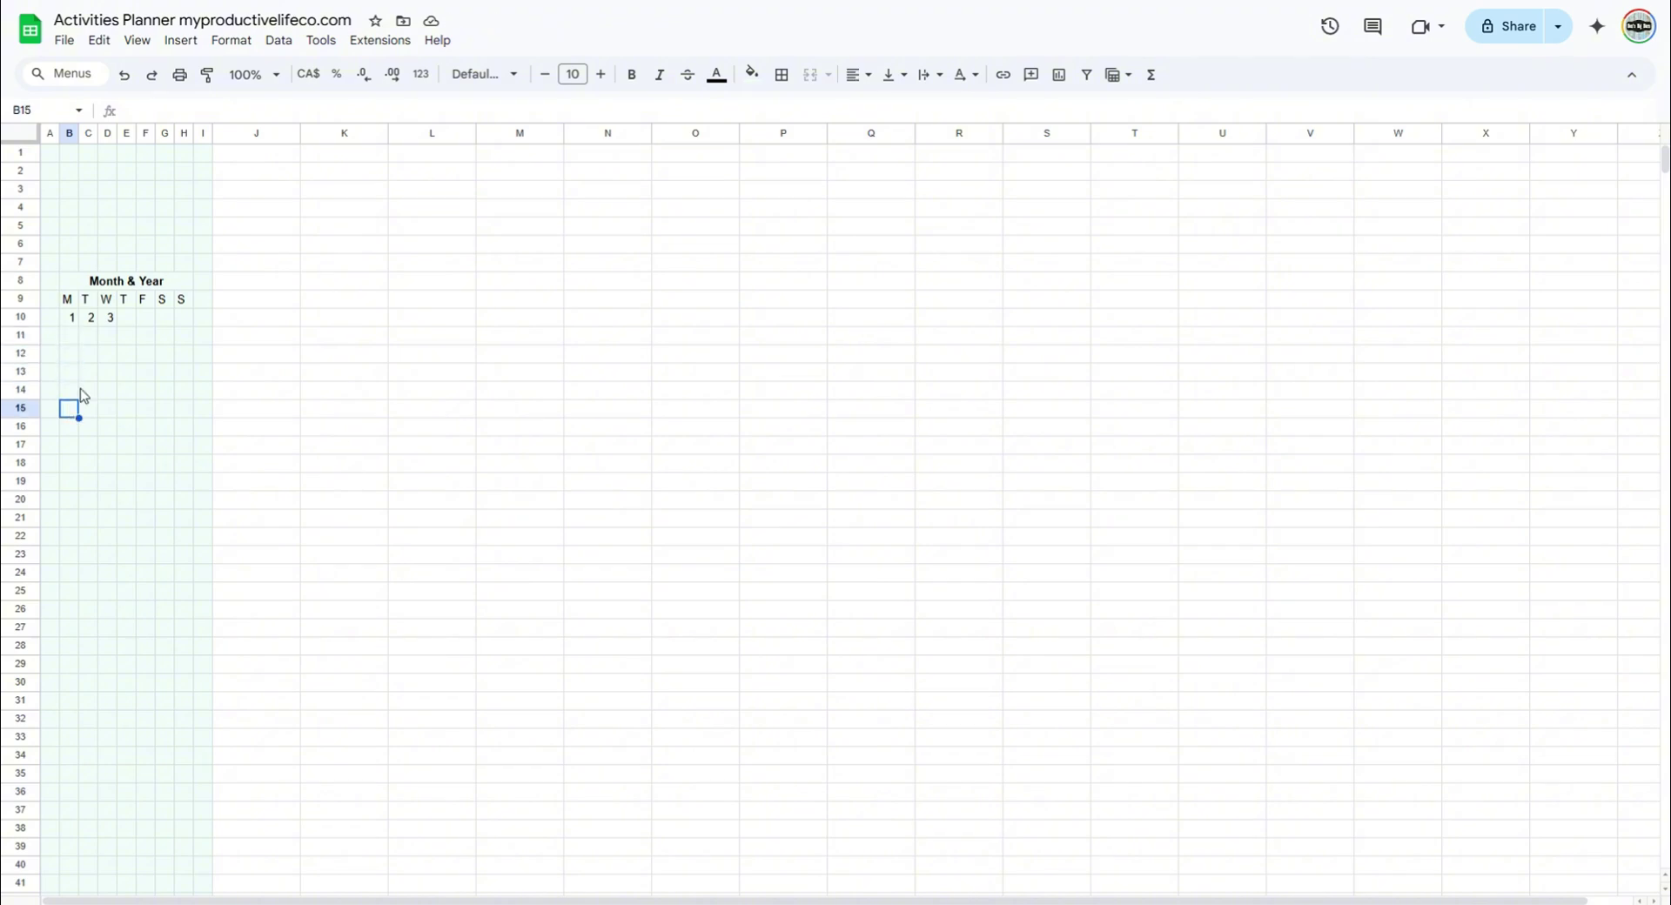
{"action": "left_click", "coordinate": [176, 328], "text": "shift"}
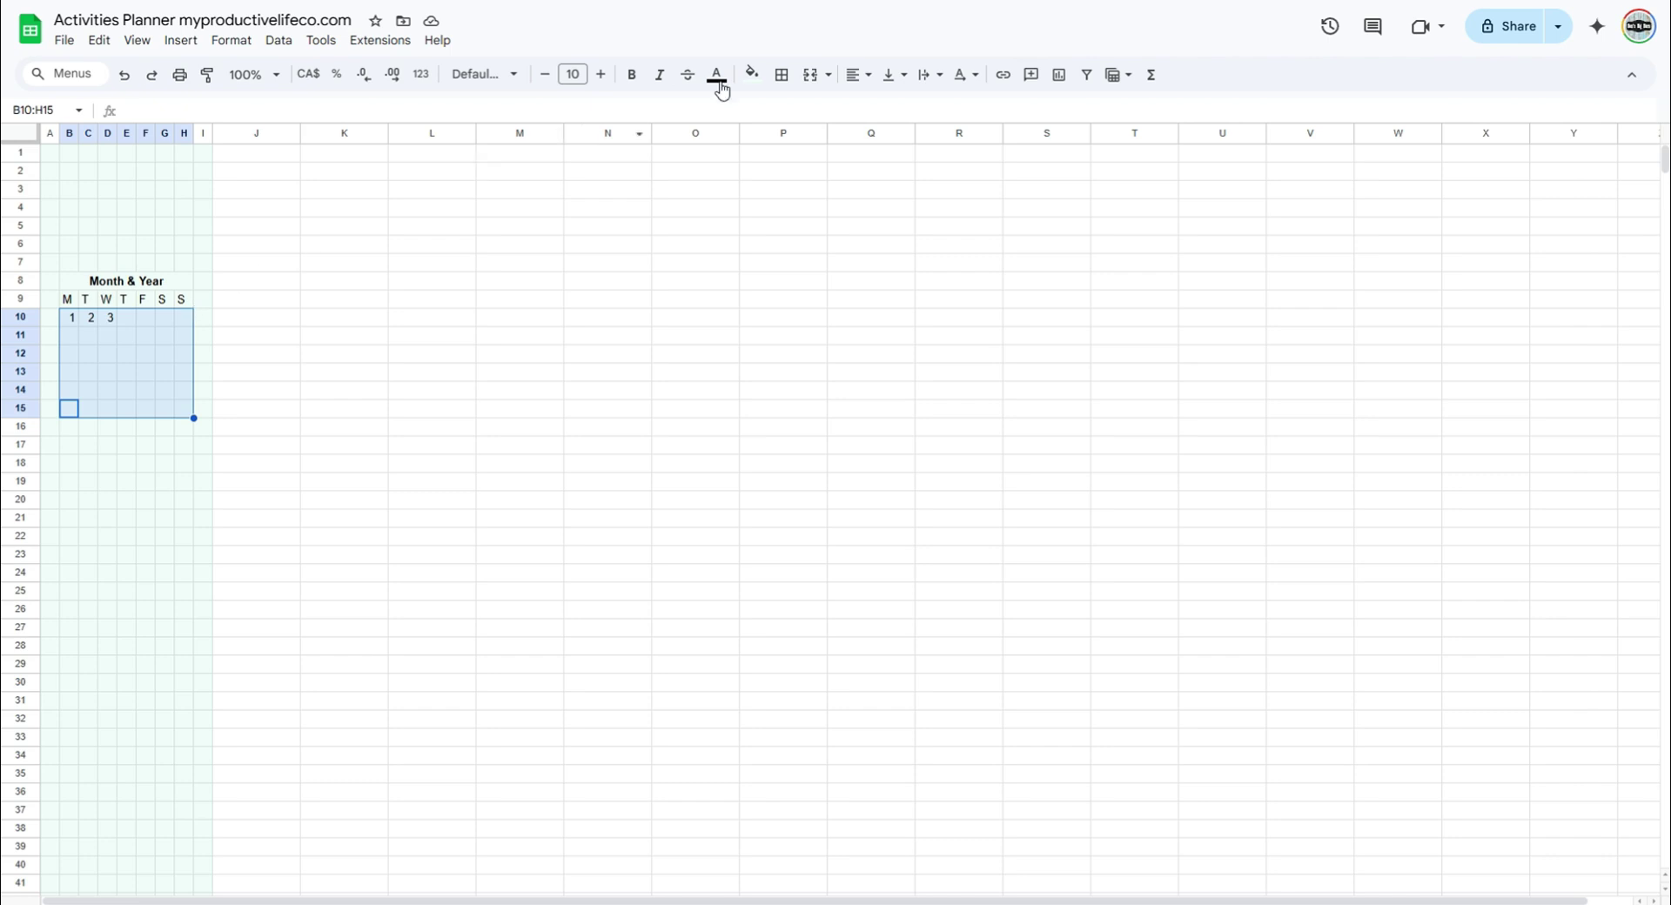
{"action": "left_click", "coordinate": [752, 74]}
{"action": "left_click", "coordinate": [787, 111]}
Give the date grid B10:H15 light teal inner borders.
{"action": "left_click", "coordinate": [782, 75]}
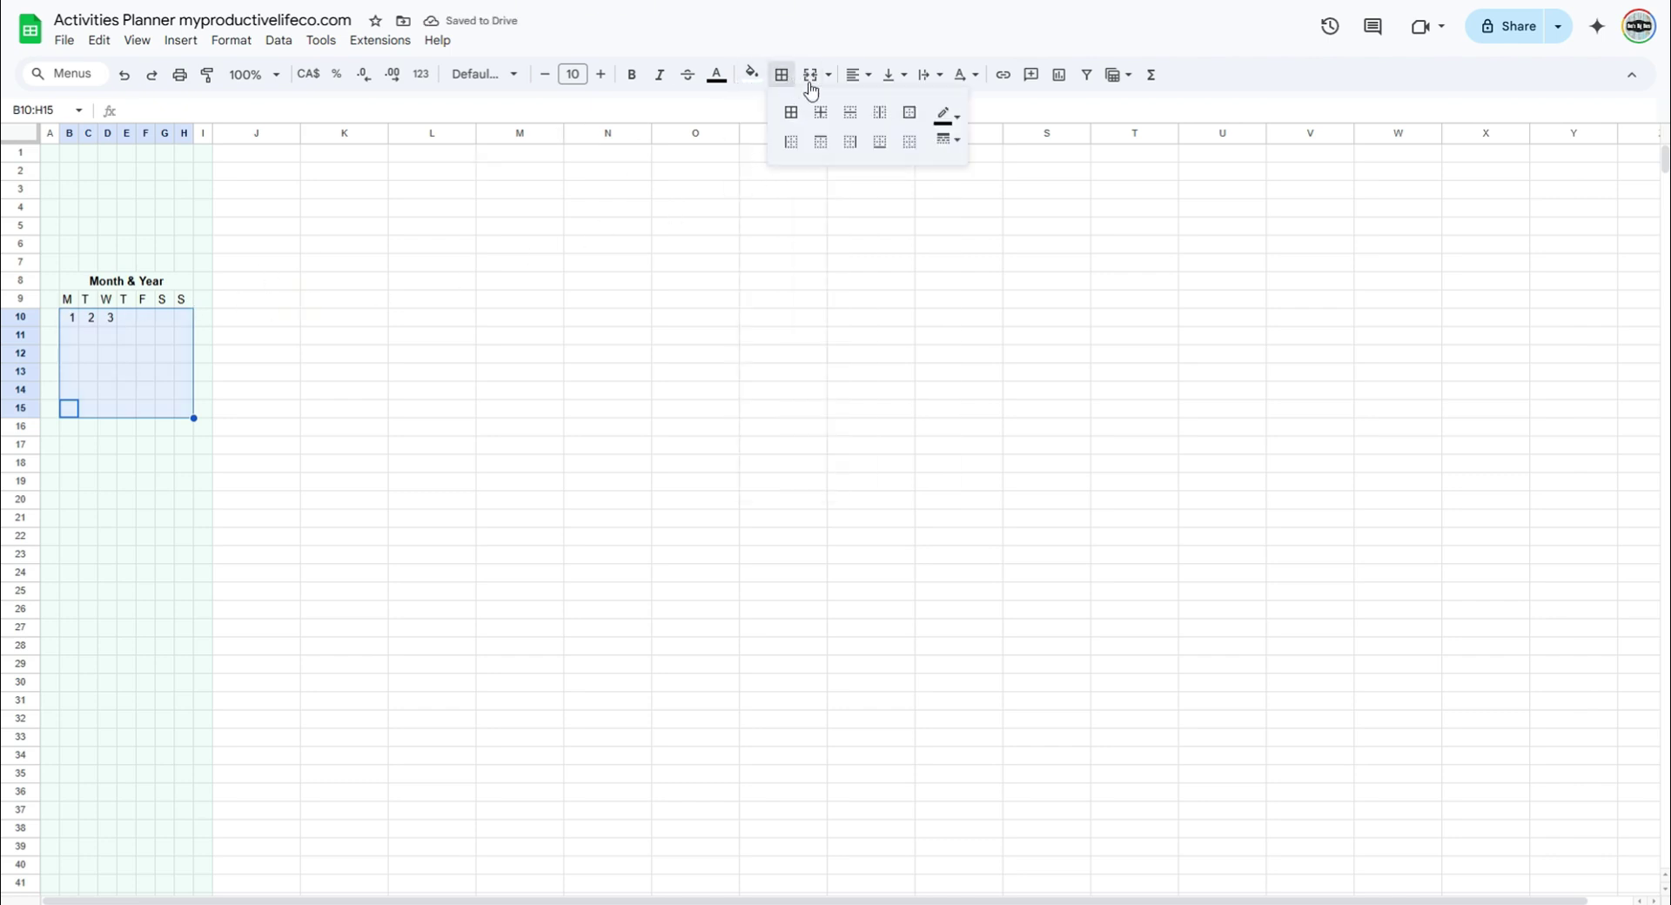
{"action": "left_click", "coordinate": [949, 116]}
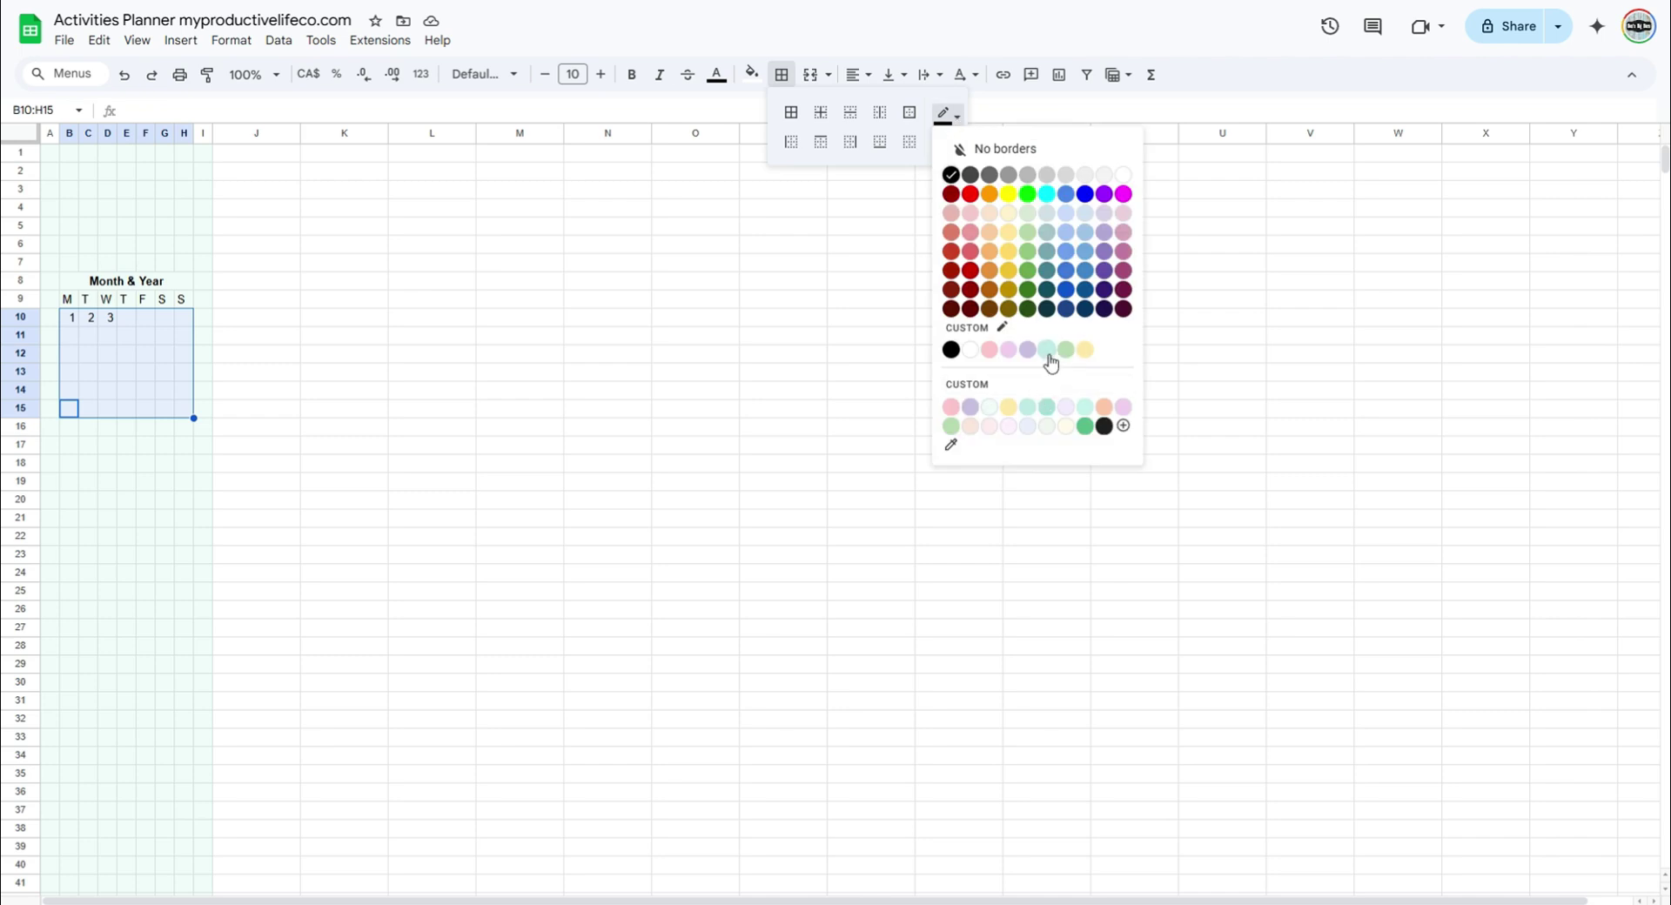
{"action": "left_click", "coordinate": [1046, 351]}
{"action": "left_click", "coordinate": [949, 141]}
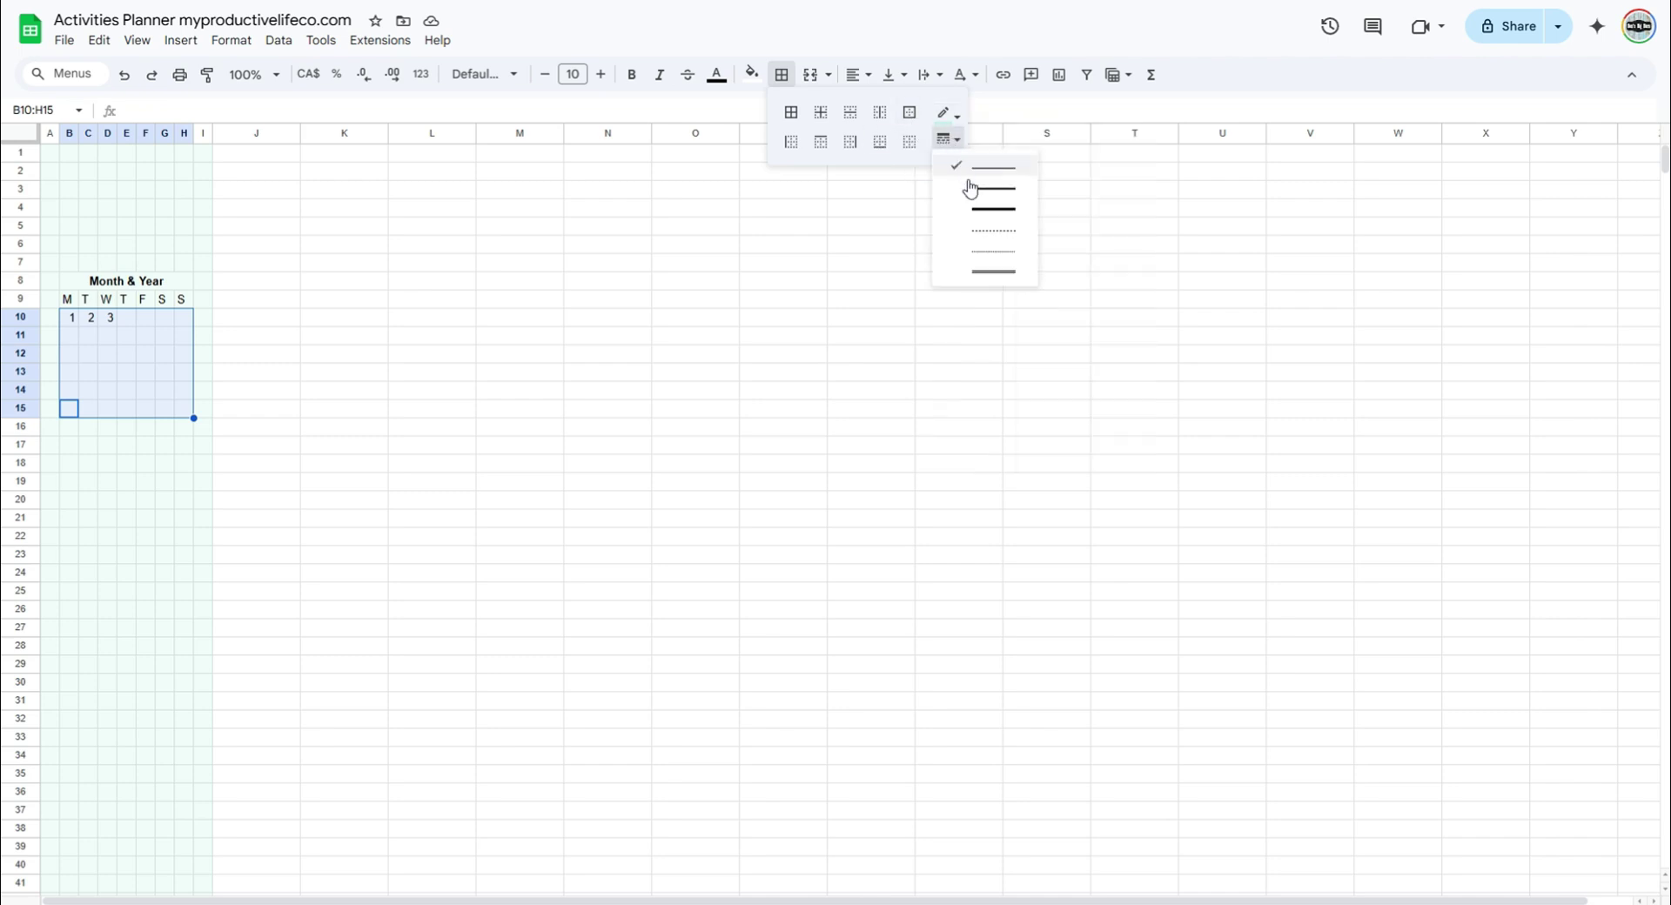
{"action": "left_click", "coordinate": [910, 112]}
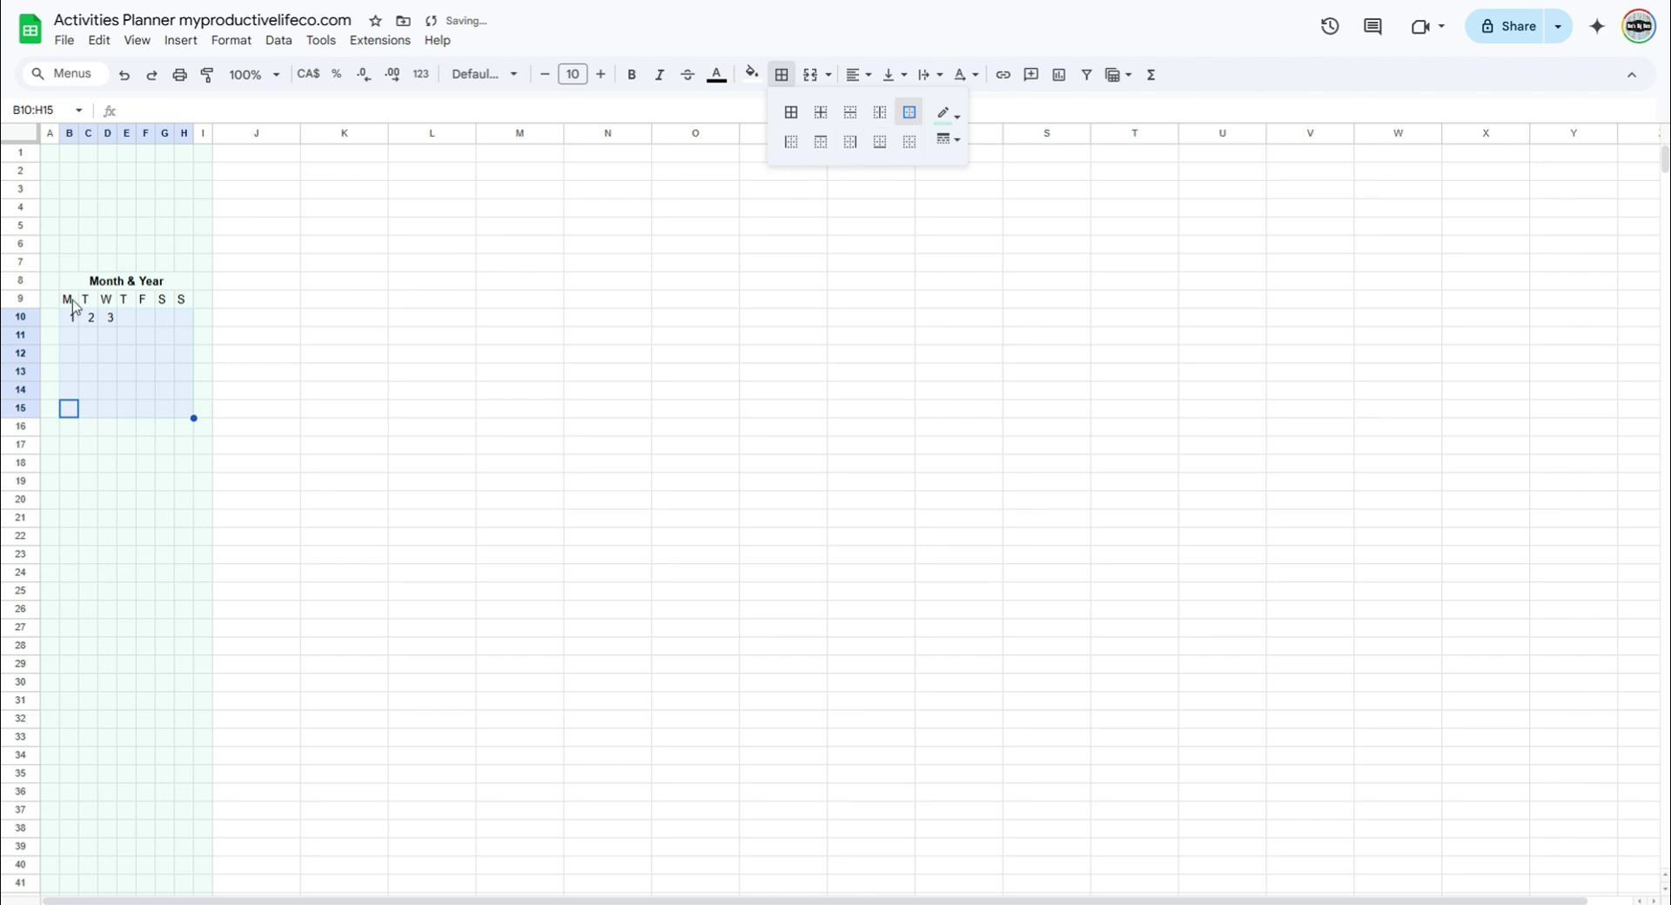
Fill the weekday row B9:H9 and frame it with an outer border.
{"action": "left_click_drag", "start_coordinate": [71, 300], "coordinate": [191, 306]}
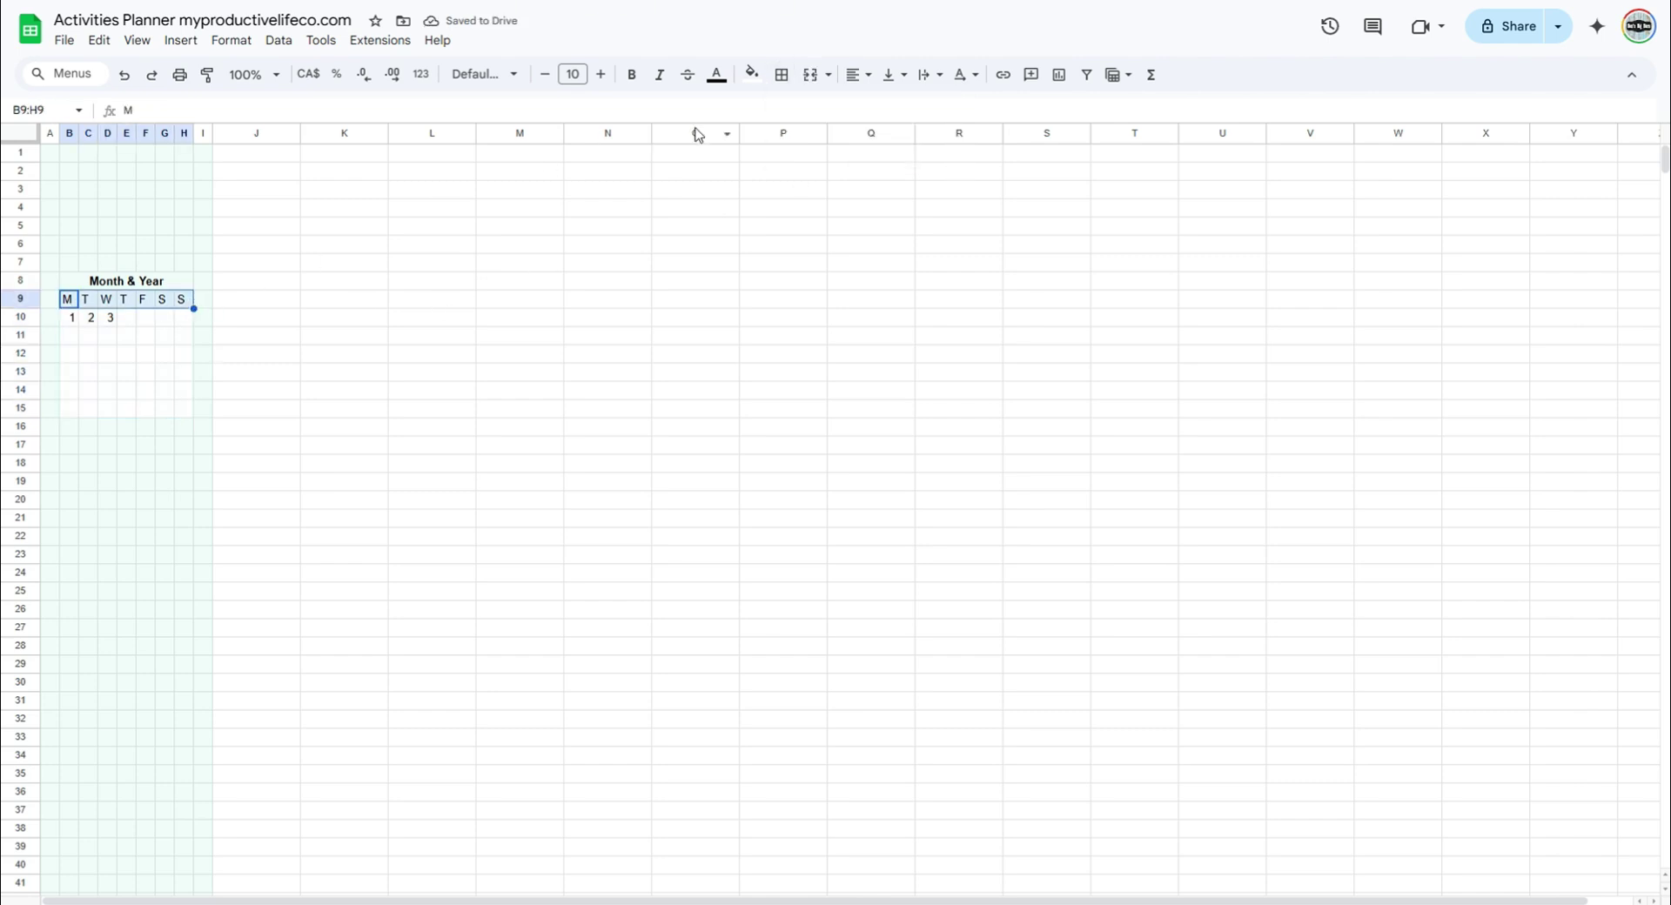
{"action": "left_click", "coordinate": [782, 75]}
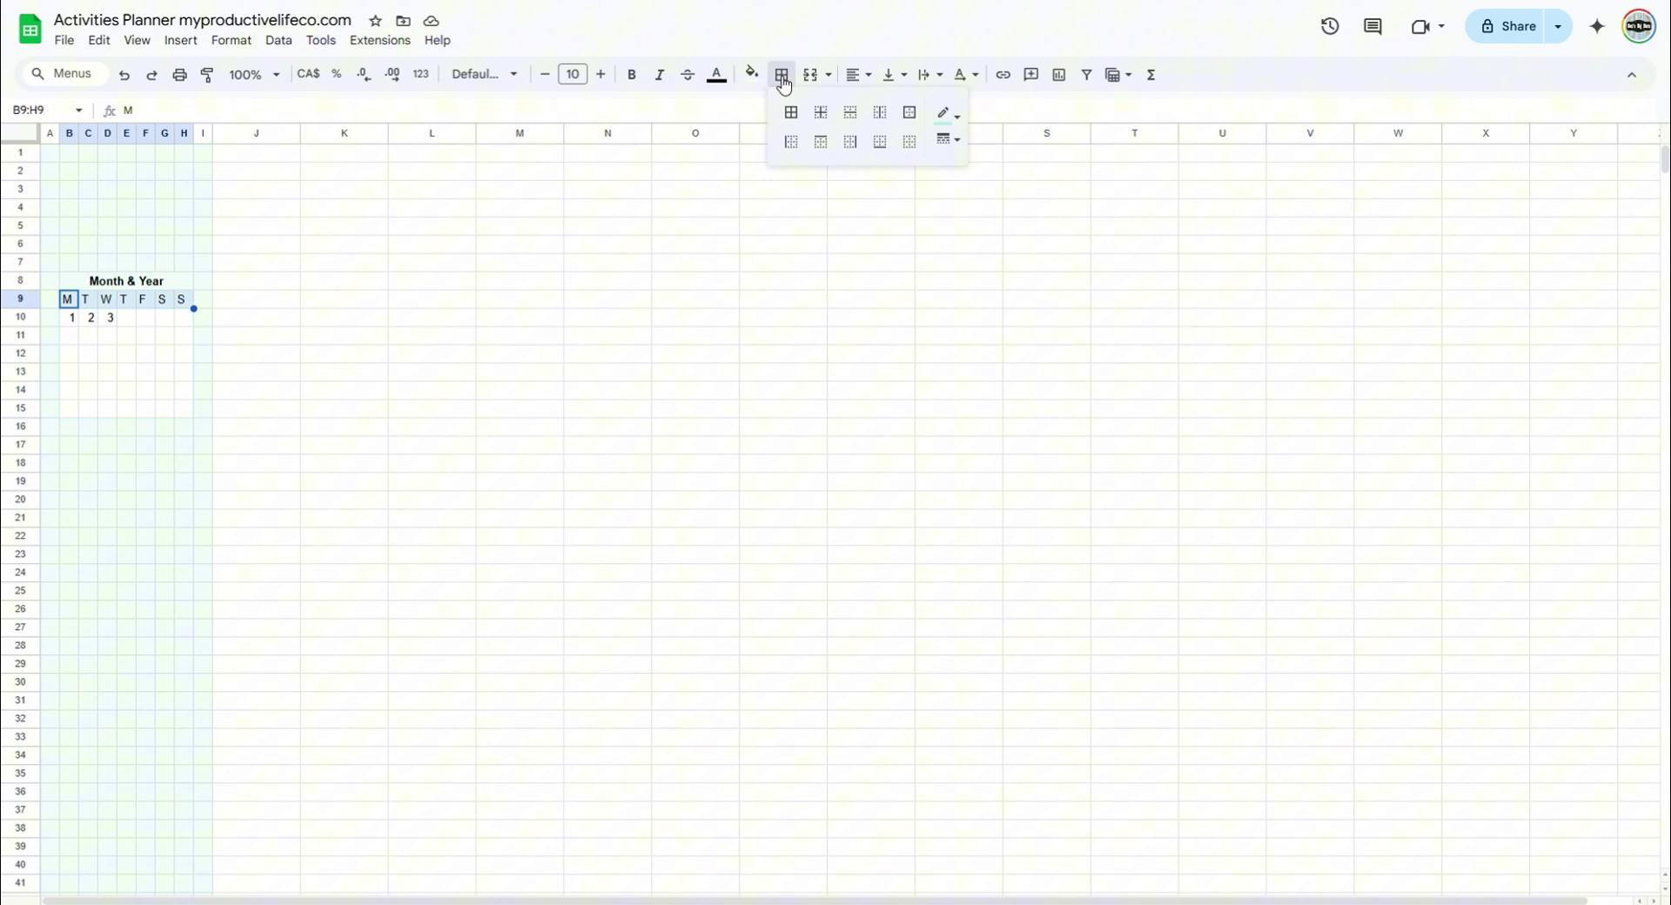
{"action": "left_click", "coordinate": [752, 74]}
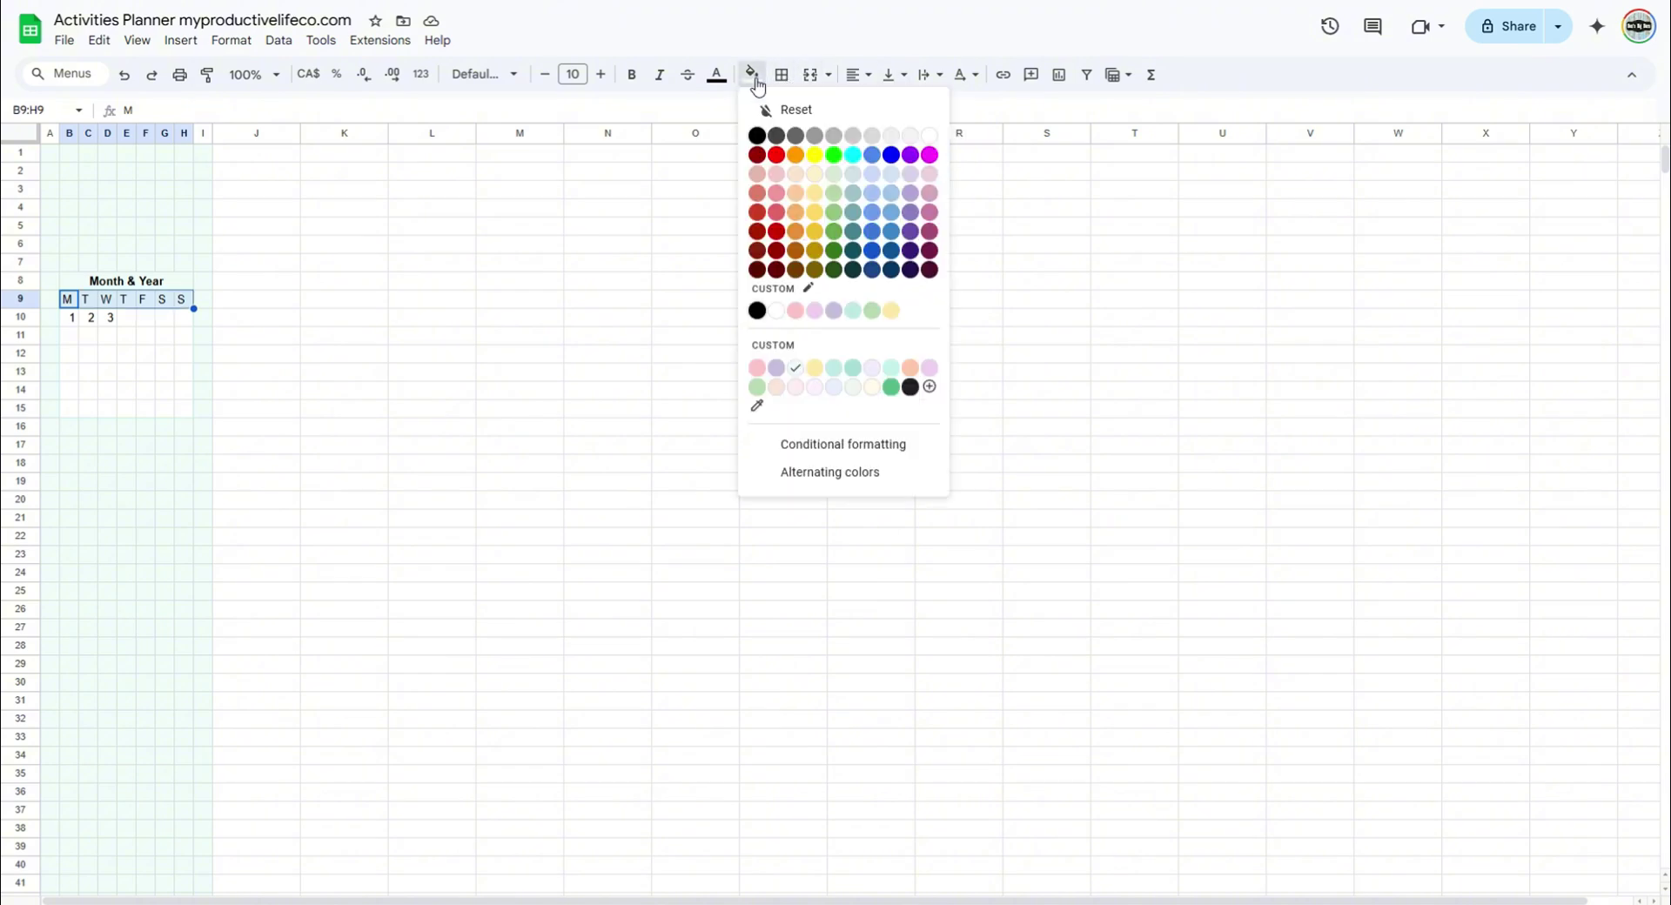
{"action": "left_click", "coordinate": [790, 105]}
{"action": "left_click", "coordinate": [781, 75]}
{"action": "left_click", "coordinate": [909, 113]}
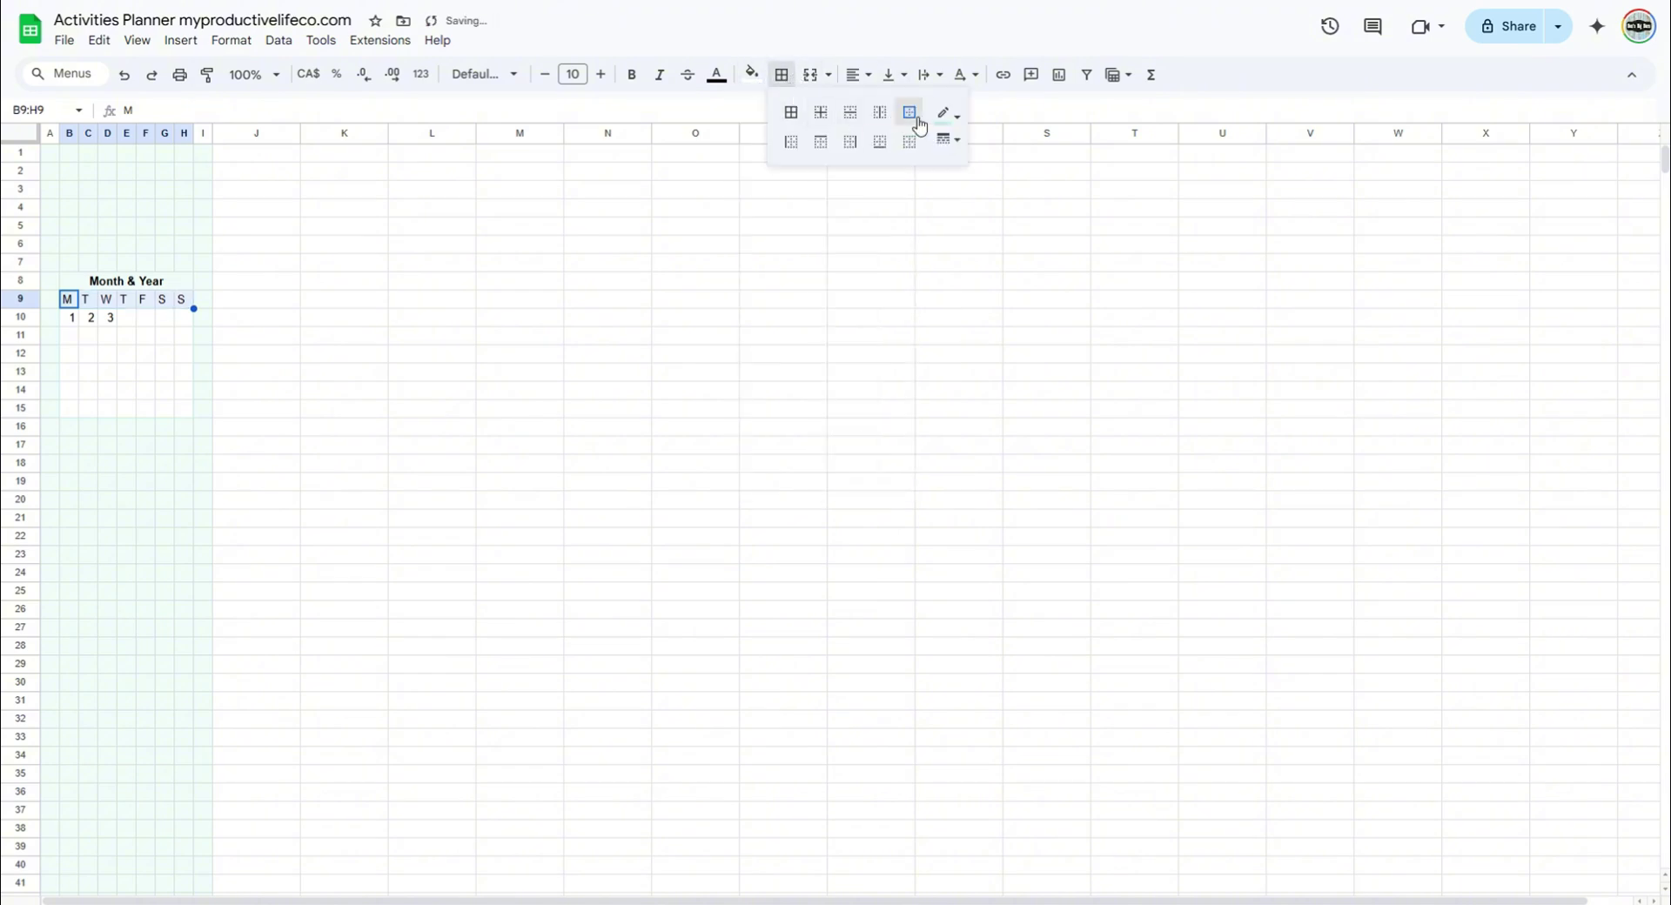
Apply a fill colour to the block B17:H18 below the calendar.
{"action": "left_click", "coordinate": [92, 390]}
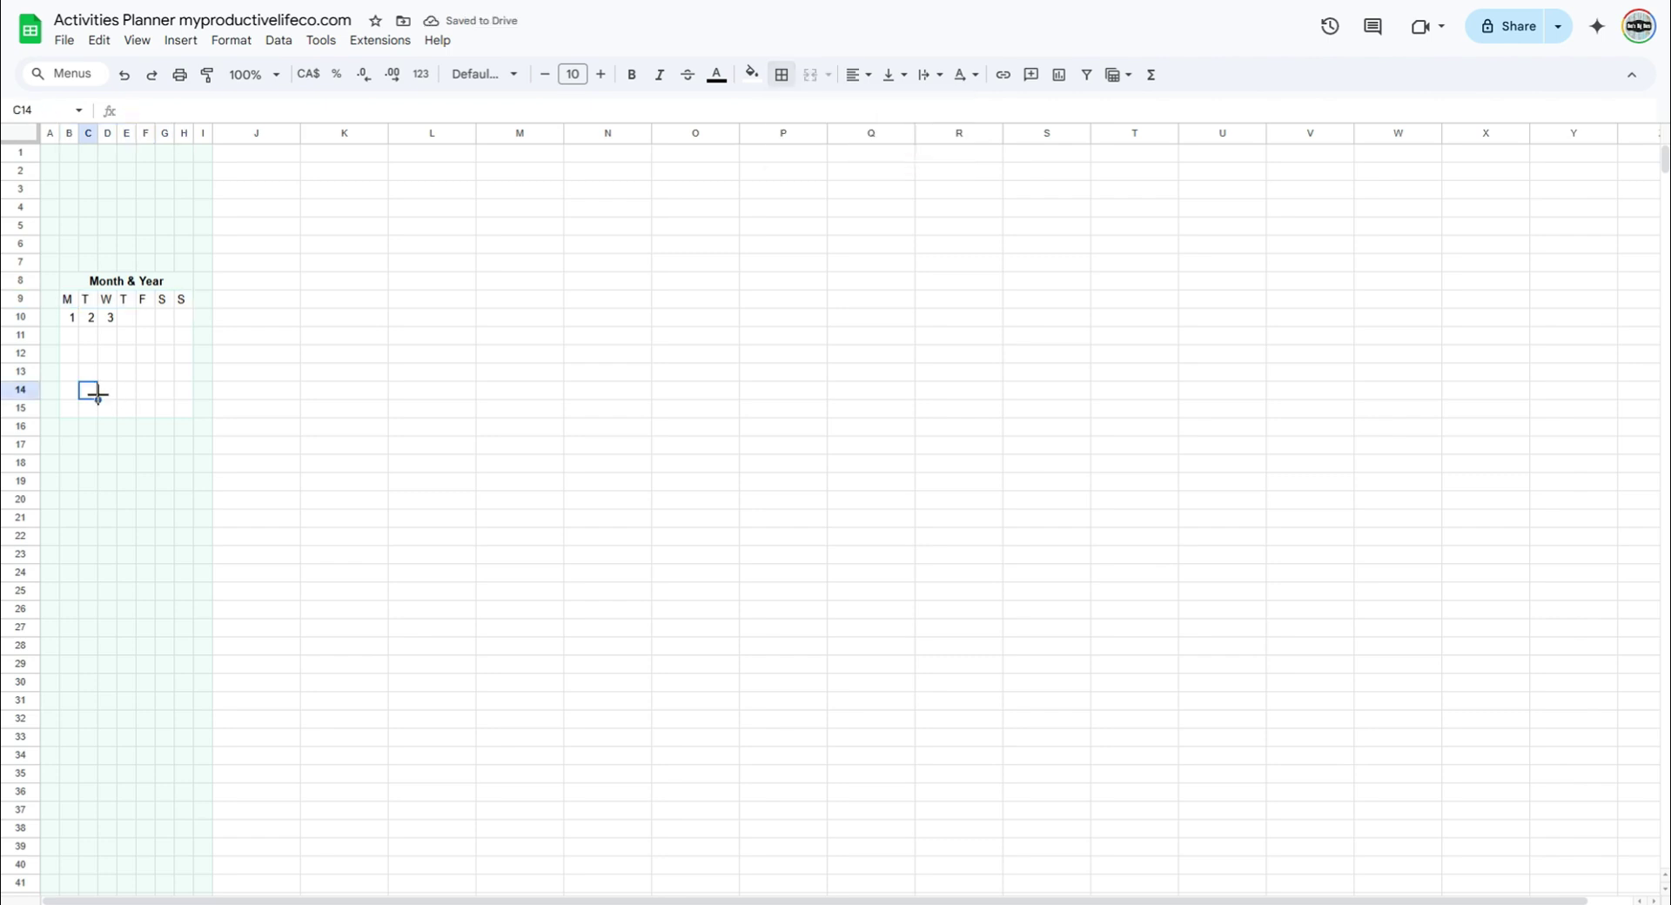
{"action": "left_click", "coordinate": [69, 445]}
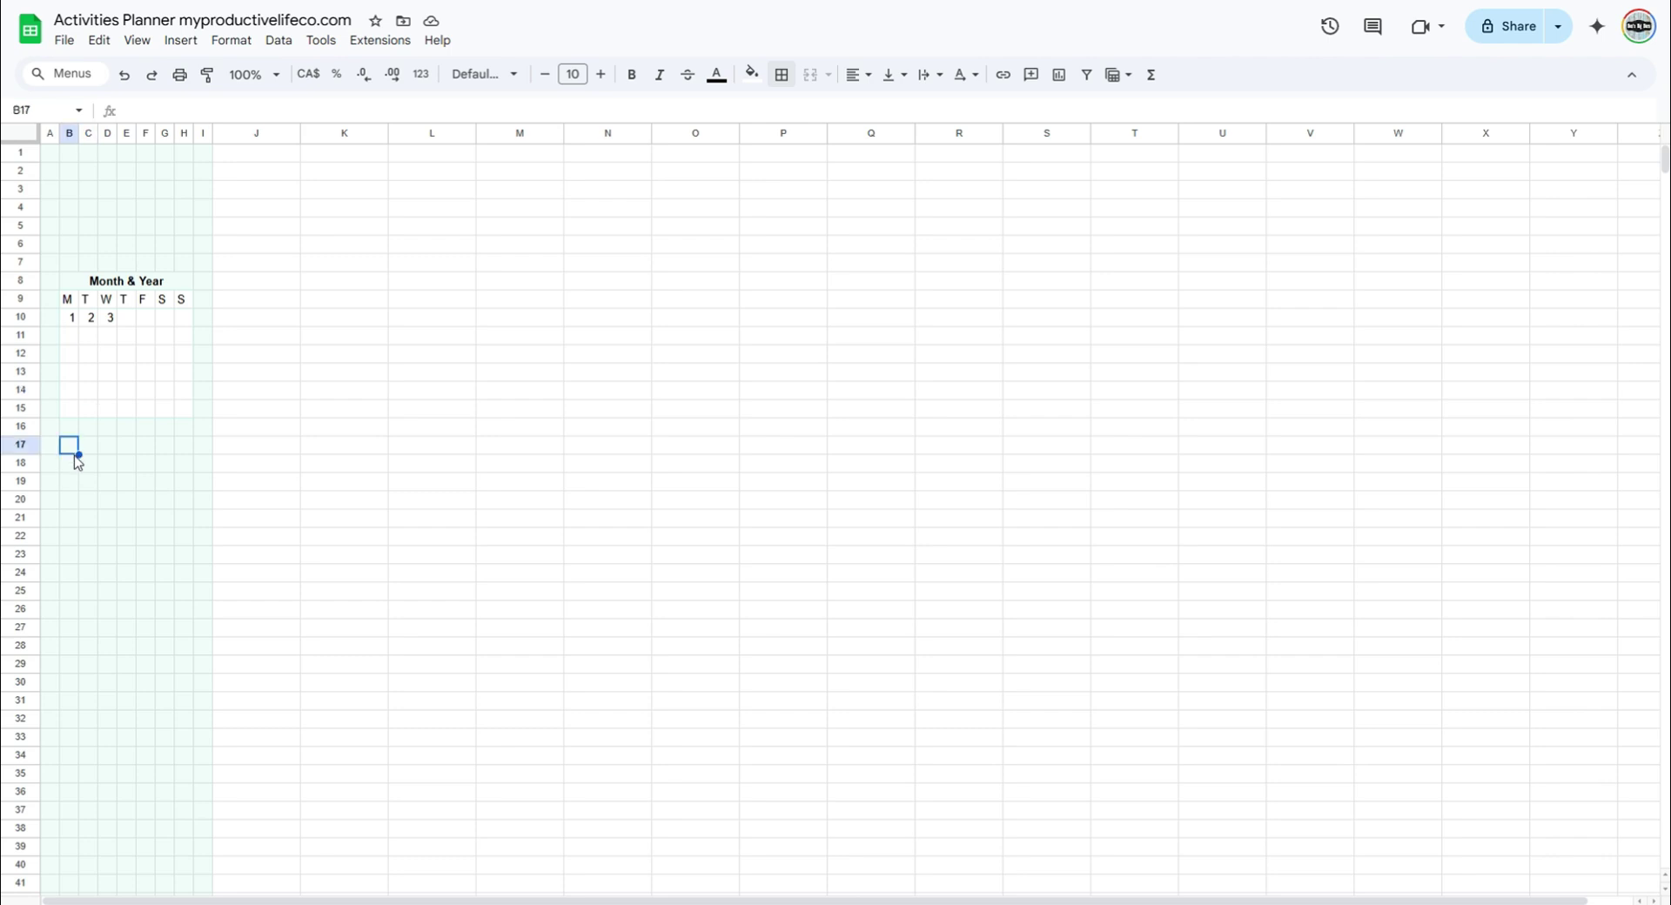
{"action": "left_click", "coordinate": [179, 470], "text": "shift"}
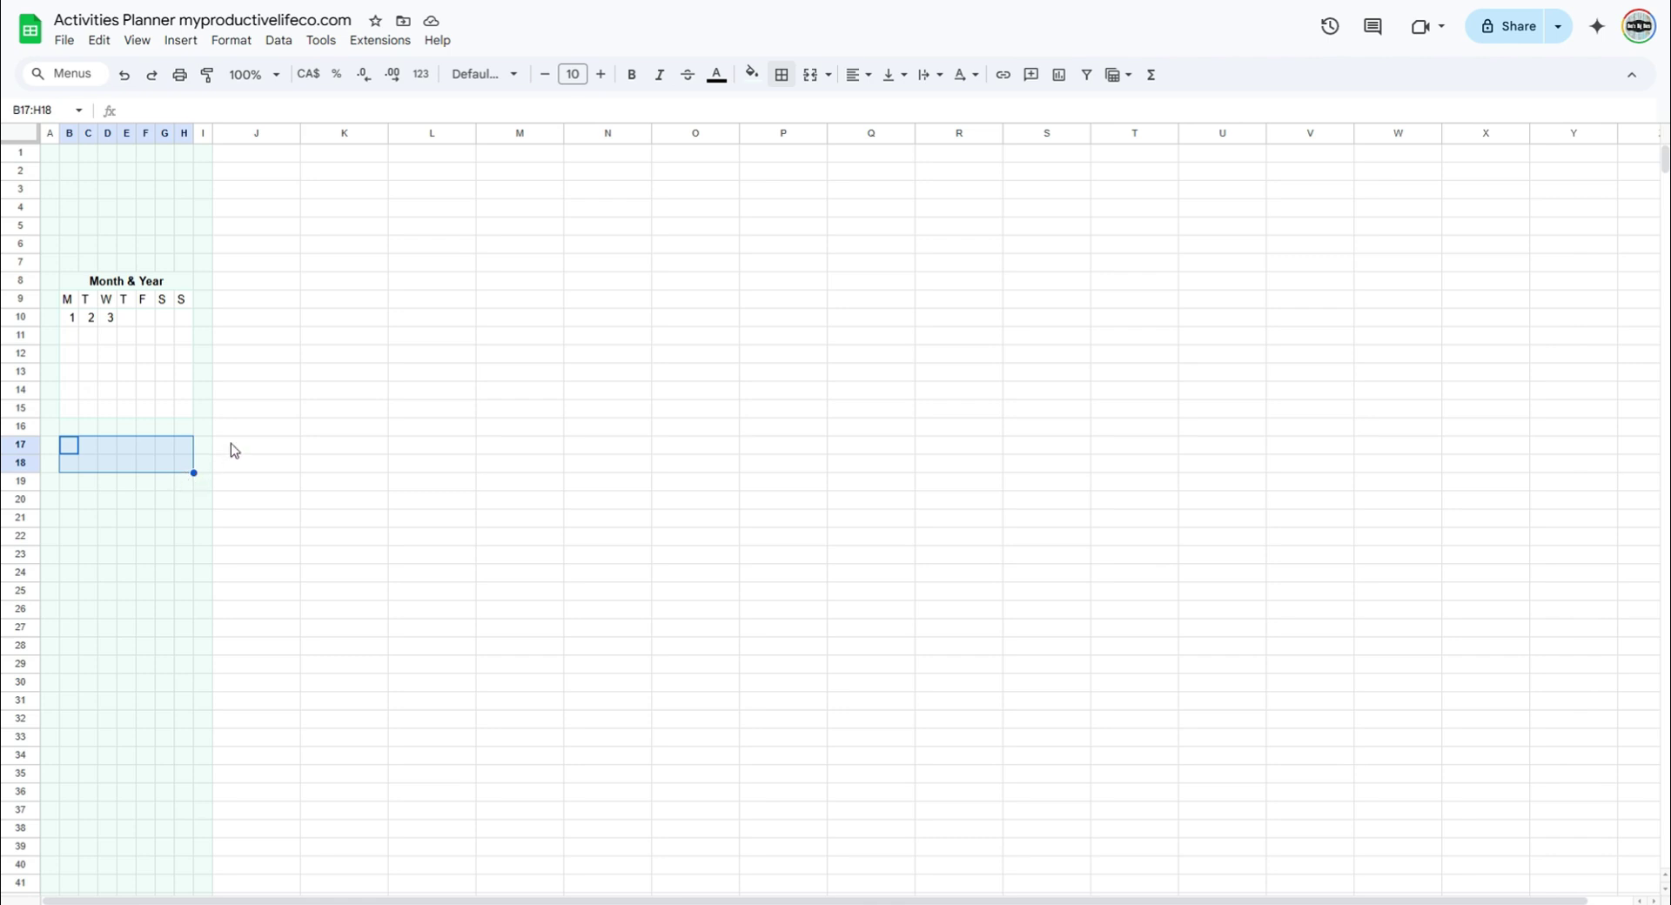
{"action": "left_click", "coordinate": [751, 74]}
{"action": "left_click", "coordinate": [927, 146]}
{"action": "left_click", "coordinate": [781, 74]}
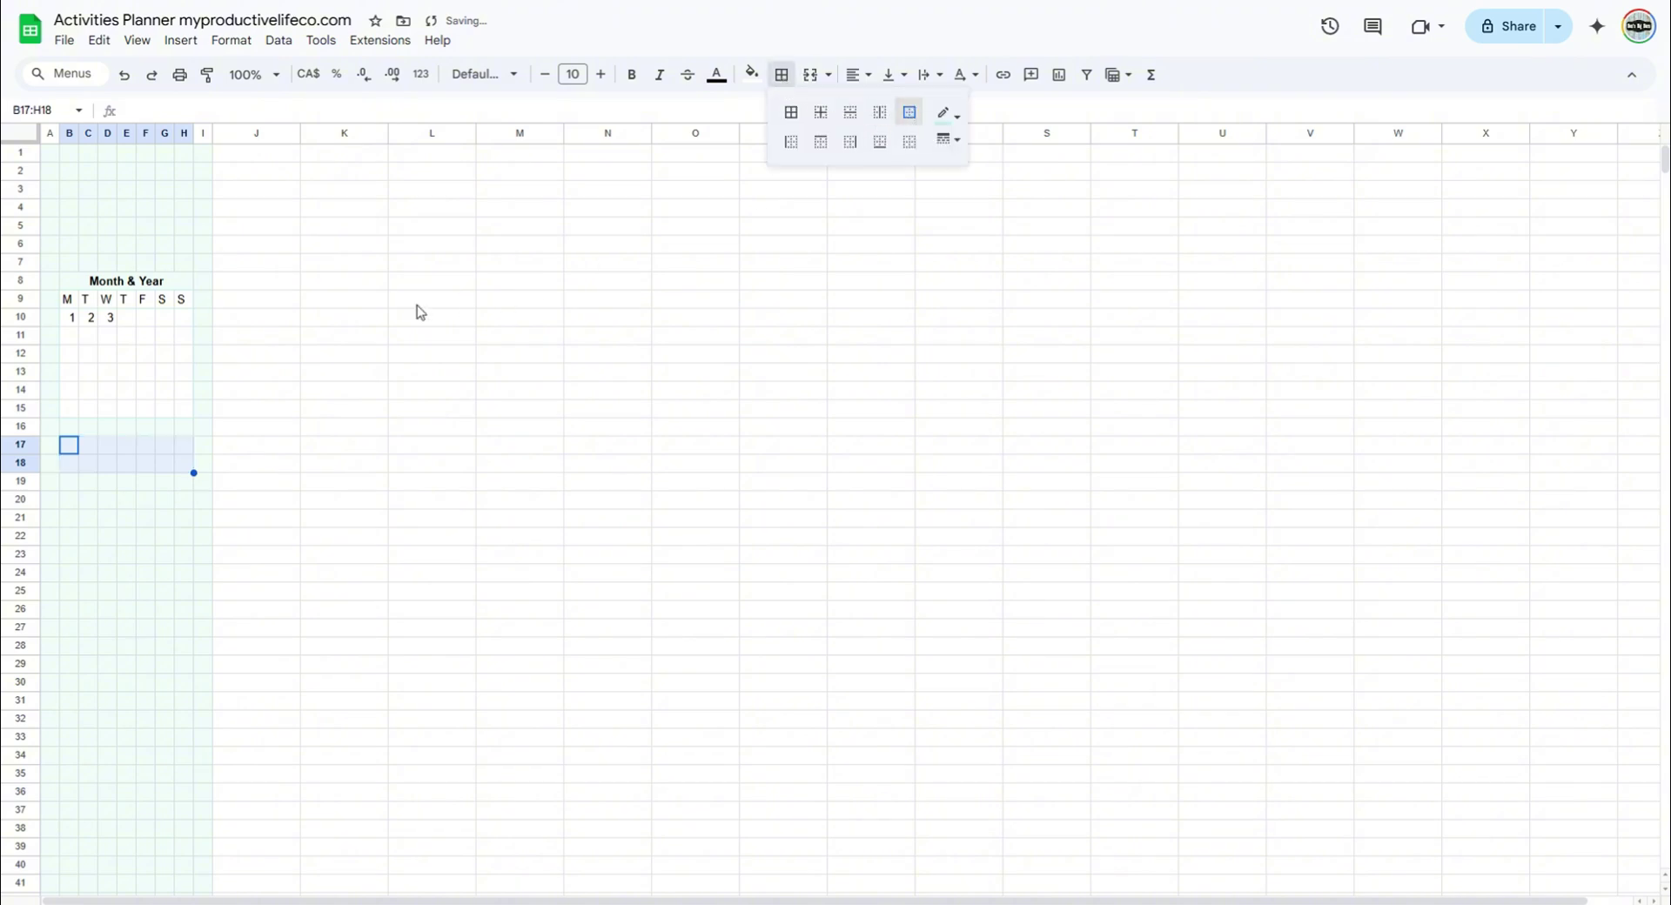
{"action": "left_click", "coordinate": [72, 505]}
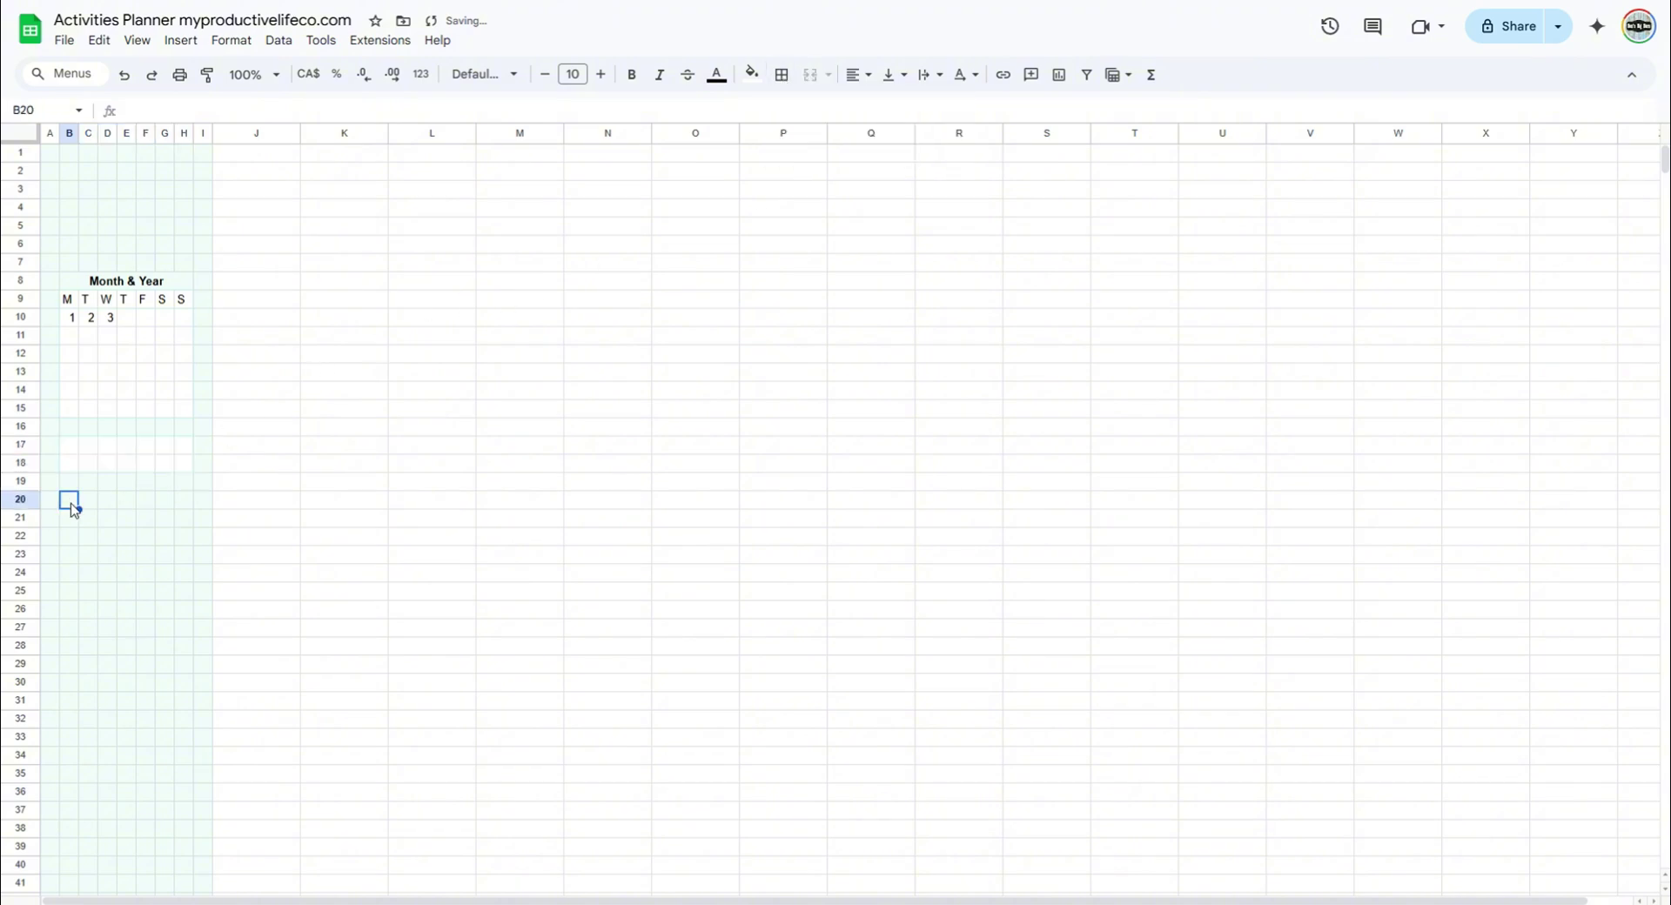
Merge B17:D18 horizontally into two label cells, B17:D17 and B18:D18.
{"action": "left_click", "coordinate": [82, 446]}
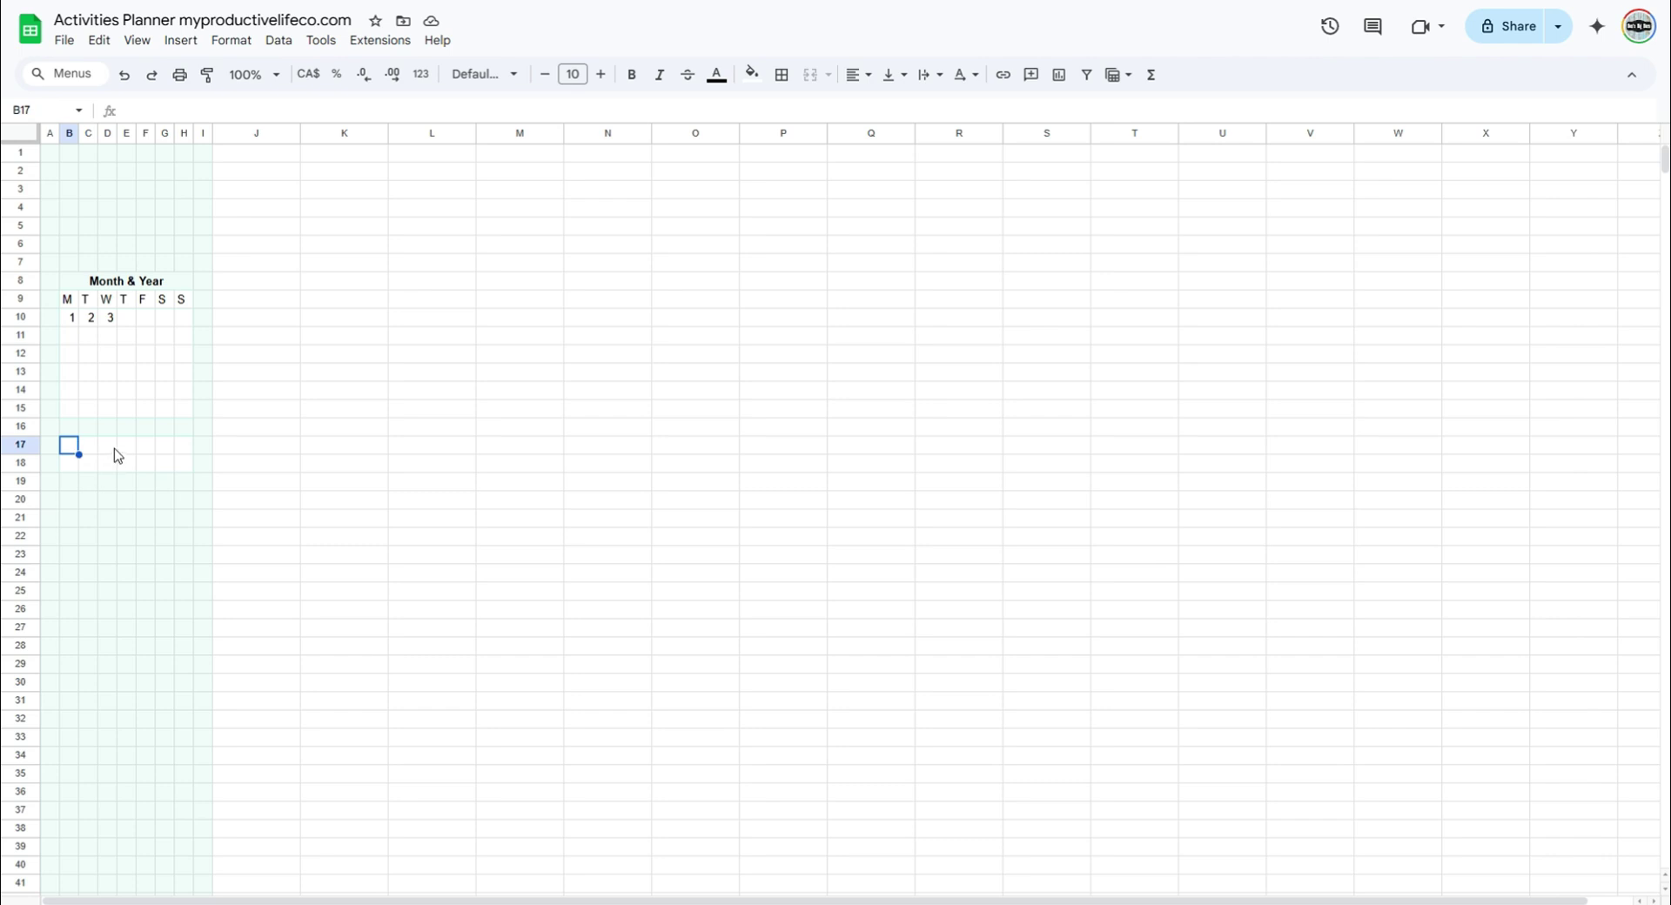
{"action": "left_click", "coordinate": [115, 448], "text": "shift"}
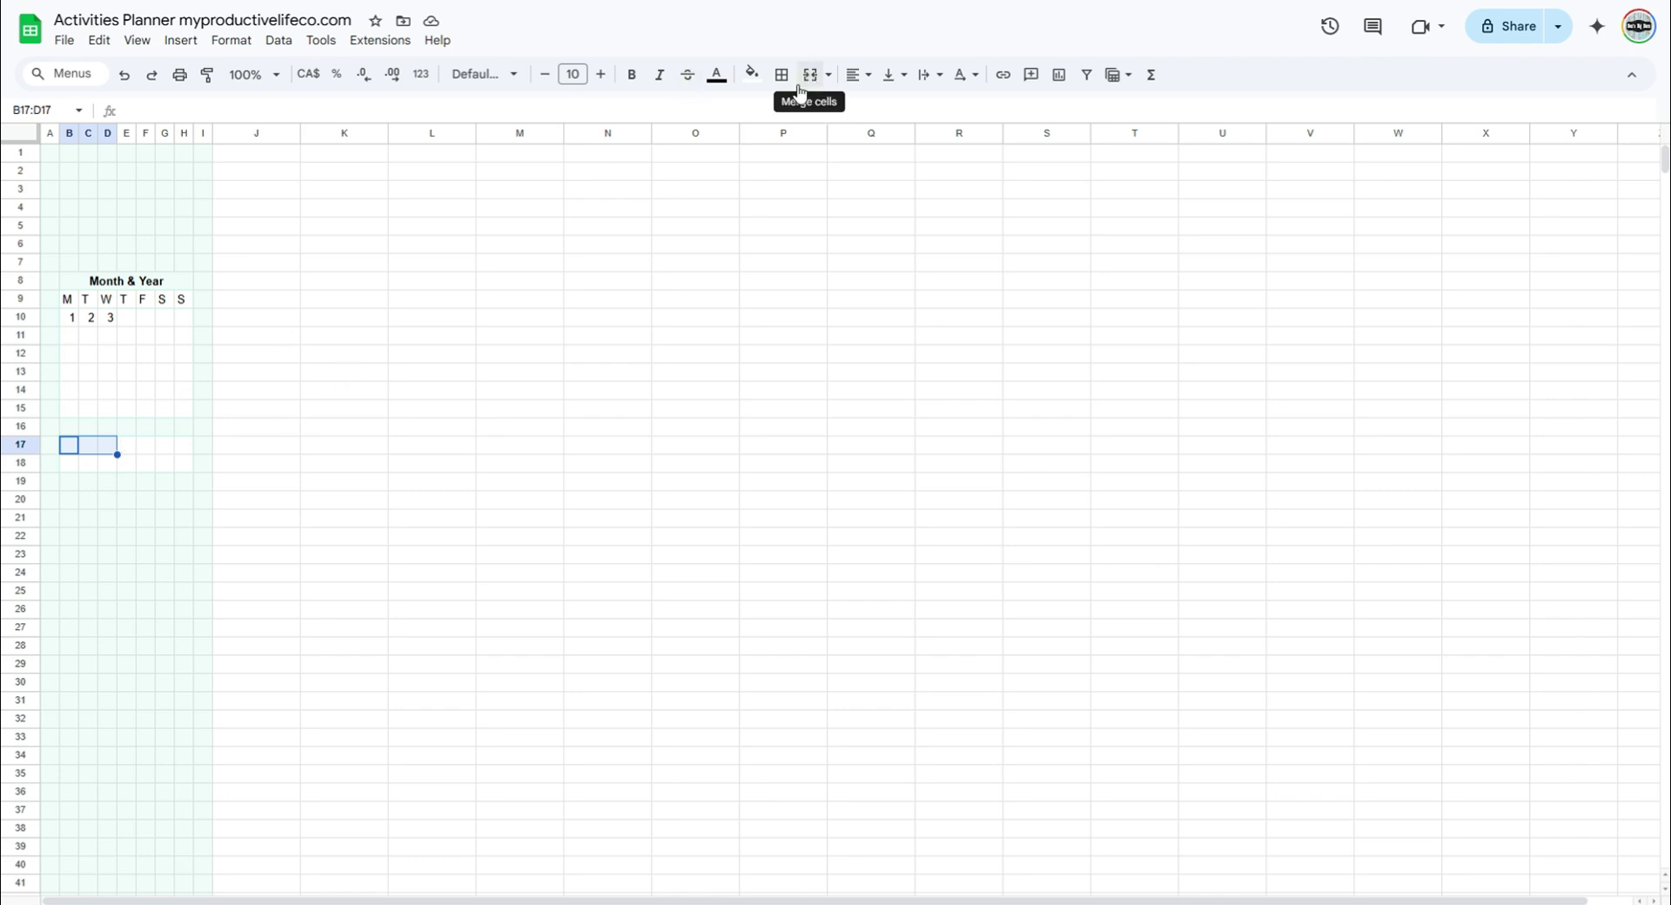
{"action": "left_click", "coordinate": [105, 471], "text": "shift"}
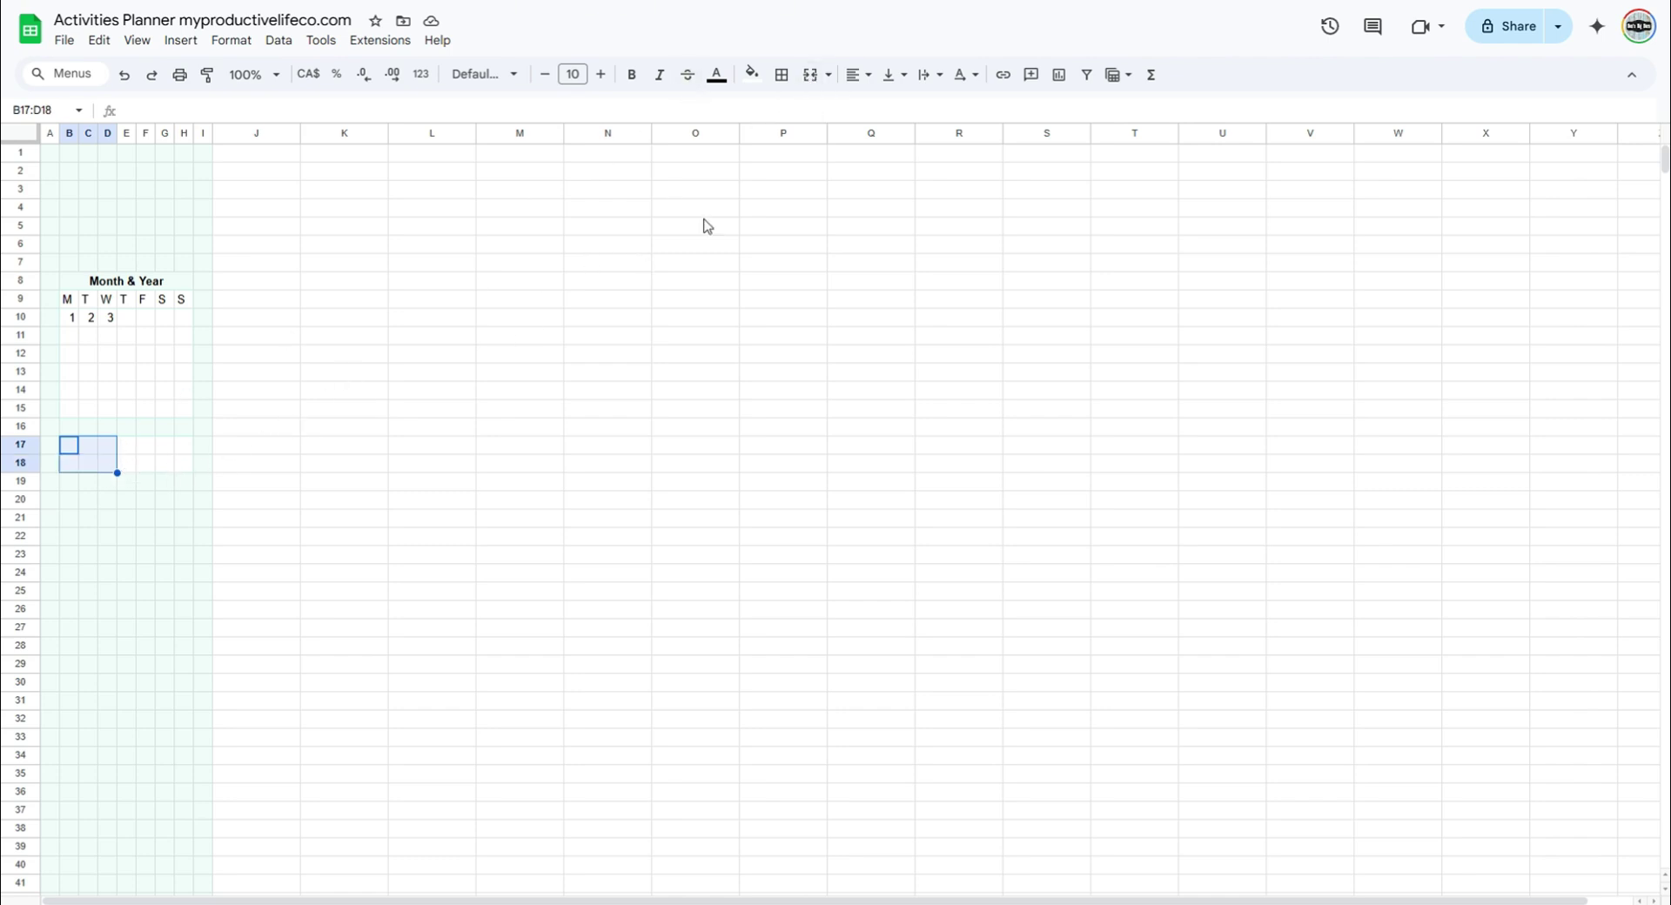
{"action": "left_click", "coordinate": [826, 76]}
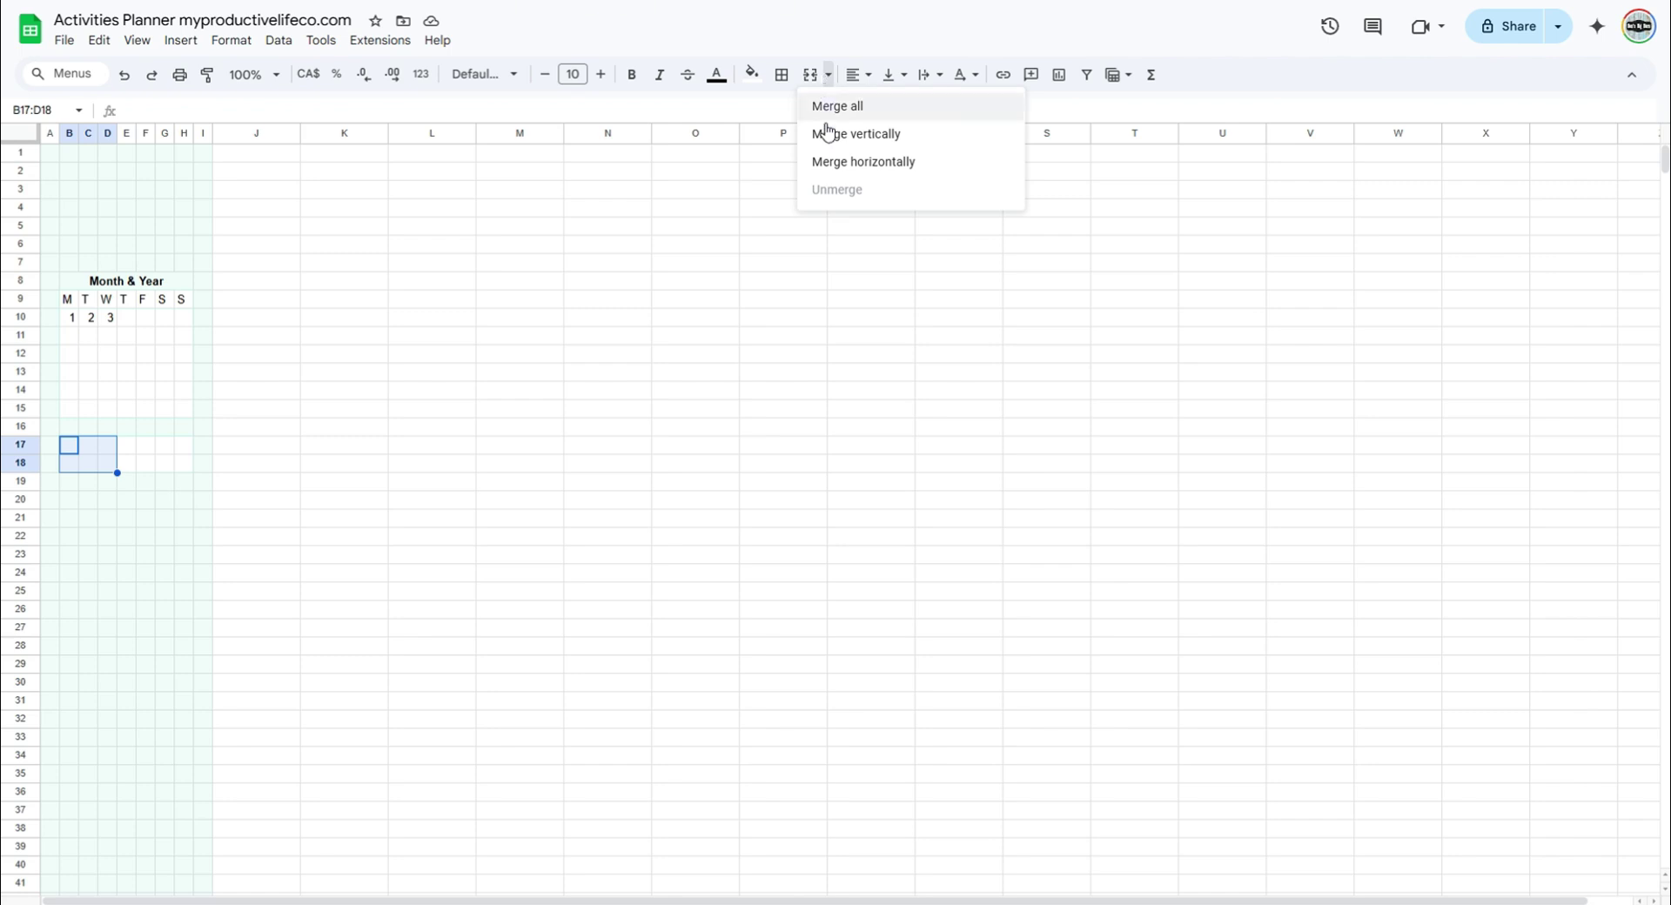
{"action": "left_click", "coordinate": [837, 167]}
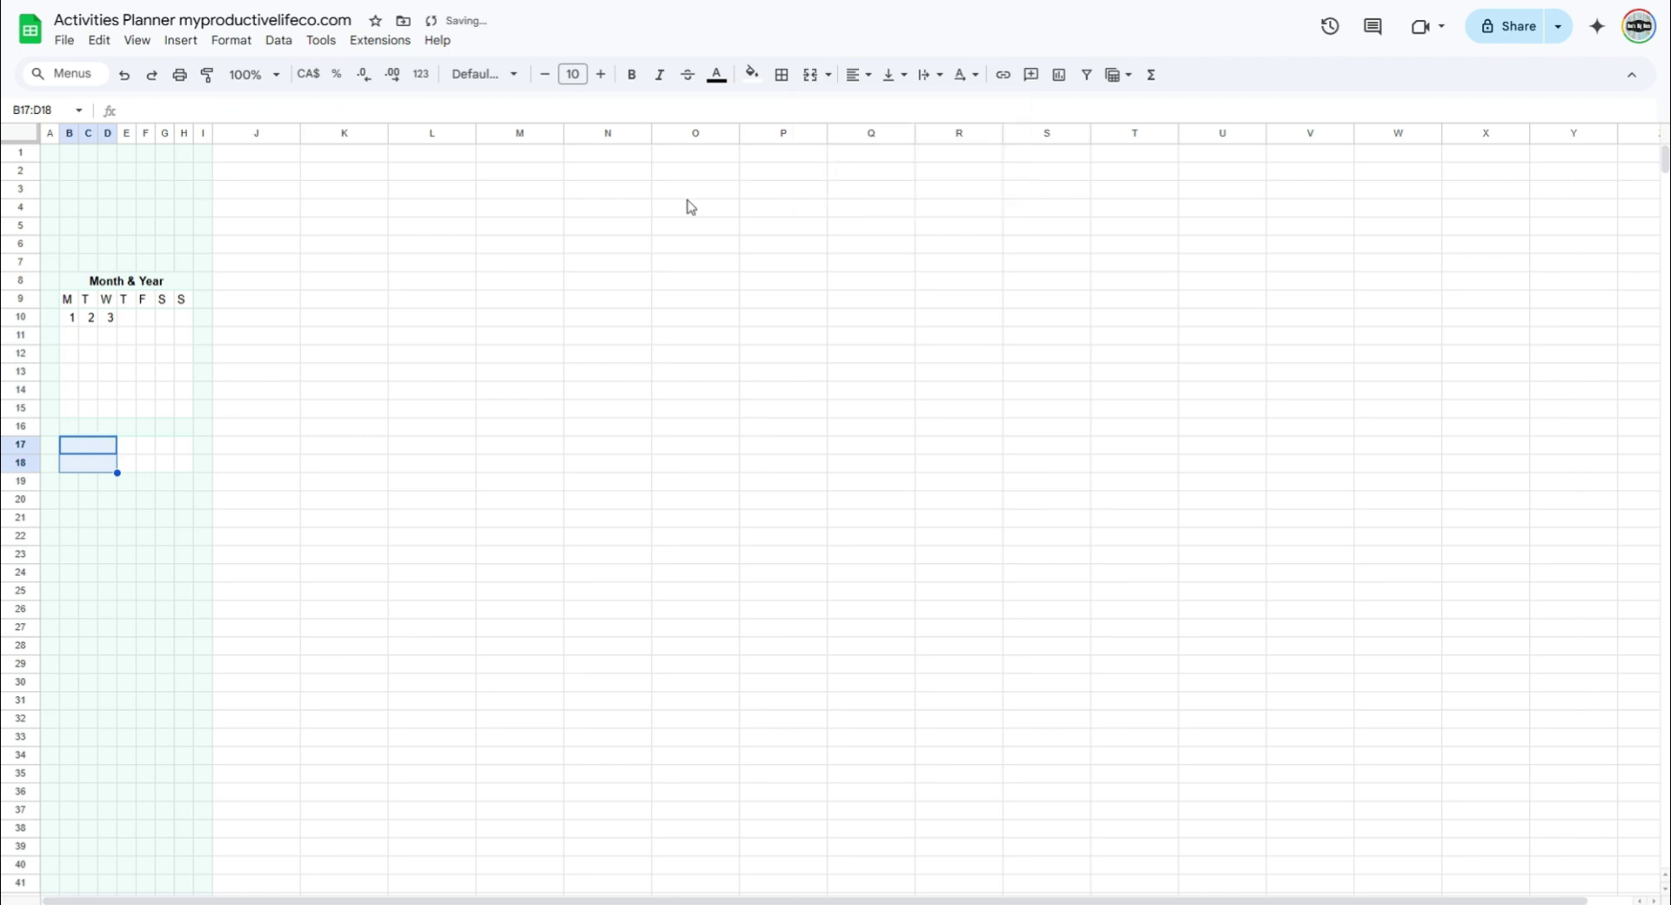
Merge E17:H18 horizontally into two value cells, E17:H17 and E18:H18.
{"action": "left_click_drag", "start_coordinate": [124, 447], "coordinate": [186, 462]}
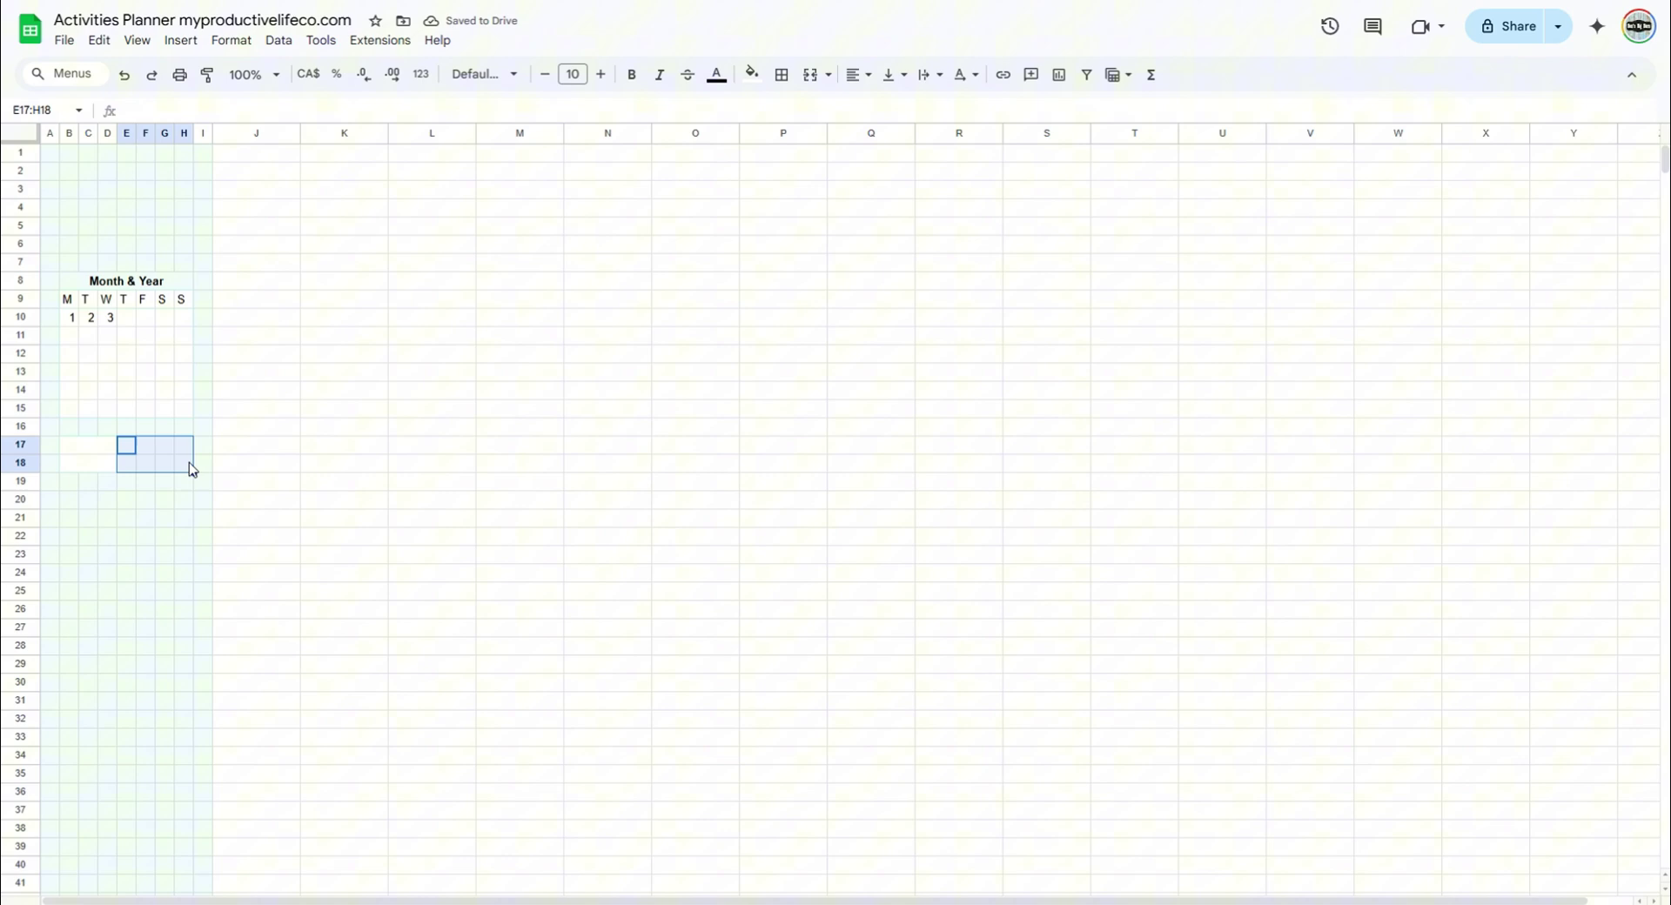
{"action": "left_click", "coordinate": [780, 78]}
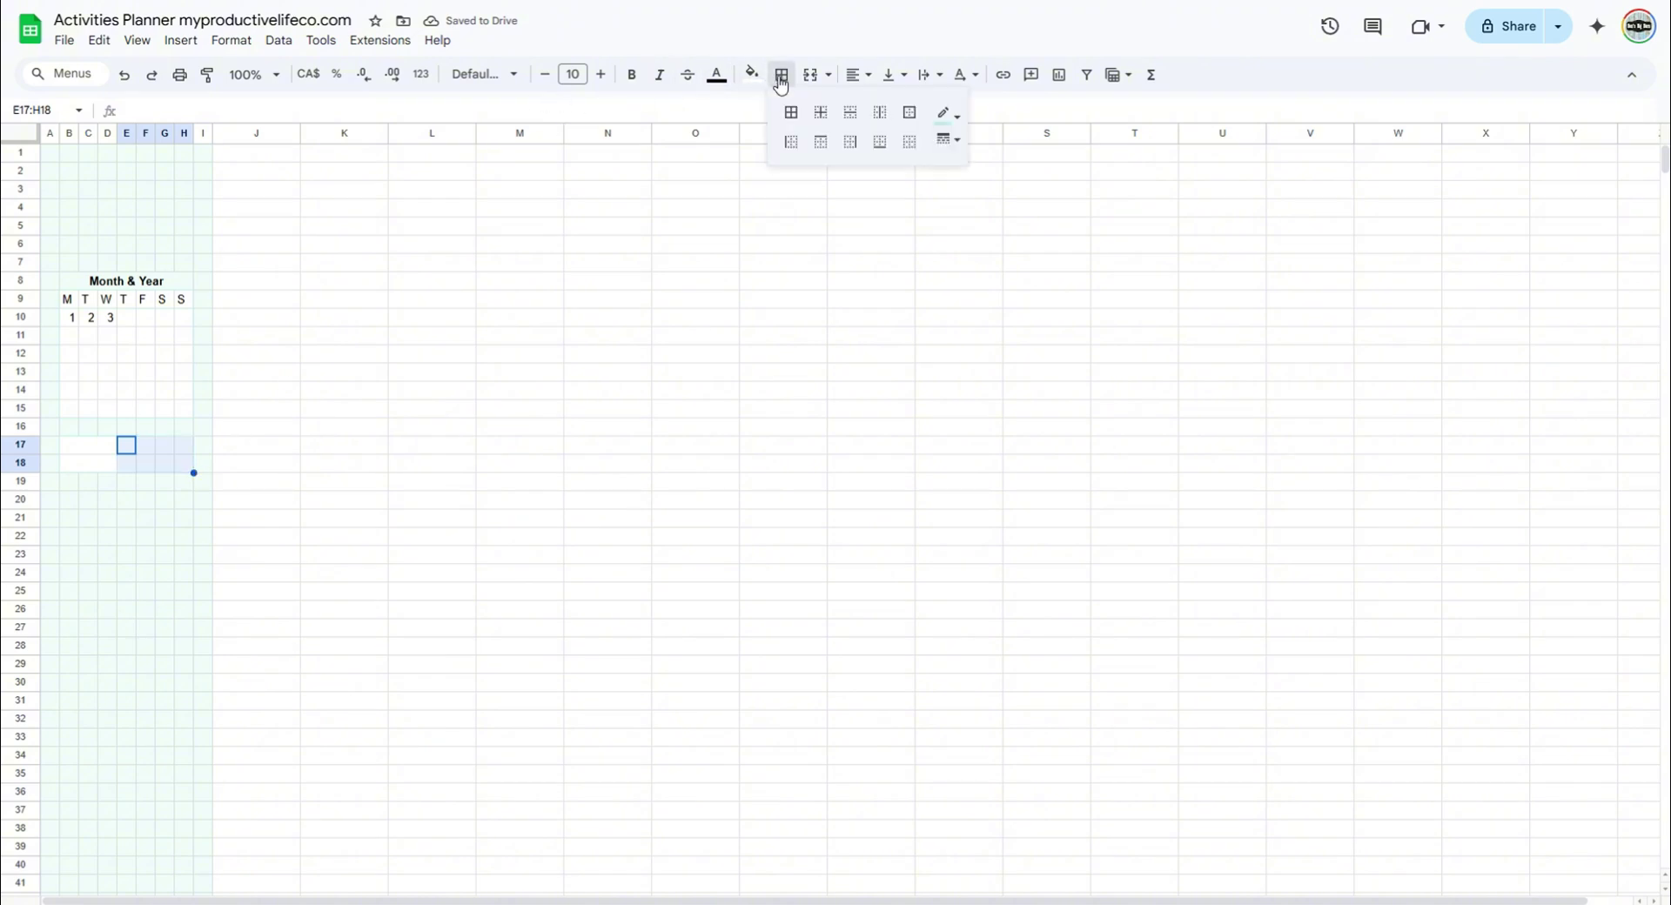
{"action": "left_click", "coordinate": [809, 76]}
{"action": "left_click", "coordinate": [827, 76]}
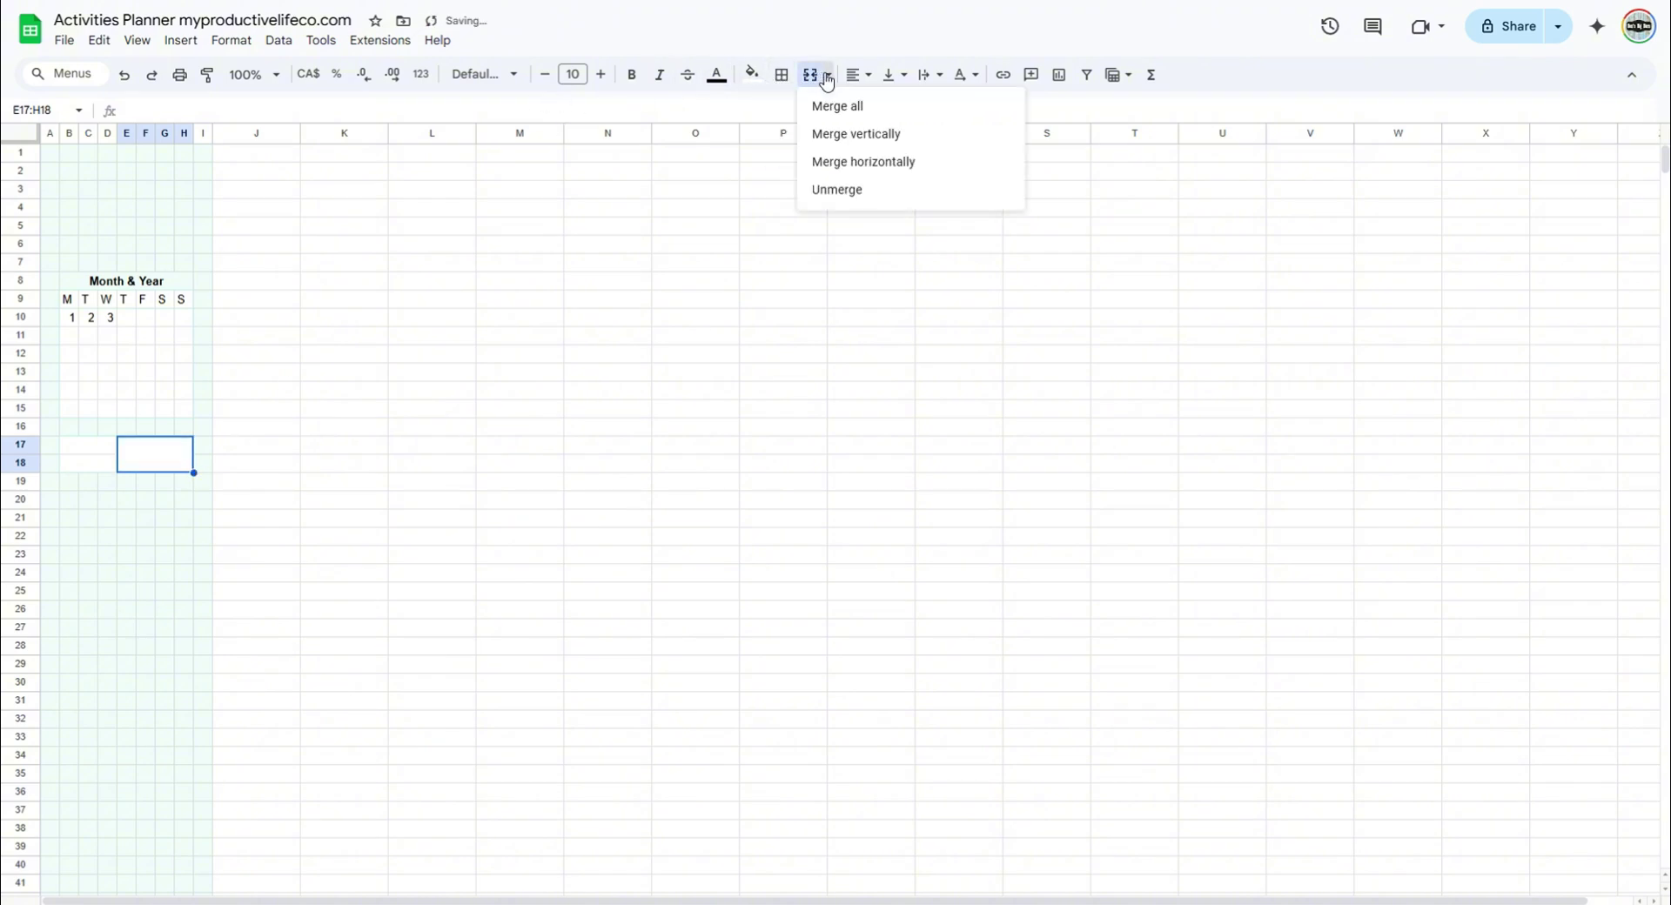
{"action": "left_click", "coordinate": [840, 188]}
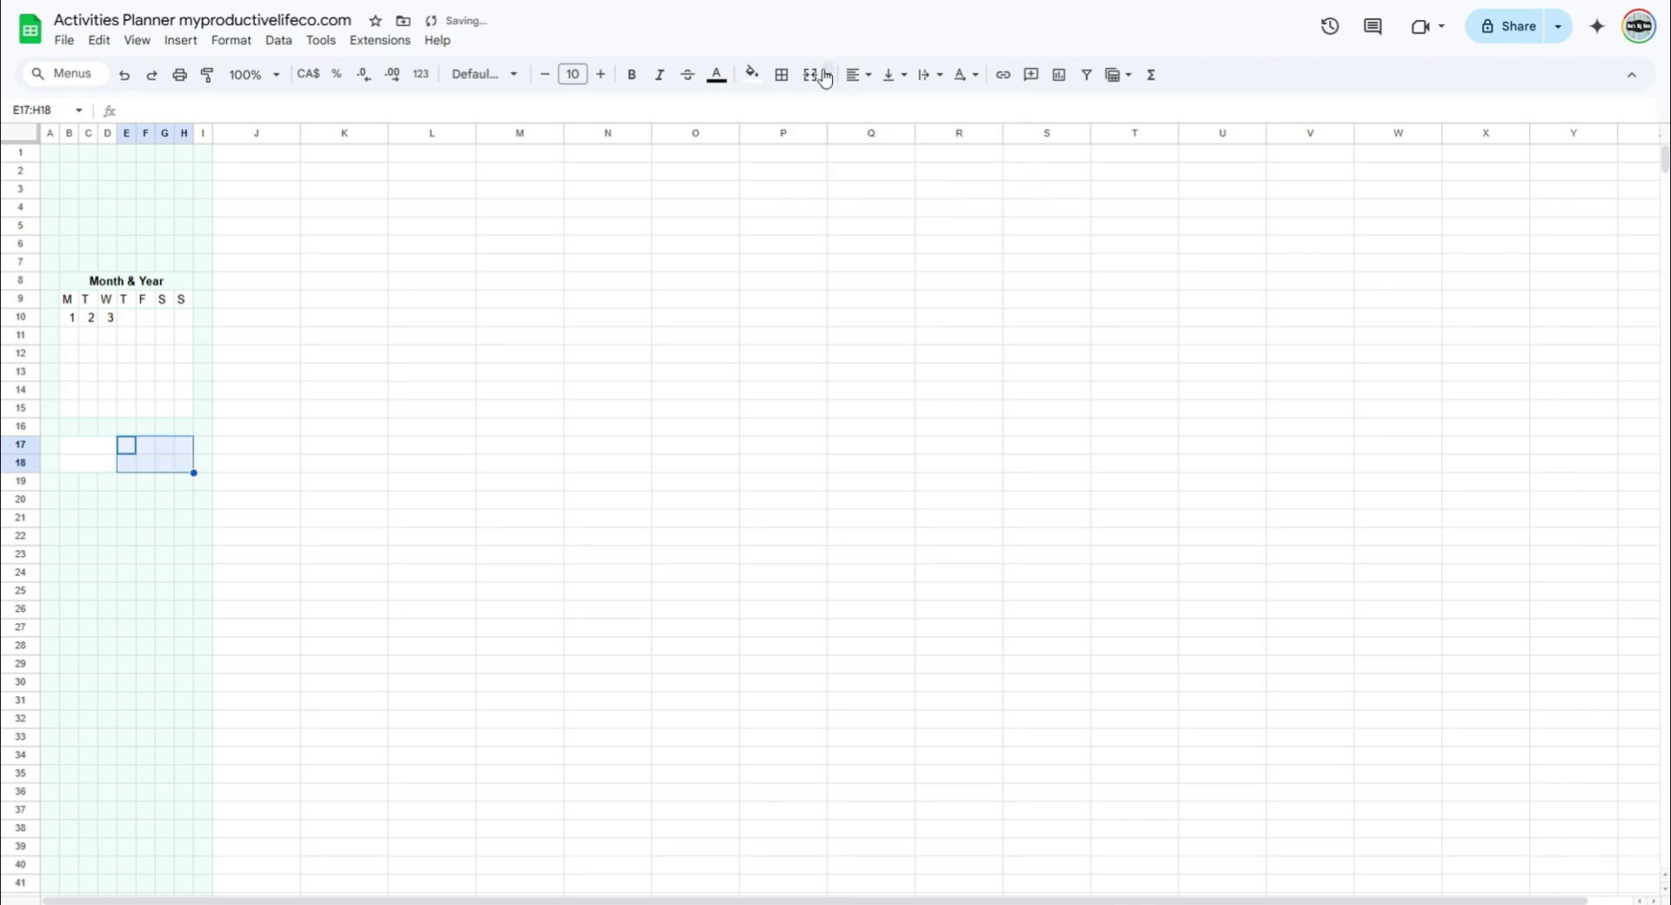
{"action": "left_click", "coordinate": [826, 75]}
{"action": "left_click", "coordinate": [848, 166]}
Type 'Year' in B17, 'Month' in B18, and 2025 in E17.
{"action": "left_click", "coordinate": [103, 449]}
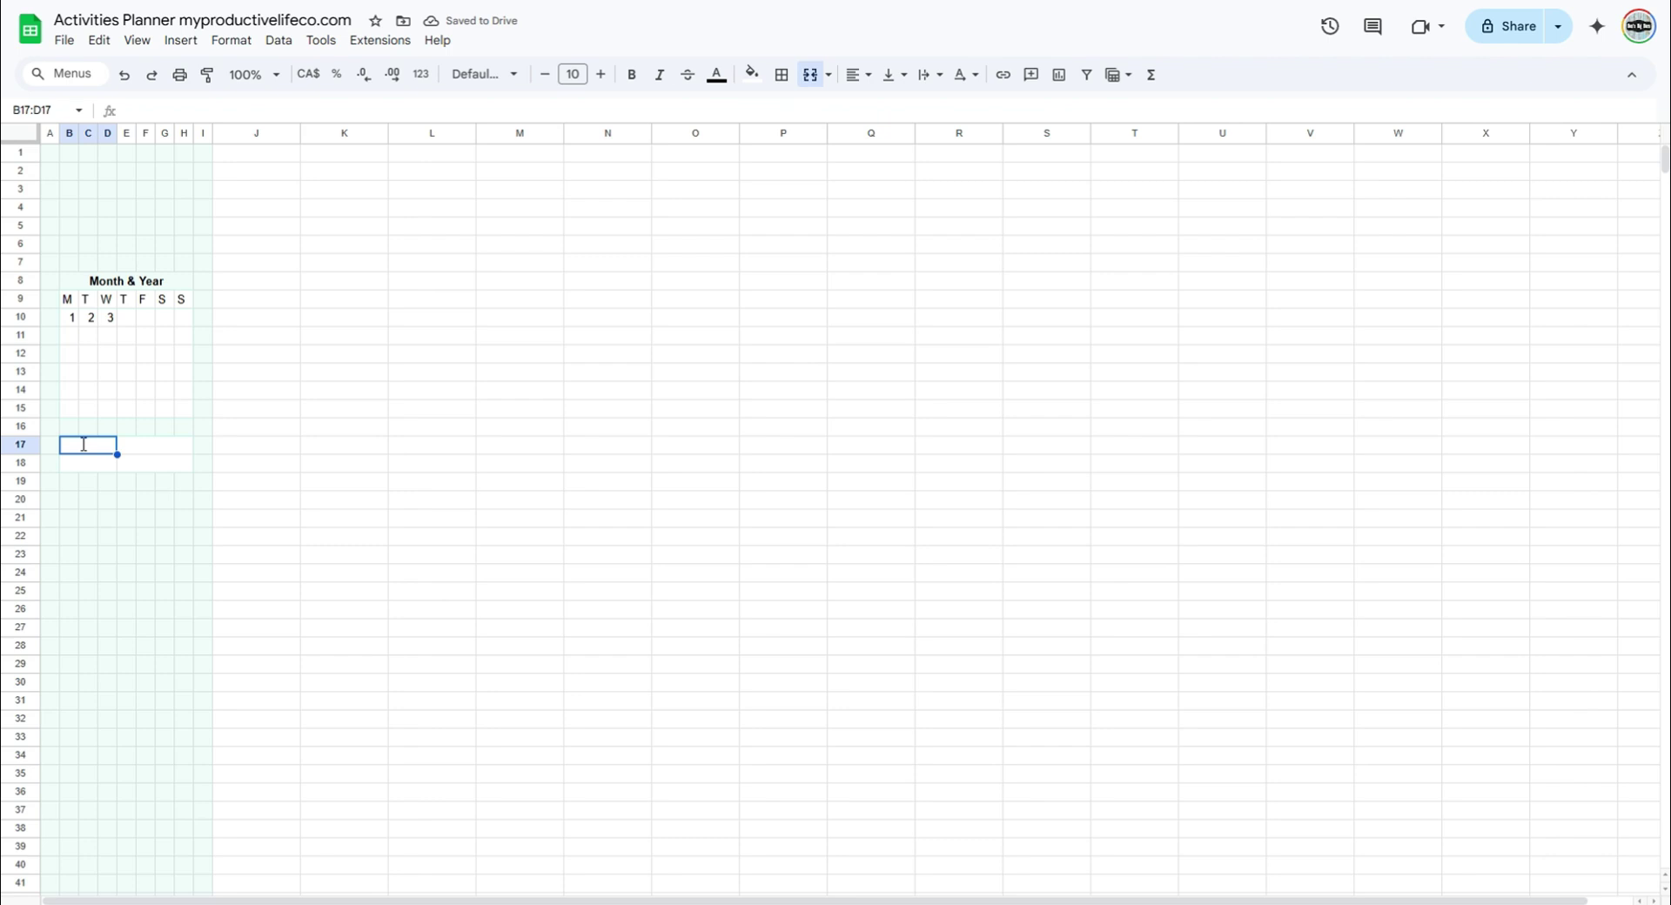
{"action": "type", "text": "Yeat"}
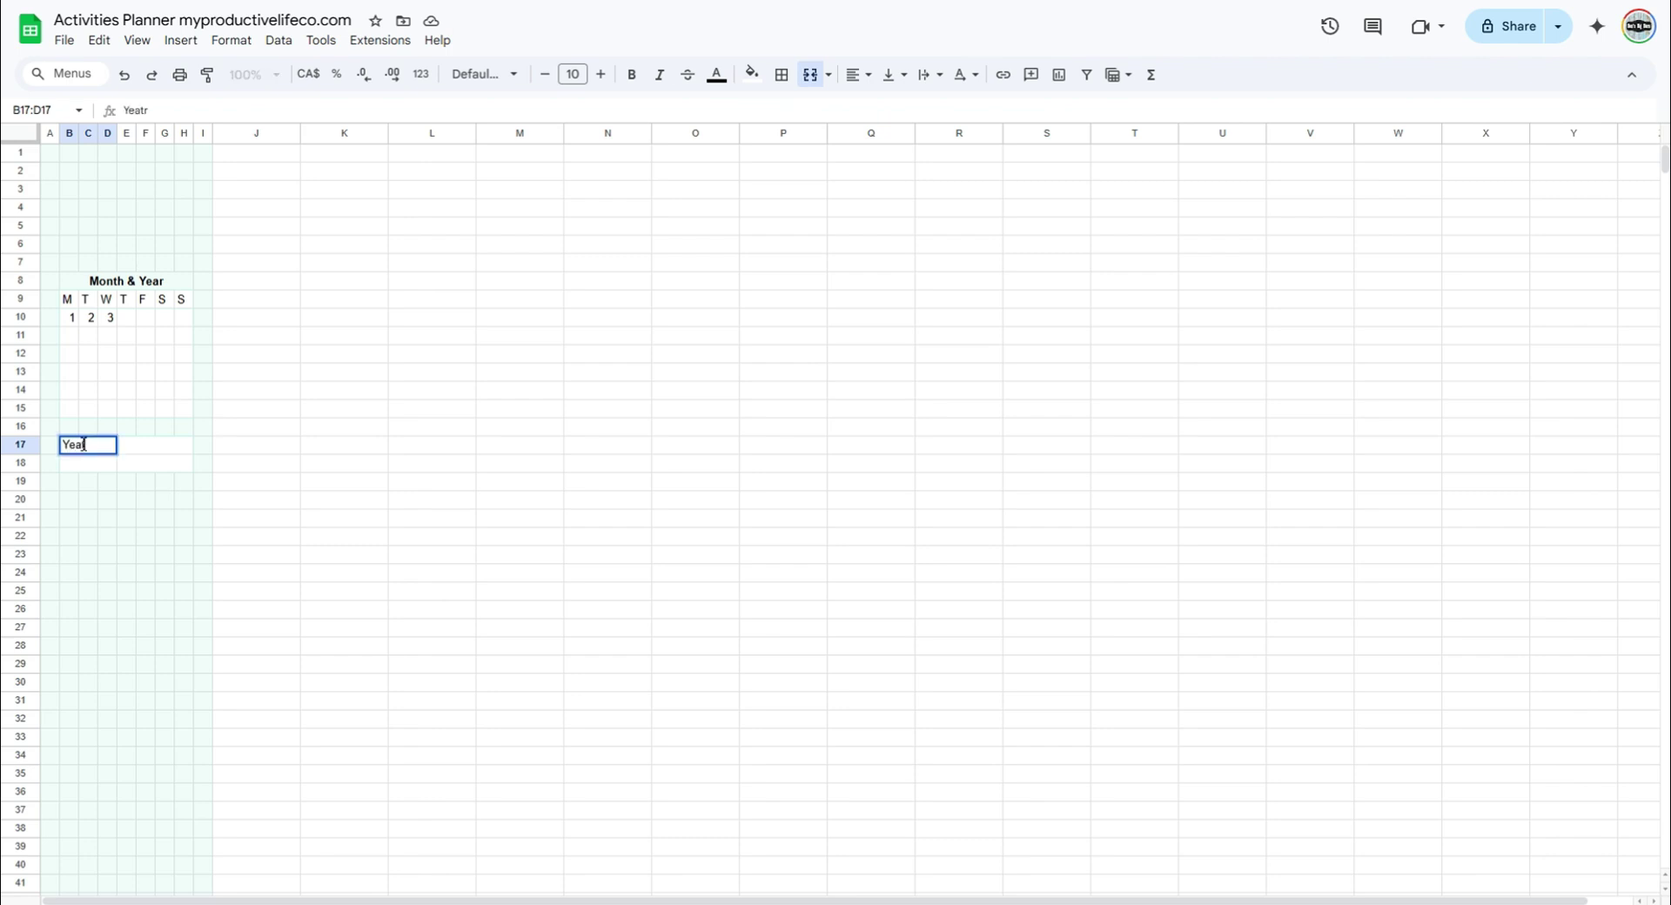
{"action": "type", "text": "r"}
{"action": "key", "text": "Return"}
{"action": "type", "text": "M"}
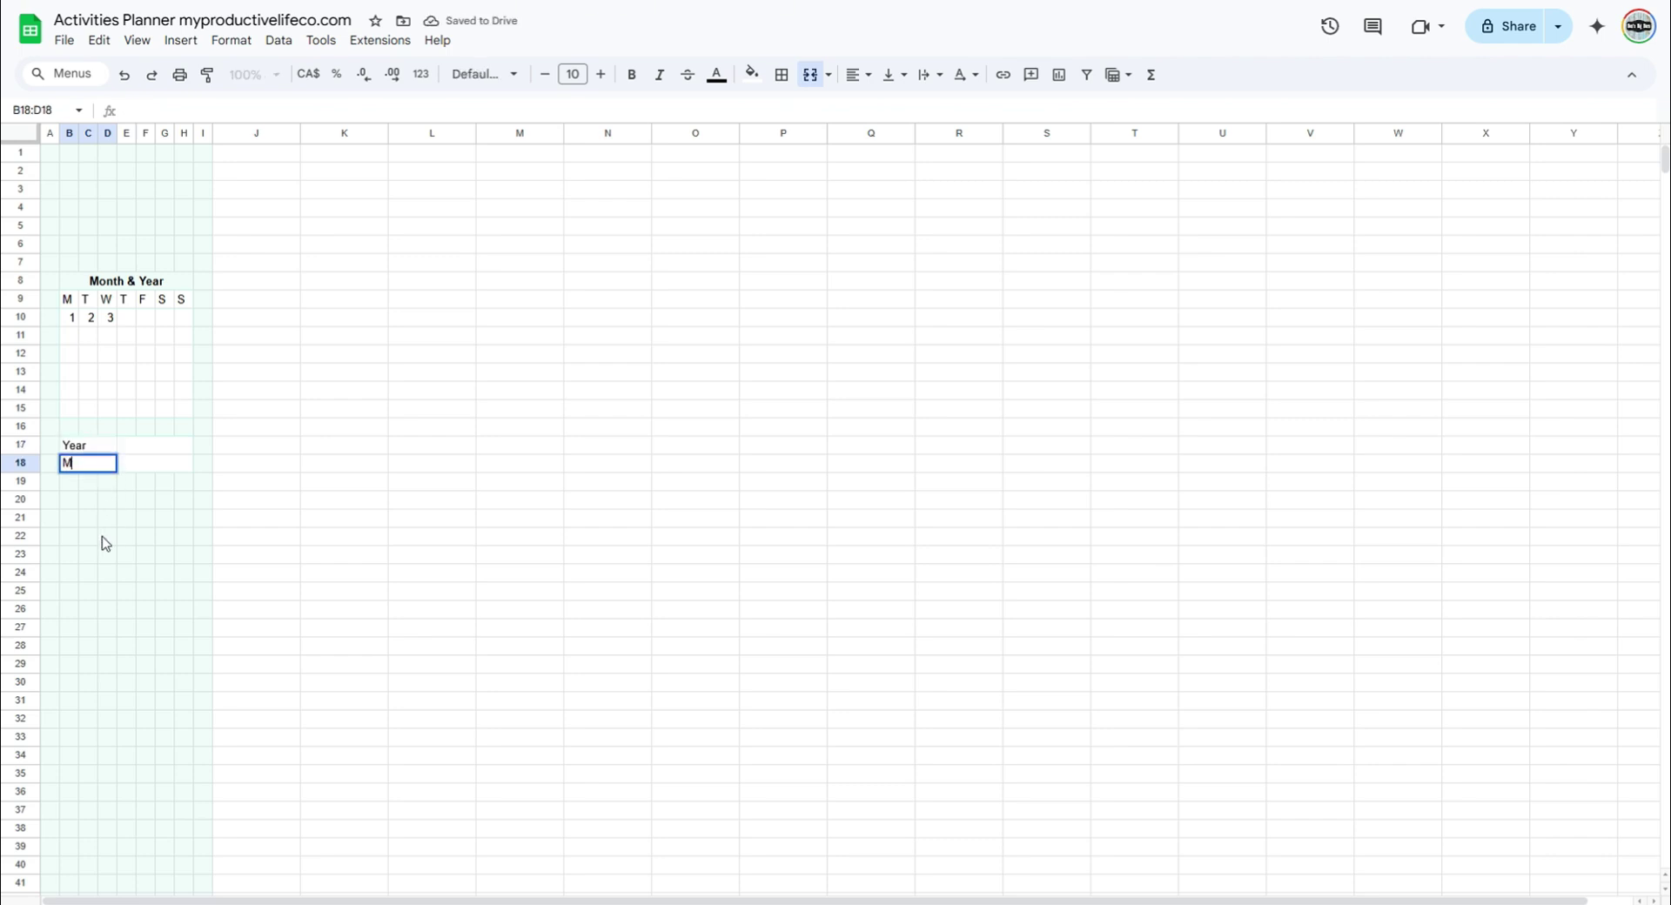
{"action": "type", "text": "onth"}
{"action": "left_click", "coordinate": [146, 446]}
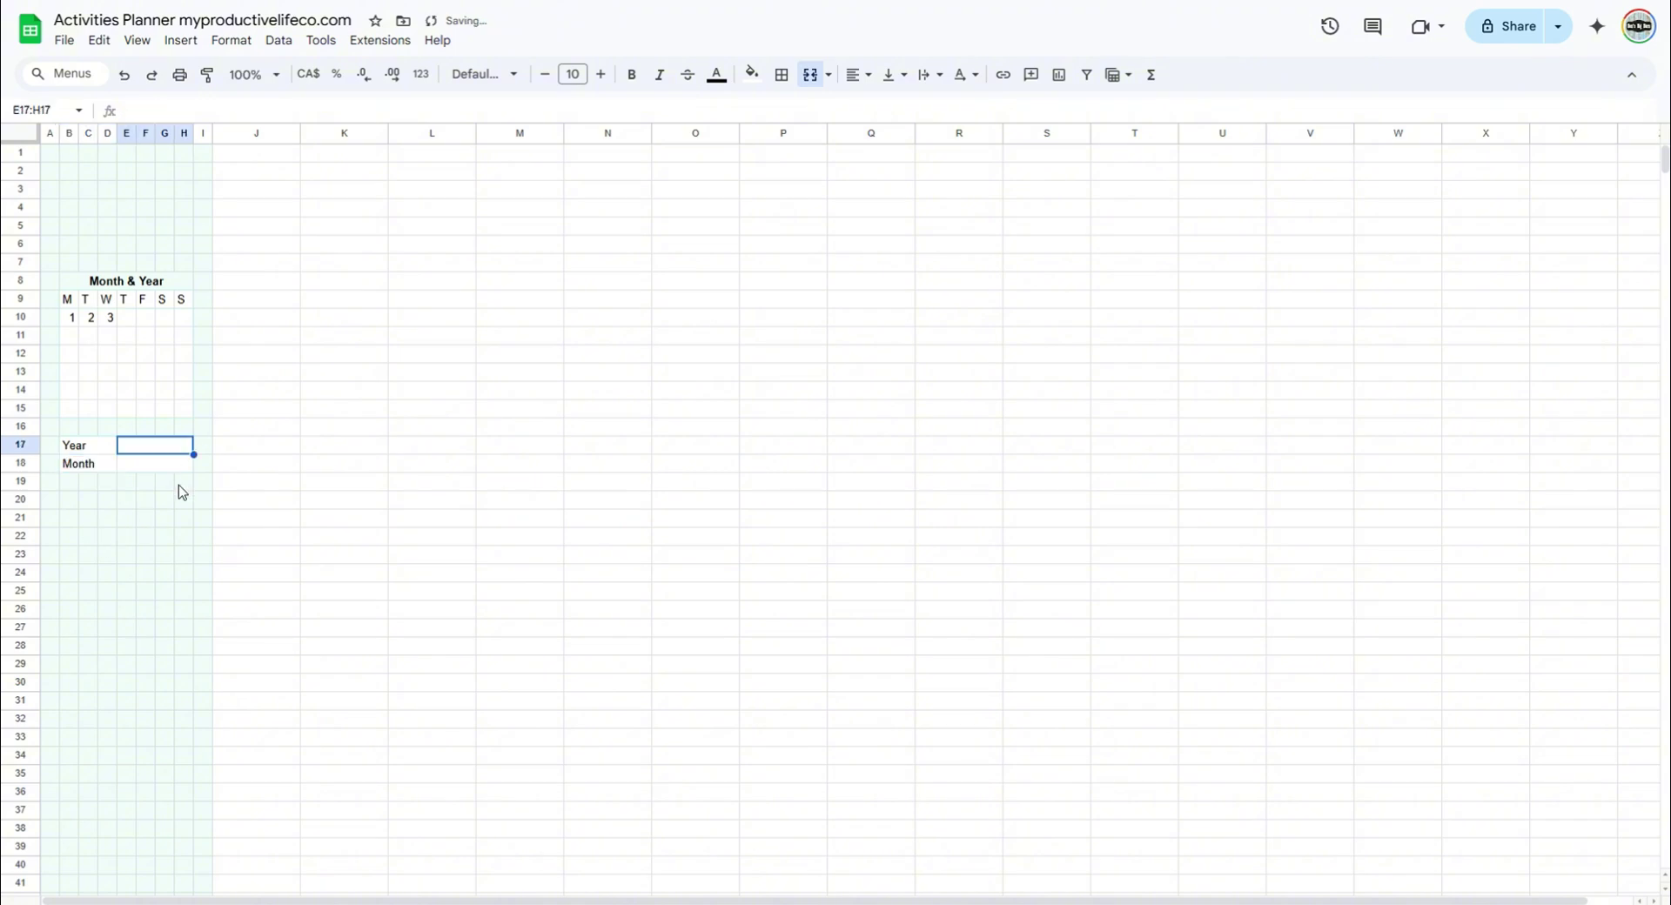
{"action": "type", "text": "2025"}
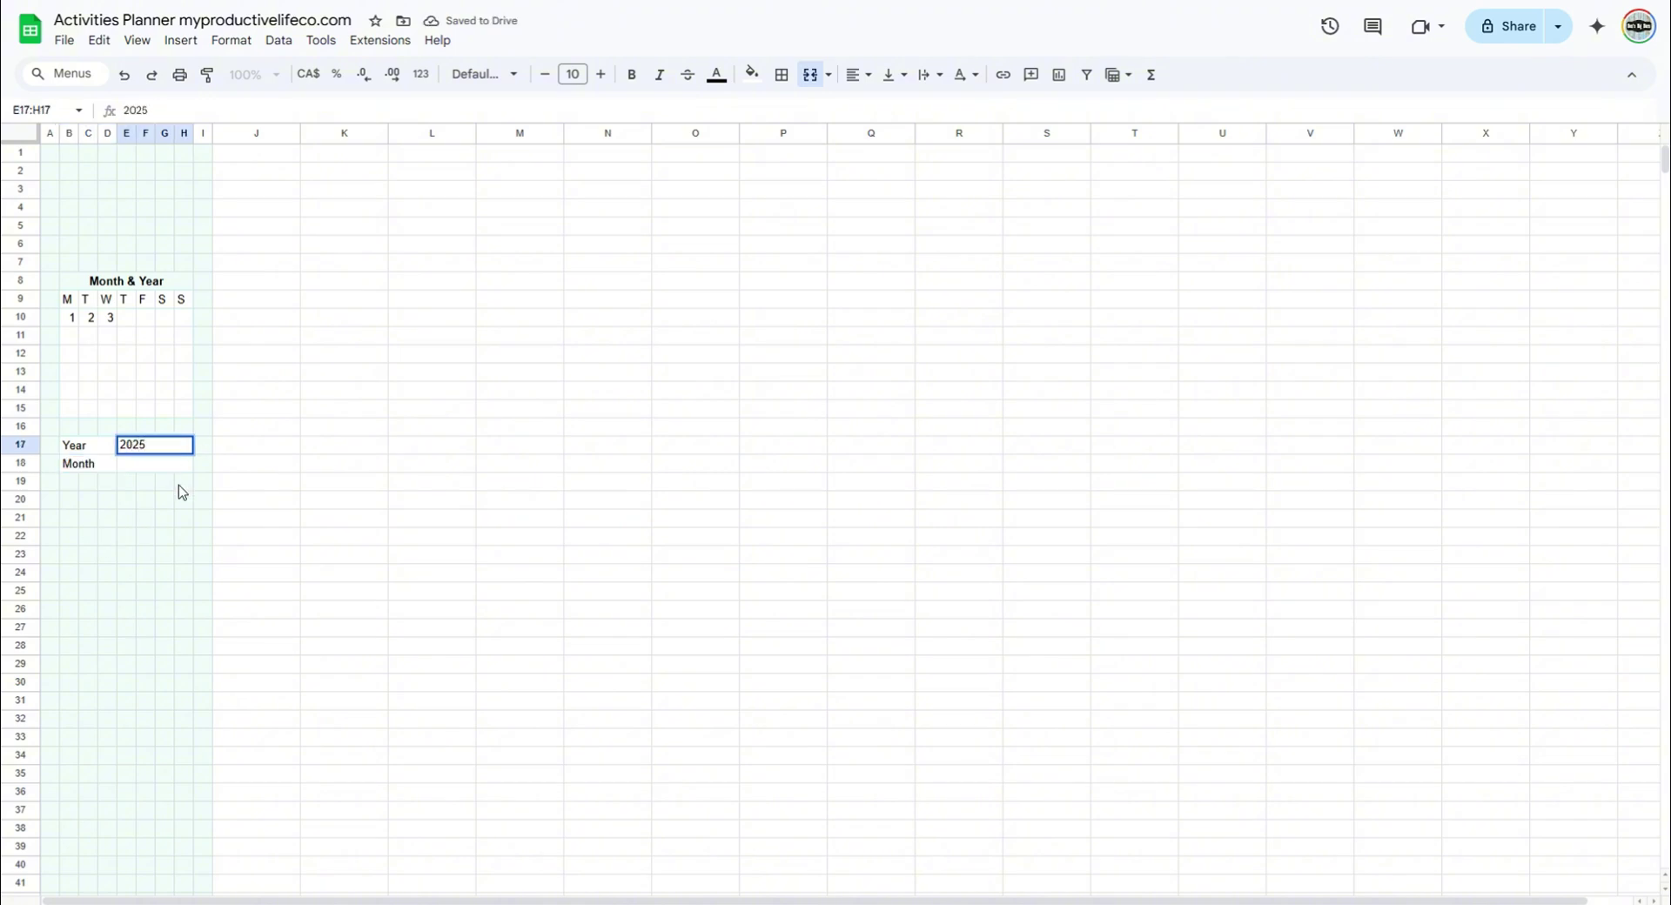
{"action": "left_click", "coordinate": [164, 463]}
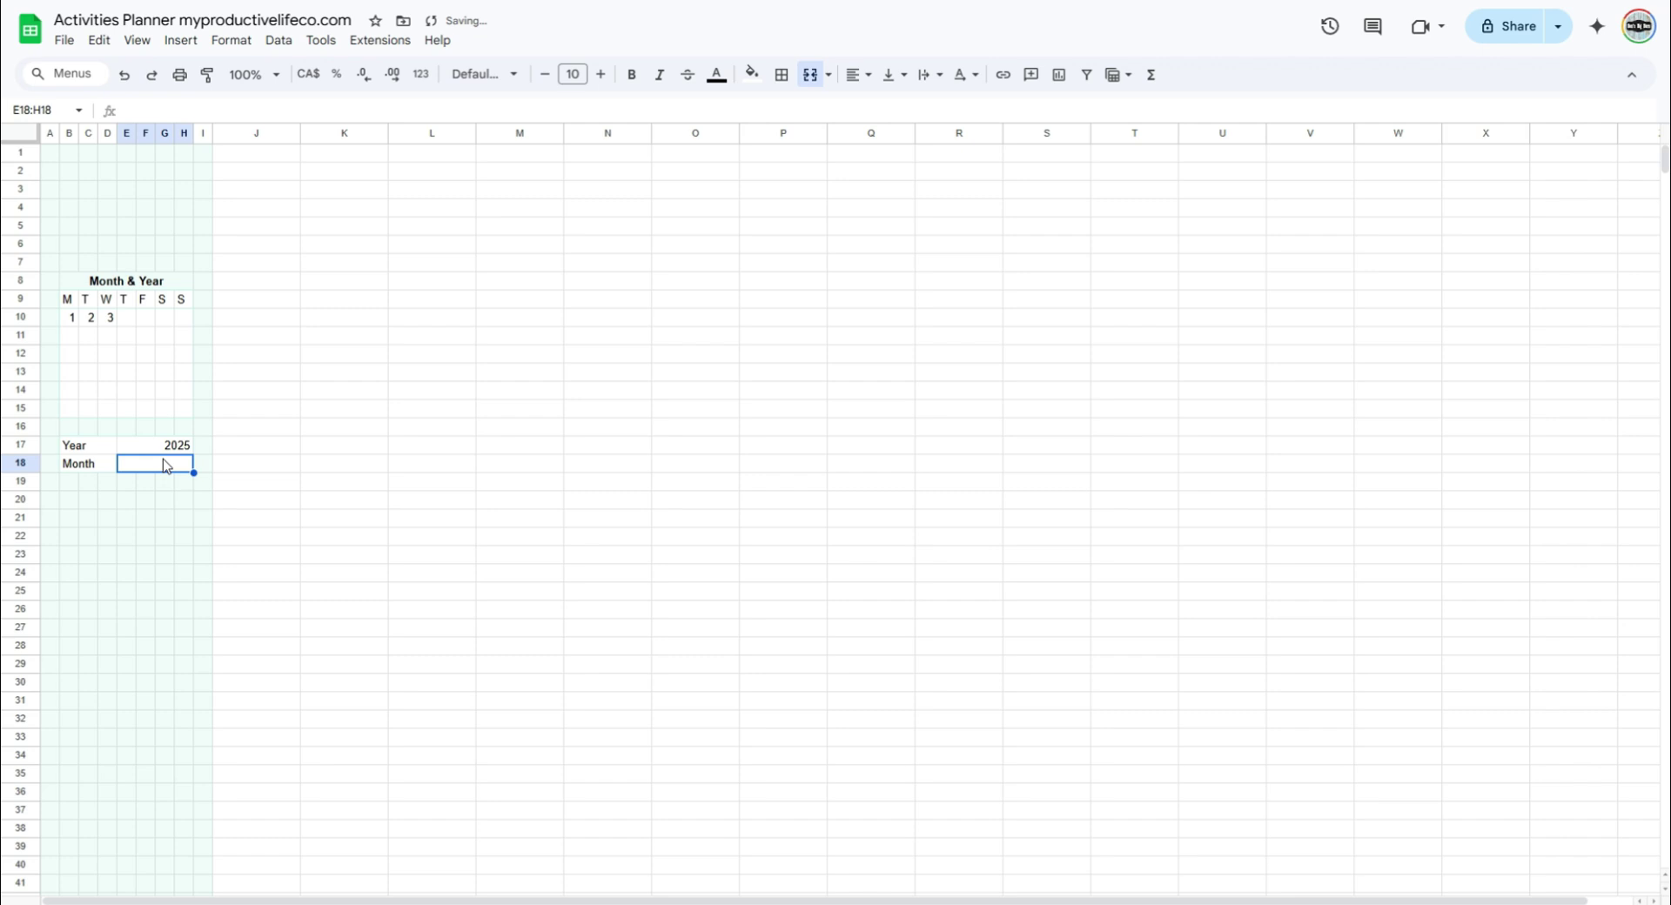
Add a dropdown to E18 listing January through December as items.
{"action": "right_click", "coordinate": [164, 467]}
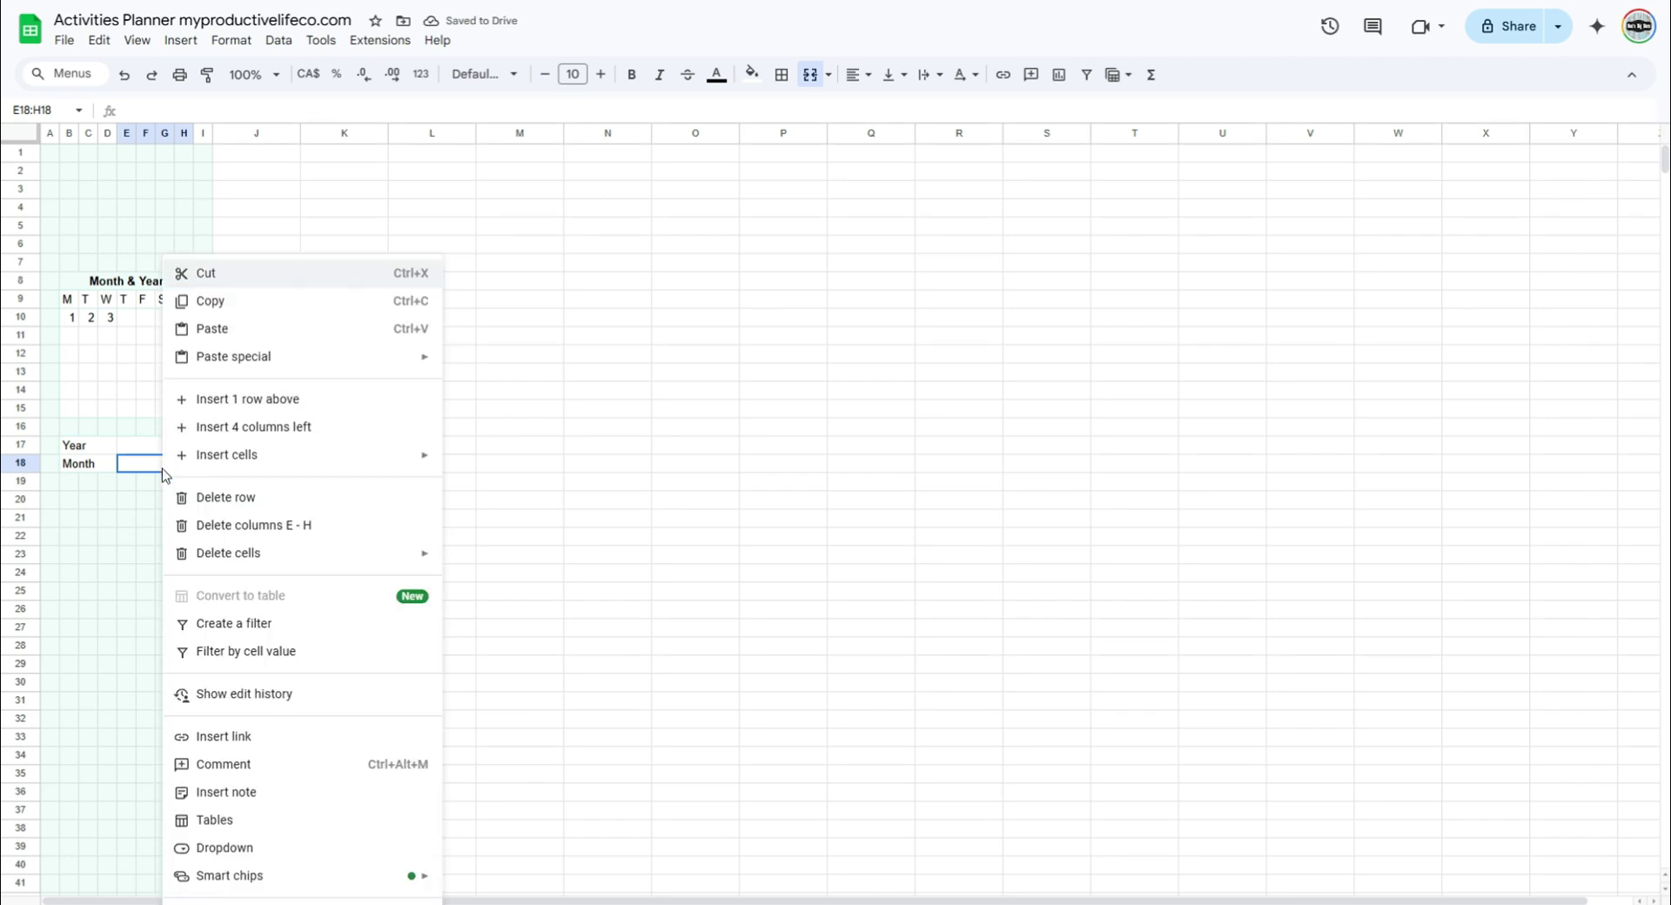
{"action": "left_click", "coordinate": [213, 850]}
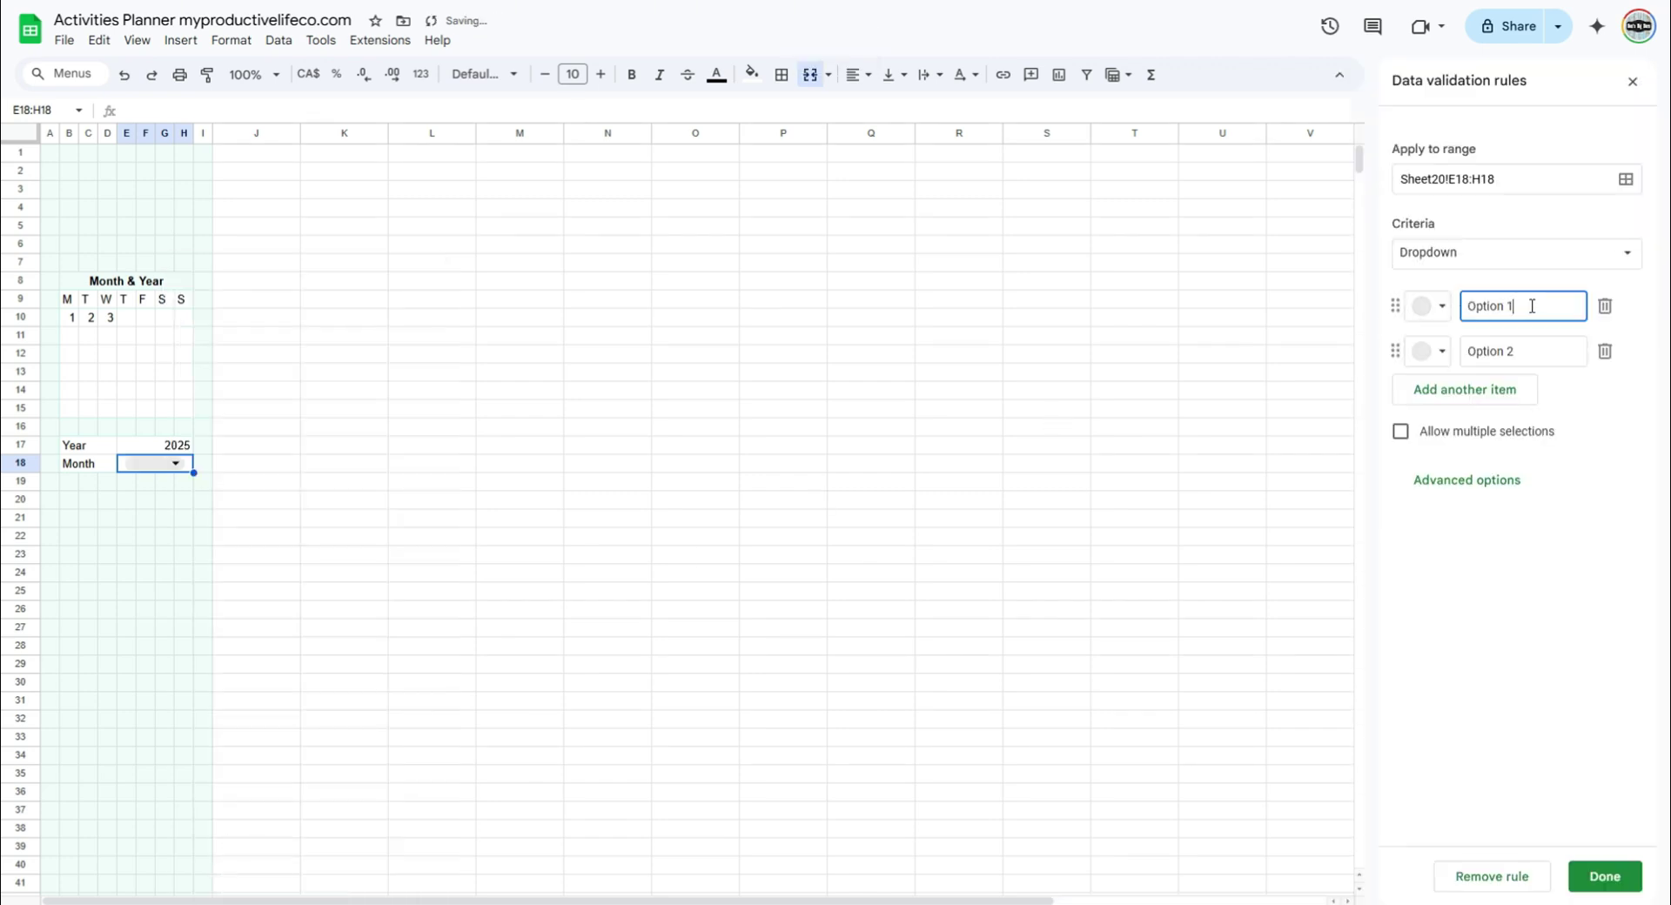
{"action": "key", "text": "ctrl+a"}
{"action": "type", "text": "January"}
{"action": "key", "text": "Return"}
{"action": "key", "text": "ctrl+a"}
{"action": "type", "text": "F"}
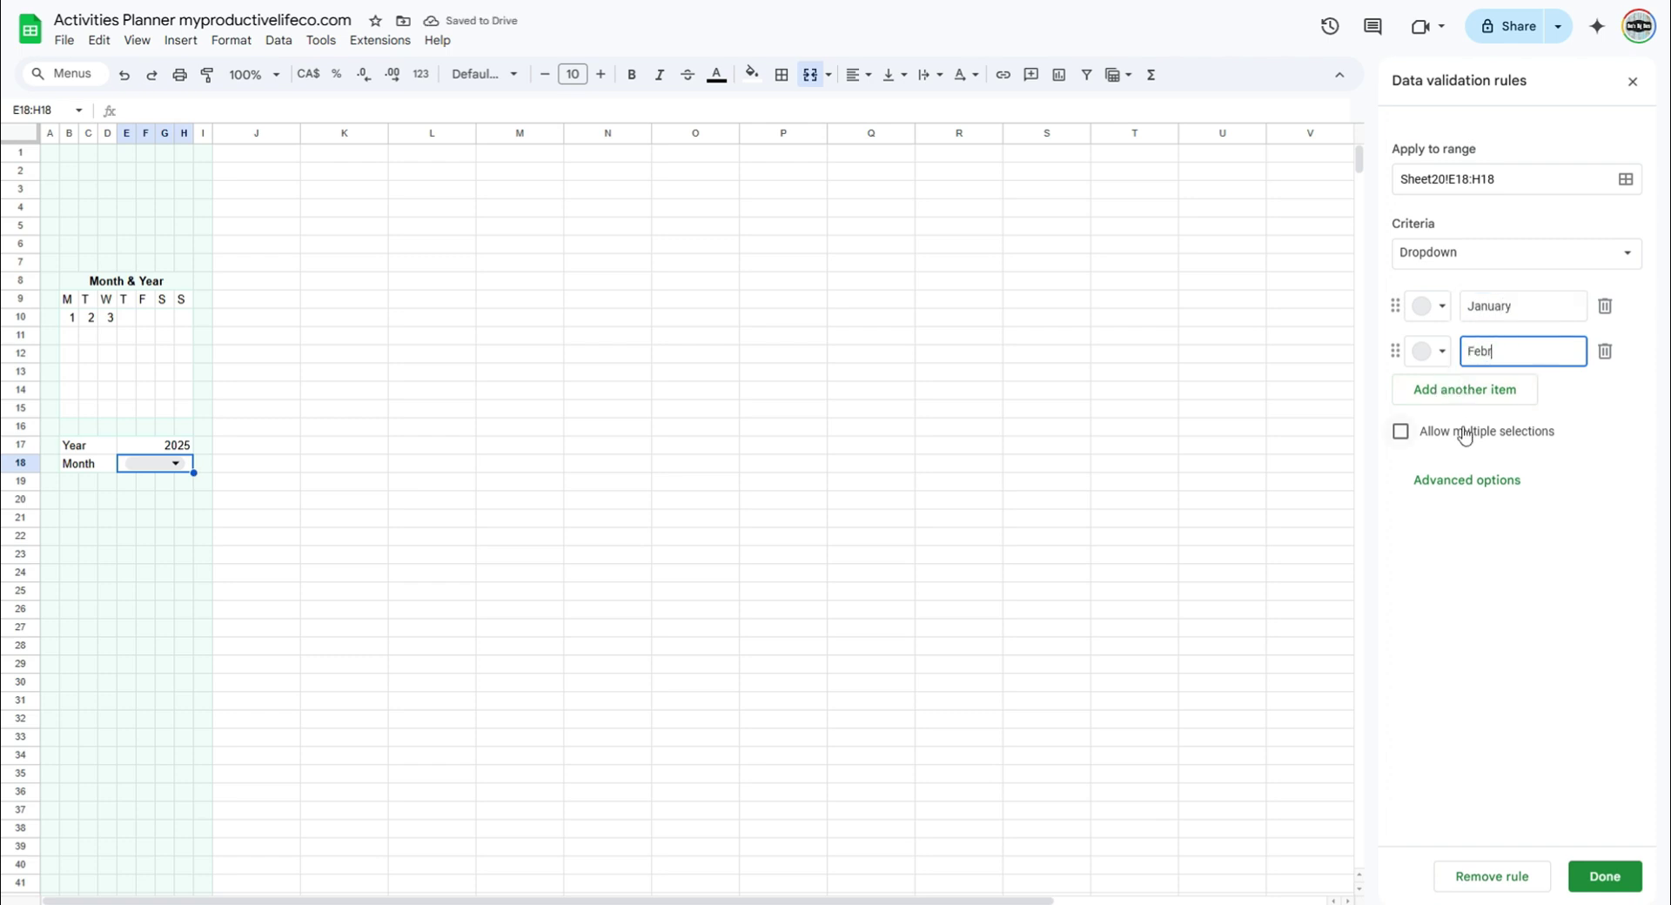
{"action": "key", "text": "Return"}
{"action": "type", "text": "March"}
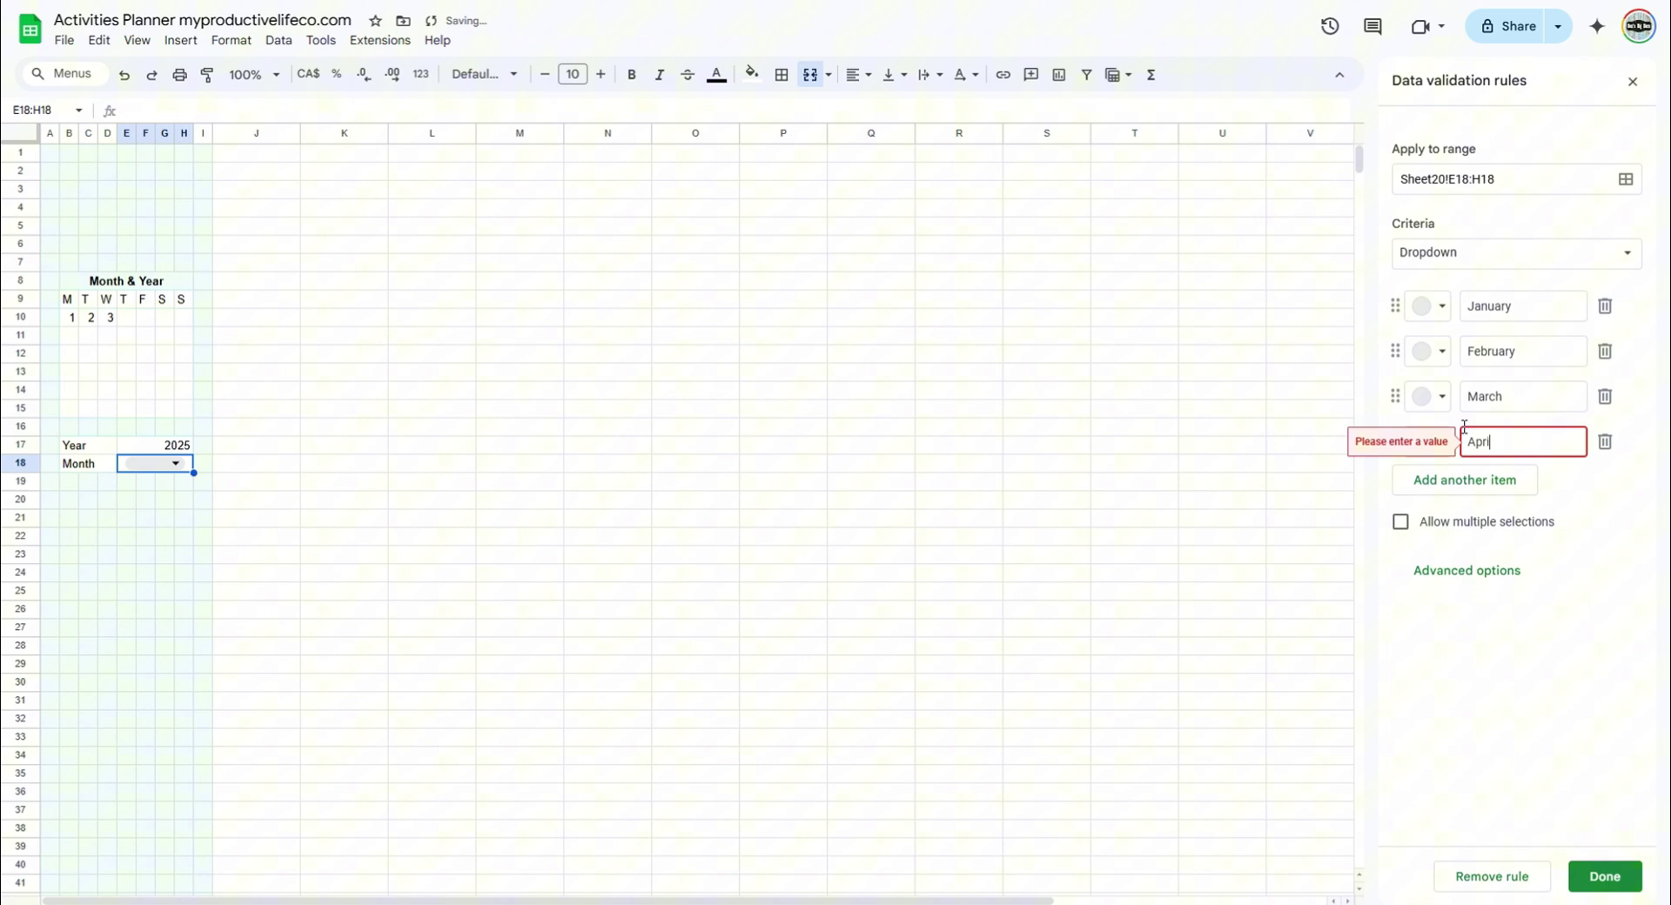
{"action": "type", "text": "l"}
{"action": "key", "text": "Return"}
{"action": "type", "text": "May"}
{"action": "key", "text": "Return"}
{"action": "type", "text": "June"}
{"action": "key", "text": "Return"}
{"action": "type", "text": "July"}
{"action": "key", "text": "Return"}
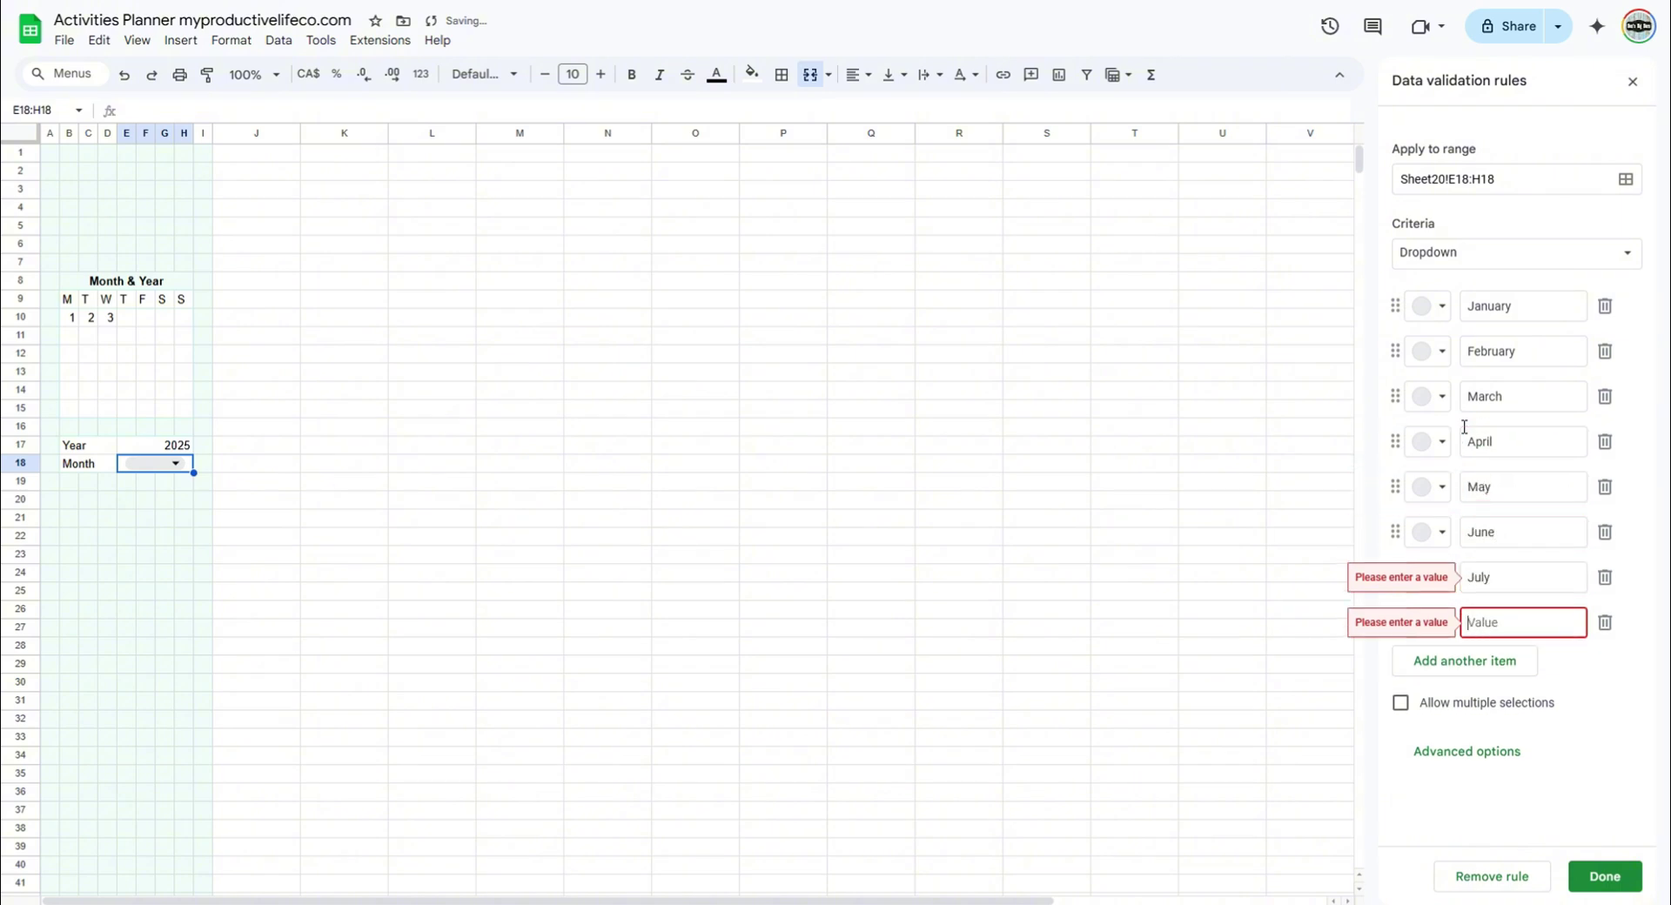
{"action": "type", "text": "August"}
{"action": "key", "text": "Return"}
{"action": "type", "text": "September"}
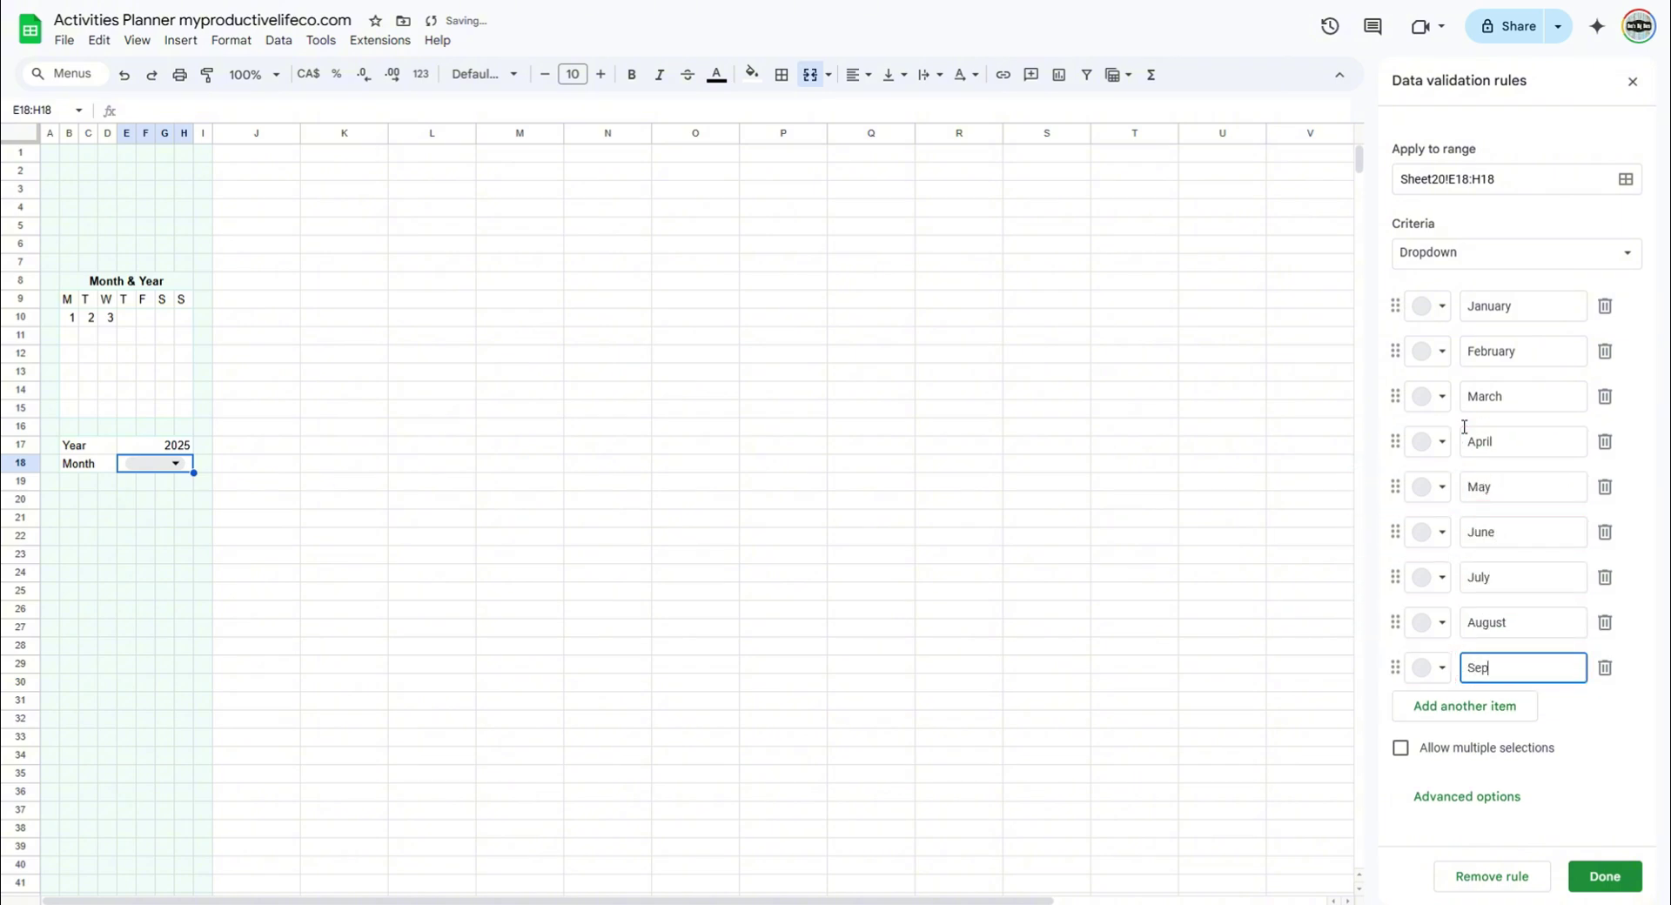
{"action": "key", "text": "Return"}
{"action": "type", "text": "October"}
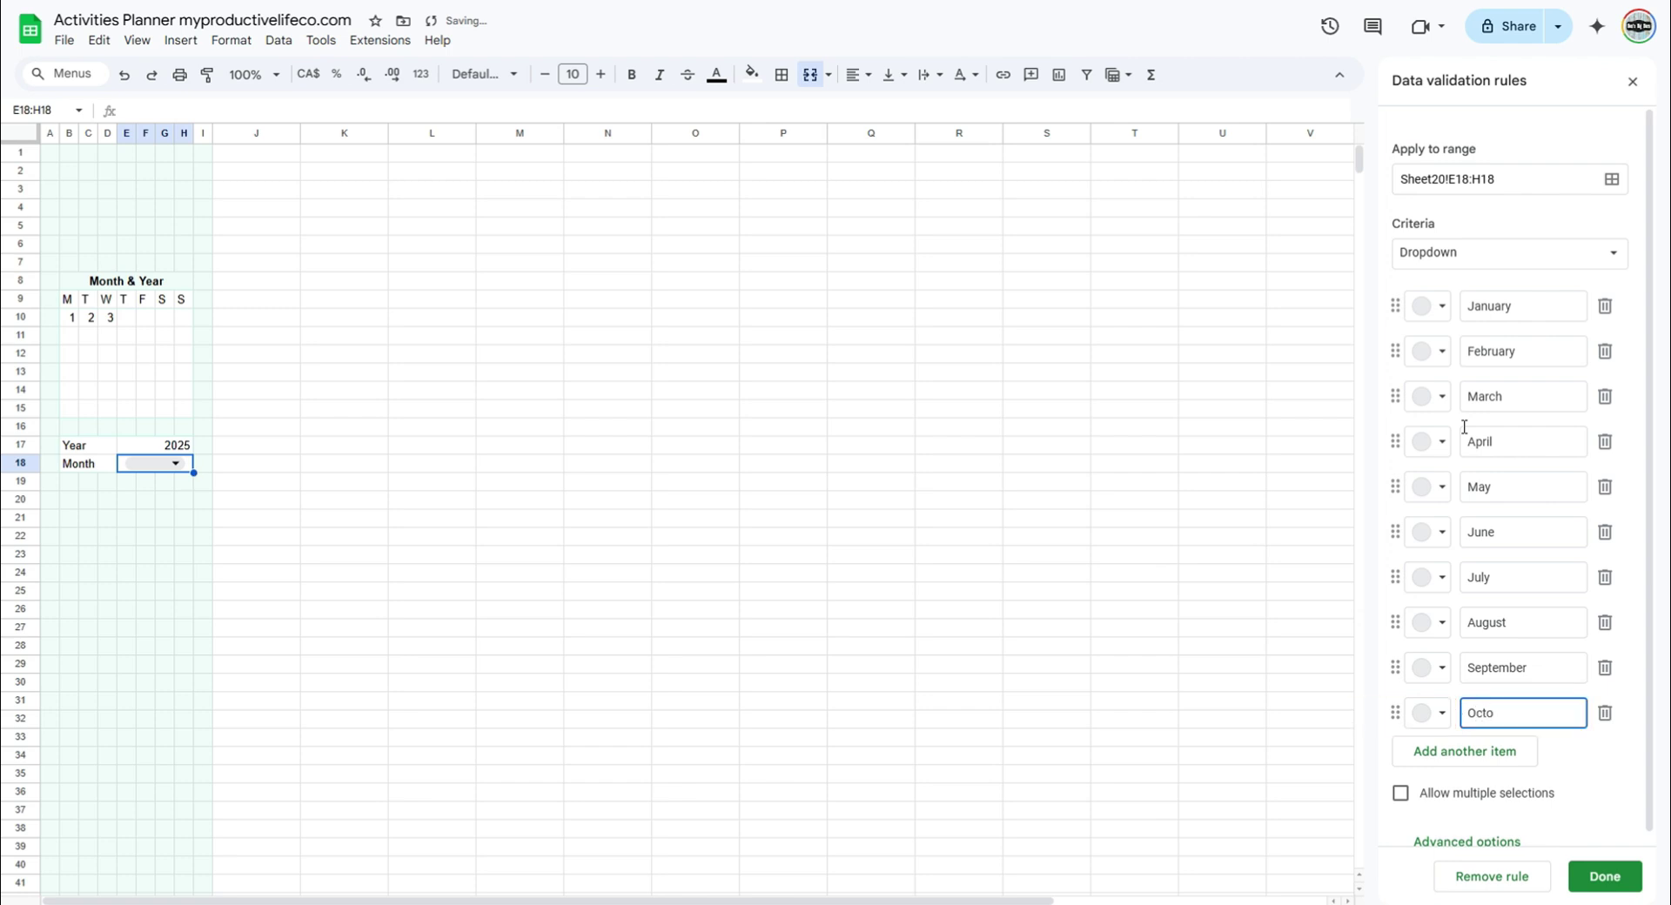
{"action": "key", "text": "Return"}
{"action": "type", "text": "November"}
{"action": "key", "text": "Return"}
{"action": "type", "text": "December"}
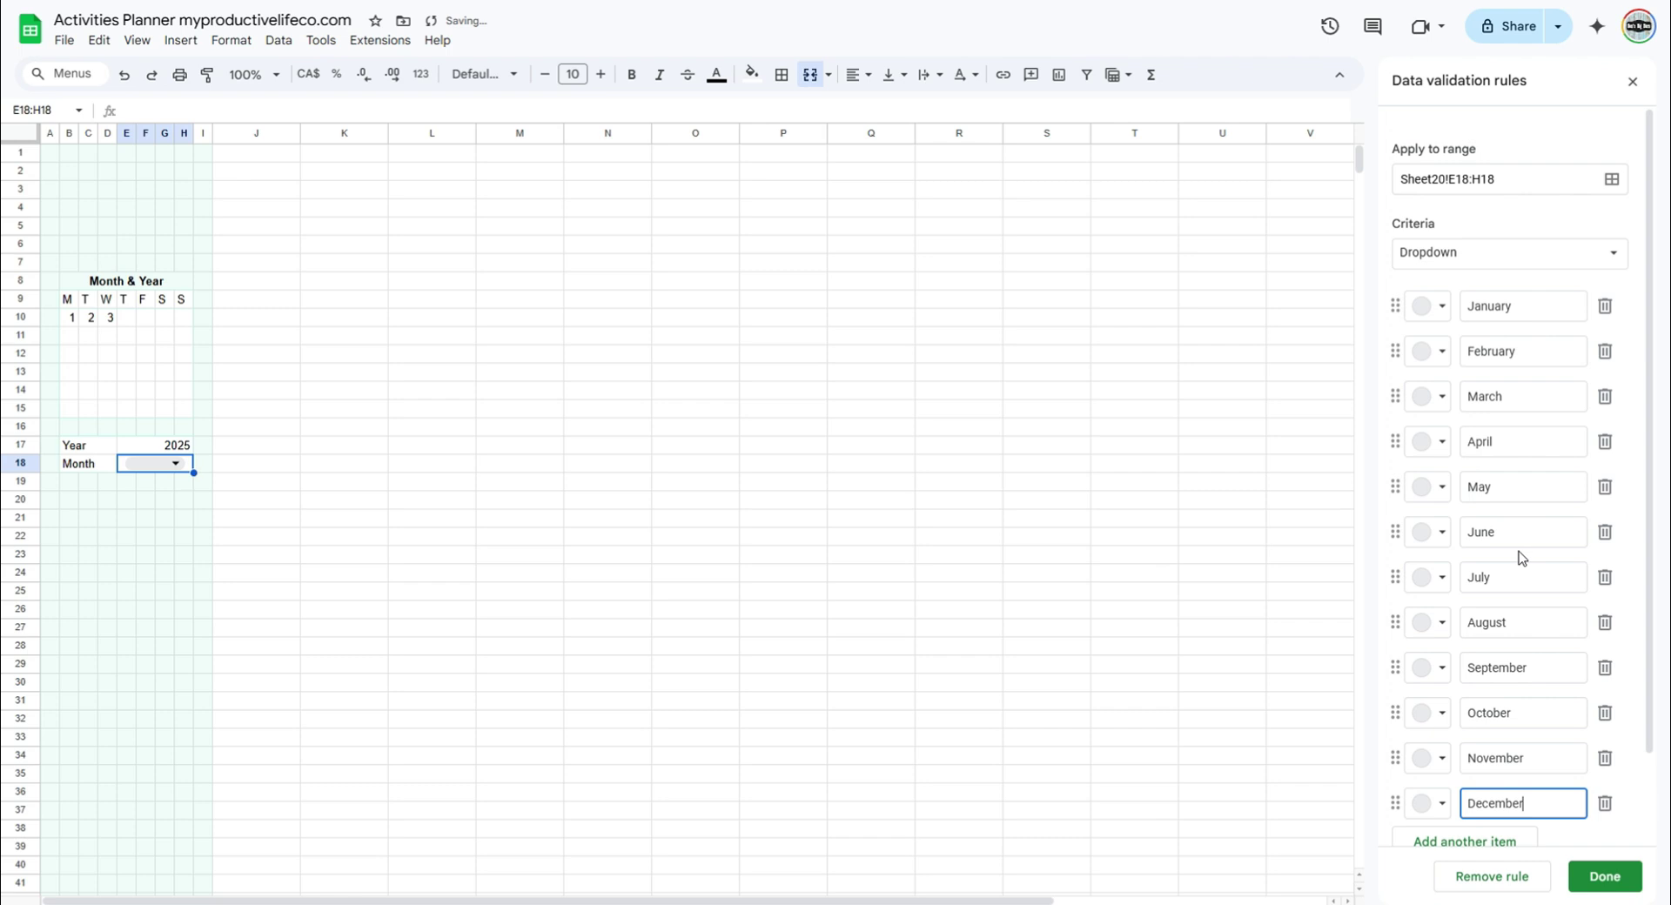
Set the dropdown's display style to Arrow under advanced options.
{"action": "scroll", "coordinate": [1521, 556], "scroll_direction": "down", "scroll_amount": 1}
{"action": "left_click", "coordinate": [1458, 831]}
{"action": "scroll", "coordinate": [1480, 783], "scroll_direction": "down", "scroll_amount": 3}
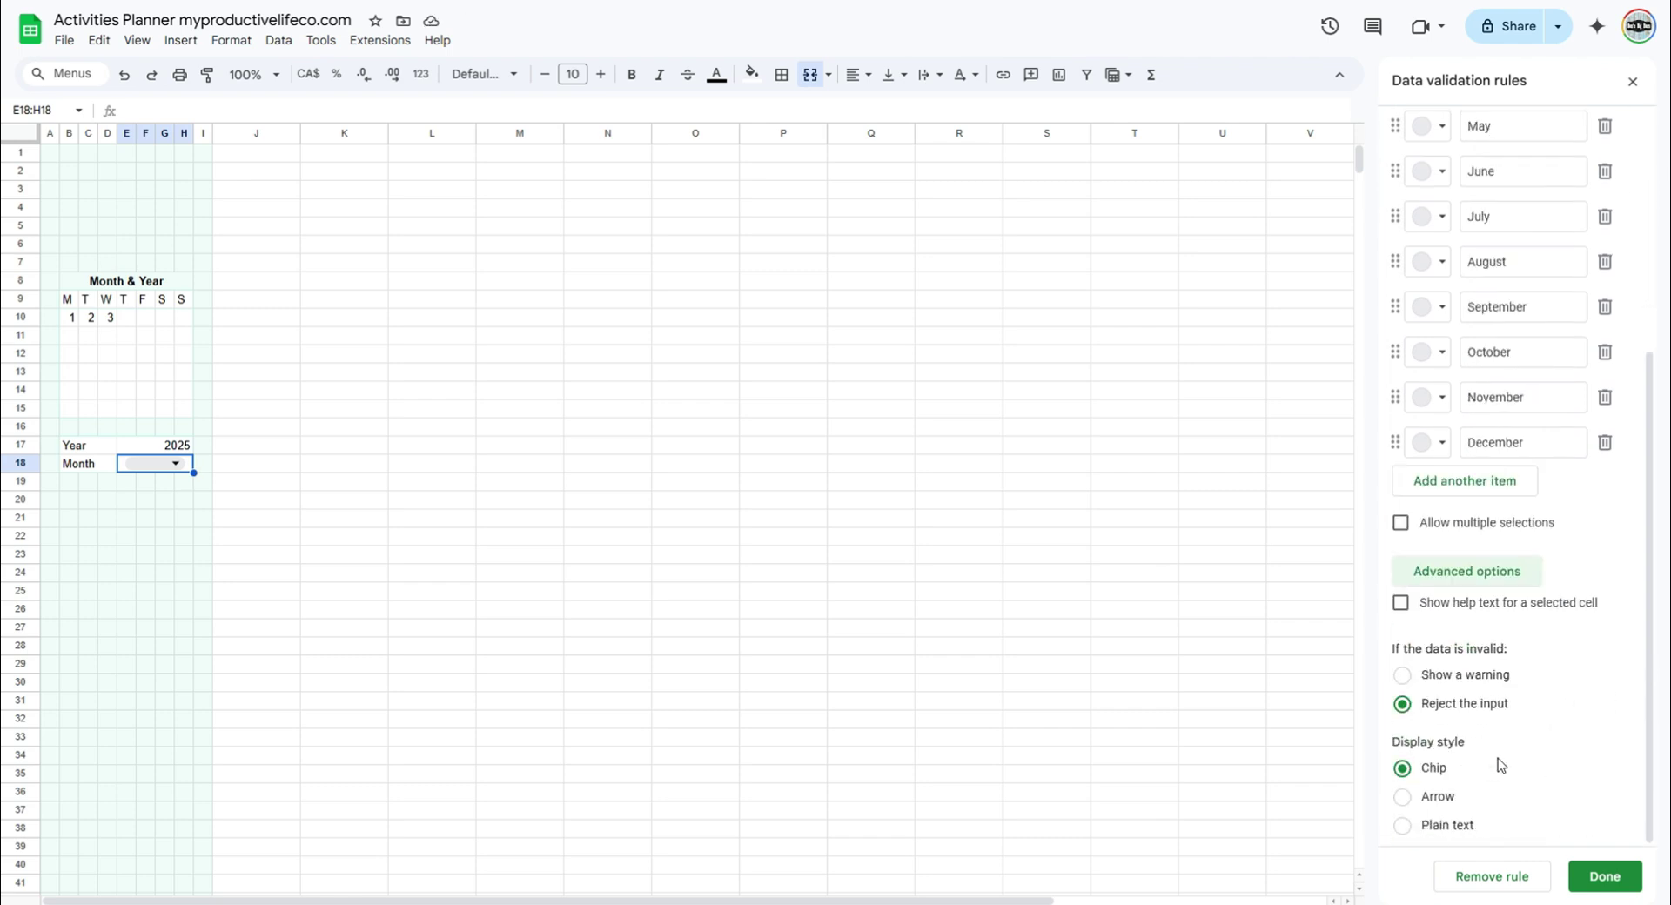
{"action": "left_click", "coordinate": [1431, 802]}
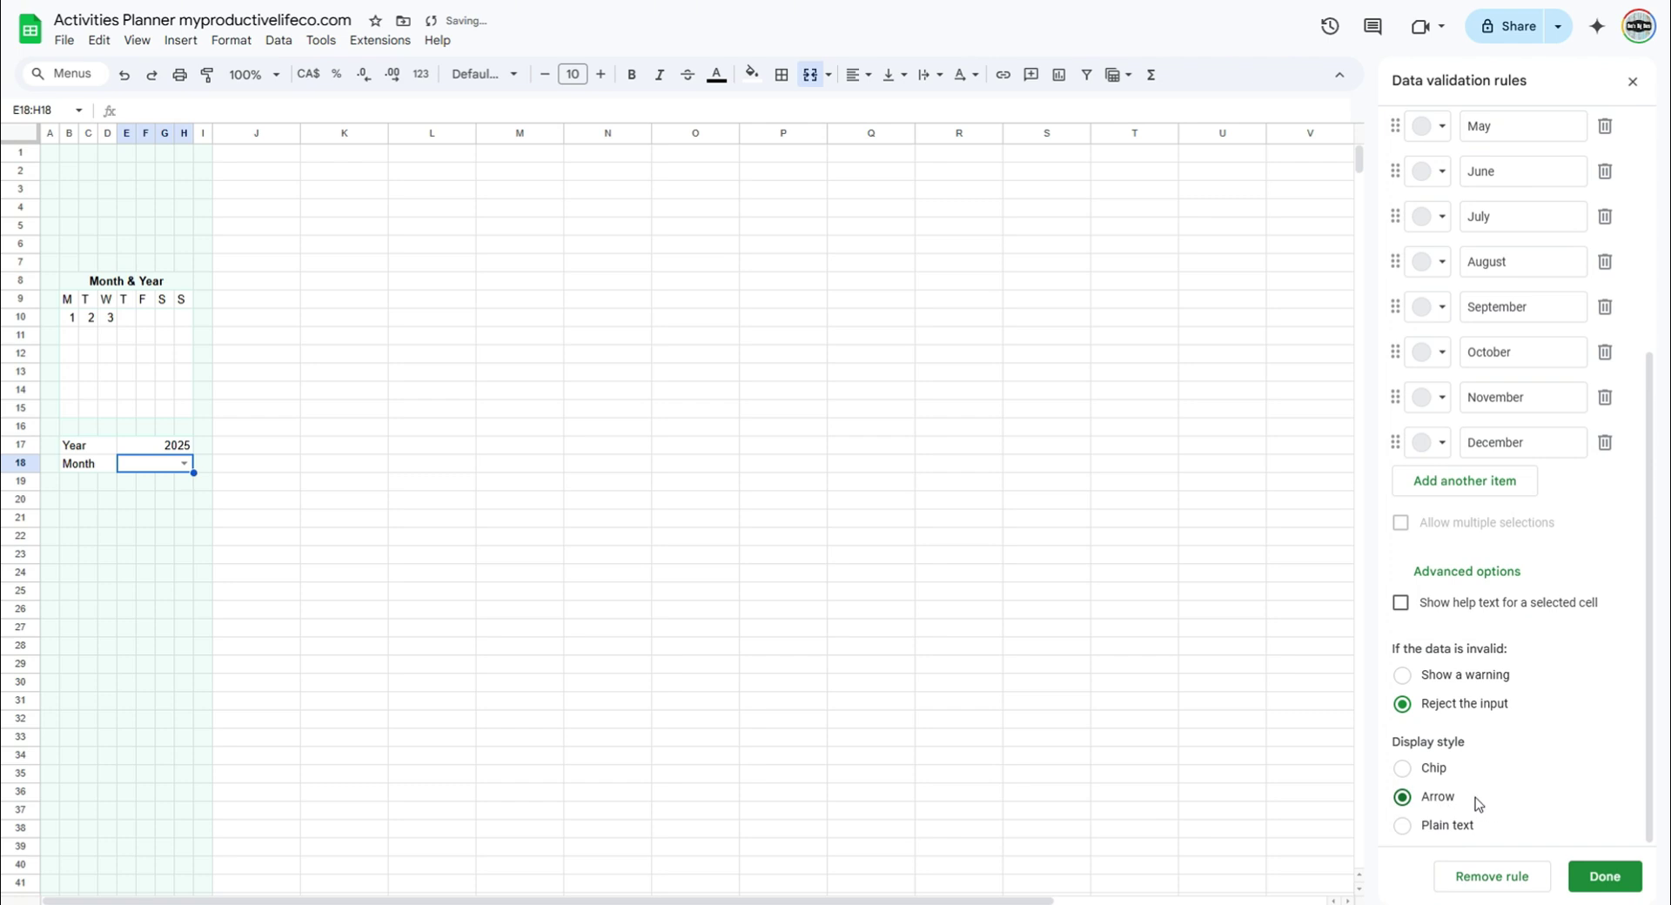
Save the month dropdown rule and choose January in E18.
{"action": "left_click", "coordinate": [1590, 877]}
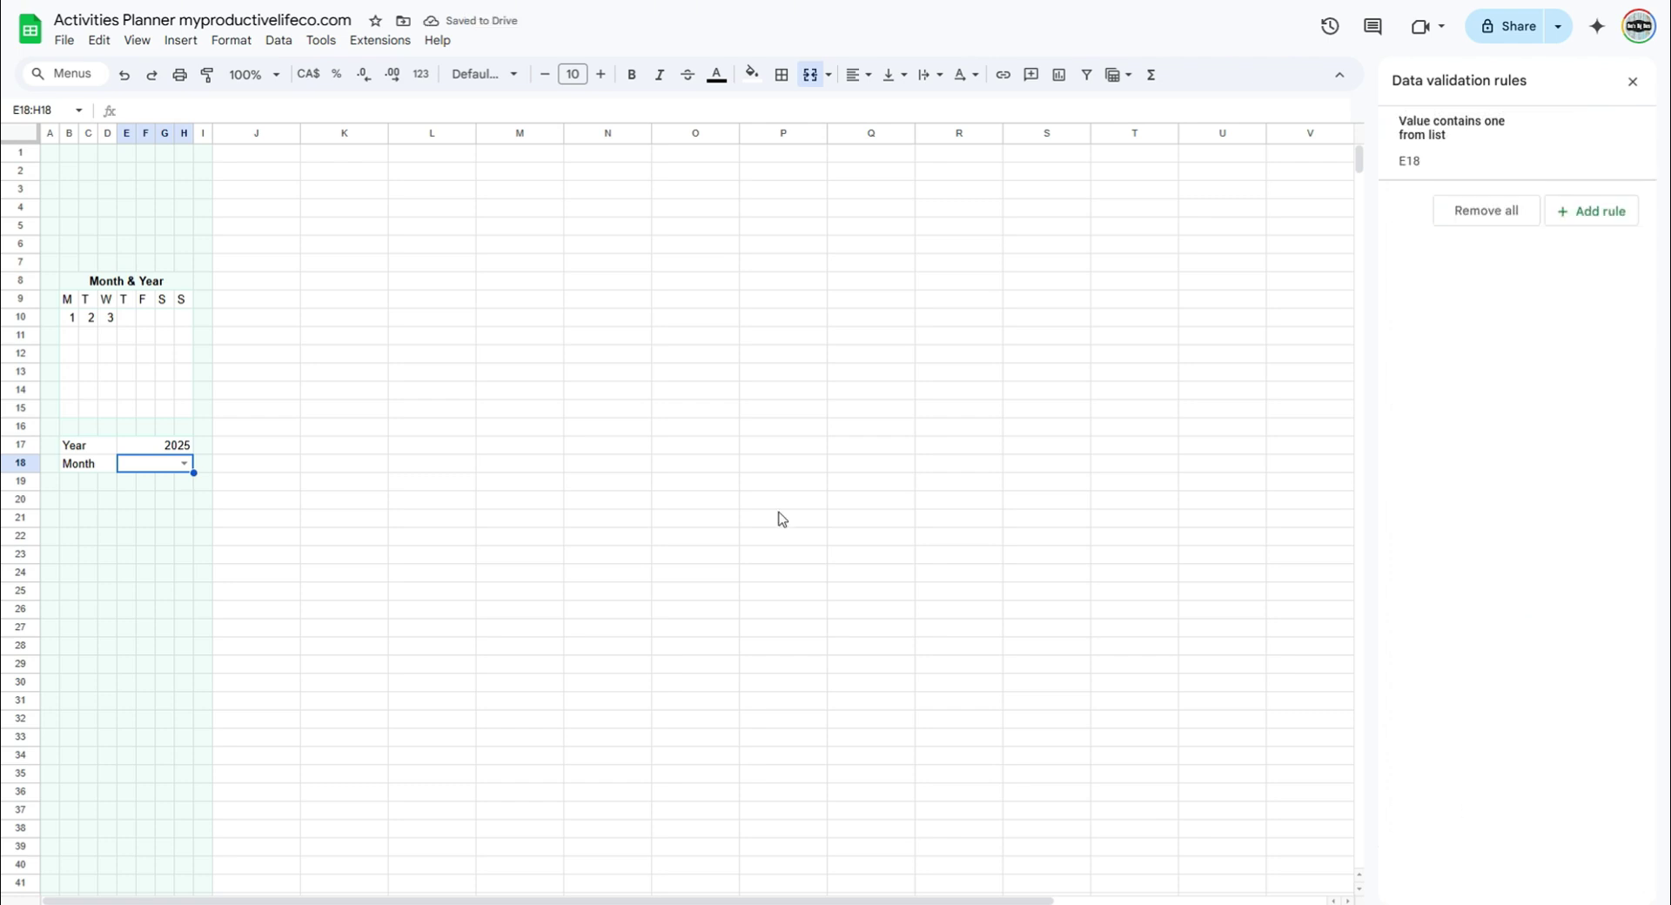
{"action": "left_click", "coordinate": [183, 463]}
{"action": "left_click", "coordinate": [160, 495]}
Left-align the 2025 and January values and make the Year and Month rows bold.
{"action": "left_click_drag", "start_coordinate": [74, 445], "coordinate": [167, 462]}
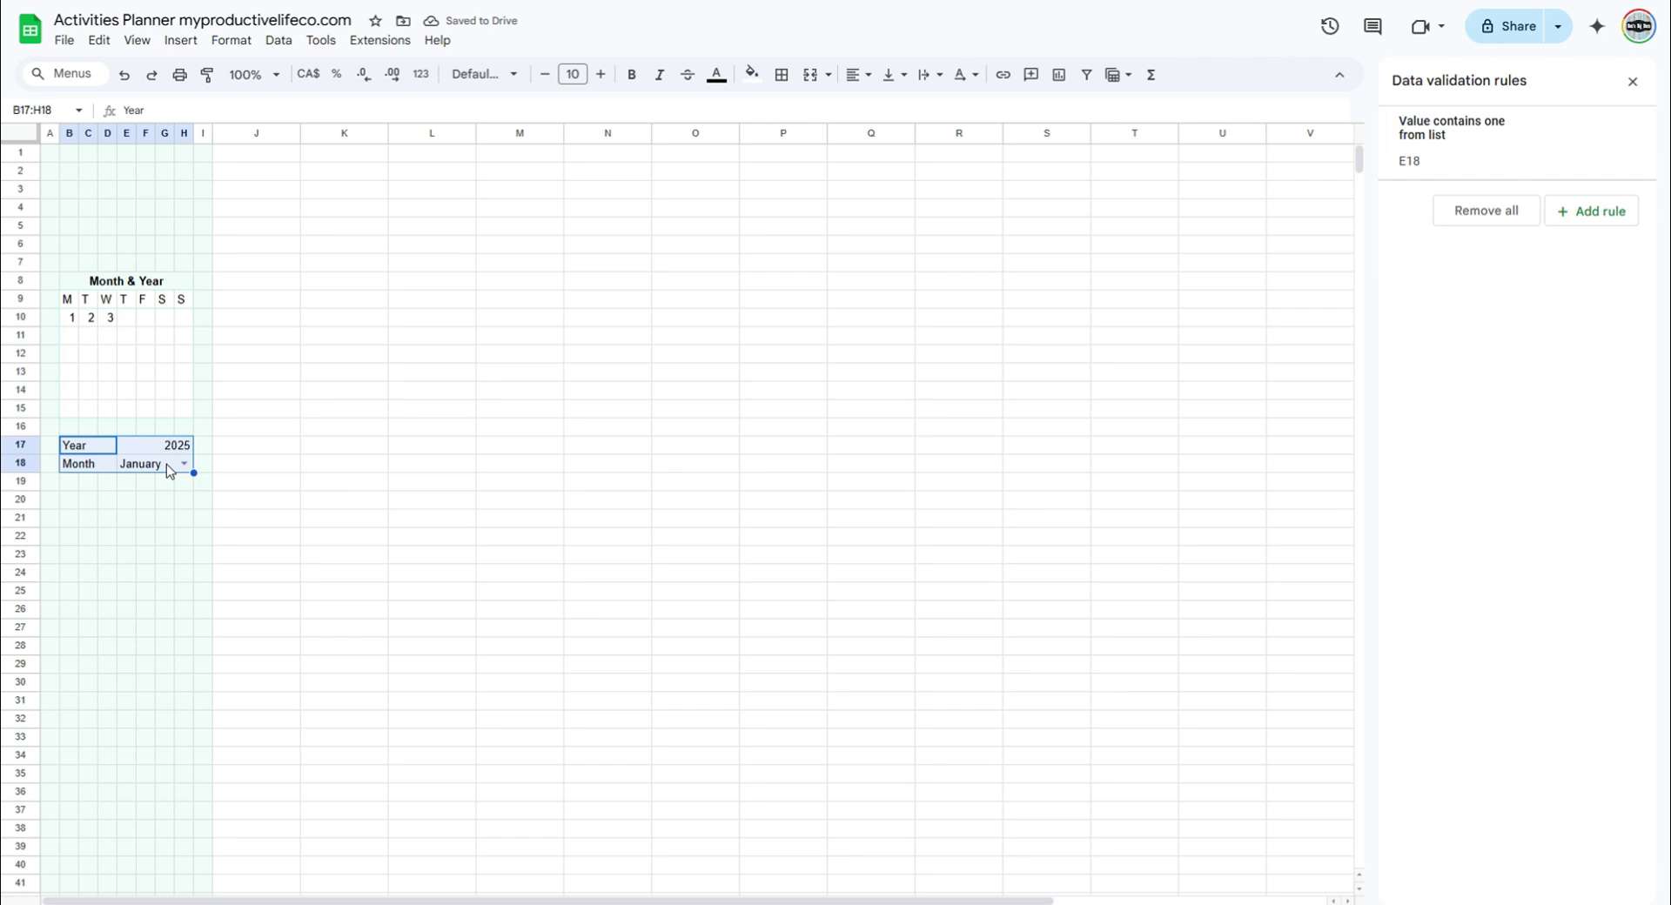
{"action": "left_click_drag", "start_coordinate": [174, 447], "coordinate": [165, 463]}
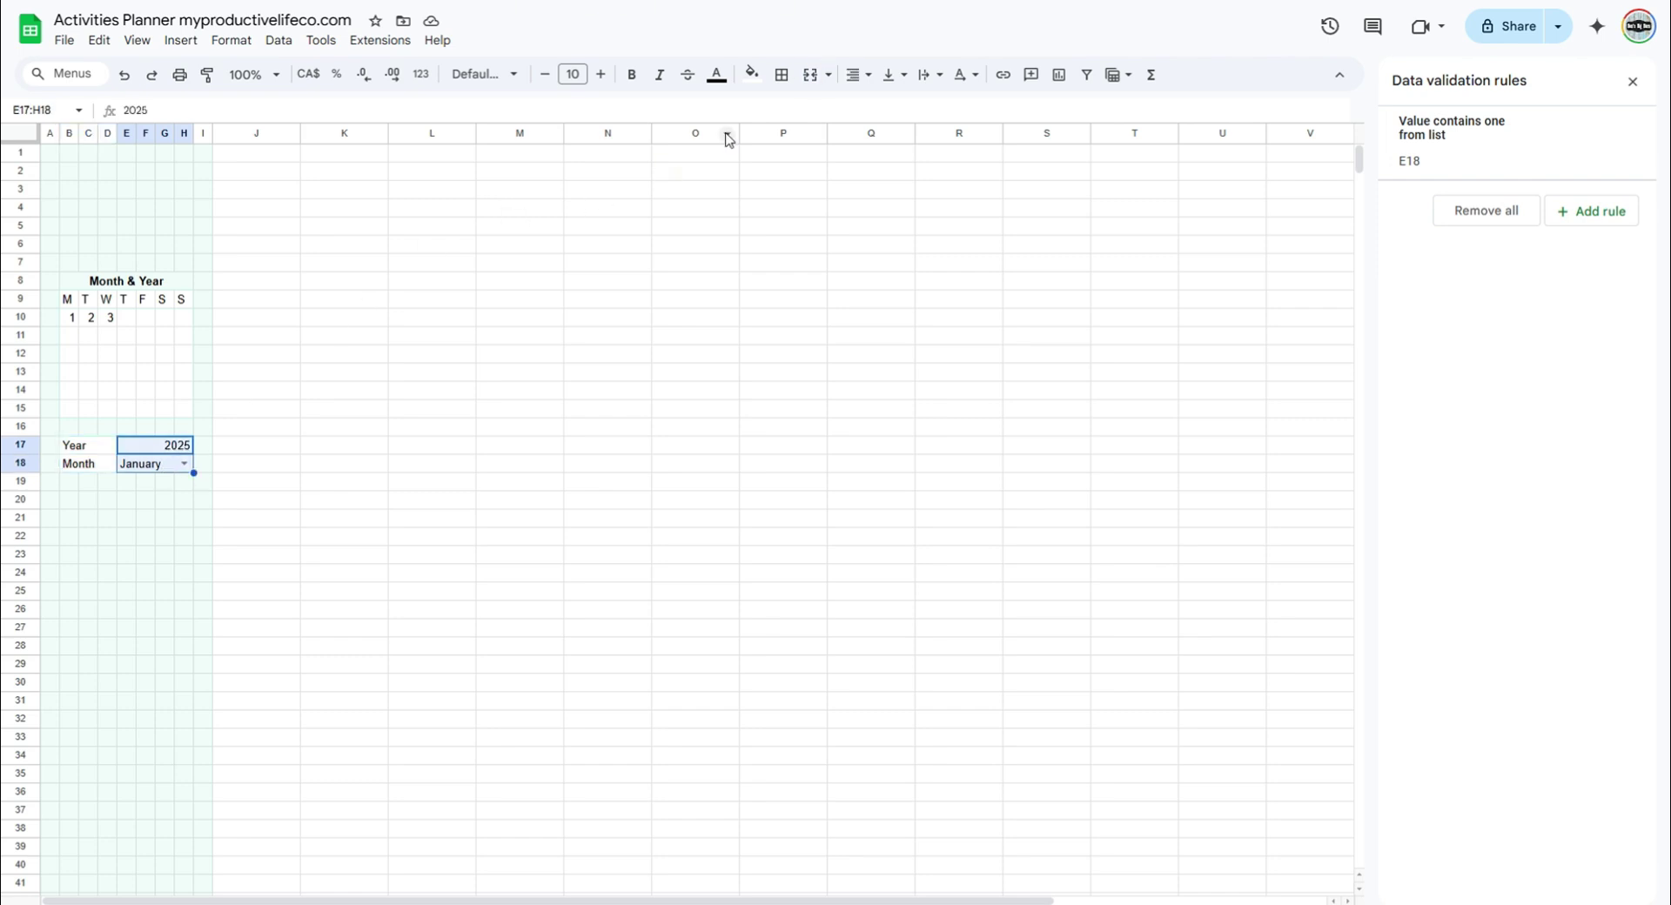
{"action": "left_click", "coordinate": [852, 74]}
{"action": "left_click", "coordinate": [857, 105]}
{"action": "left_click_drag", "start_coordinate": [80, 454], "coordinate": [174, 459]}
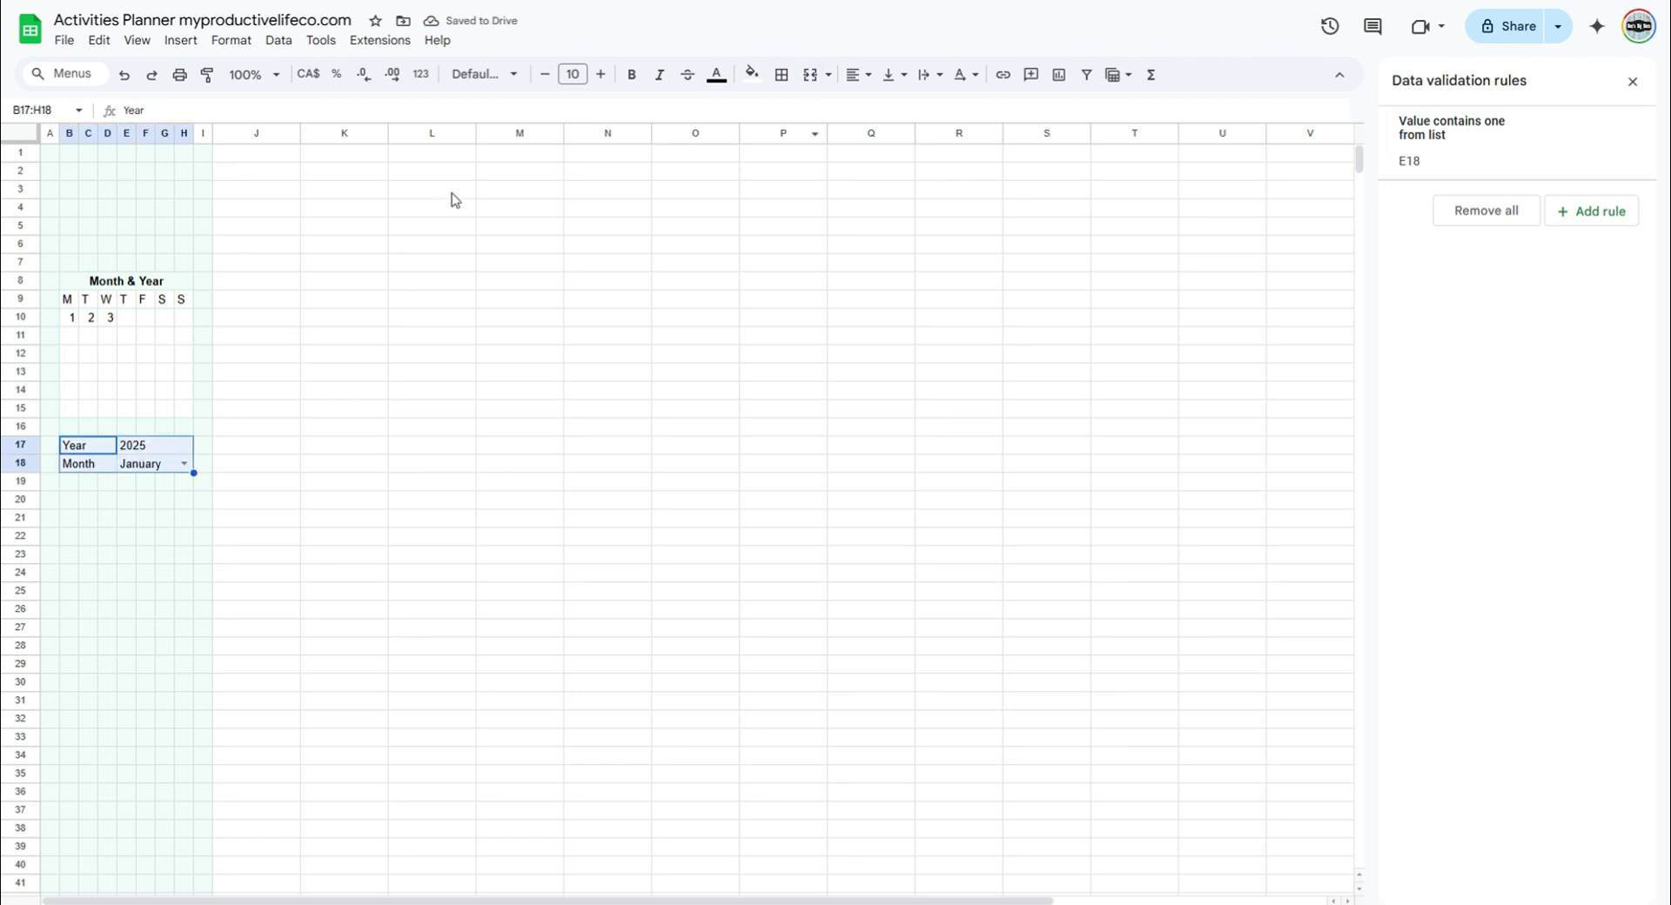
{"action": "left_click", "coordinate": [633, 77]}
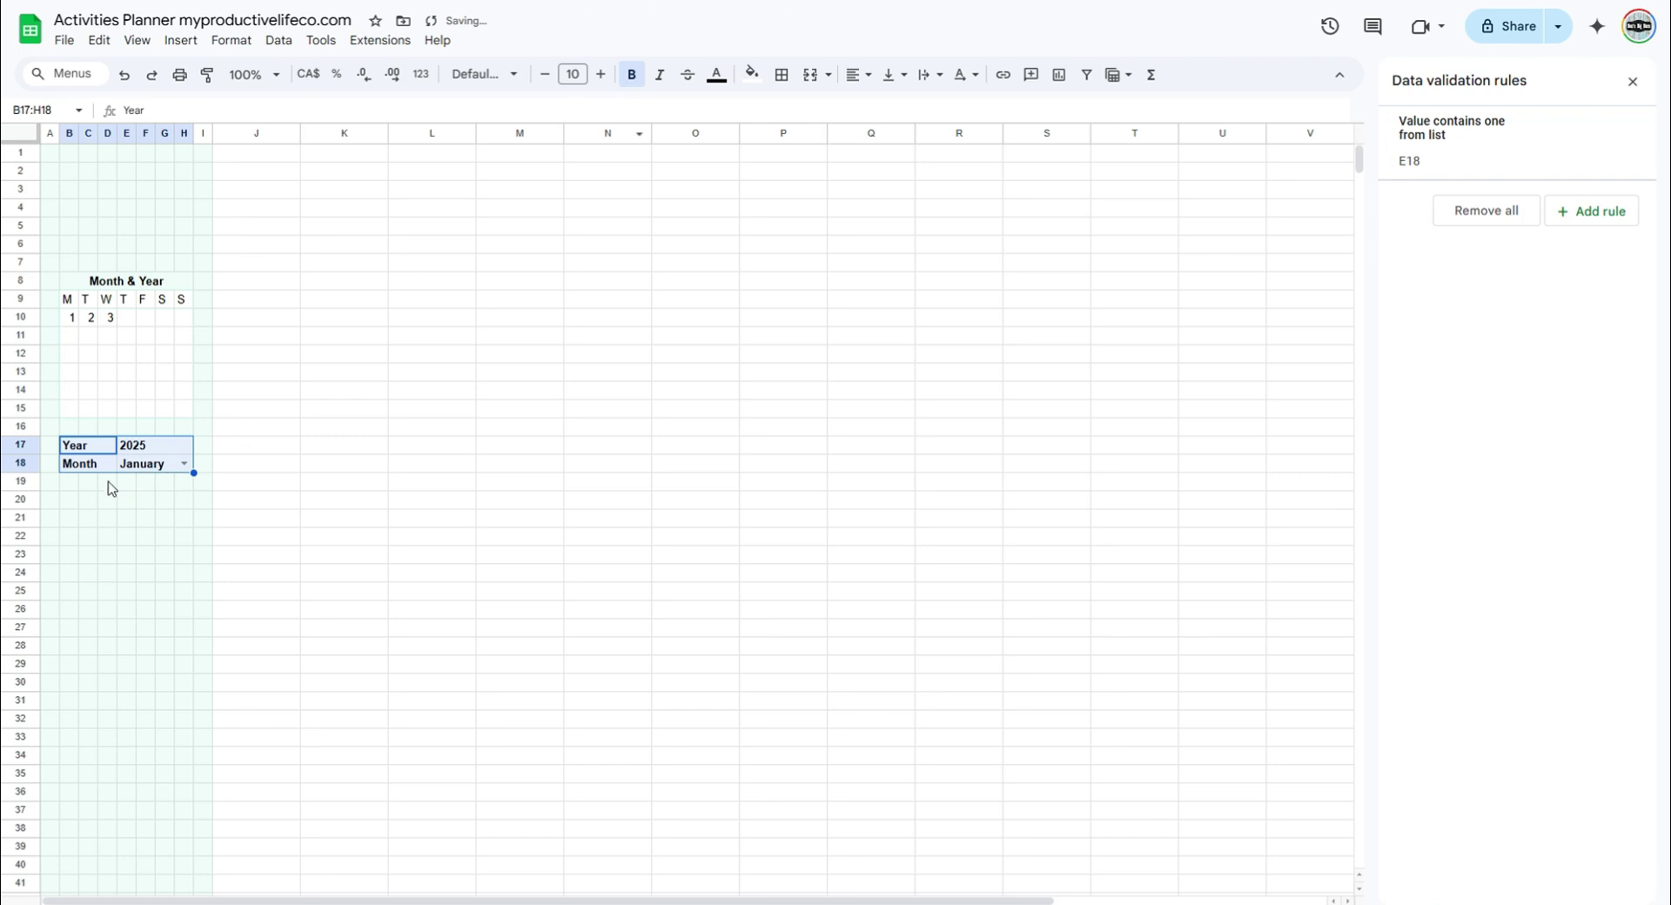
Give block B21:H22 a background colour and an outer border.
{"action": "left_click_drag", "start_coordinate": [69, 517], "coordinate": [186, 543]}
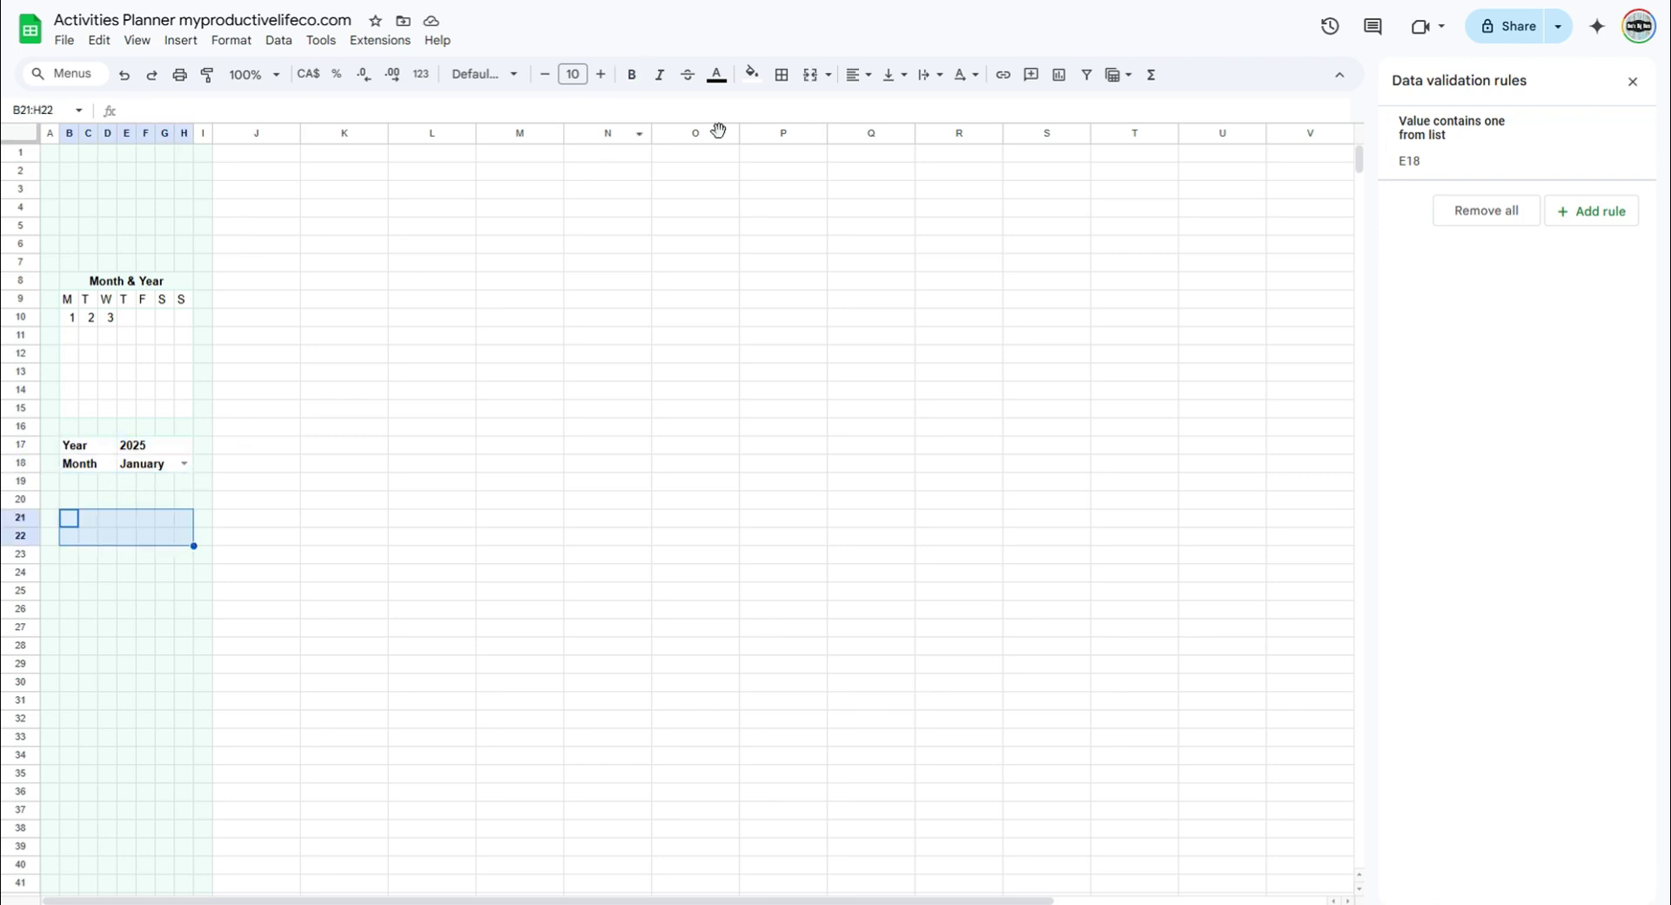
{"action": "left_click", "coordinate": [751, 74]}
{"action": "left_click", "coordinate": [924, 140]}
{"action": "left_click", "coordinate": [782, 74]}
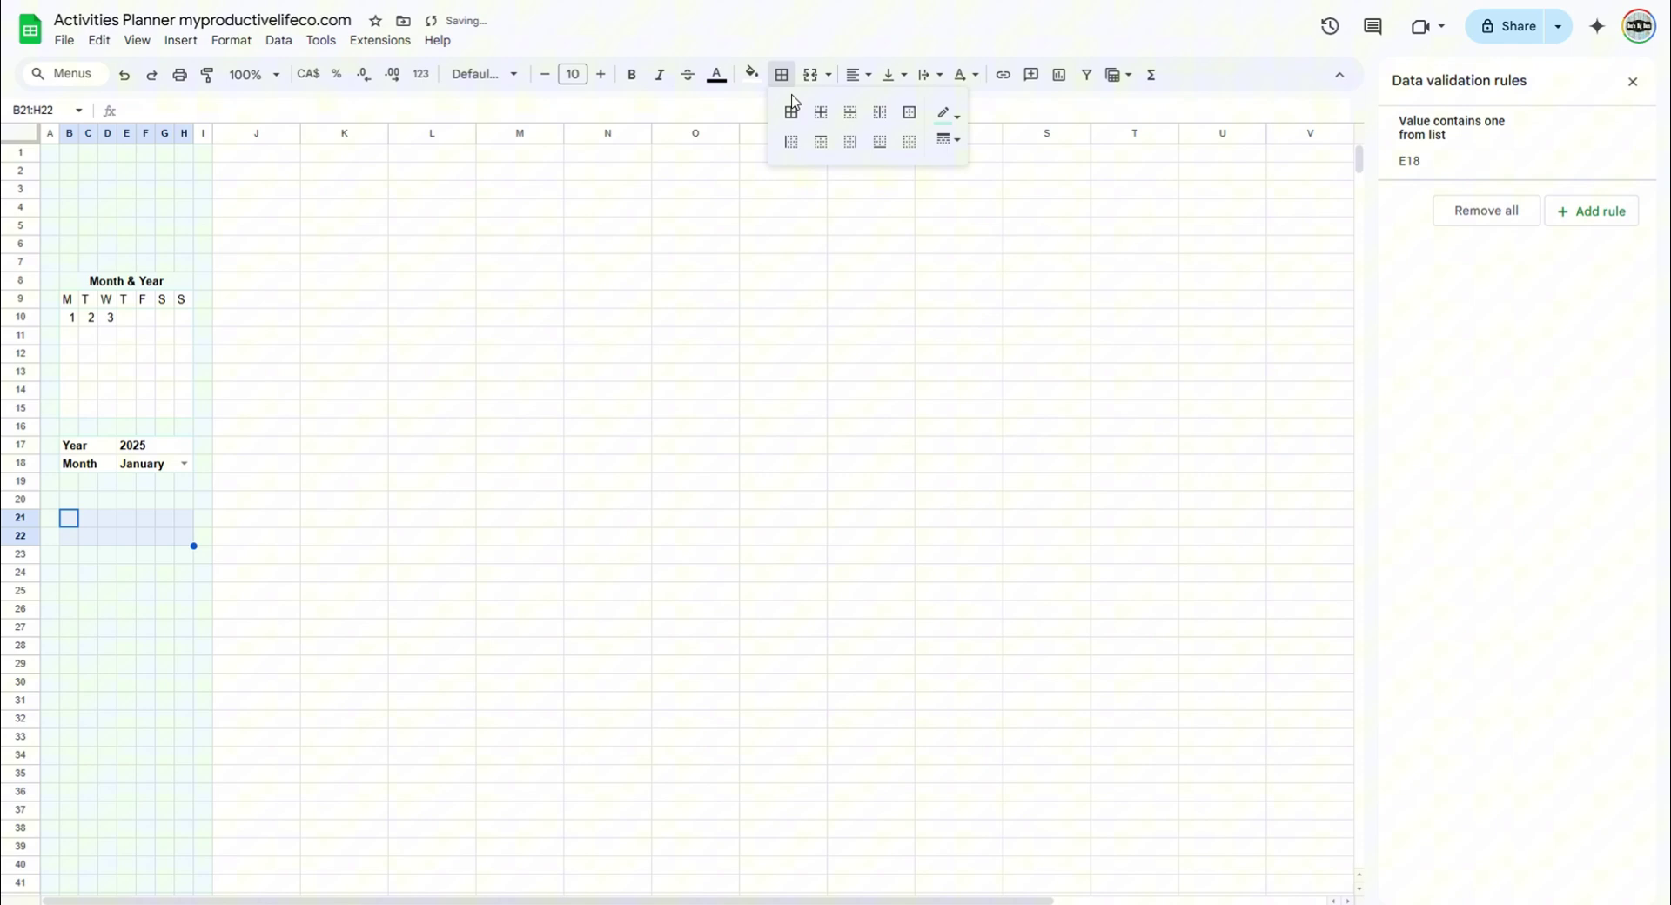
{"action": "left_click", "coordinate": [909, 111]}
Merge B21:H21 with the label 'Monday / Sunday Start', then merge B22:H22.
{"action": "left_click", "coordinate": [70, 523]}
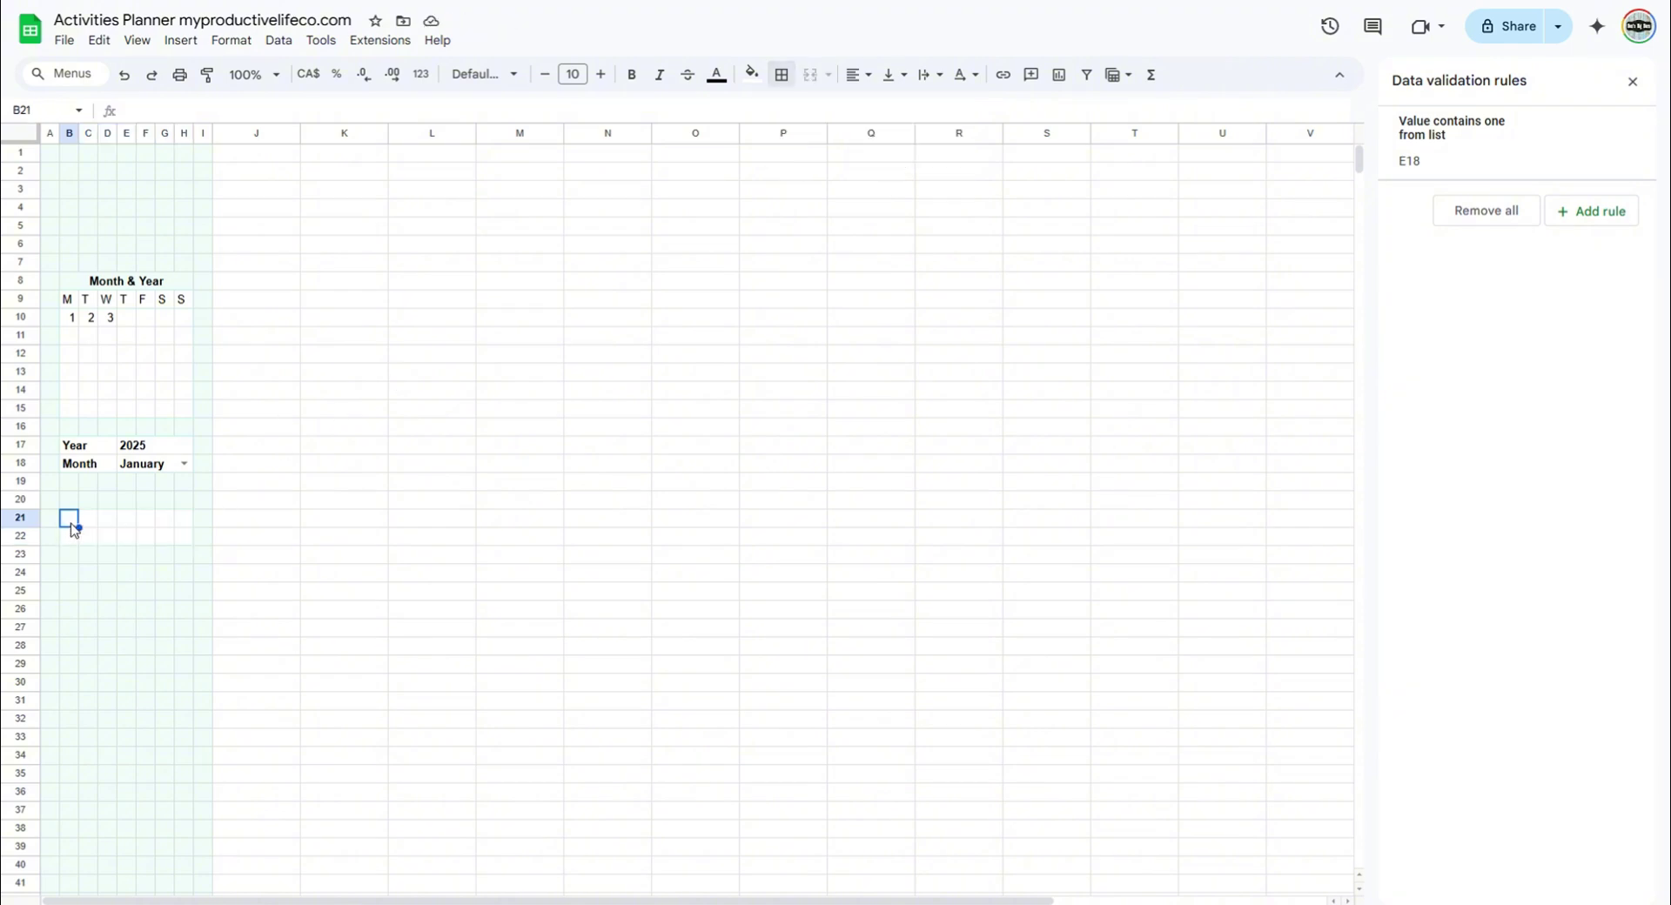
{"action": "left_click_drag", "start_coordinate": [73, 531], "coordinate": [188, 526]}
{"action": "left_click", "coordinate": [810, 74]}
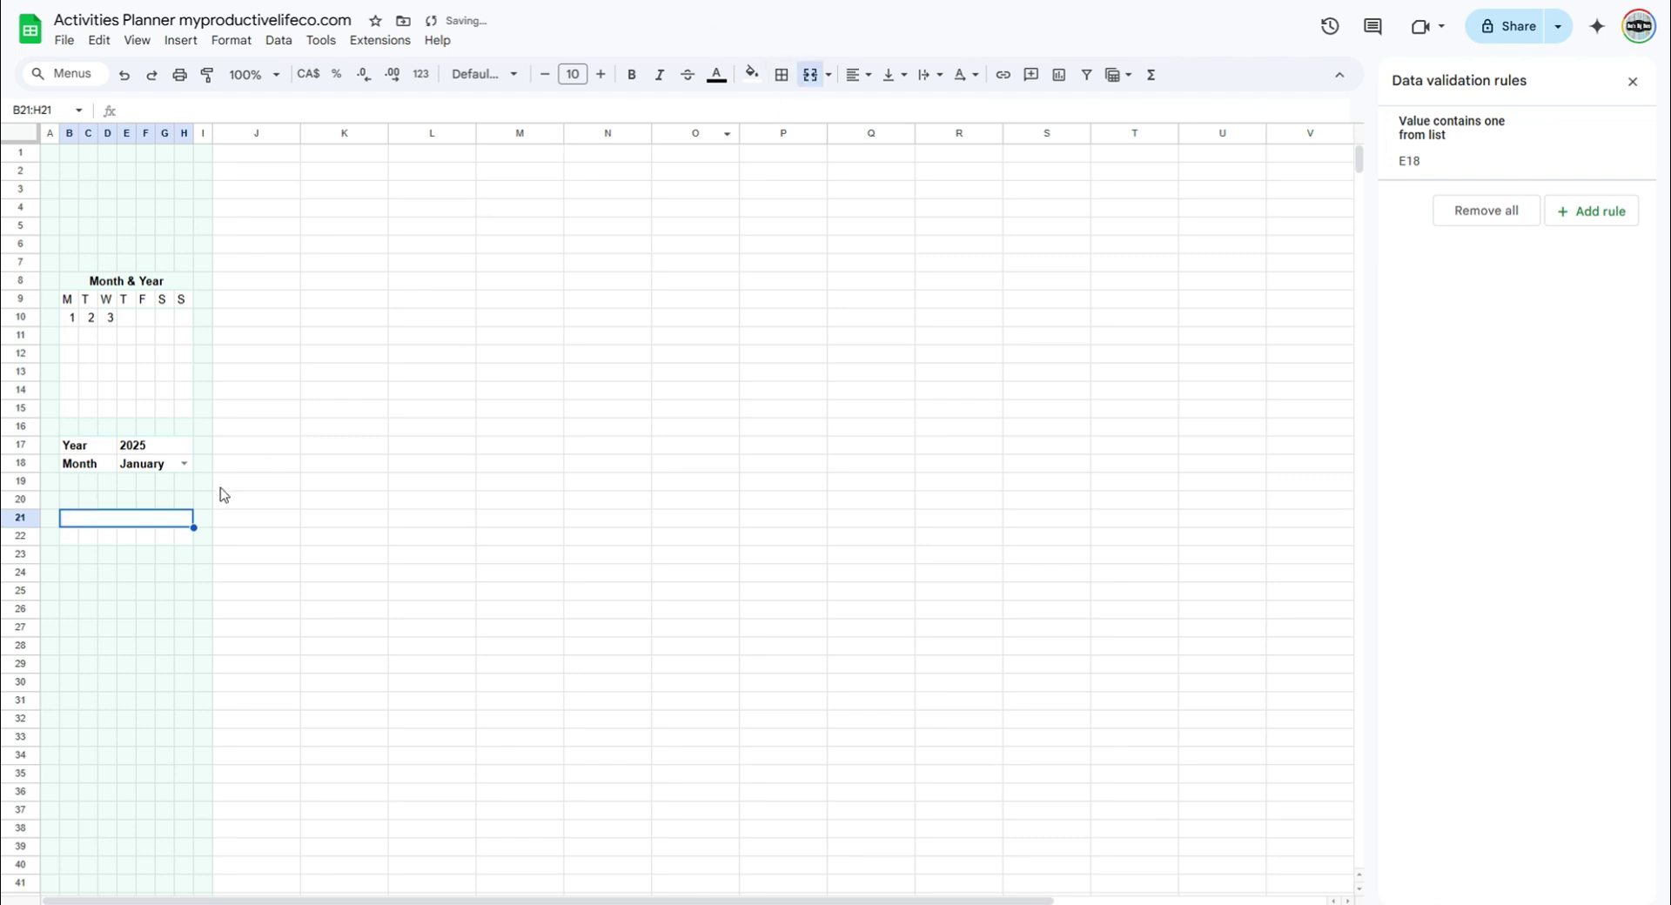
{"action": "type", "text": "Monda"}
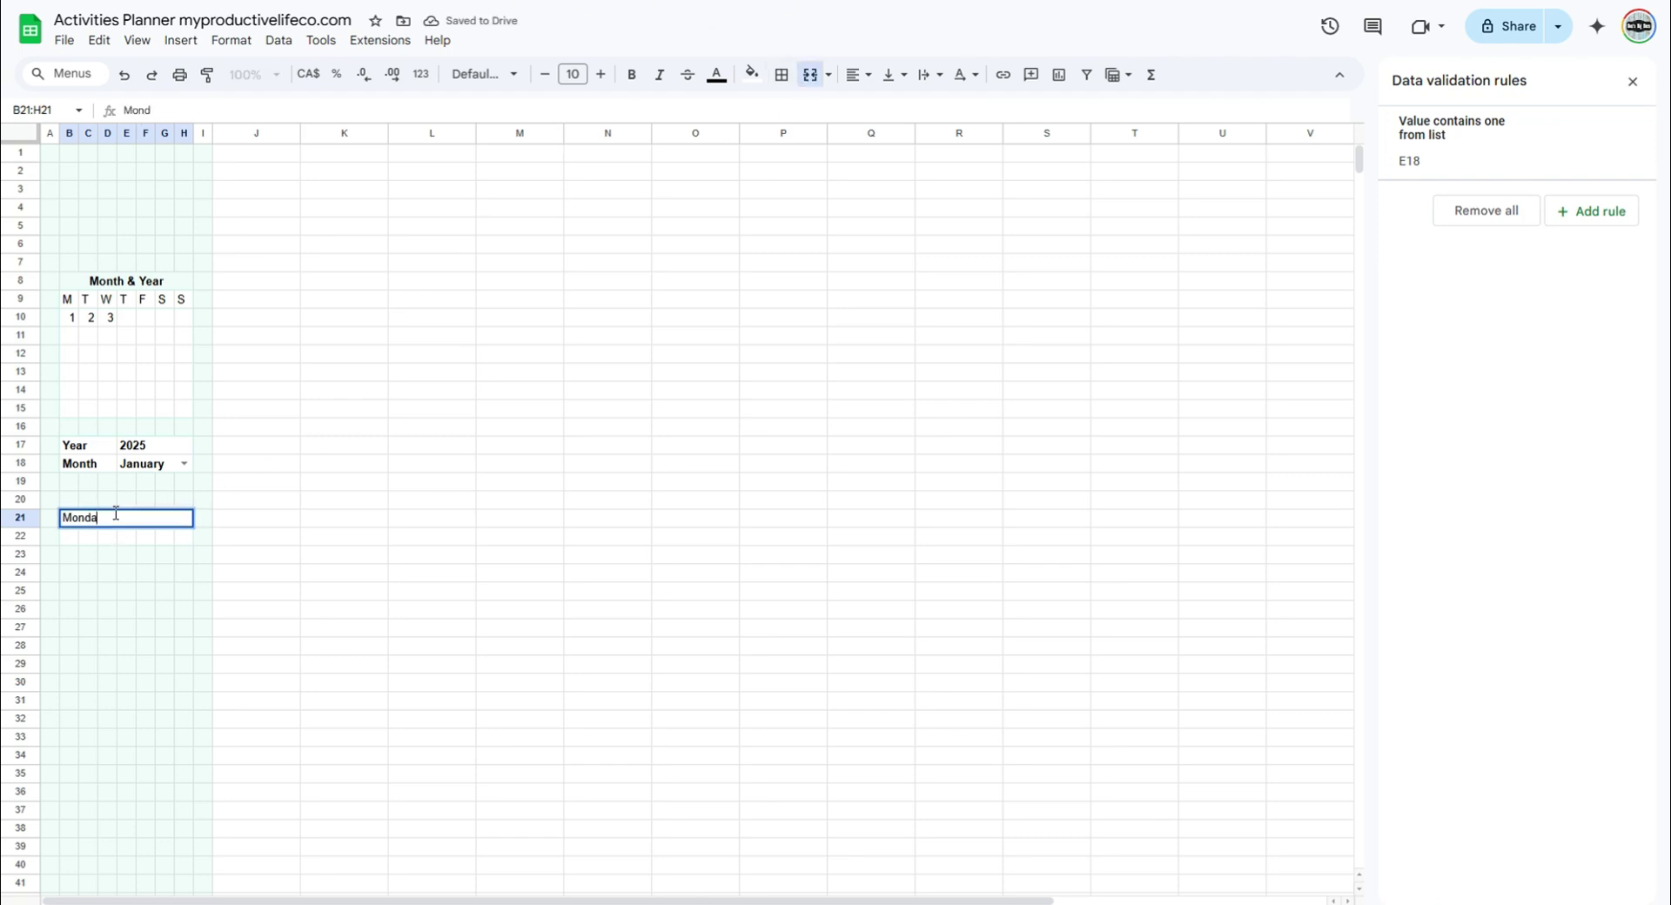
{"action": "type", "text": "y / Sunday Start"}
{"action": "left_click_drag", "start_coordinate": [74, 541], "coordinate": [179, 540]}
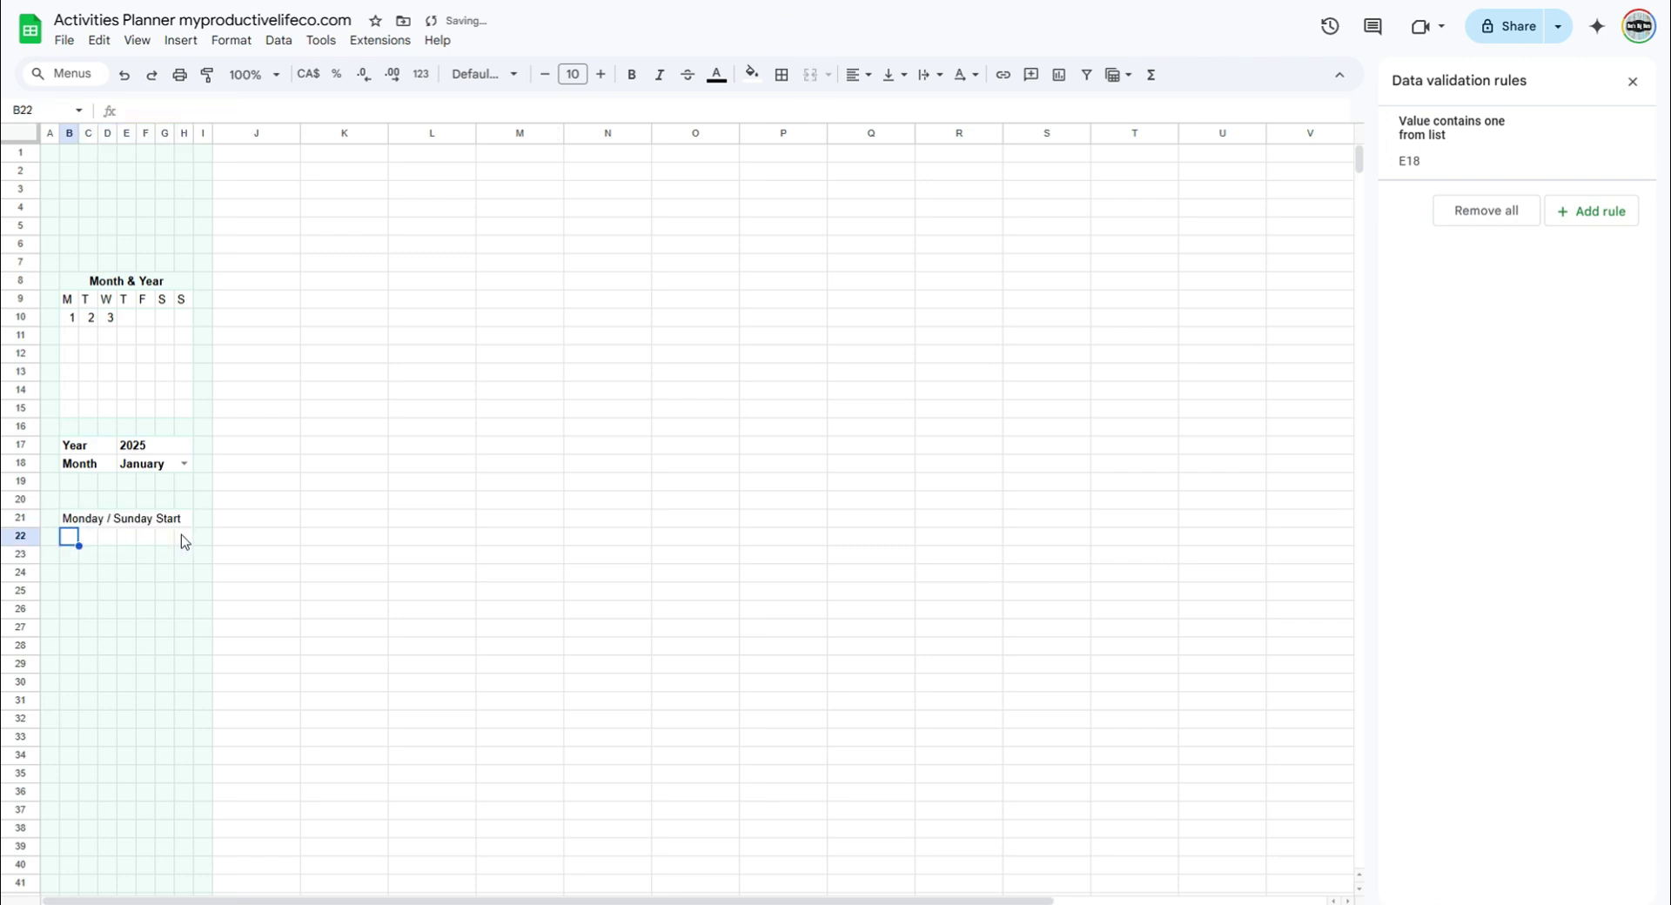
{"action": "left_click", "coordinate": [810, 74]}
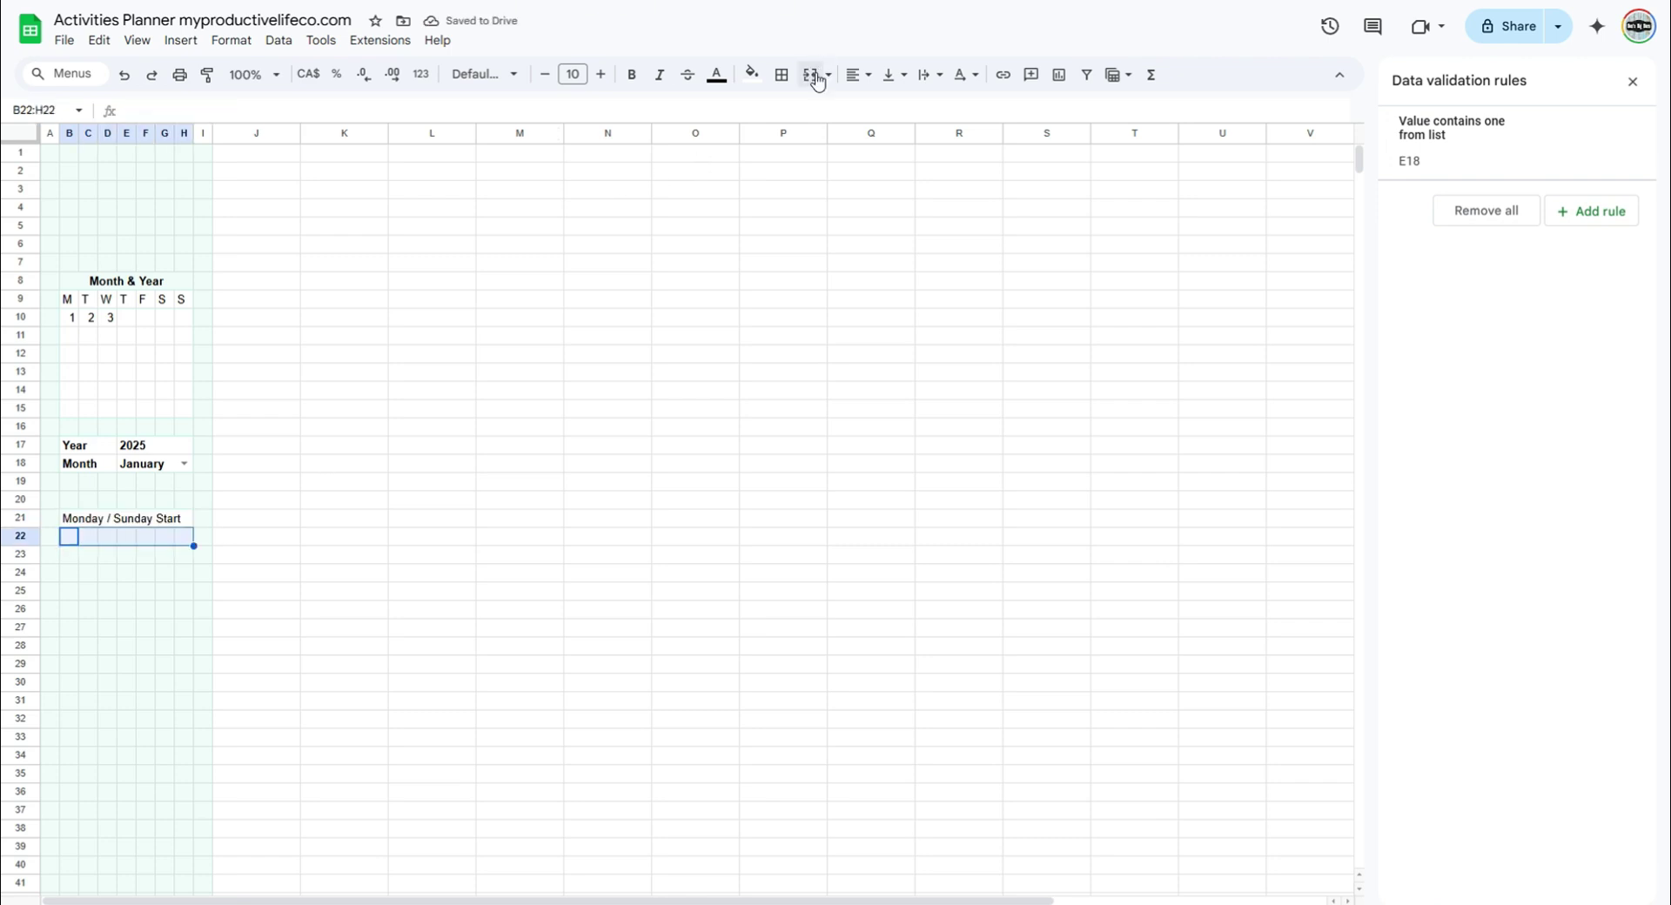
Add an arrow-style dropdown to merged cell B22 offering Monday and Sunday.
{"action": "right_click", "coordinate": [112, 541]}
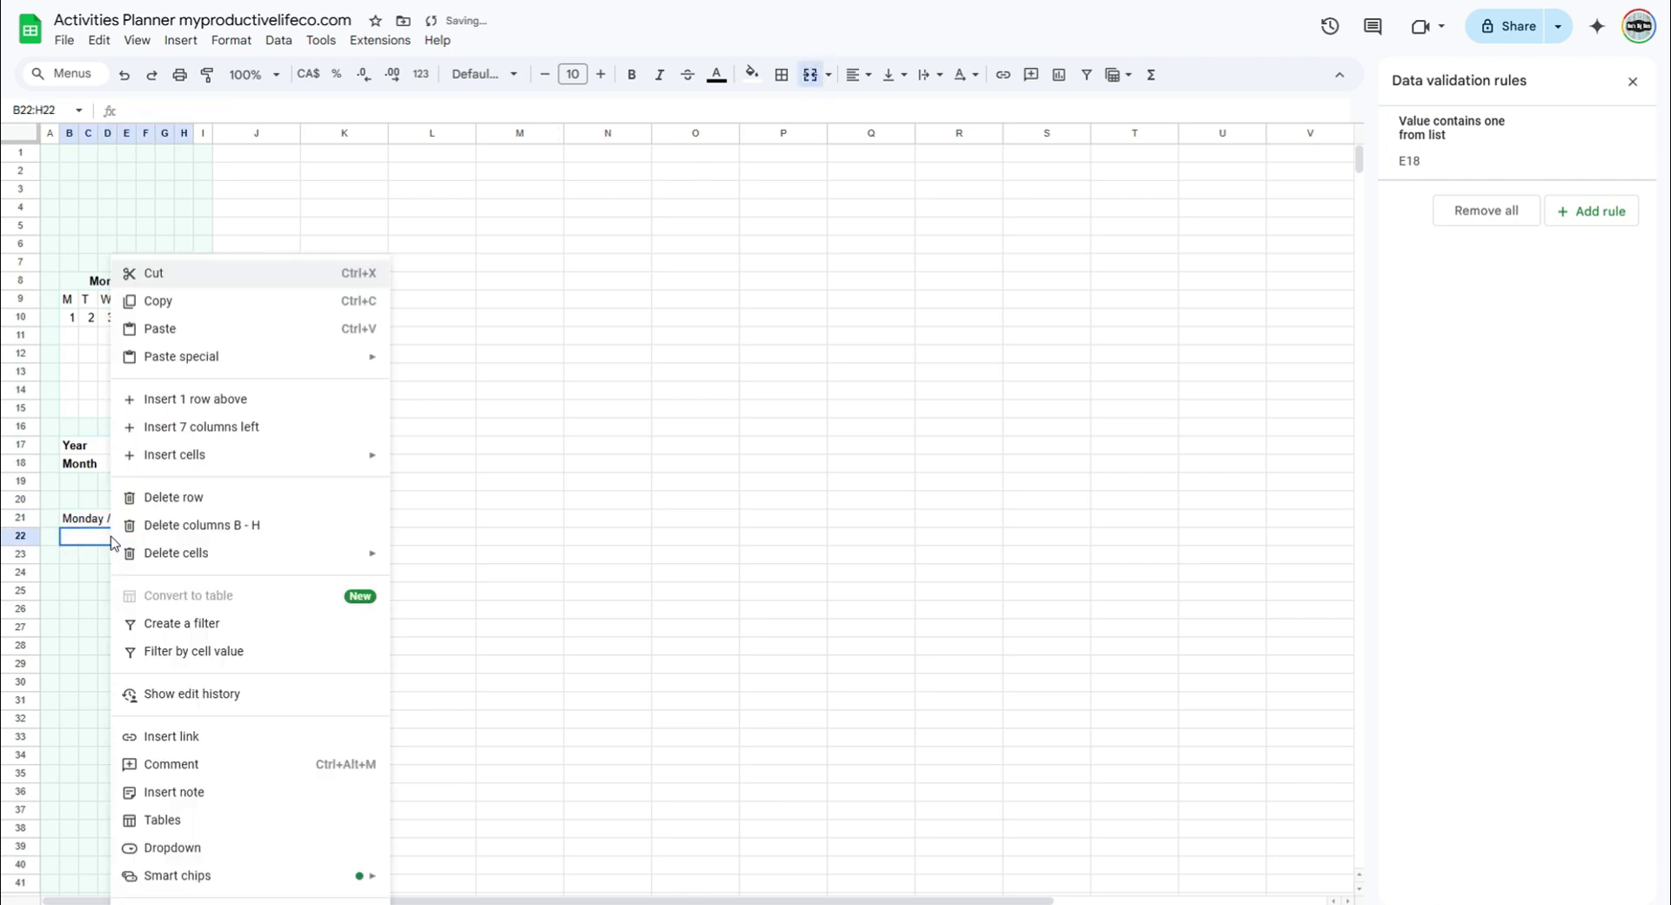
{"action": "left_click", "coordinate": [159, 855]}
{"action": "left_click_drag", "start_coordinate": [1519, 315], "coordinate": [1407, 396]}
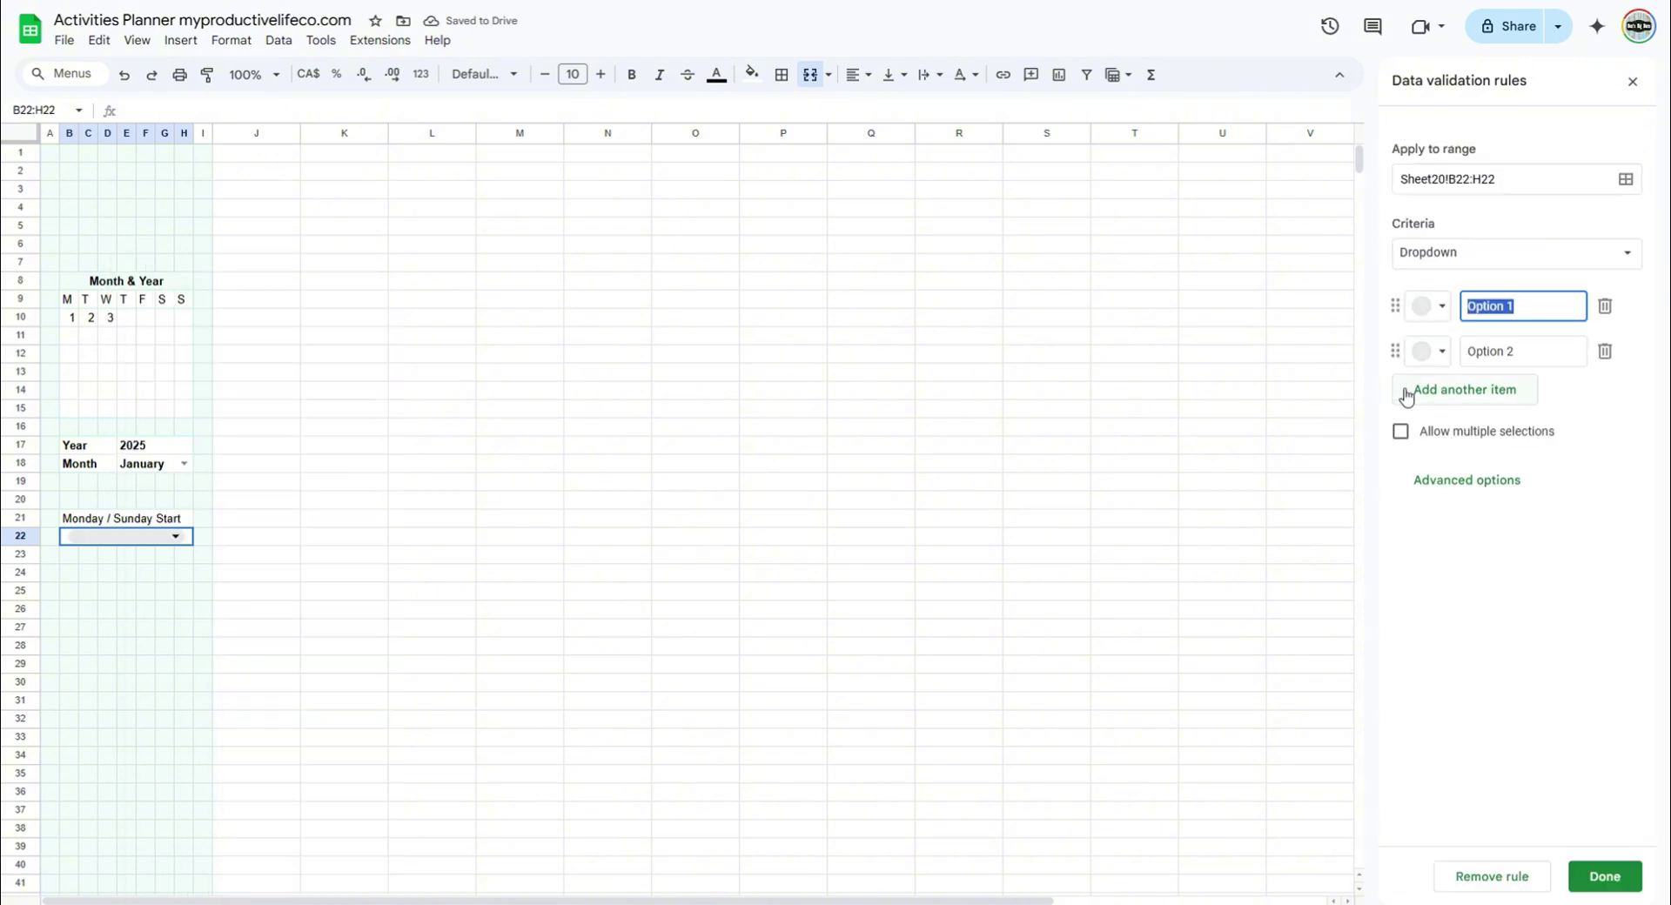
{"action": "type", "text": "Monday"}
{"action": "key", "text": "Tab"}
{"action": "type", "text": "S"}
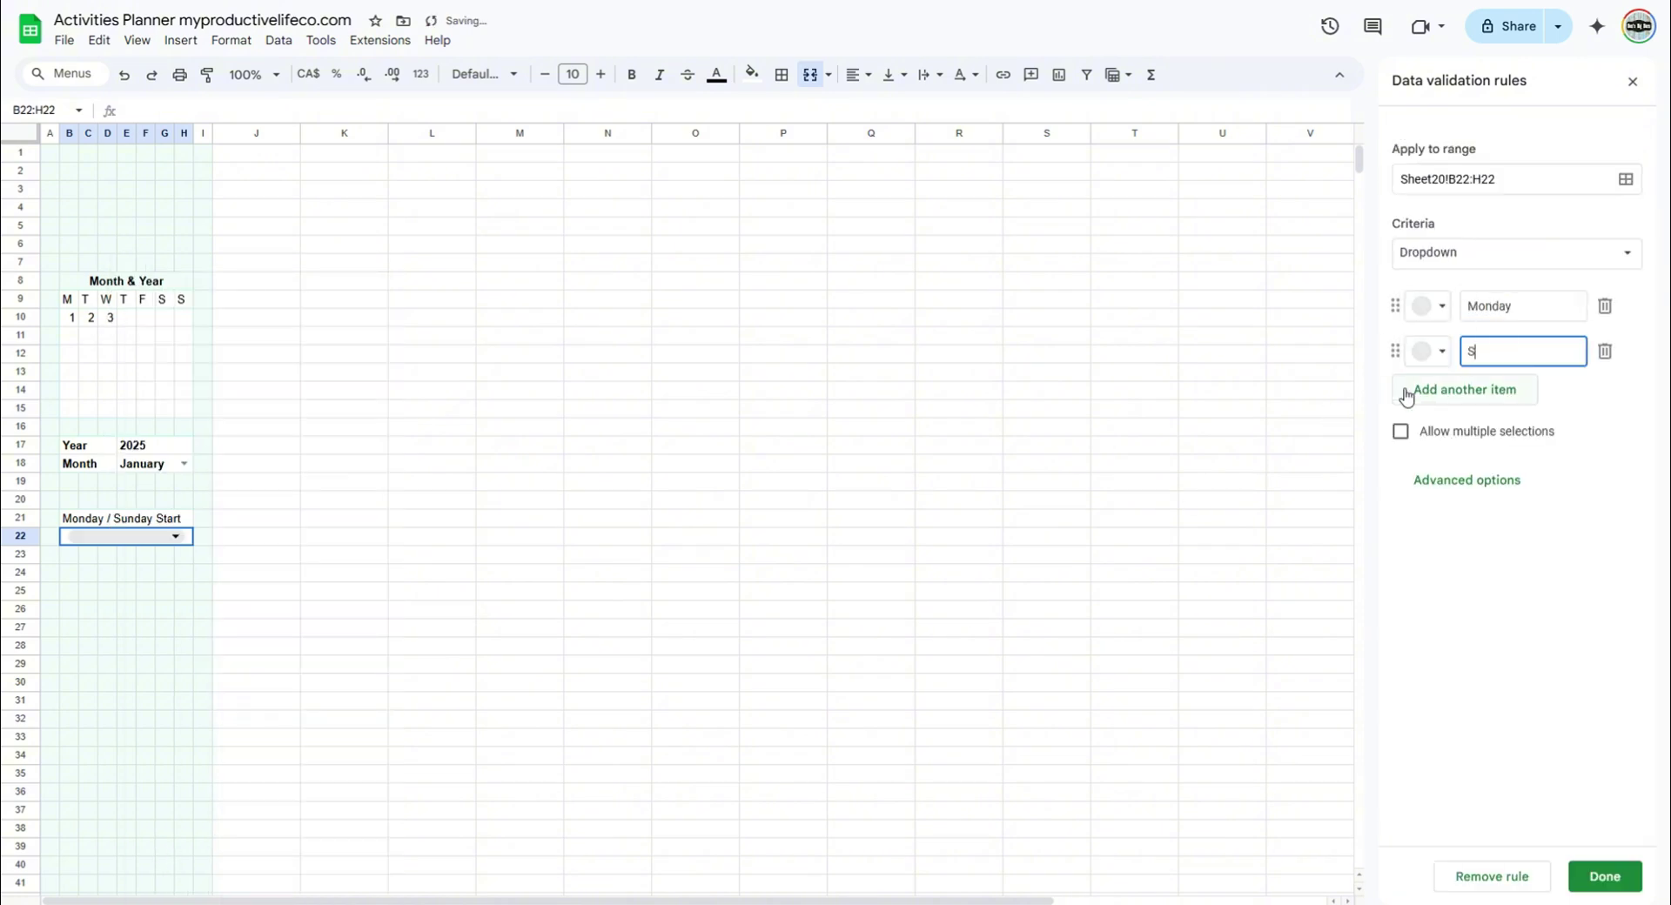
{"action": "type", "text": "unday"}
{"action": "left_click", "coordinate": [1465, 485]}
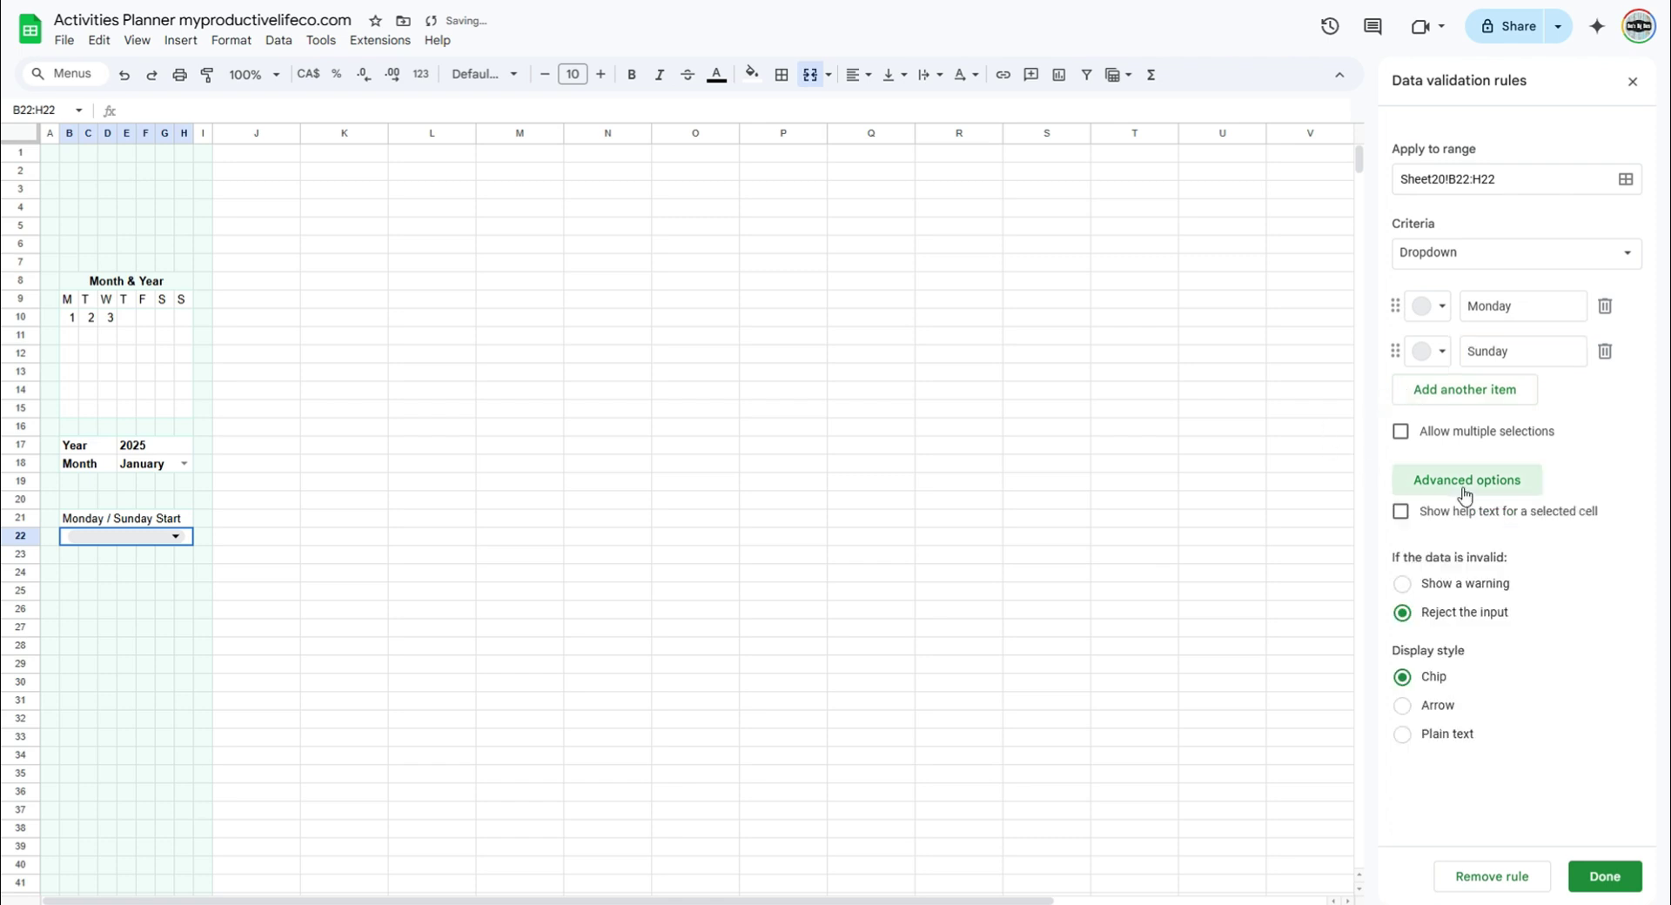
{"action": "left_click", "coordinate": [1435, 706]}
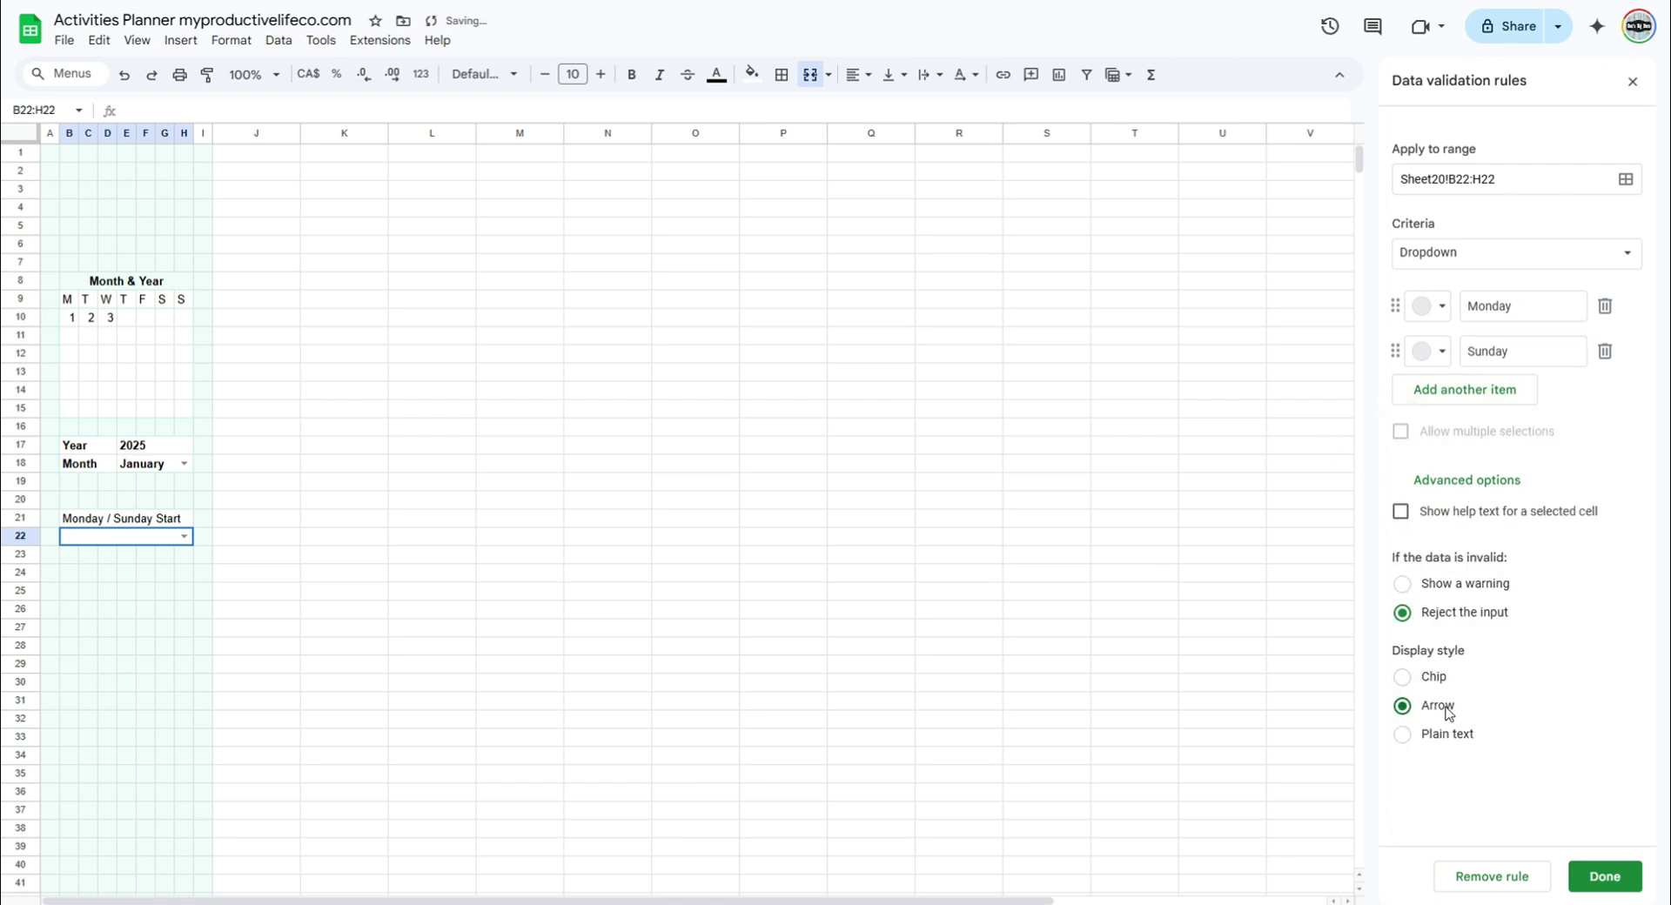
{"action": "left_click", "coordinate": [1604, 876]}
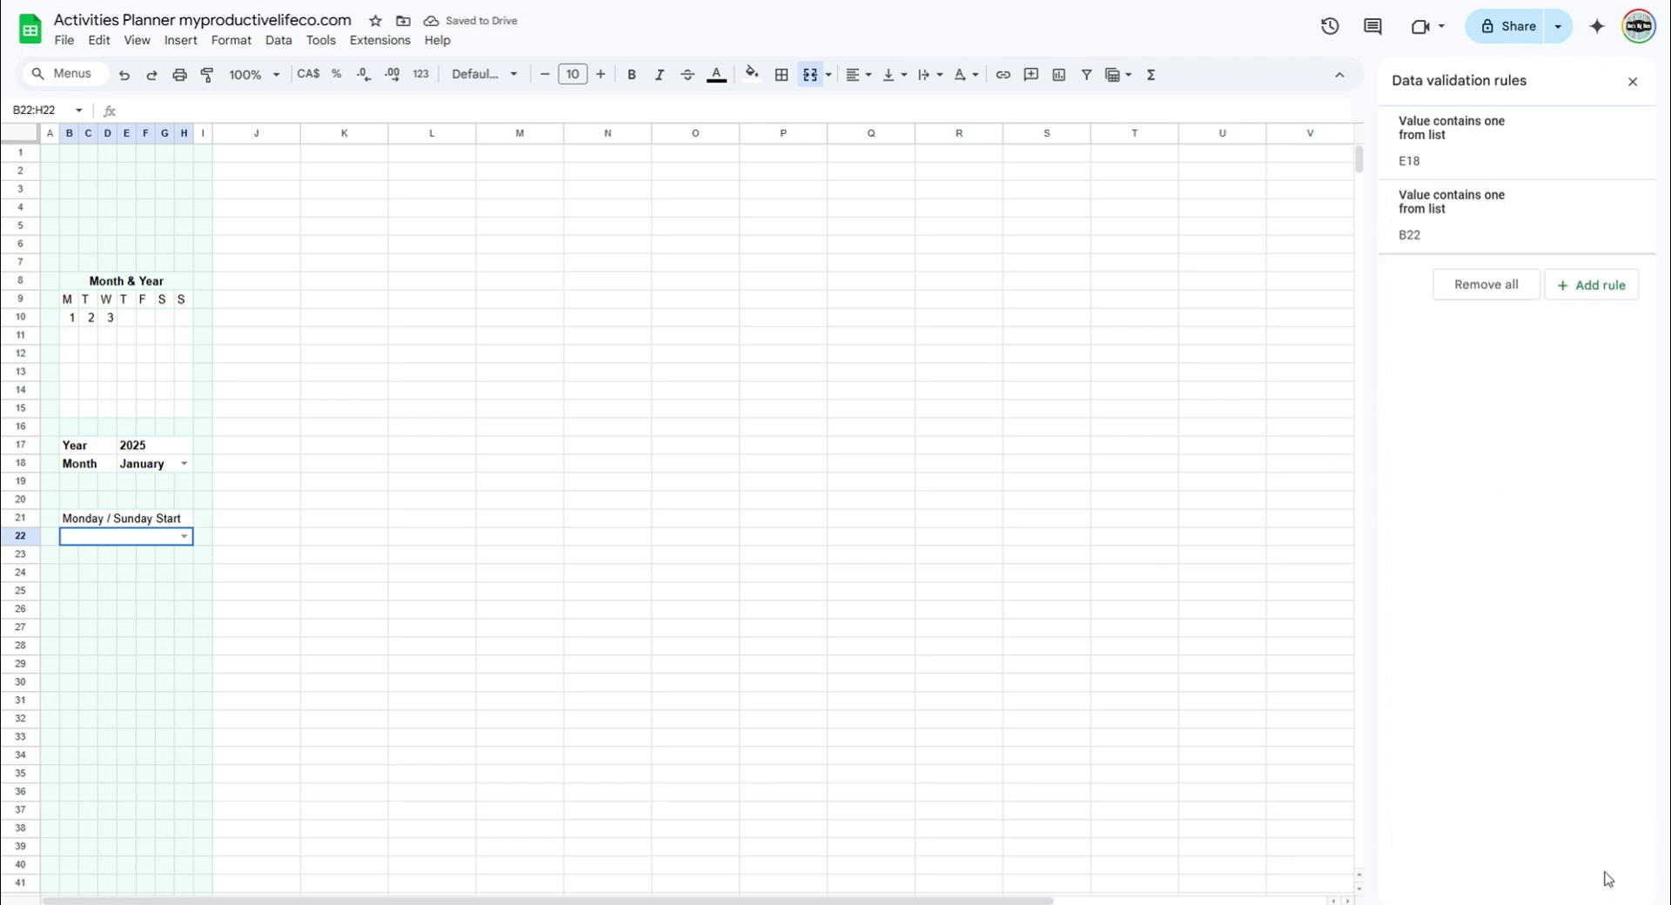
Set the B22 week-start dropdown to Monday.
{"action": "left_click", "coordinate": [183, 536]}
{"action": "left_click", "coordinate": [135, 561]}
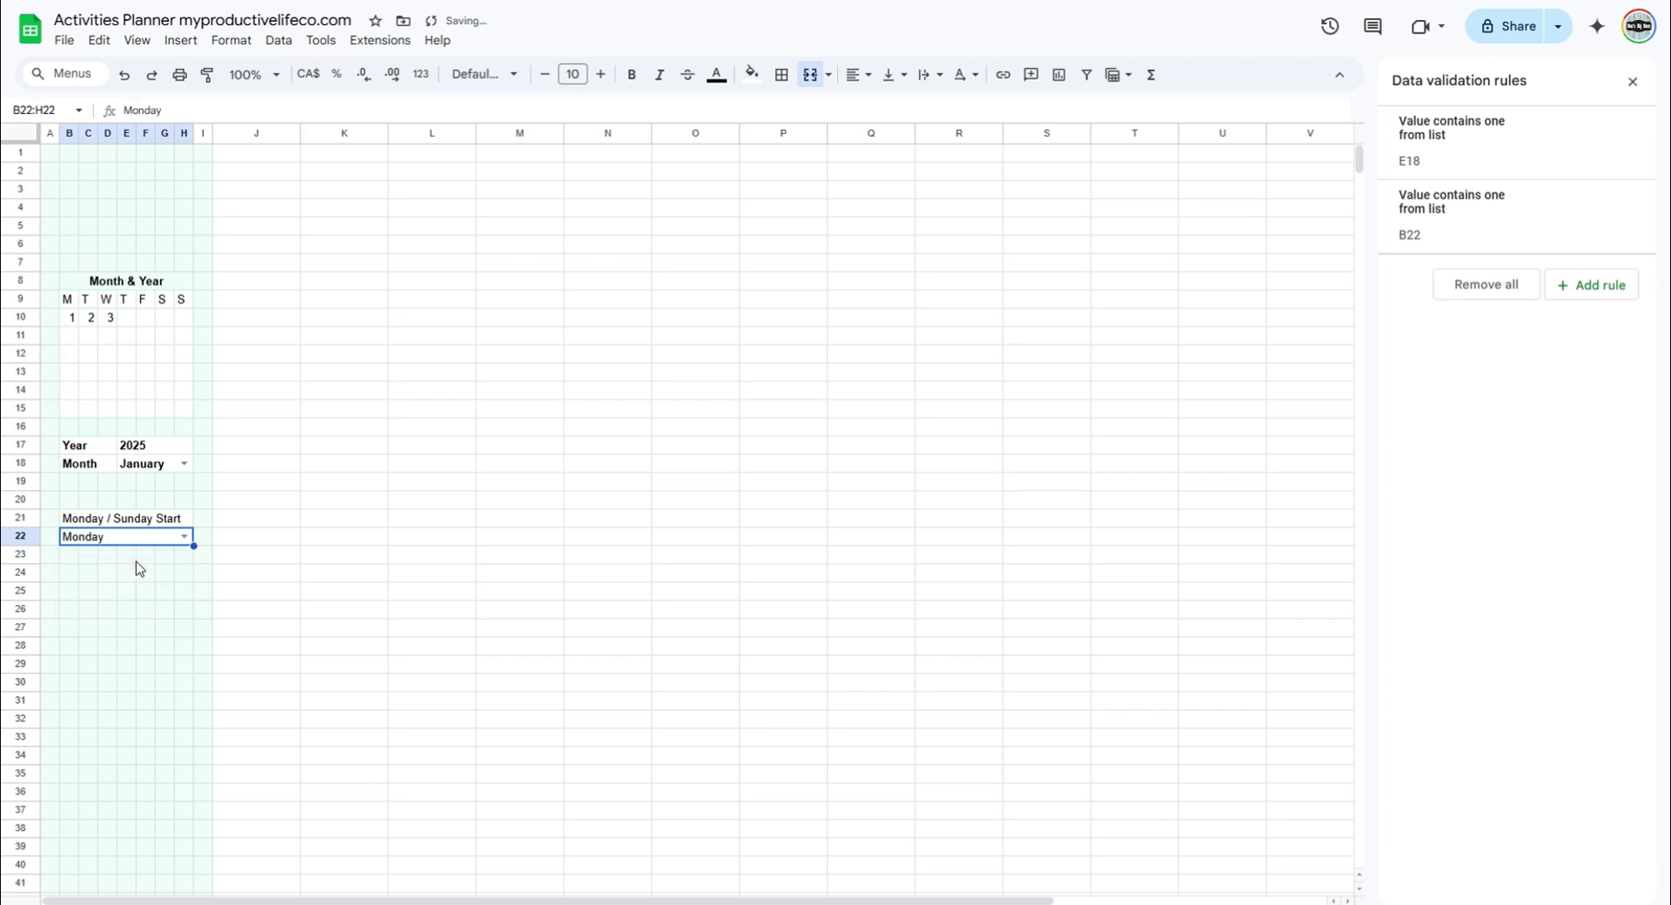
{"action": "left_click", "coordinate": [112, 289]}
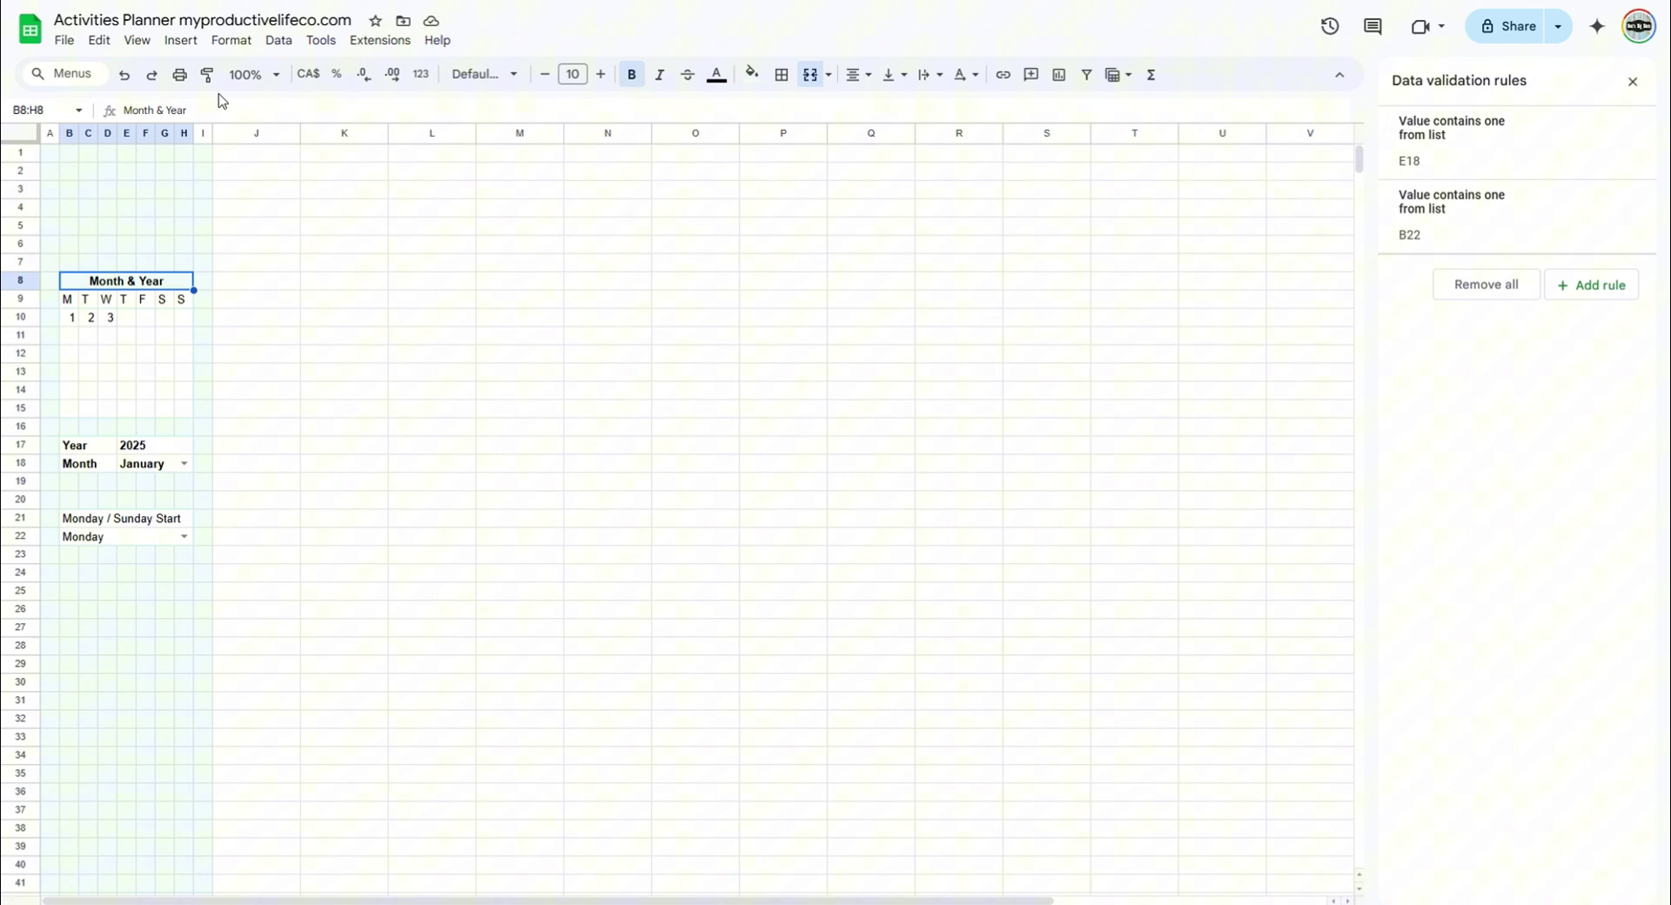
Replace the B8 title with =E18&" "&E17 so it reads January 2025.
{"action": "left_click_drag", "start_coordinate": [197, 111], "coordinate": [100, 113]}
{"action": "type", "text": "="}
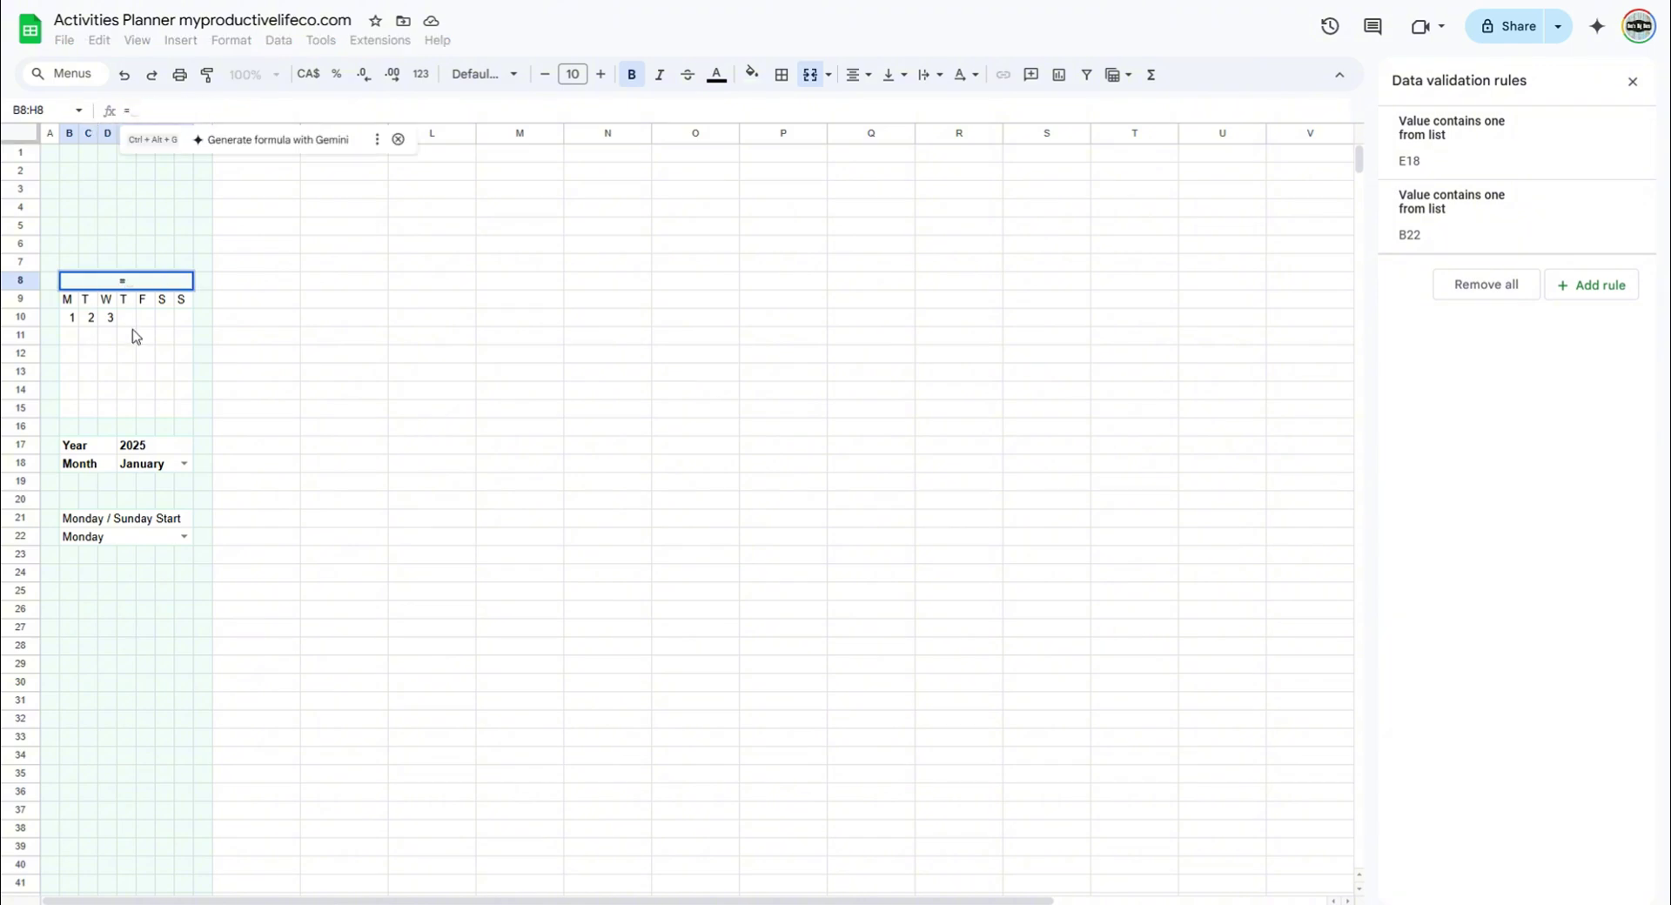
{"action": "left_click", "coordinate": [150, 468]}
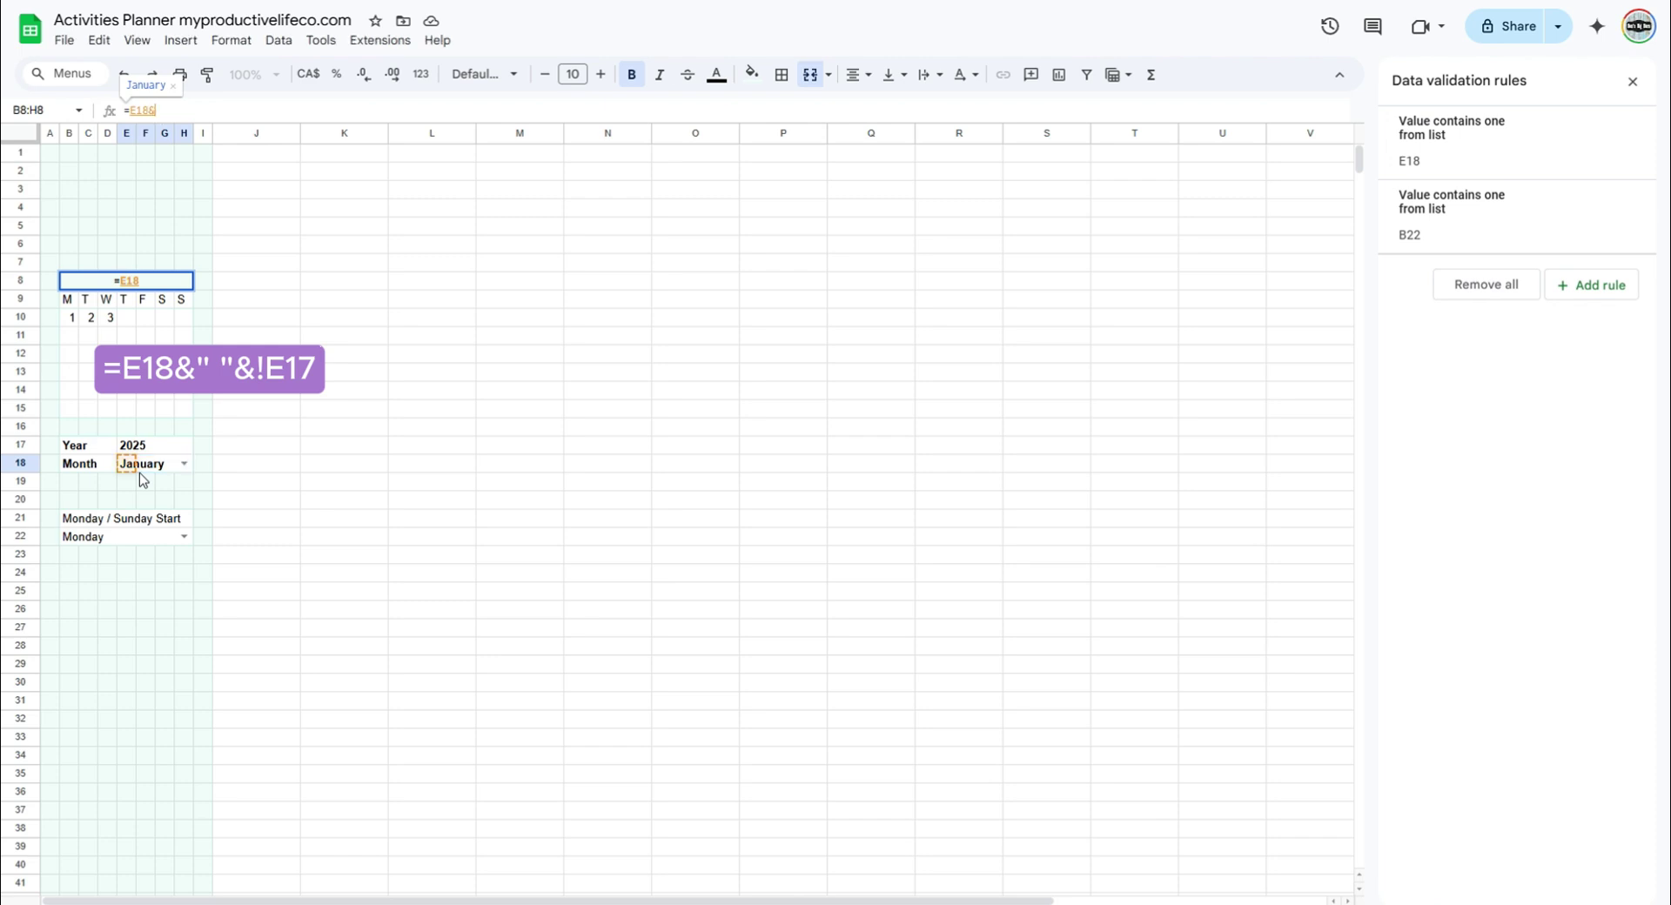
{"action": "type", "text": "&\" \""}
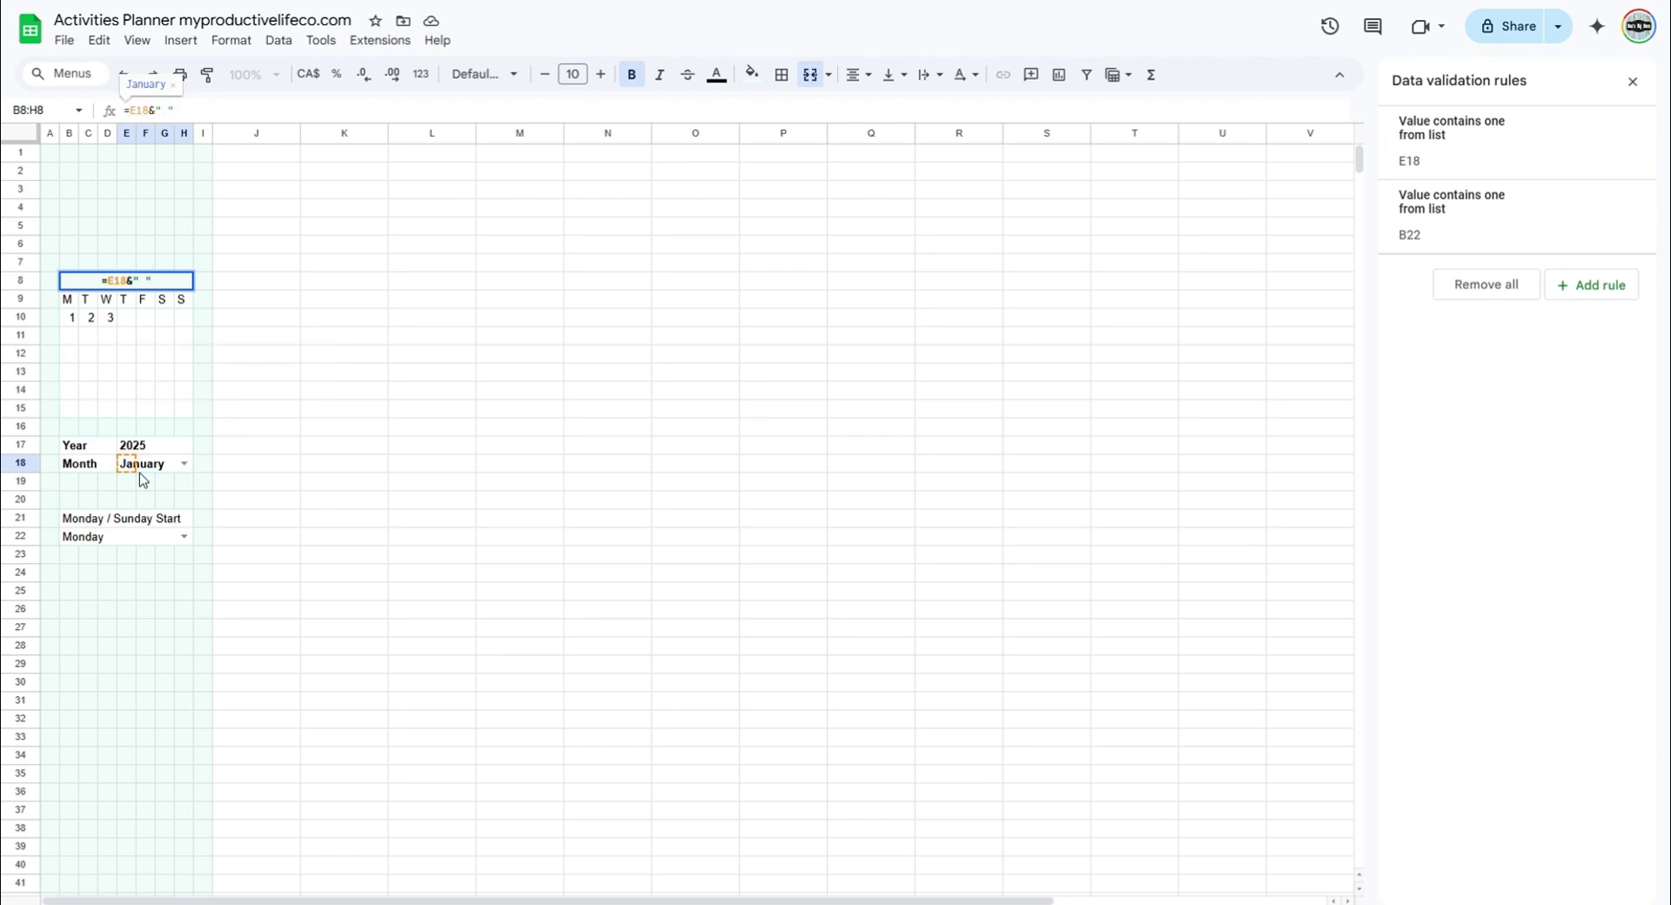
{"action": "type", "text": "&"}
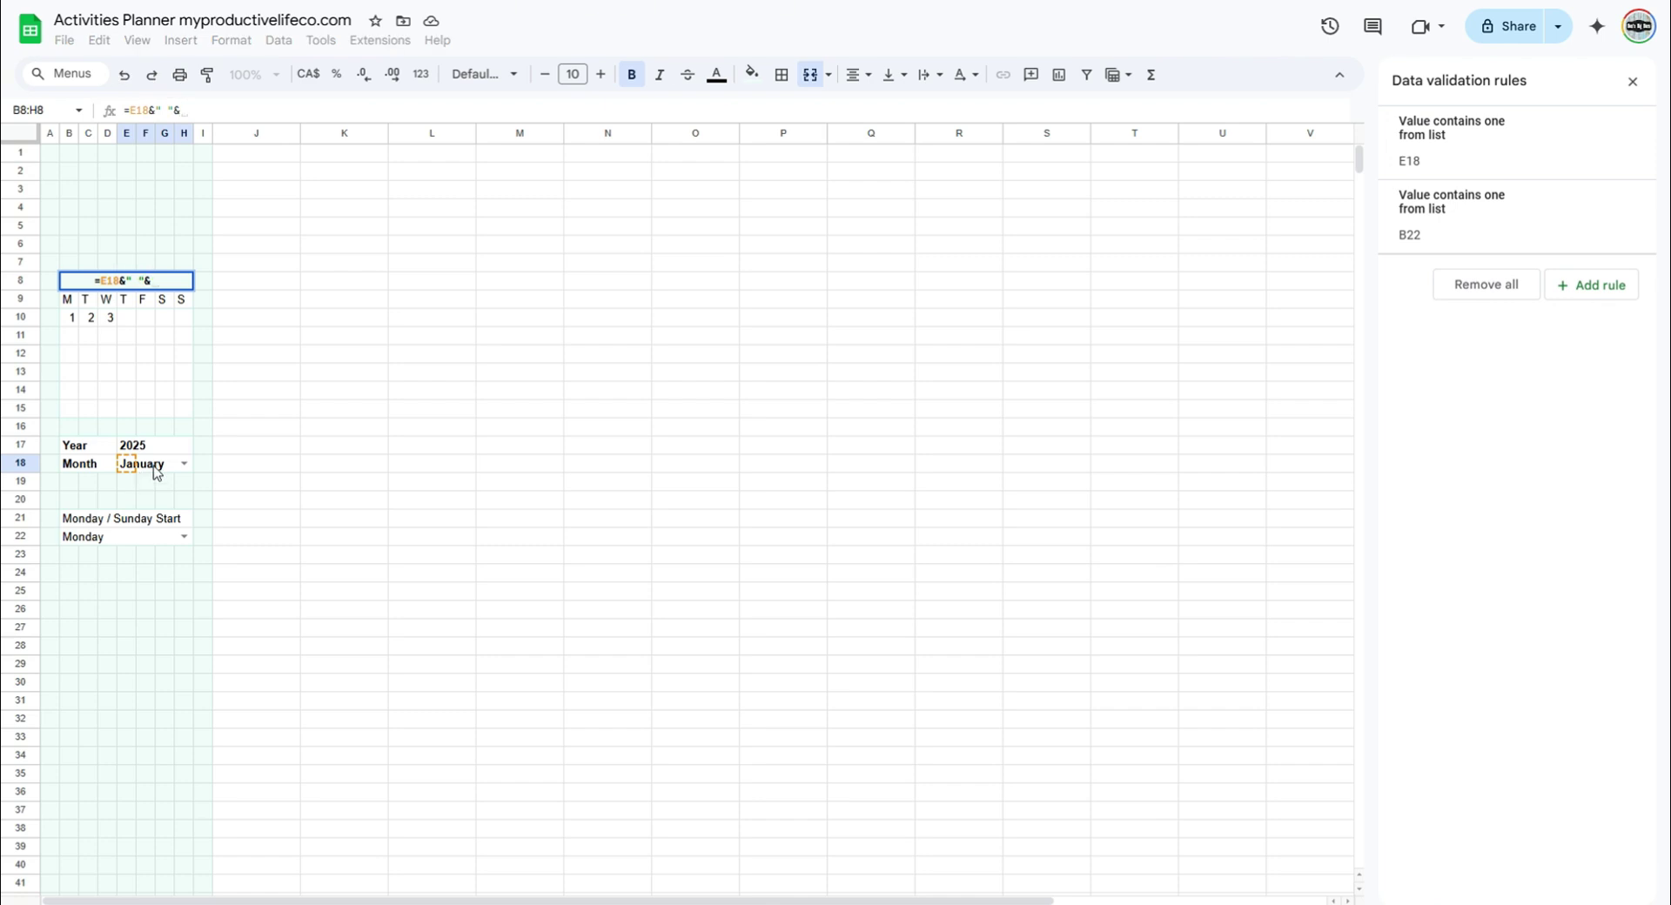
{"action": "left_click", "coordinate": [130, 446]}
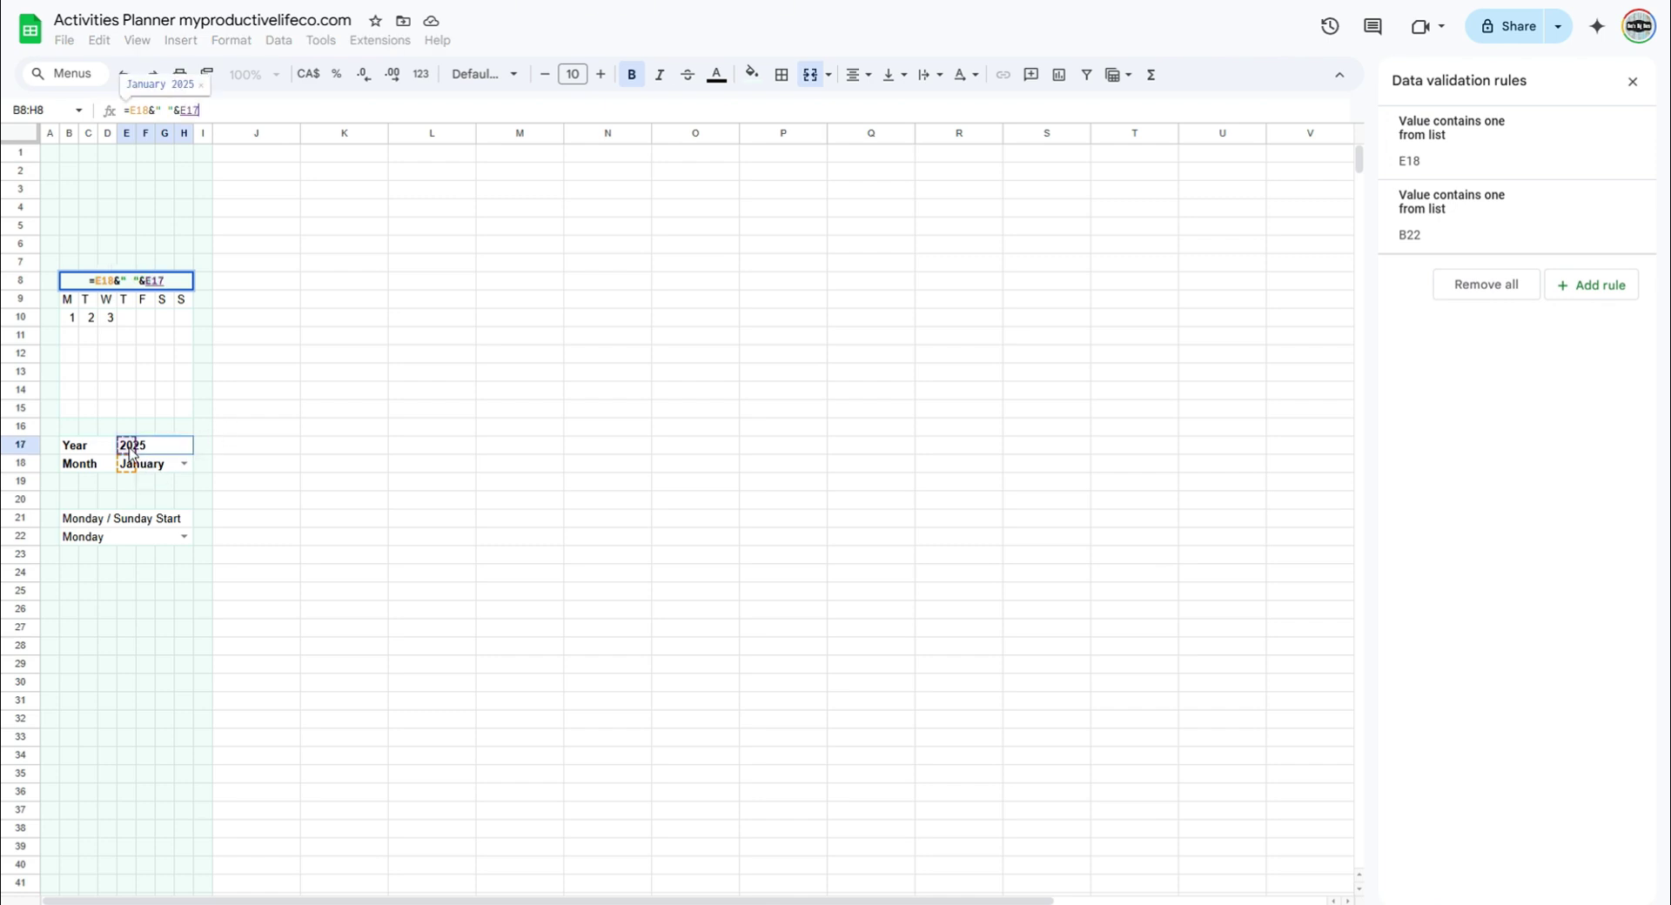
{"action": "key", "text": "Return"}
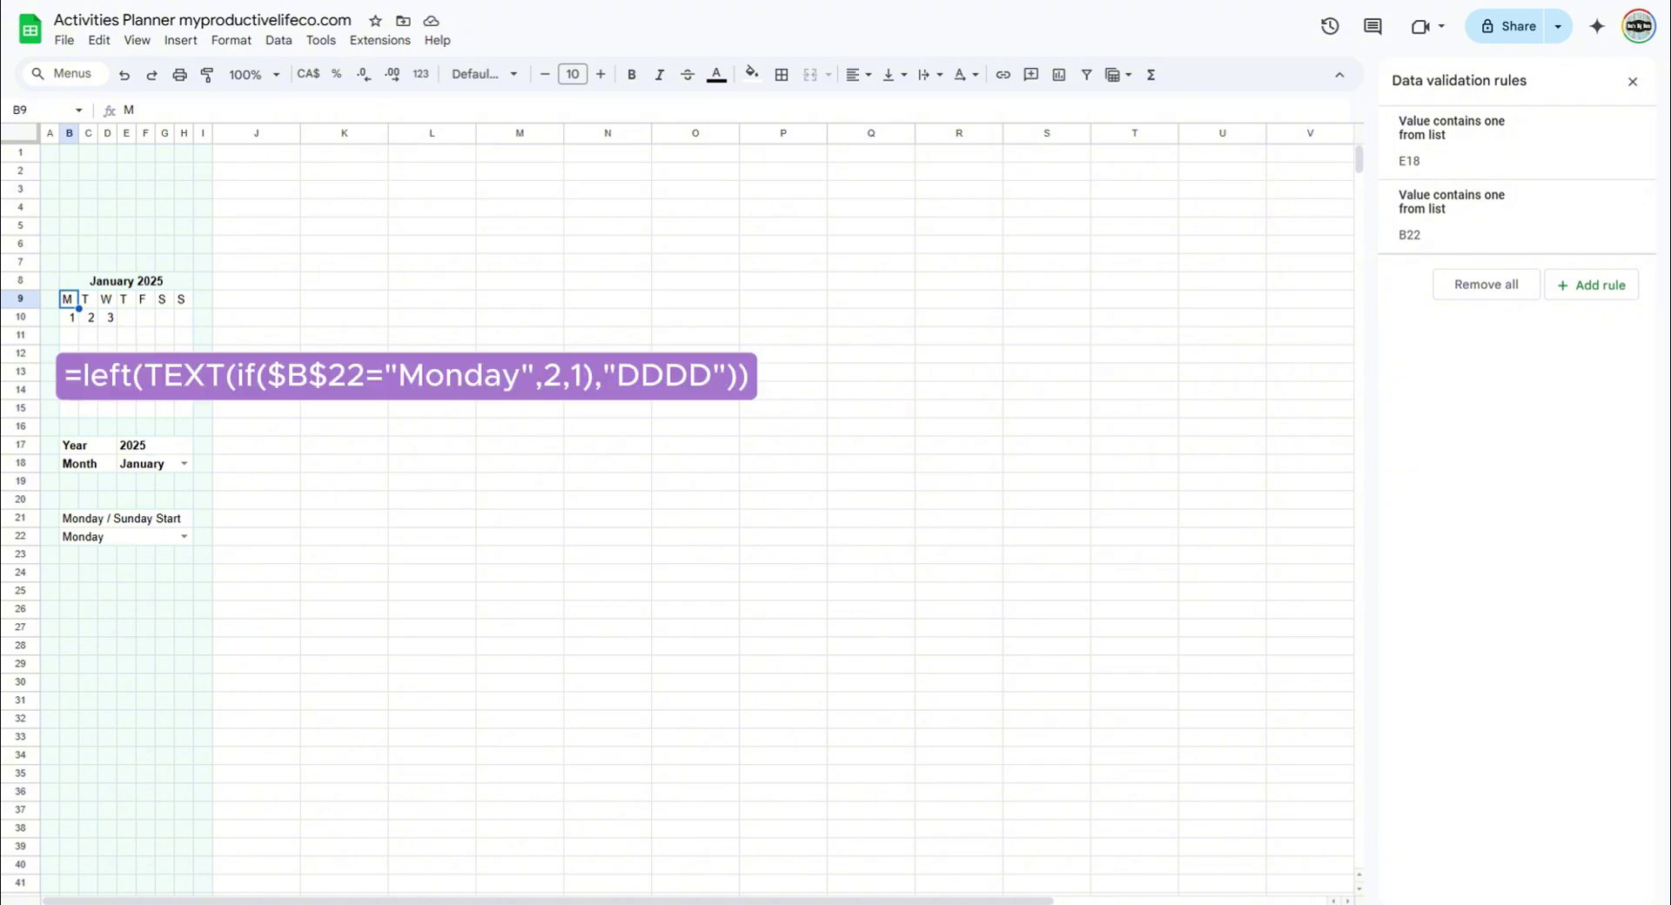
Enter =left(TEXT(if($B$22="Monday",2,1),"DDDD")) in B9 so it shows M.
{"action": "type", "text": "="}
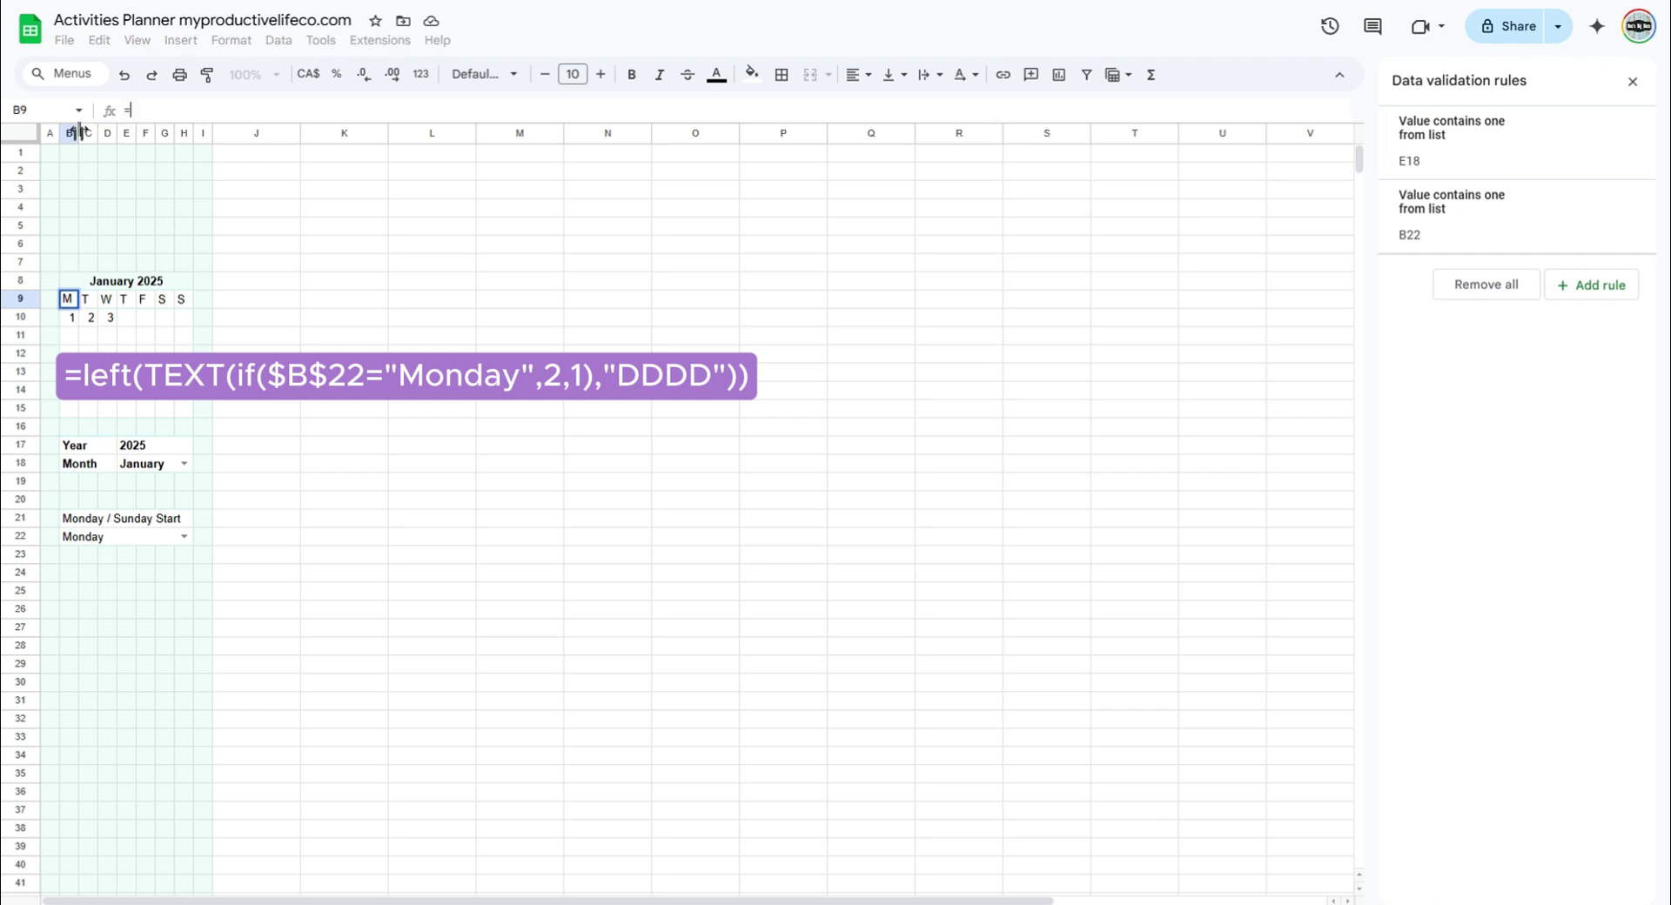
{"action": "type", "text": "left"}
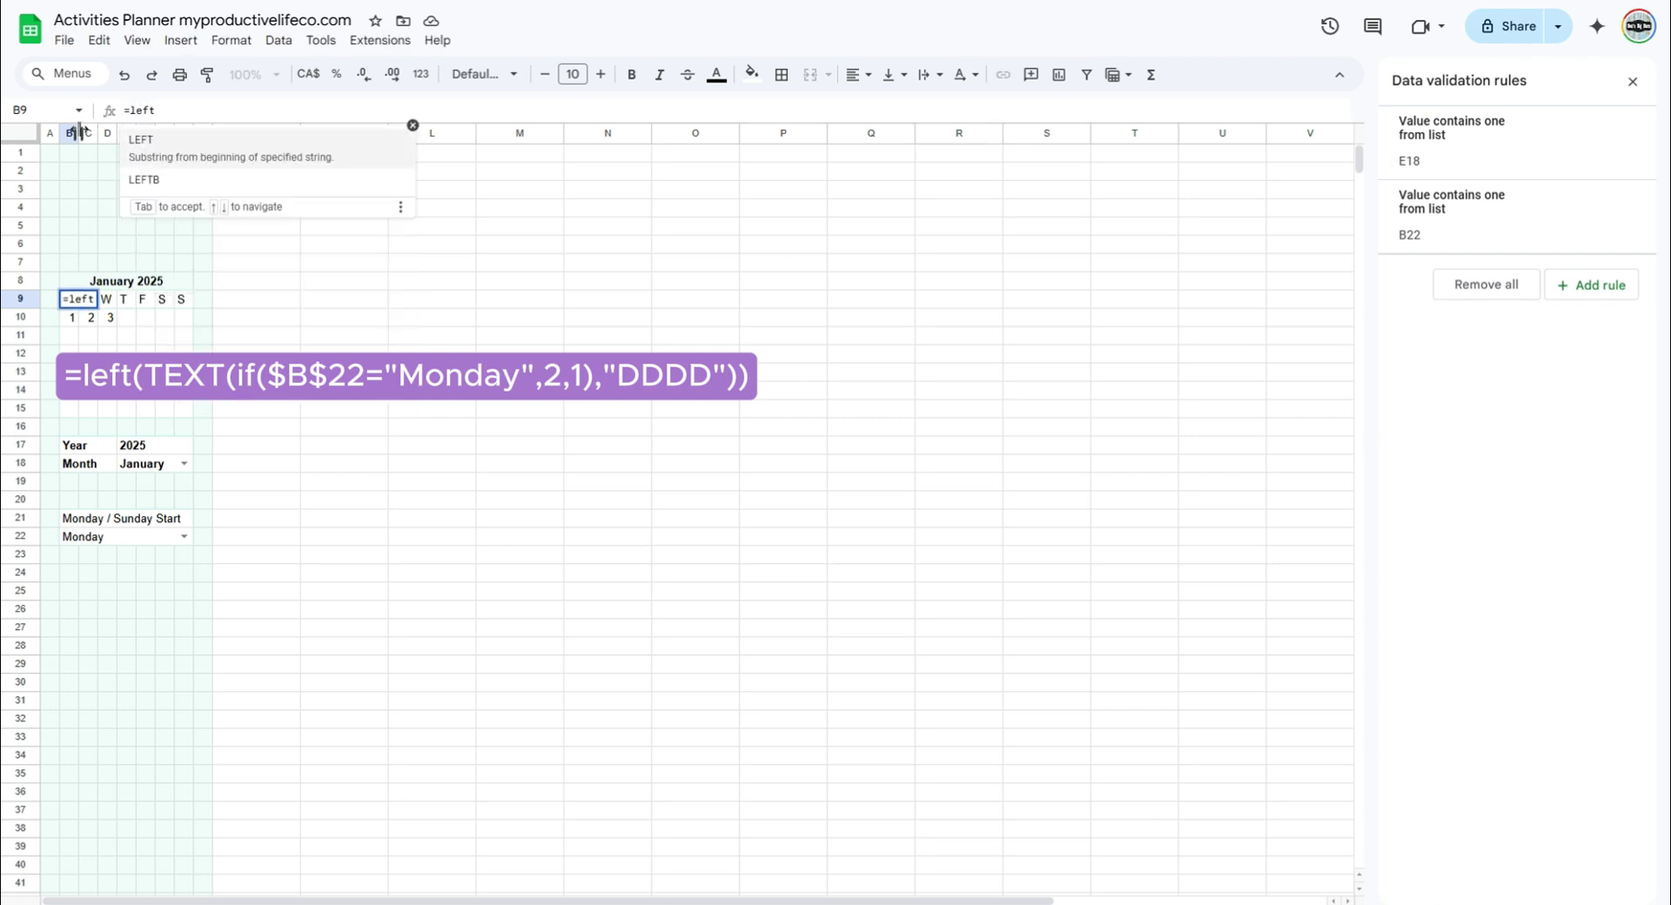
{"action": "type", "text": "(TEXT"}
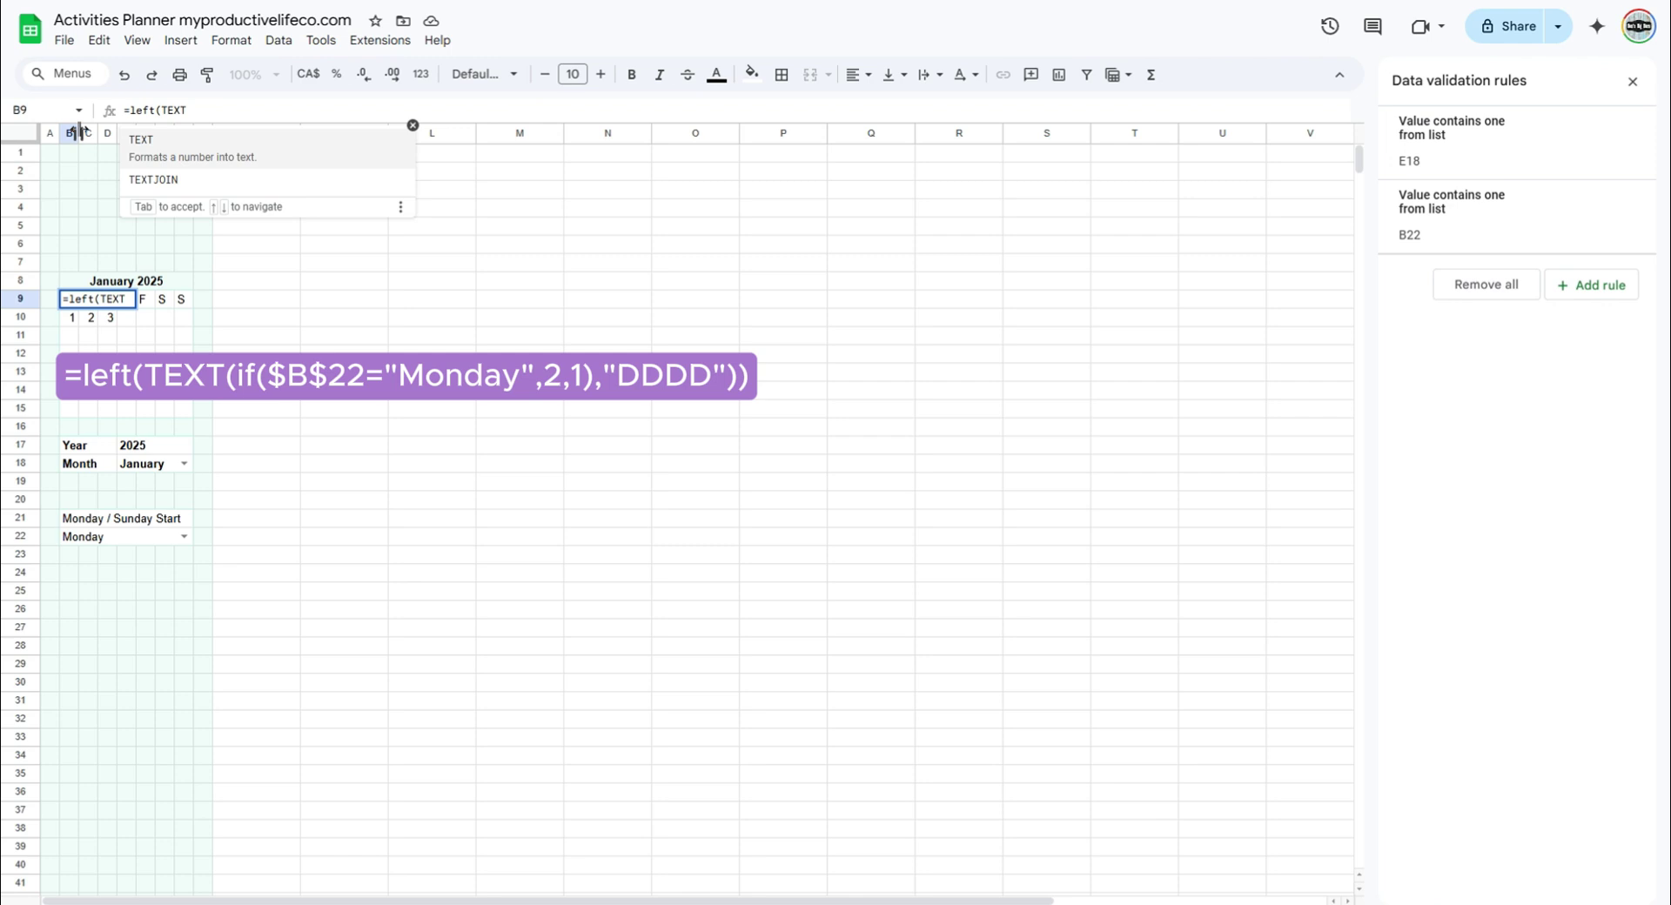
{"action": "type", "text": "(if("}
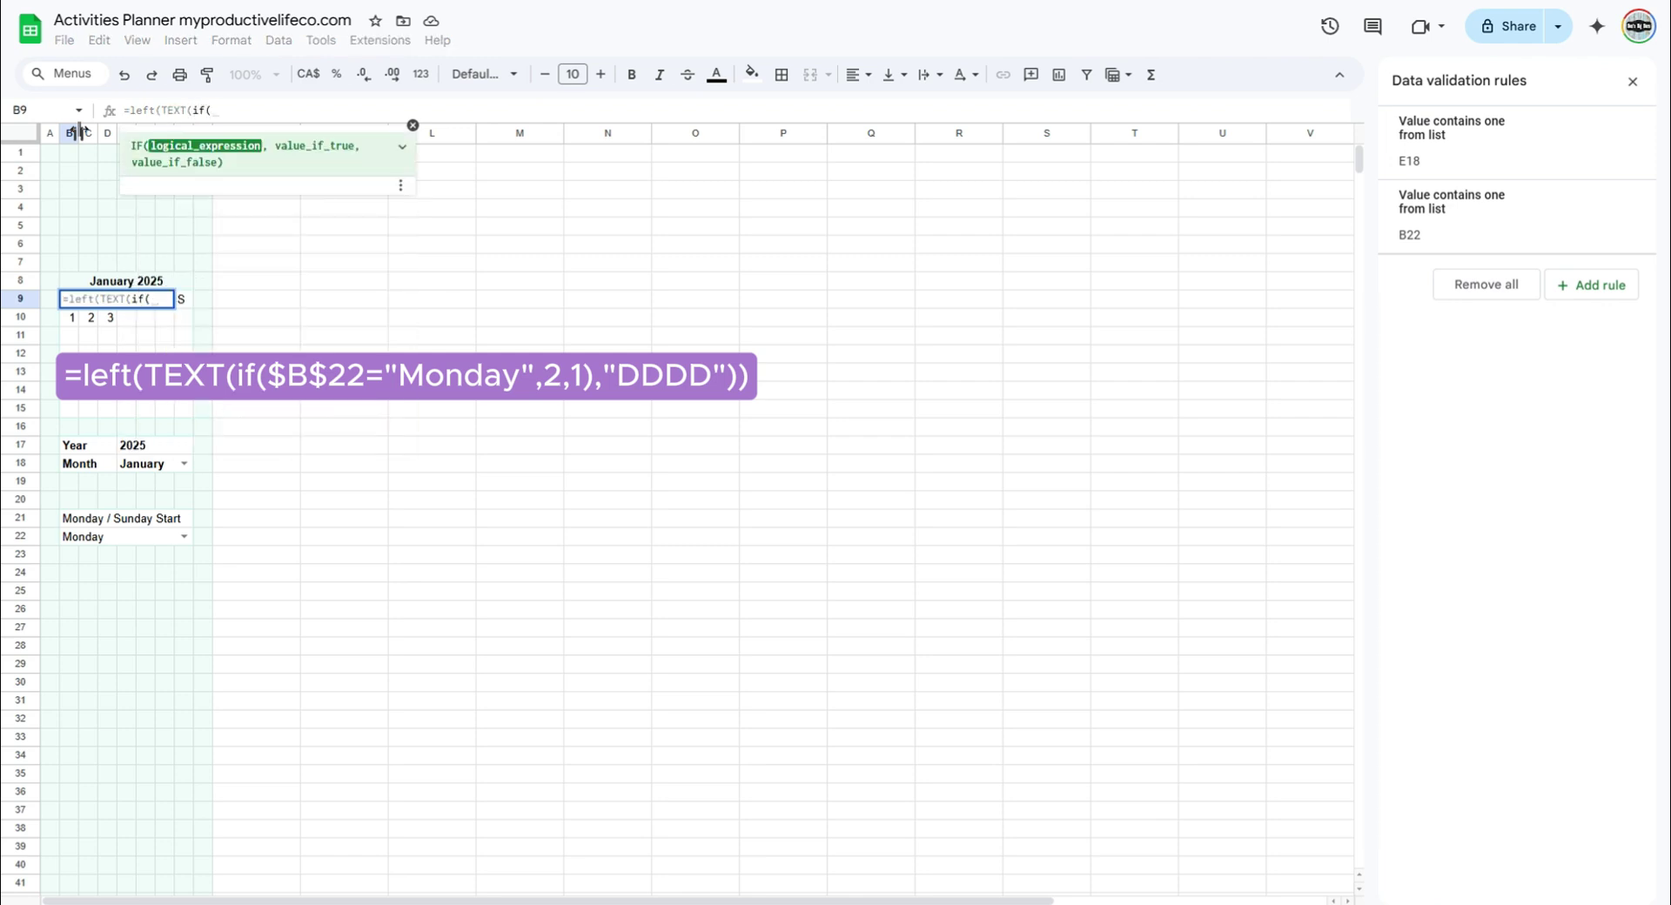
{"action": "type", "text": "$"}
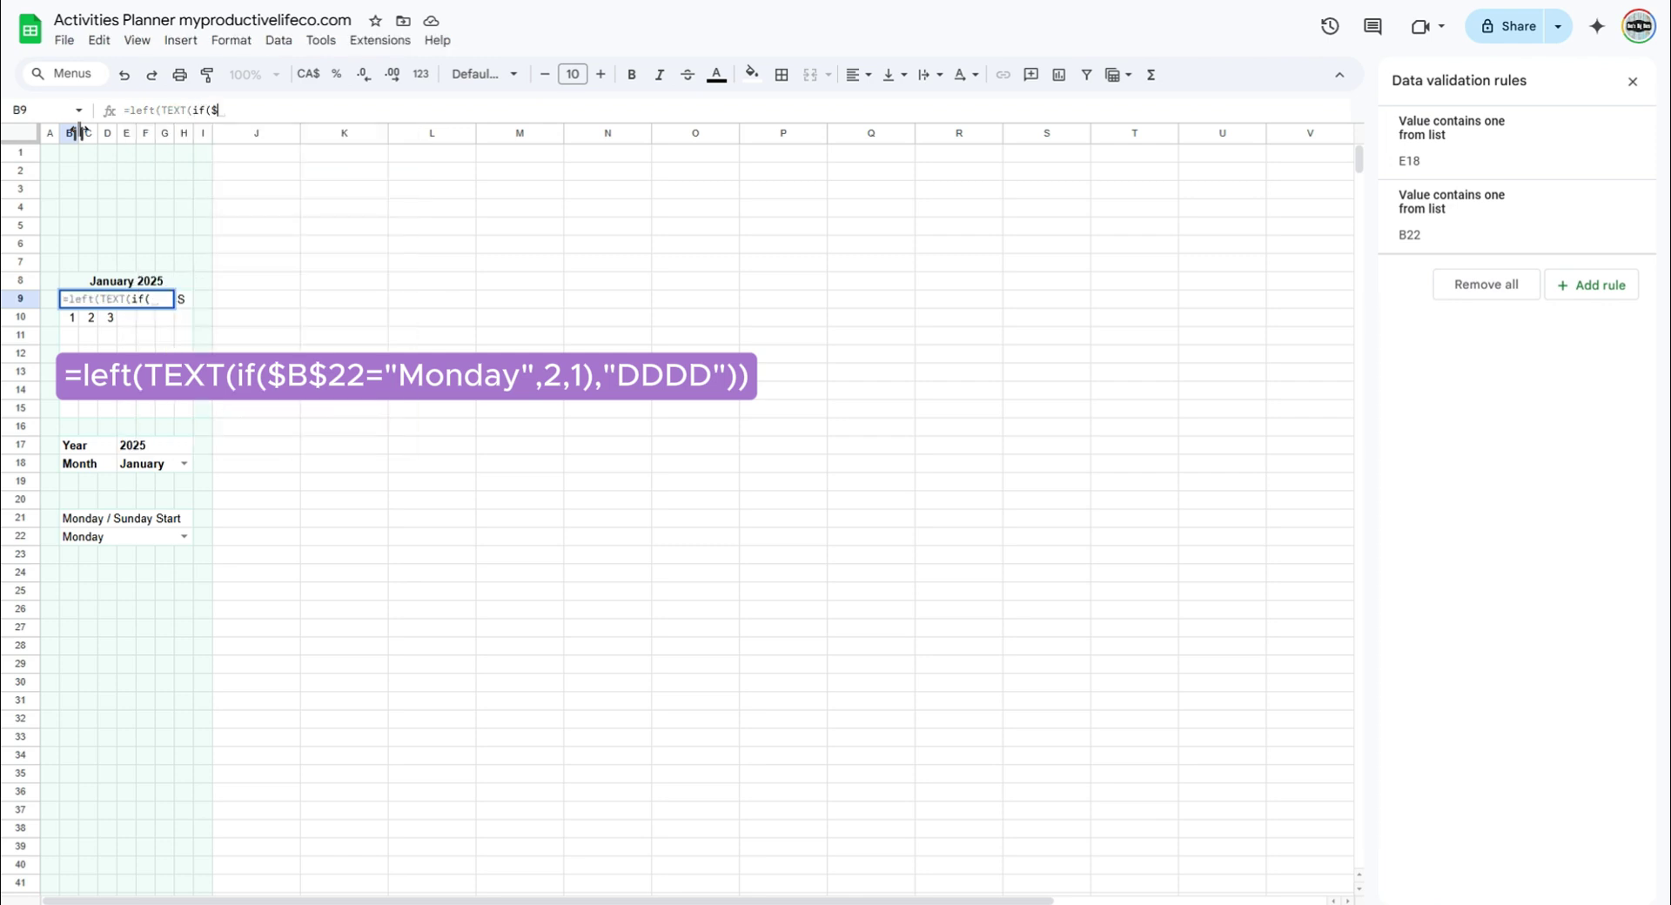
{"action": "type", "text": "B$22"}
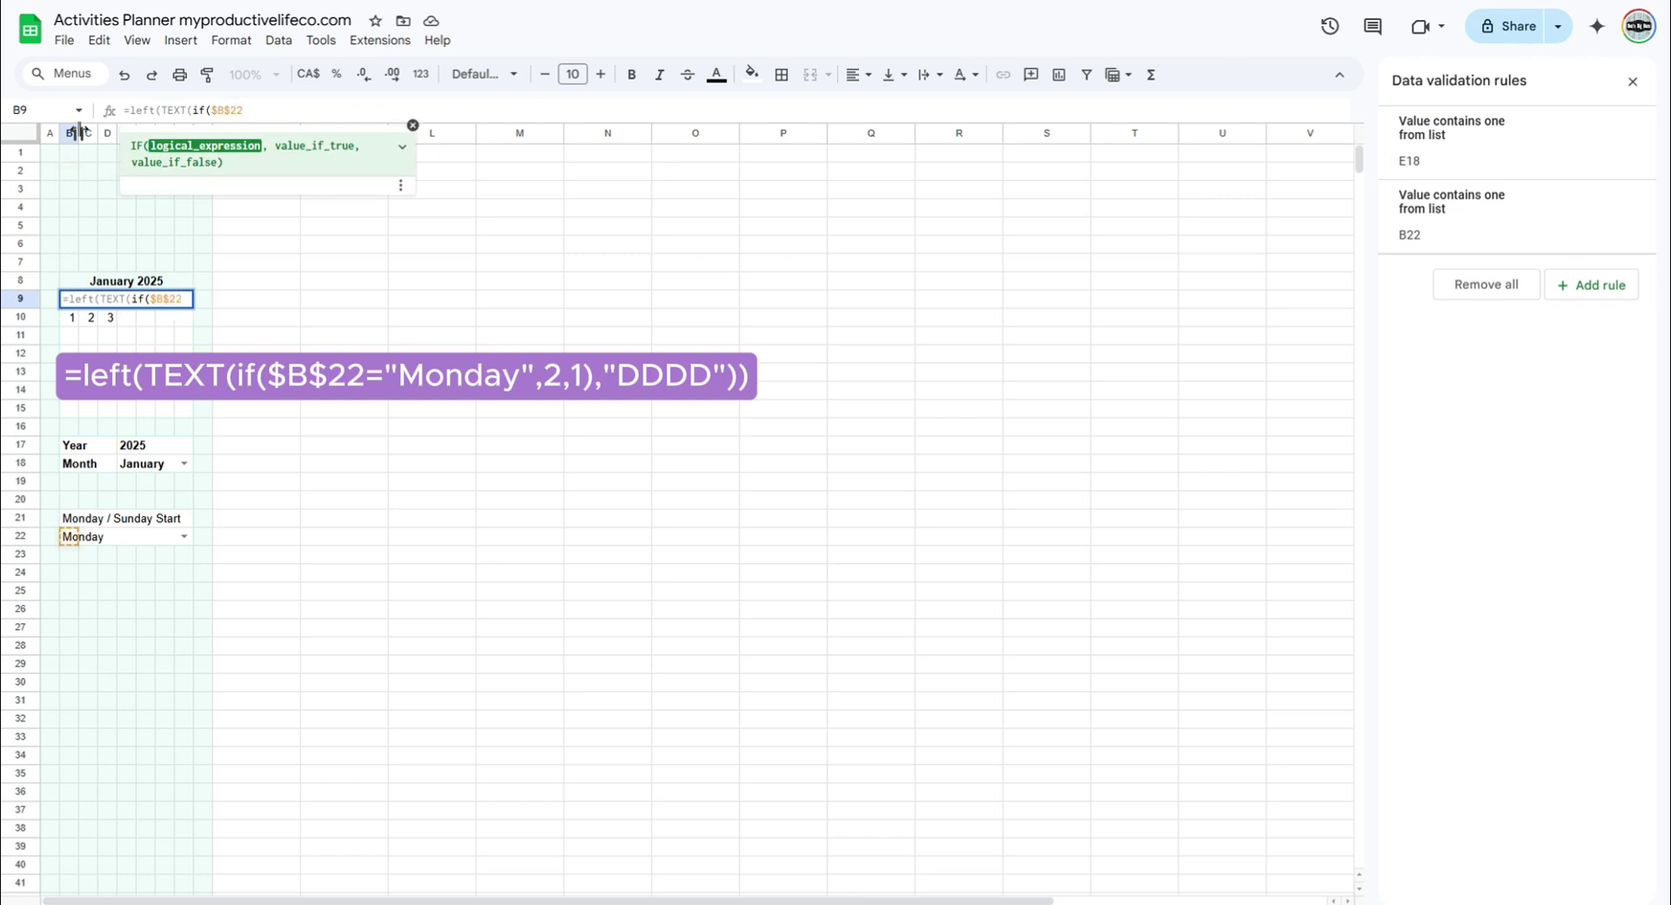
{"action": "type", "text": "=\"Monday"}
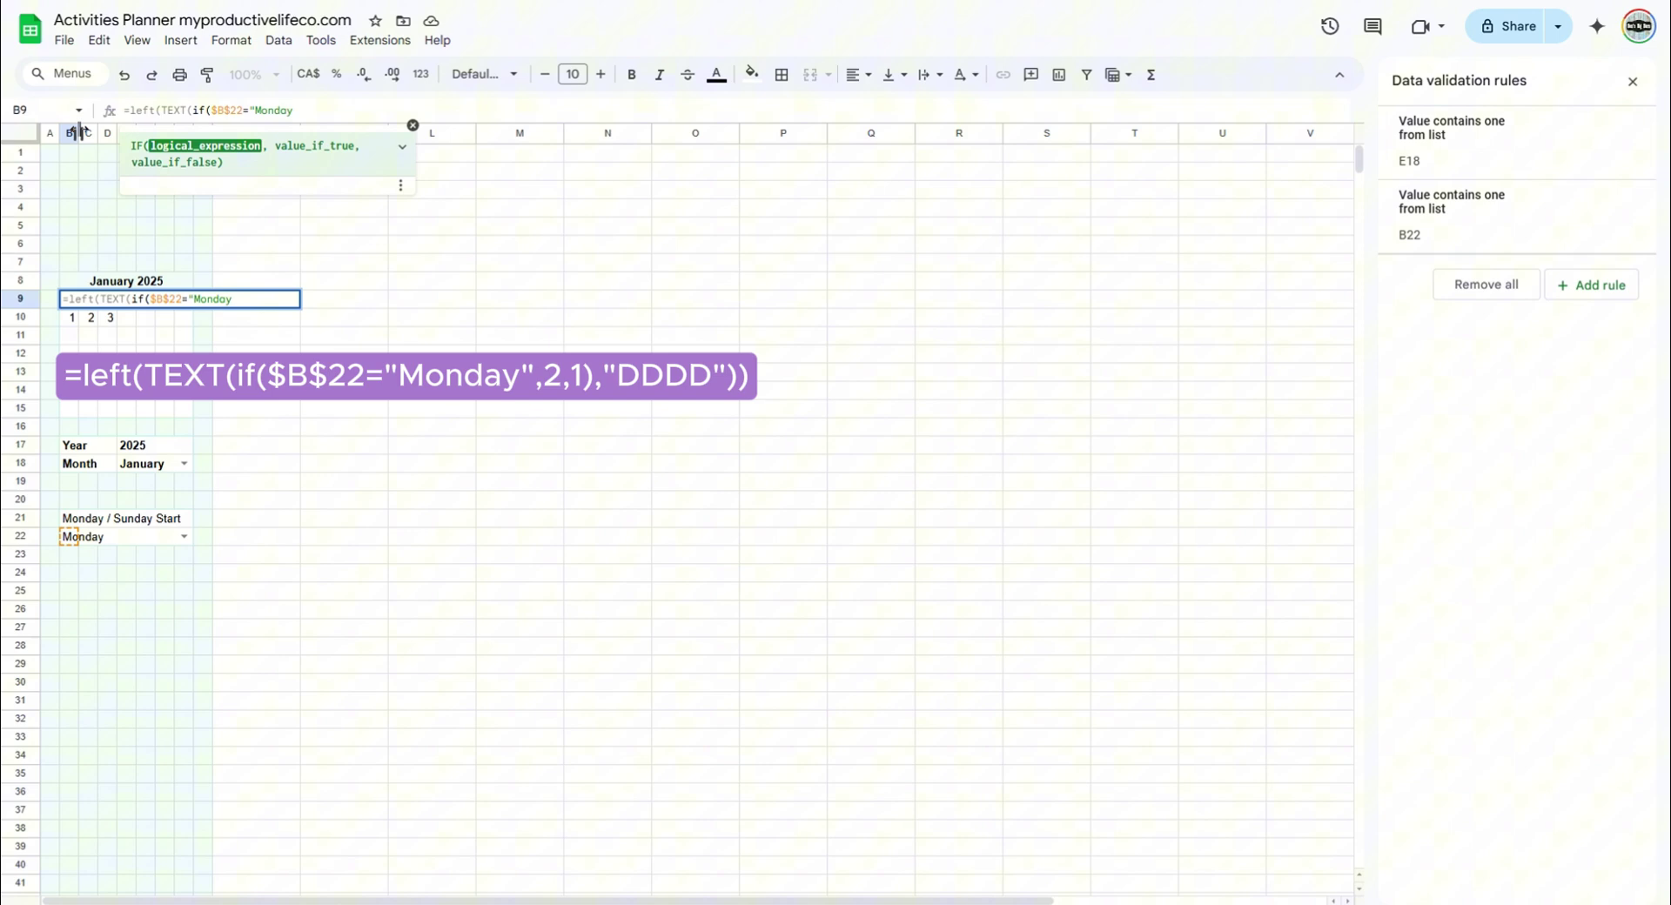
{"action": "type", "text": "\",2,"}
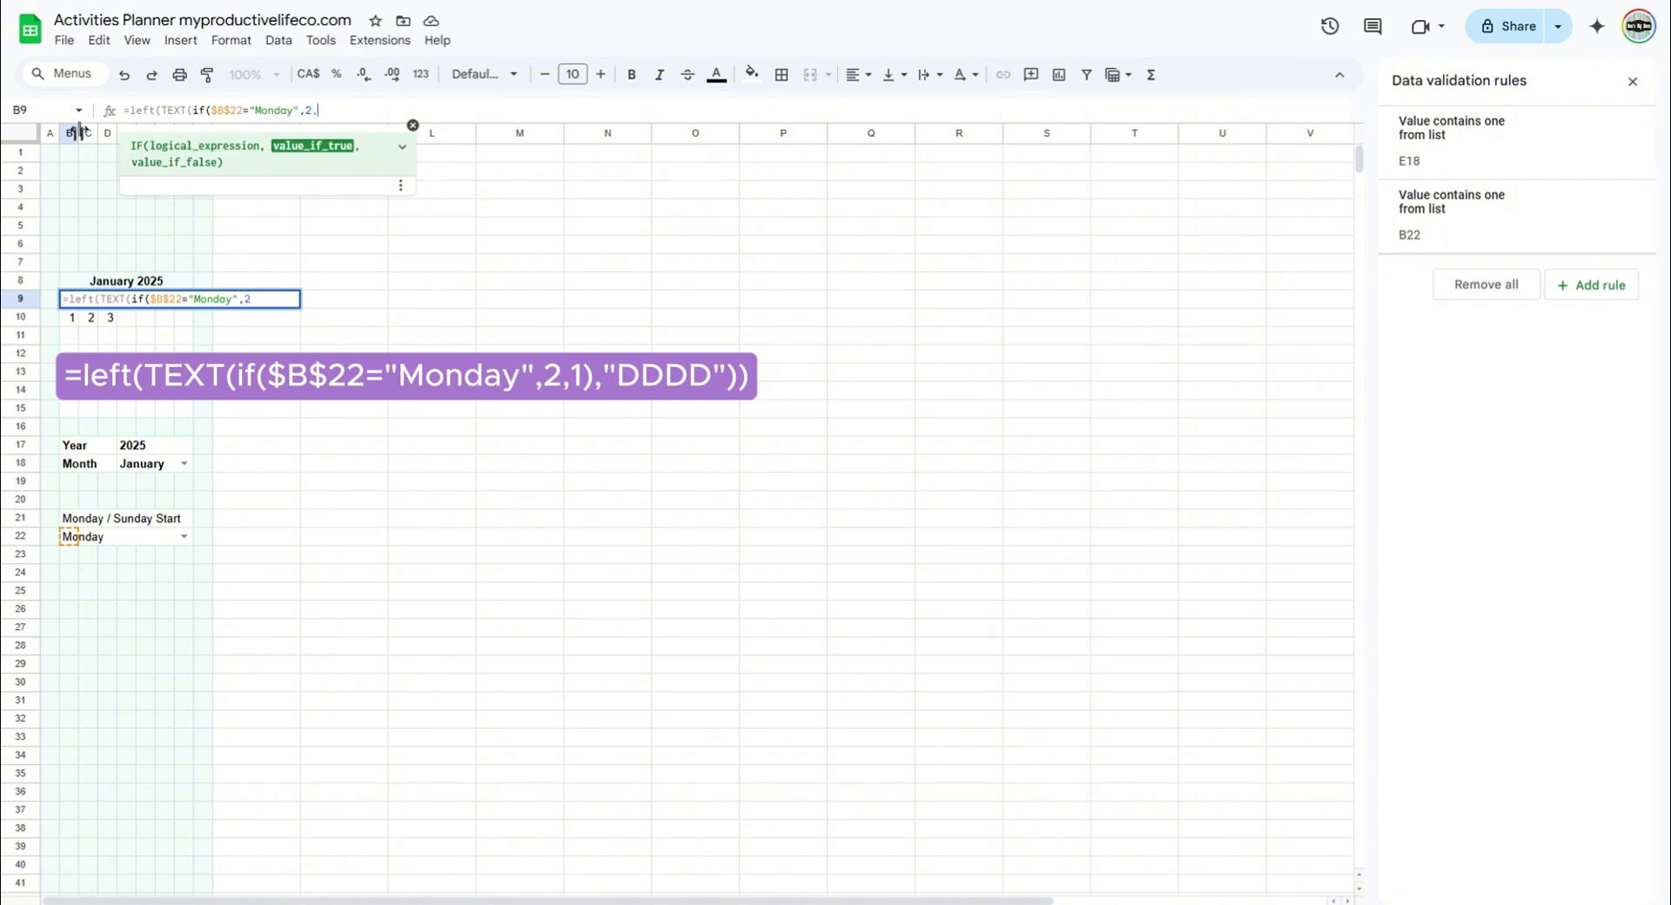
{"action": "type", "text": "1),"}
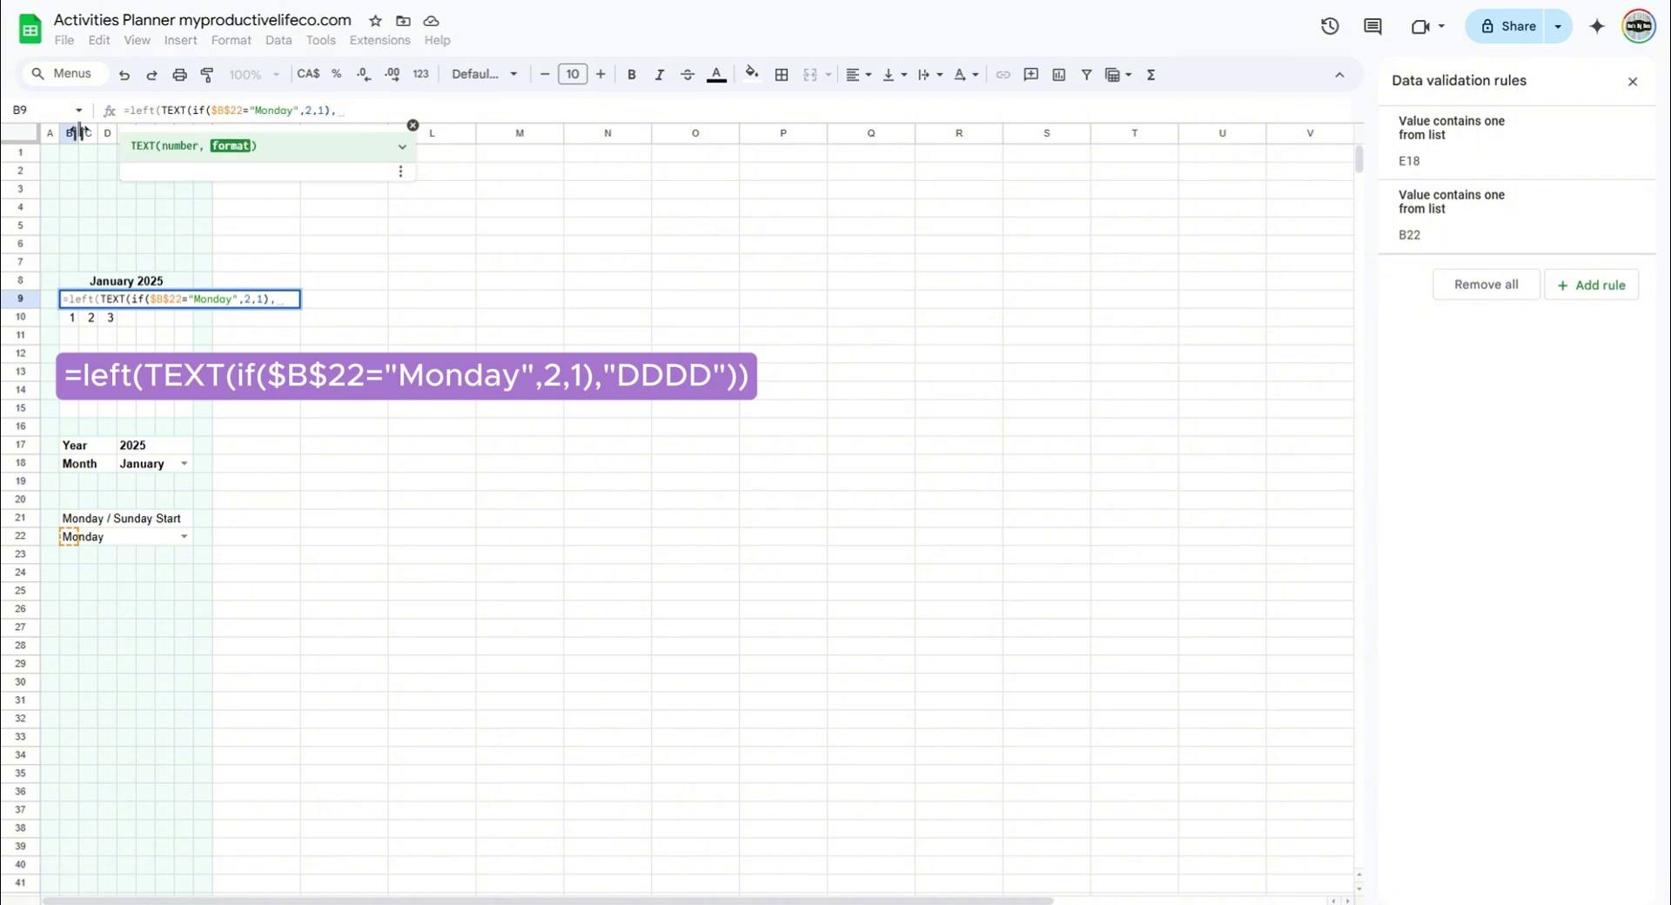
{"action": "type", "text": "\"DDDD\""}
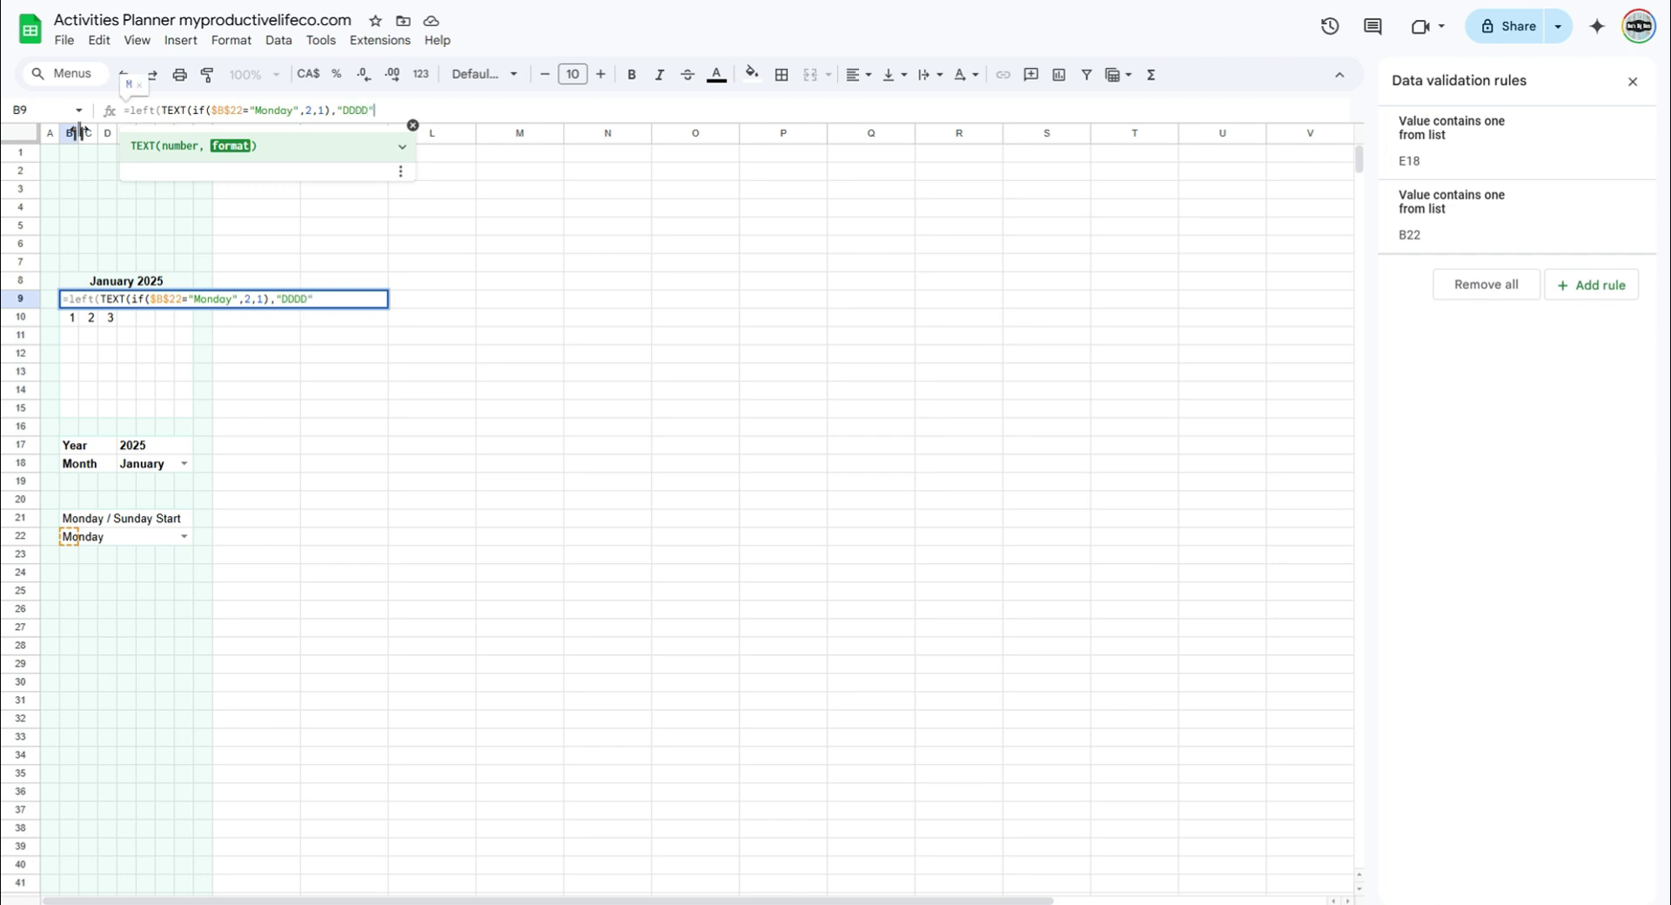
{"action": "type", "text": "))"}
{"action": "key", "text": "Return"}
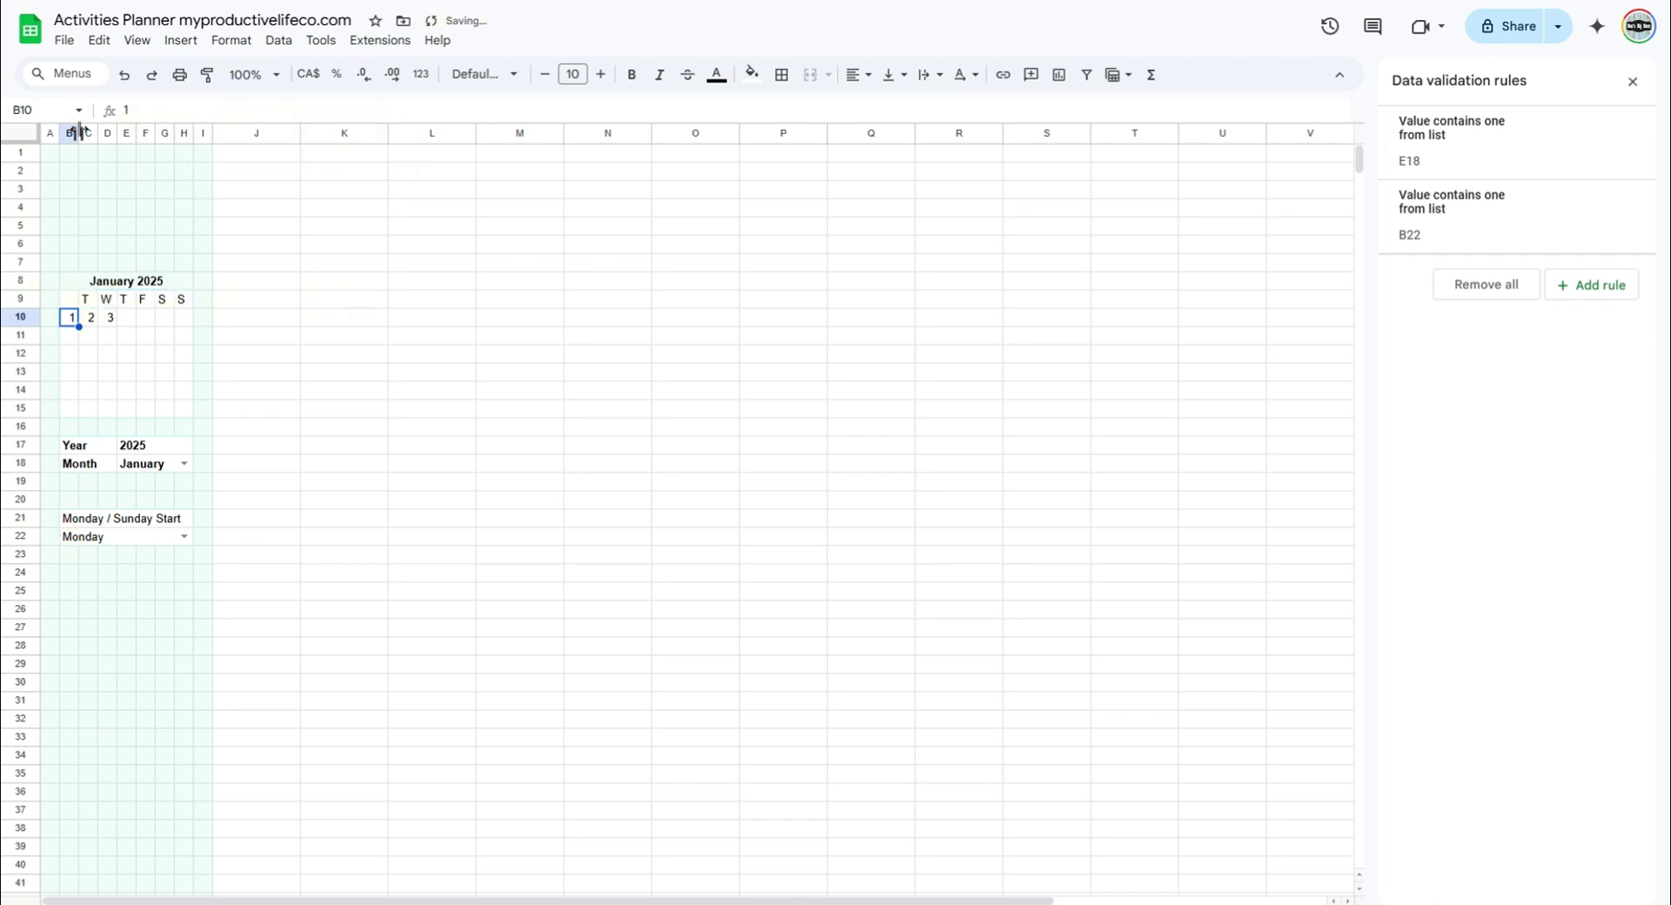
{"action": "key", "text": "Up"}
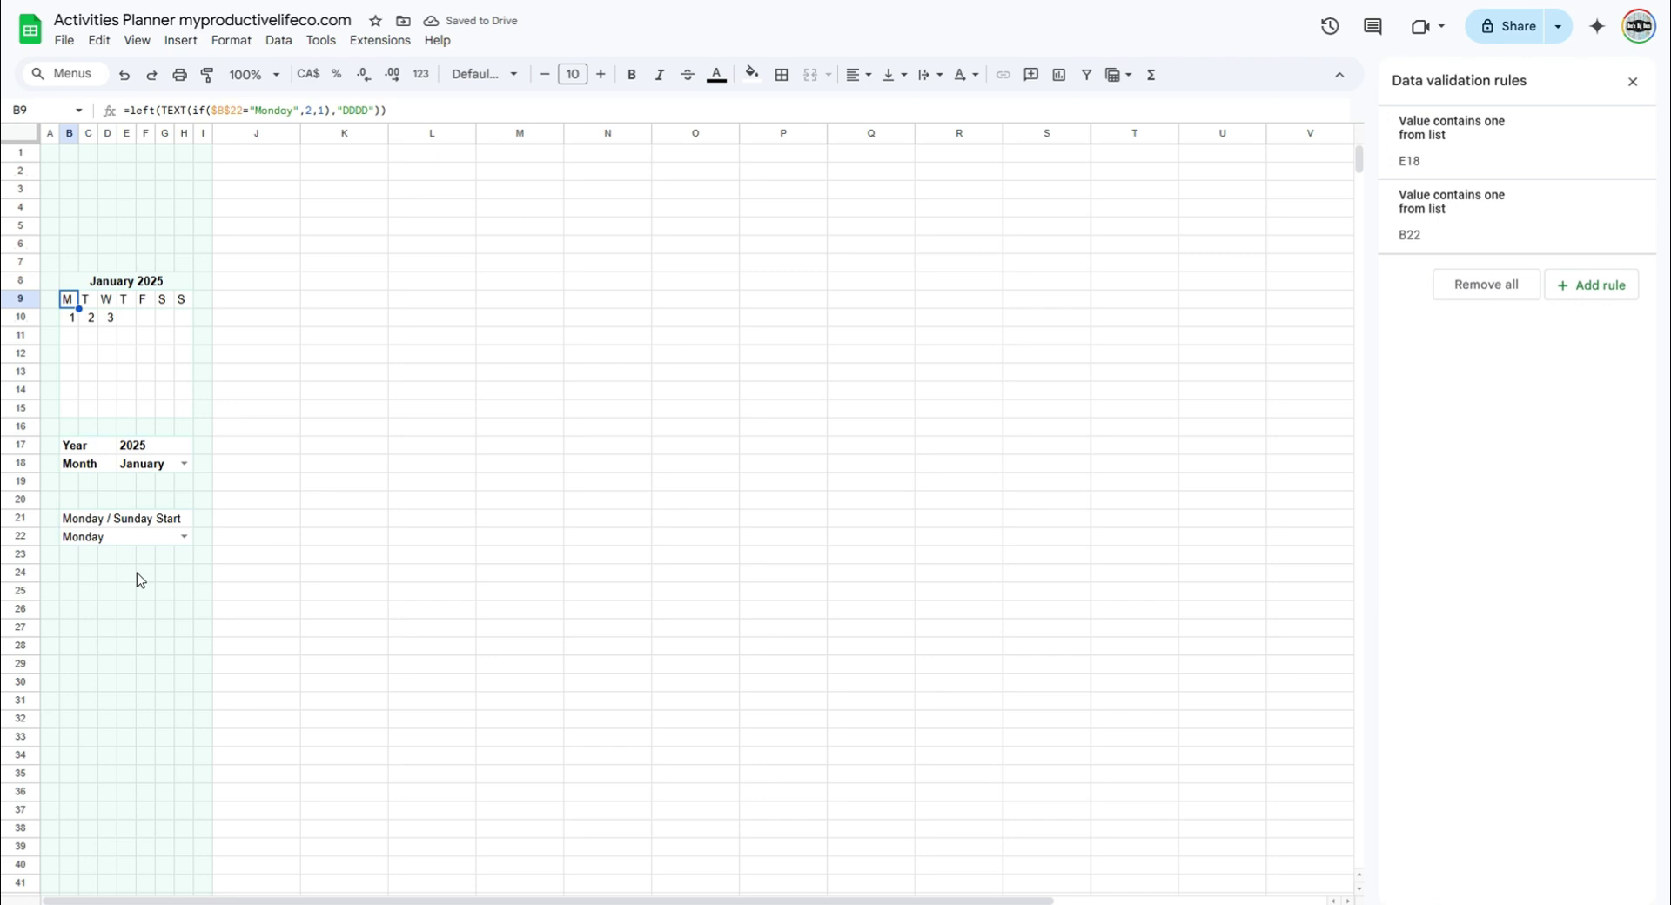
{"action": "left_click", "coordinate": [183, 537]}
{"action": "left_click", "coordinate": [161, 582]}
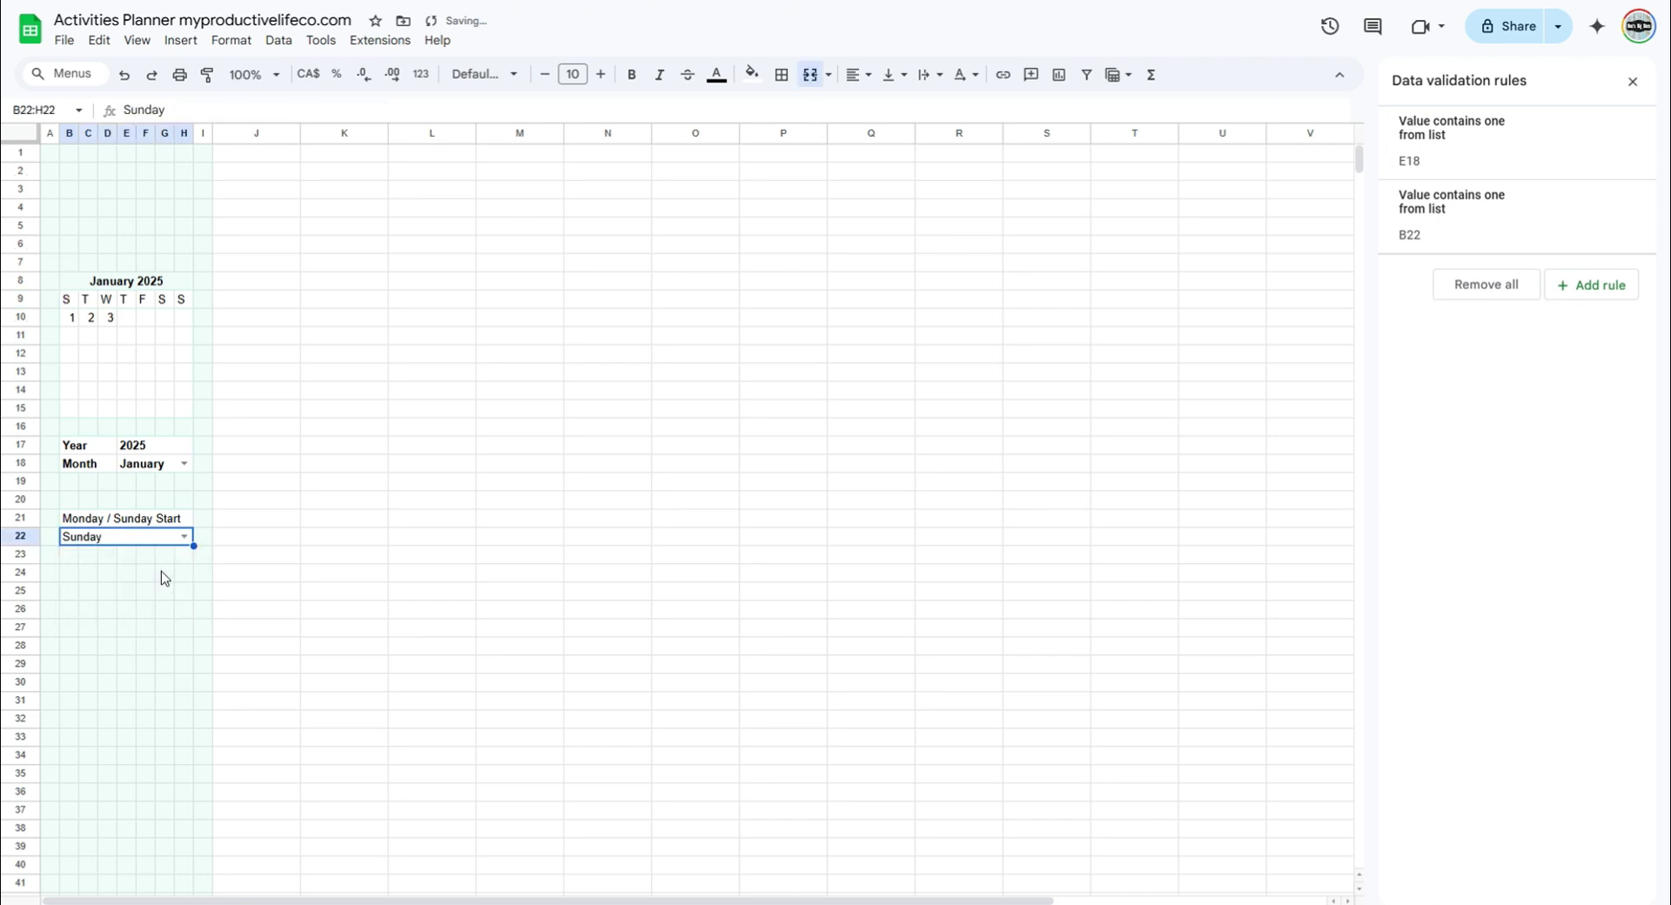
{"action": "left_click", "coordinate": [182, 537]}
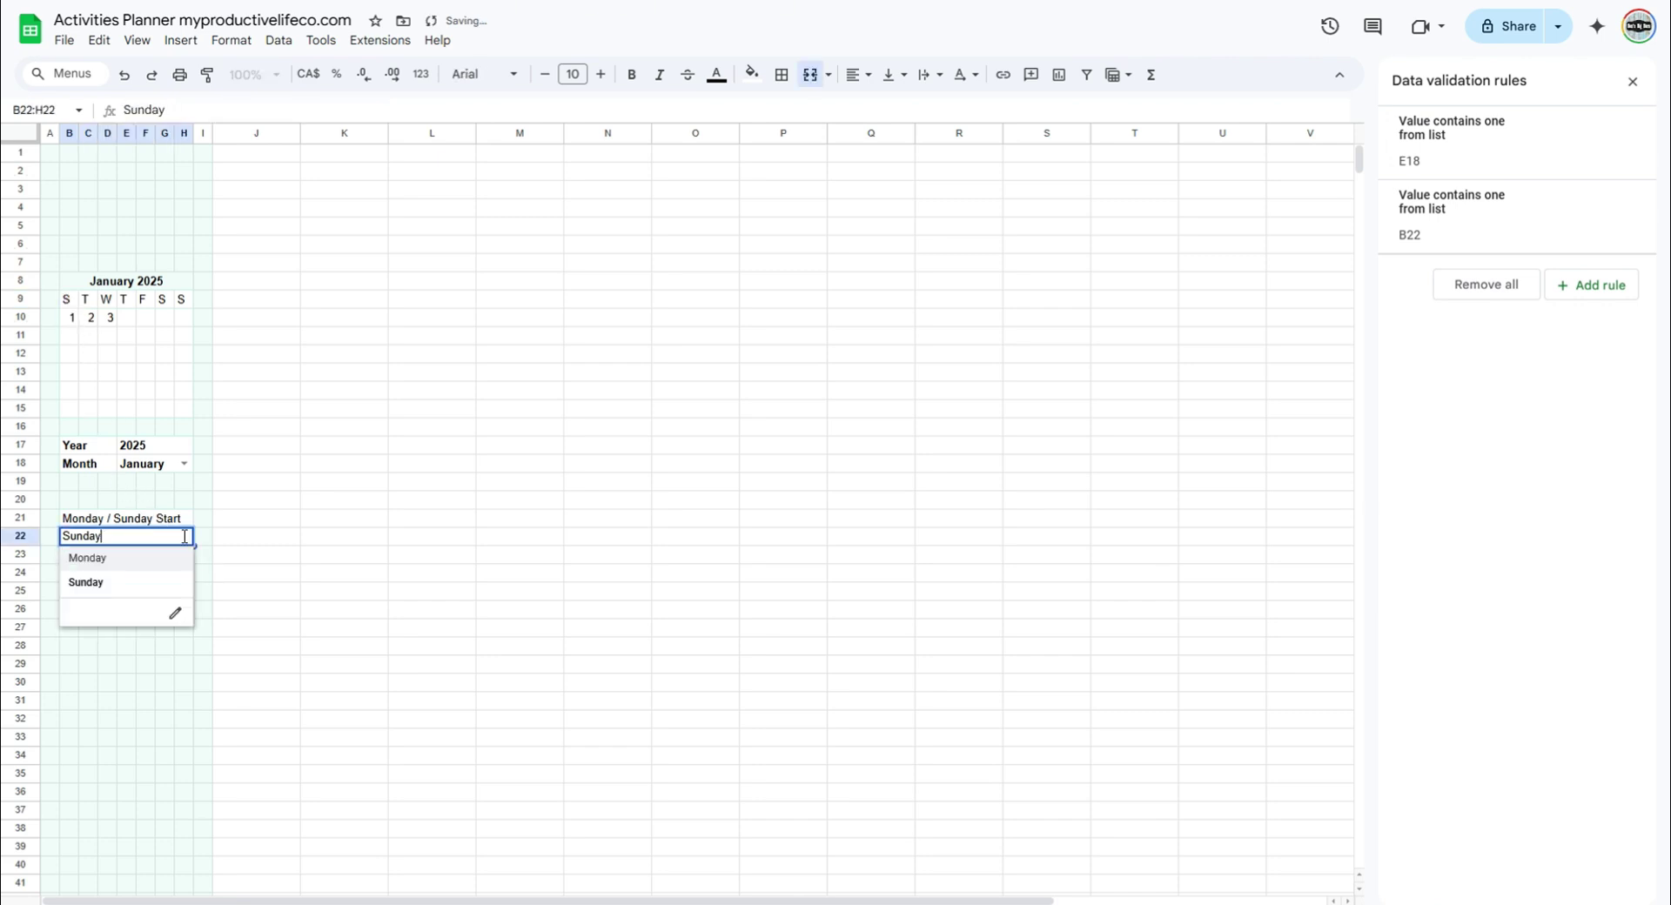
{"action": "left_click", "coordinate": [148, 557]}
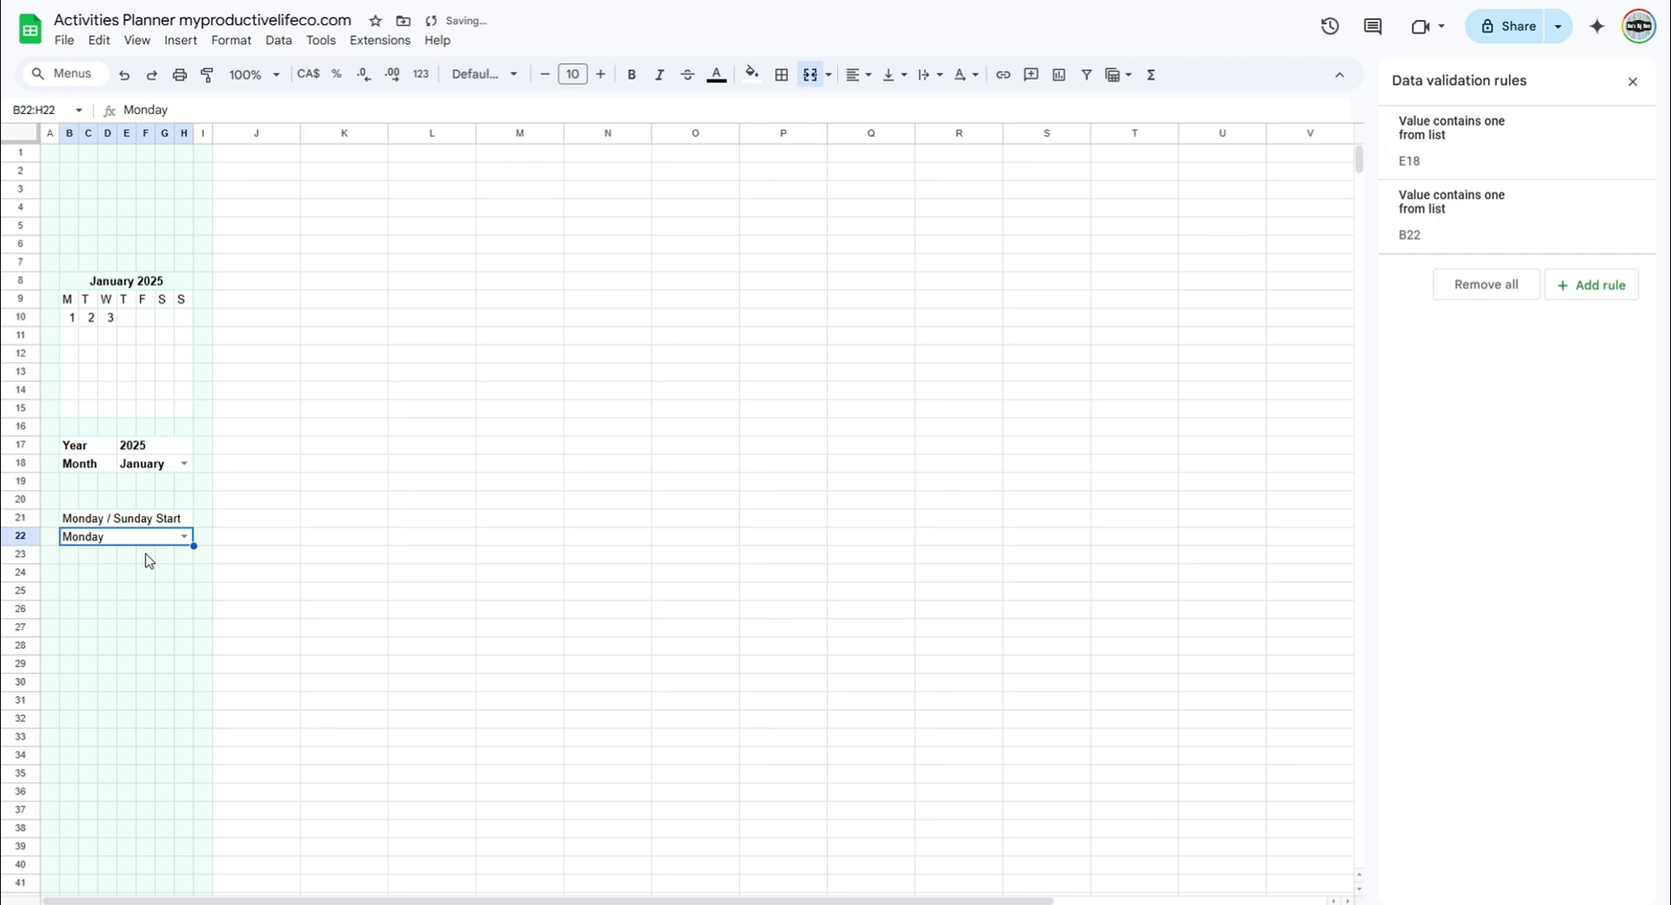
{"action": "left_click", "coordinate": [86, 303]}
{"action": "left_click", "coordinate": [71, 303]}
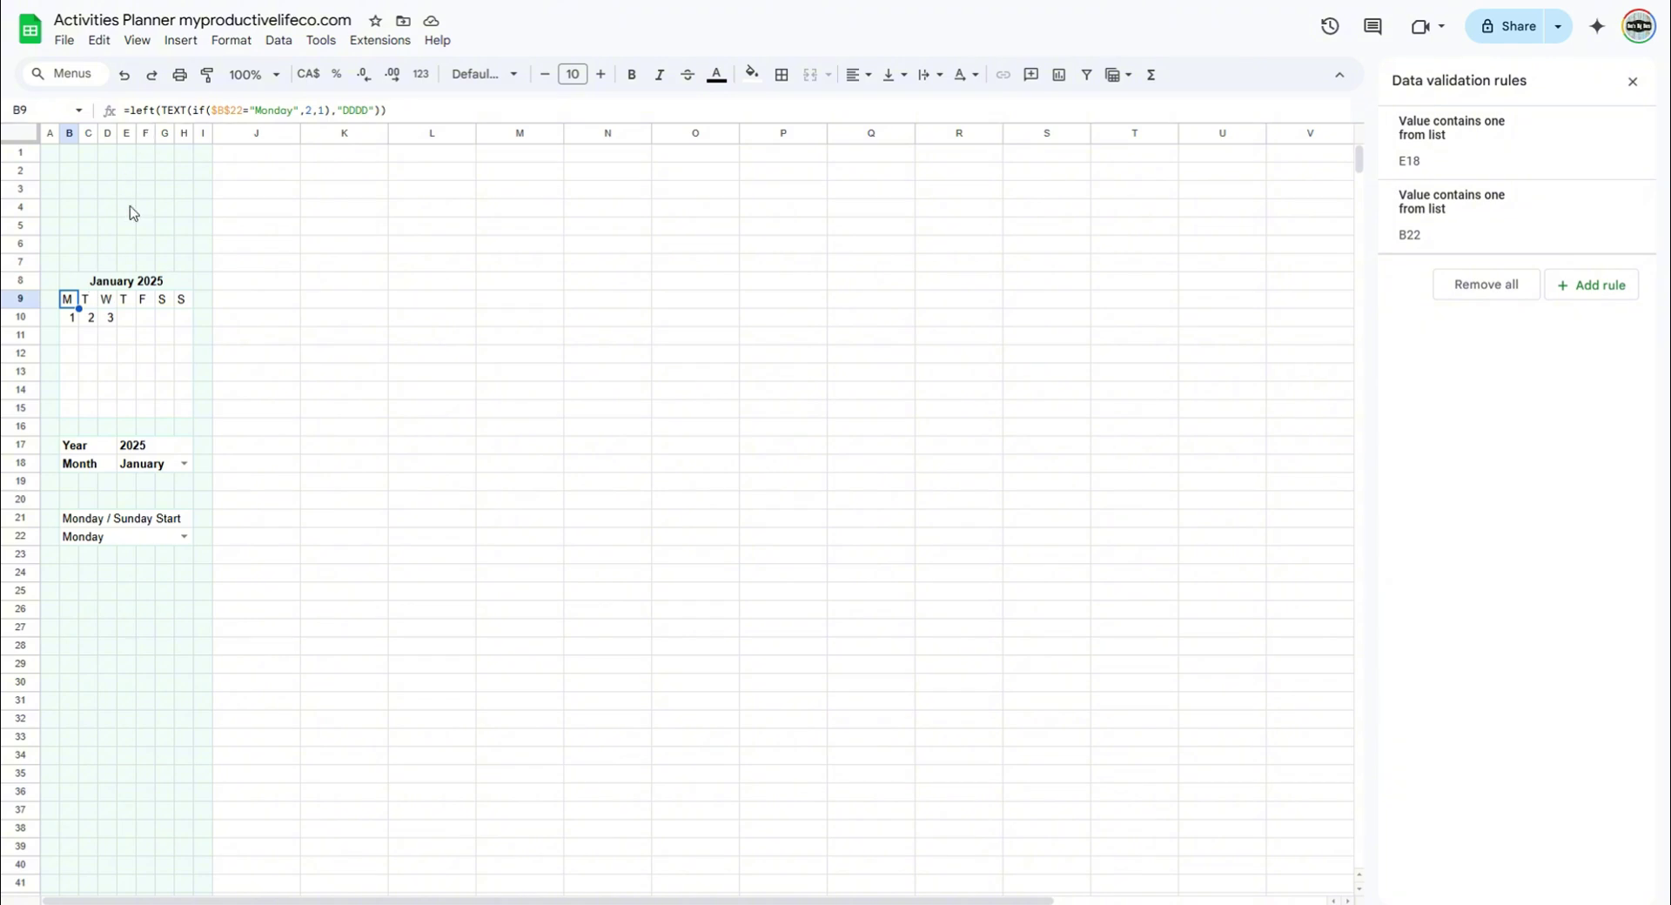
Paste B9's formula into C9, wrapping the IF in weekday(...)+1 to show the next day's initial.
{"action": "left_click", "coordinate": [87, 303]}
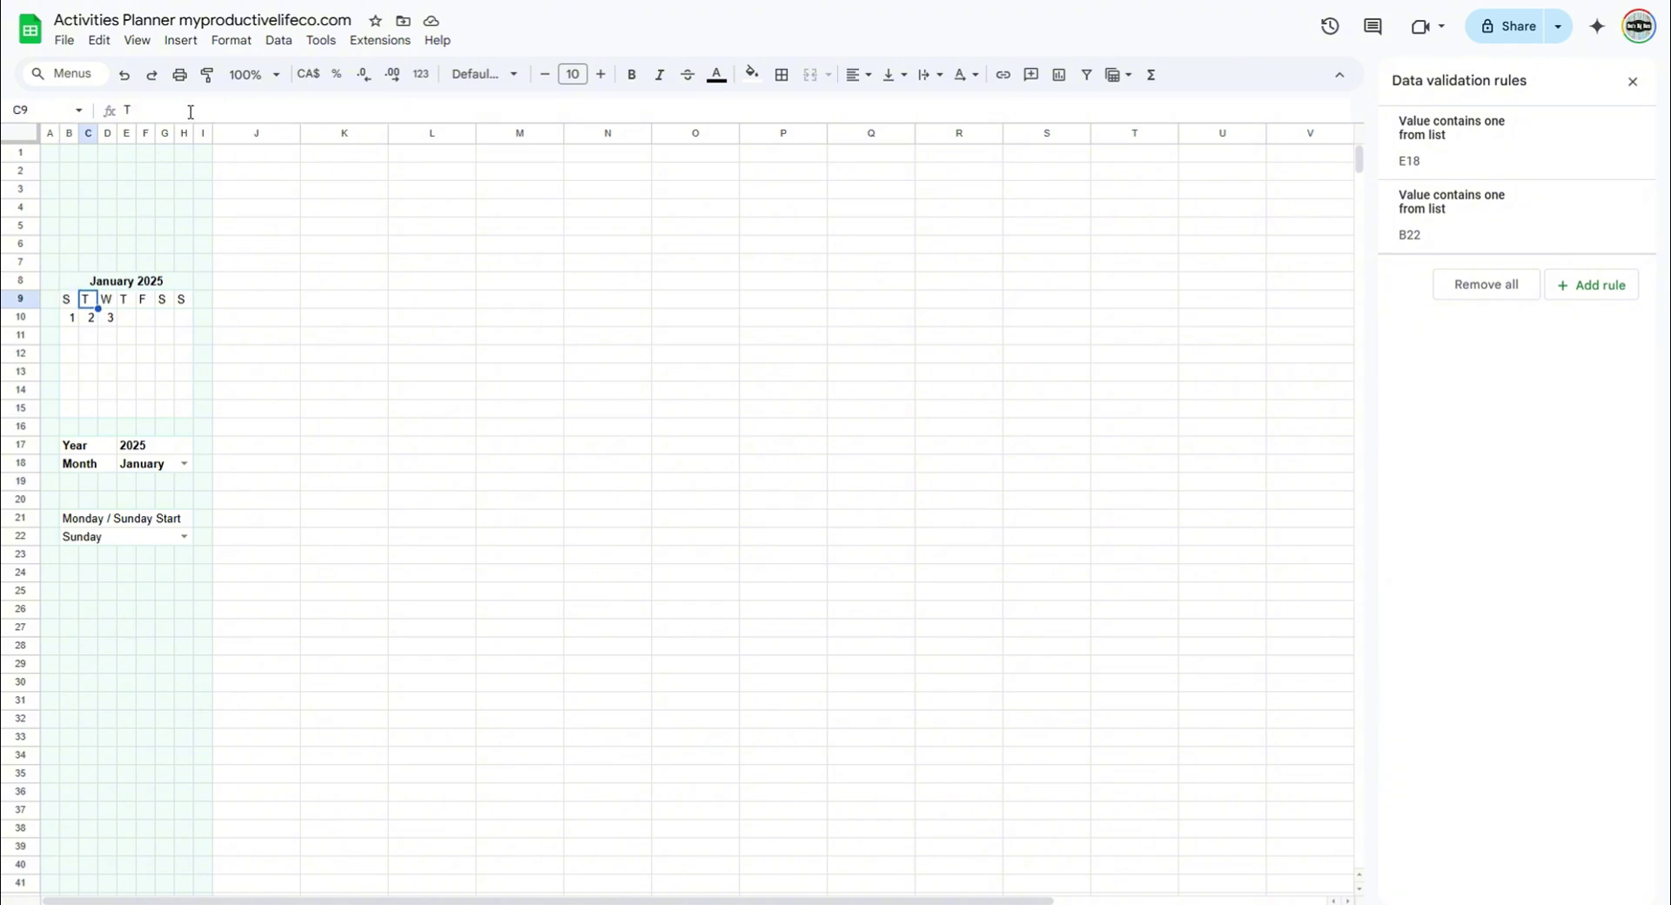
{"action": "left_click_drag", "start_coordinate": [190, 112], "coordinate": [105, 120]}
{"action": "type", "text": "=left(TEXT(if($B$22=\"Monday\",2,1),\"DDDD\"))"}
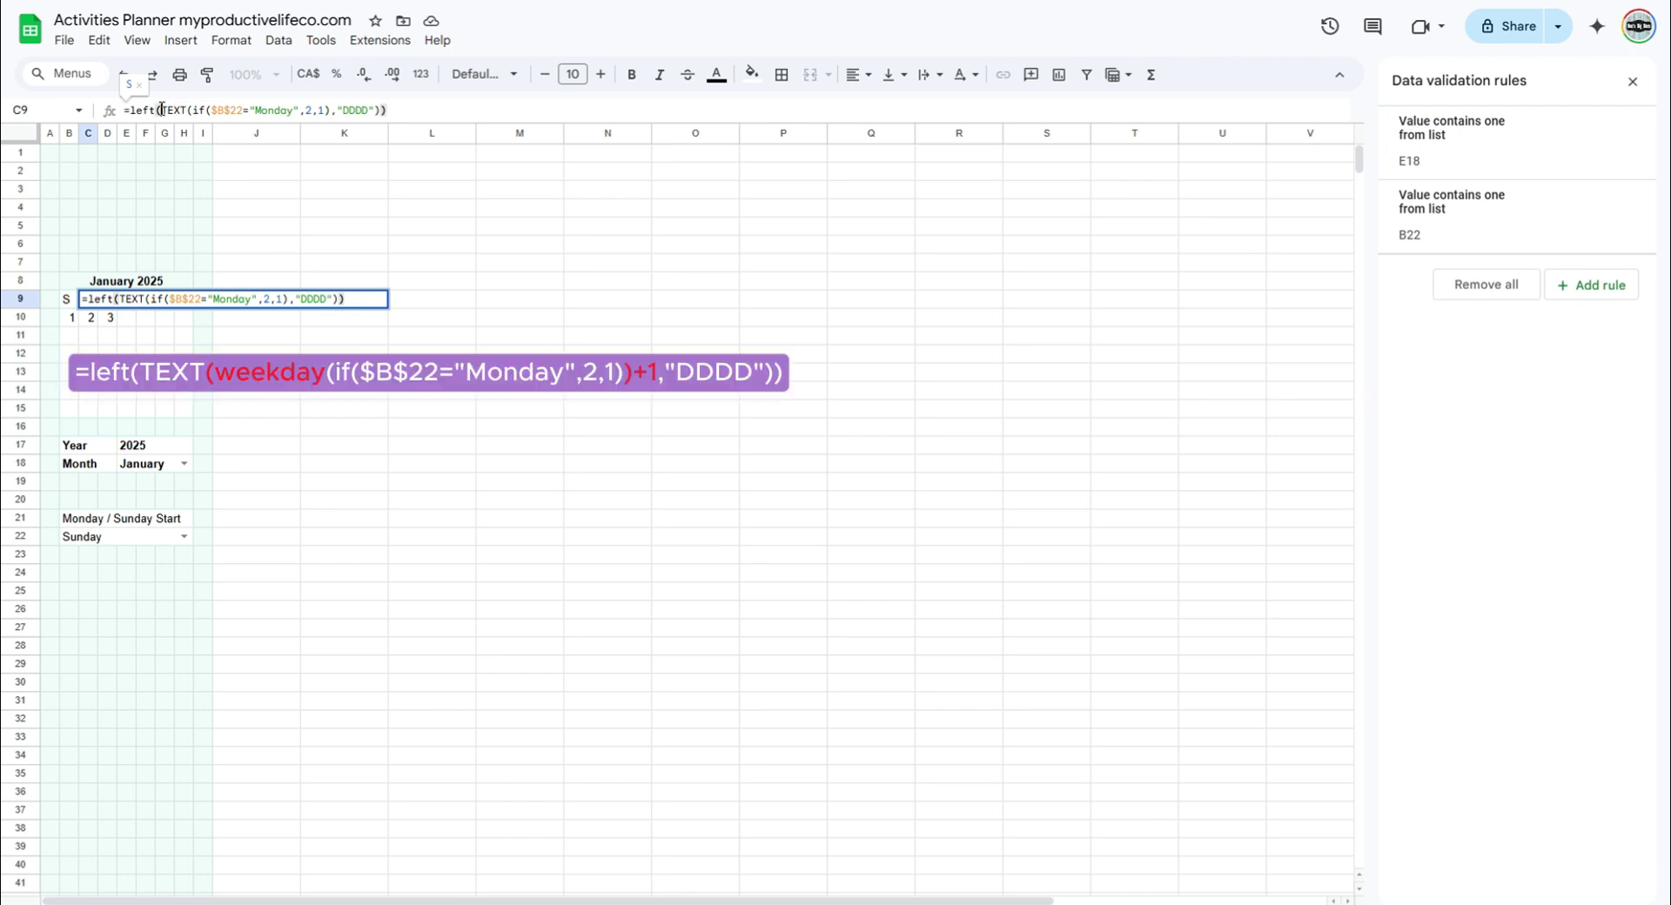
{"action": "left_click", "coordinate": [162, 109]}
{"action": "left_click", "coordinate": [198, 110]}
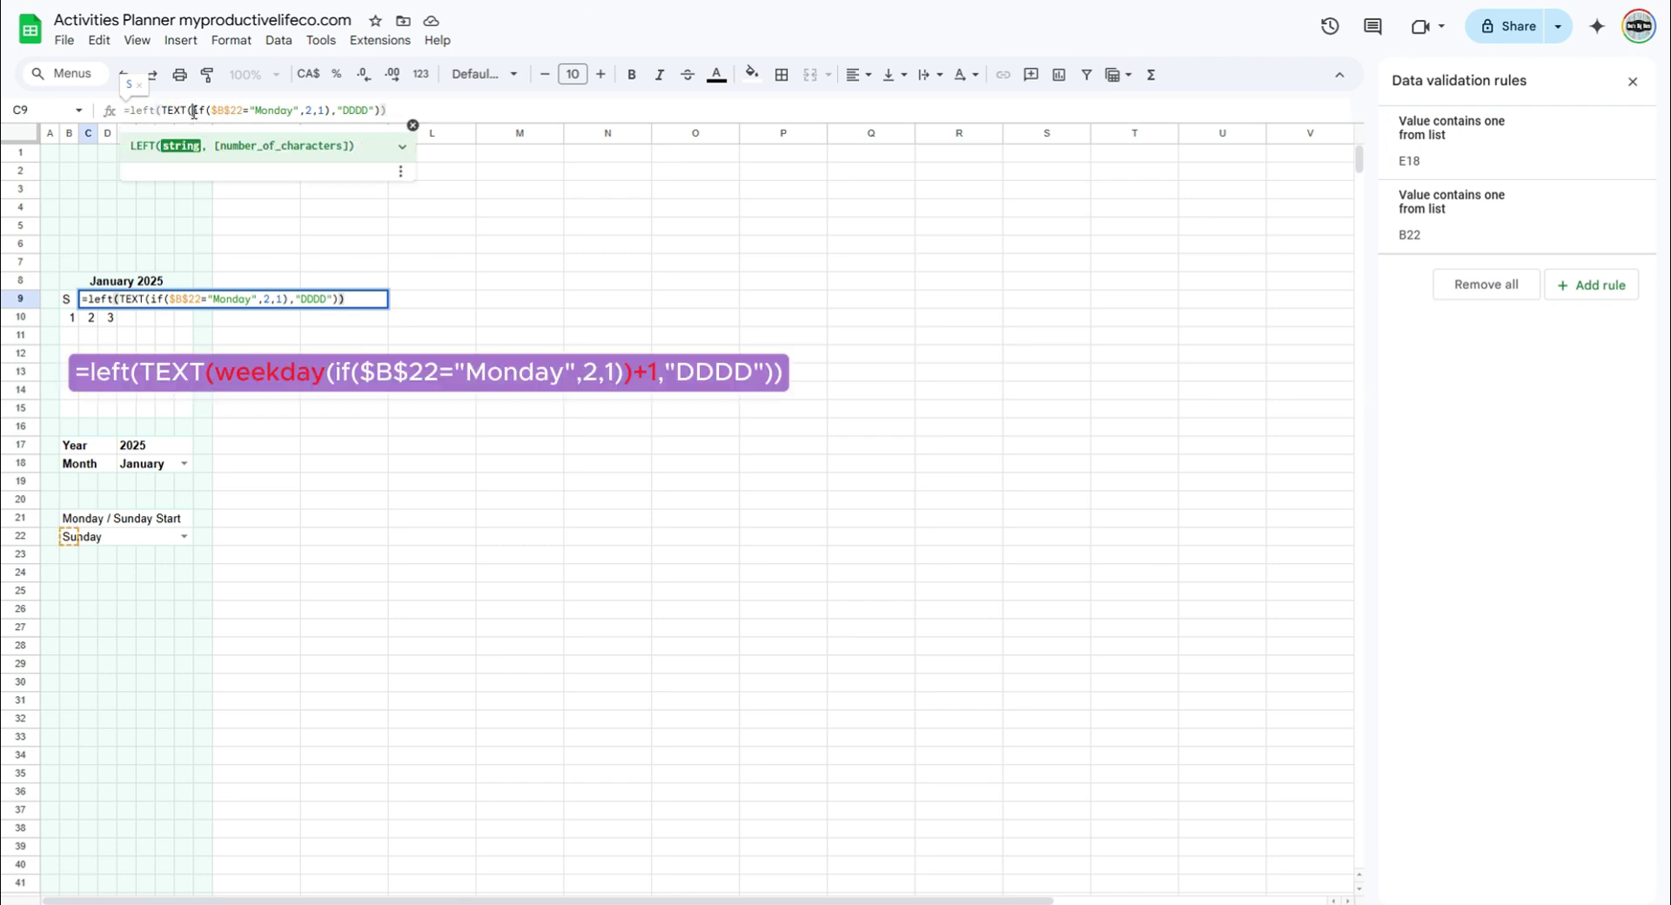
{"action": "type", "text": "weekday"}
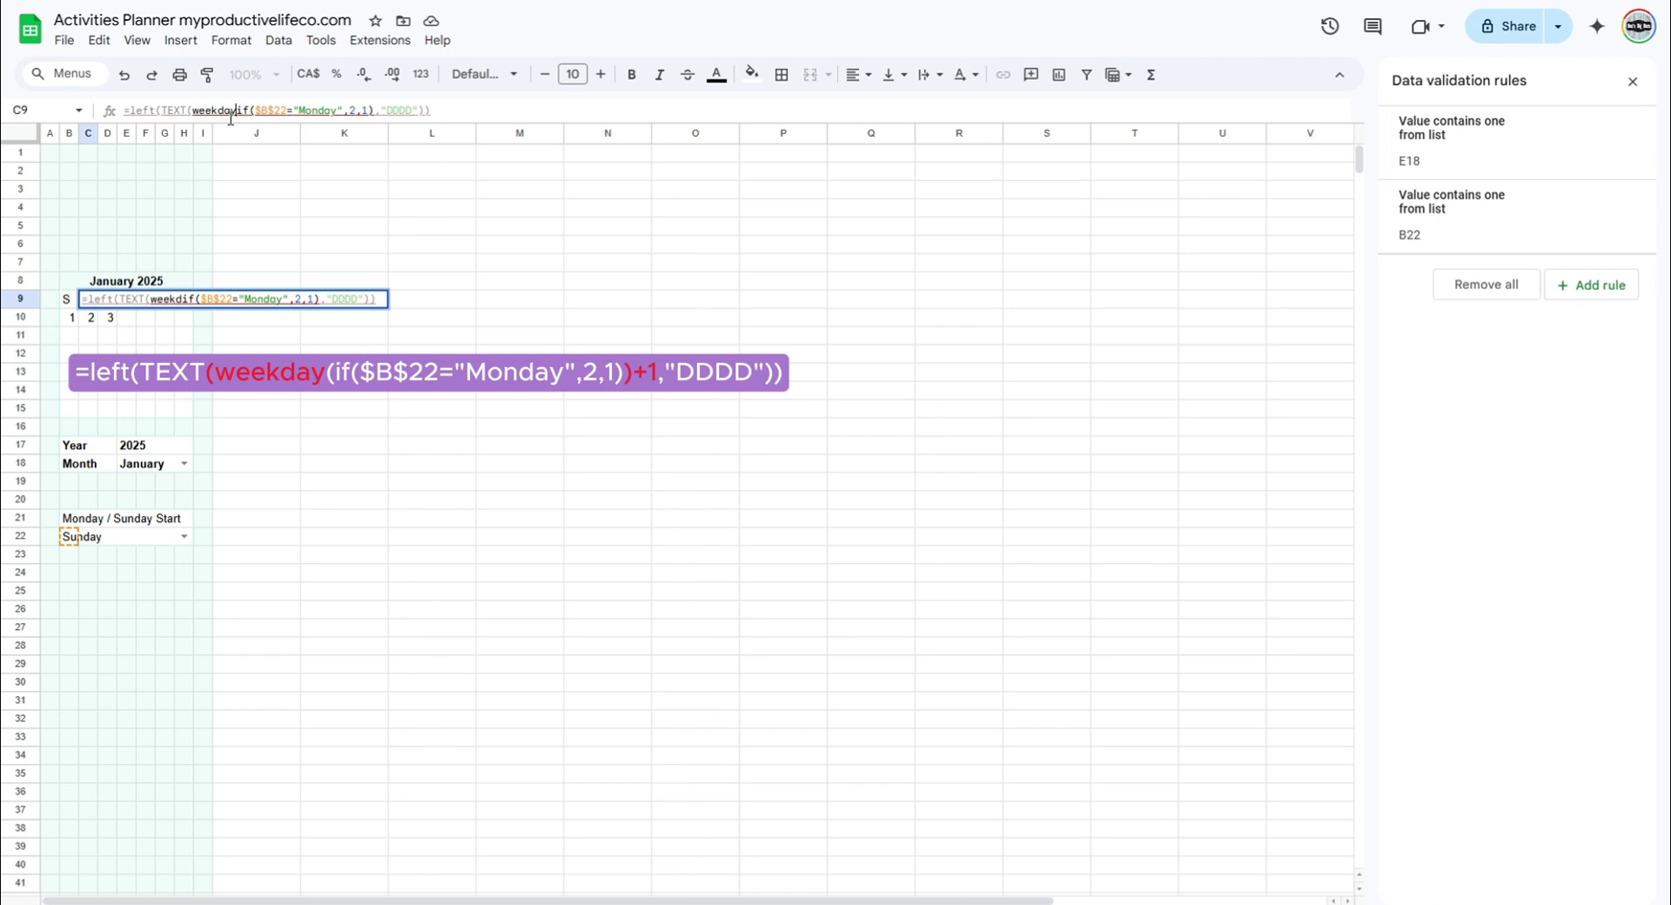
{"action": "type", "text": "("}
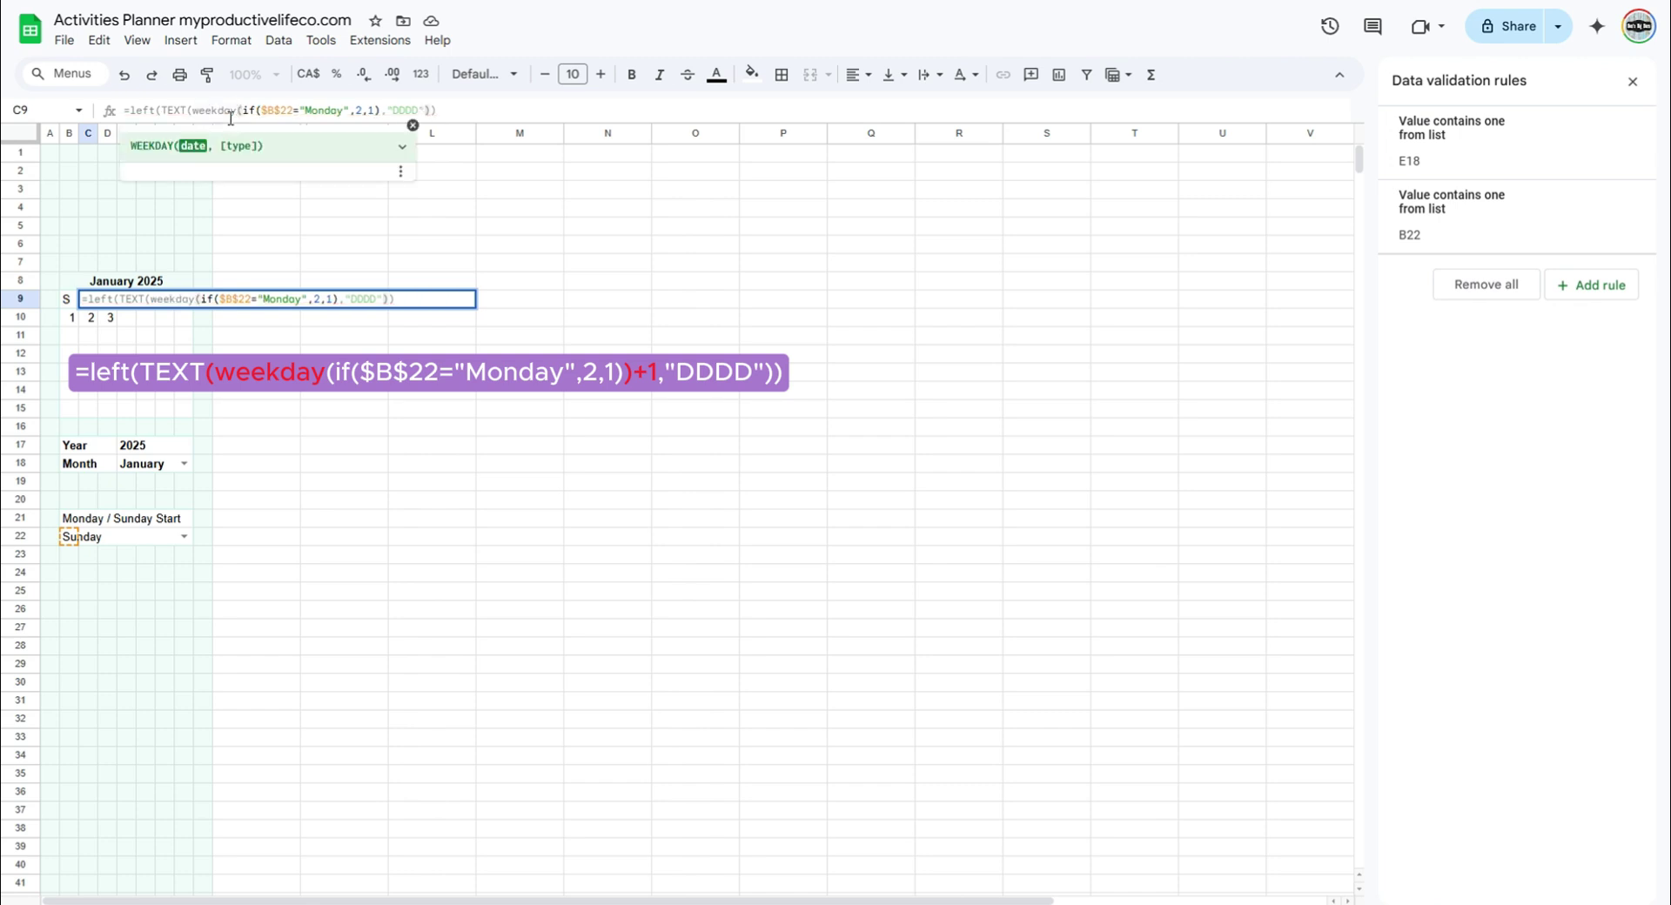
{"action": "left_click", "coordinate": [379, 110]}
{"action": "type", "text": ")+1"}
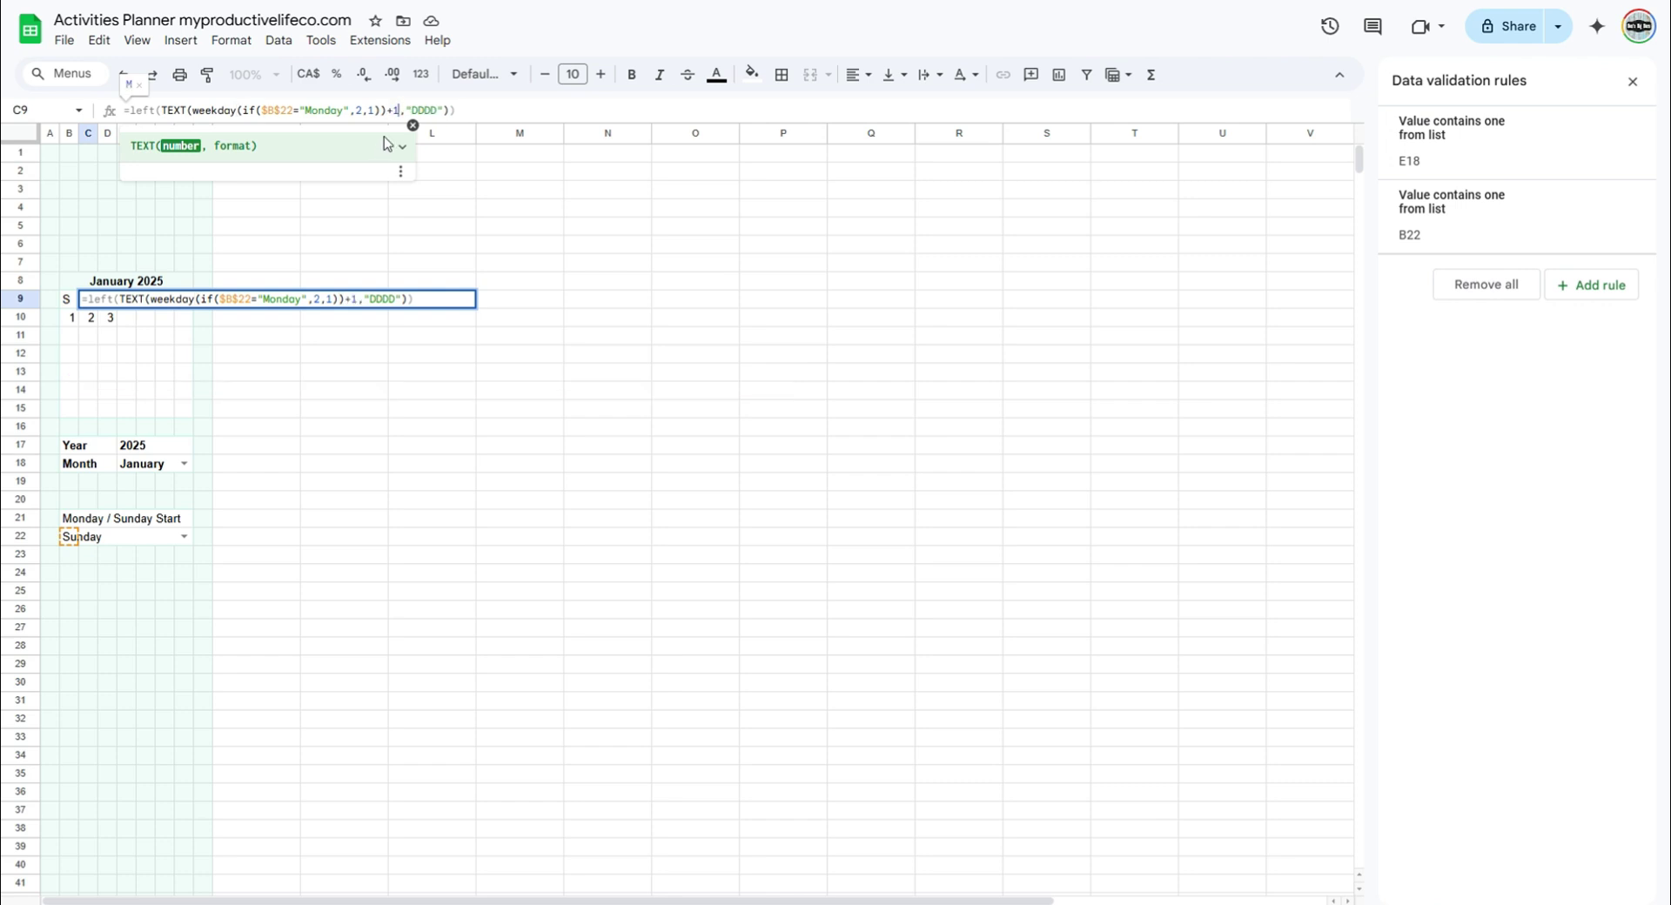
{"action": "left_click", "coordinate": [215, 110]}
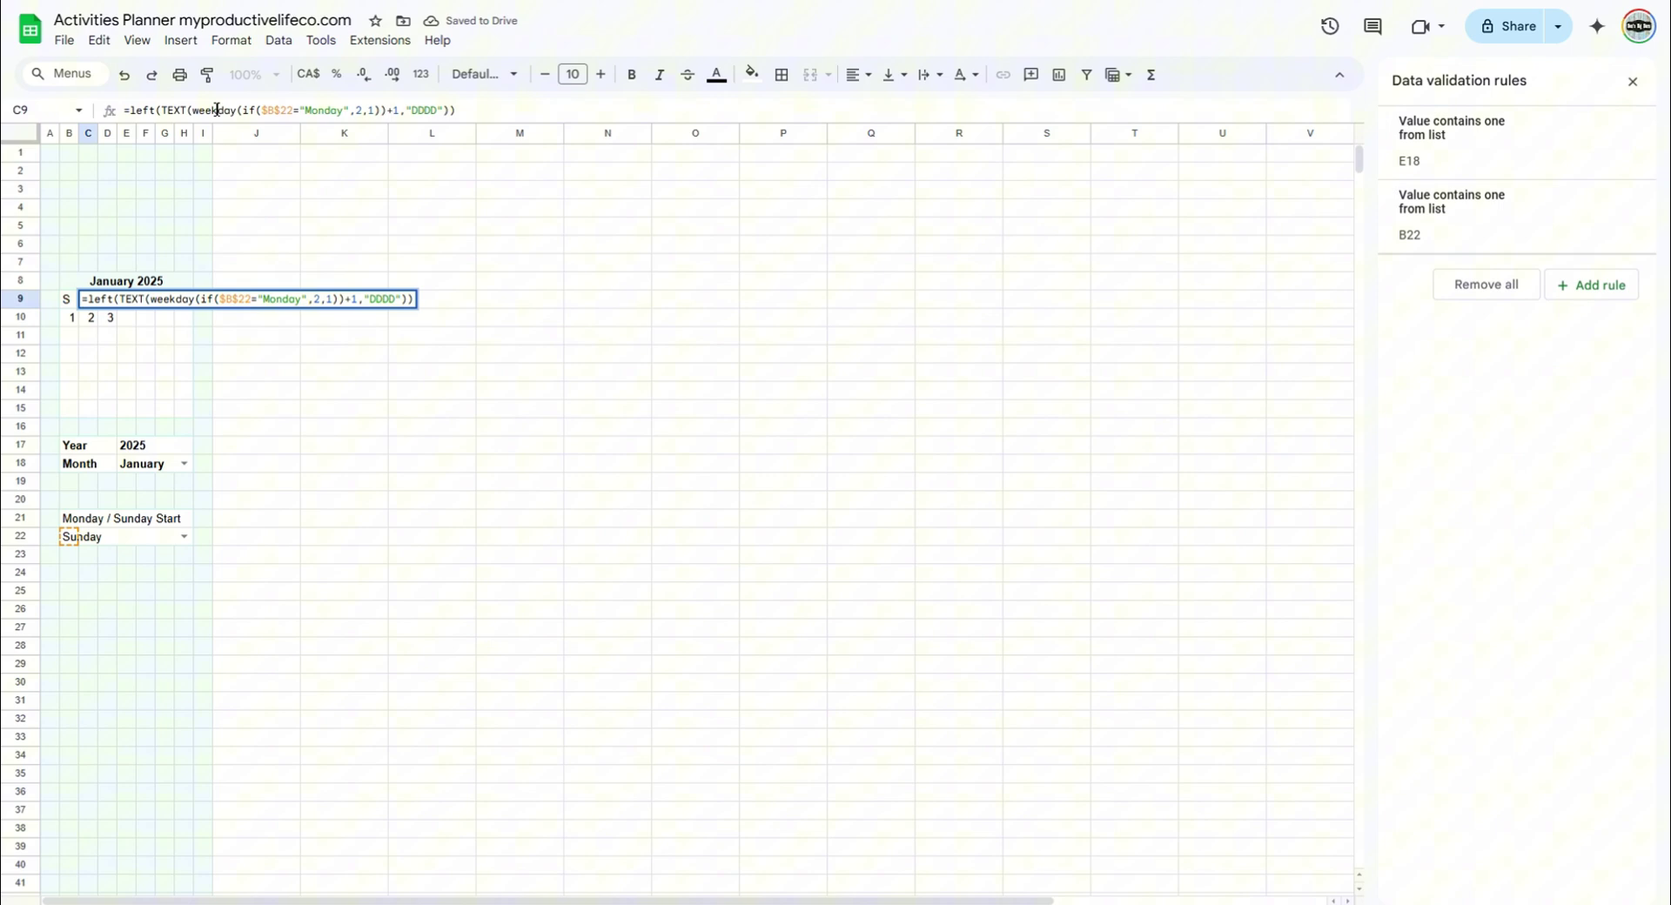
{"action": "key", "text": "ctrl+a"}
{"action": "key", "text": "ctrl+c"}
Commit C9, then paste the weekday formula into D9 with a day offset of 2.
{"action": "key", "text": "Tab"}
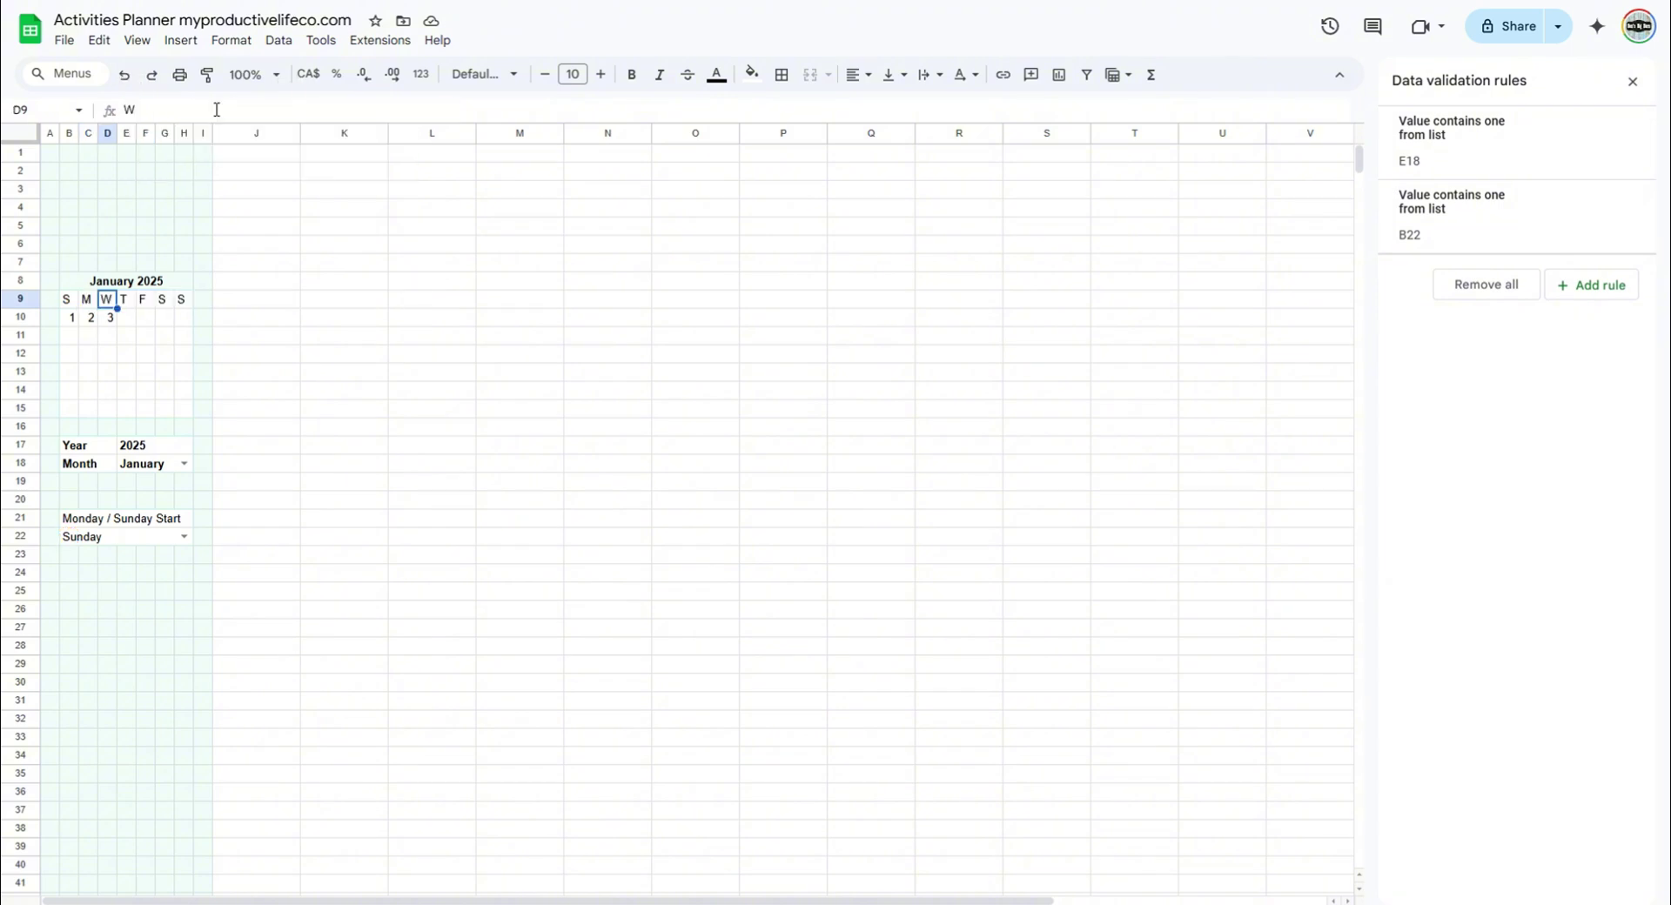
{"action": "double_click", "coordinate": [127, 109]}
{"action": "key", "text": "ctrl+v"}
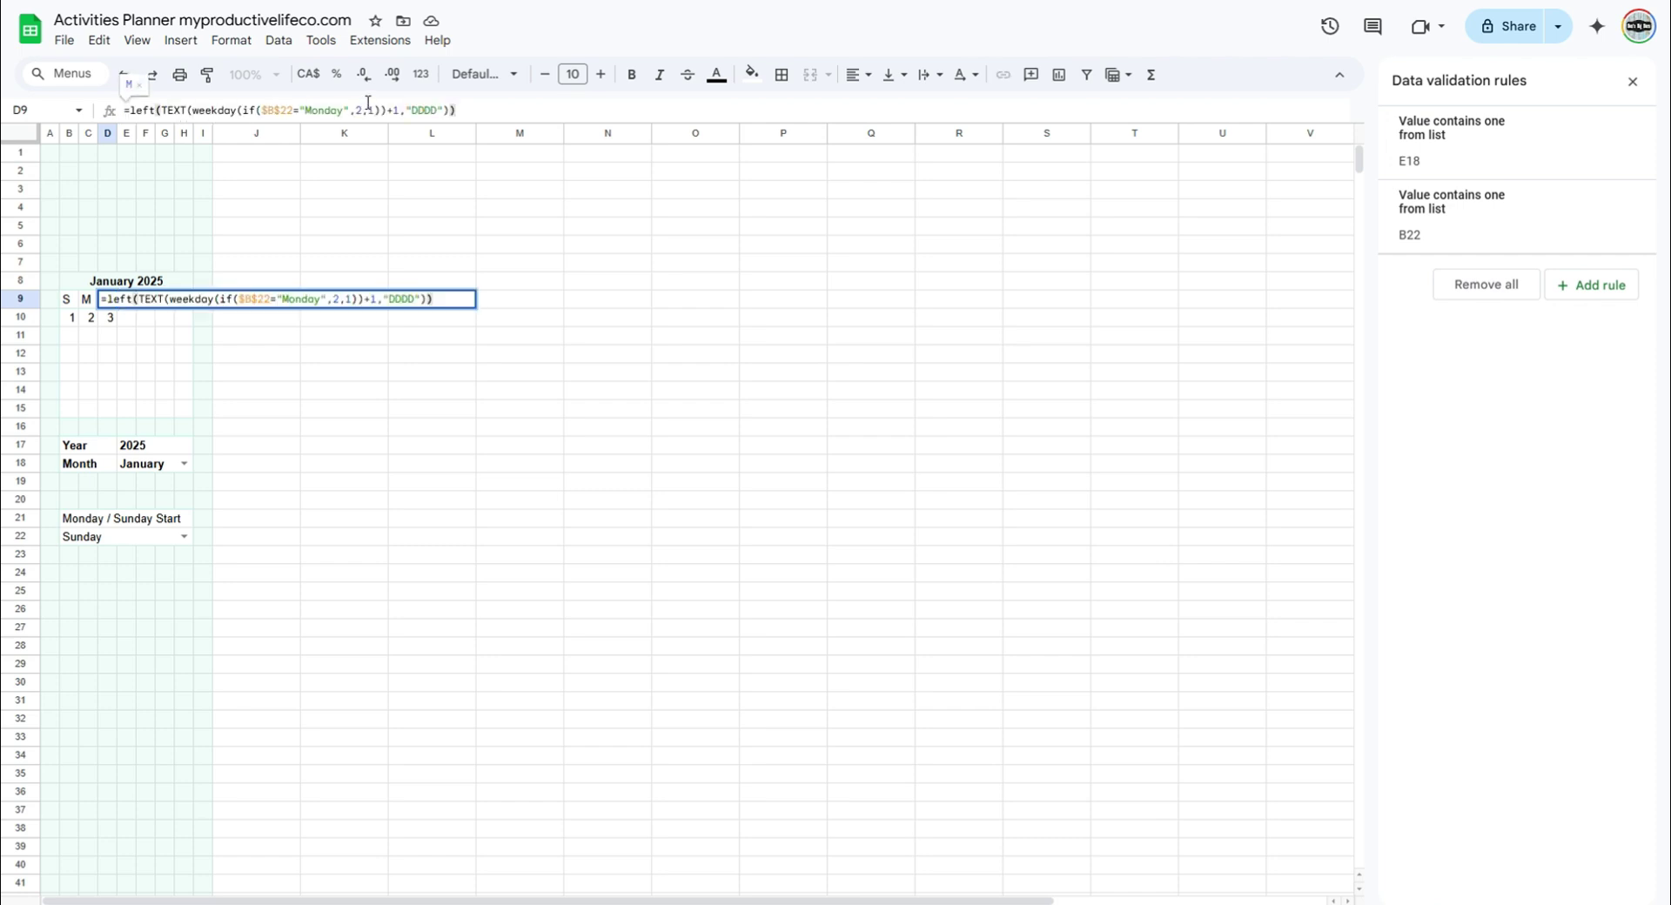
{"action": "left_click", "coordinate": [397, 109]}
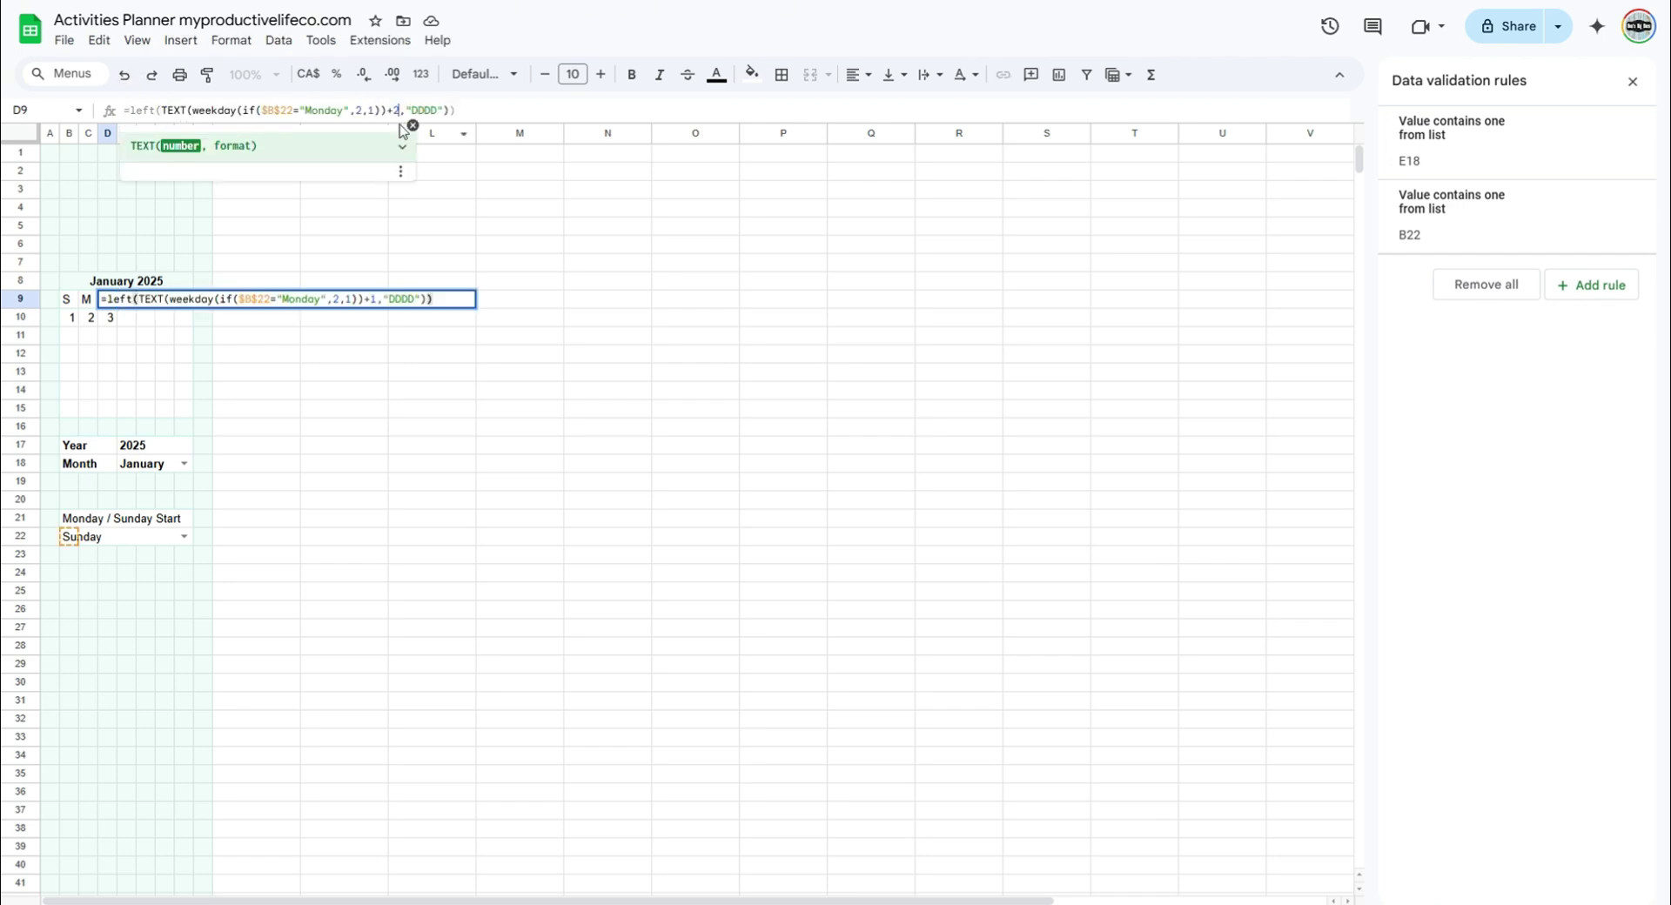
{"action": "key", "text": "BackSpace"}
{"action": "type", "text": "2"}
{"action": "key", "text": "Tab"}
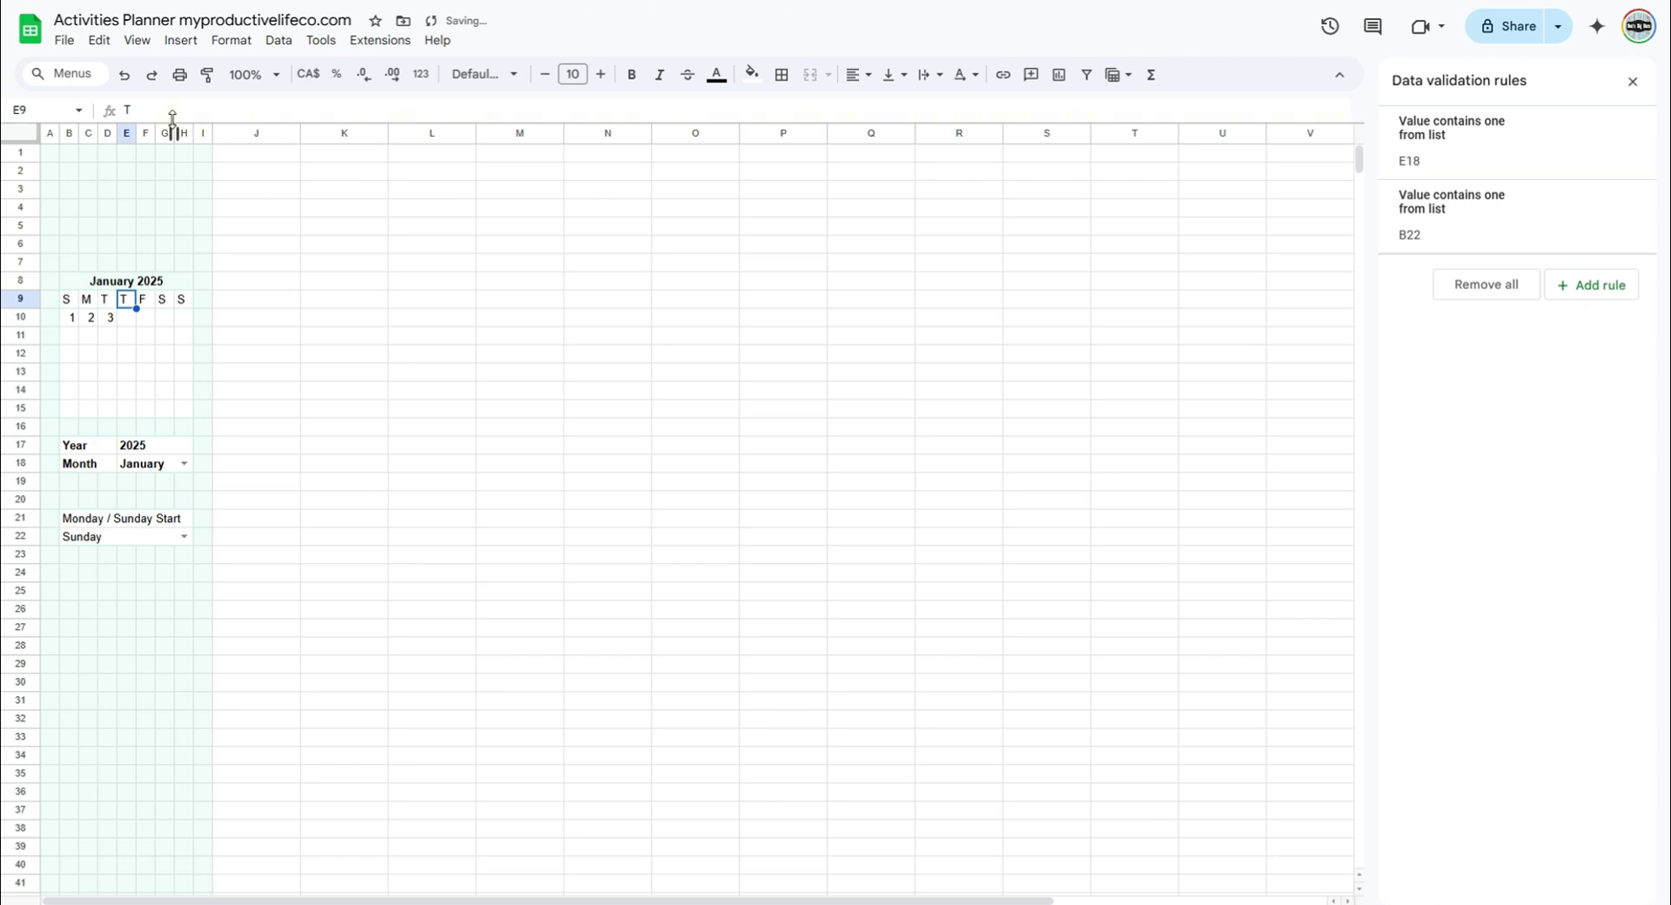
{"action": "key", "text": "Left"}
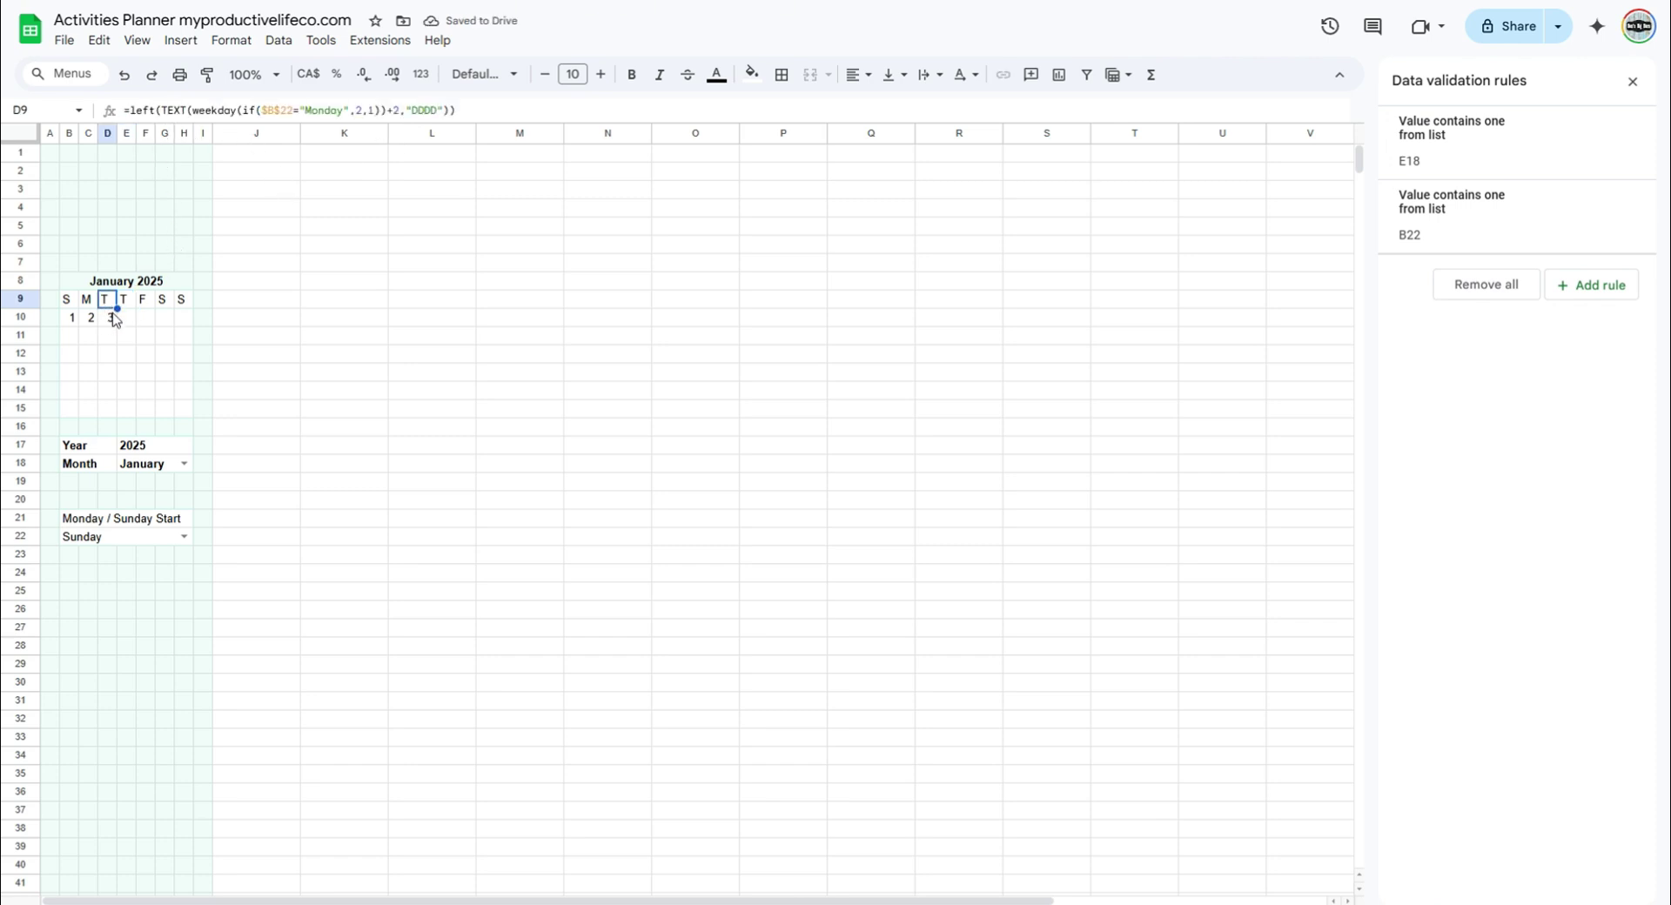
Fill the formula across to H9 and set offsets 3 and 4 in E9 and F9.
{"action": "left_click_drag", "start_coordinate": [117, 308], "coordinate": [184, 308]}
{"action": "left_click", "coordinate": [133, 307]}
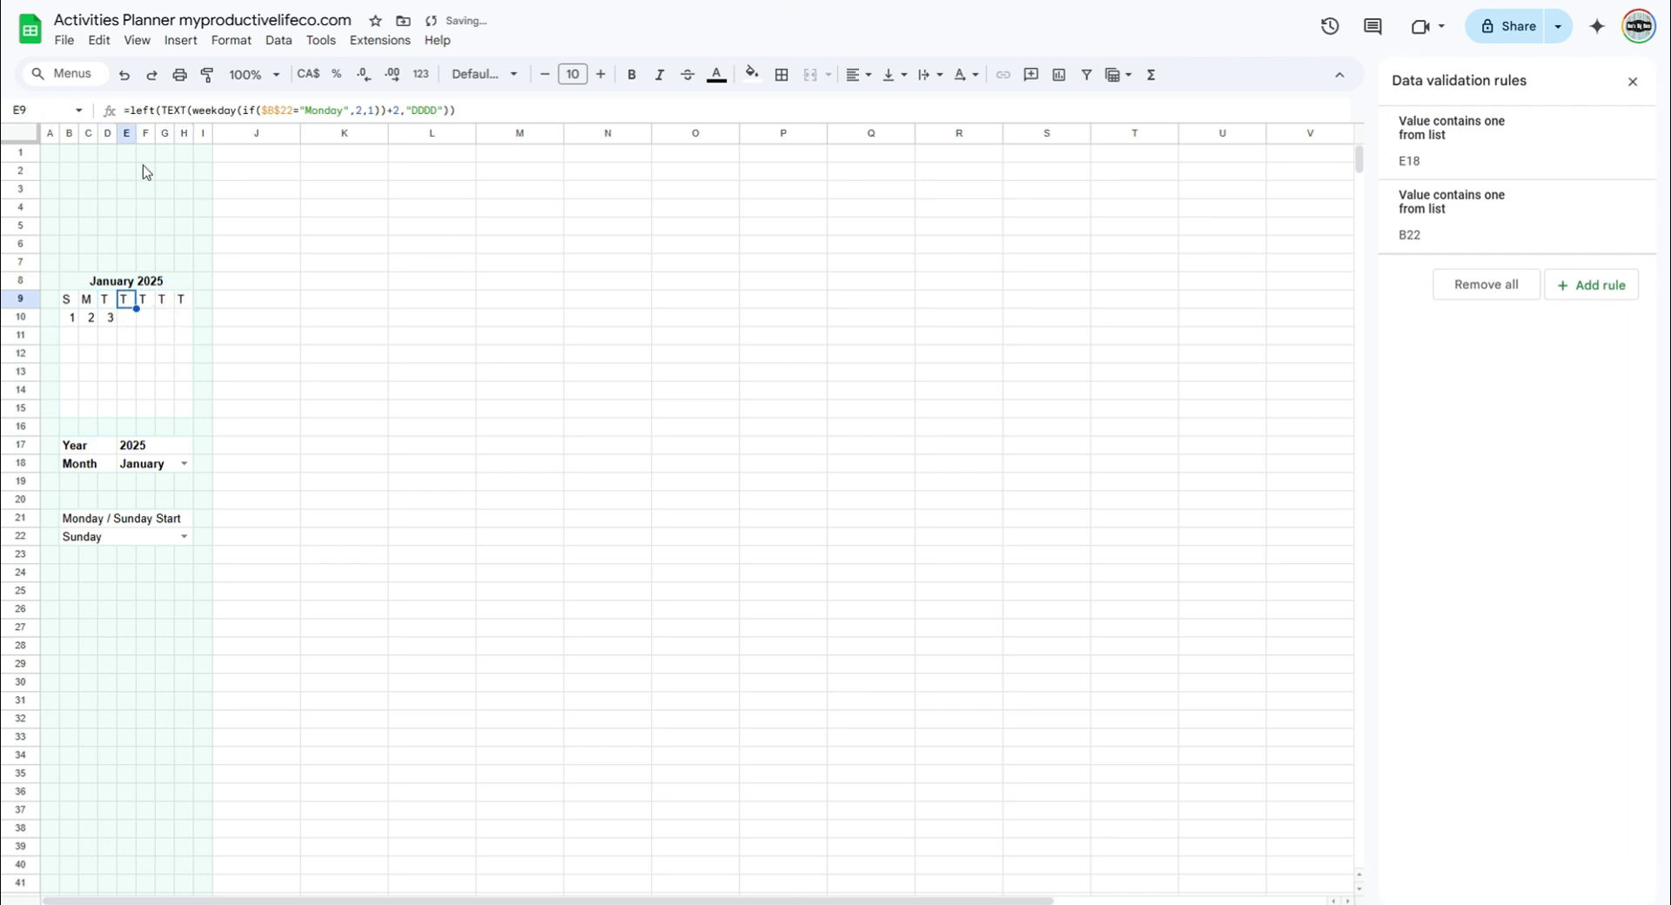
{"action": "left_click", "coordinate": [399, 110]}
{"action": "key", "text": "BackSpace"}
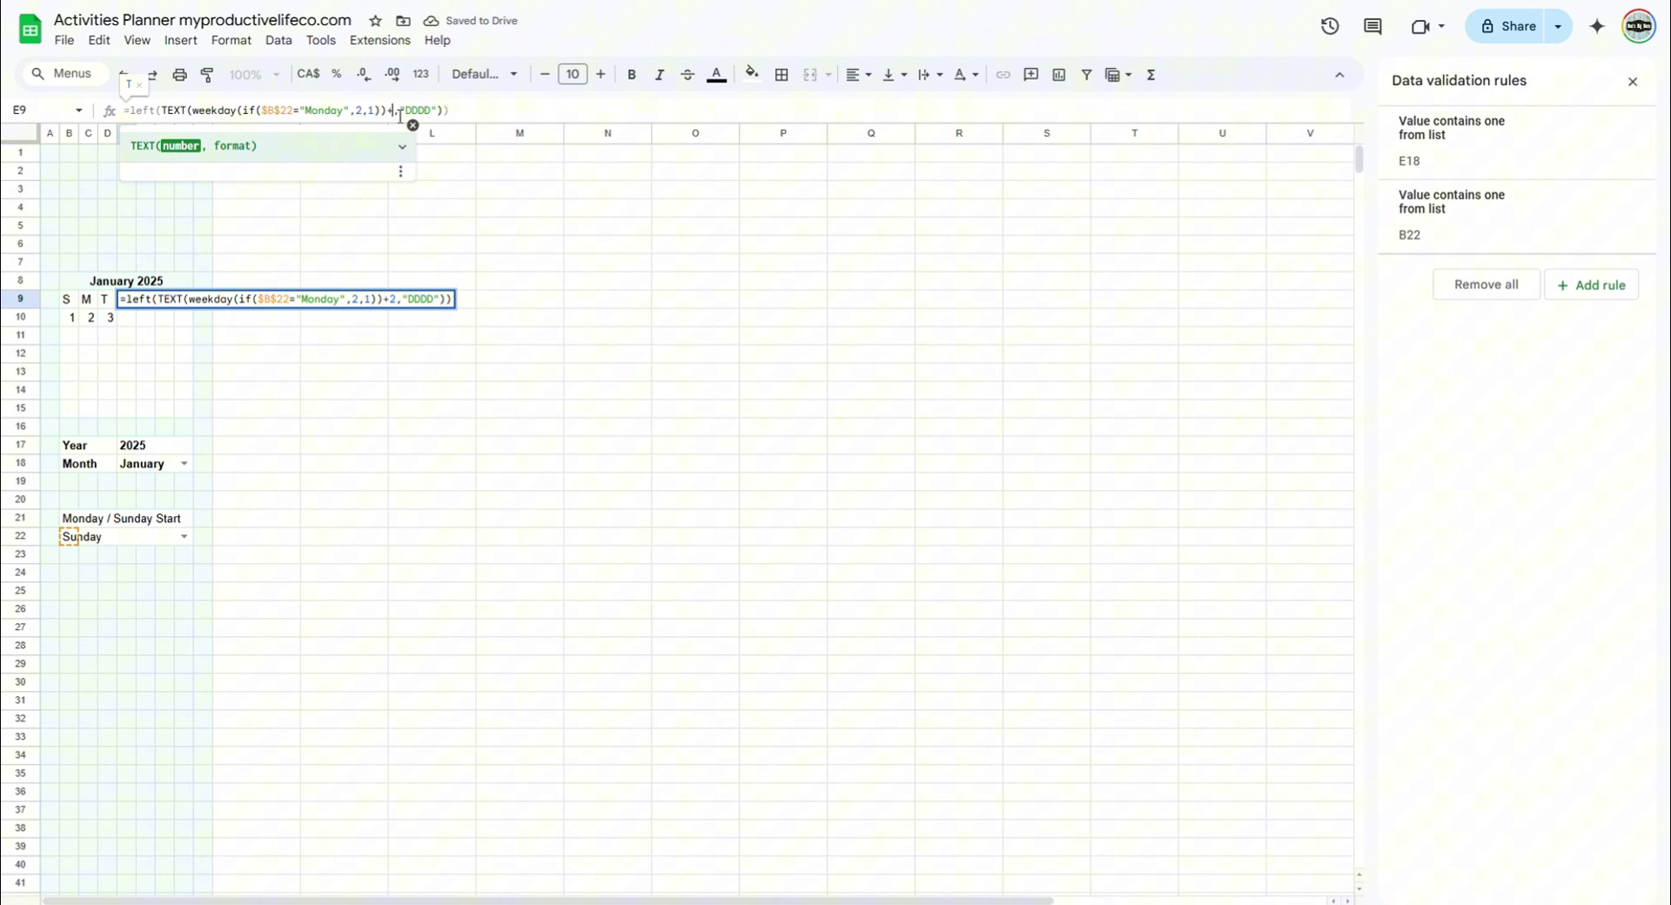
{"action": "type", "text": "3"}
{"action": "key", "text": "Tab"}
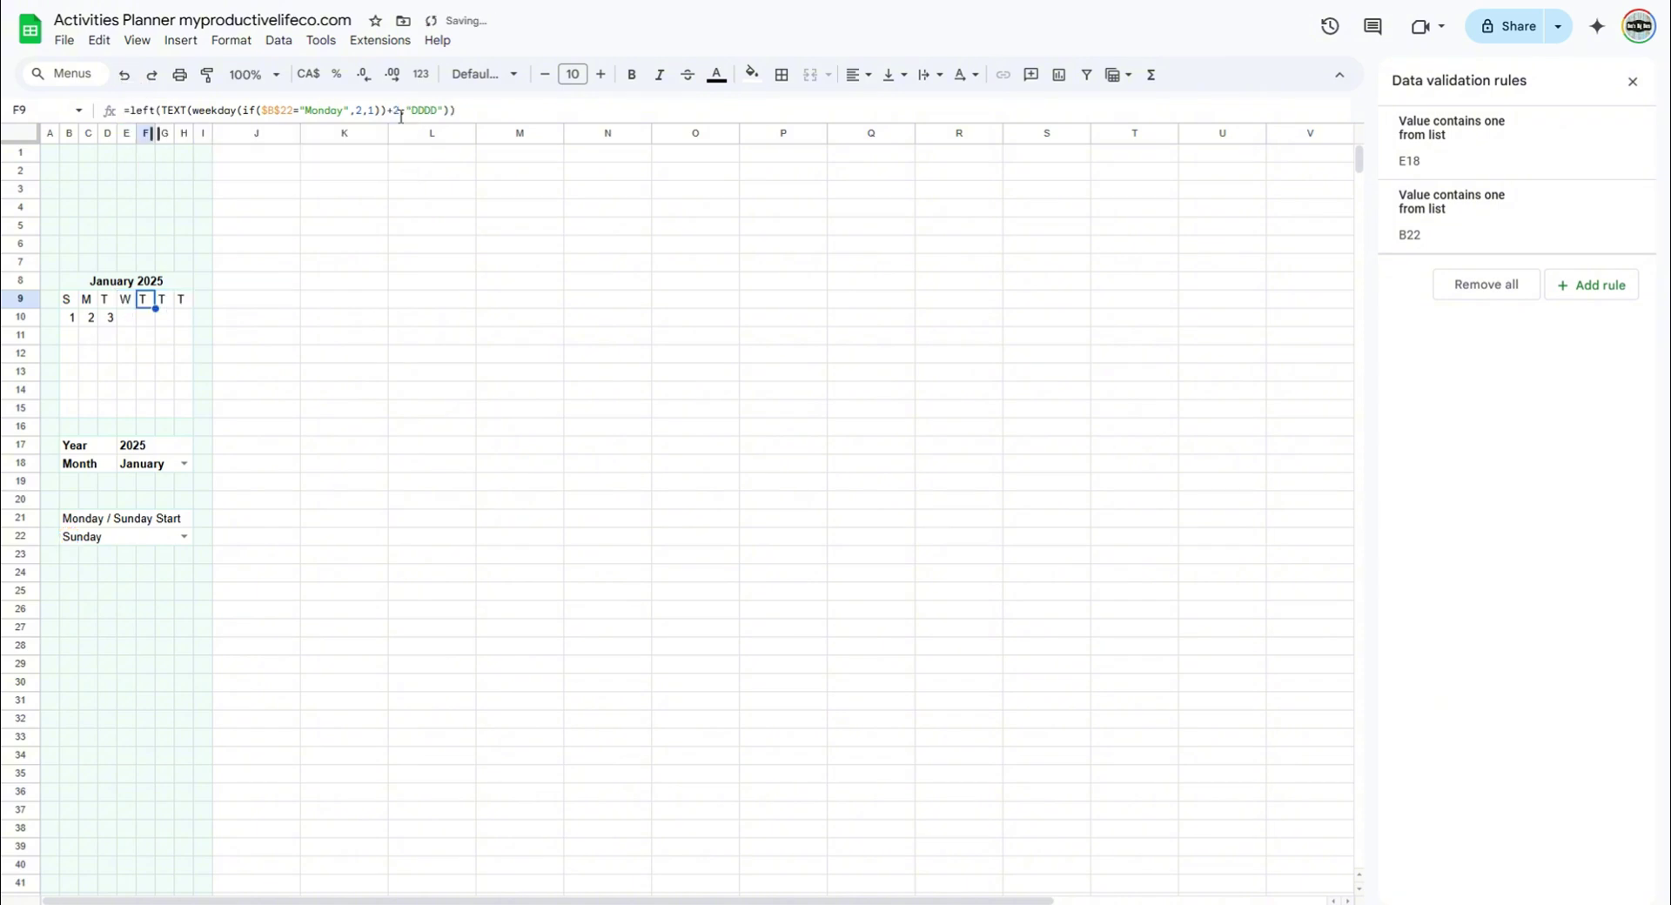
{"action": "left_click", "coordinate": [399, 108]}
{"action": "key", "text": "BackSpace"}
{"action": "type", "text": "4"}
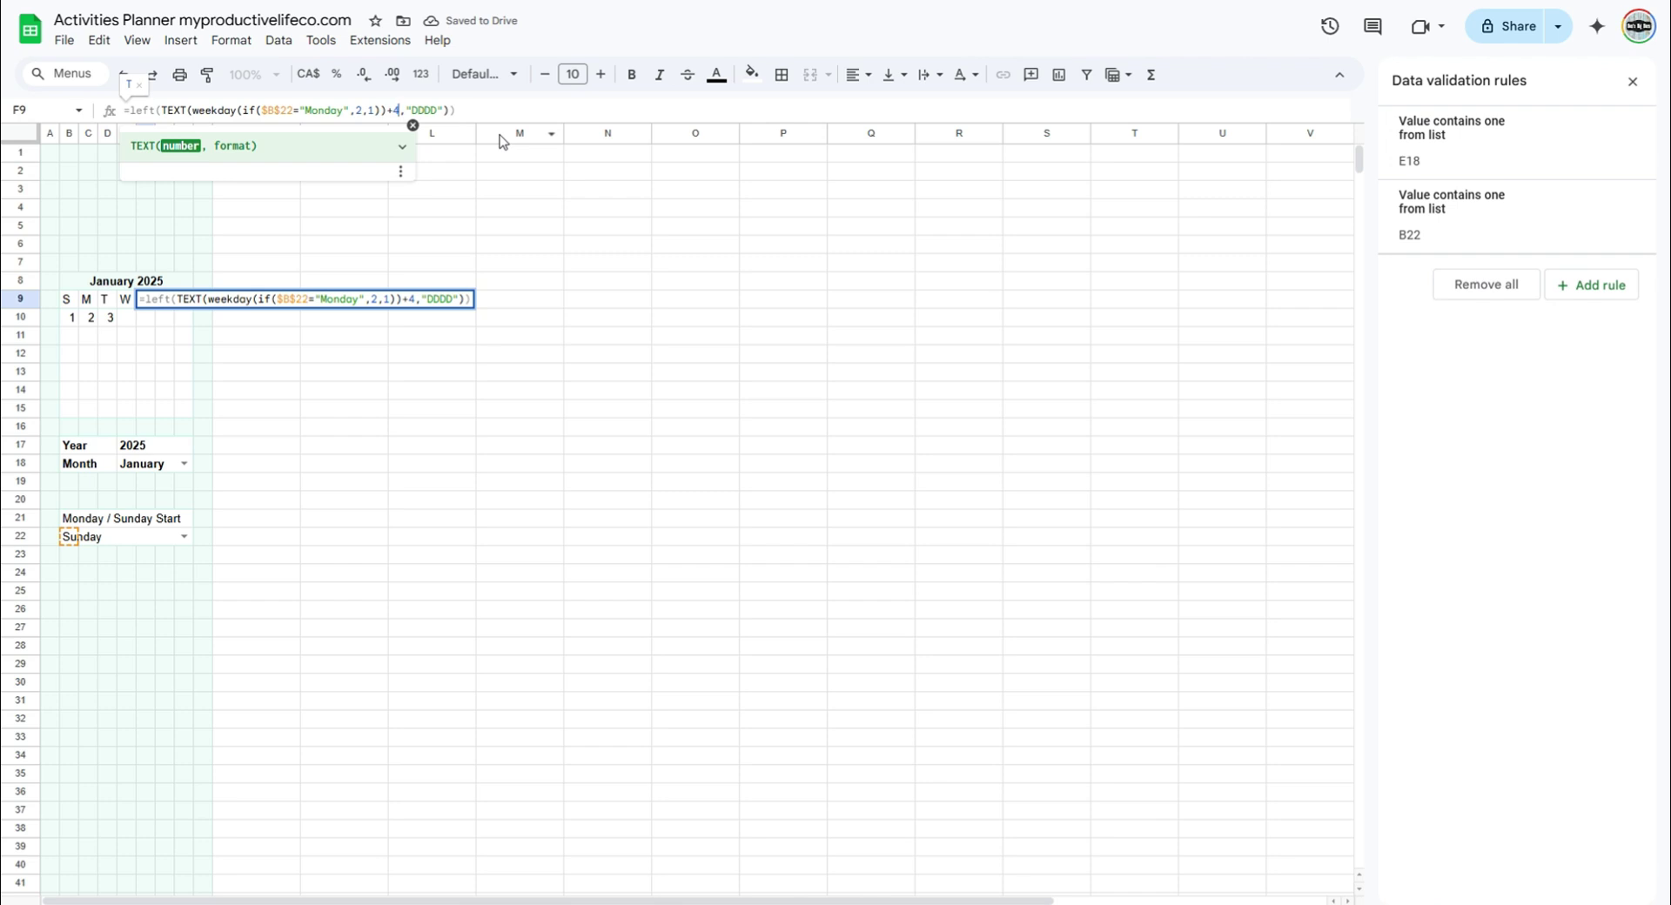
{"action": "key", "text": "Tab"}
Set the offsets to 5 and 6 in G9 and H9, showing F and S.
{"action": "left_click", "coordinate": [405, 107]}
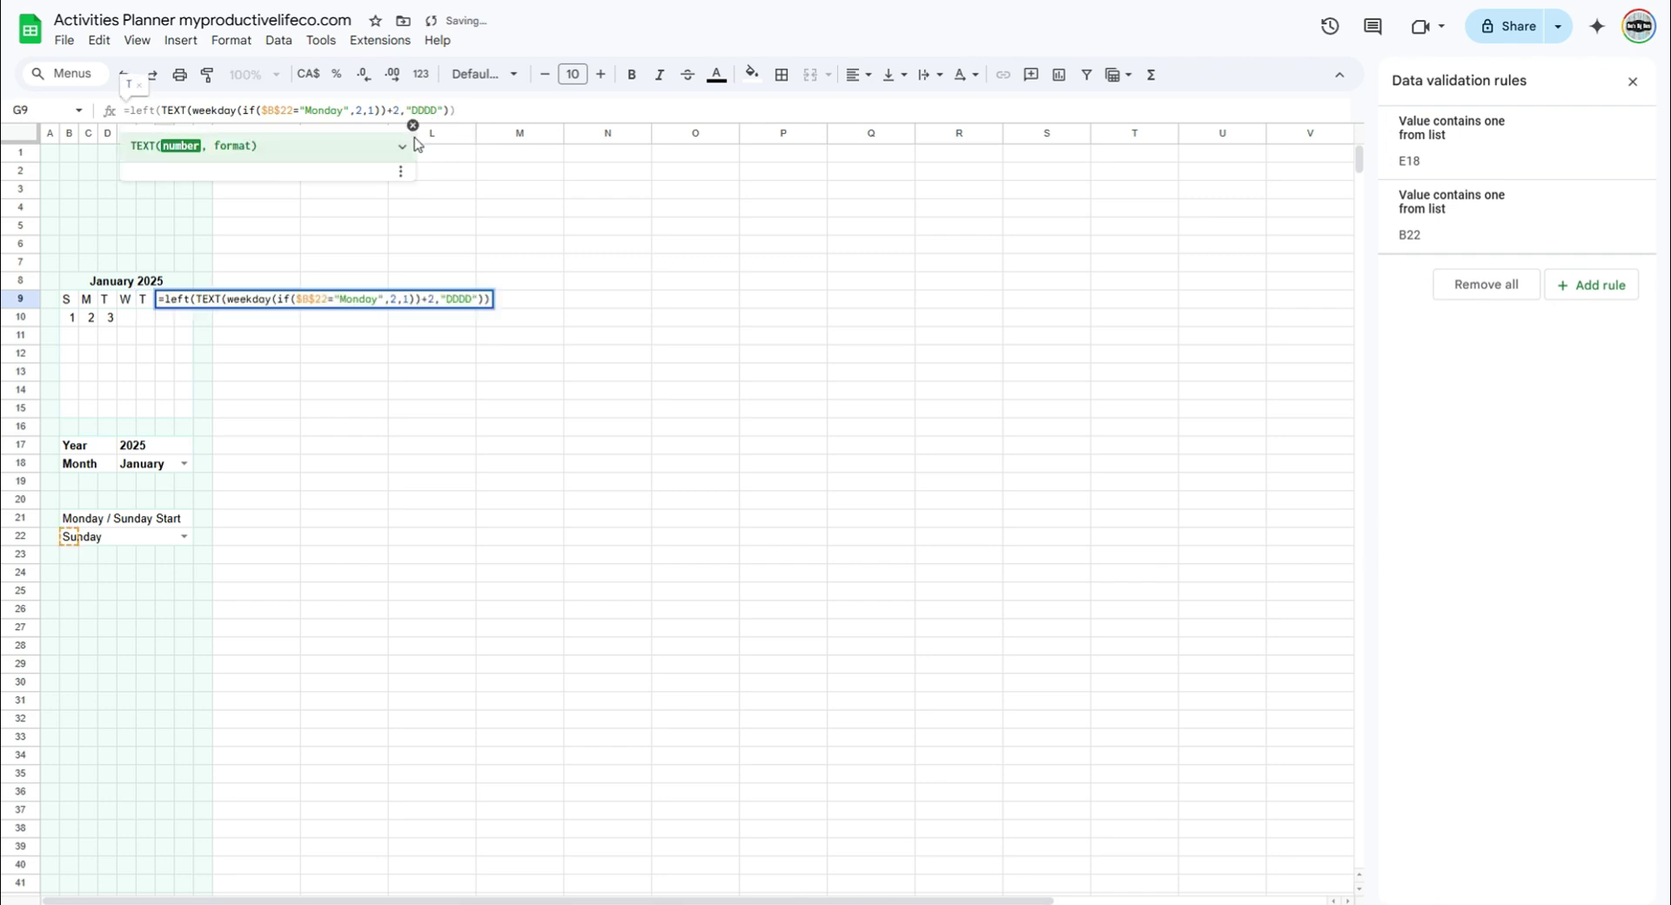
{"action": "key", "text": "BackSpace"}
{"action": "type", "text": "5"}
{"action": "key", "text": "Tab"}
{"action": "left_click", "coordinate": [402, 108]}
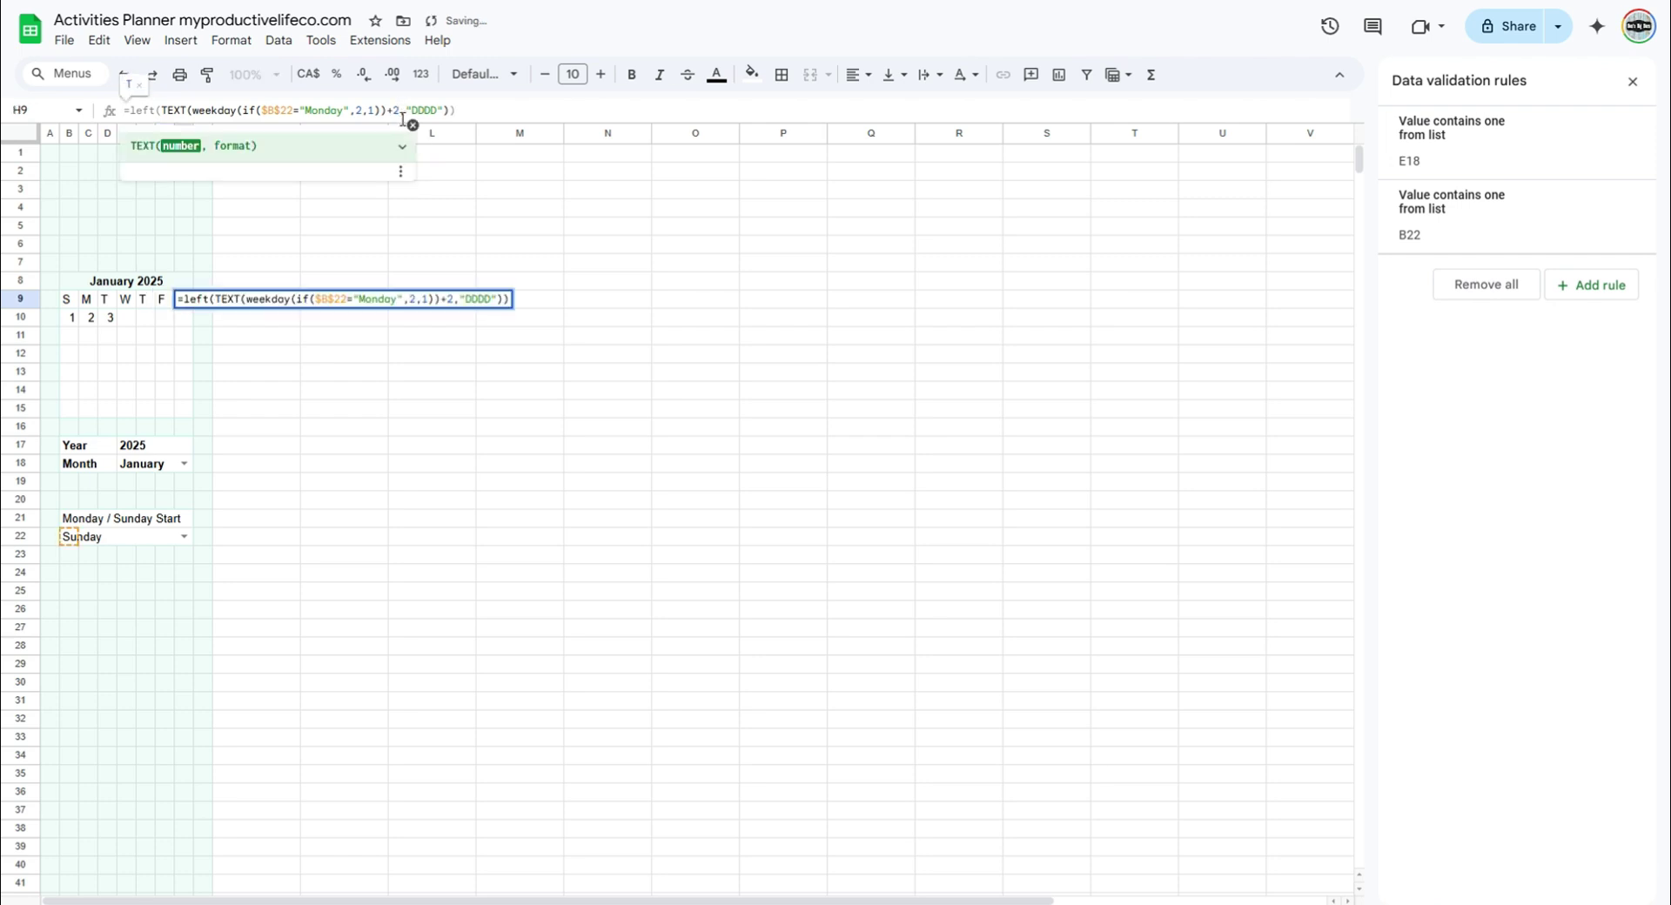
{"action": "key", "text": "BackSpace"}
{"action": "type", "text": "6"}
{"action": "key", "text": "Return"}
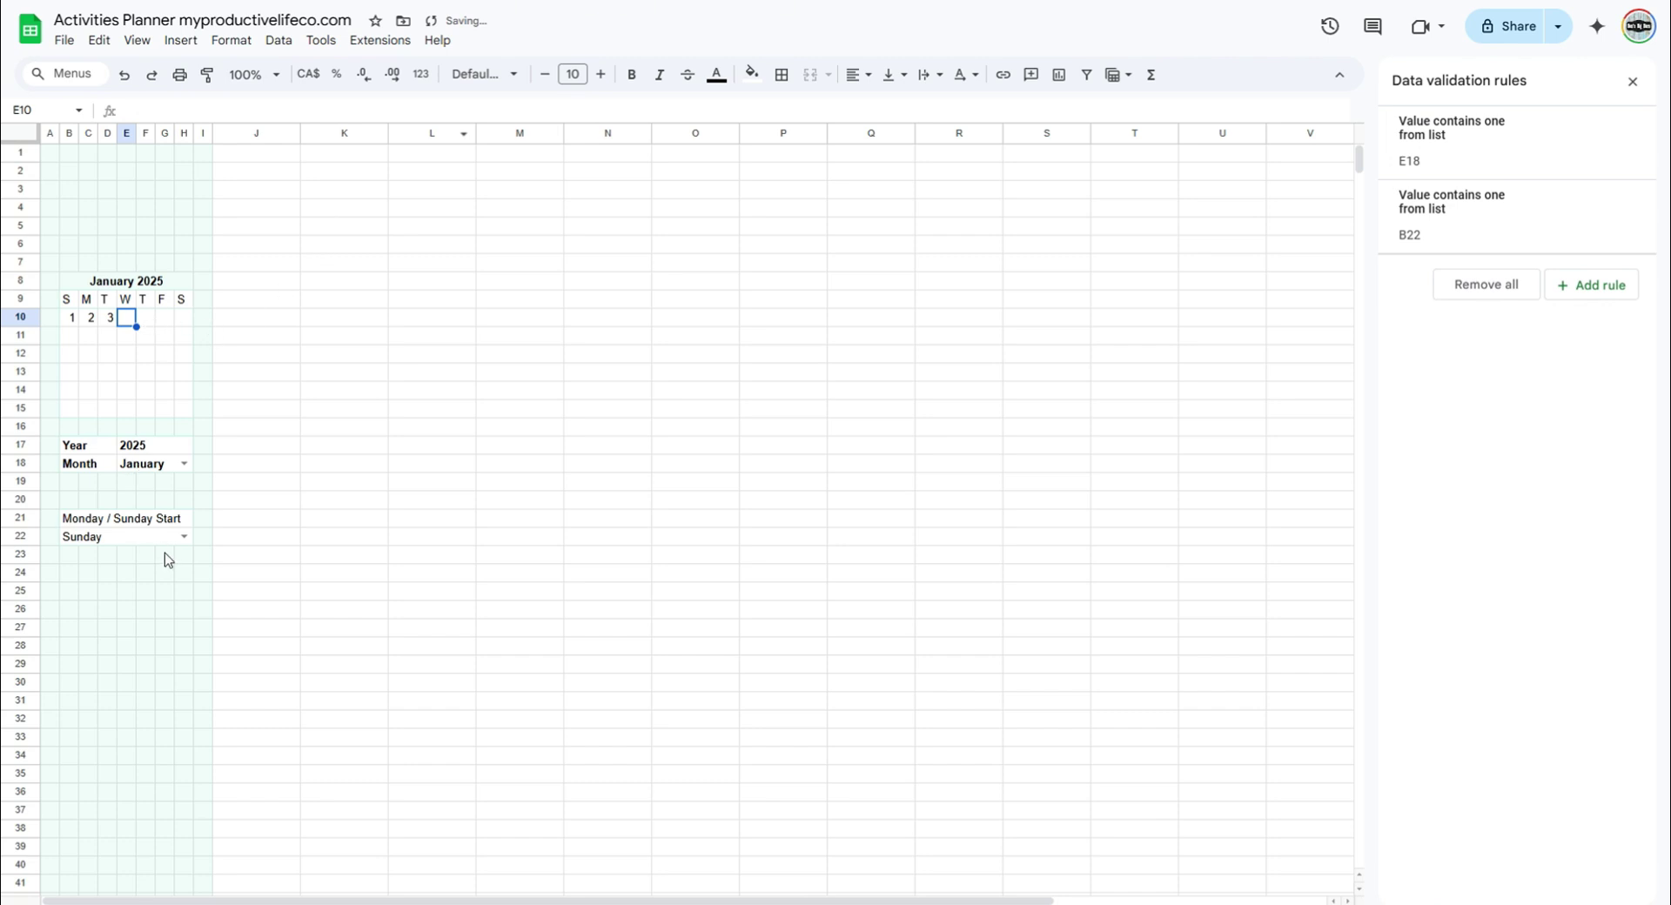
Switch B22 back to Monday and centre the weekday letters in B9:H9.
{"action": "left_click", "coordinate": [183, 536]}
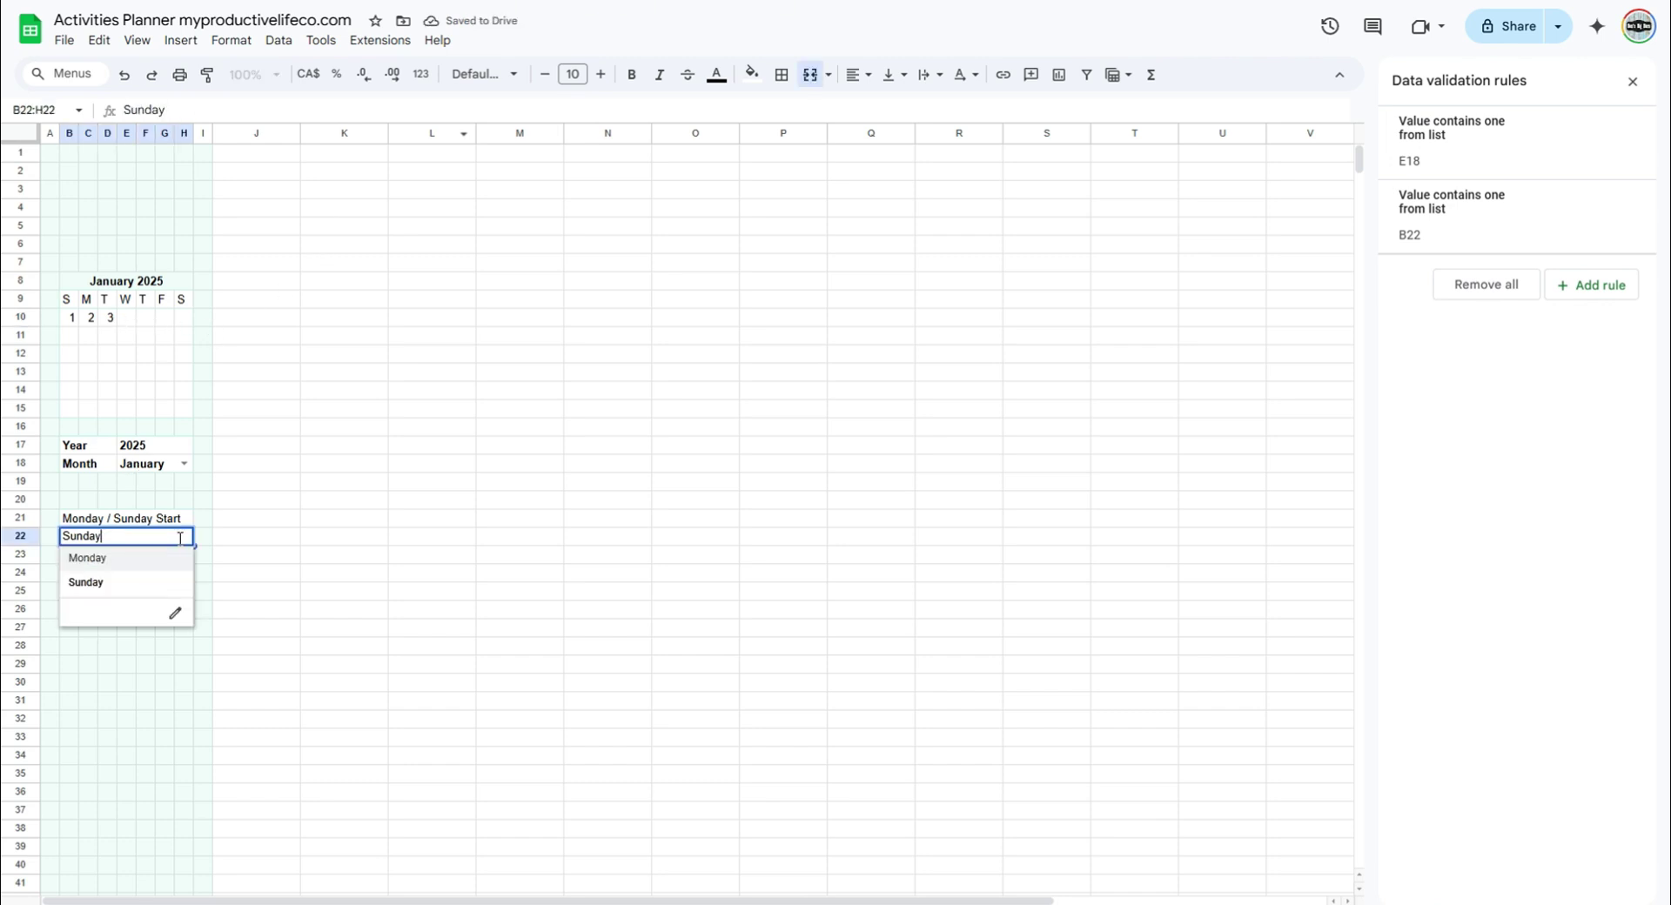
{"action": "left_click", "coordinate": [130, 564]}
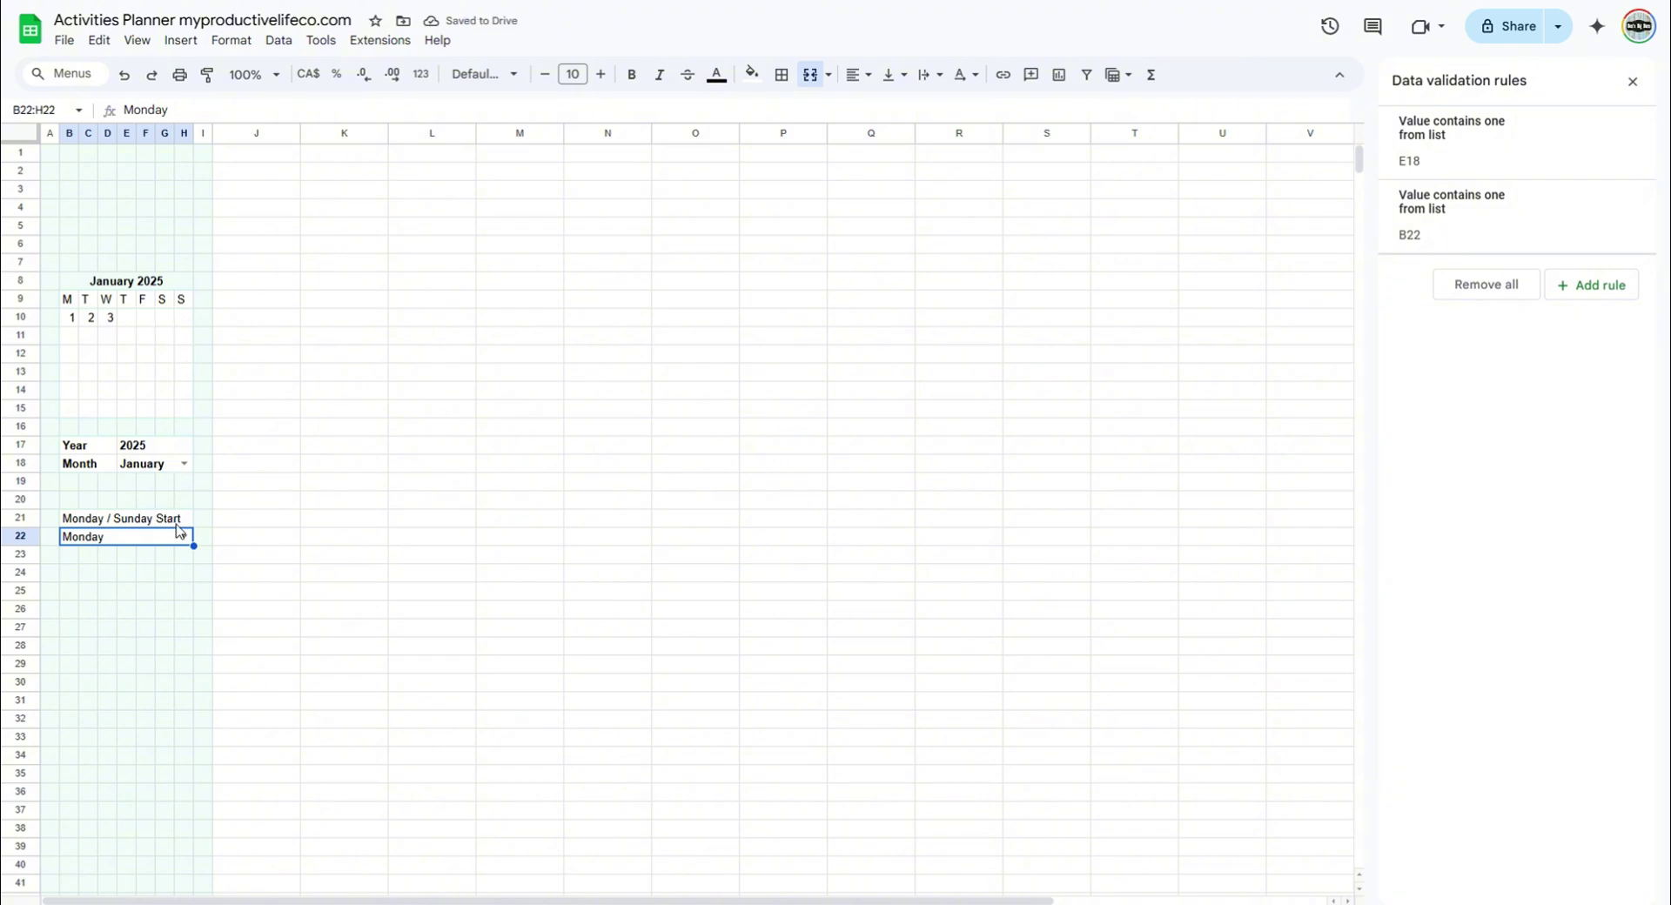
{"action": "left_click_drag", "start_coordinate": [69, 299], "coordinate": [198, 307]}
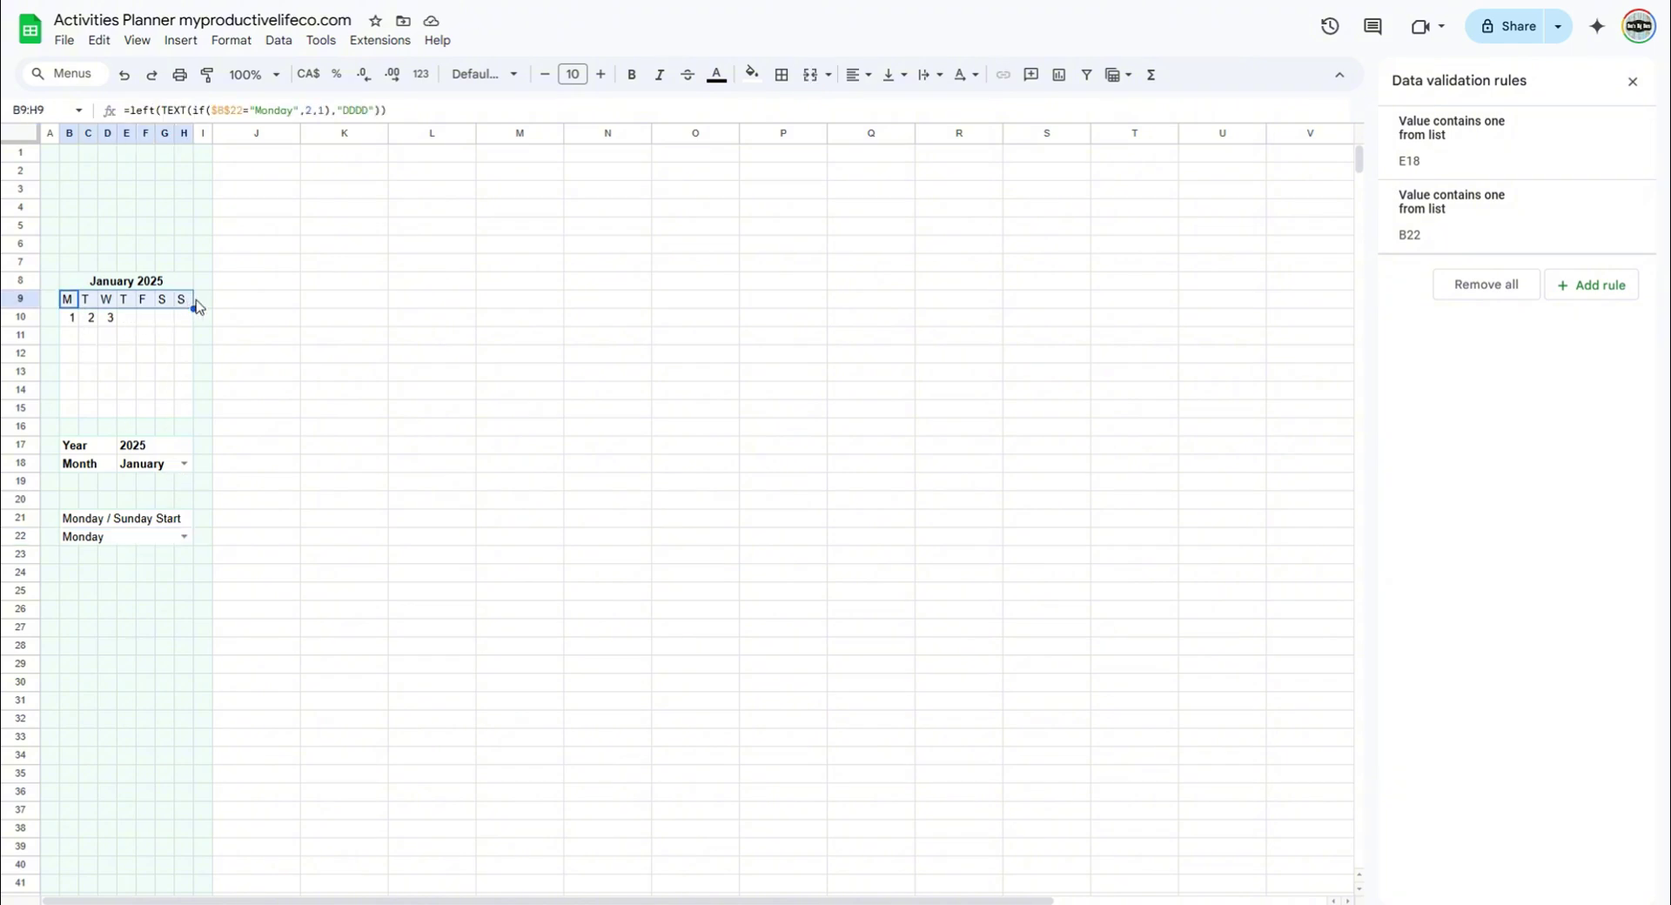
{"action": "left_click", "coordinate": [781, 76]}
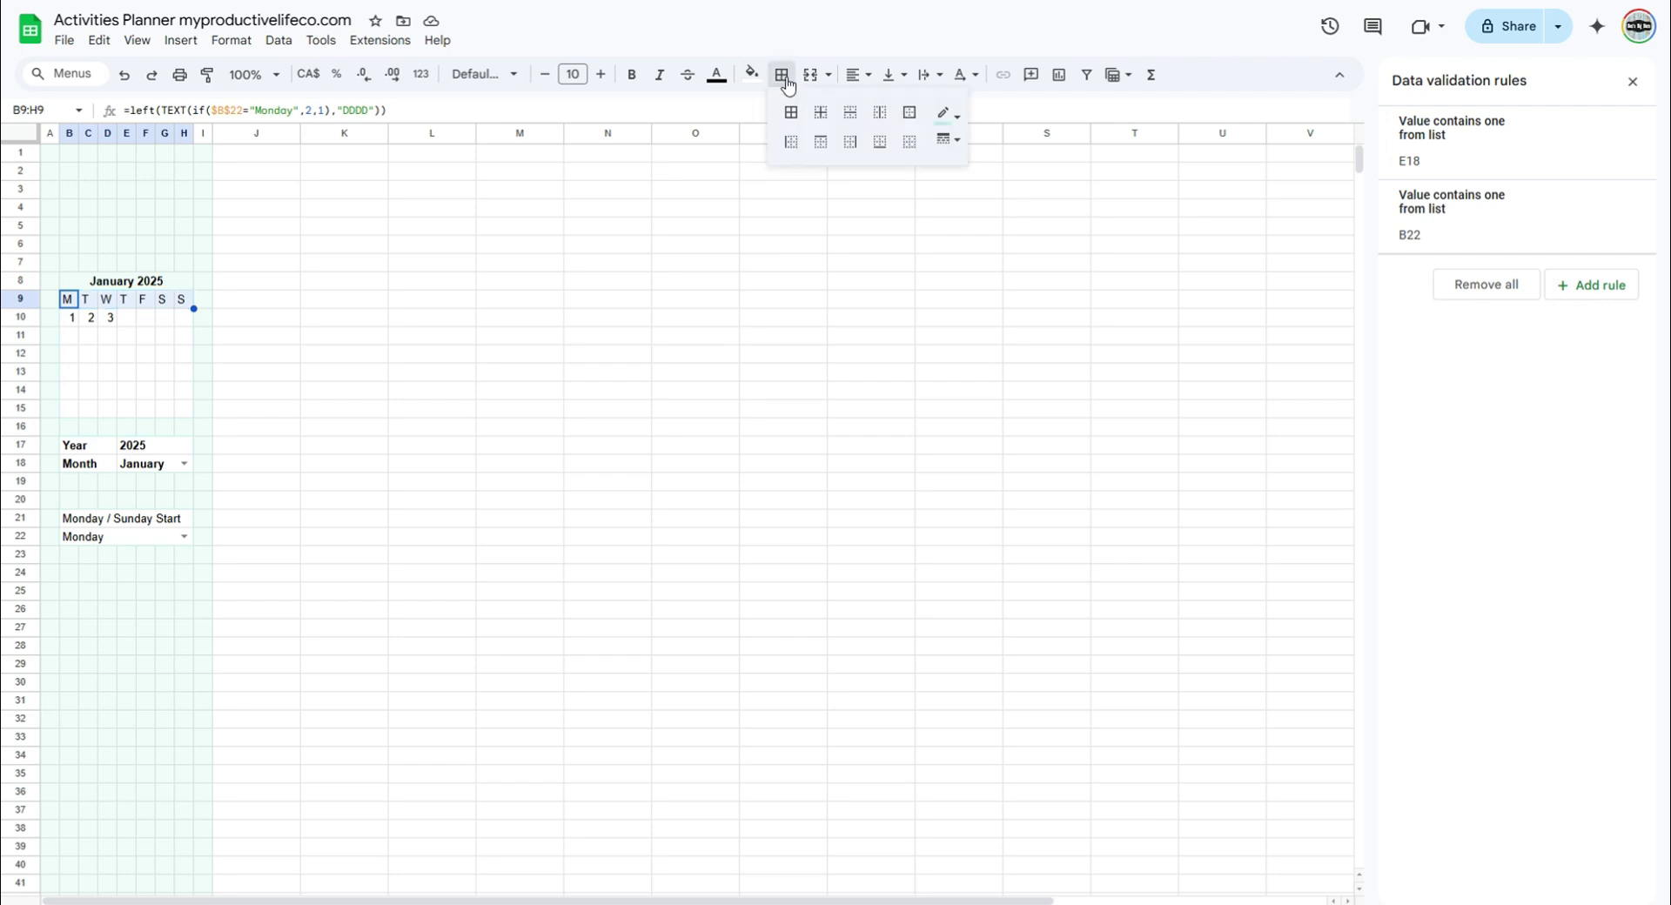
{"action": "left_click", "coordinate": [858, 79]}
{"action": "left_click", "coordinate": [884, 109]}
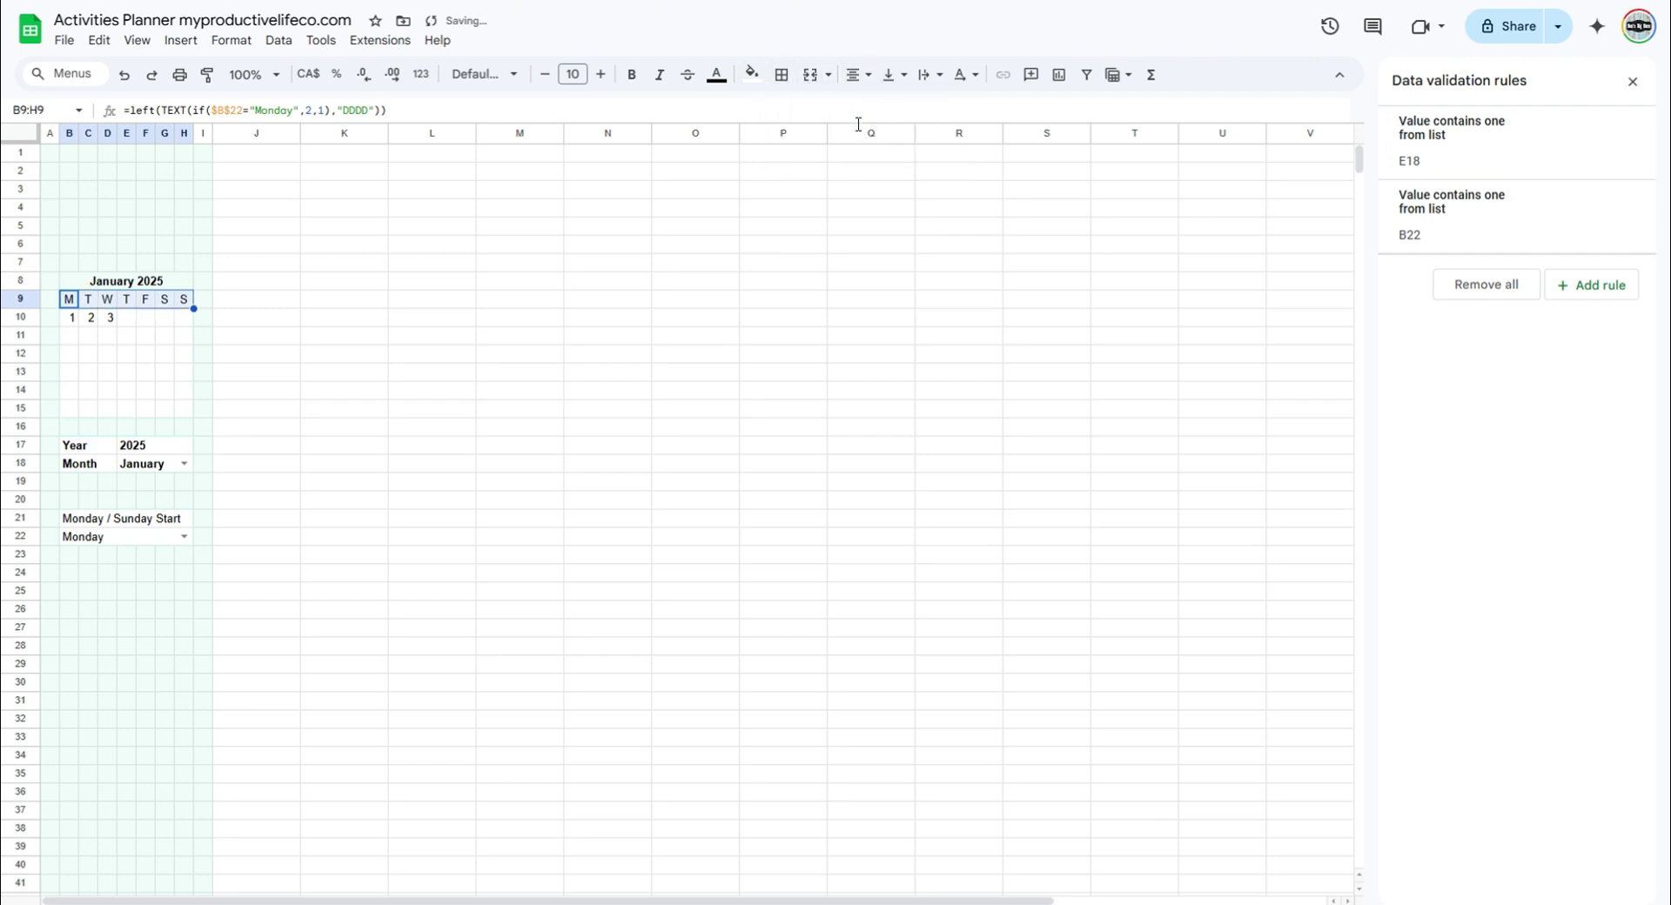
Paste the DATE/CHOOSE/WEEKDAY first-date formula into B10, giving 2024-12-30.
{"action": "left_click", "coordinate": [71, 318]}
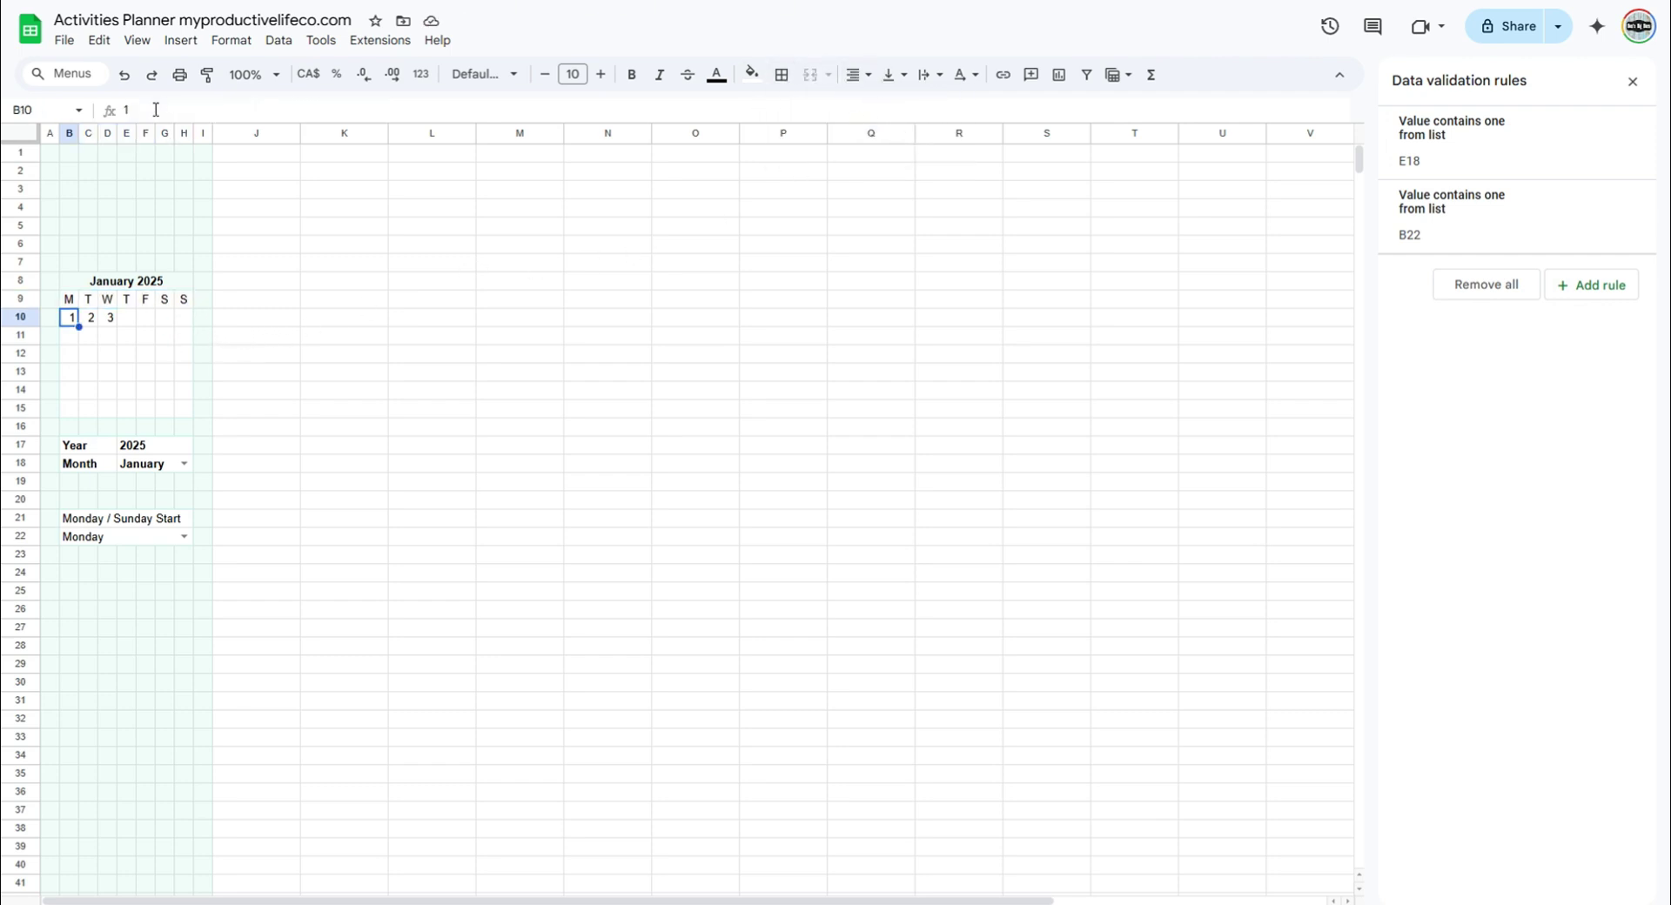
{"action": "left_click", "coordinate": [156, 110]}
{"action": "key", "text": "ctrl+a"}
{"action": "key", "text": "ctrl+v"}
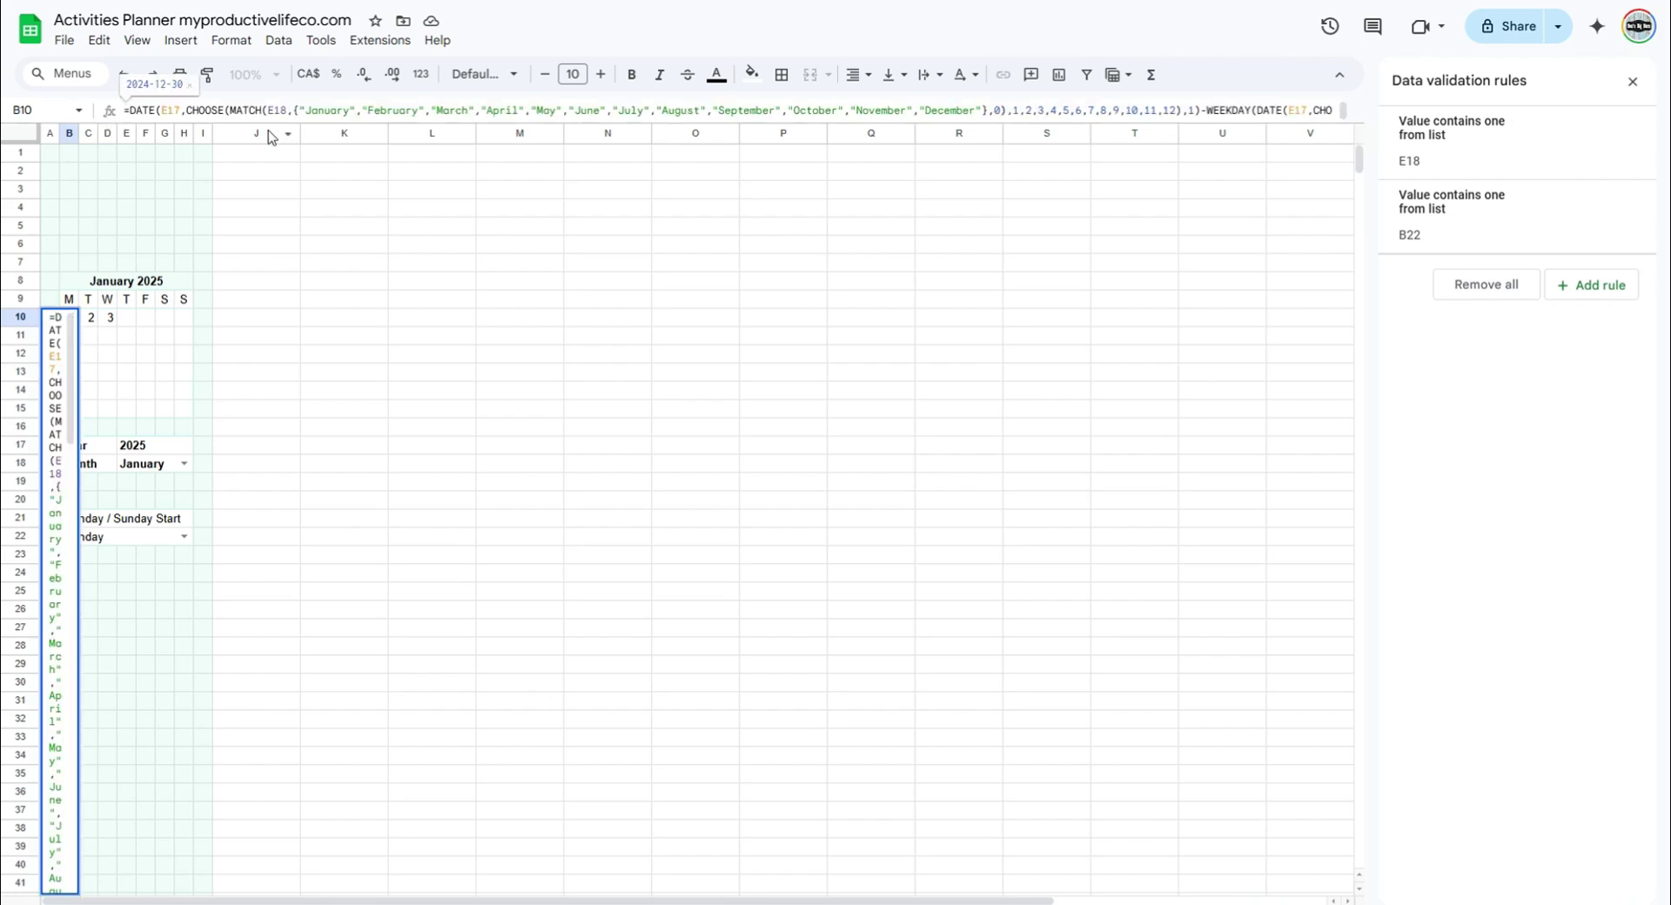
{"action": "left_click_drag", "start_coordinate": [290, 125], "coordinate": [290, 165]}
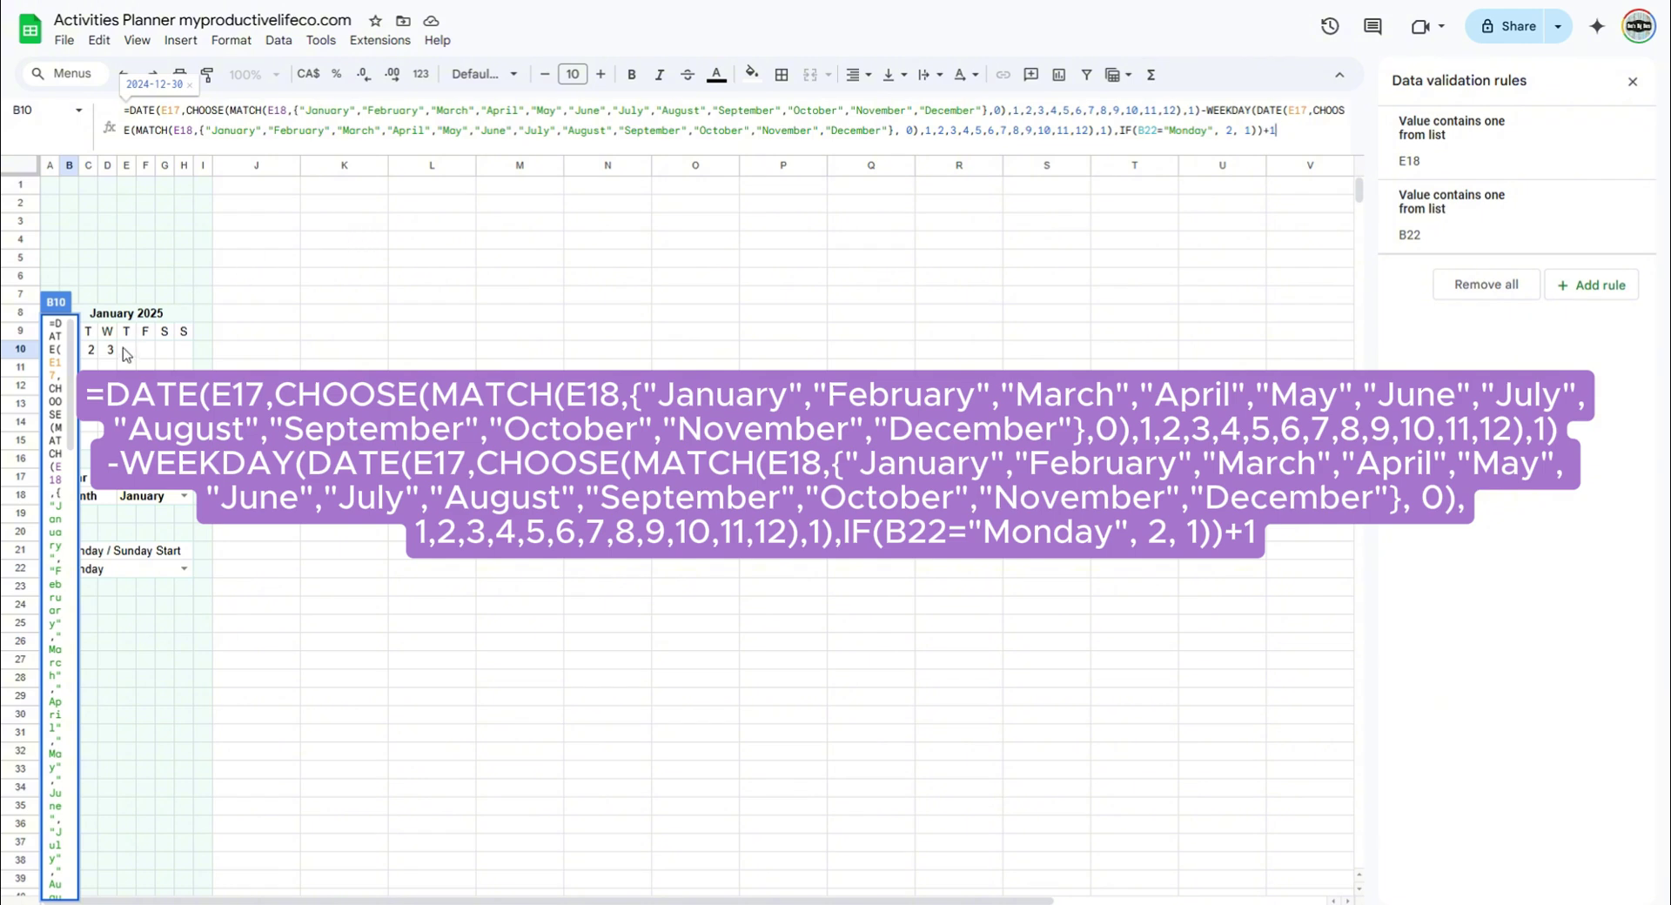
{"action": "key", "text": "Tab"}
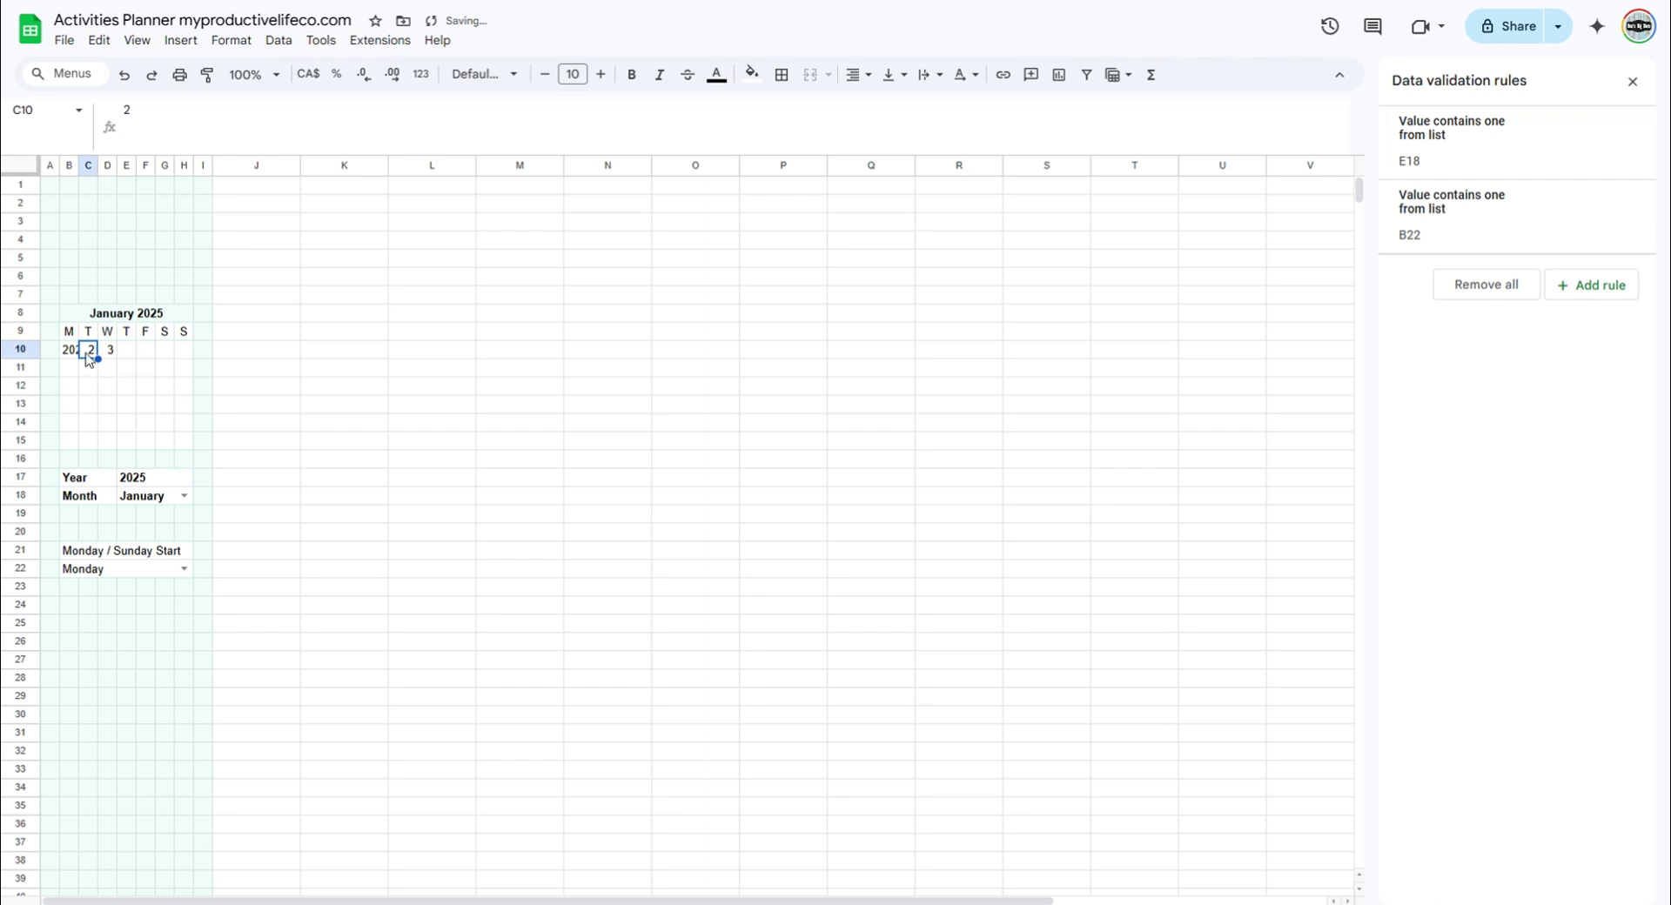
{"action": "key", "text": "Left"}
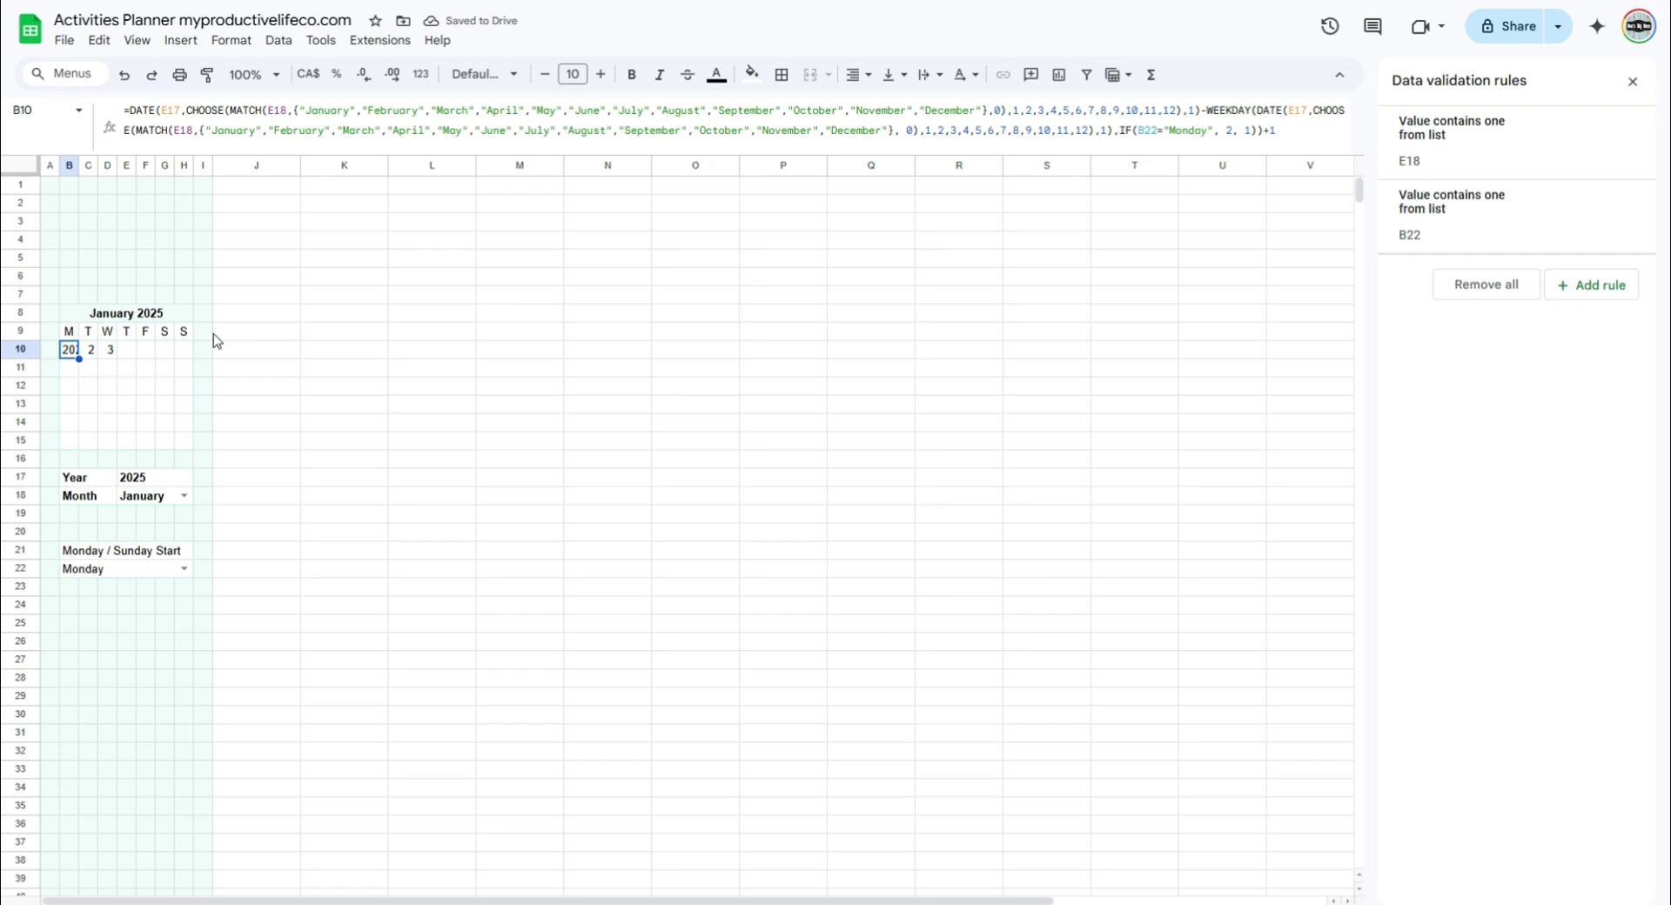
Apply a custom day-only date format to B10, removing month and year, so it shows 30.
{"action": "left_click", "coordinate": [421, 76]}
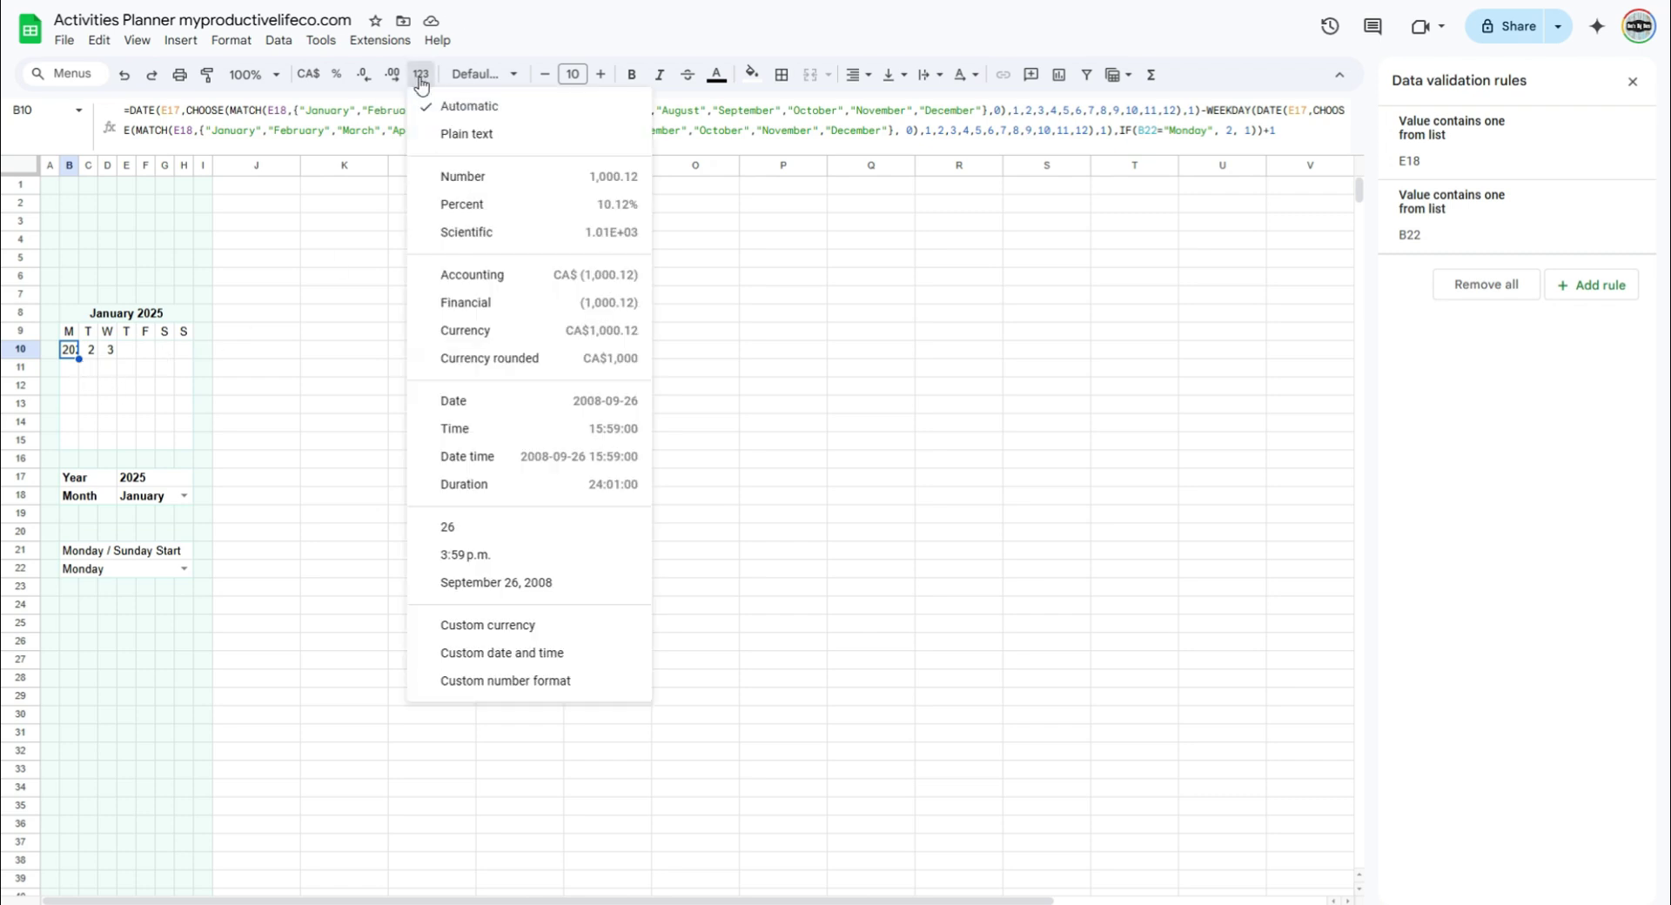
{"action": "left_click", "coordinate": [500, 655]}
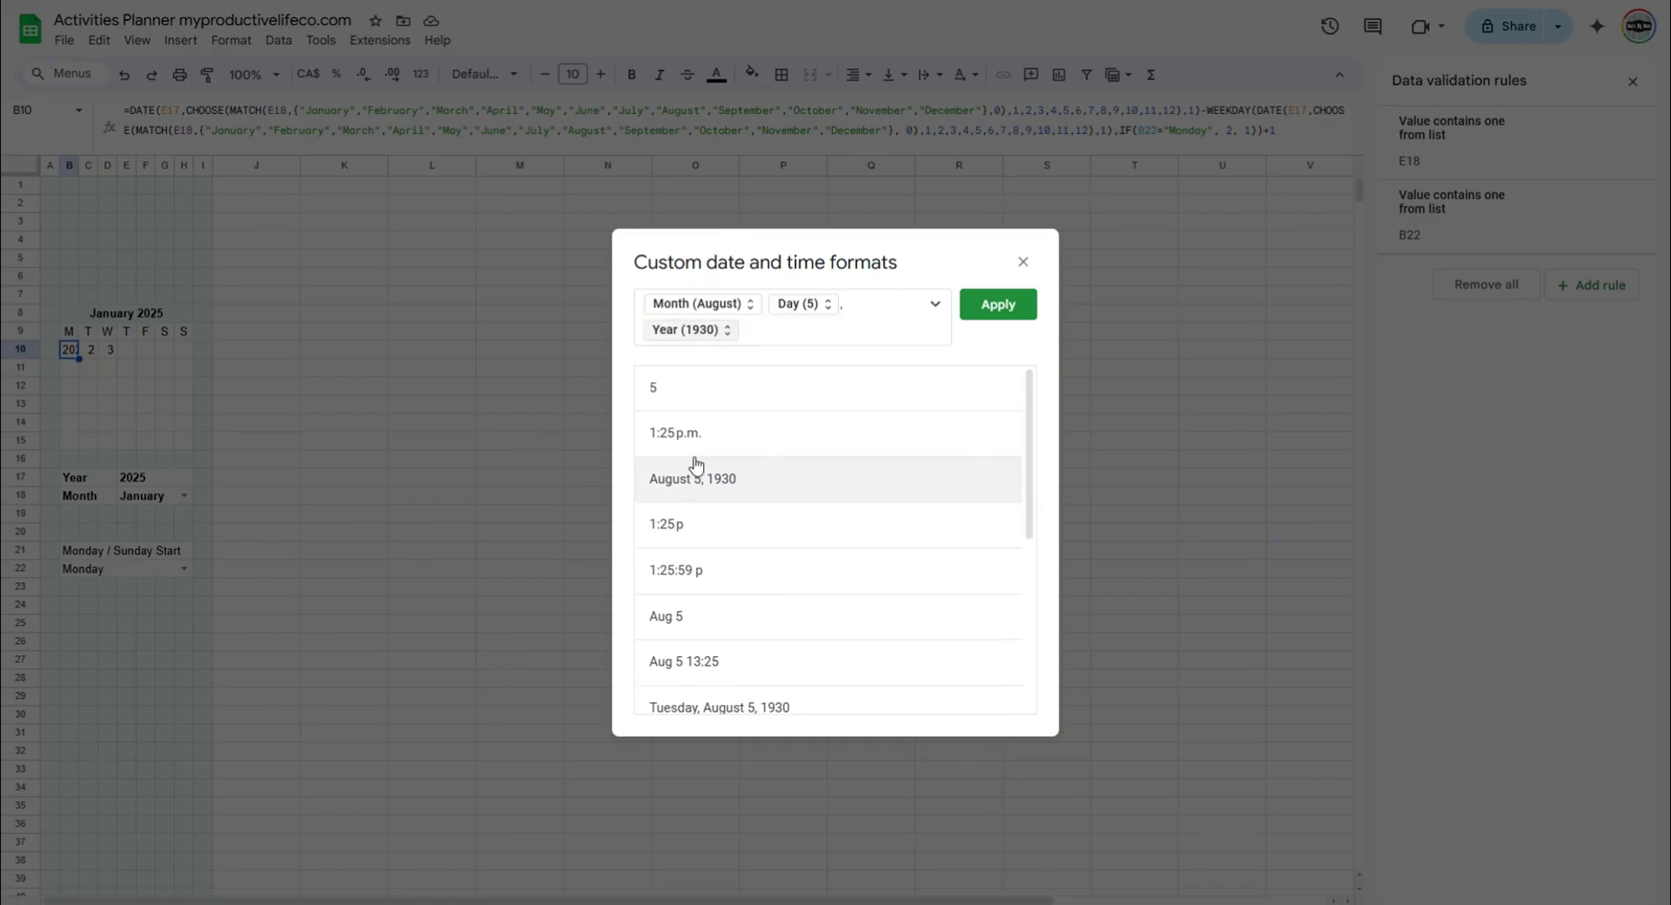
{"action": "left_click", "coordinate": [761, 335]}
{"action": "key", "text": "BackSpace"}
{"action": "key", "text": "BackSpace"}
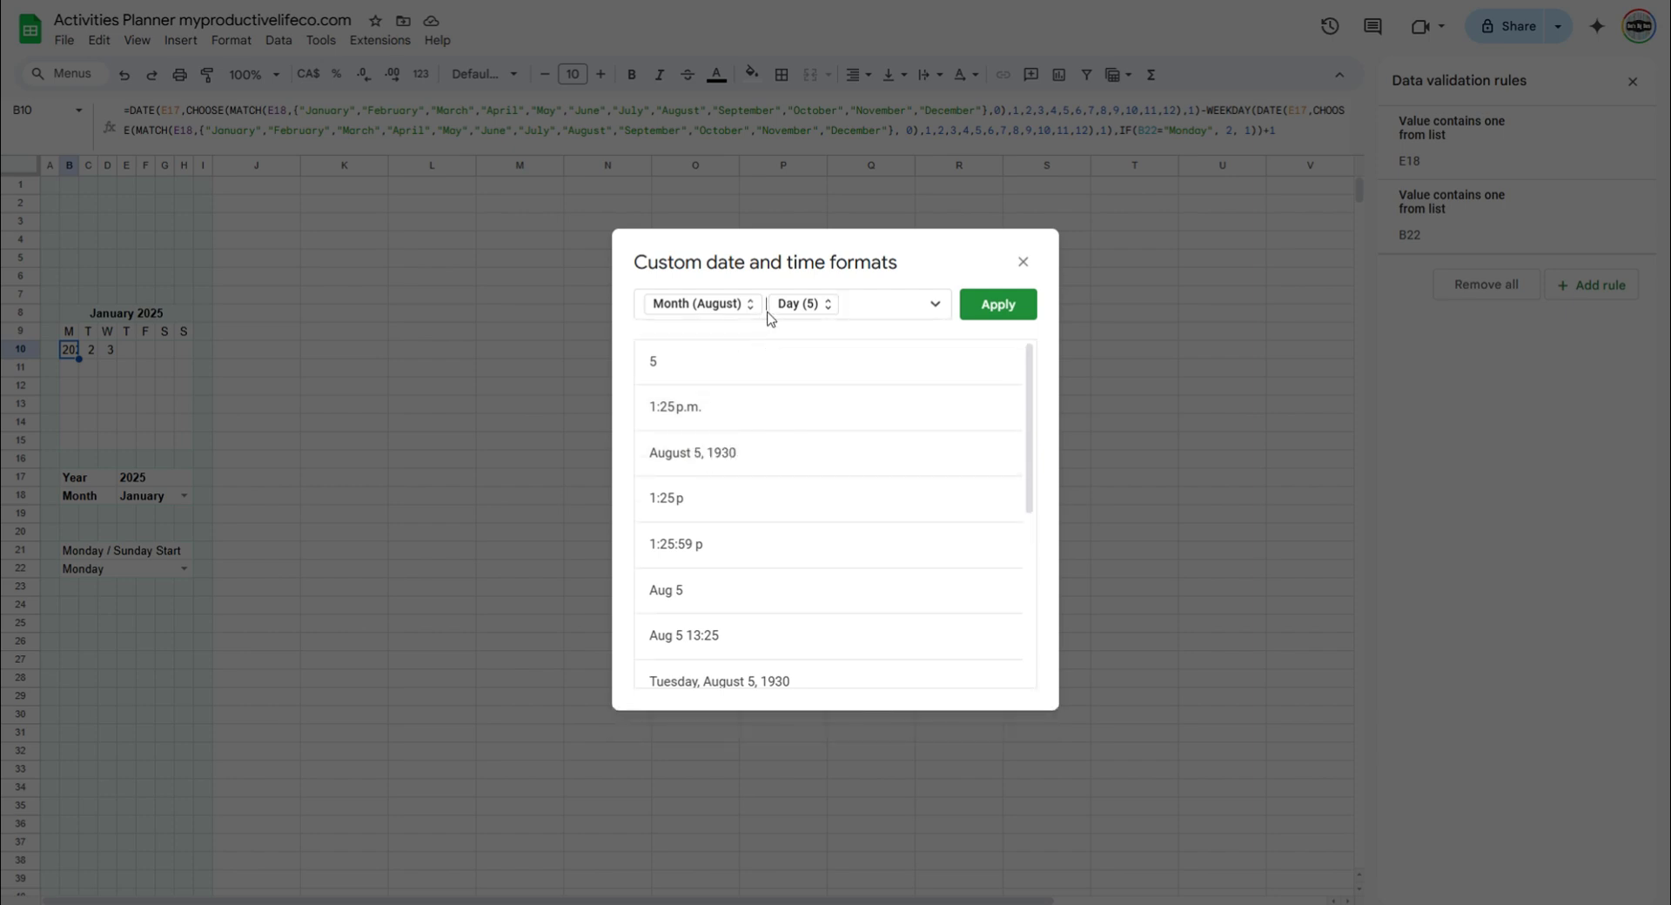
{"action": "left_click", "coordinate": [766, 314]}
{"action": "key", "text": "BackSpace"}
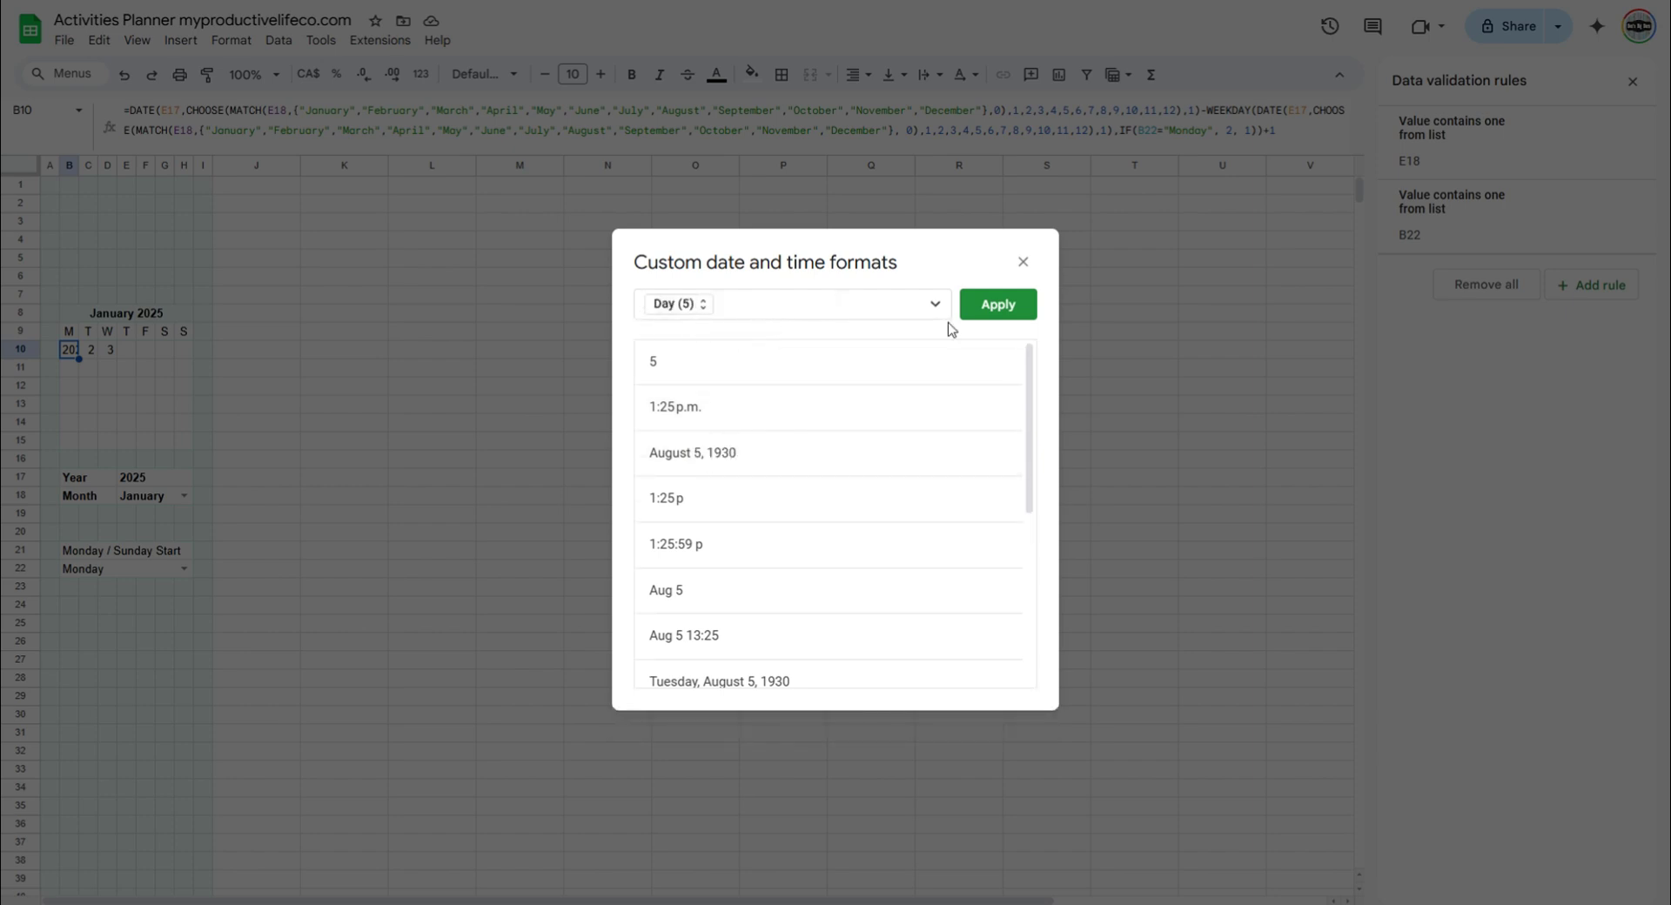
{"action": "left_click", "coordinate": [998, 306]}
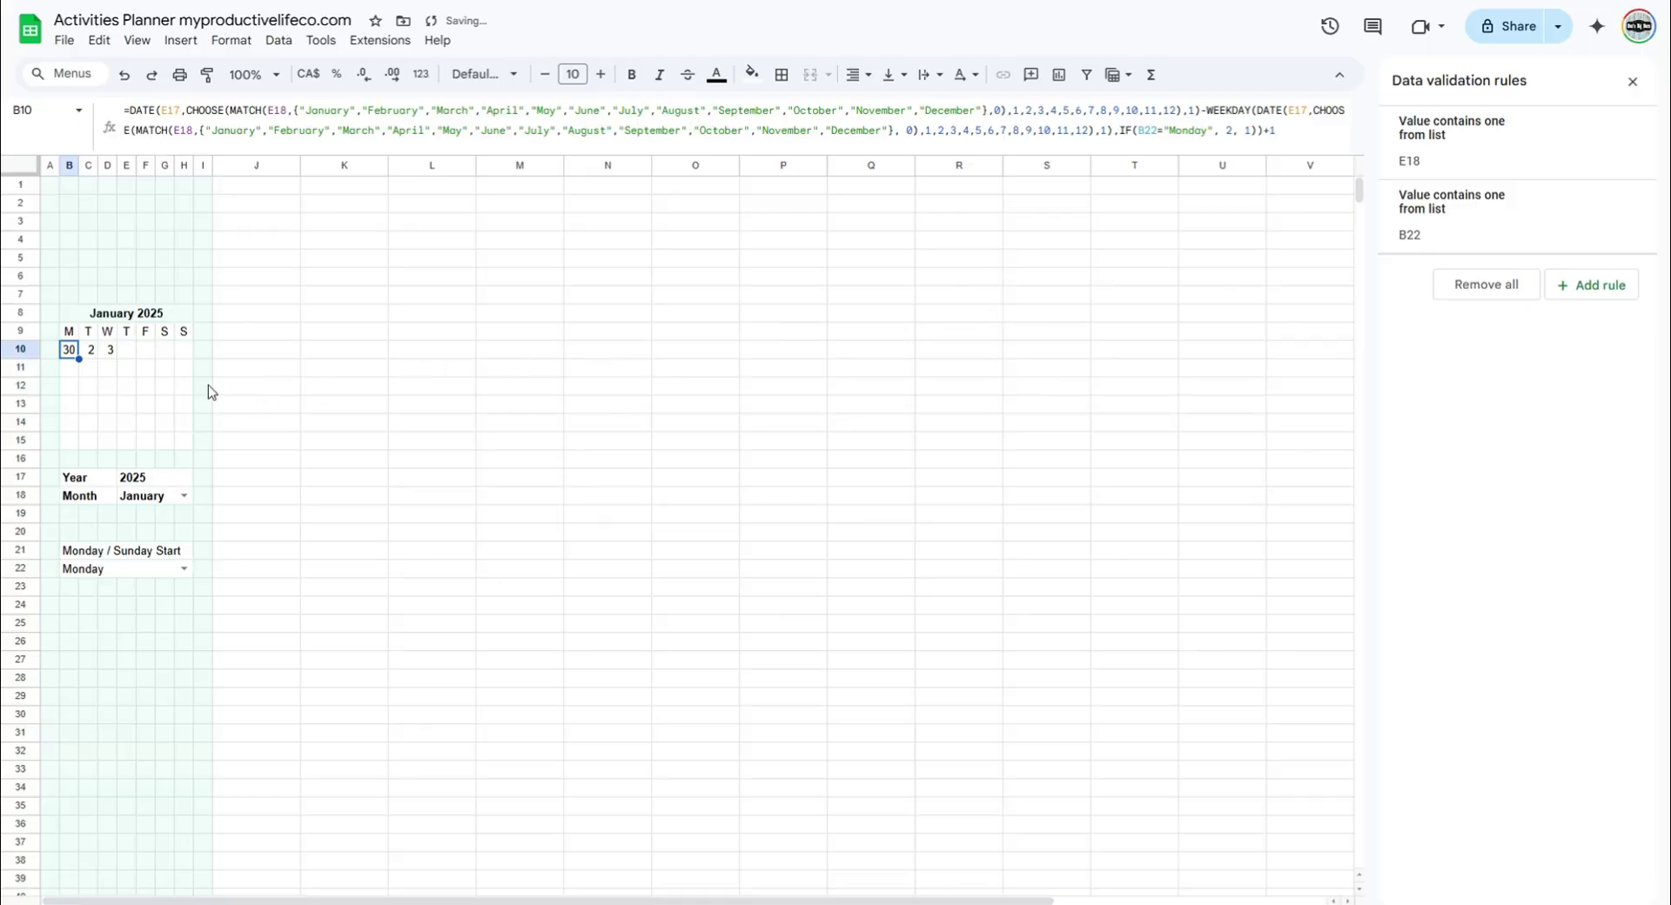
Enter =B10+1 in C10 and =C10+1 in D10, then fill across to H10.
{"action": "left_click", "coordinate": [91, 352]}
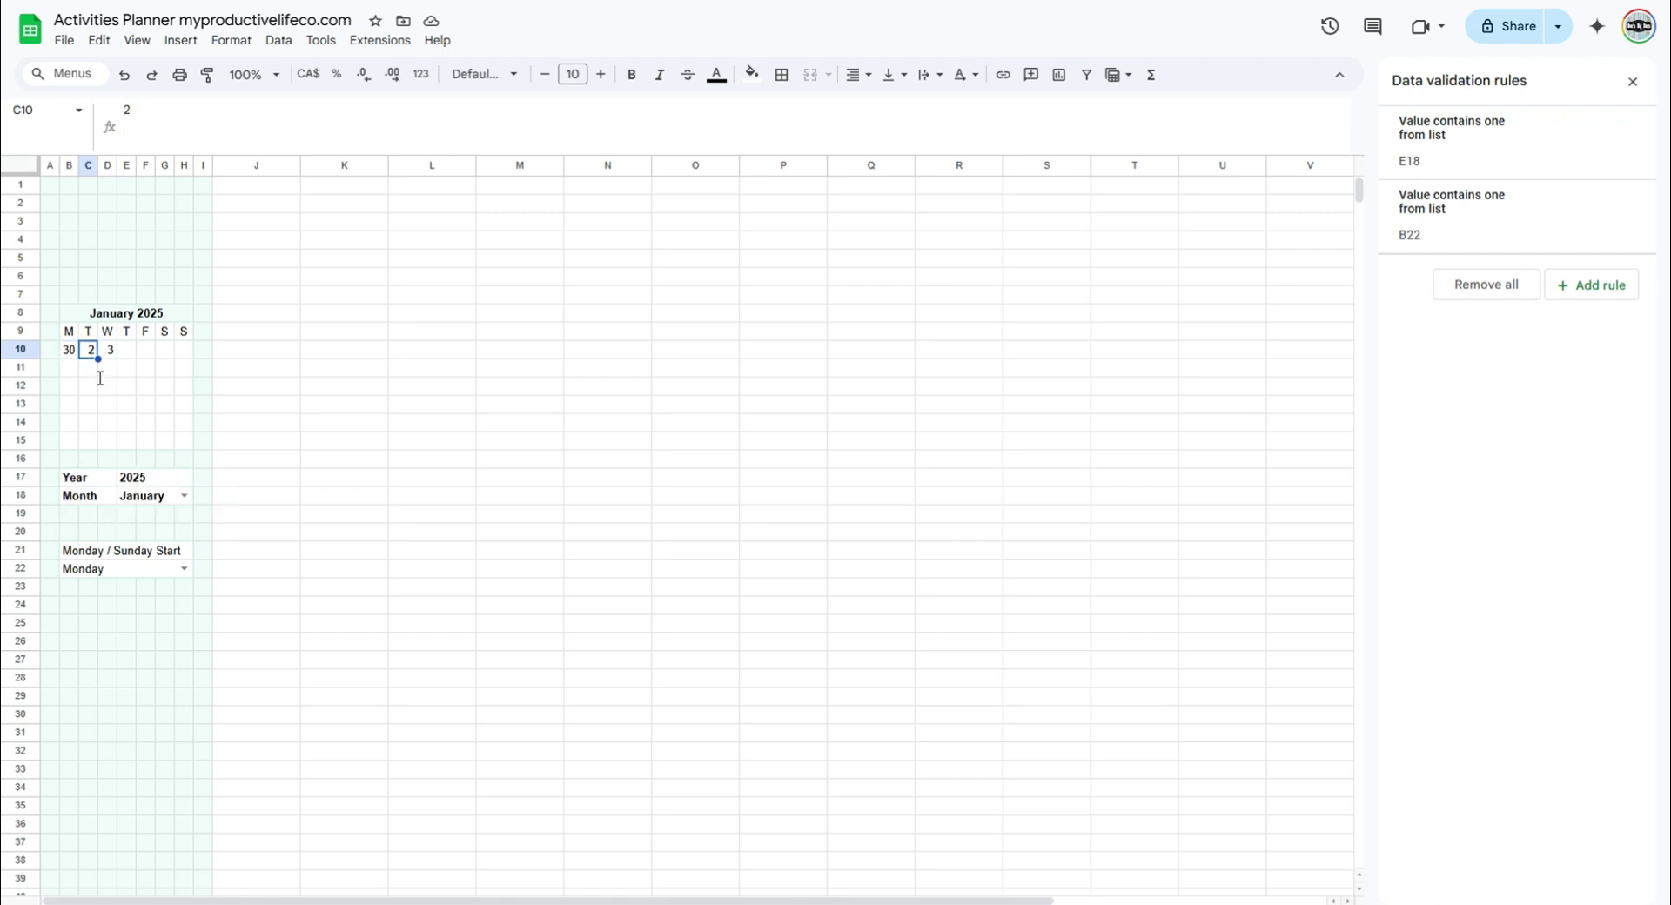
{"action": "type", "text": "="}
{"action": "left_click", "coordinate": [69, 352]}
{"action": "type", "text": "+1"}
{"action": "key", "text": "Return"}
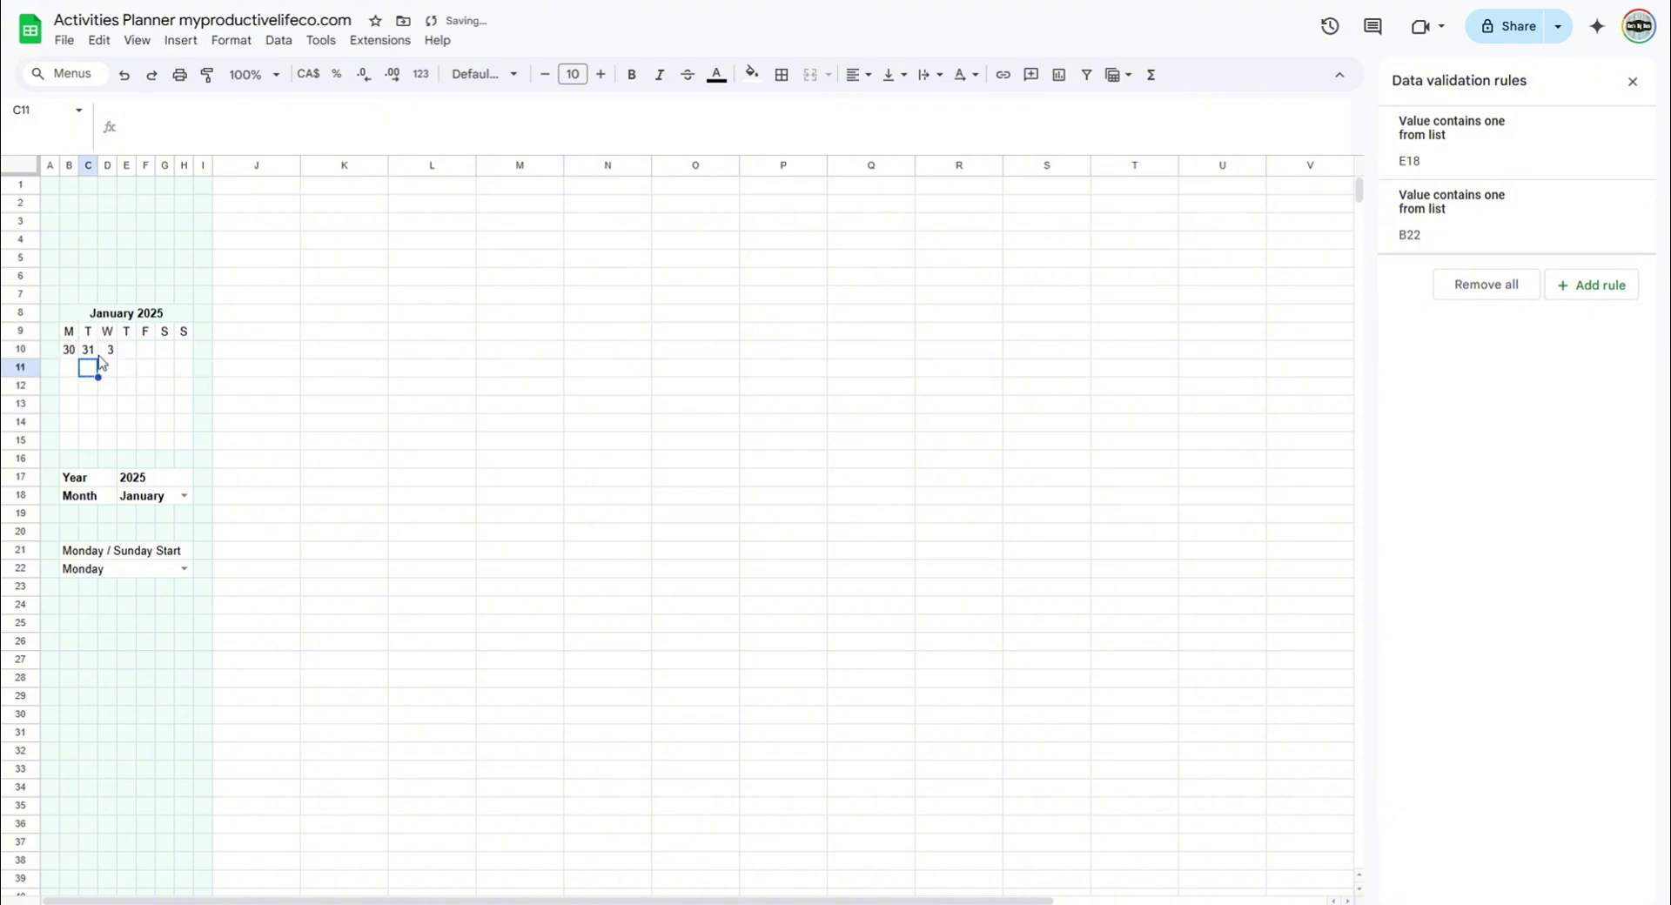
{"action": "left_click", "coordinate": [108, 352]}
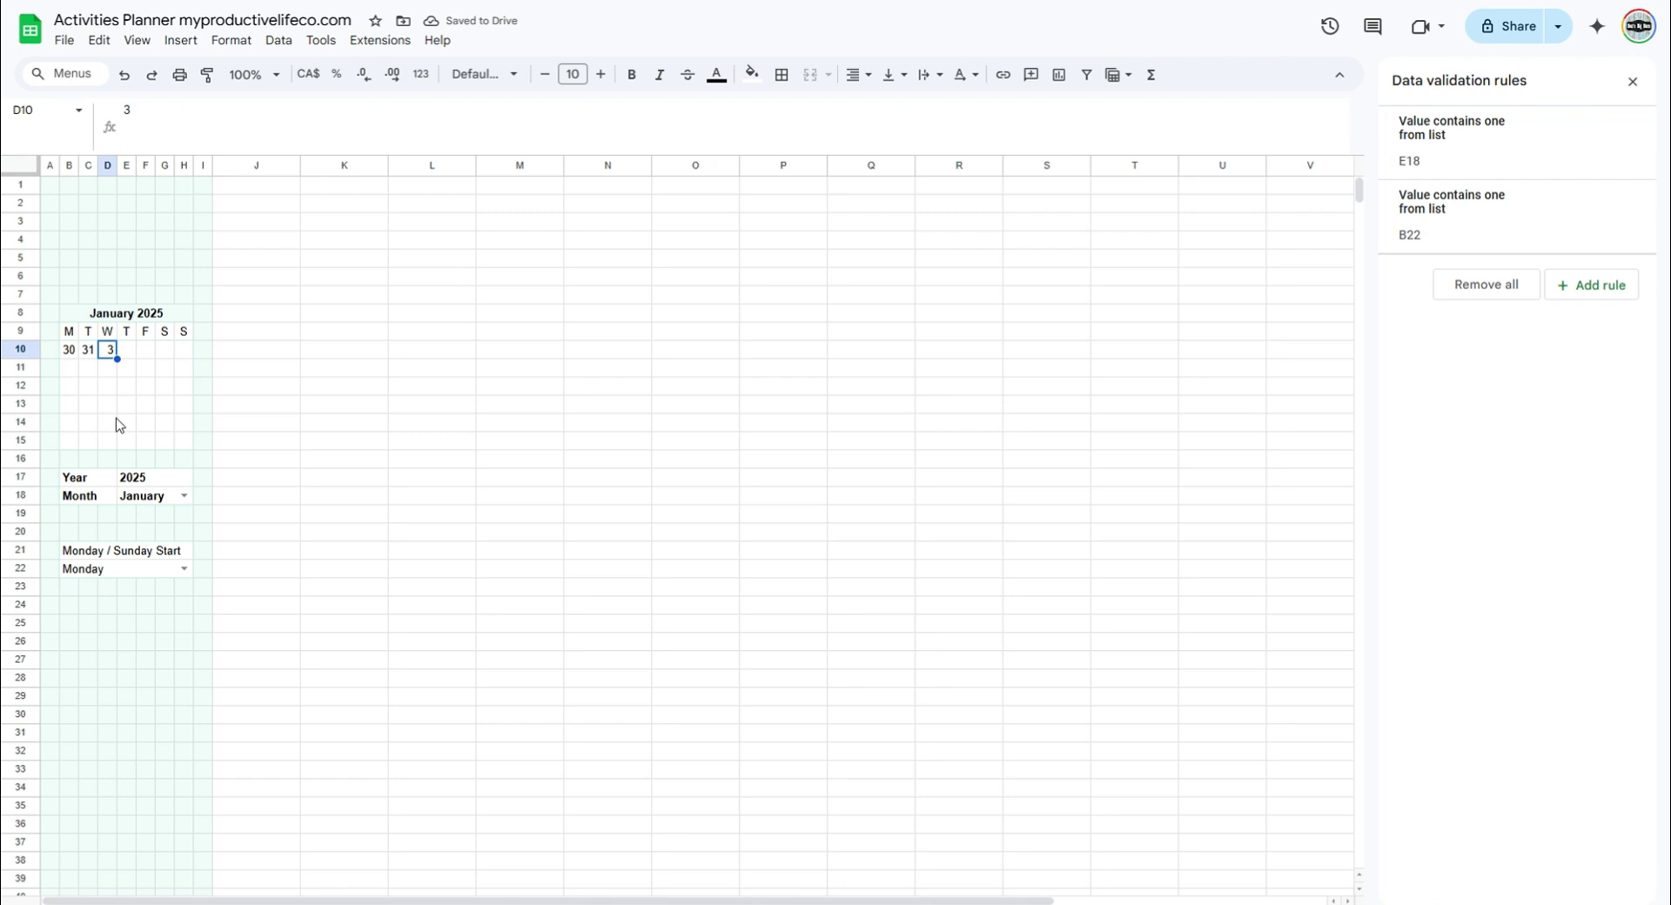
{"action": "type", "text": "="}
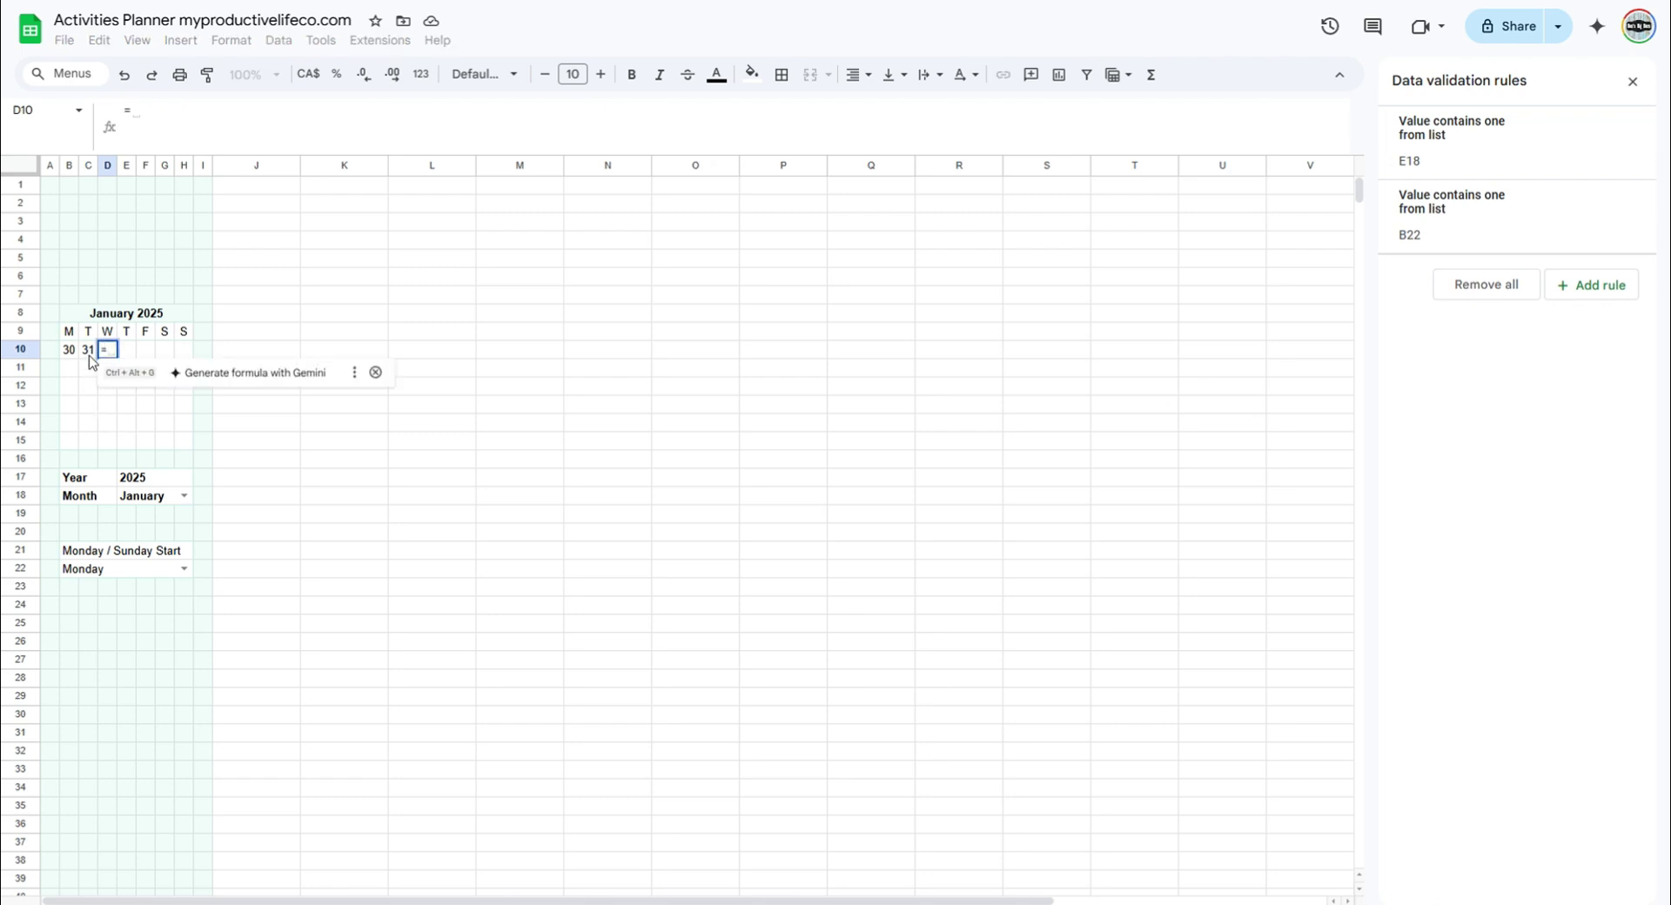
{"action": "left_click", "coordinate": [87, 357]}
{"action": "type", "text": "+1"}
{"action": "key", "text": "Return"}
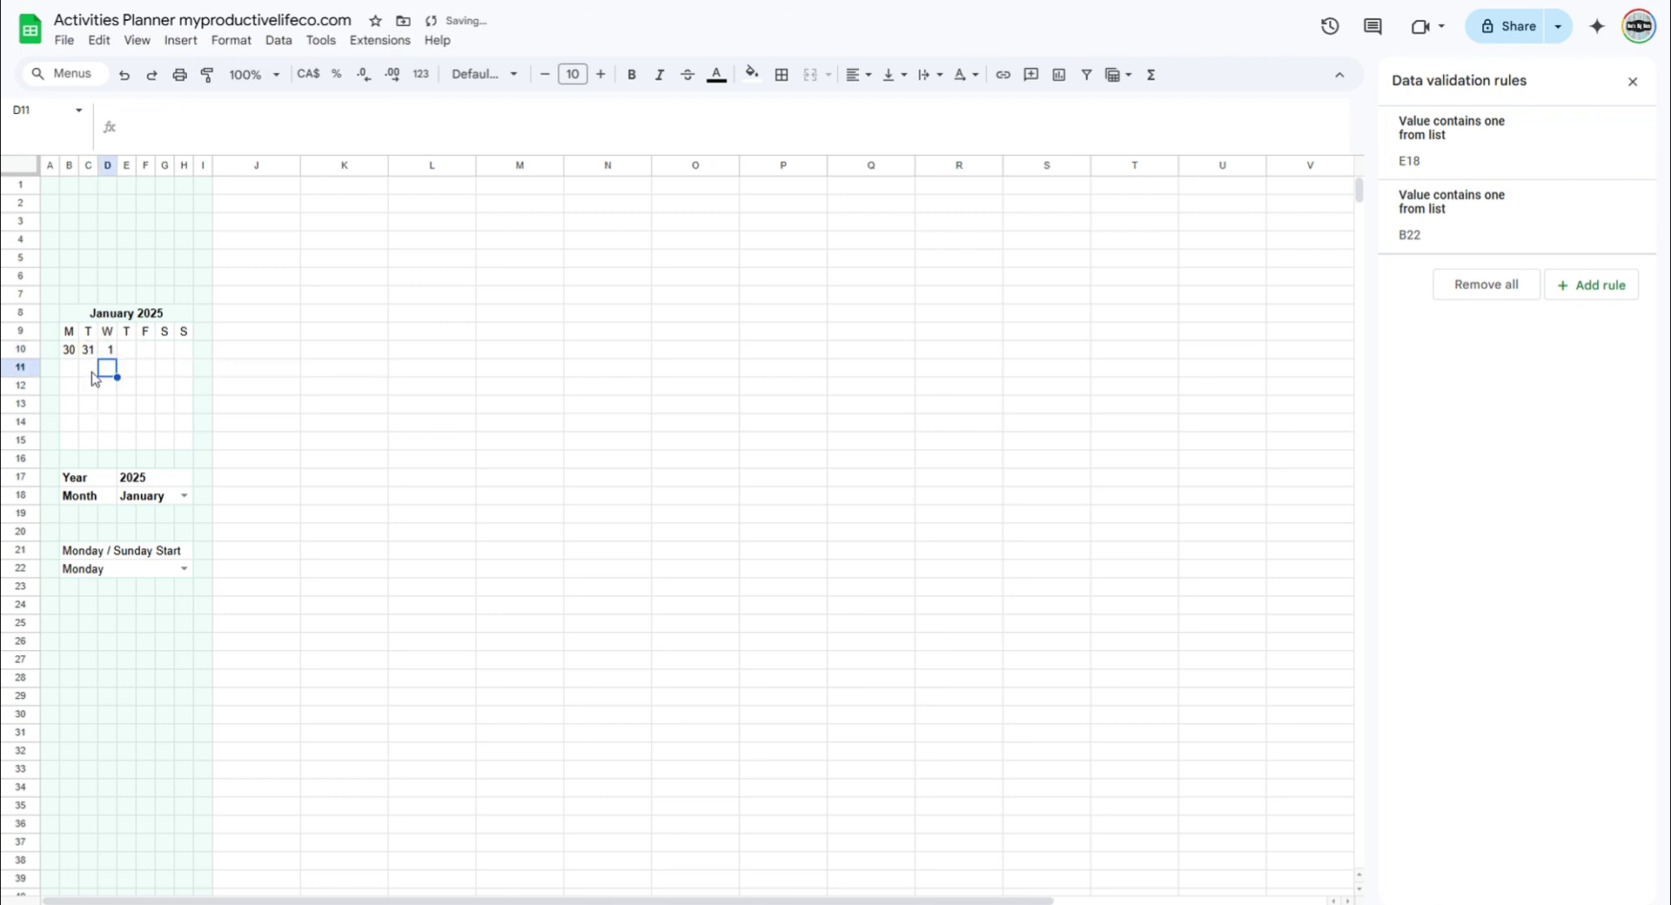
{"action": "left_click", "coordinate": [111, 350]}
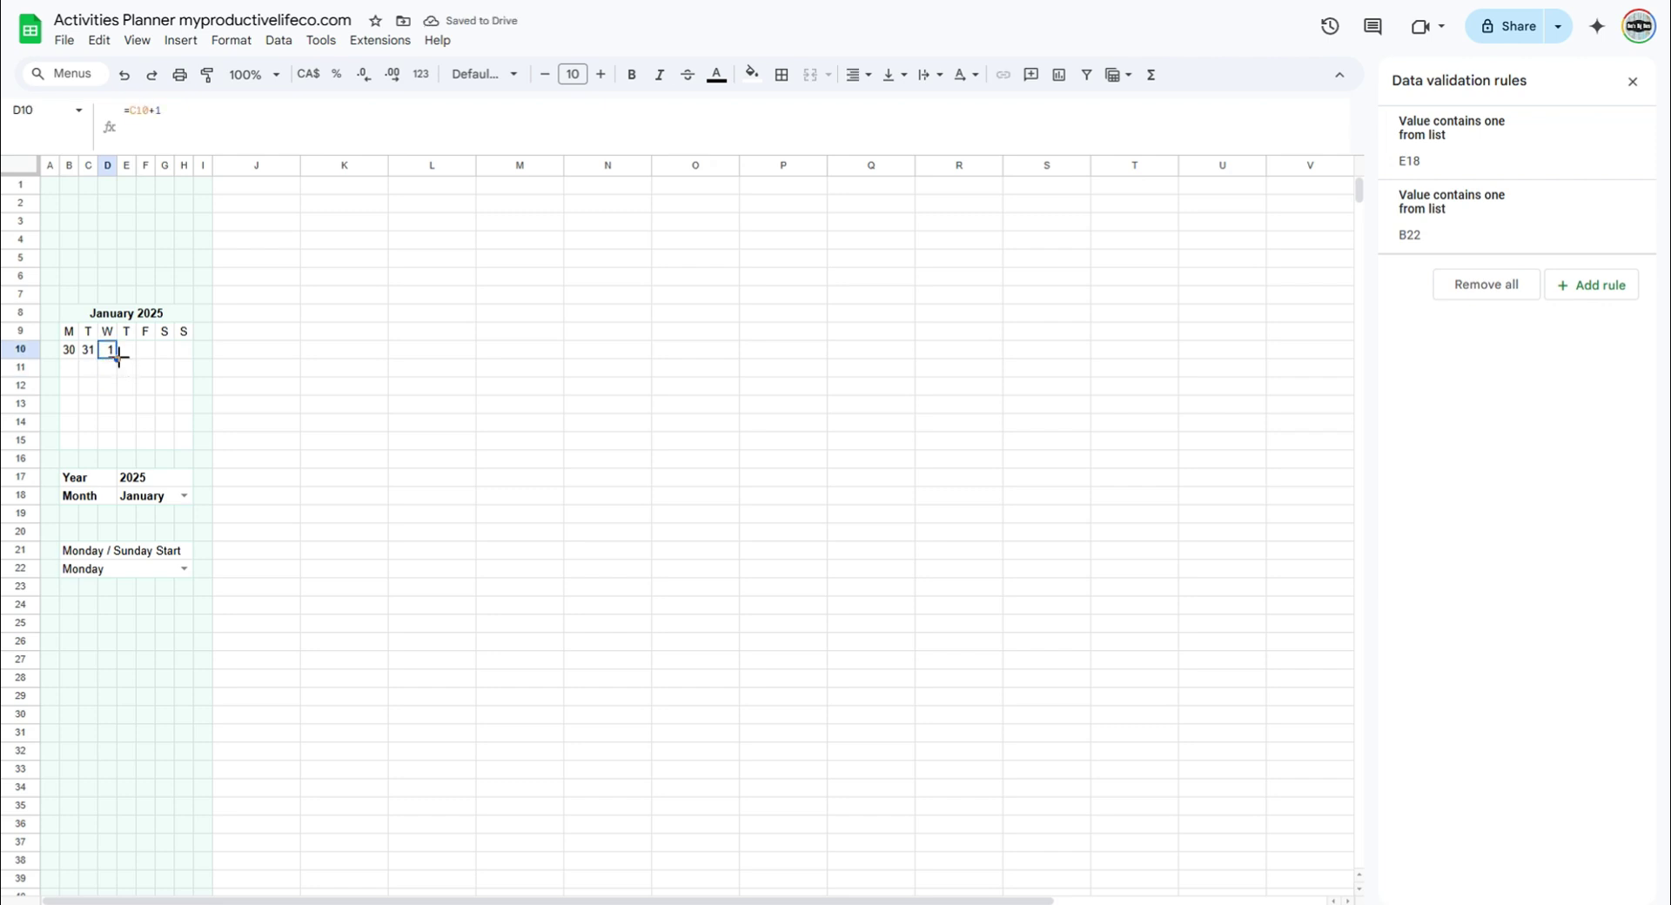
{"action": "left_click_drag", "start_coordinate": [116, 359], "coordinate": [180, 363]}
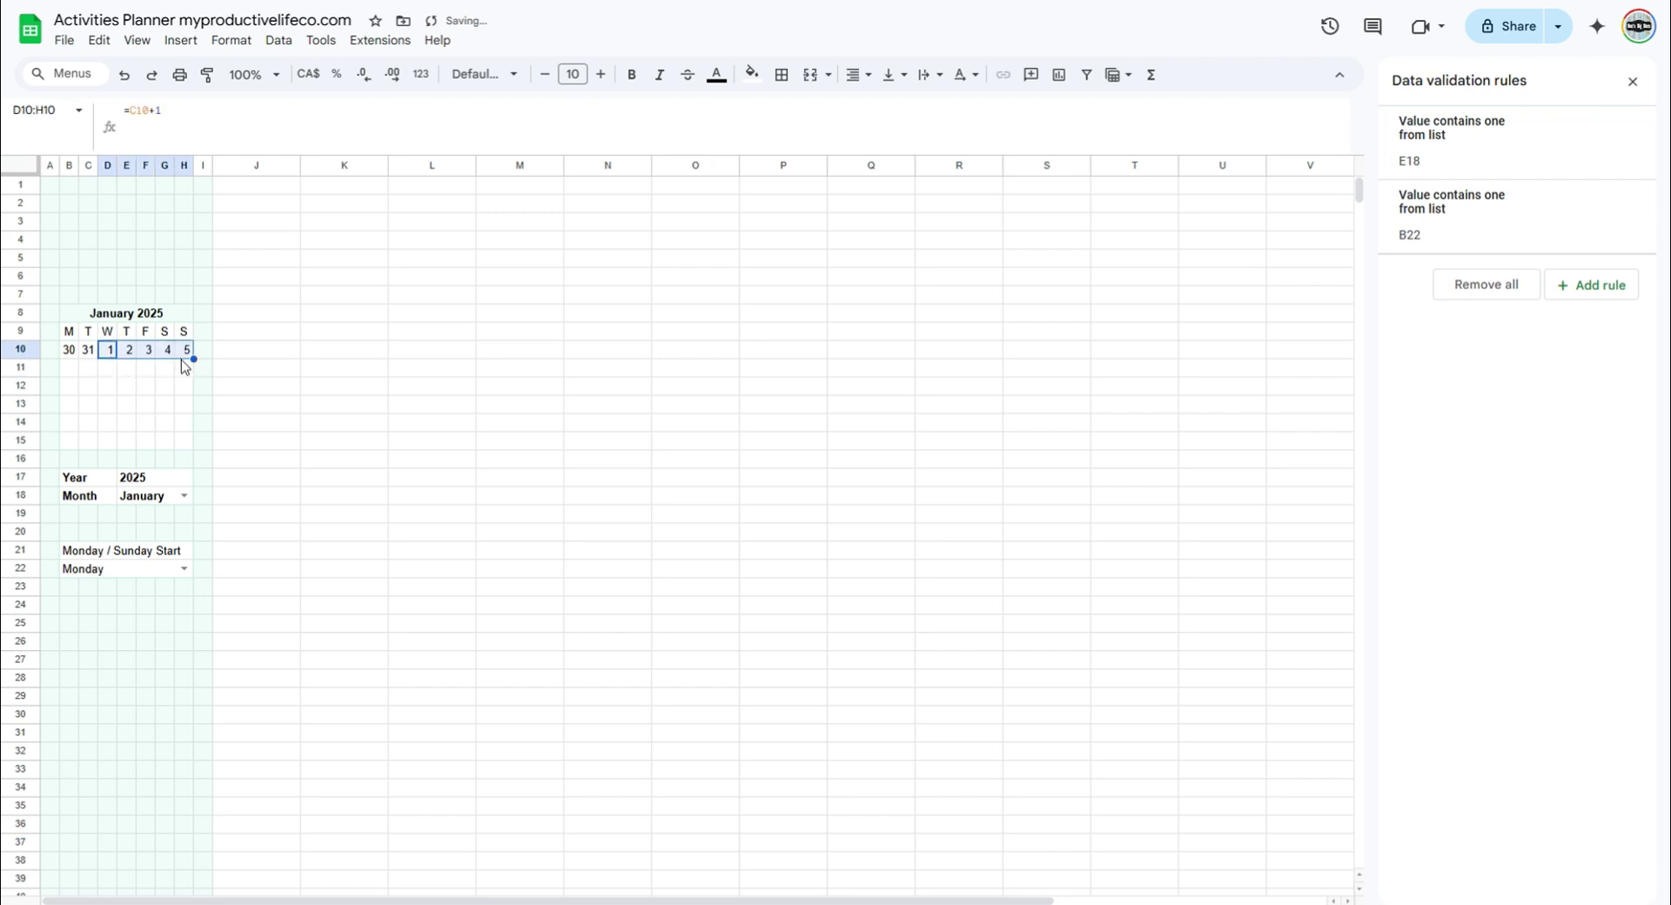
Enter =H10+1 in B11 to continue dates into the second week.
{"action": "left_click", "coordinate": [63, 371]}
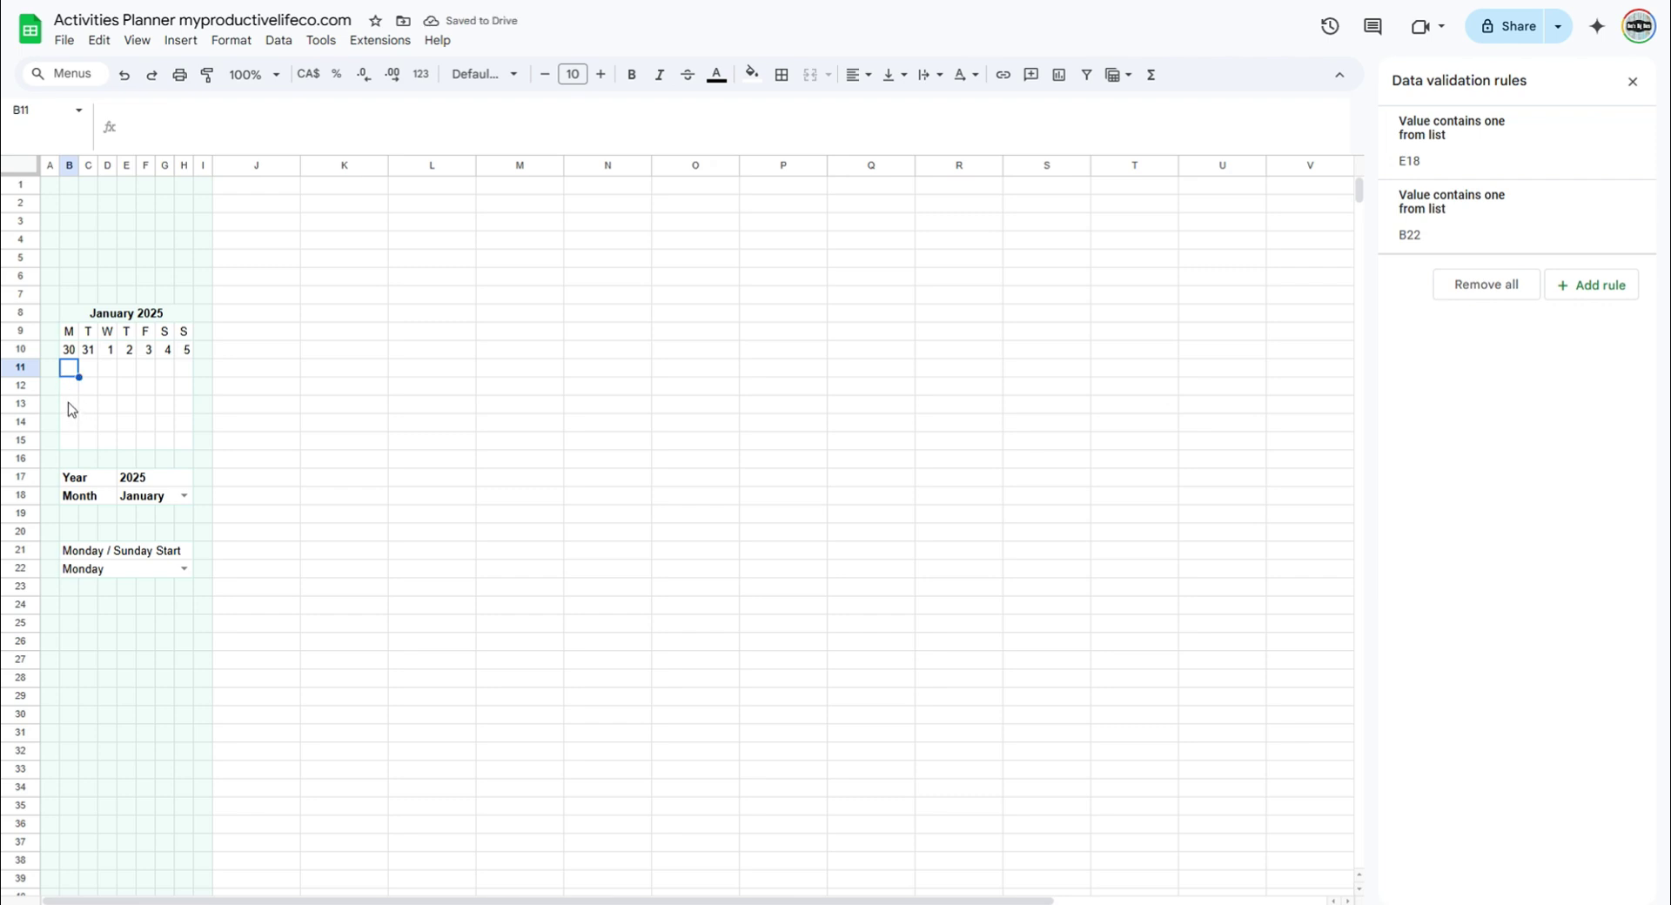
{"action": "type", "text": "="}
{"action": "left_click", "coordinate": [186, 350]}
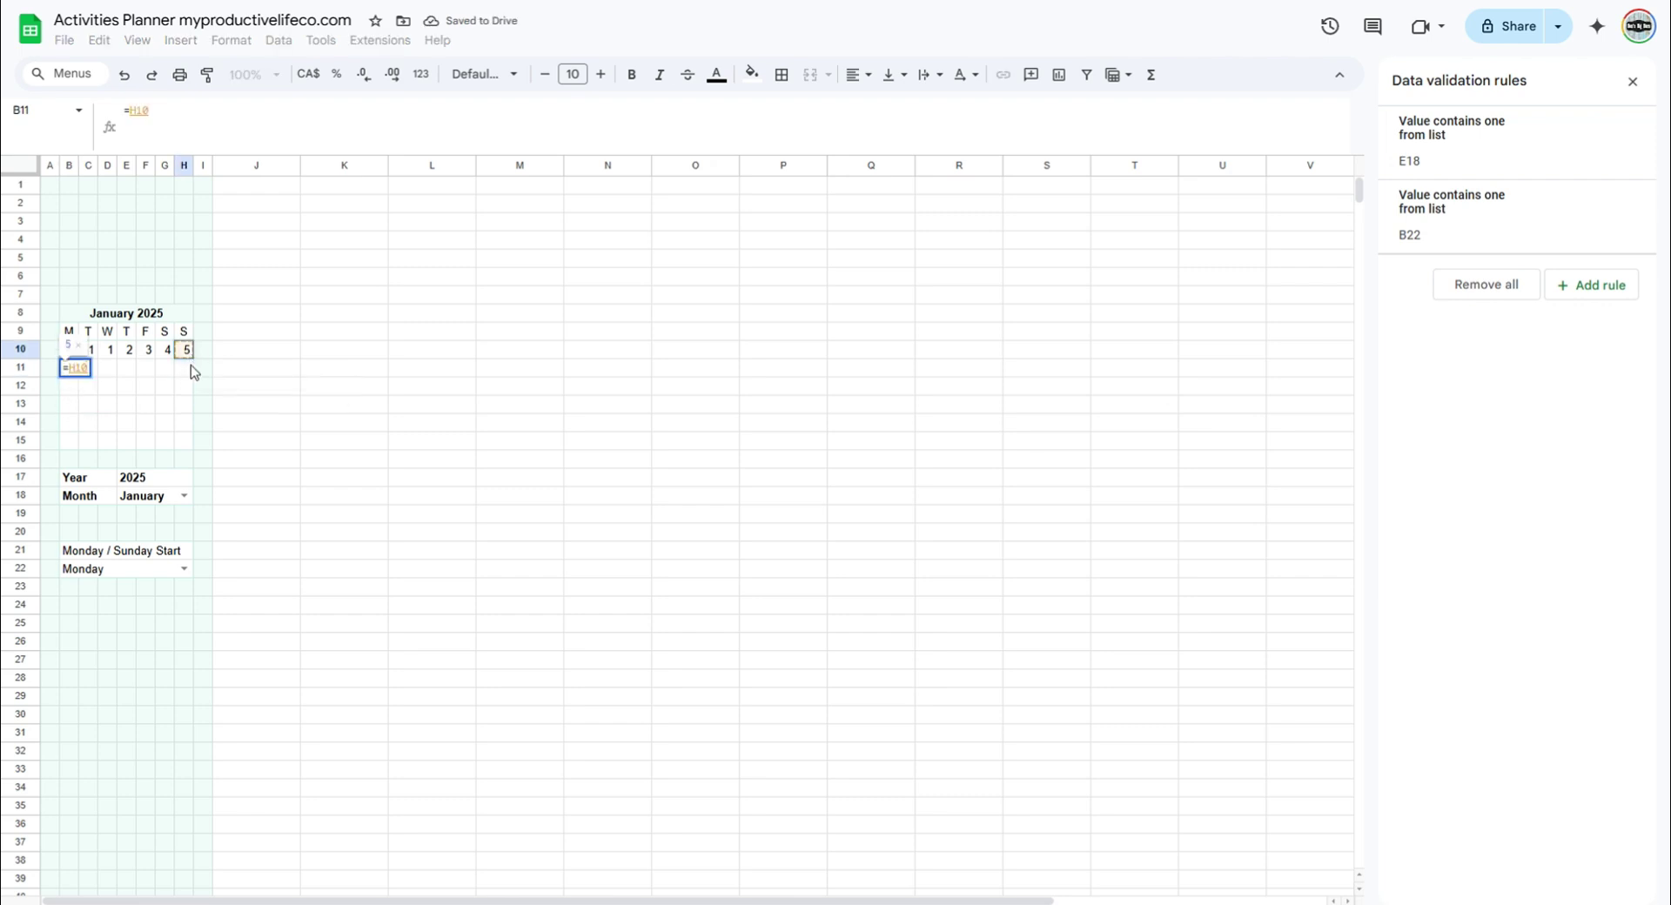
{"action": "type", "text": "+1"}
{"action": "key", "text": "Return"}
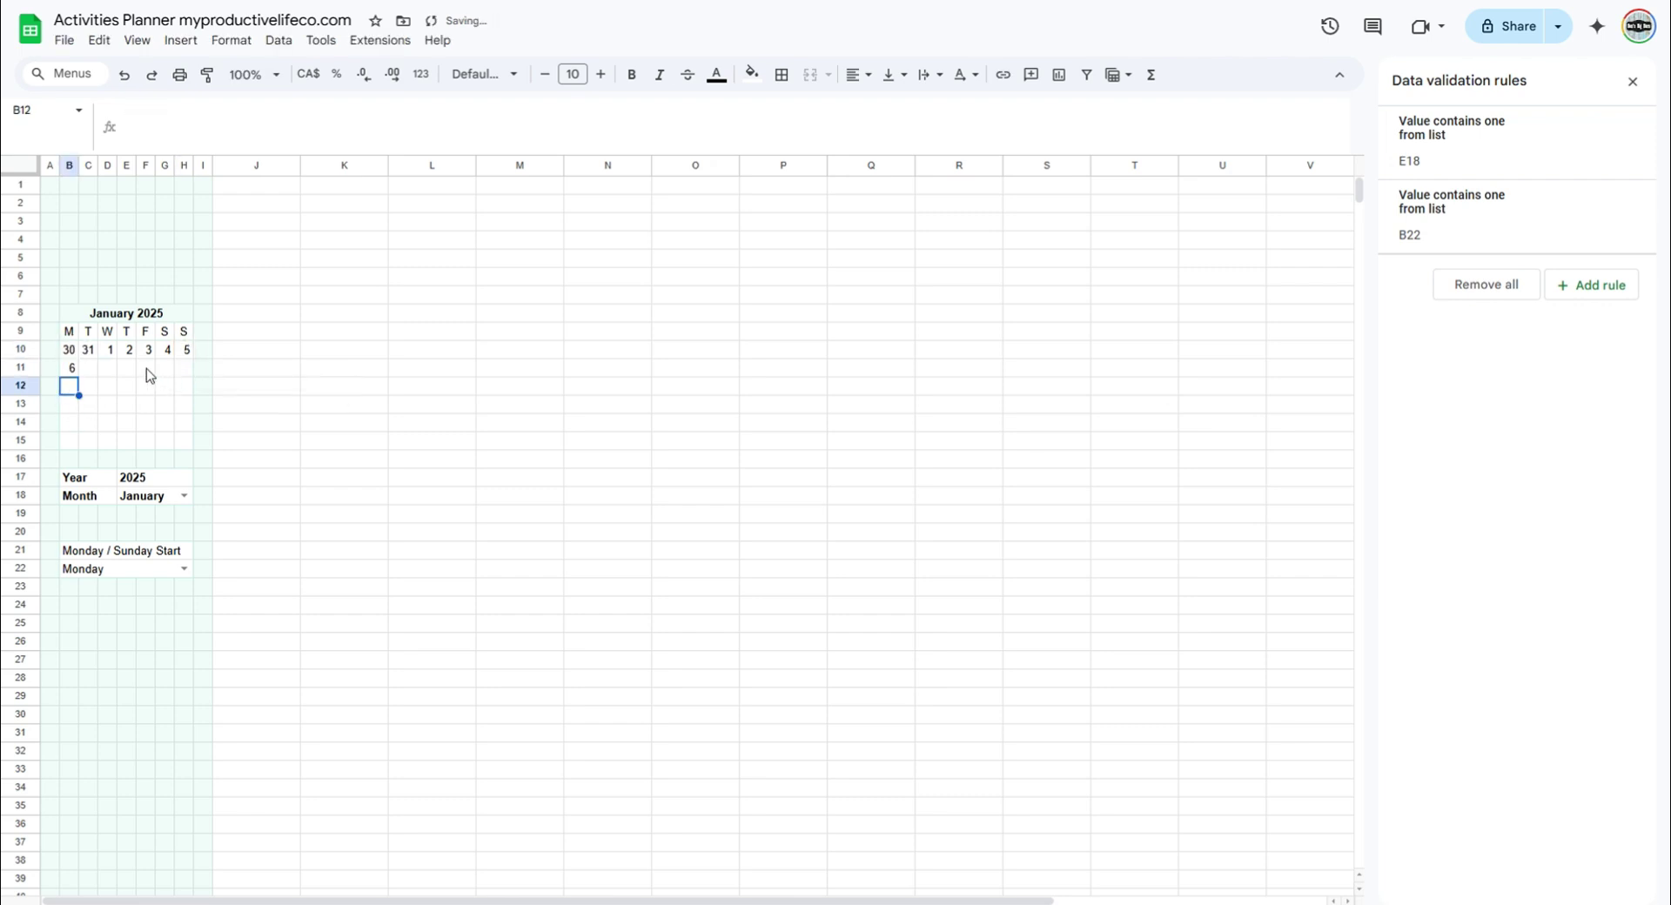
Fill week two across to H11 and copy B11:H11 down to row 15.
{"action": "left_click", "coordinate": [89, 352]}
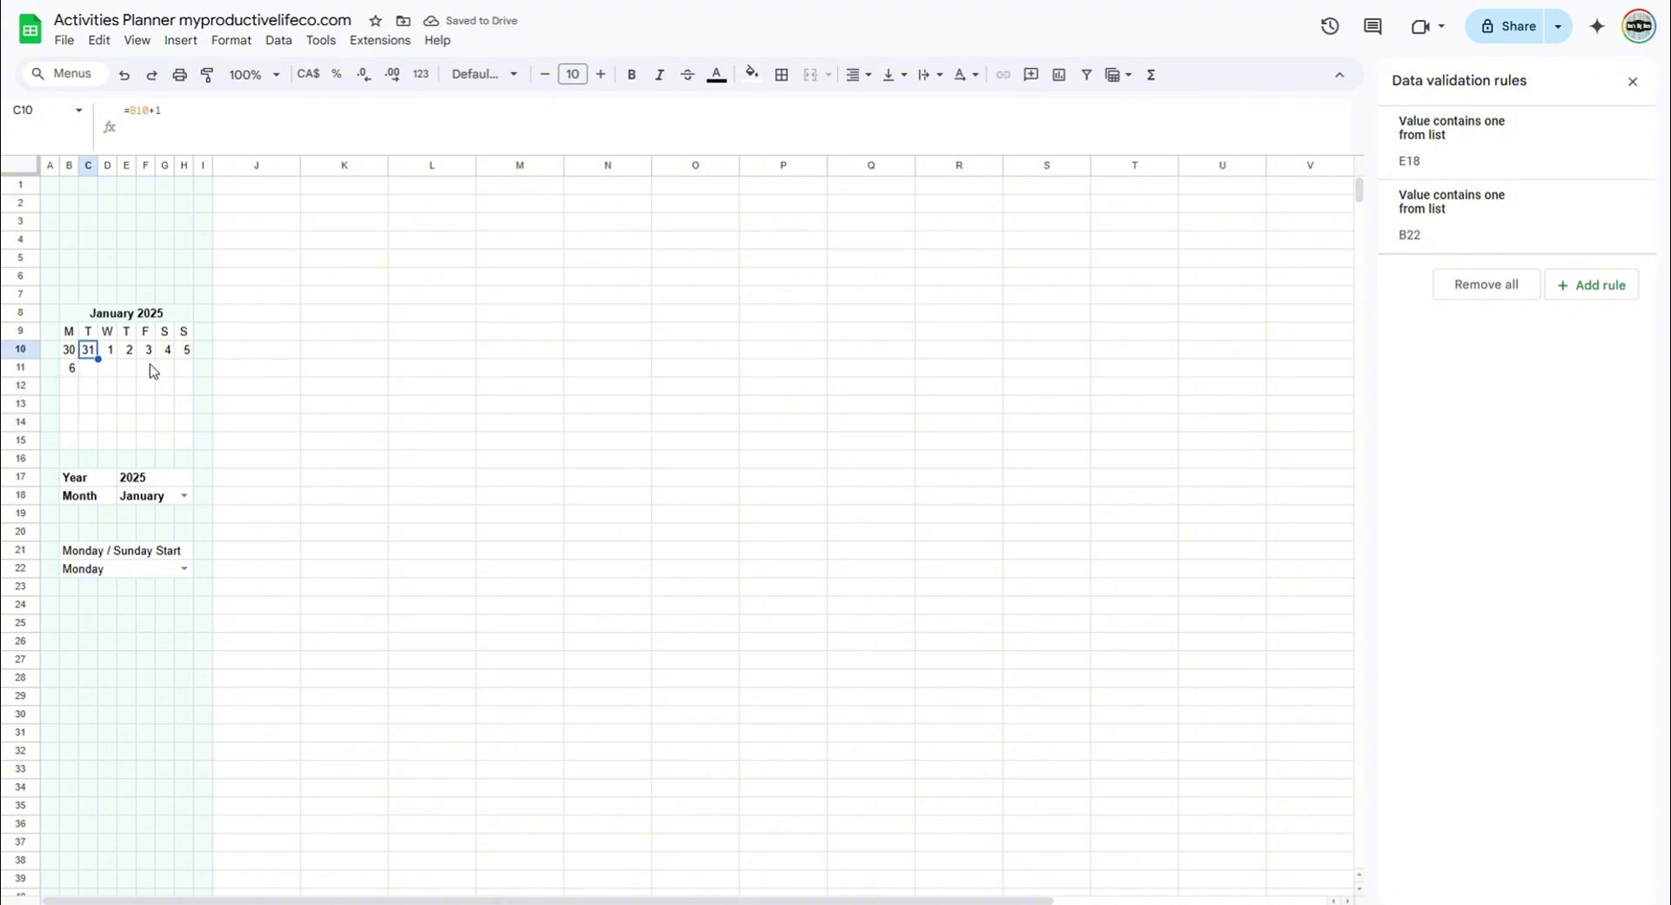
{"action": "left_click_drag", "start_coordinate": [98, 358], "coordinate": [191, 370]}
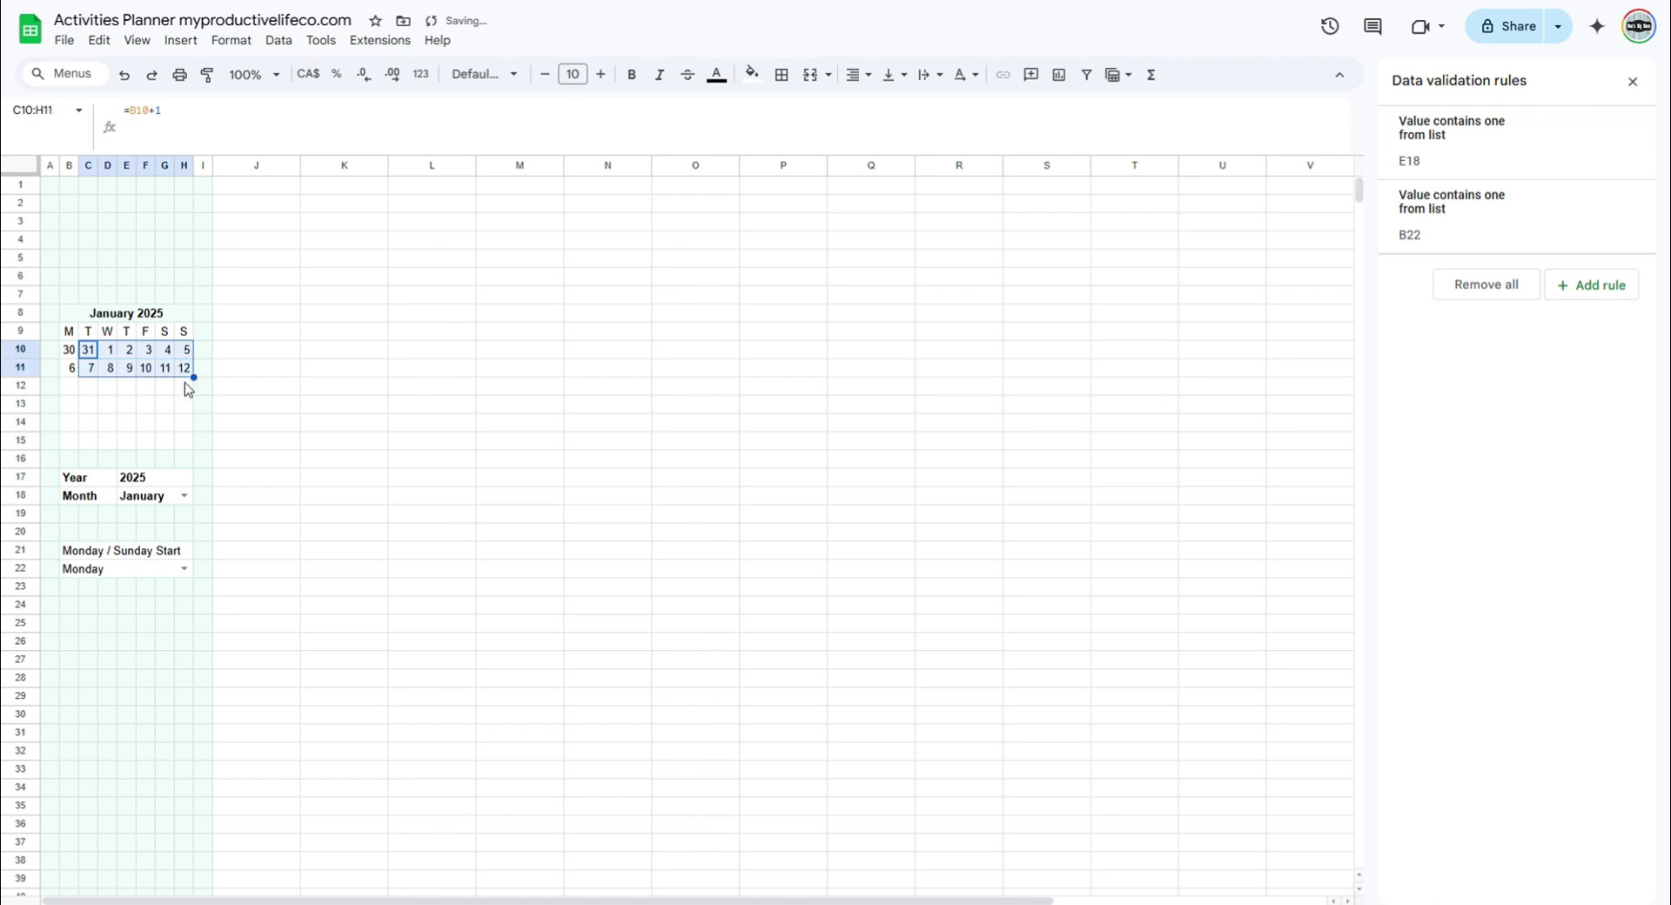
{"action": "left_click", "coordinate": [165, 368]}
{"action": "left_click", "coordinate": [72, 370]}
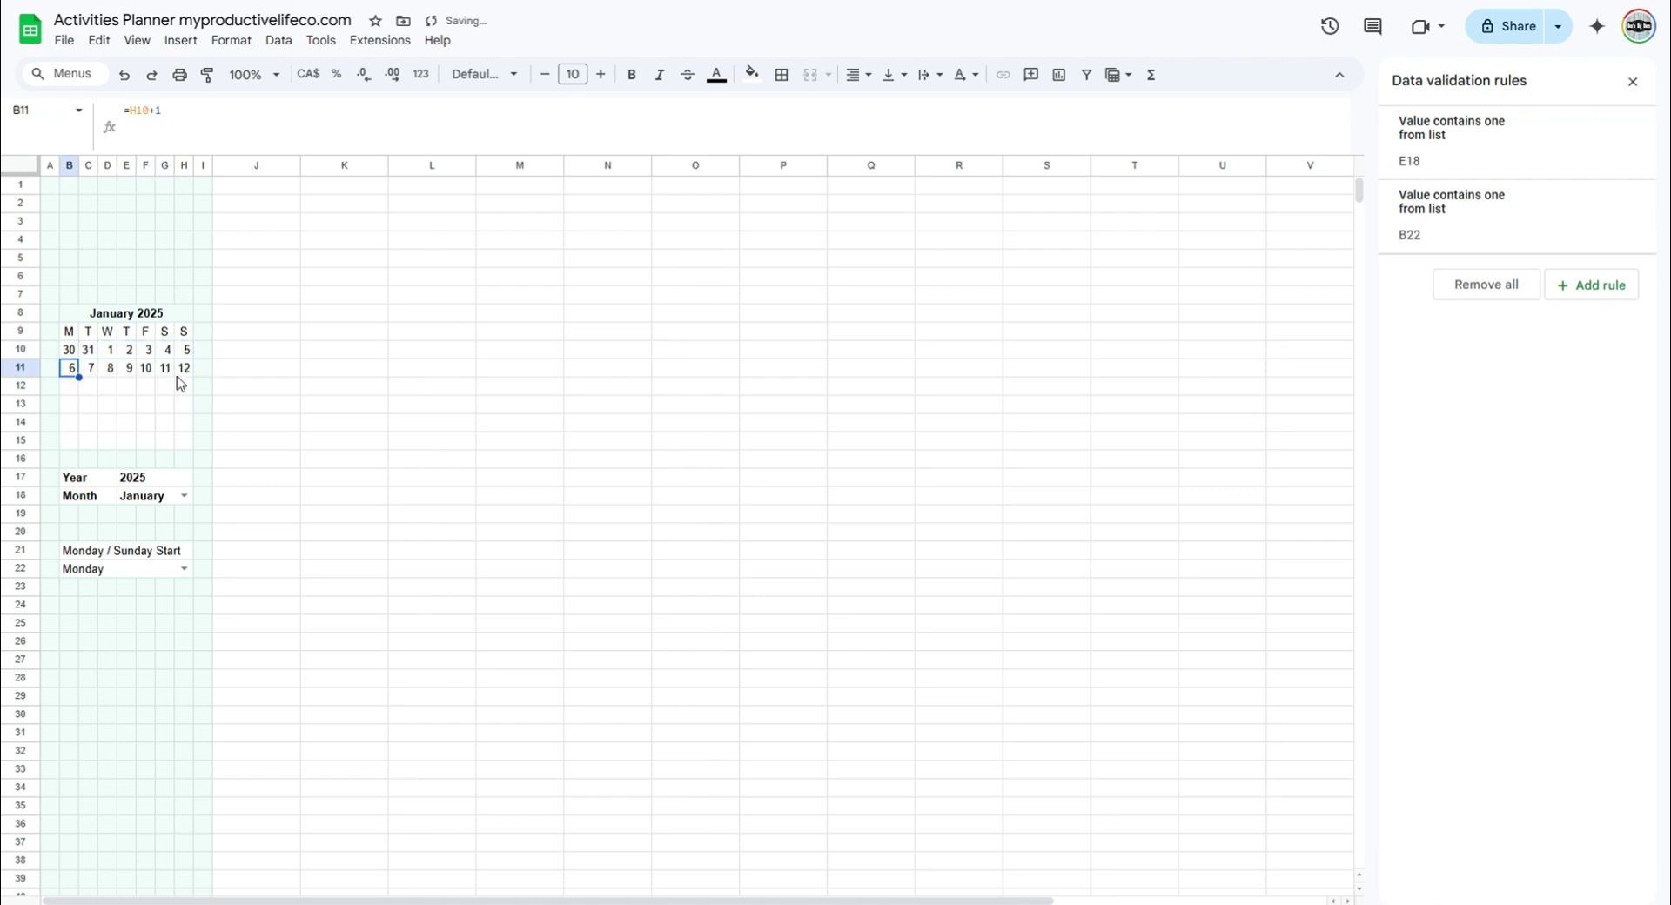
{"action": "left_click", "coordinate": [184, 371], "text": "shift"}
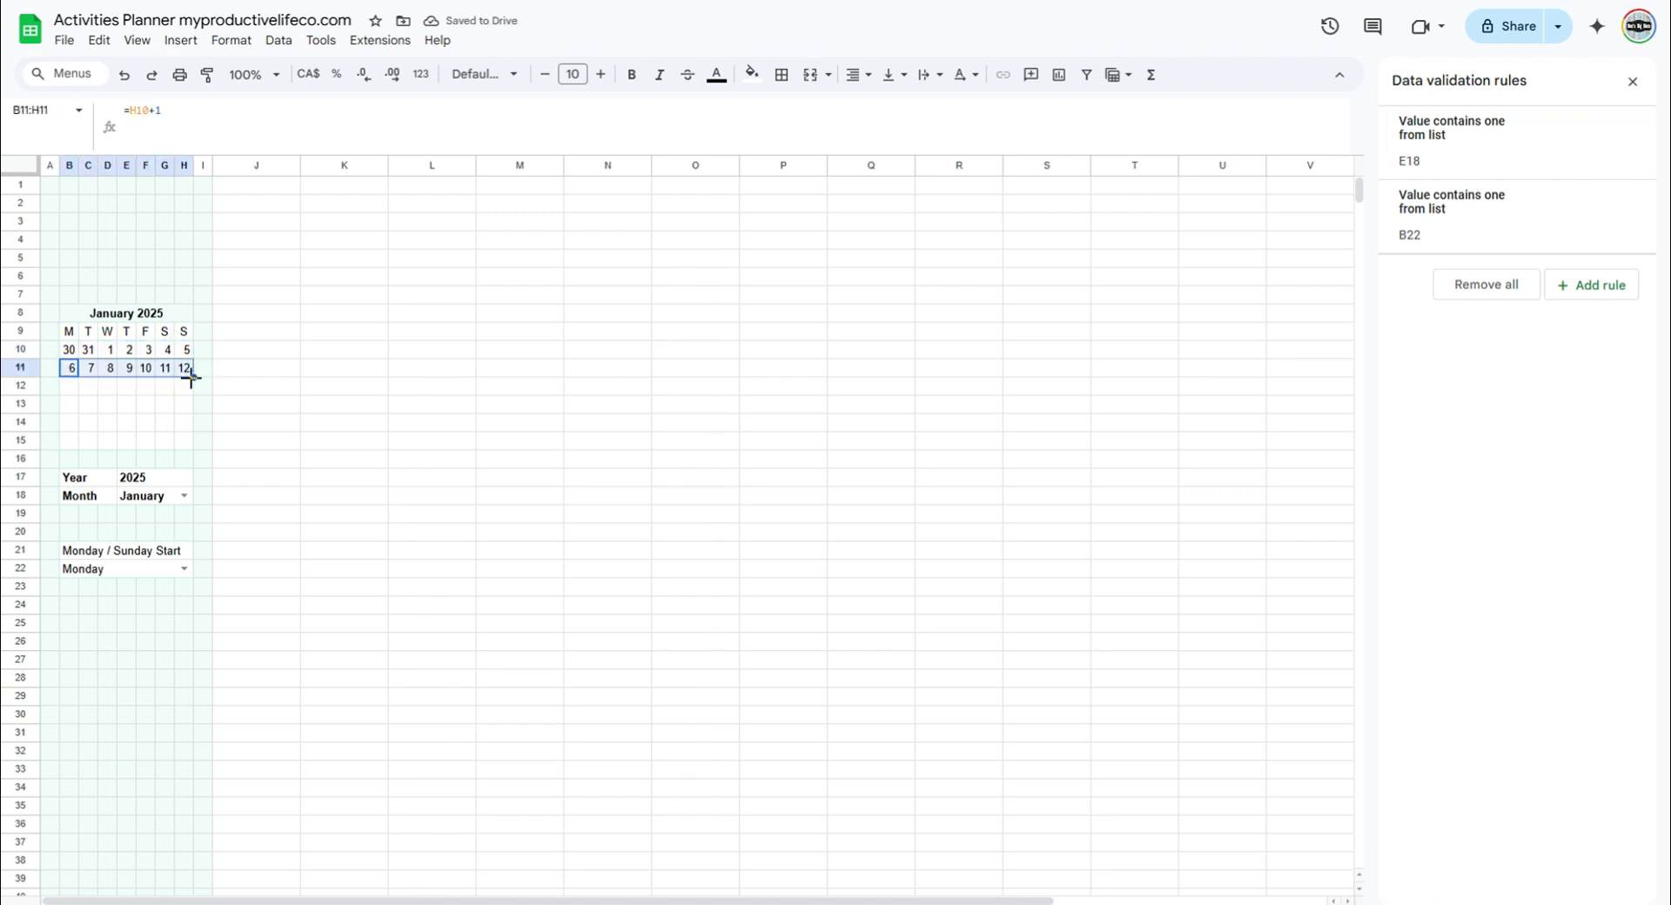
{"action": "left_click_drag", "start_coordinate": [192, 376], "coordinate": [189, 445]}
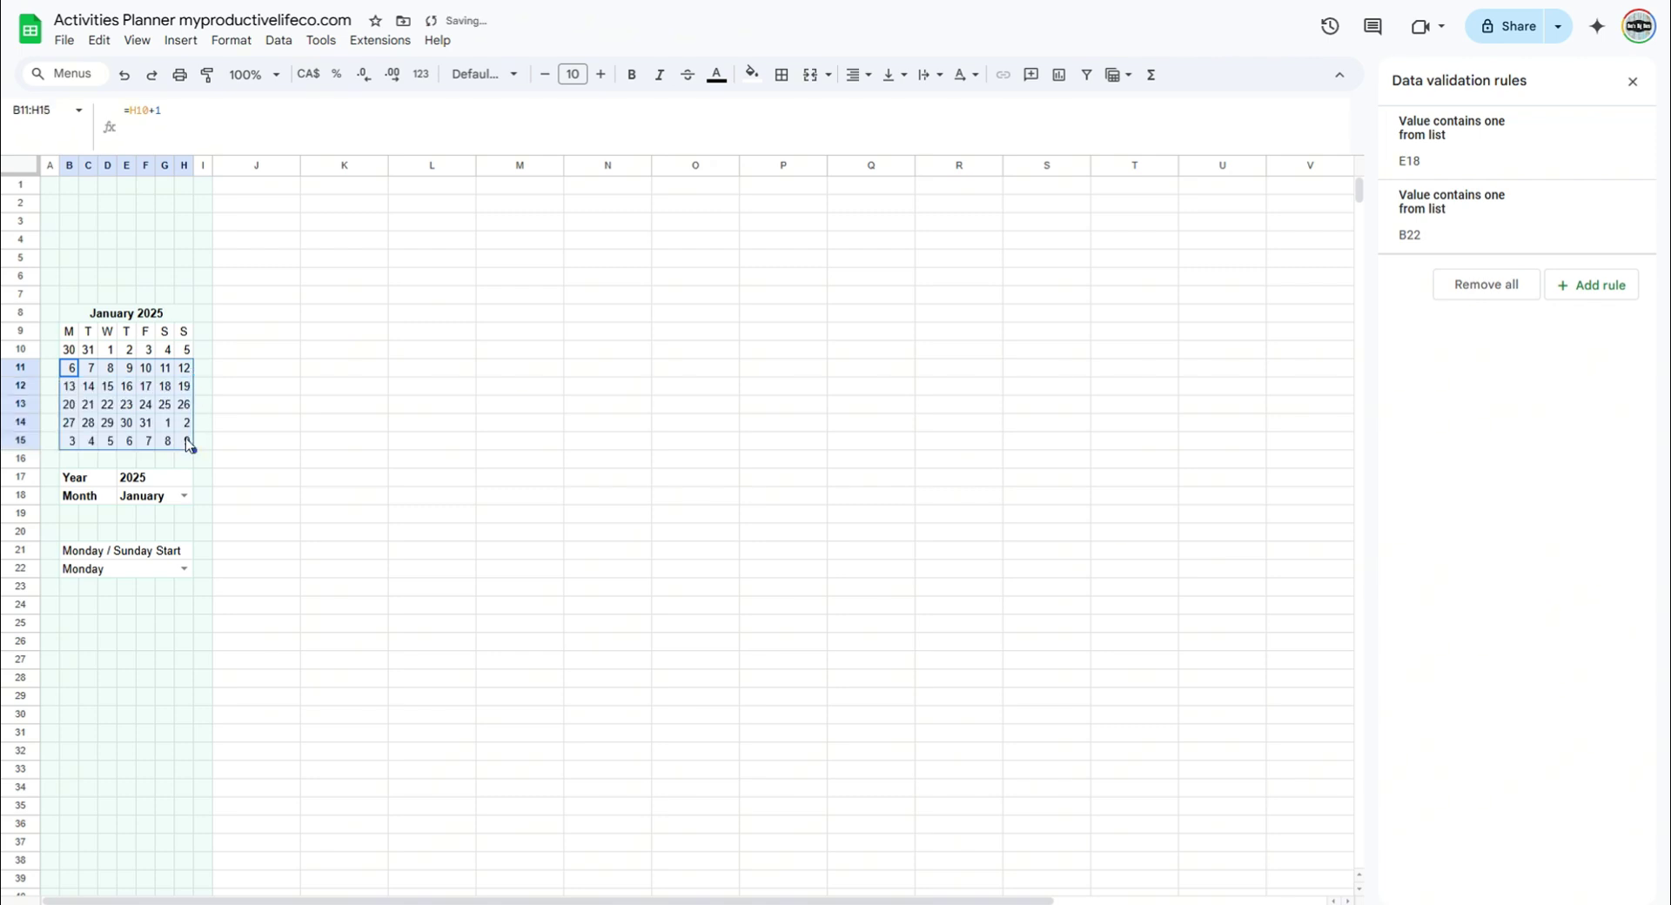
{"action": "left_click", "coordinate": [69, 349]}
{"action": "left_click", "coordinate": [185, 442], "text": "shift"}
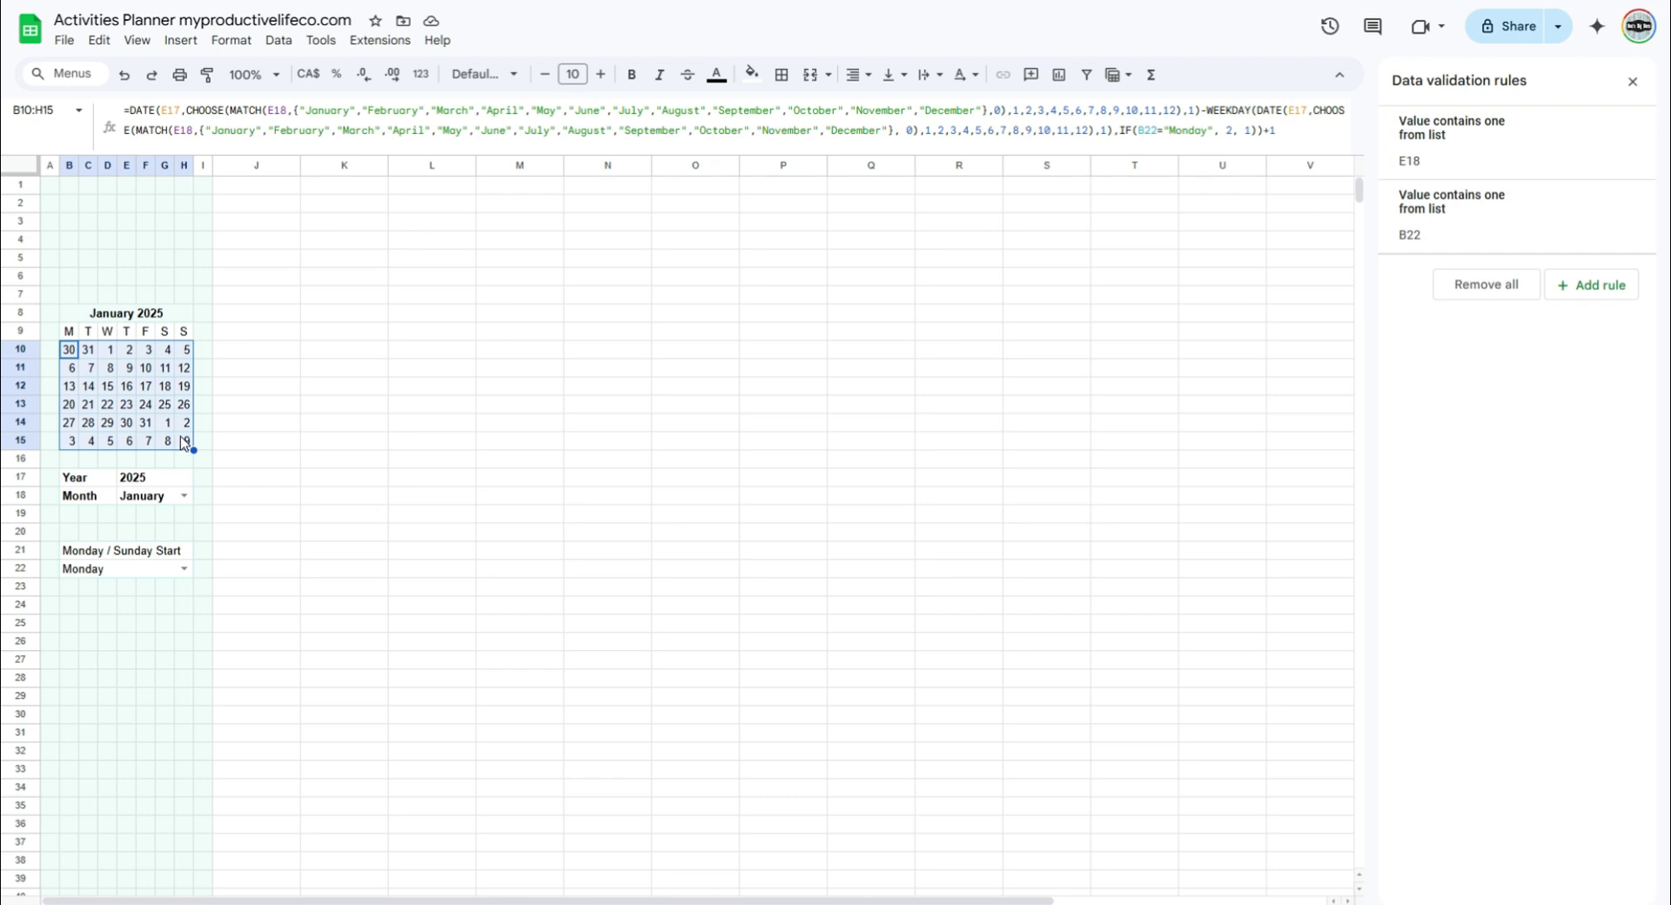
Add a conditional formatting rule =b10=today() on B10:H15 with a lavender fill.
{"action": "left_click", "coordinate": [230, 40]}
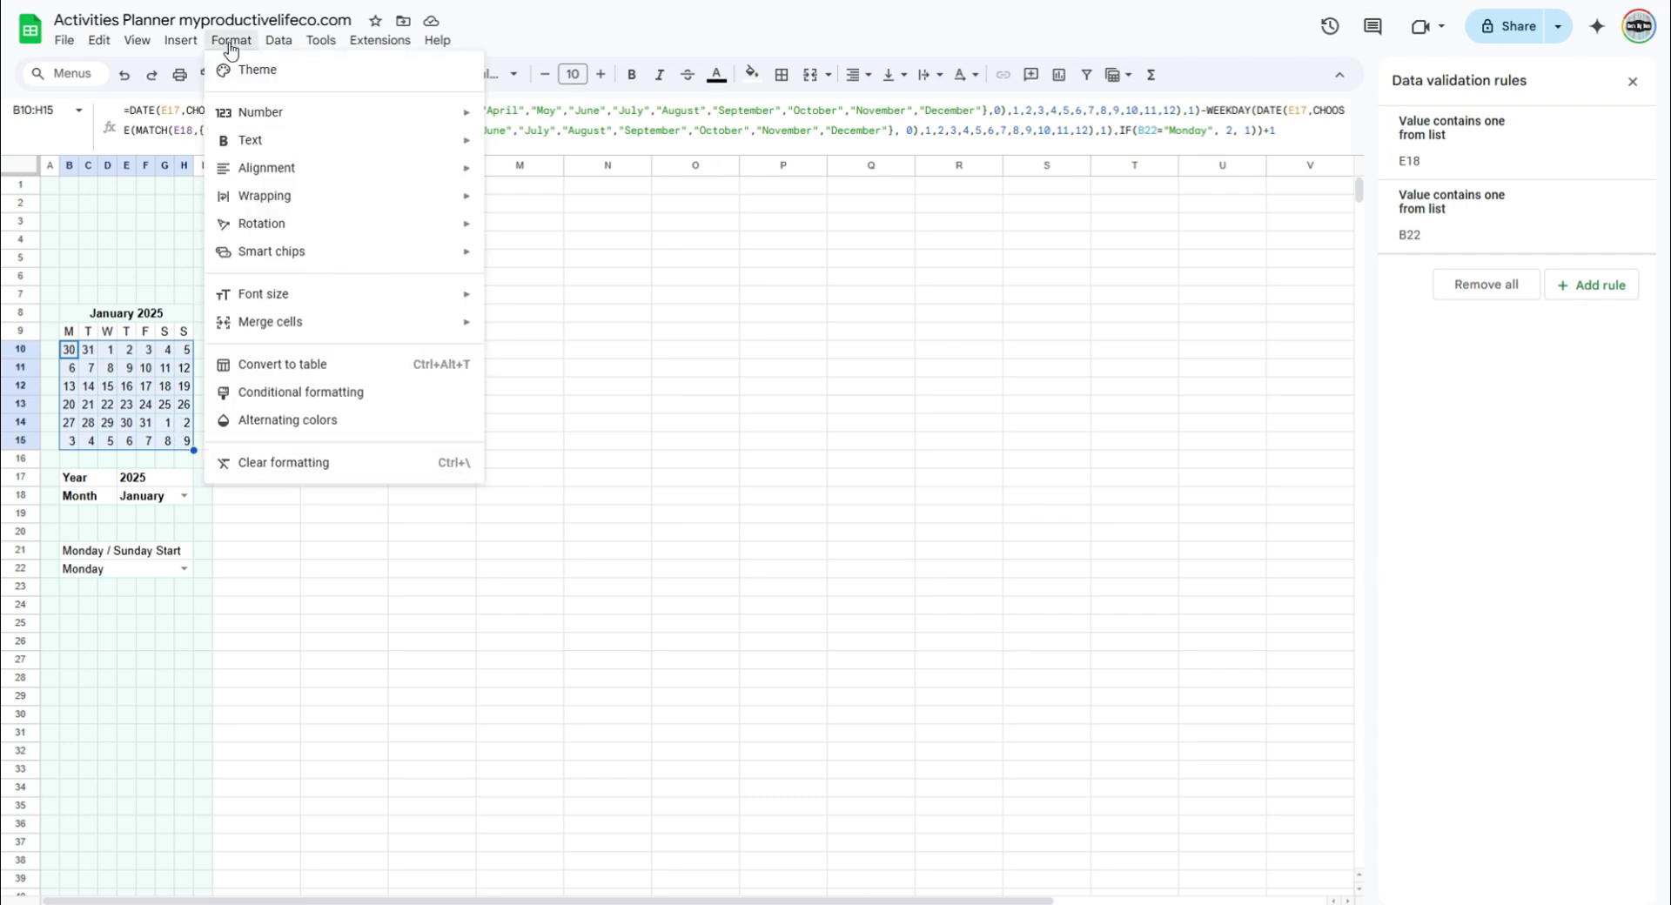
{"action": "left_click", "coordinate": [278, 402]}
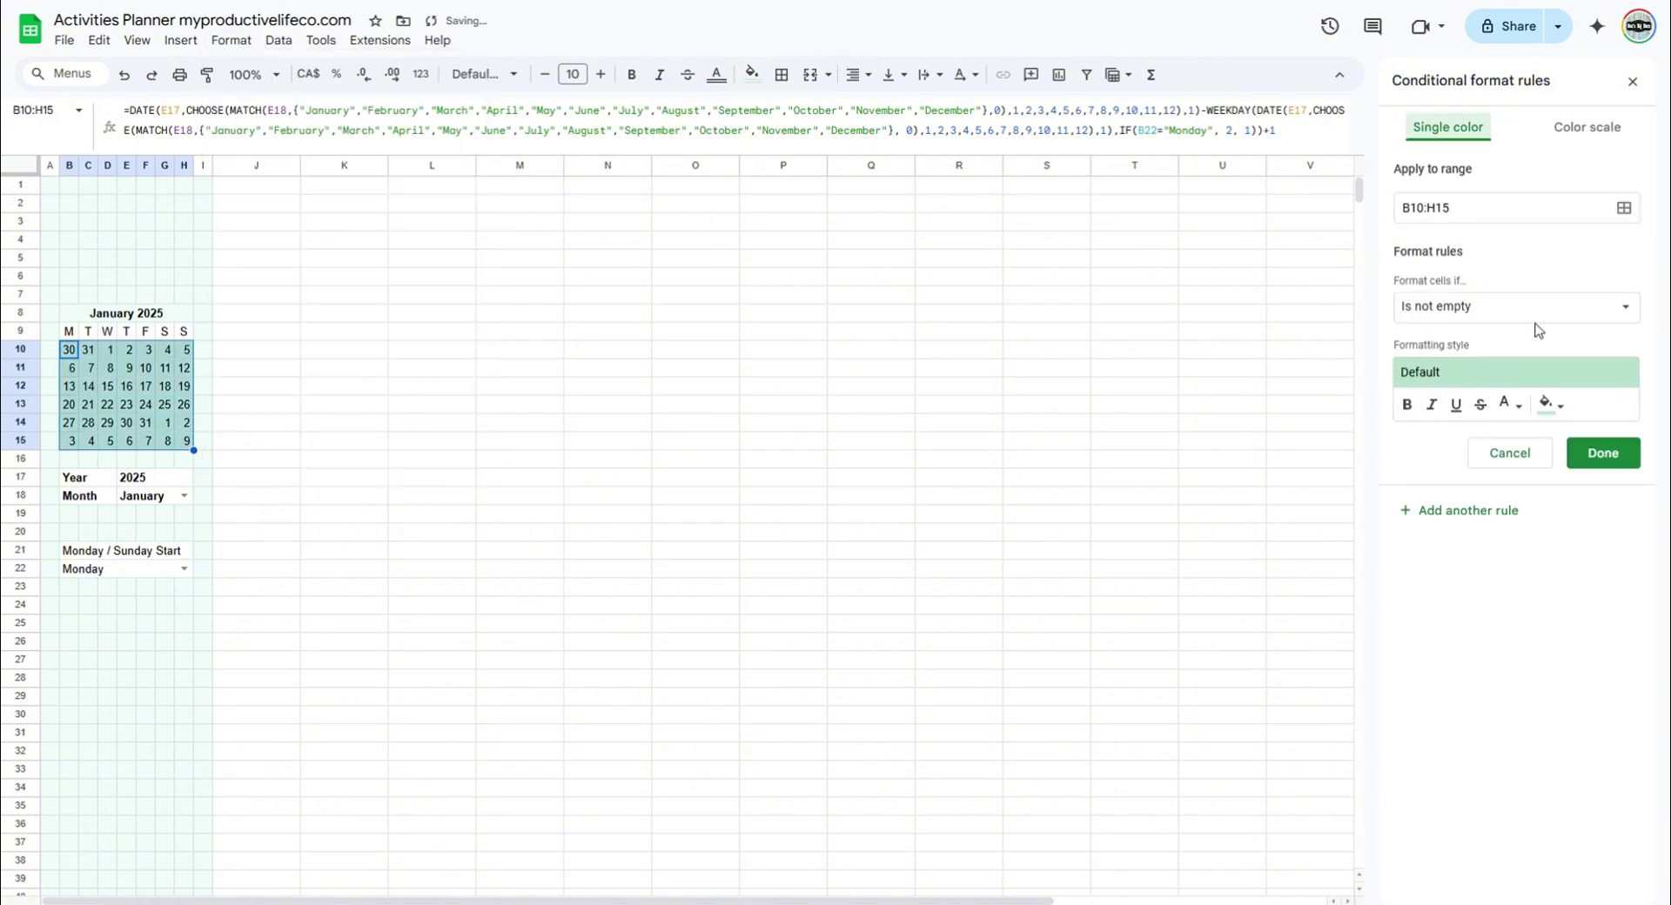
{"action": "left_click", "coordinate": [1616, 318]}
{"action": "left_click", "coordinate": [1451, 823]}
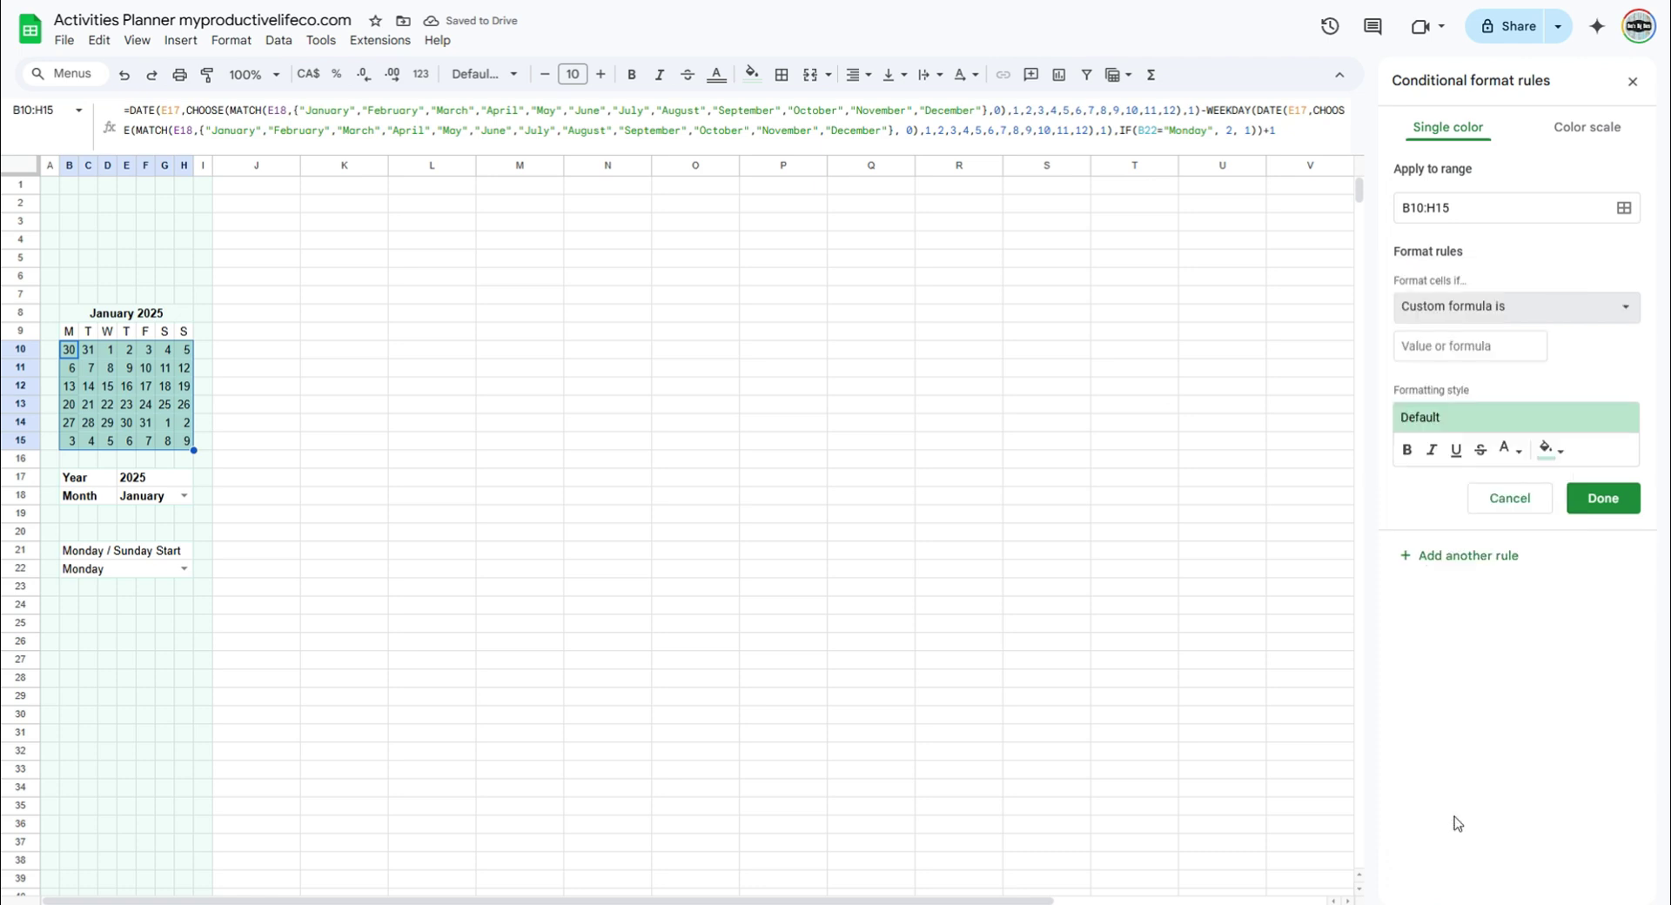
{"action": "left_click", "coordinate": [1425, 349]}
{"action": "type", "text": "="}
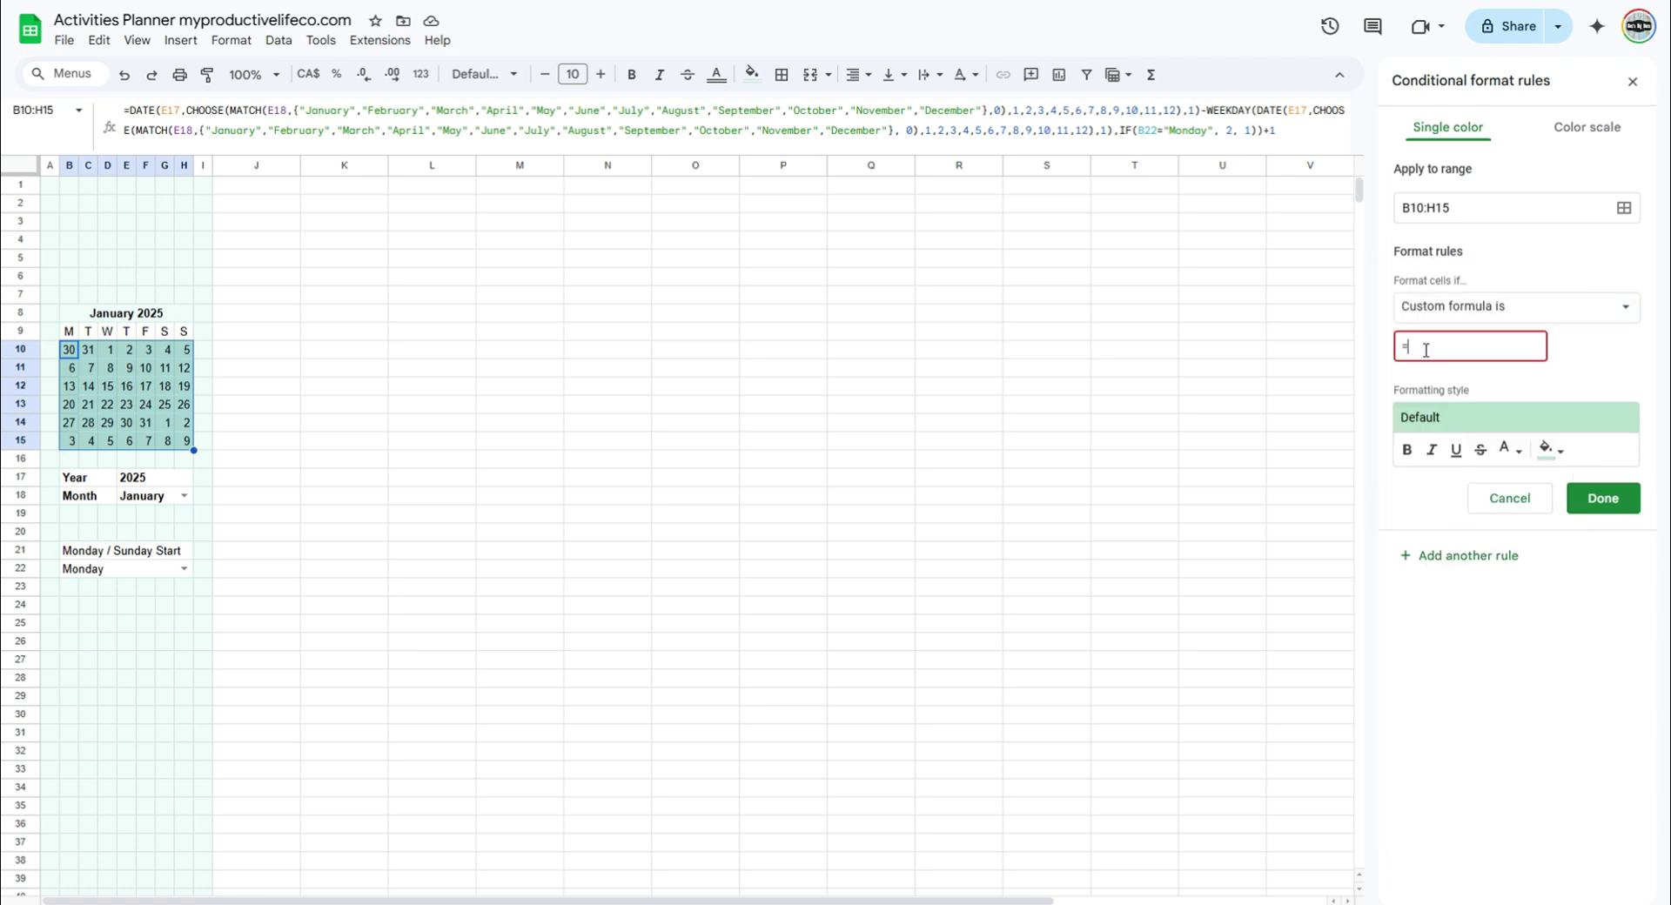
{"action": "type", "text": "b10"}
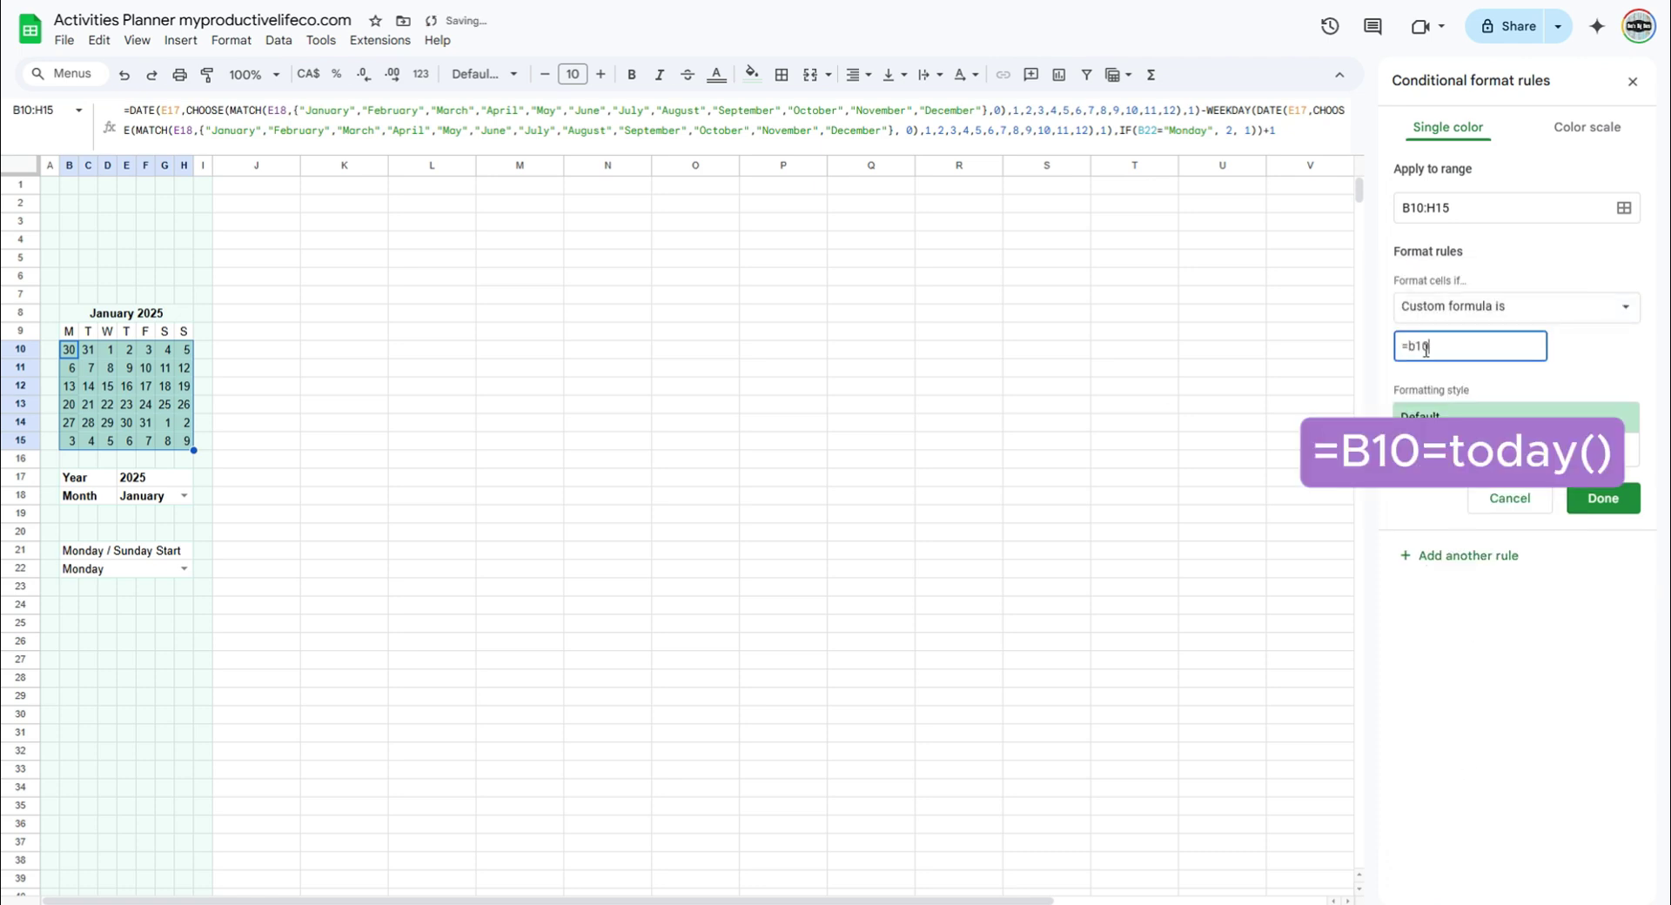
{"action": "type", "text": "=today()"}
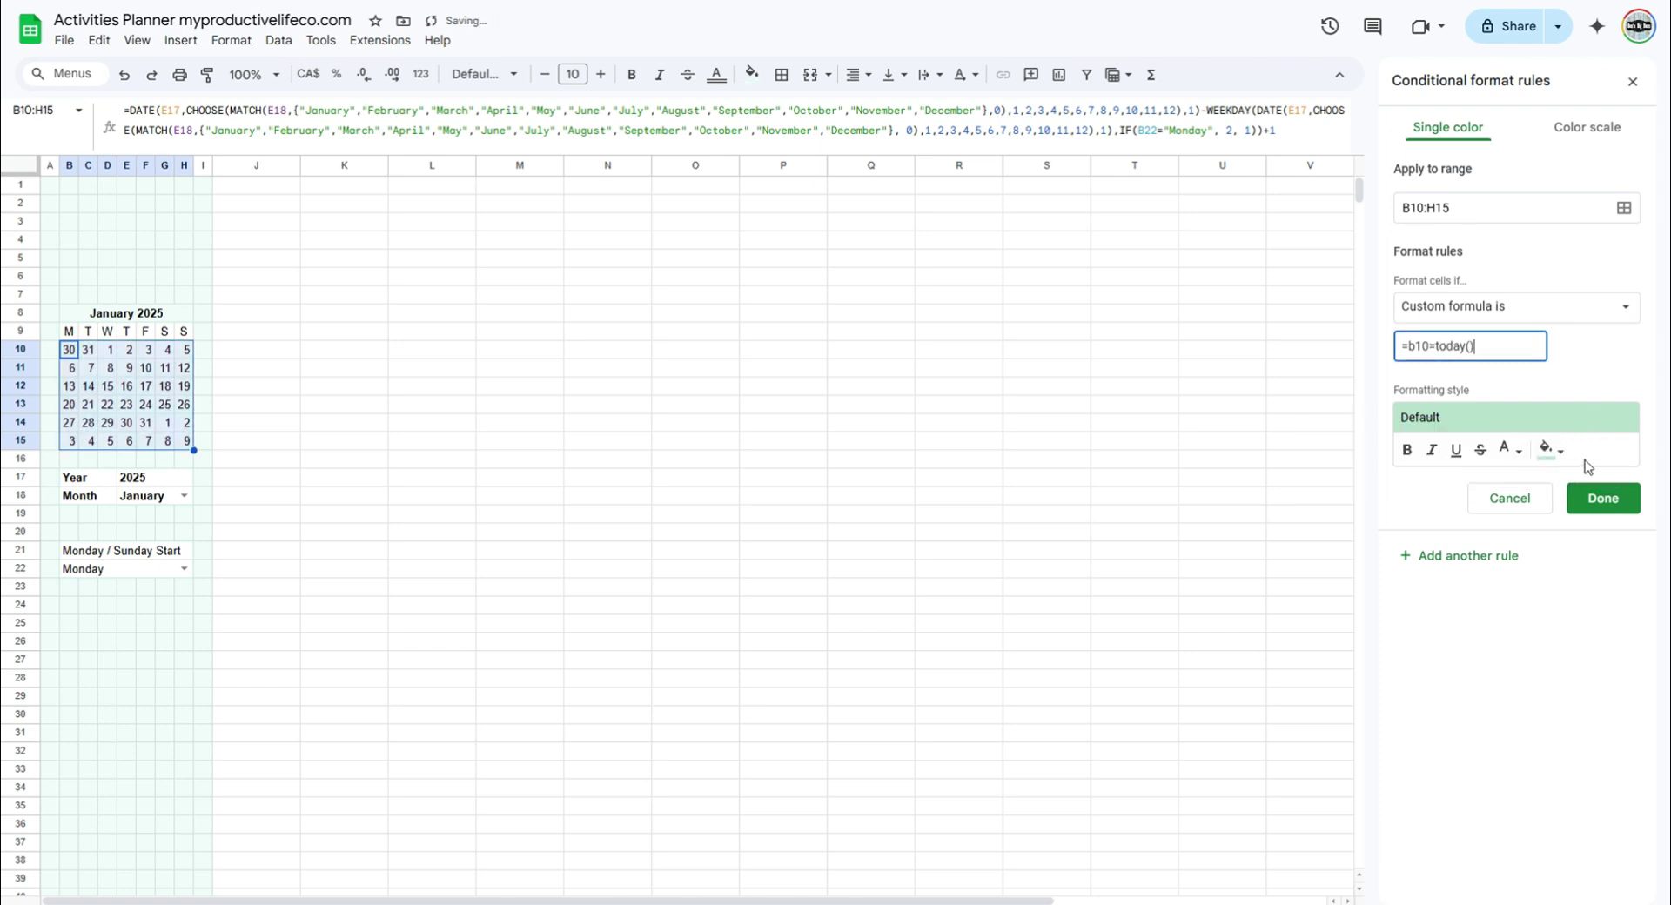
{"action": "left_click", "coordinate": [1556, 452]}
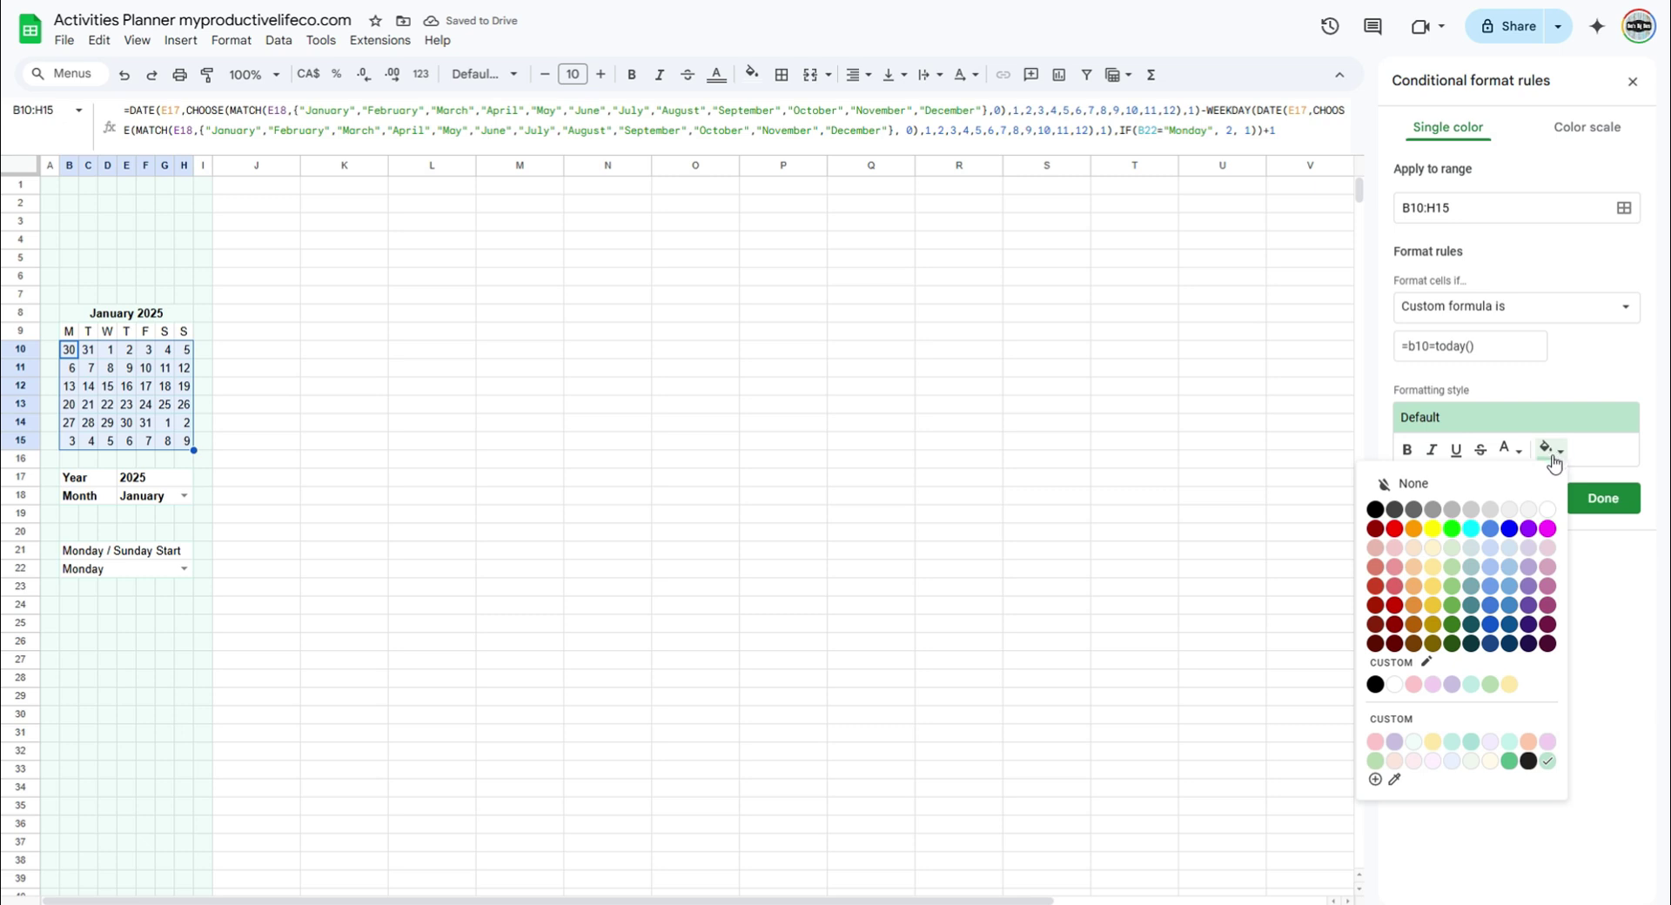
{"action": "left_click", "coordinate": [1451, 685]}
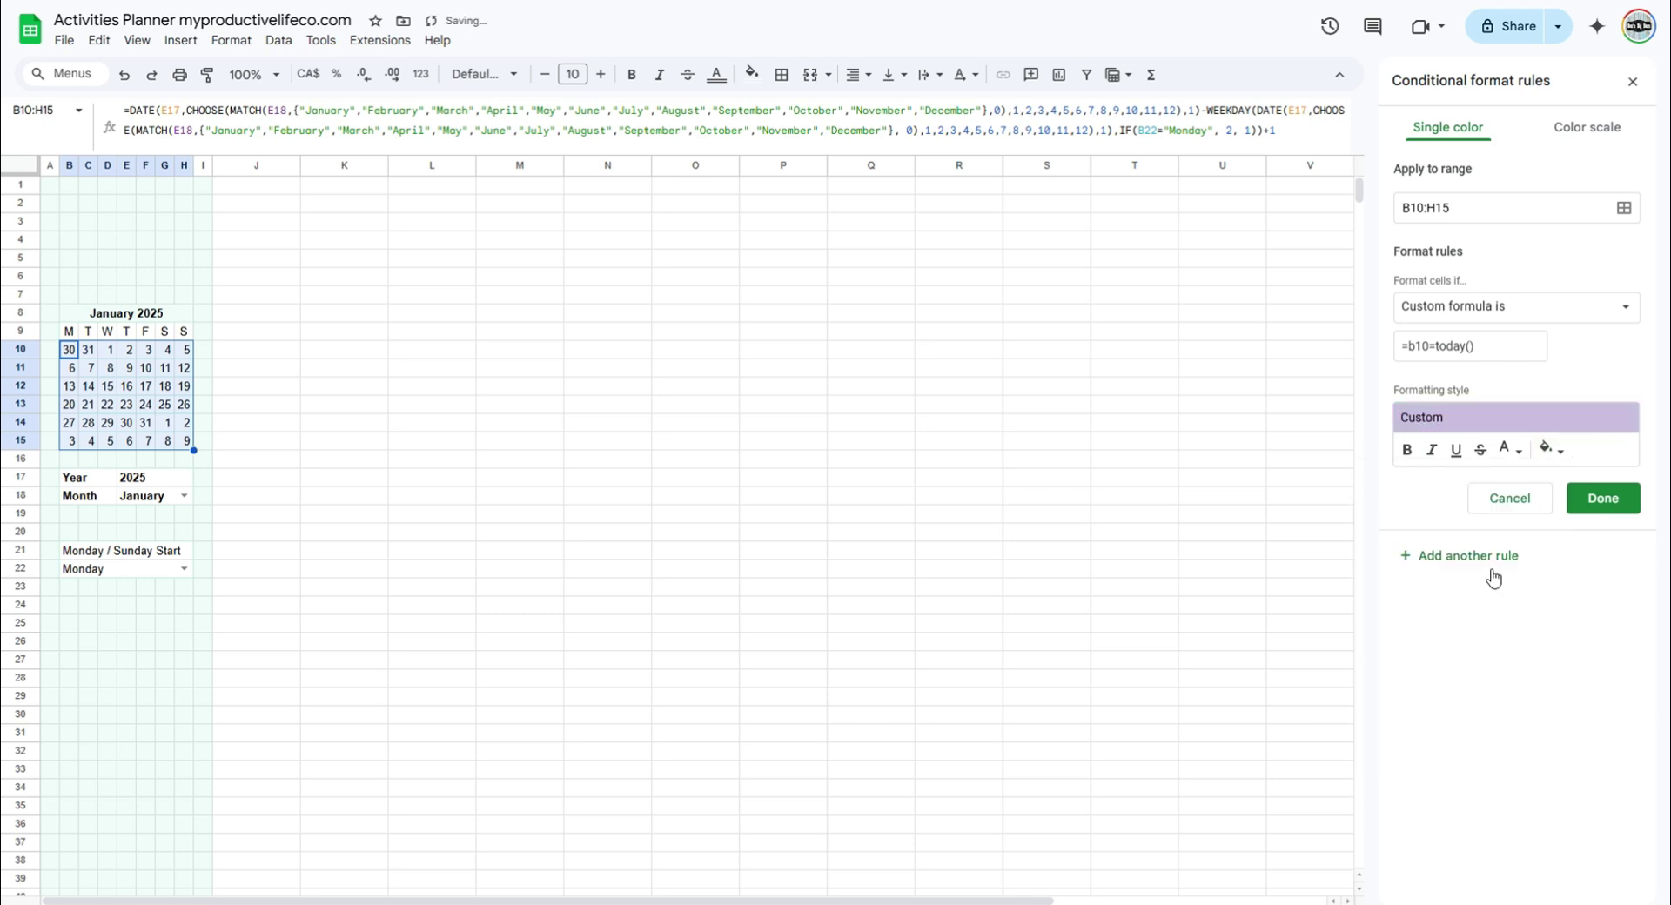
{"action": "left_click", "coordinate": [1590, 500]}
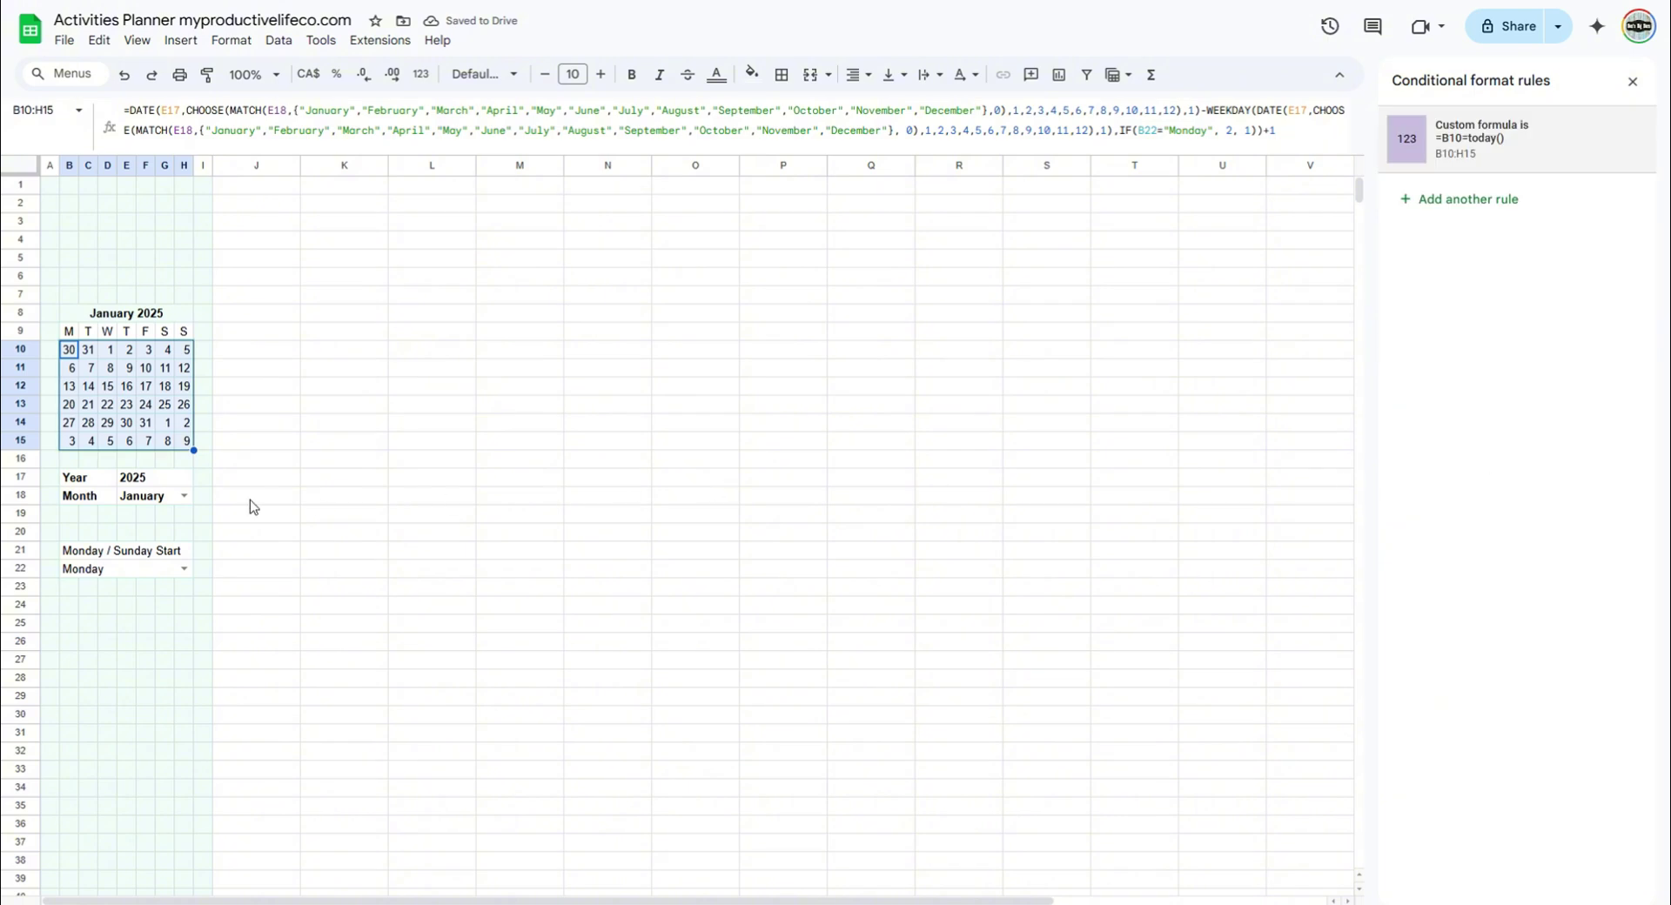
Set the E18 Month dropdown to May so the calendar shows May 2025.
{"action": "left_click", "coordinate": [184, 495]}
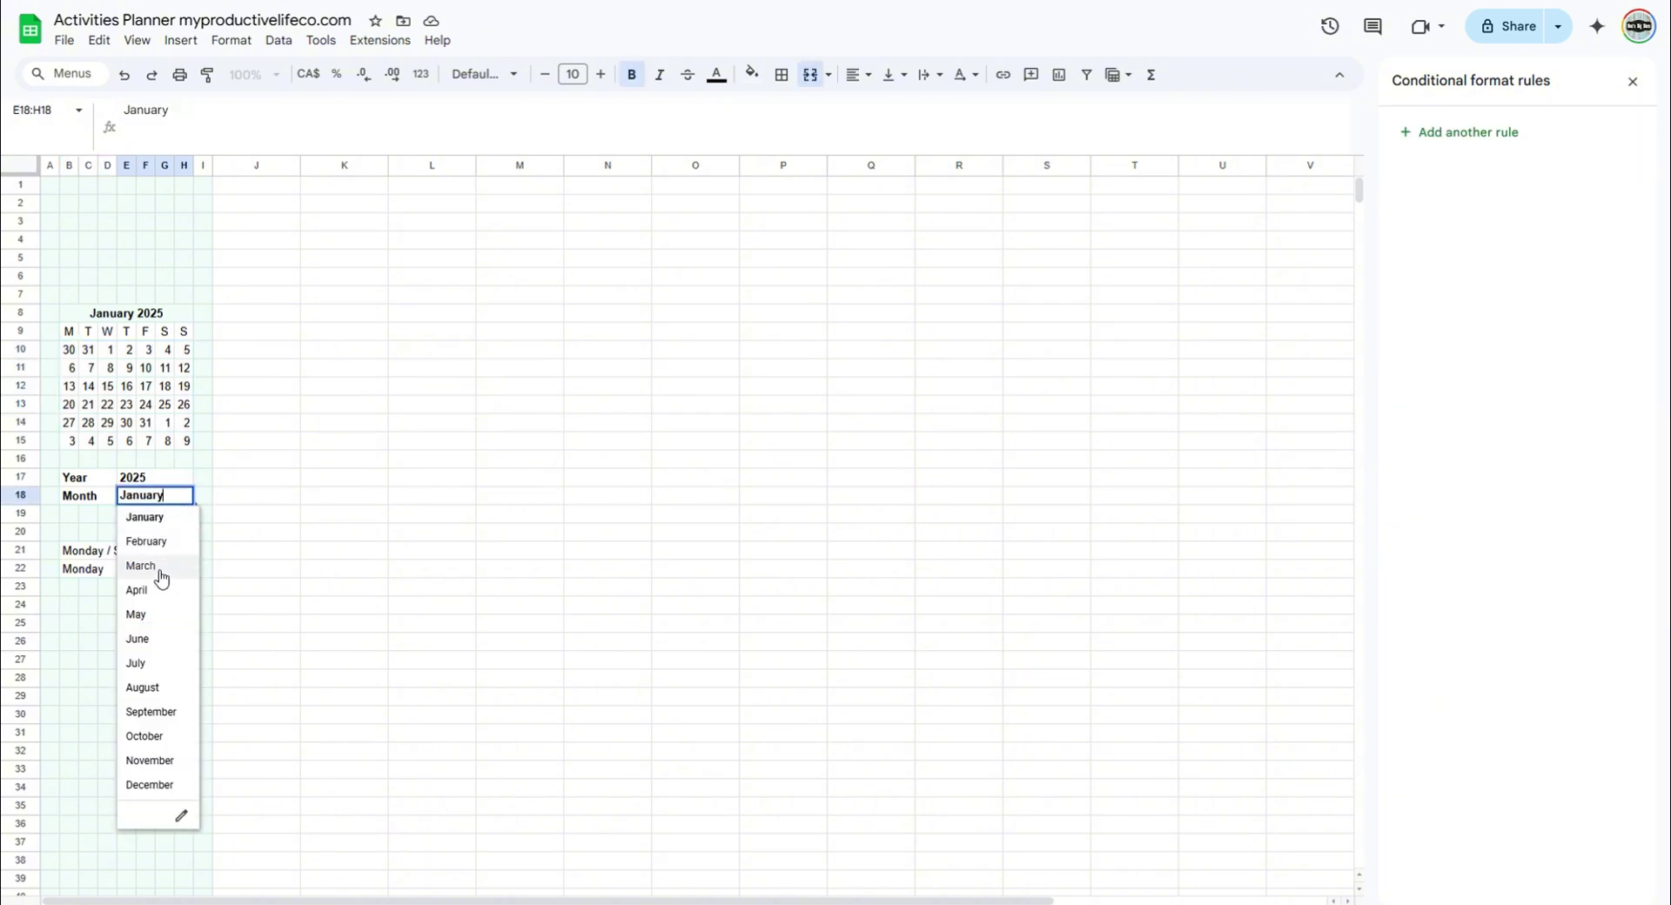
{"action": "left_click", "coordinate": [149, 614]}
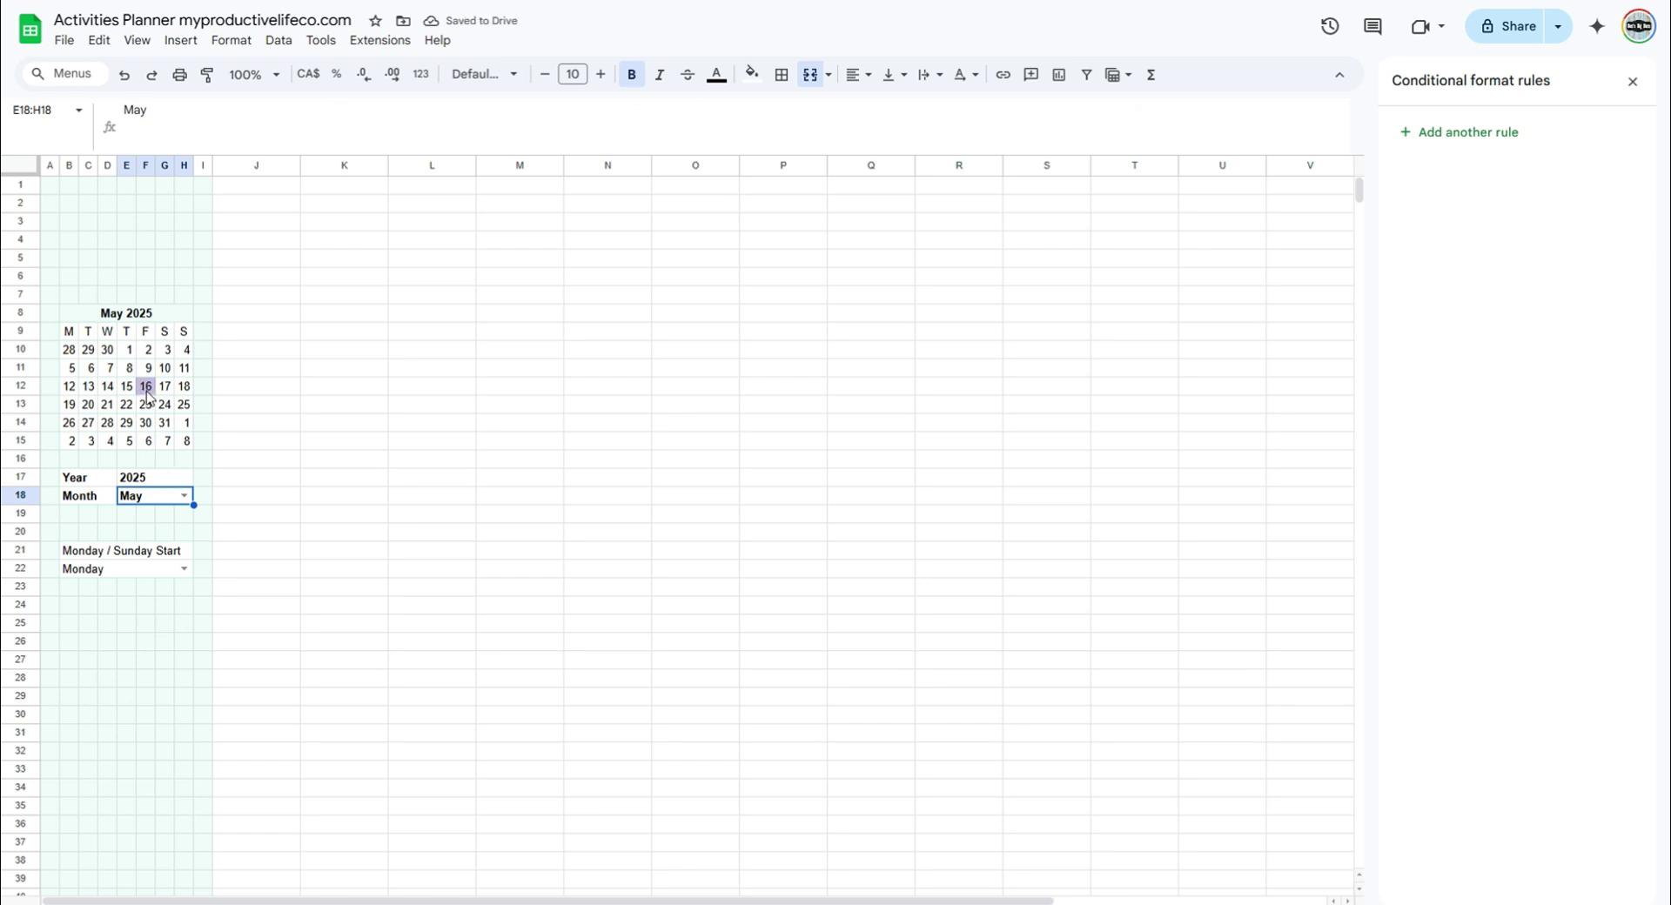
{"action": "left_click", "coordinate": [70, 351]}
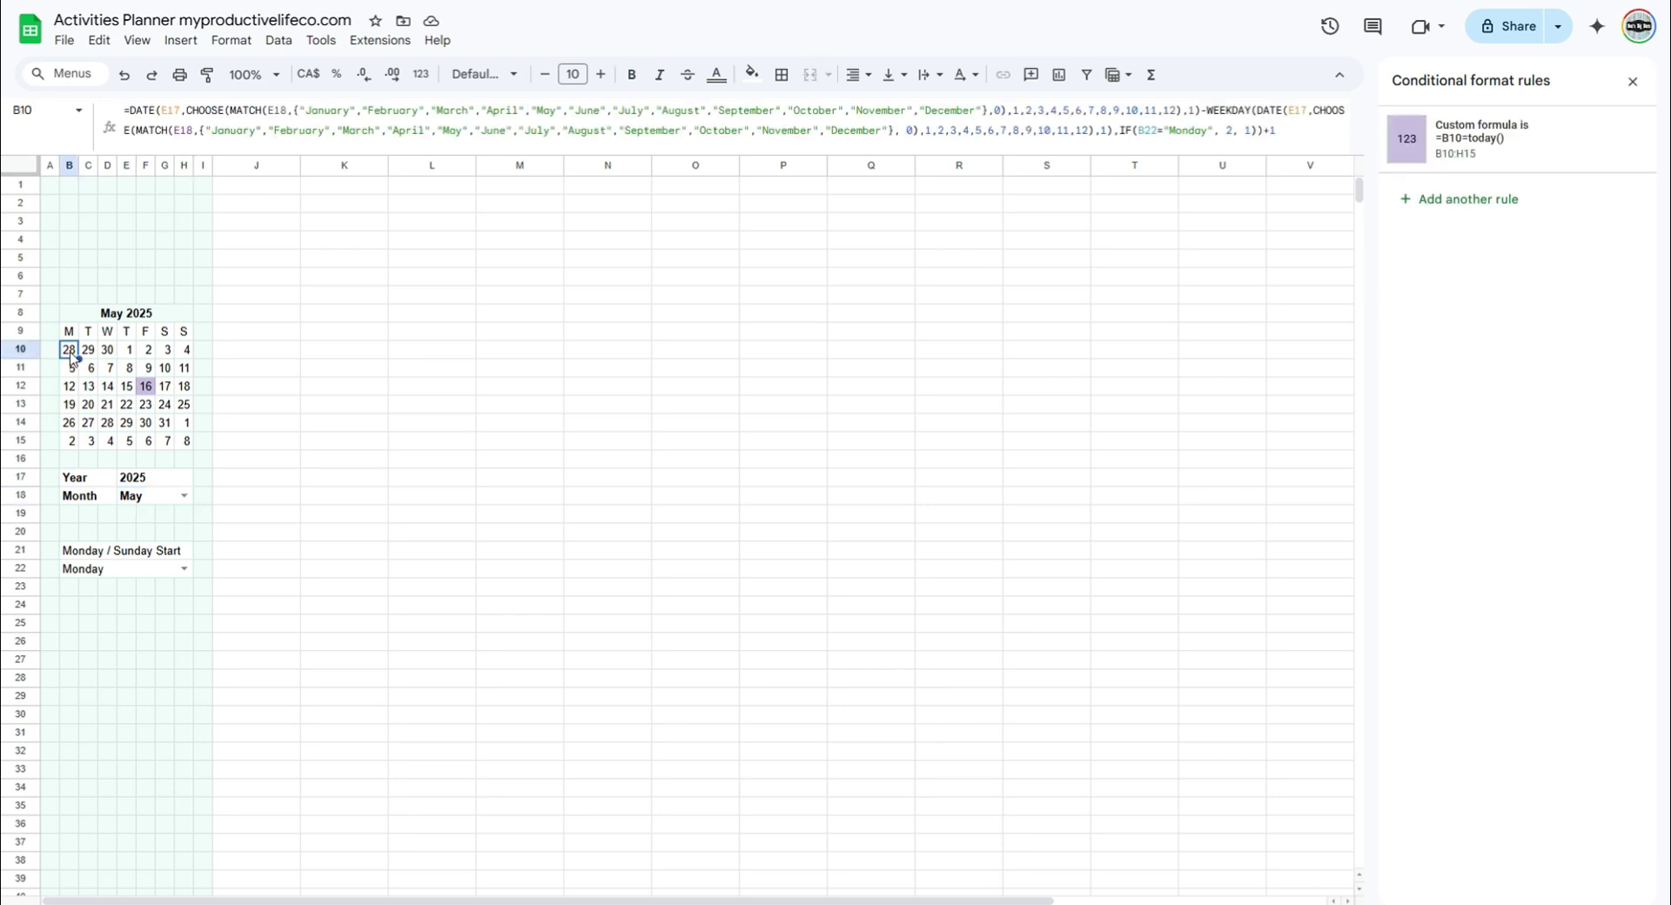
{"action": "left_click", "coordinate": [185, 353], "text": "shift"}
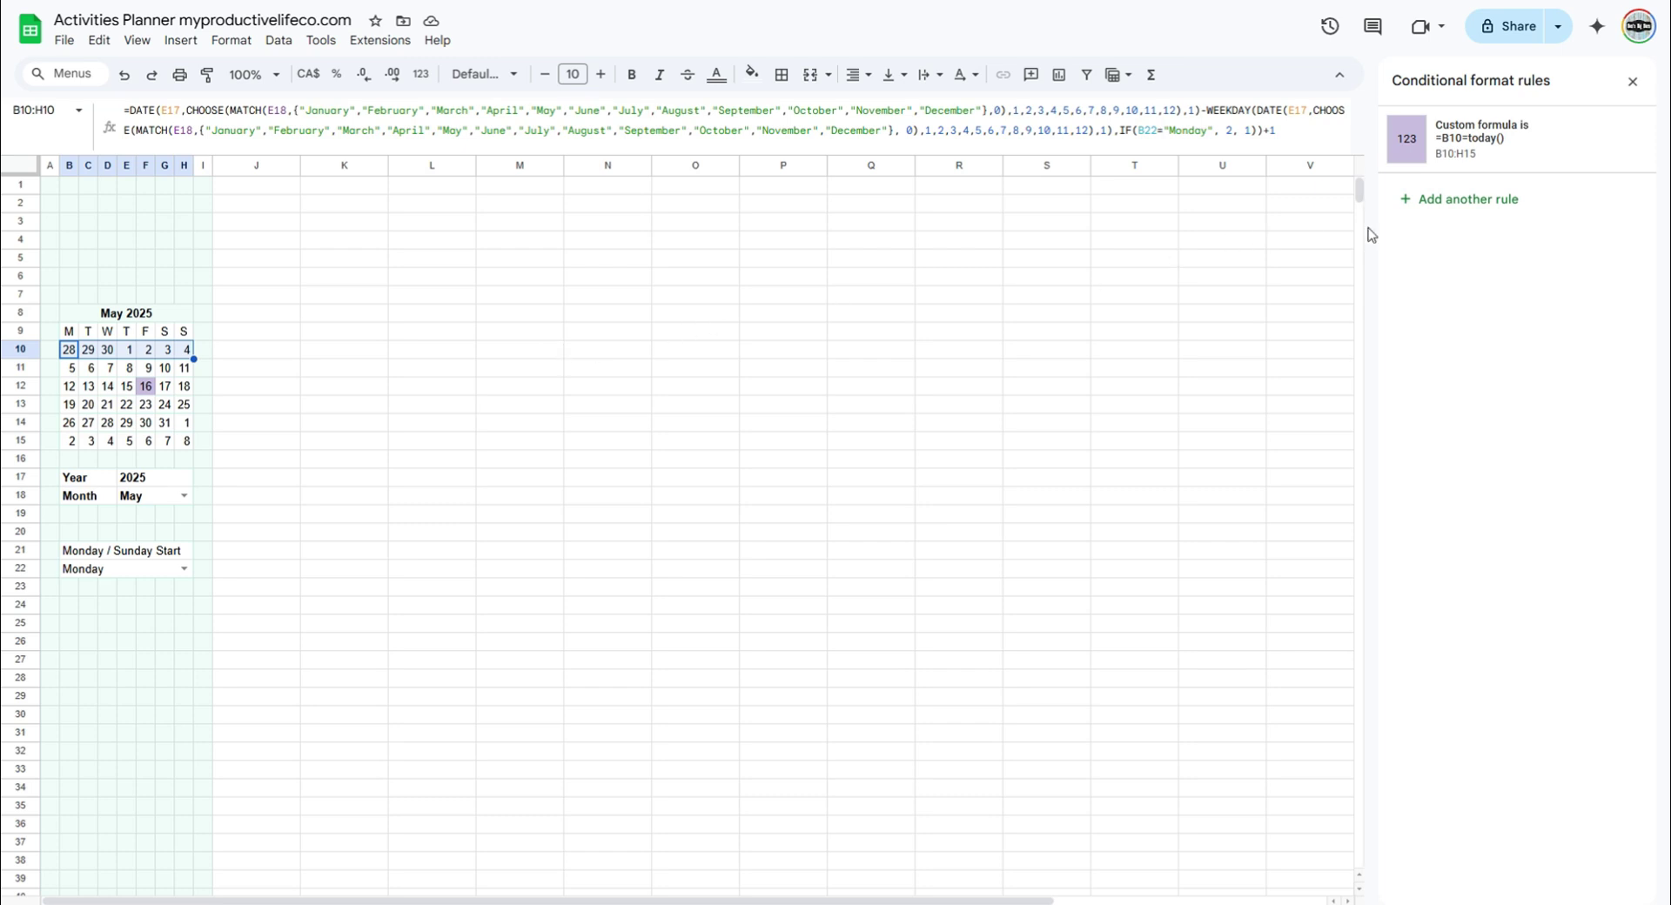
Add a custom-formula rule =day(B10)>7 on B10:H10 with no fill and light grey text.
{"action": "left_click", "coordinate": [1427, 202]}
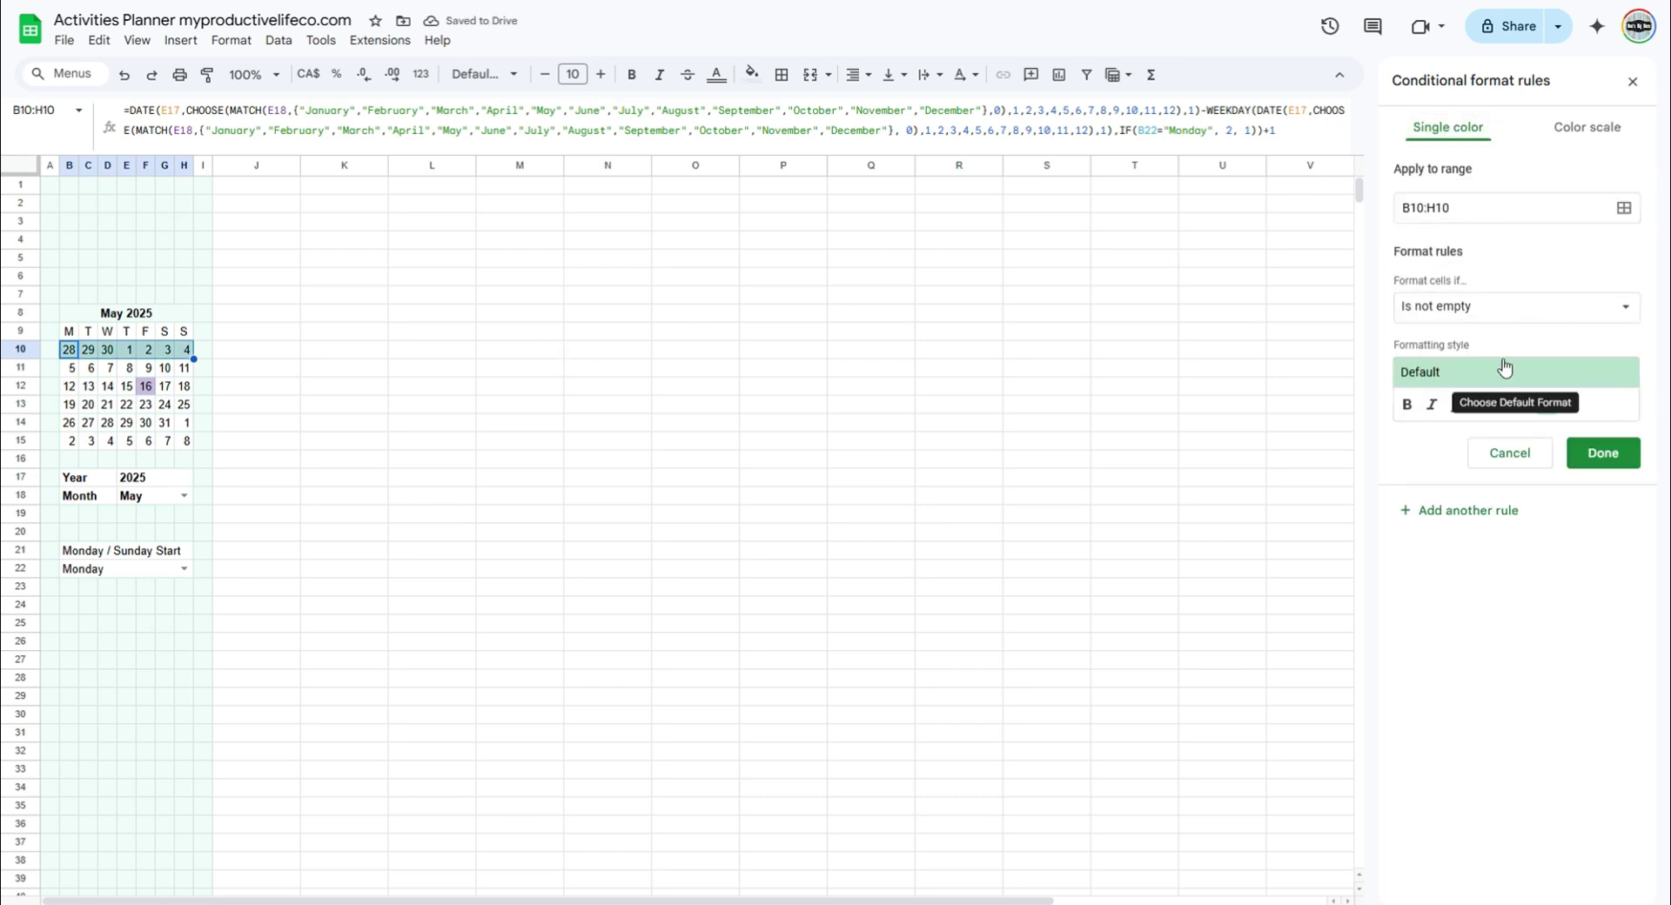
{"action": "left_click", "coordinate": [1587, 318]}
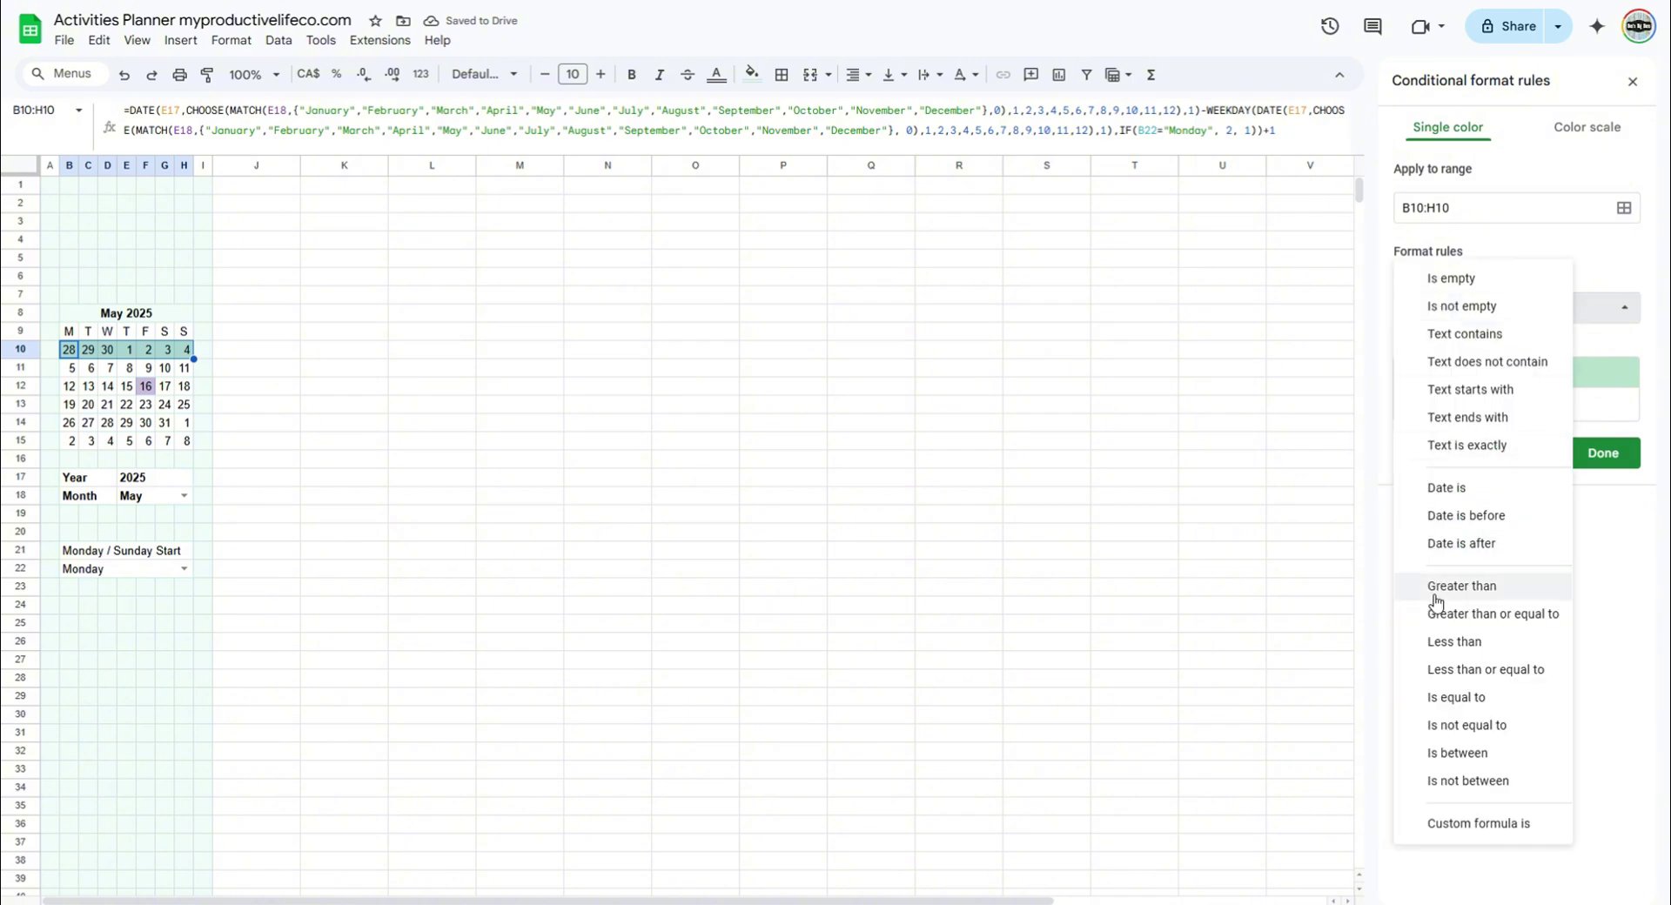
{"action": "left_click", "coordinate": [1475, 823]}
{"action": "left_click", "coordinate": [1438, 348]}
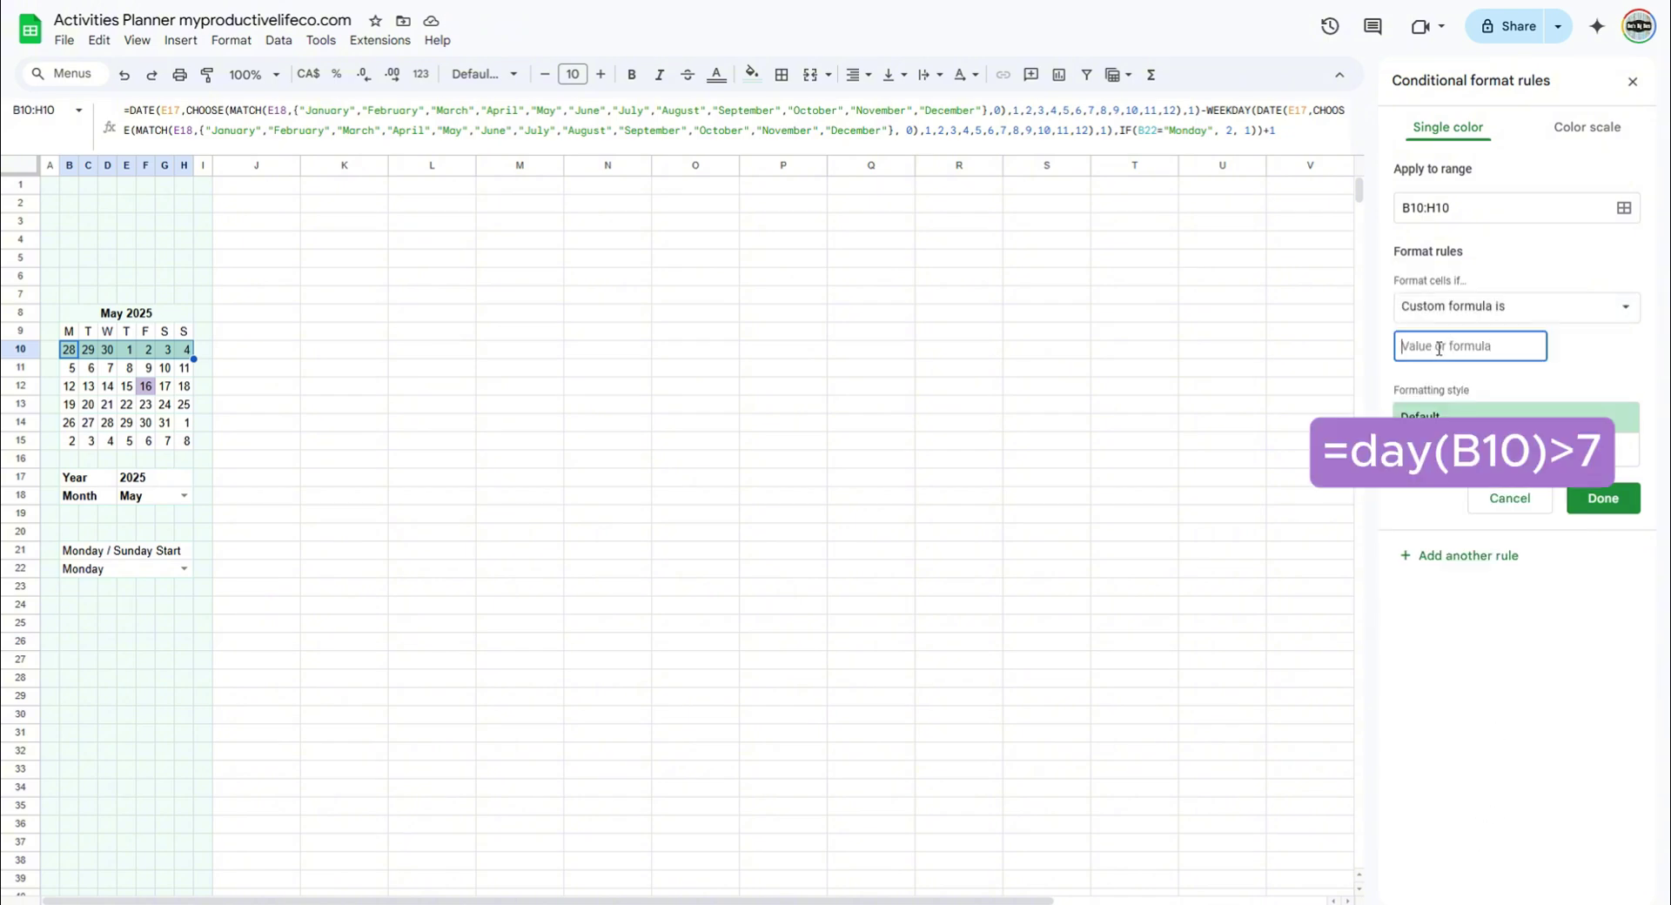
{"action": "type", "text": "=day("}
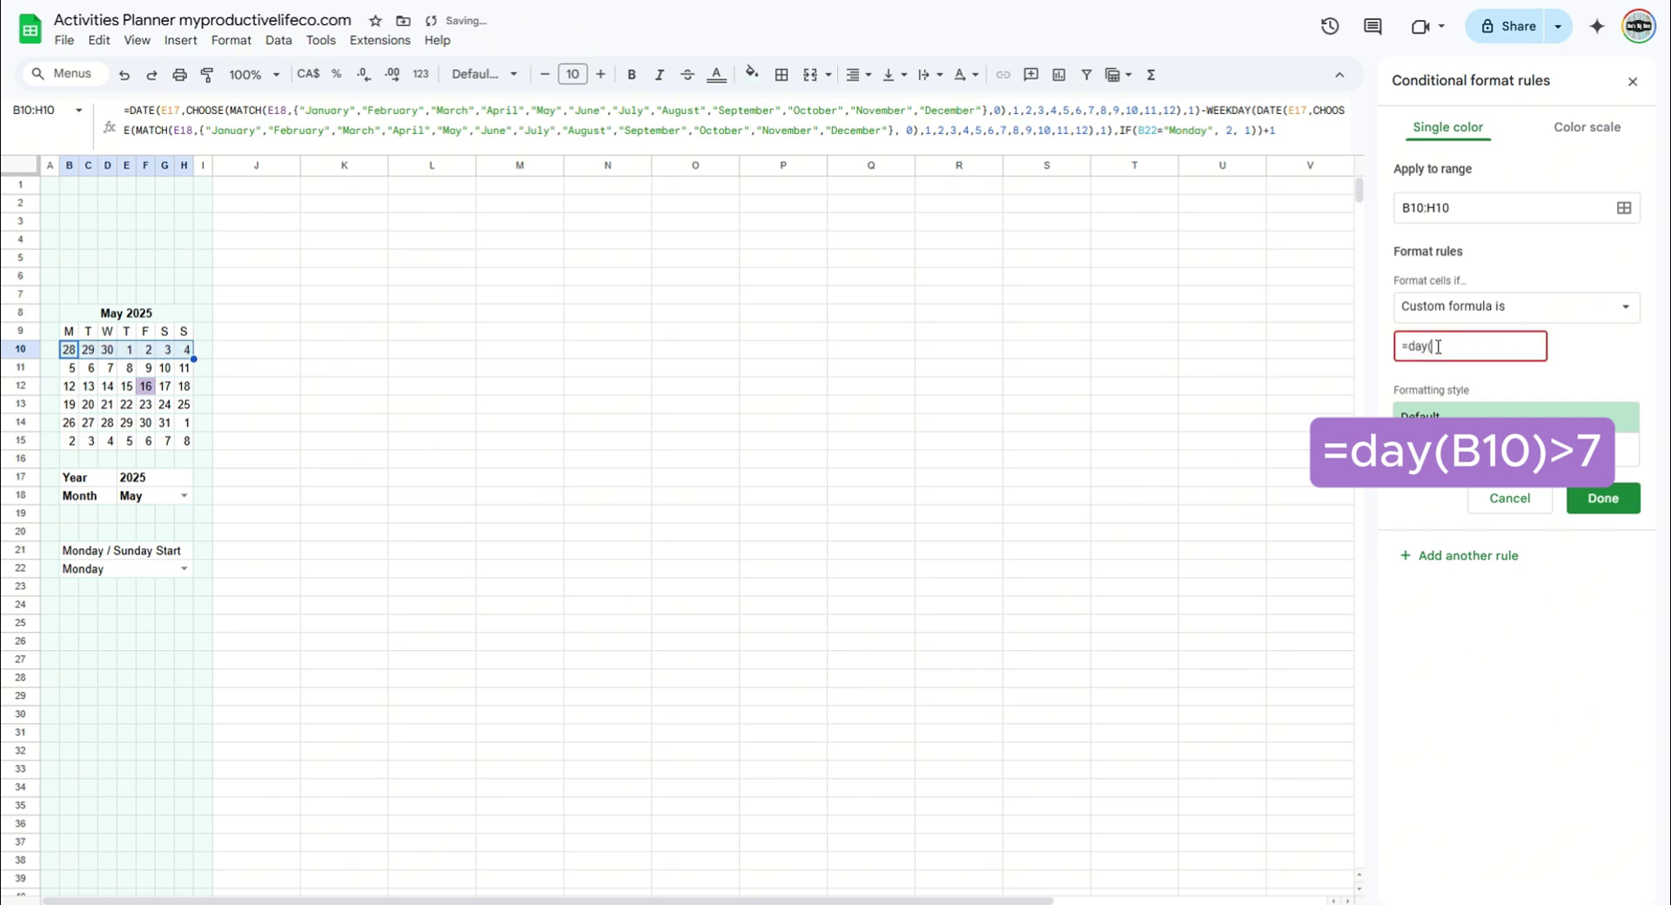
{"action": "type", "text": "b10)>7"}
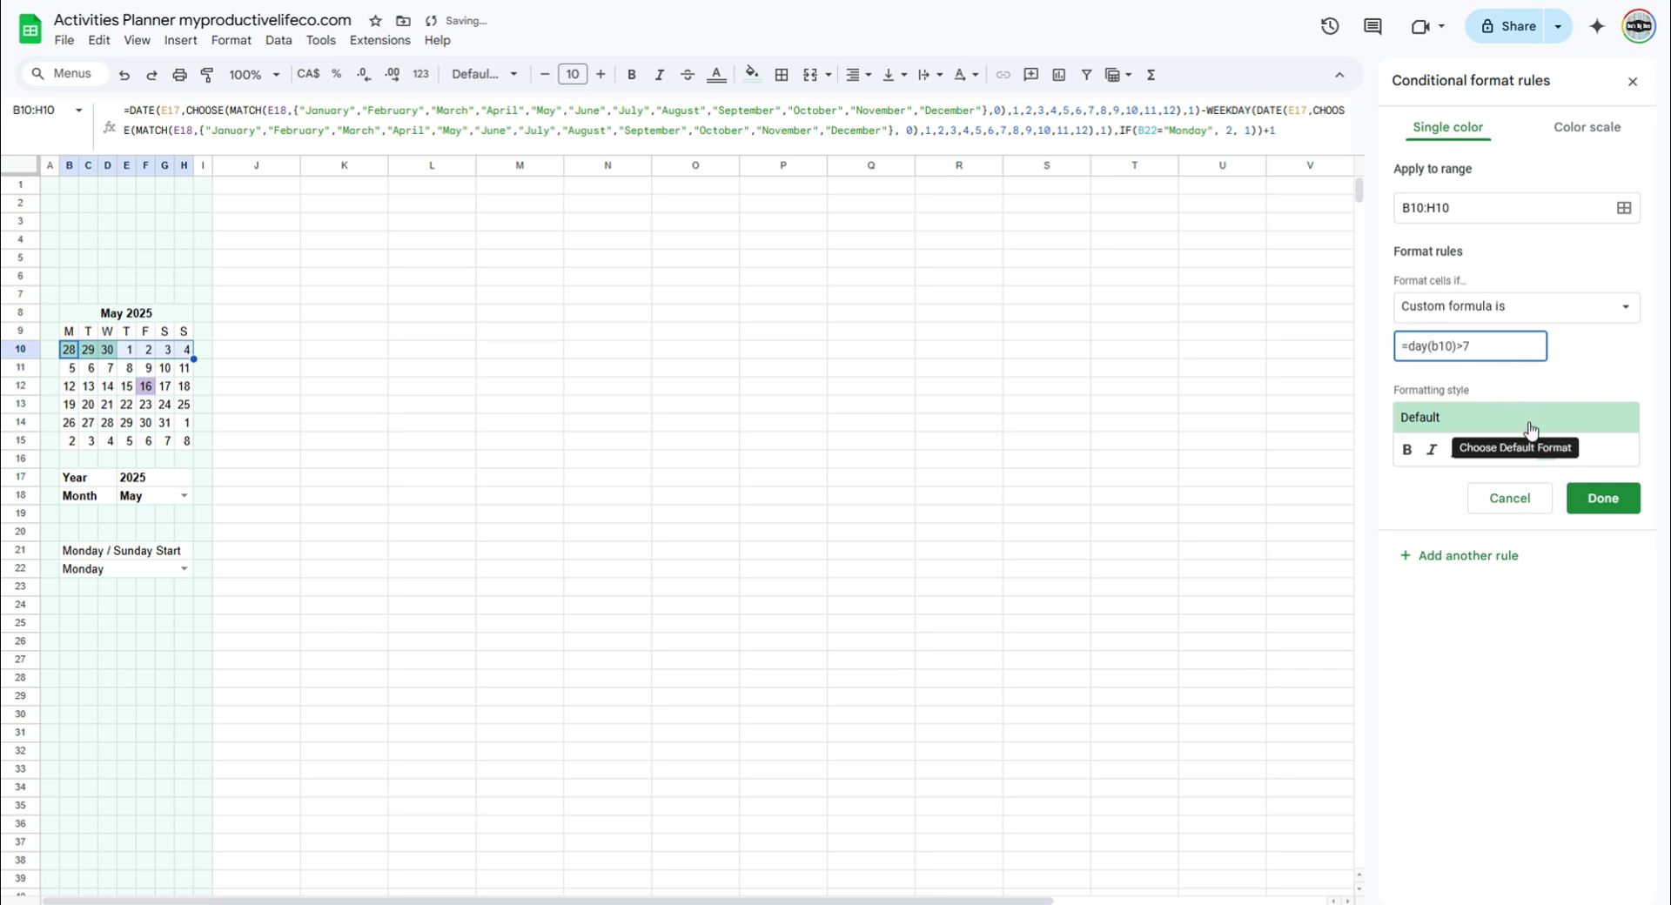
{"action": "left_click", "coordinate": [1560, 463]}
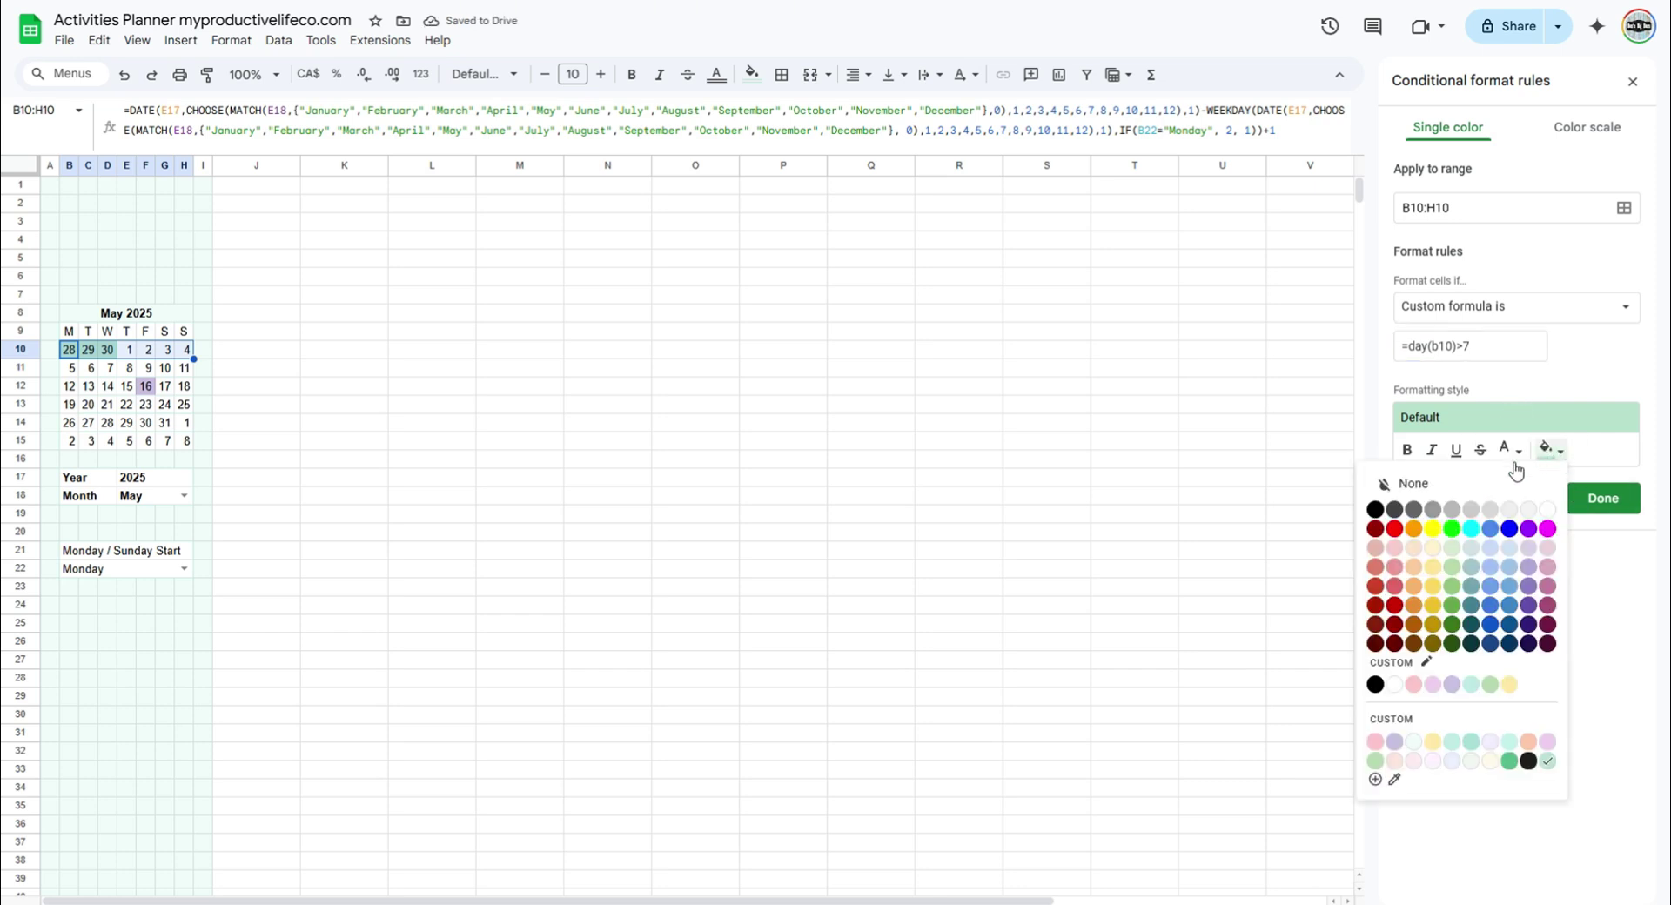
{"action": "left_click", "coordinate": [1530, 481]}
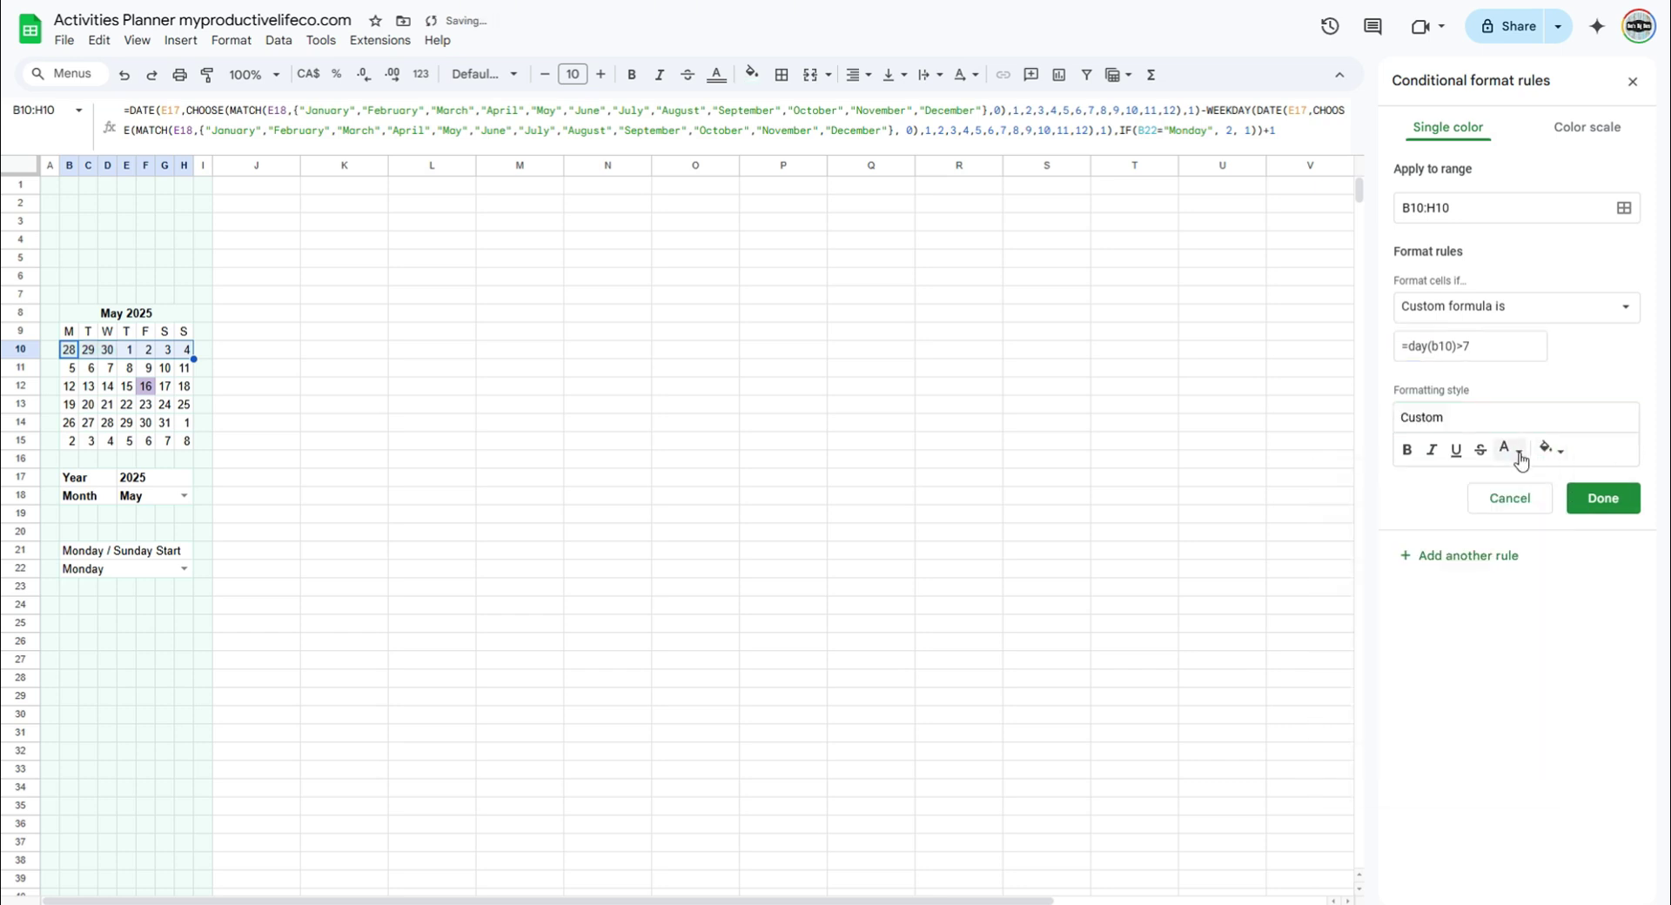
{"action": "left_click", "coordinate": [1508, 449]}
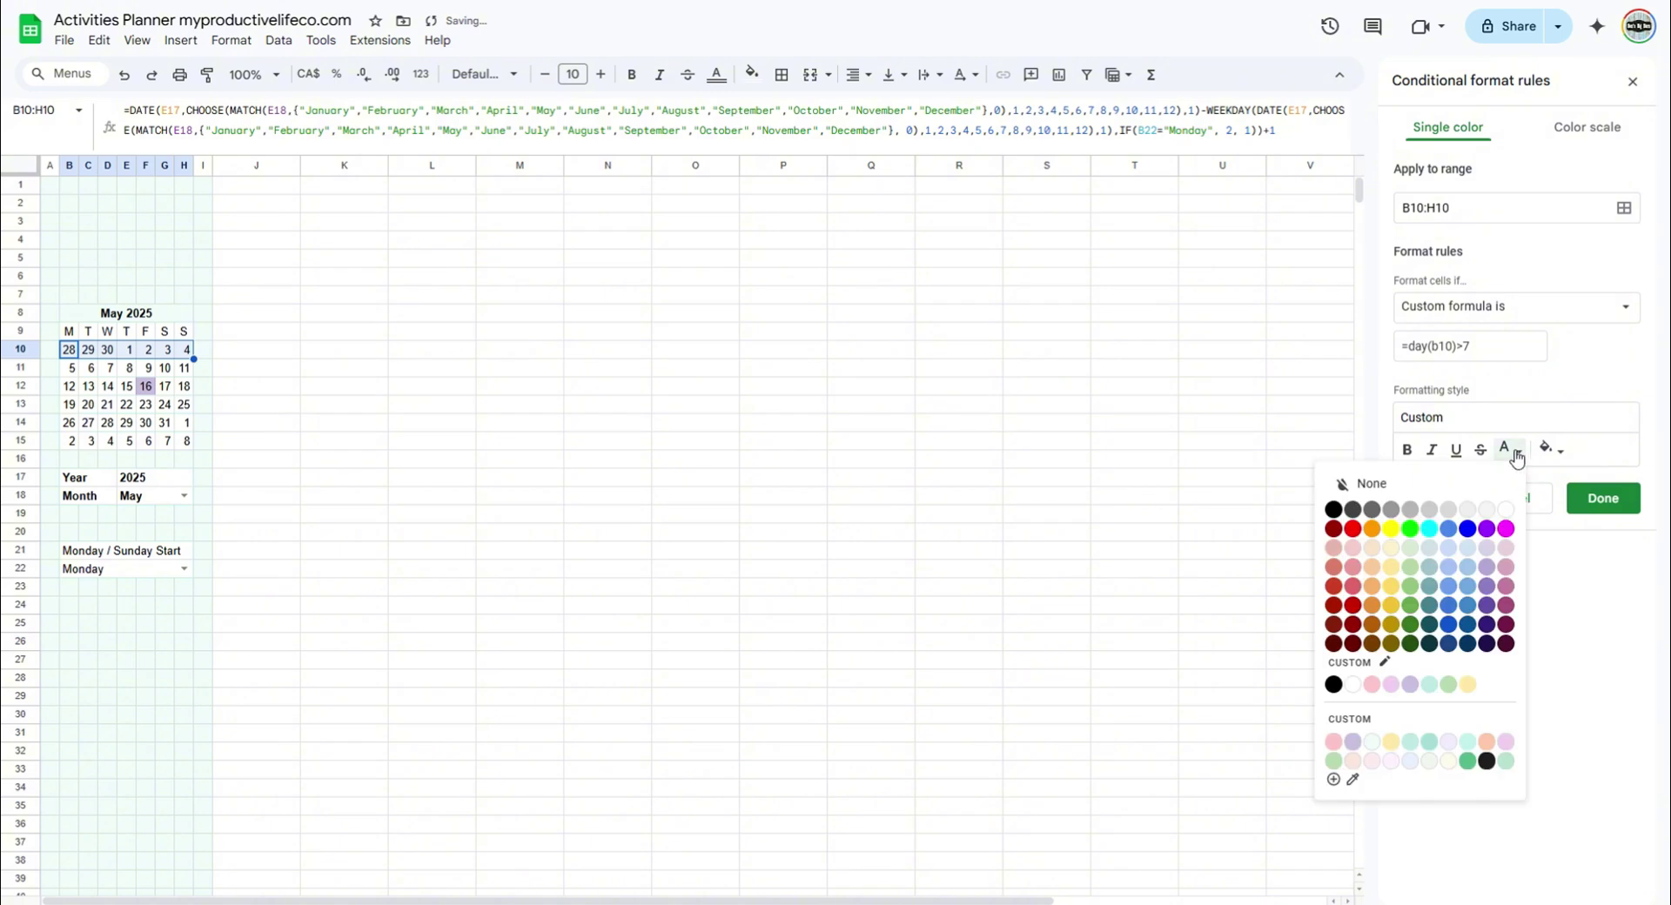
{"action": "left_click", "coordinate": [1430, 509]}
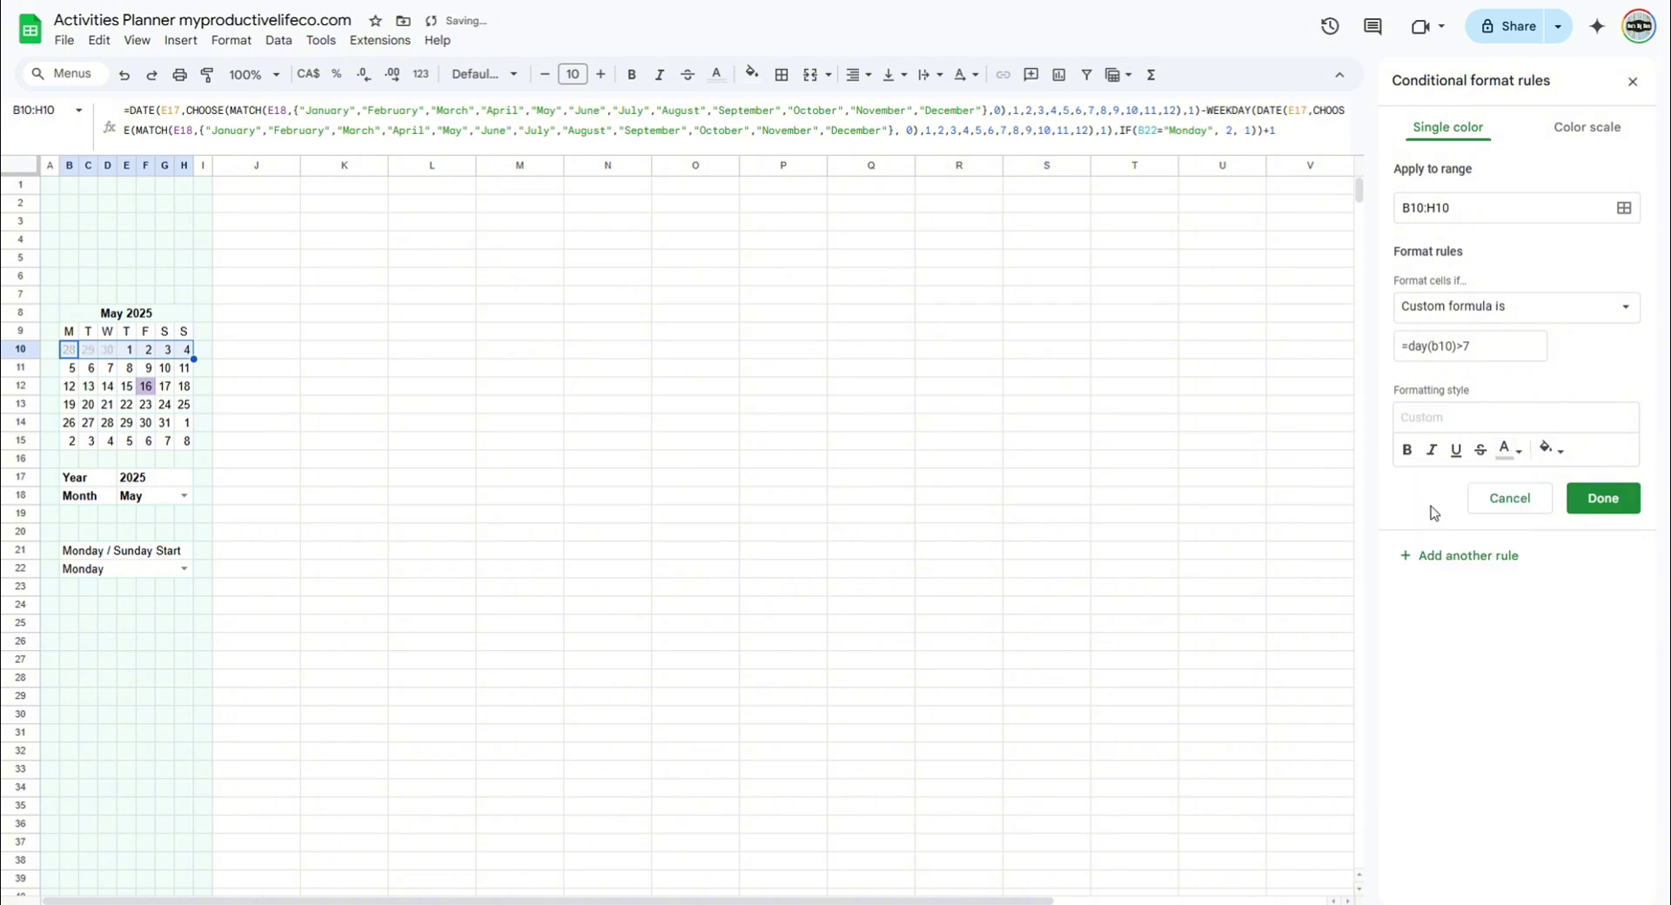
{"action": "left_click", "coordinate": [1595, 501]}
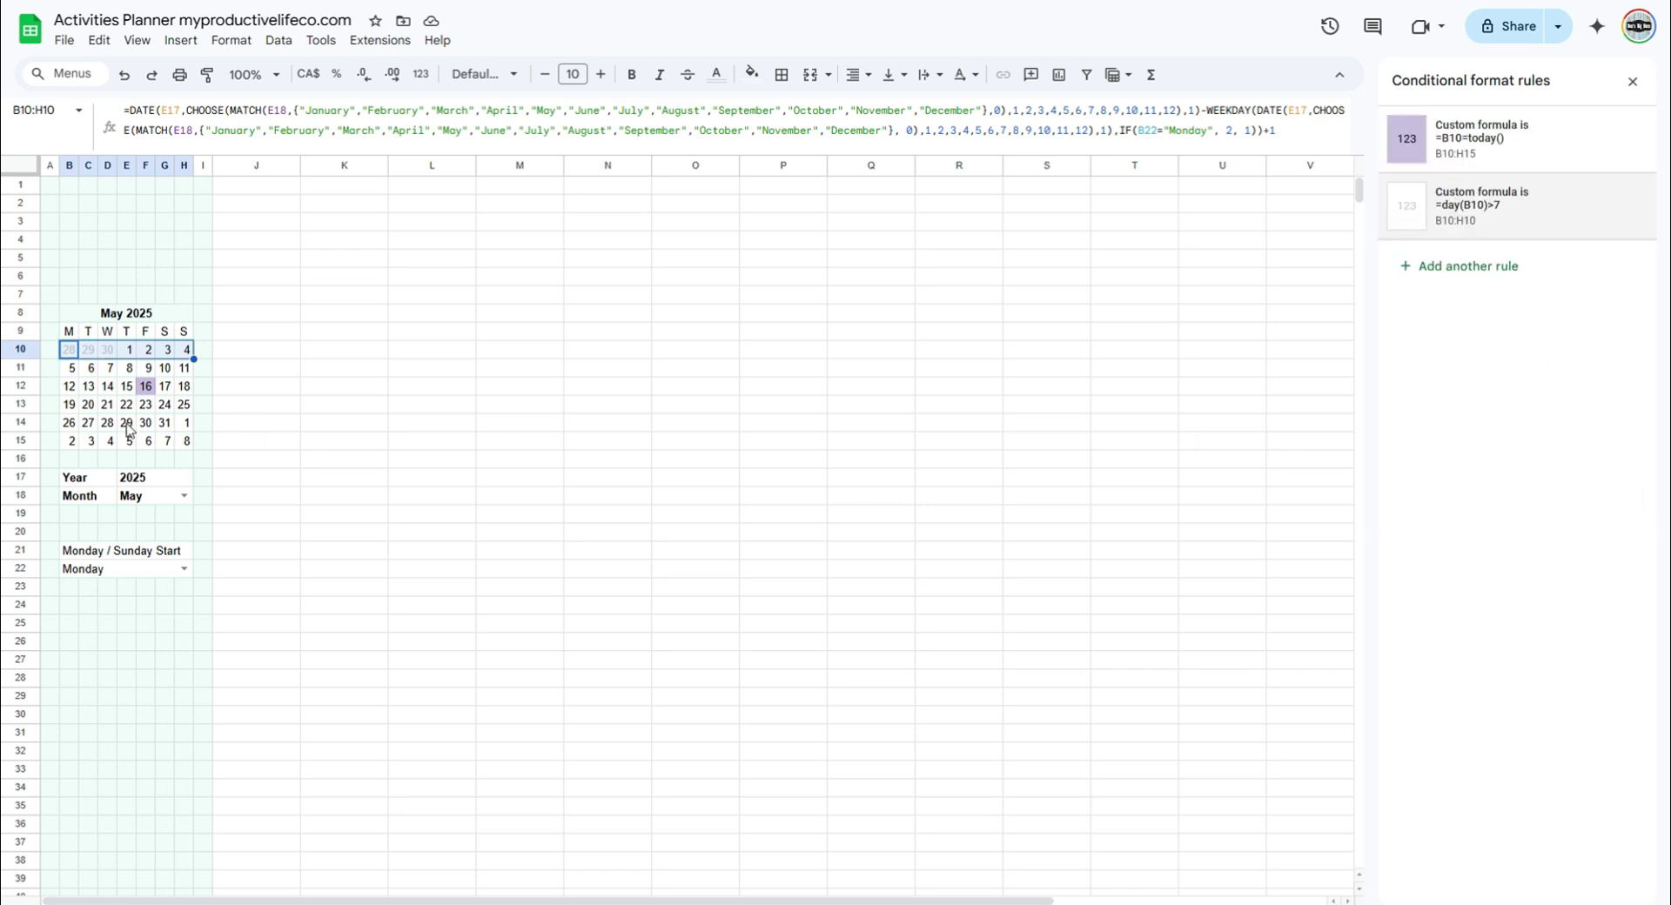
Select B14:H15 and start a custom-formula rule styled with light grey text and no fill.
{"action": "left_click", "coordinate": [69, 423]}
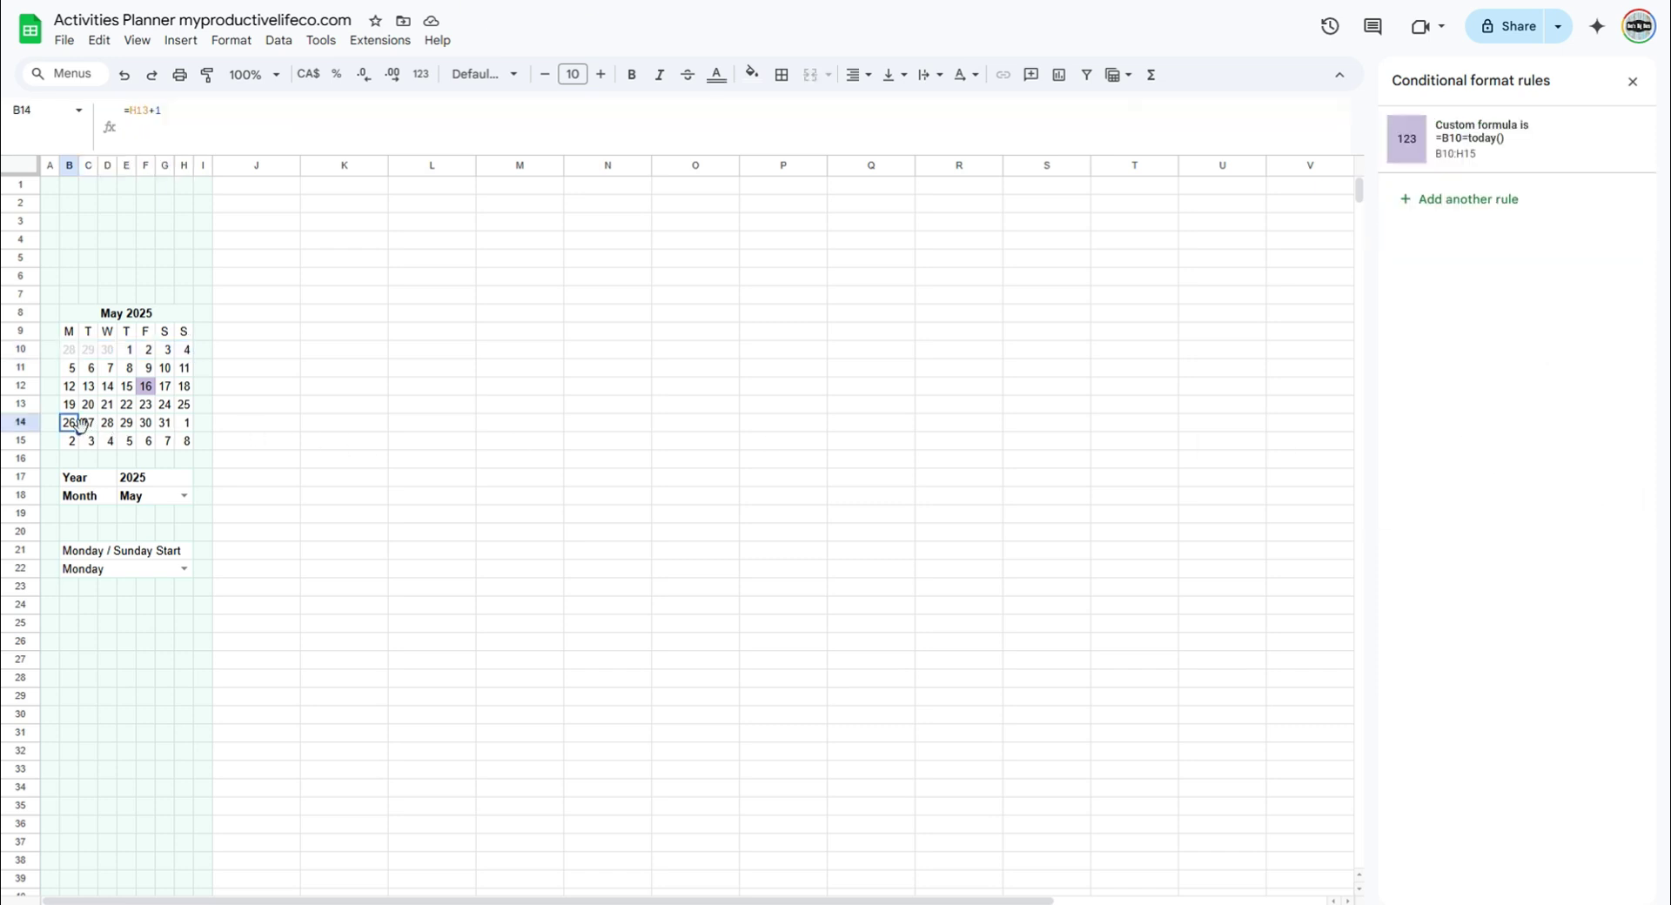
{"action": "left_click", "coordinate": [185, 443], "text": "shift"}
{"action": "left_click", "coordinate": [1437, 201]}
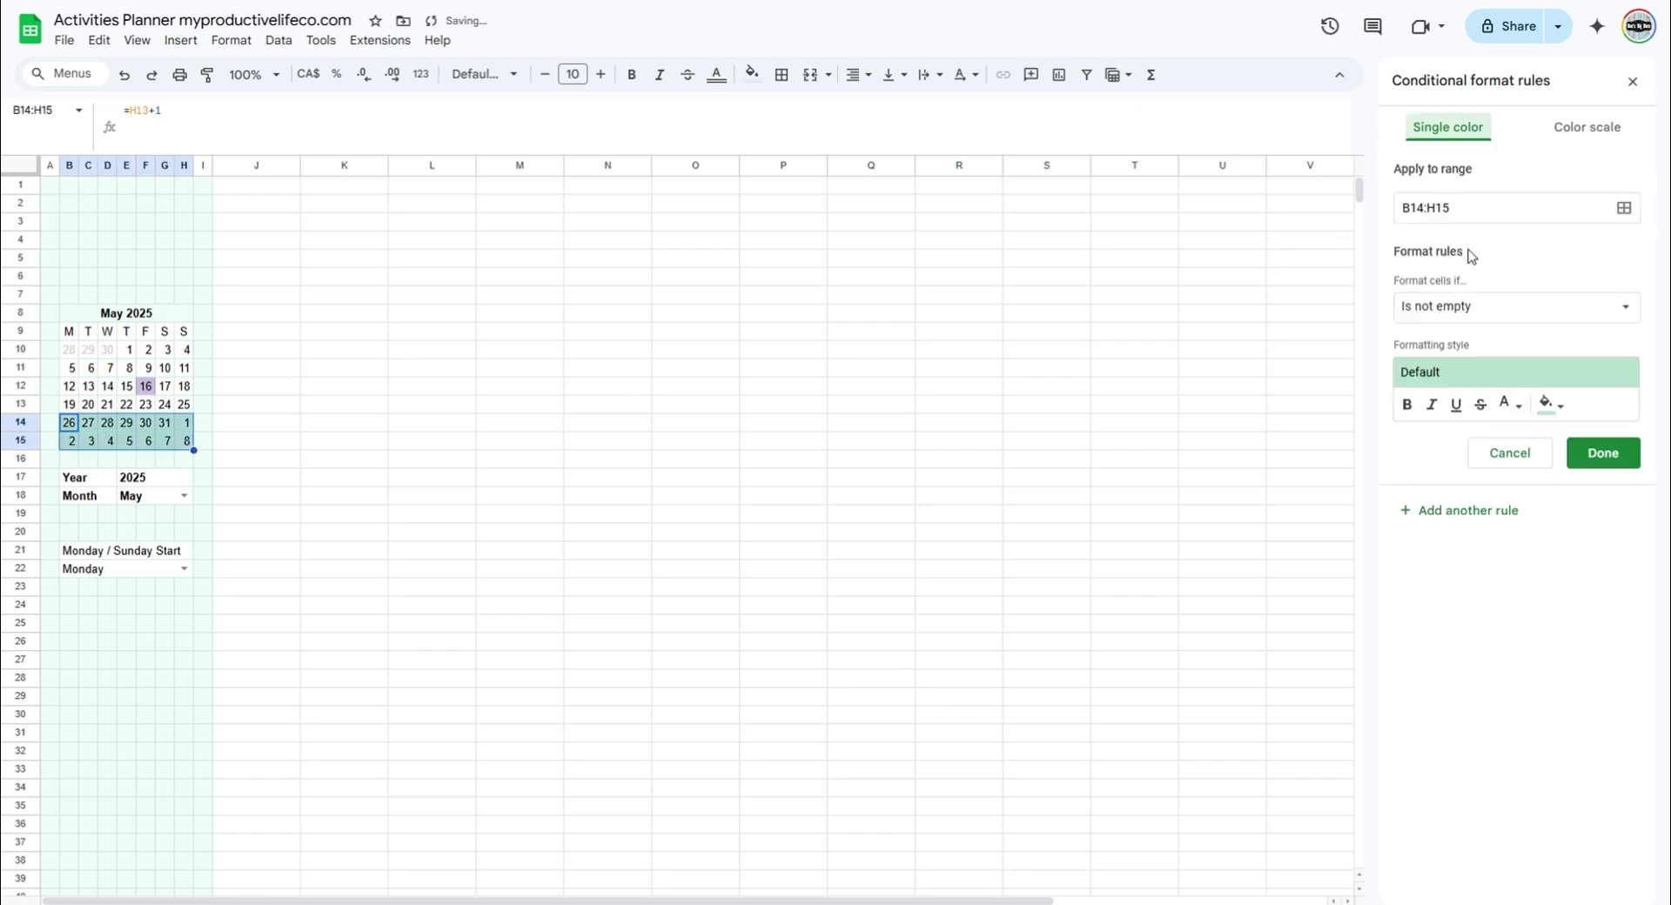
{"action": "left_click", "coordinate": [1623, 307]}
{"action": "left_click", "coordinate": [1483, 823]}
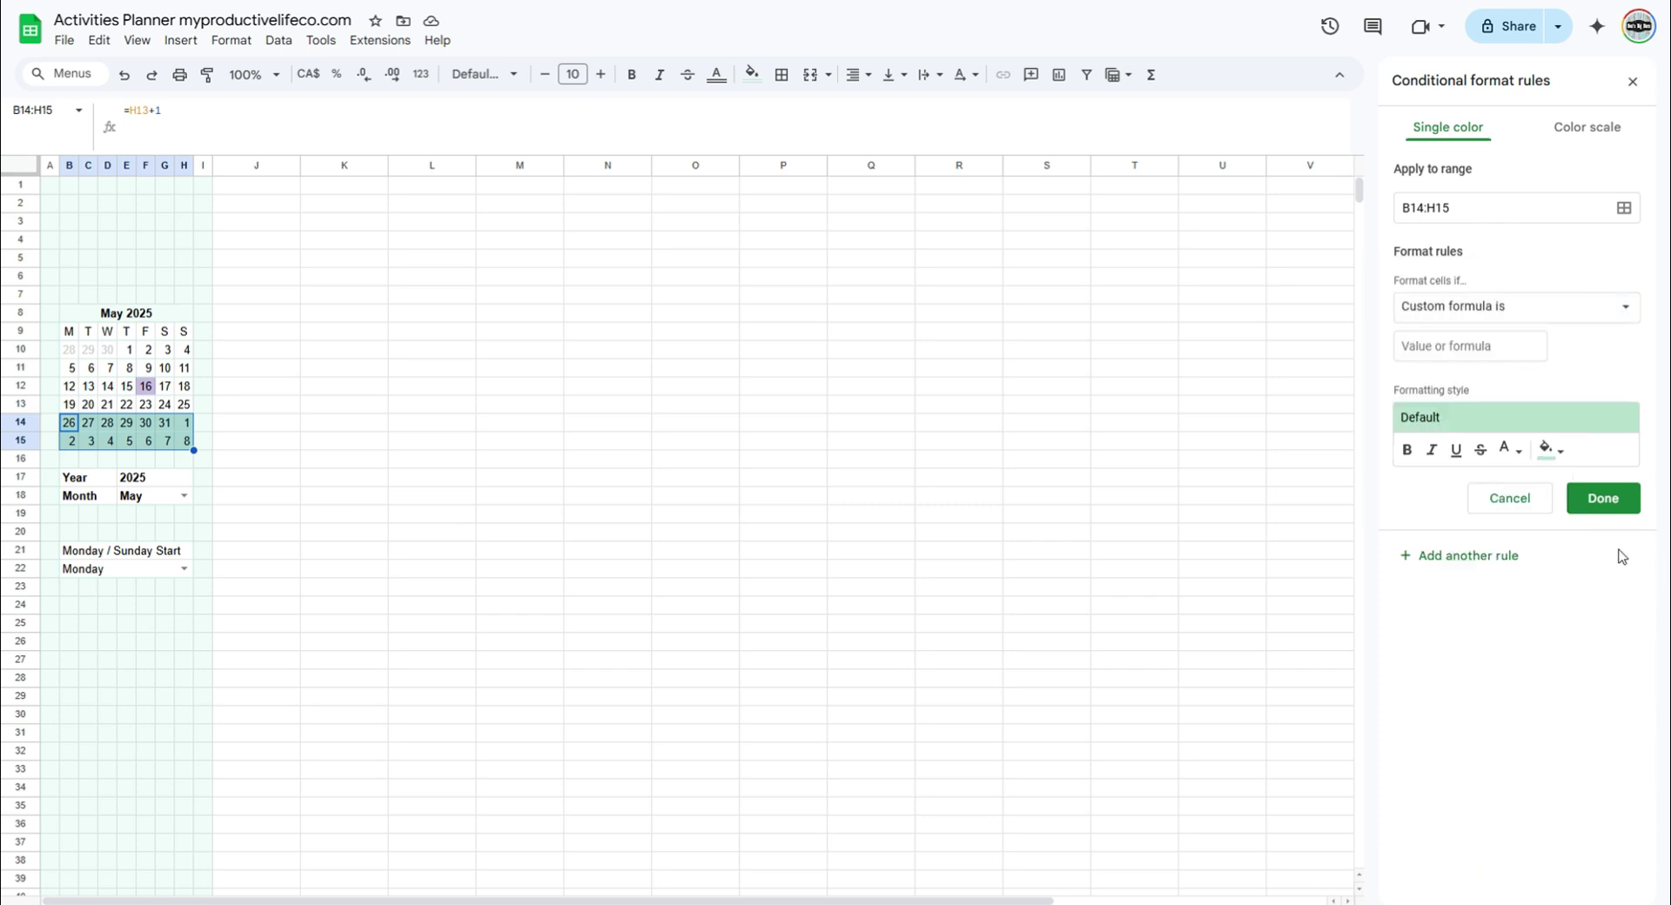
{"action": "left_click", "coordinate": [1506, 450]}
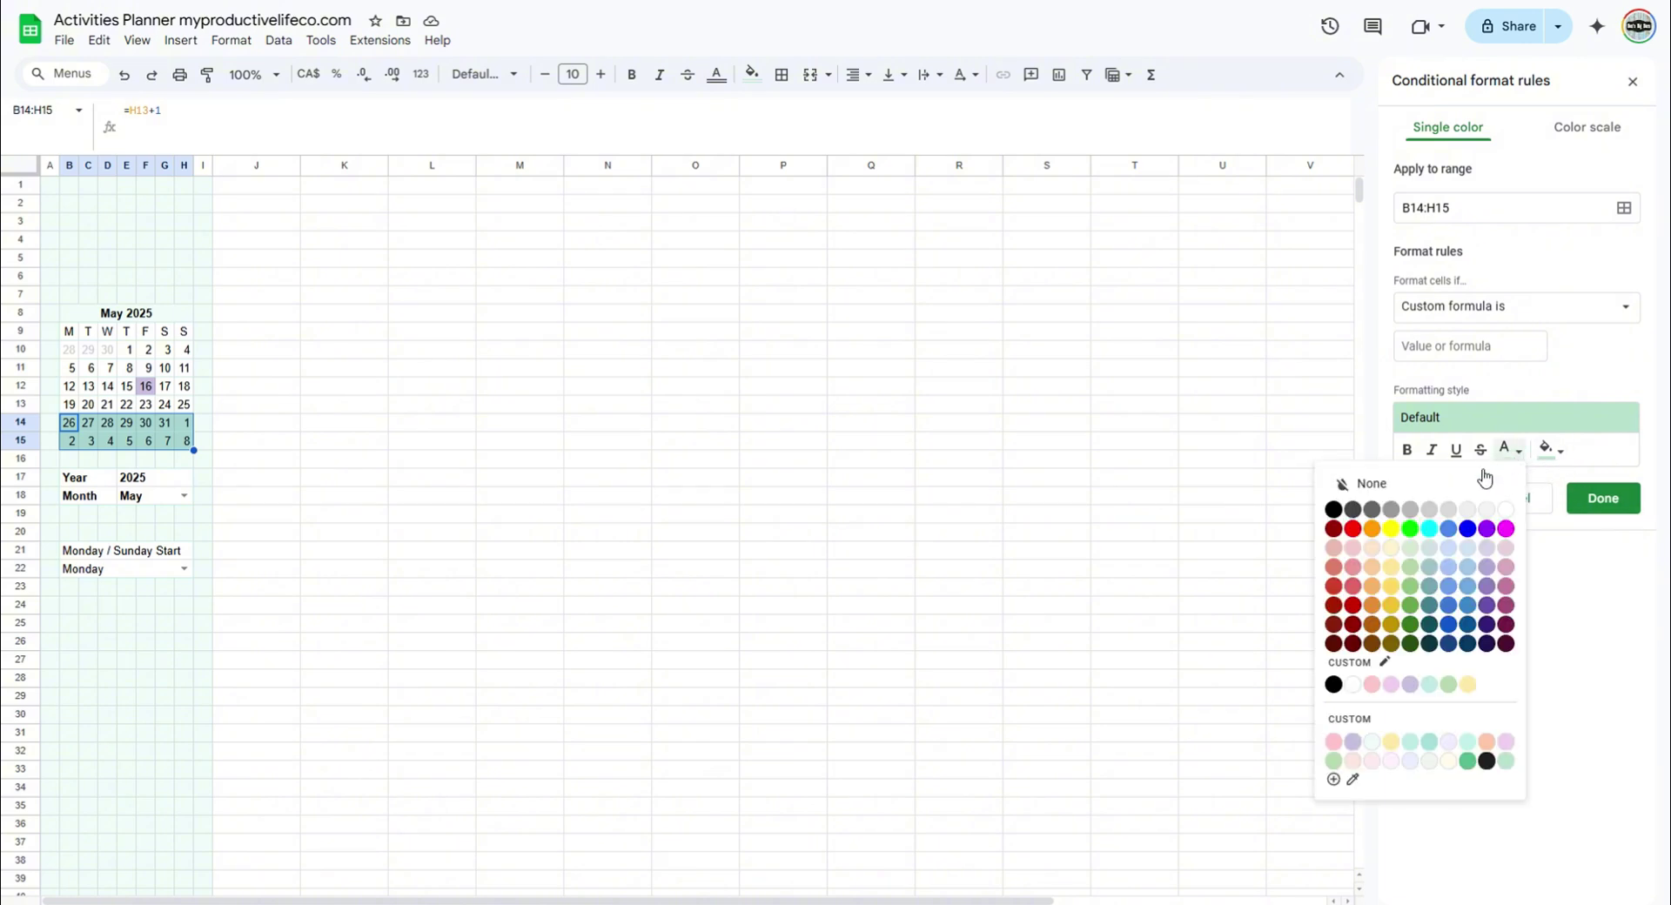
{"action": "left_click", "coordinate": [1428, 512]}
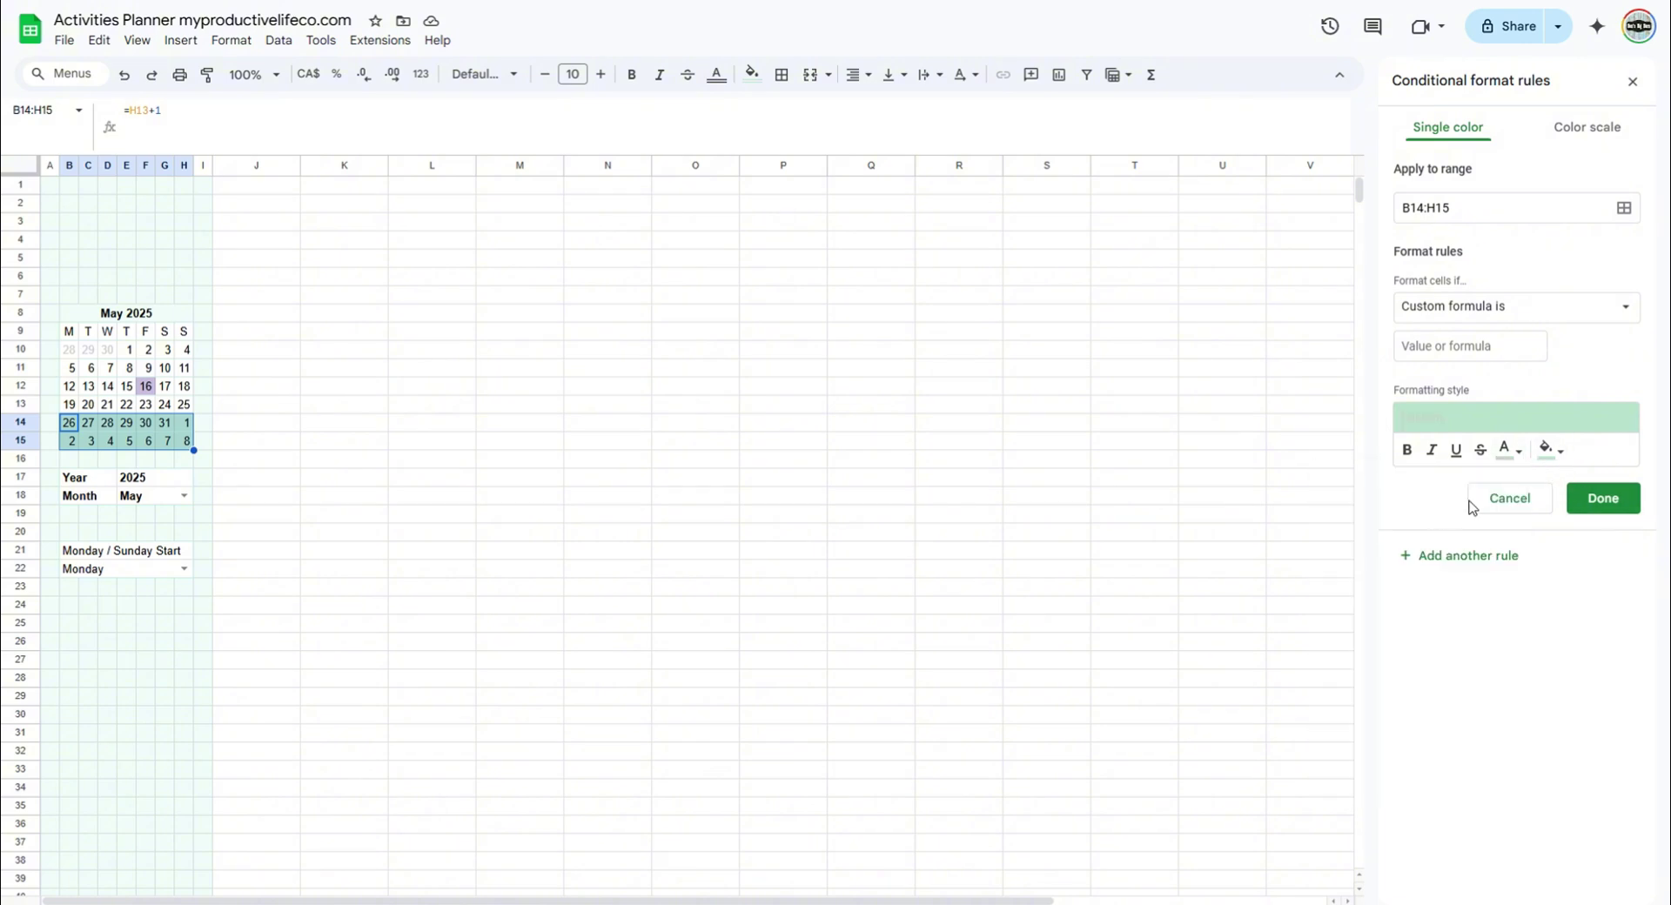
{"action": "left_click", "coordinate": [1549, 454]}
{"action": "left_click", "coordinate": [1481, 491]}
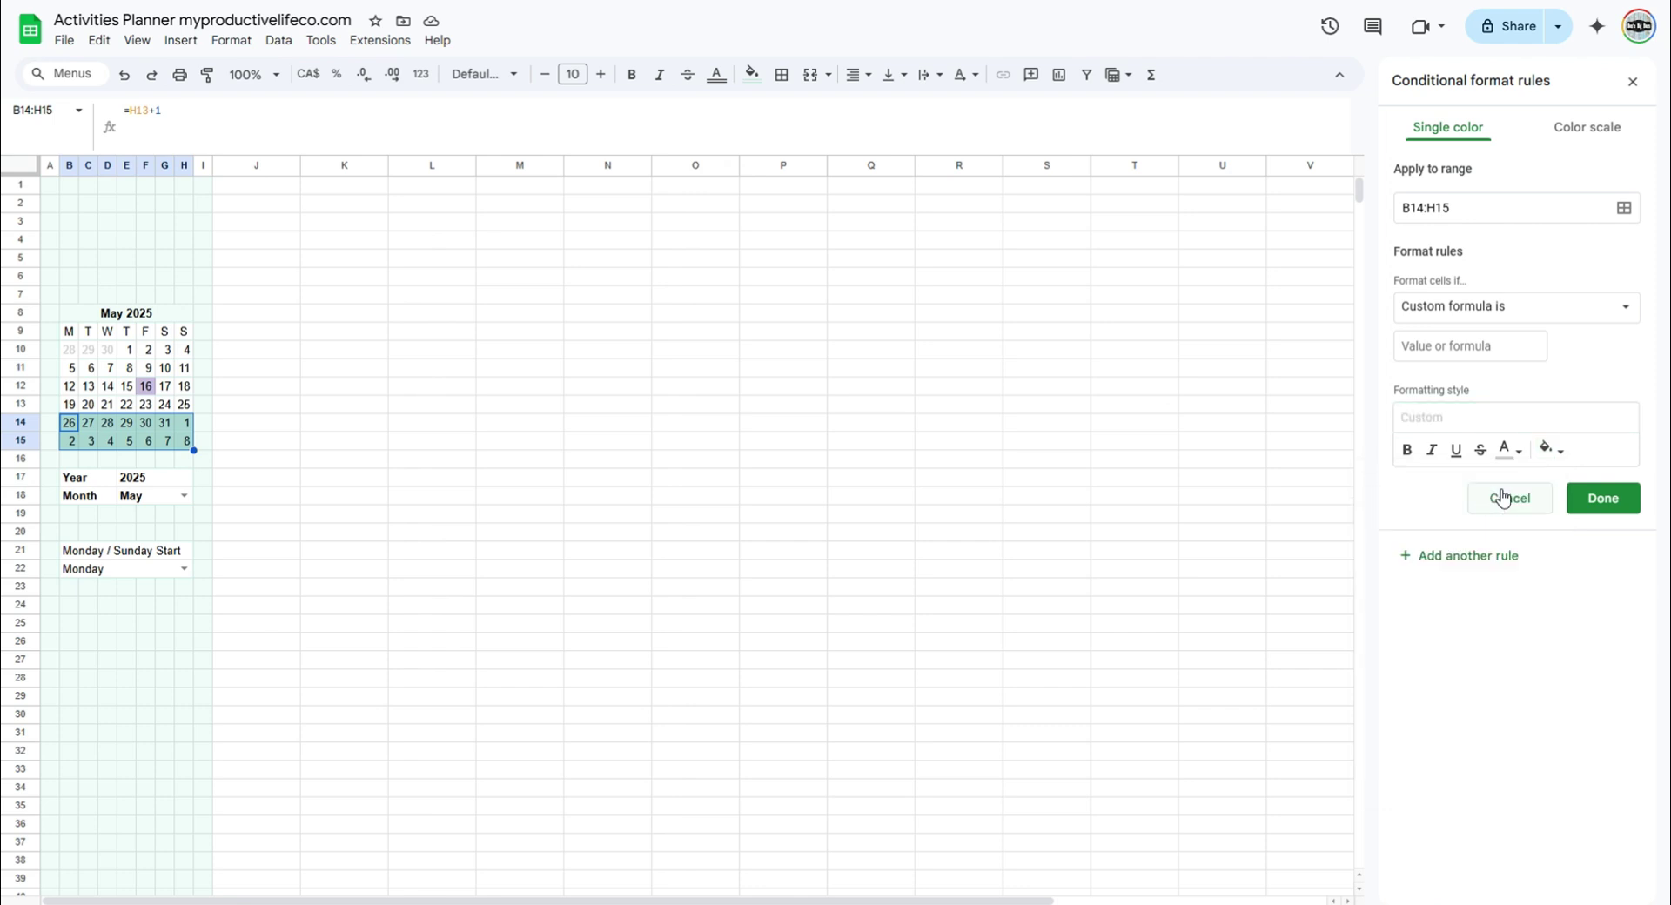
Enter the condition =day(B14)<20 and save the rule.
{"action": "left_click", "coordinate": [1499, 349]}
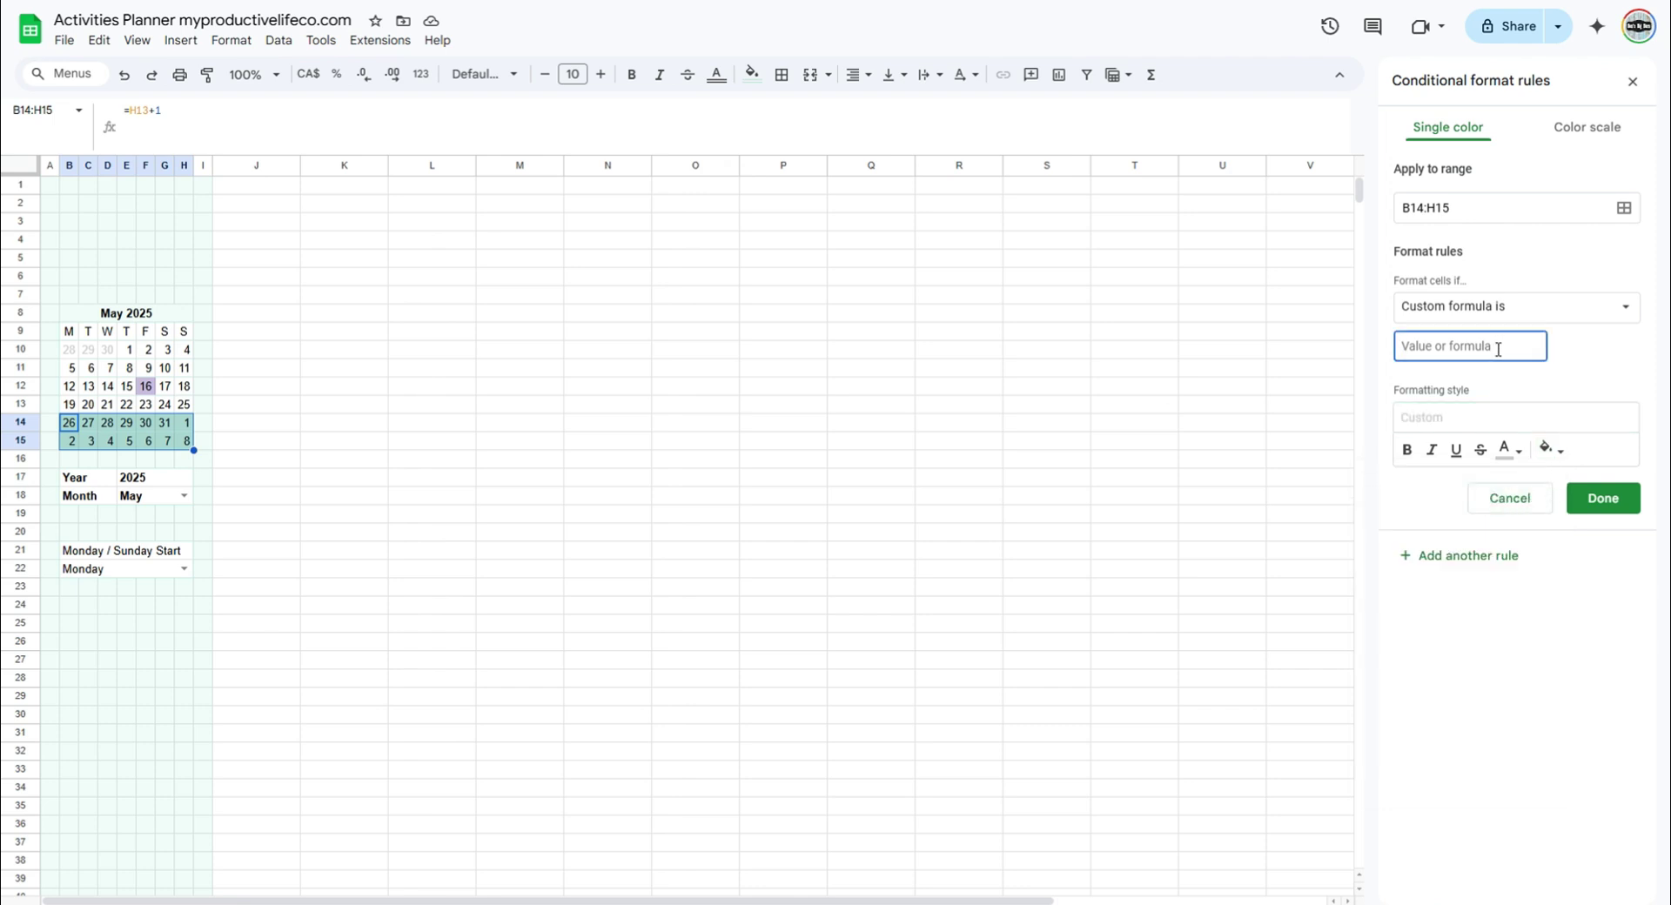
{"action": "type", "text": "=day("}
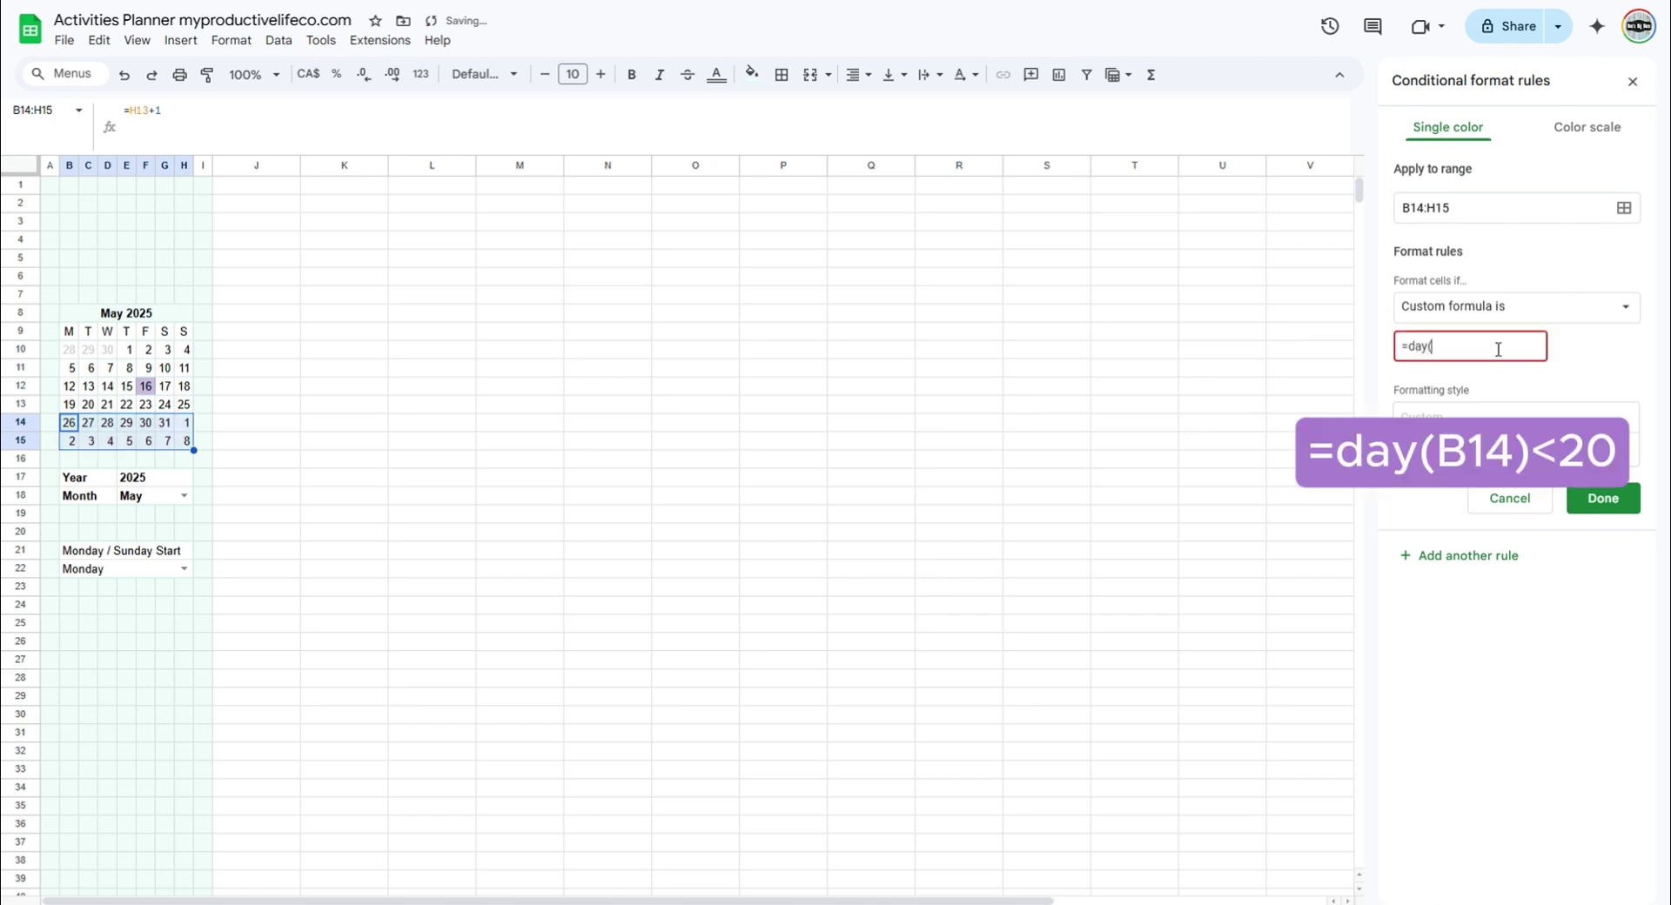
{"action": "type", "text": "b13)<20"}
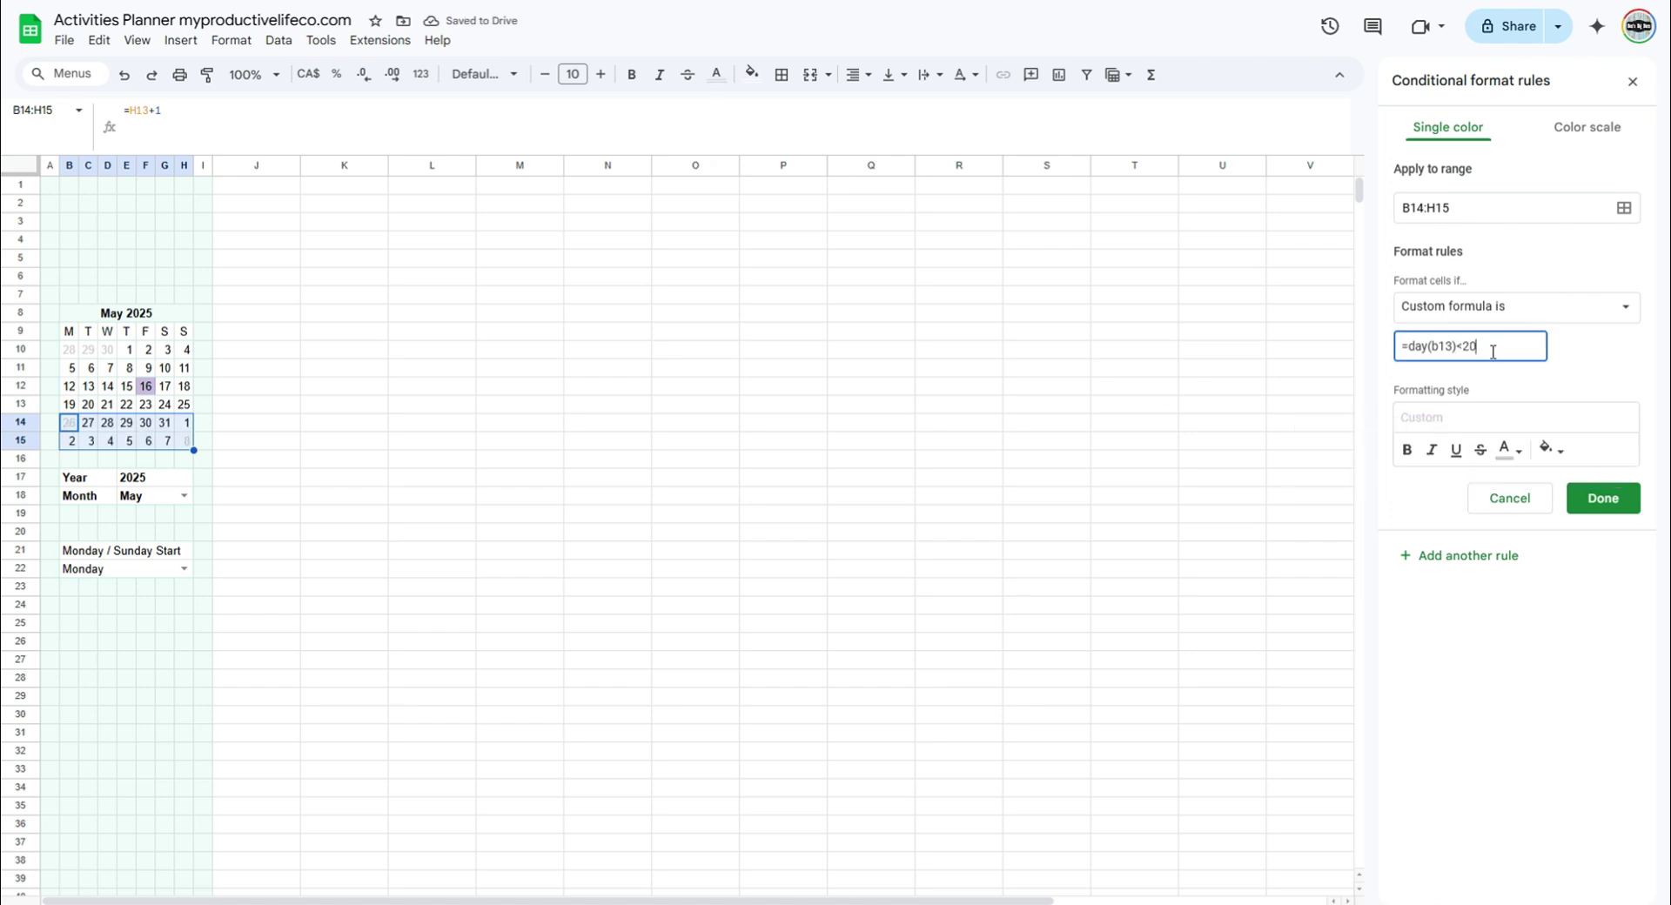
{"action": "key", "text": "BackSpace"}
{"action": "type", "text": "4"}
{"action": "left_click", "coordinate": [1598, 503]}
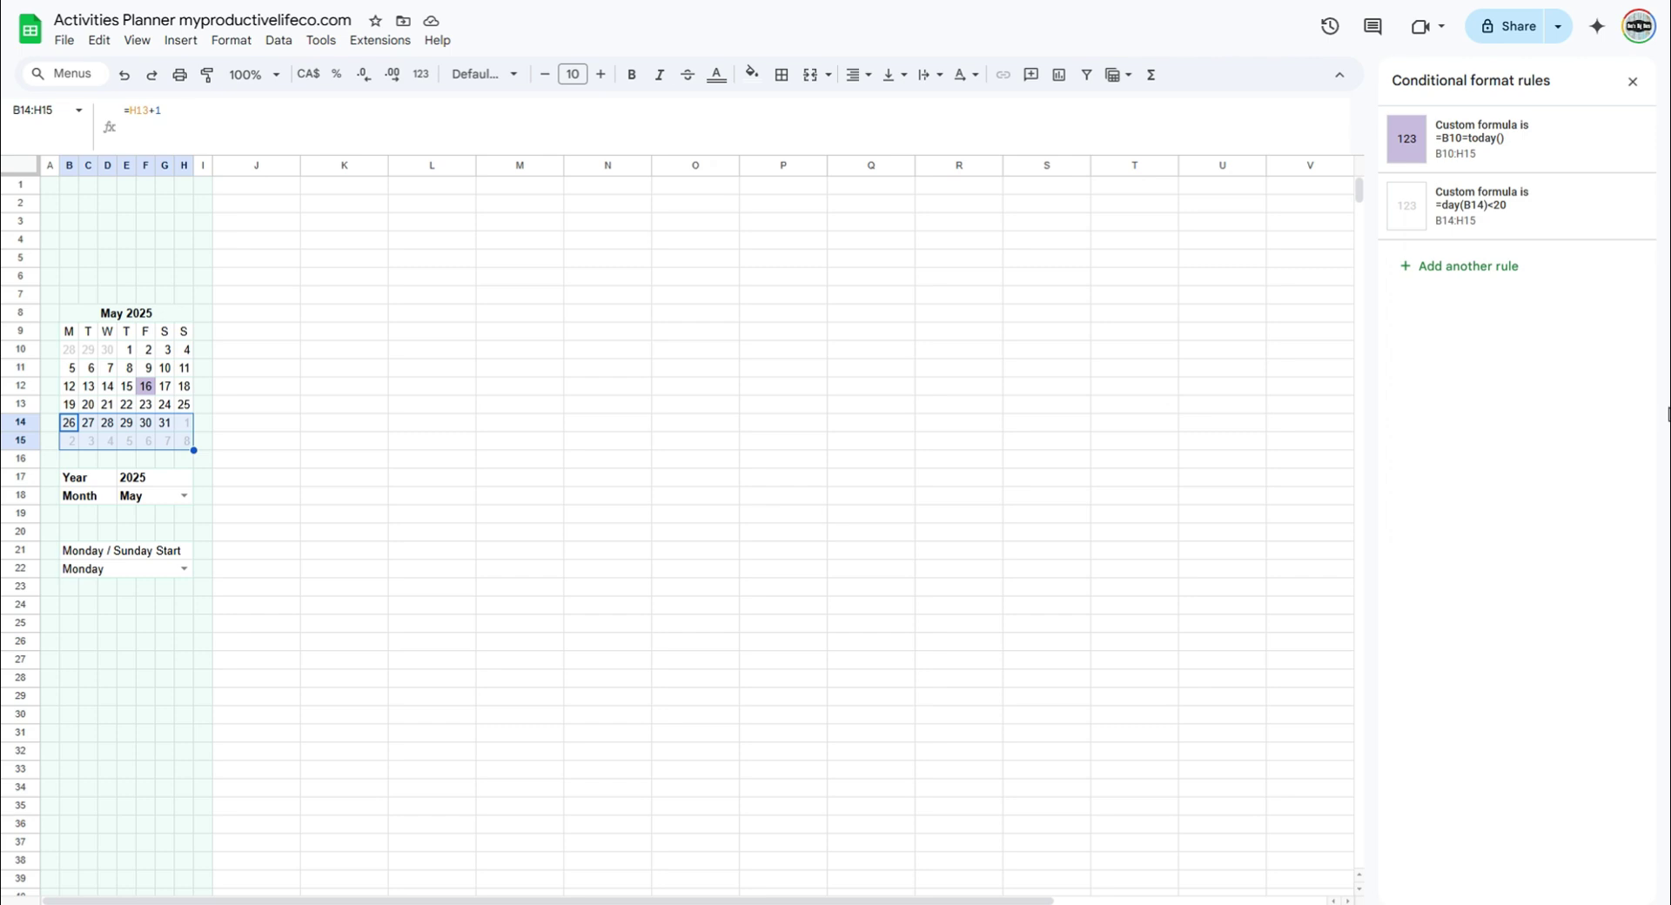
Merge B6:H6 into one cell with no fill, then open its border options.
{"action": "left_click", "coordinate": [70, 275]}
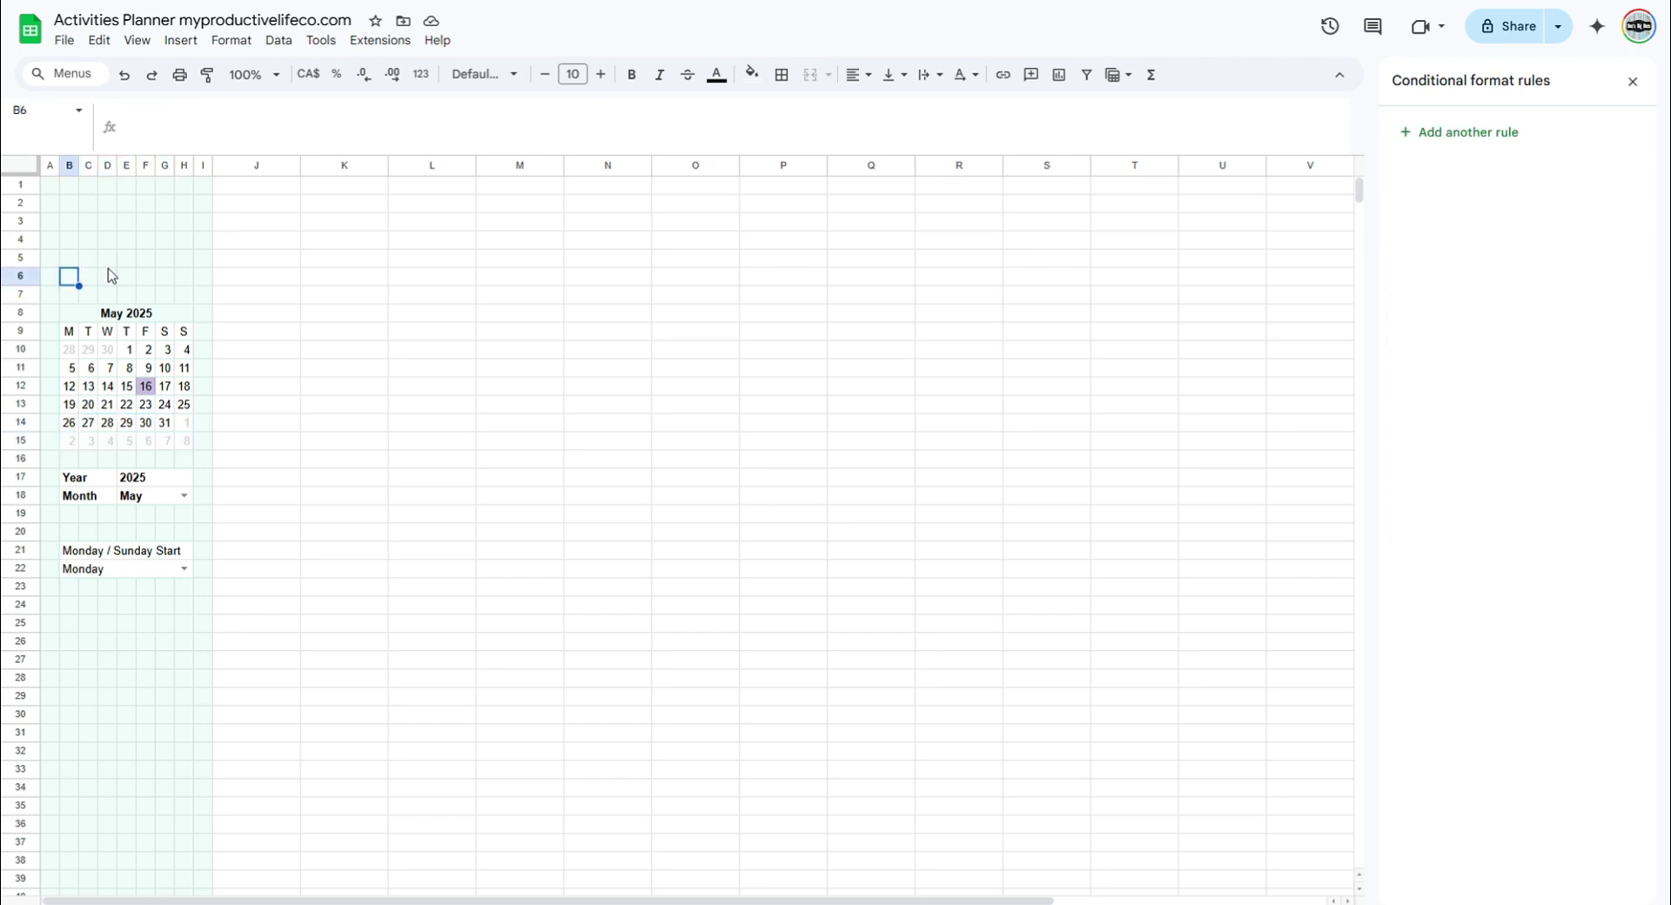
{"action": "left_click_drag", "start_coordinate": [111, 275], "coordinate": [187, 275]}
{"action": "left_click", "coordinate": [810, 74]}
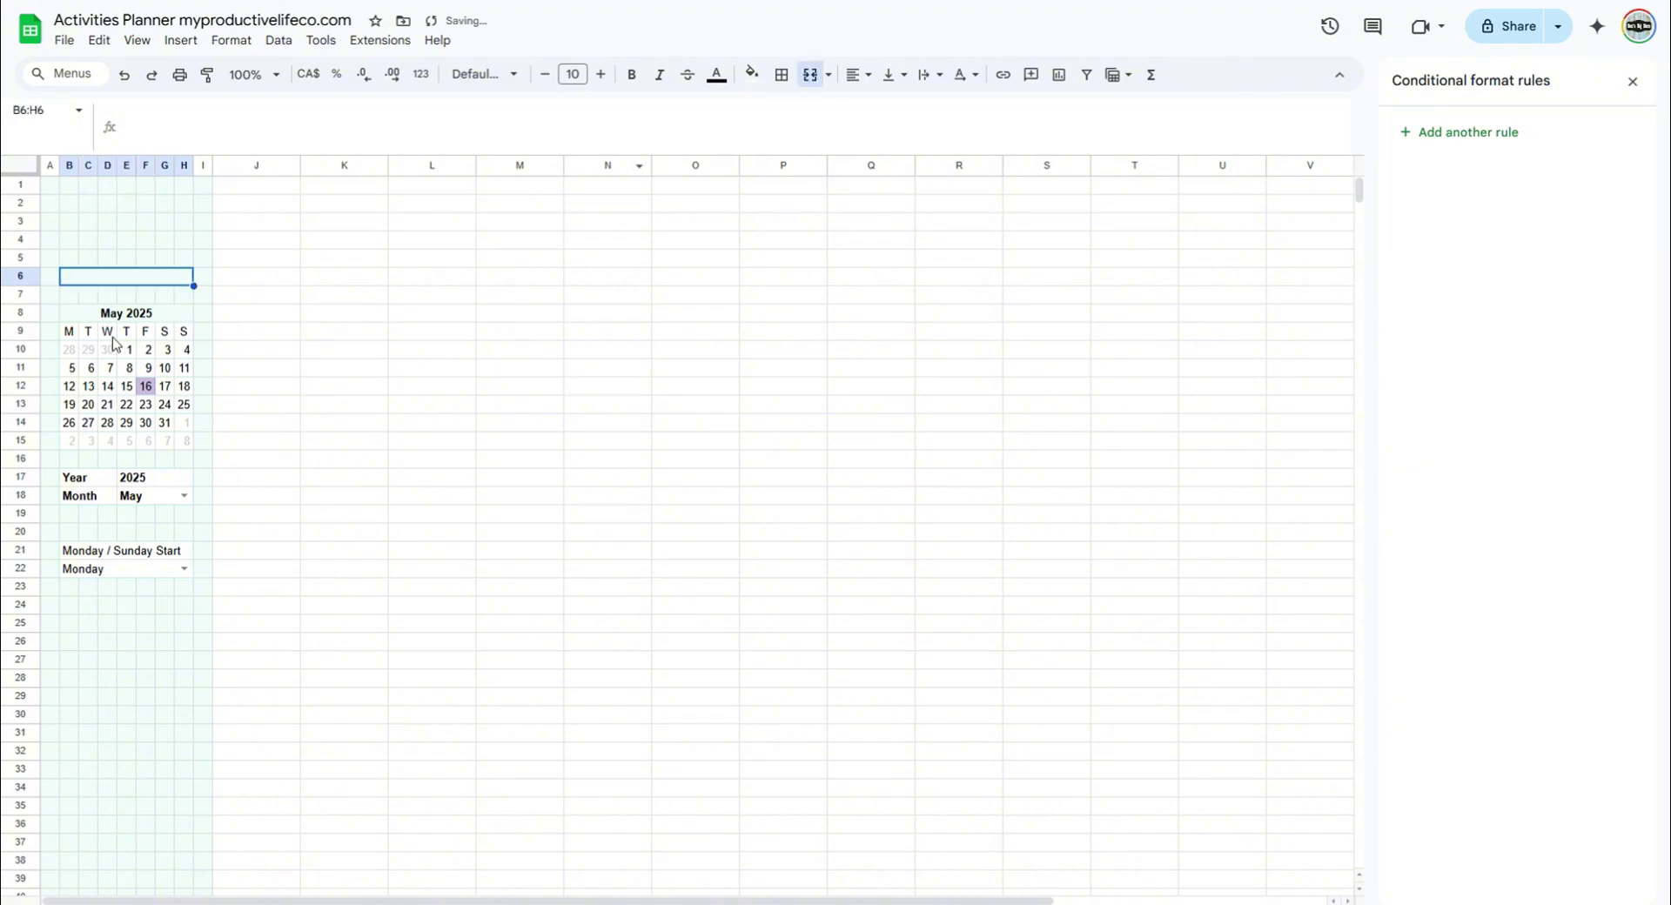
{"action": "left_click", "coordinate": [751, 74]}
{"action": "left_click", "coordinate": [777, 115]}
{"action": "left_click", "coordinate": [781, 74]}
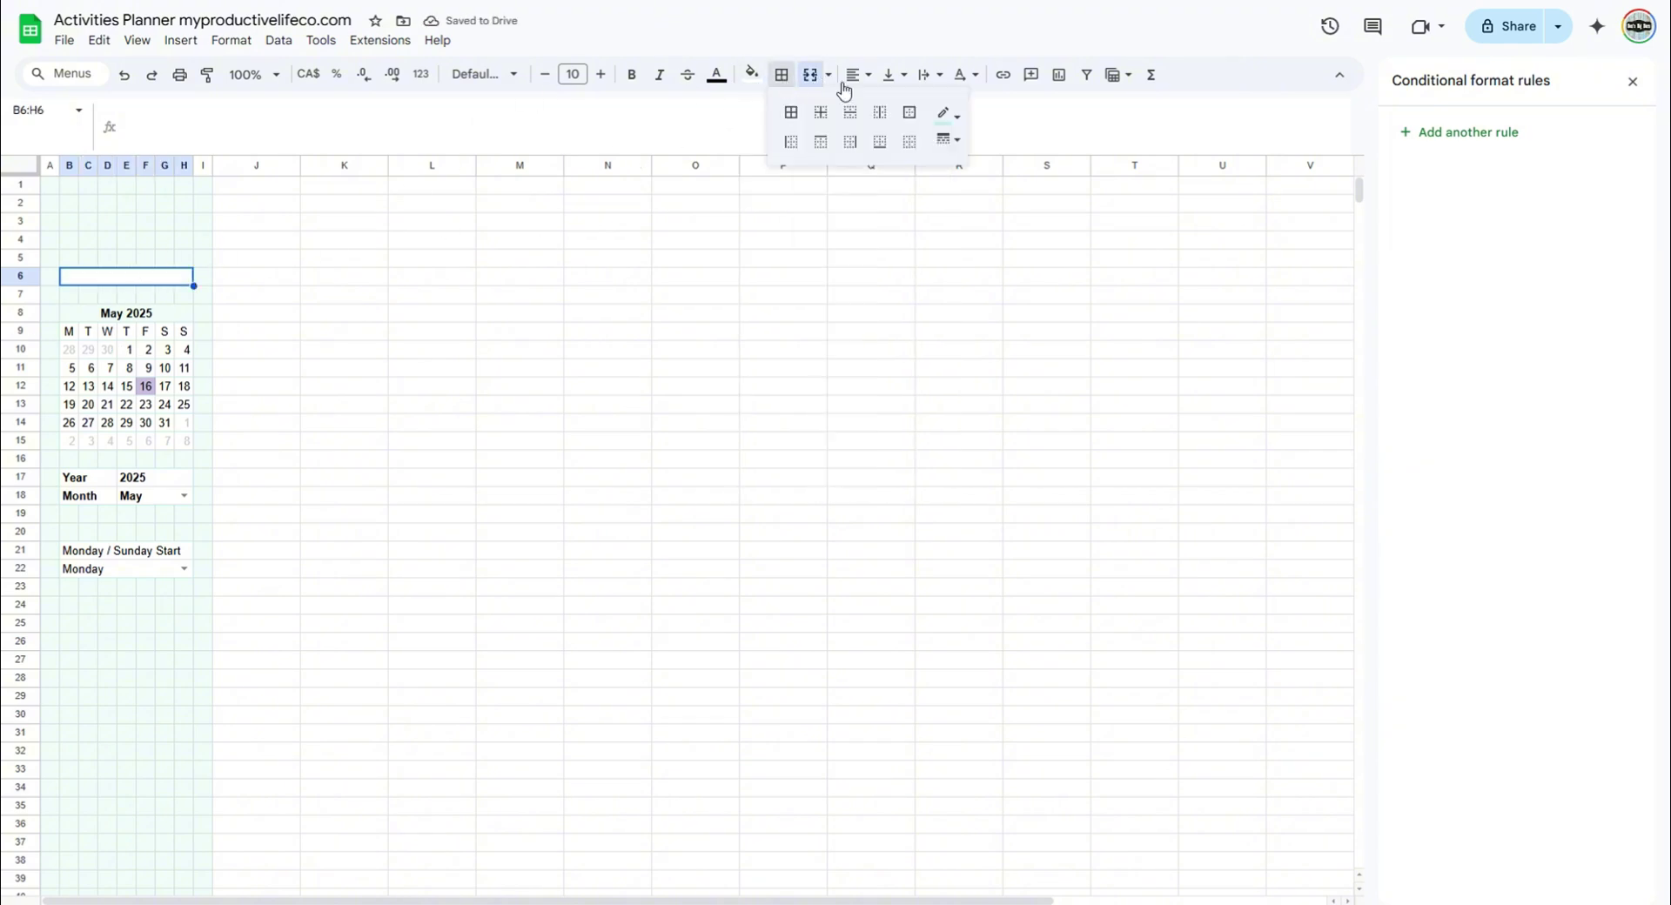
Add a dropdown to B6 with items Week 1 through Week 6.
{"action": "right_click", "coordinate": [123, 282]}
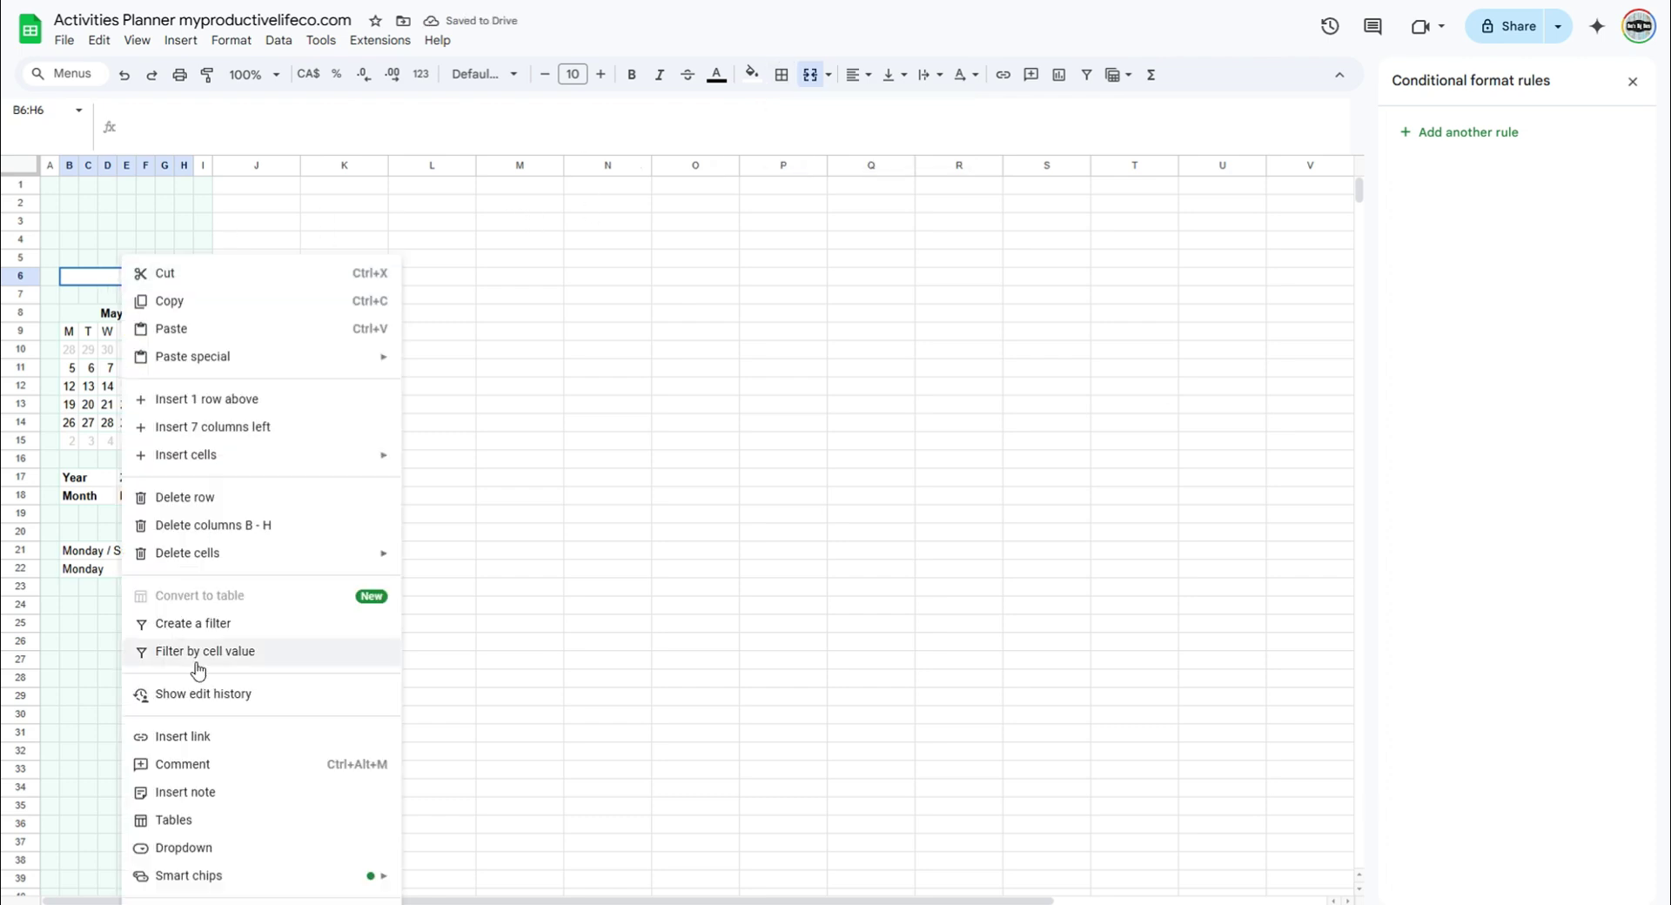
{"action": "left_click", "coordinate": [178, 847]}
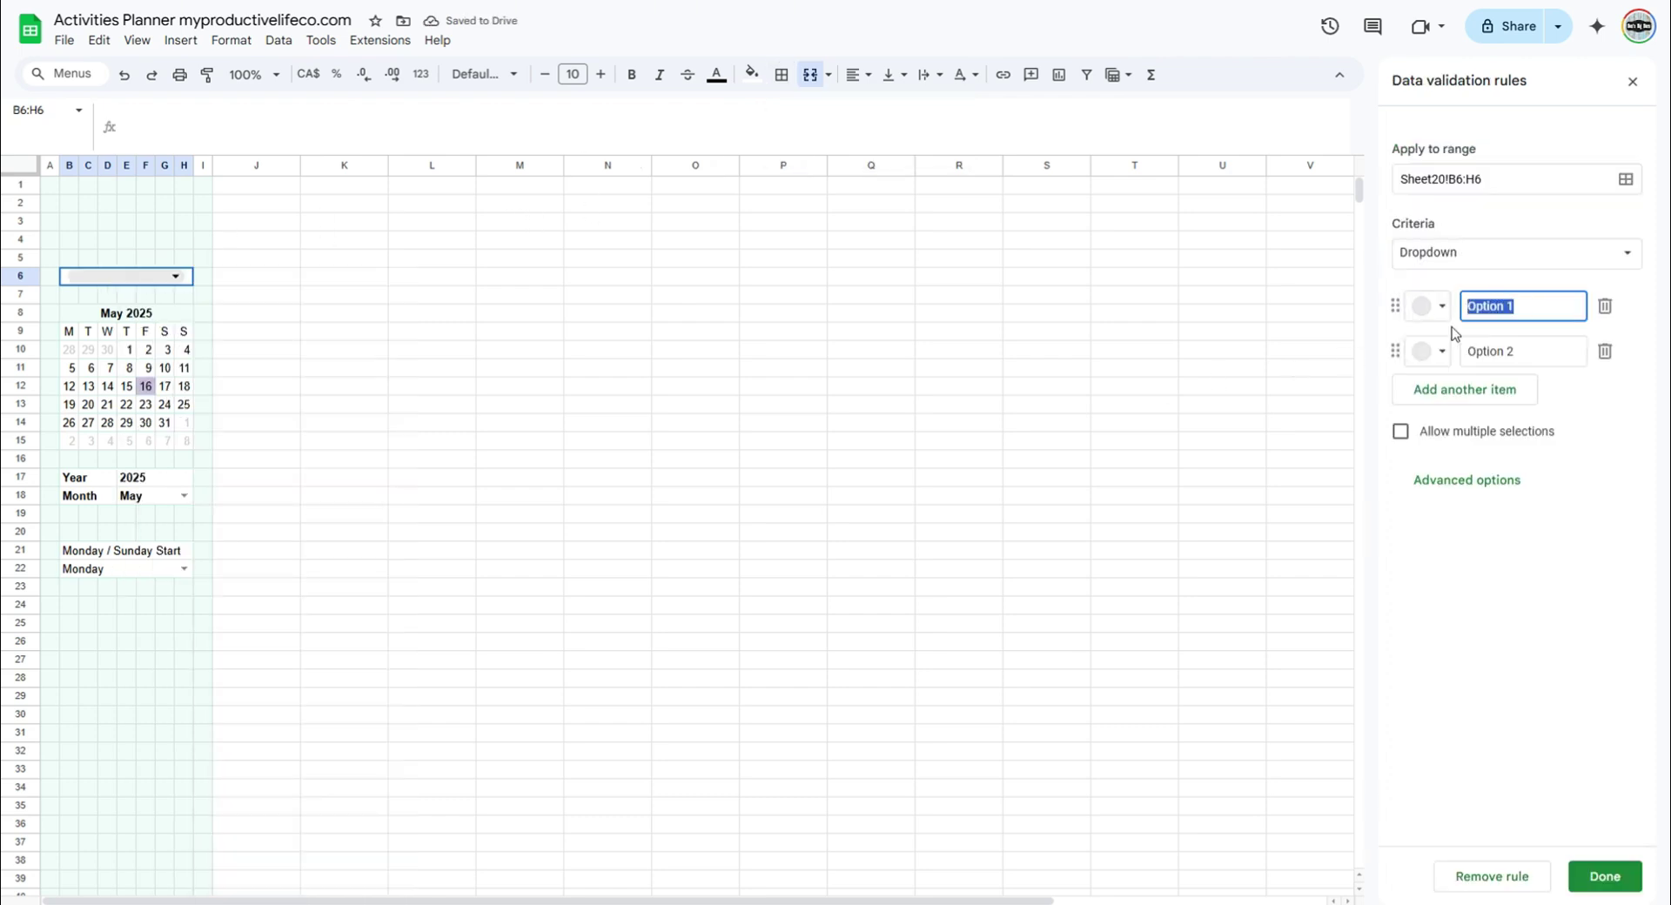
{"action": "type", "text": "Week 1"}
{"action": "key", "text": "Tab"}
{"action": "key", "text": "Tab"}
{"action": "key", "text": "Tab"}
{"action": "type", "text": "W"}
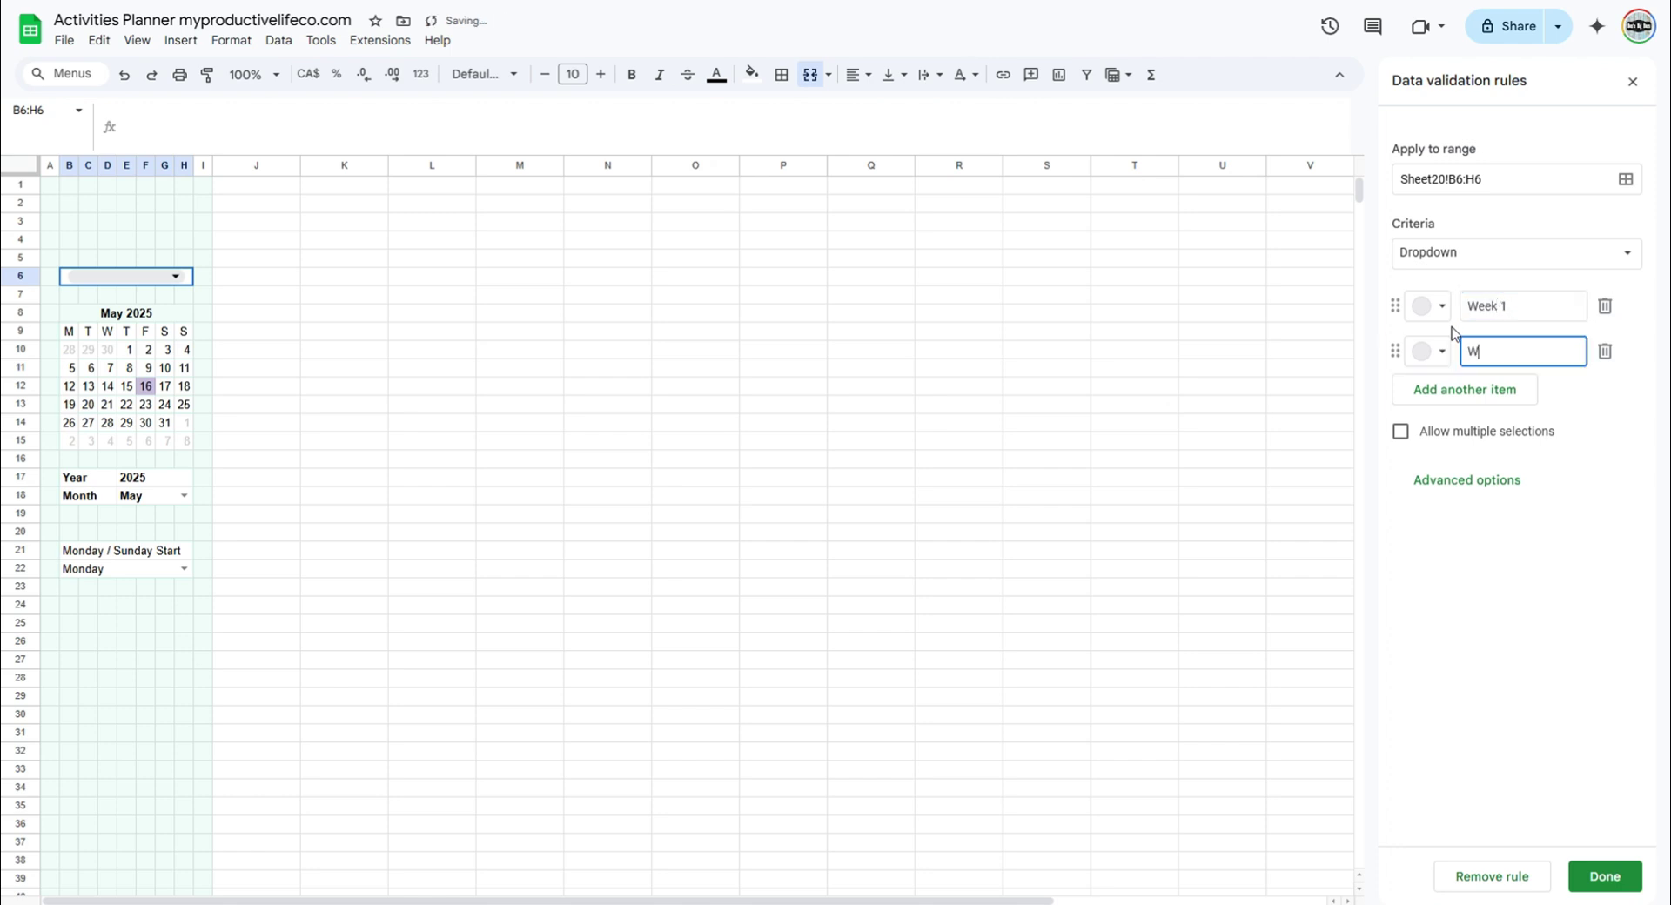
{"action": "type", "text": "eek 2"}
{"action": "key", "text": "Tab"}
{"action": "key", "text": "Tab"}
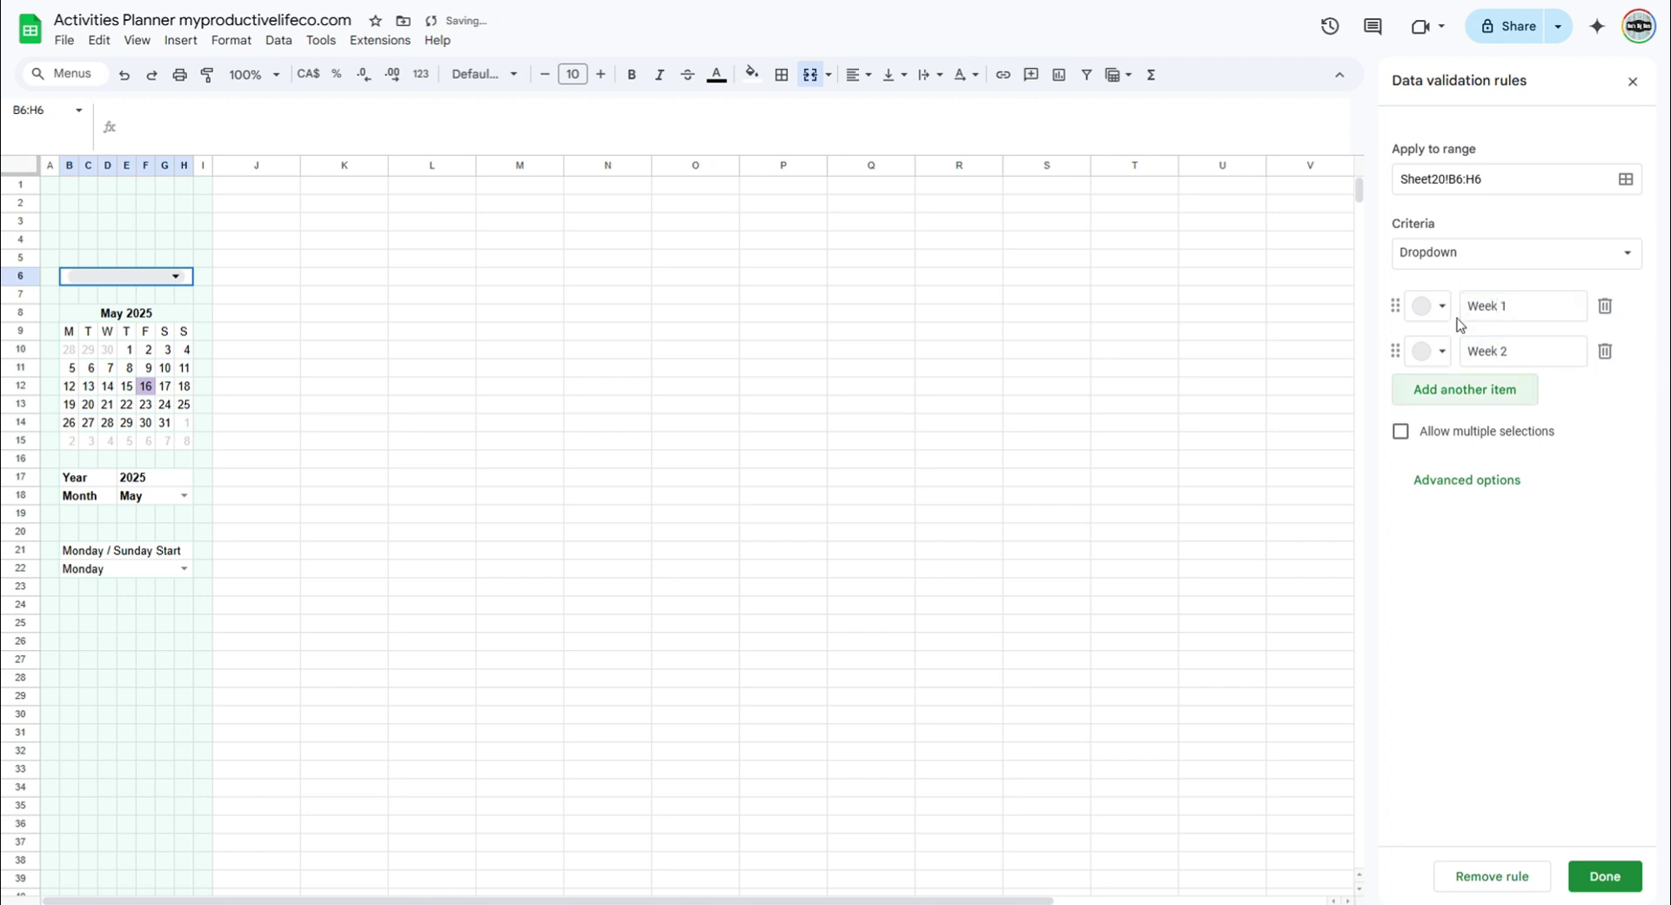
{"action": "left_click", "coordinate": [1470, 396]}
{"action": "type", "text": "Week 3"}
{"action": "key", "text": "Return"}
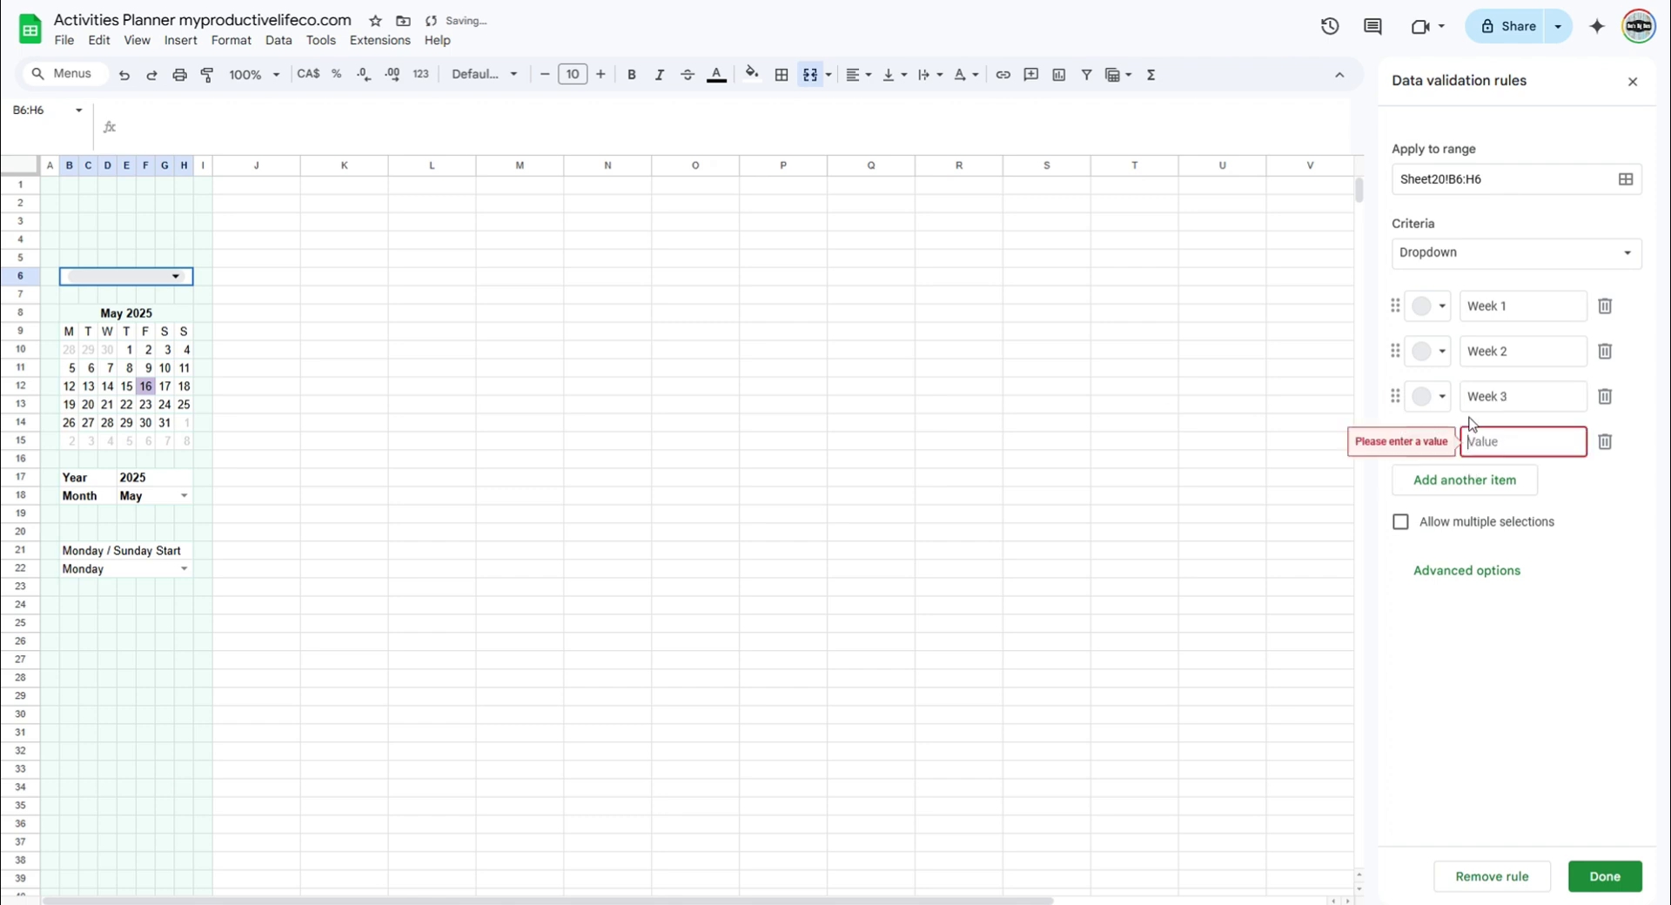
{"action": "type", "text": "Week 4"}
{"action": "key", "text": "Return"}
{"action": "type", "text": "Week 5"}
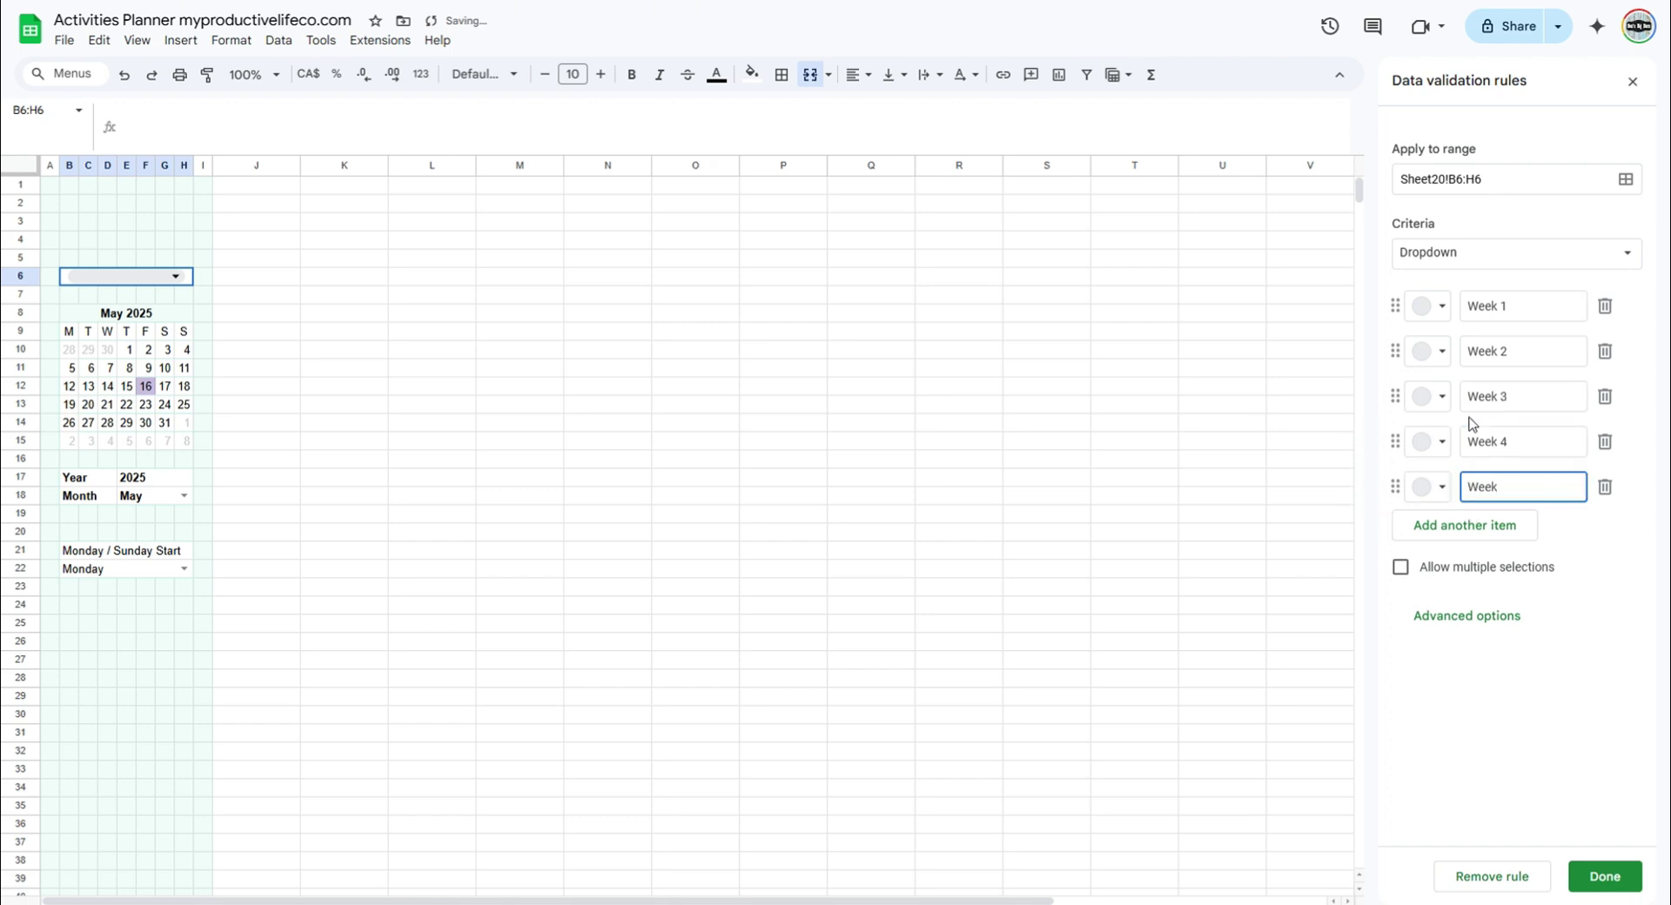
{"action": "key", "text": "Return"}
{"action": "type", "text": "Week "}
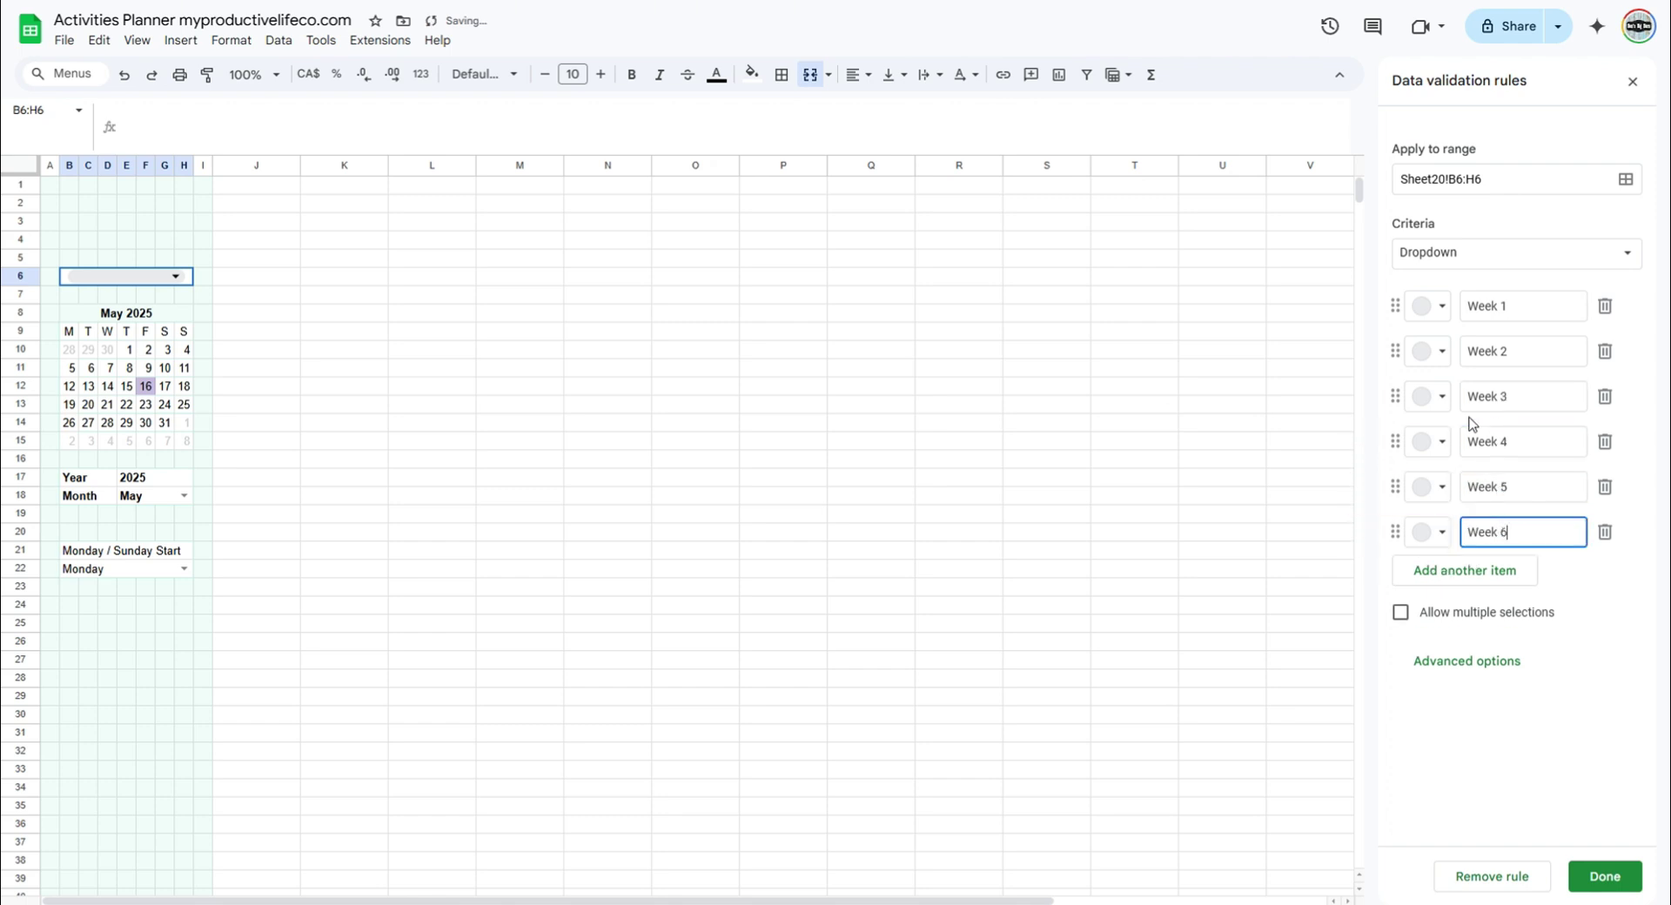
{"action": "type", "text": "6"}
Set the dropdown's display style to Arrow, save it, and select Week 1.
{"action": "left_click", "coordinate": [1466, 660]}
{"action": "scroll", "coordinate": [1479, 696], "scroll_direction": "down", "scroll_amount": 1}
{"action": "left_click", "coordinate": [1435, 796]}
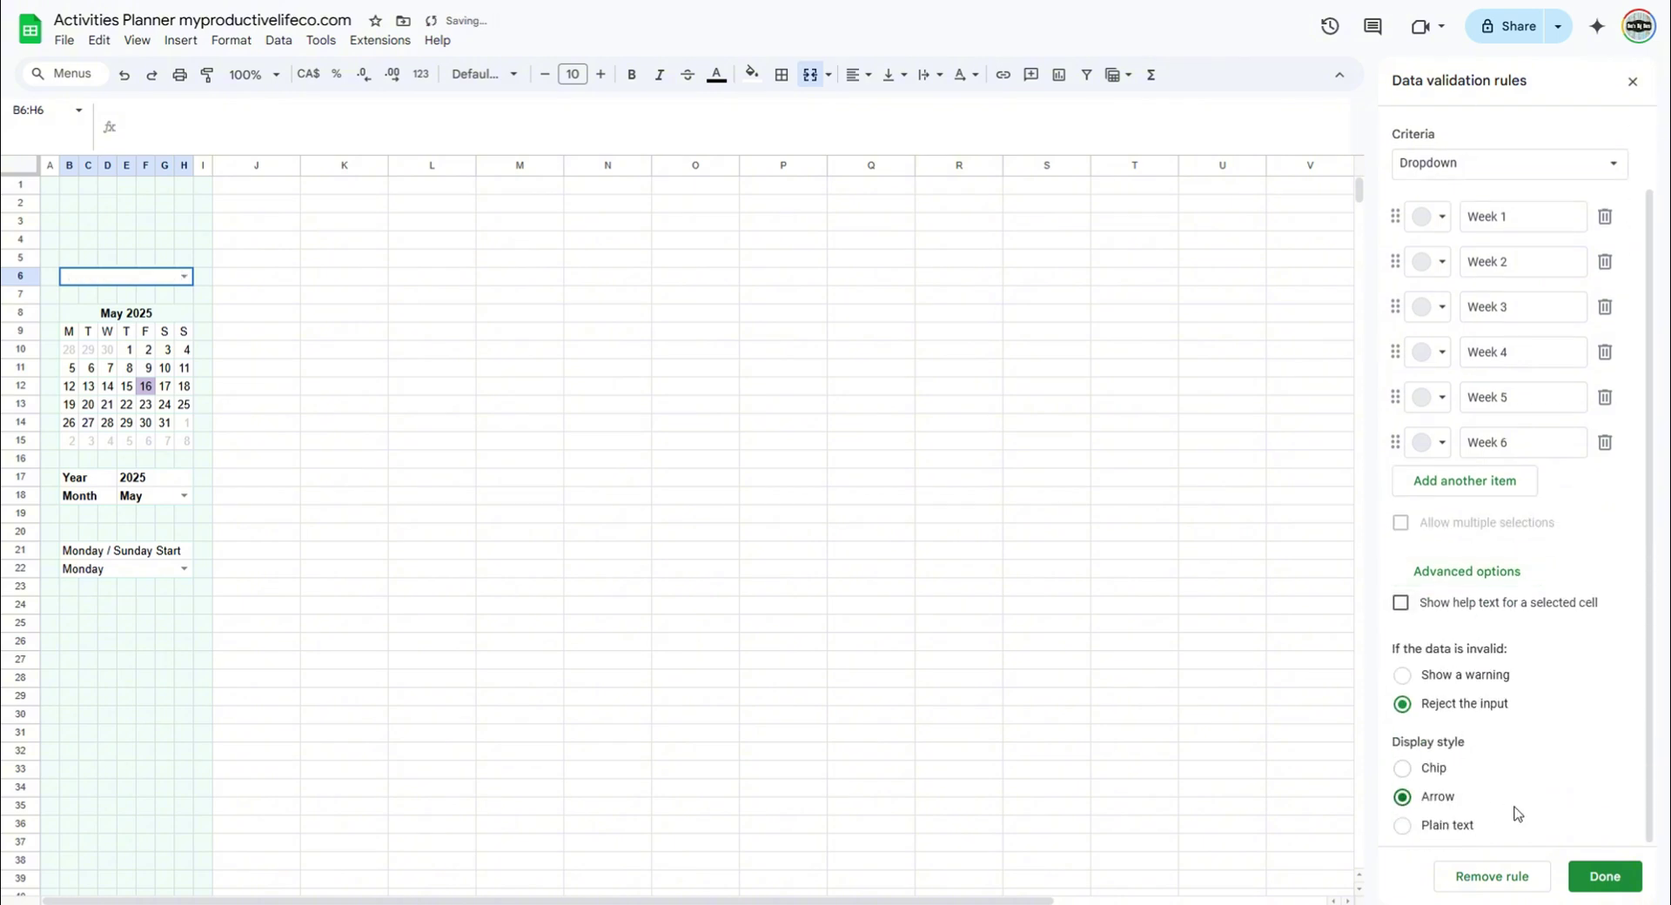
{"action": "left_click", "coordinate": [1605, 878]}
{"action": "left_click", "coordinate": [183, 276]}
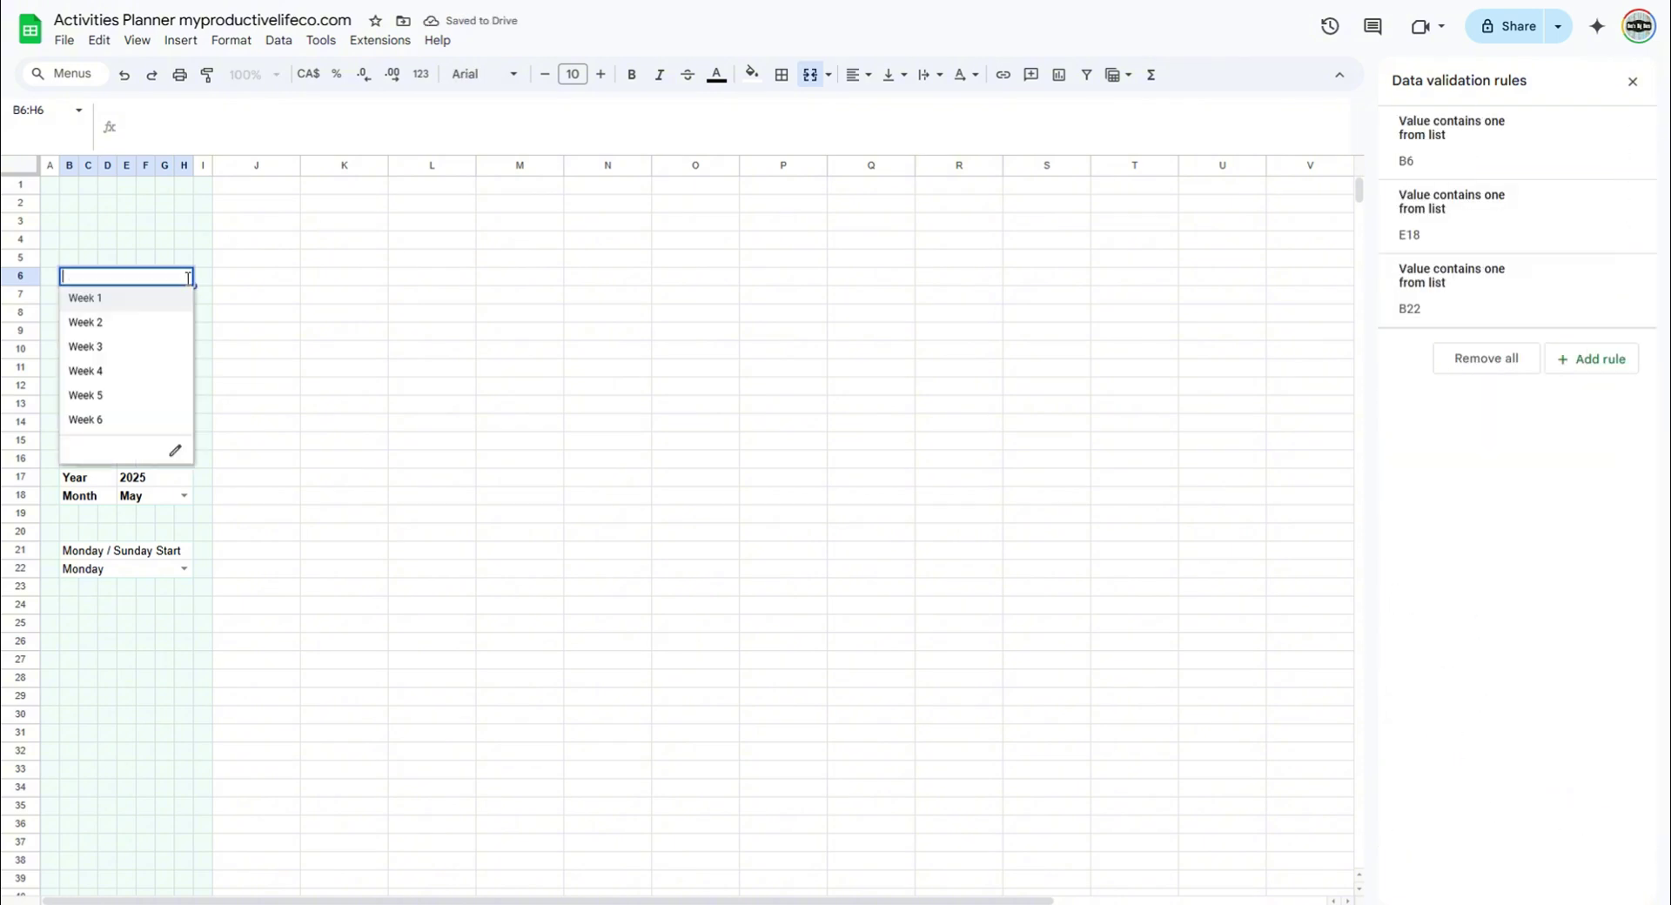
{"action": "left_click", "coordinate": [148, 296]}
Add a conditional rule =$B$6="Week 1" on B10:H10 with the default green fill.
{"action": "left_click", "coordinate": [69, 349]}
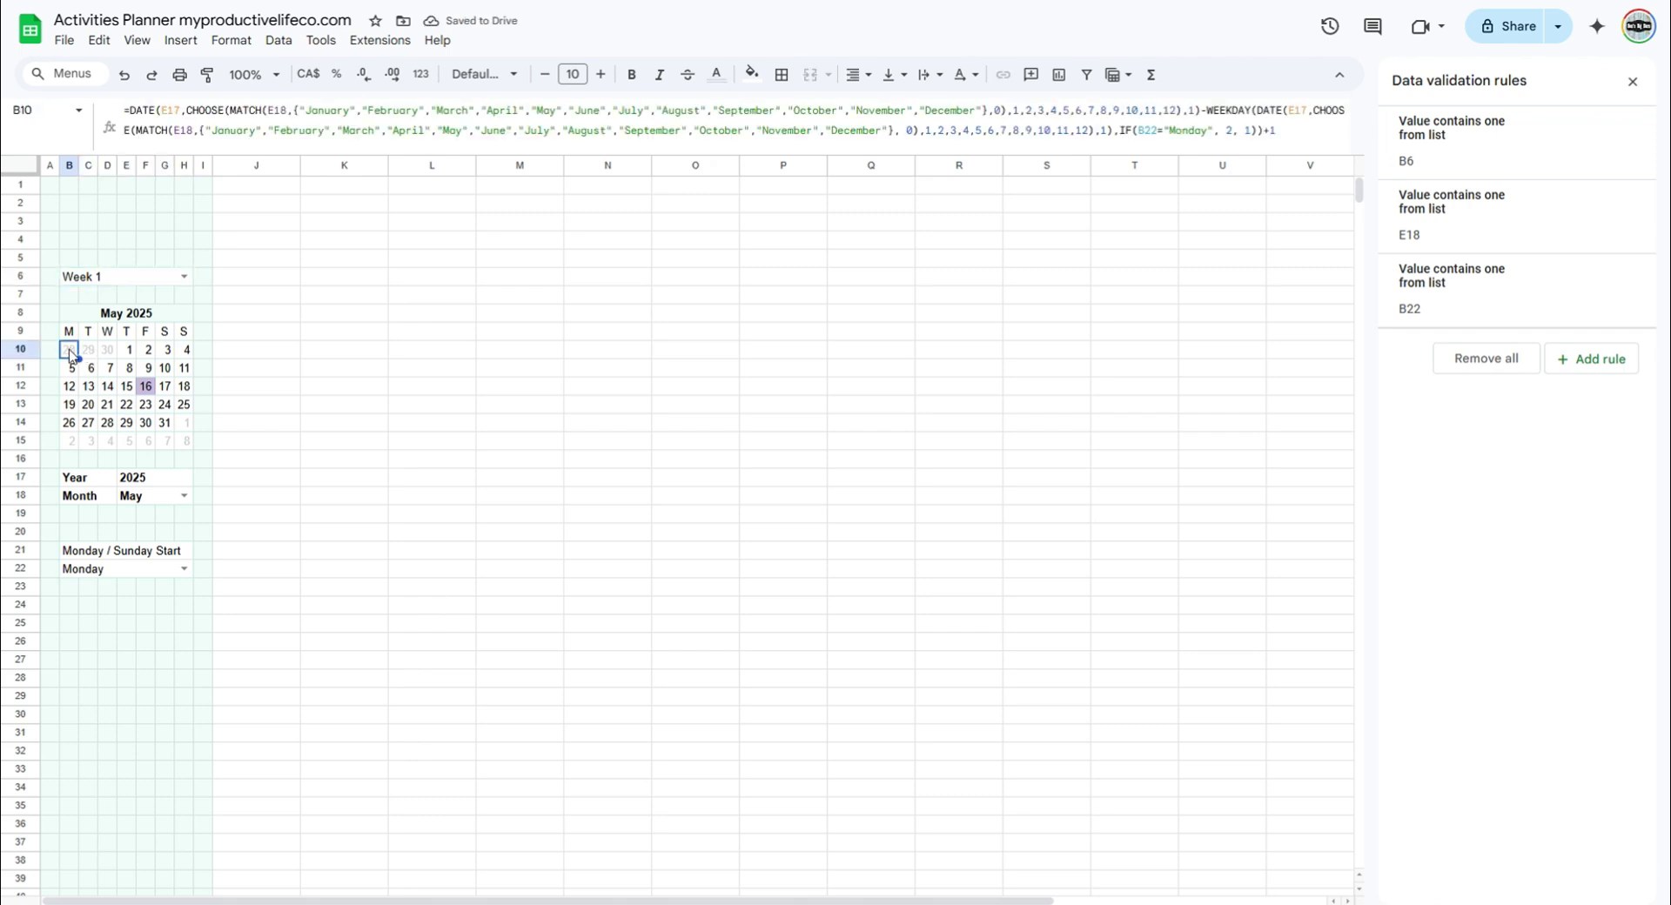
{"action": "left_click", "coordinate": [185, 350], "text": "shift"}
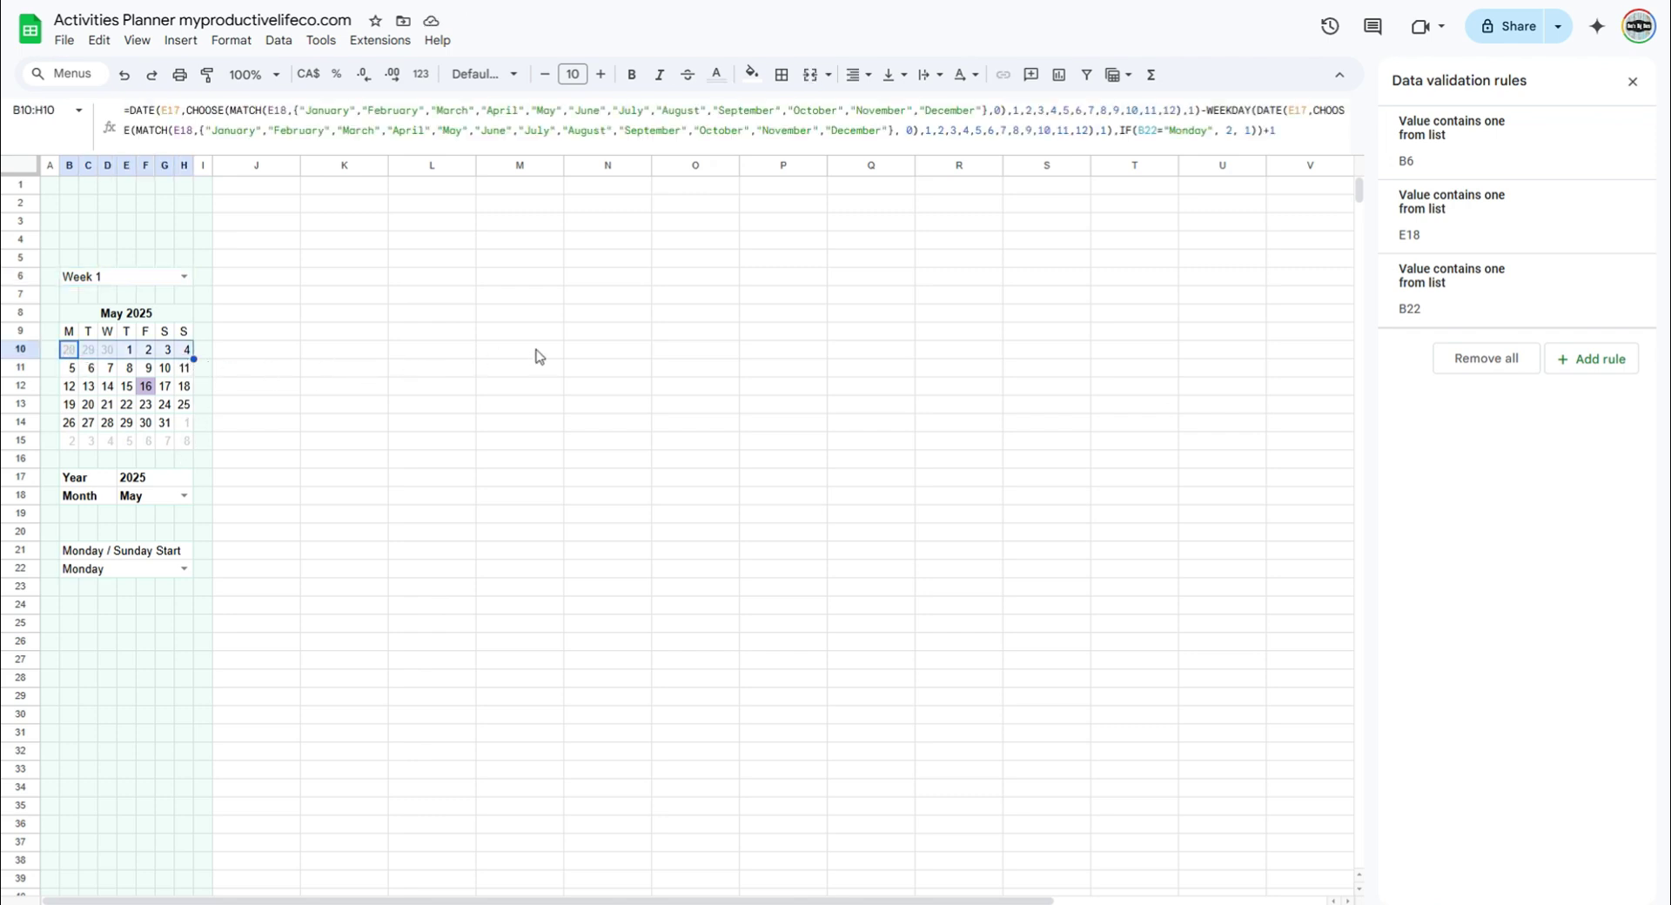
{"action": "left_click", "coordinate": [231, 40]}
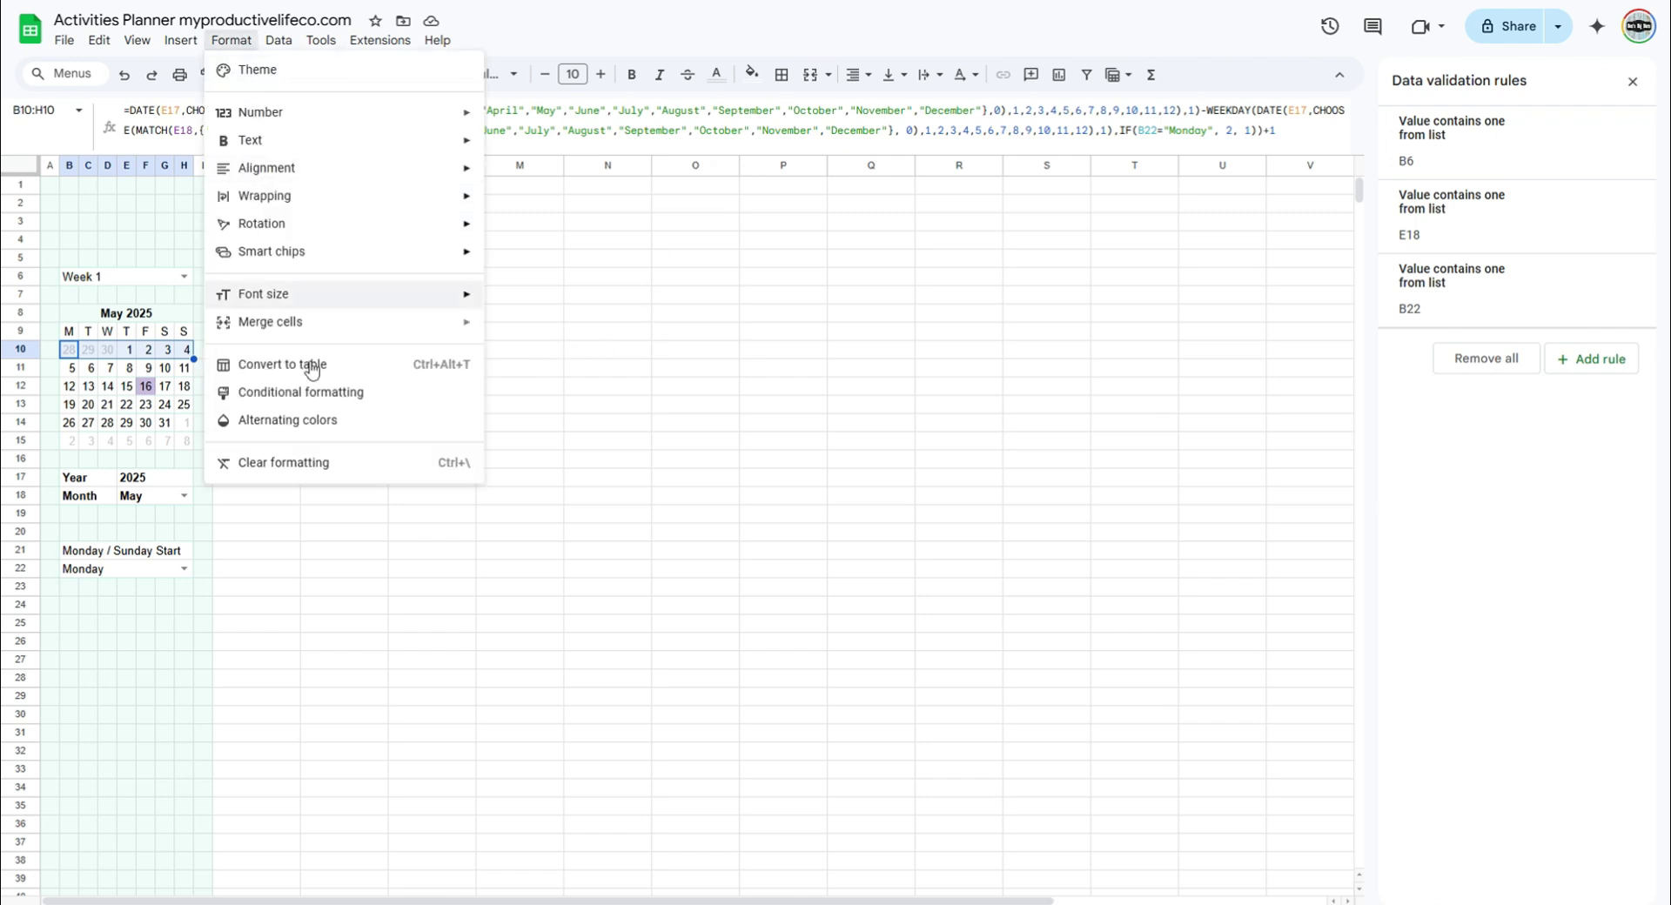
{"action": "left_click", "coordinate": [280, 392]}
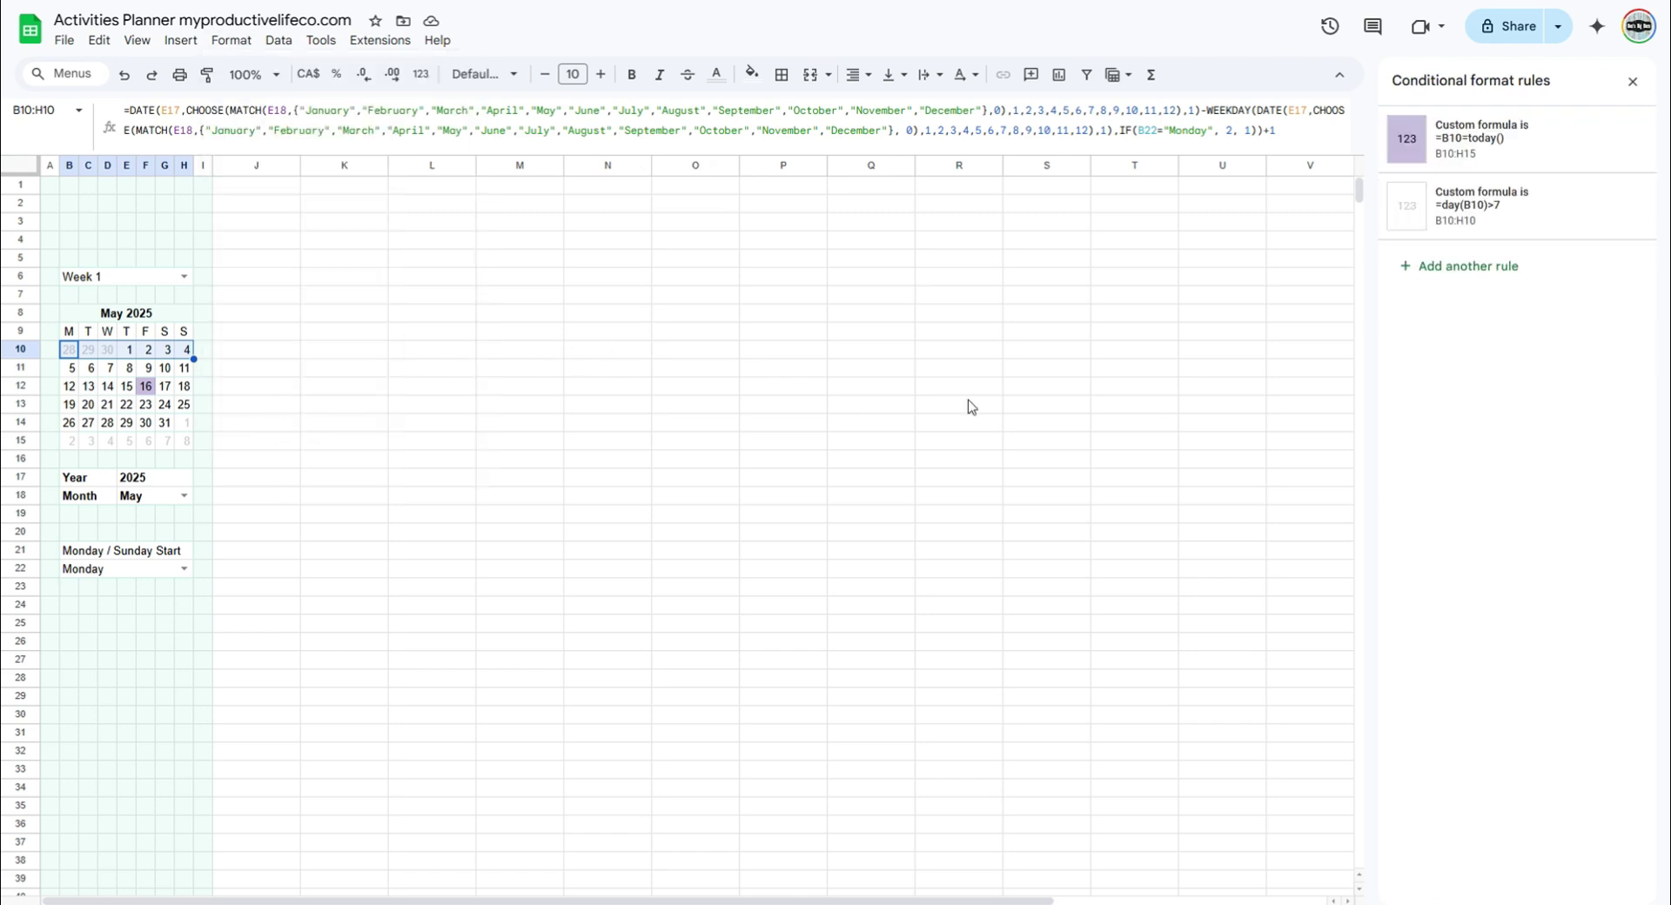
{"action": "left_click", "coordinate": [1470, 268]}
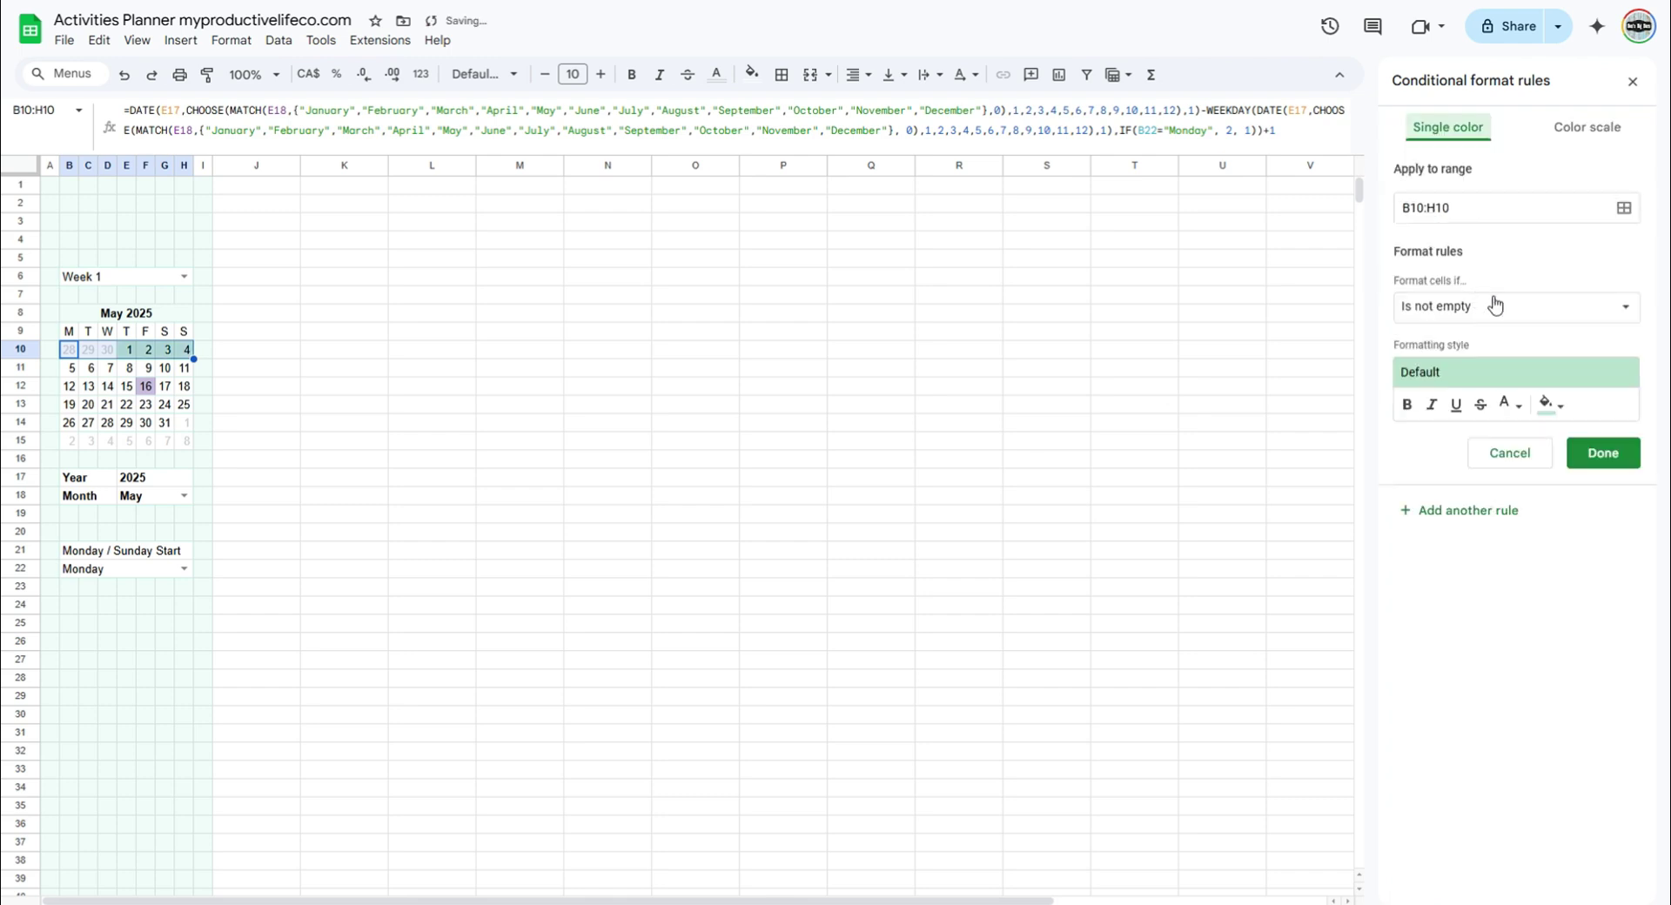
{"action": "left_click", "coordinate": [1601, 310]}
{"action": "left_click", "coordinate": [1460, 825]}
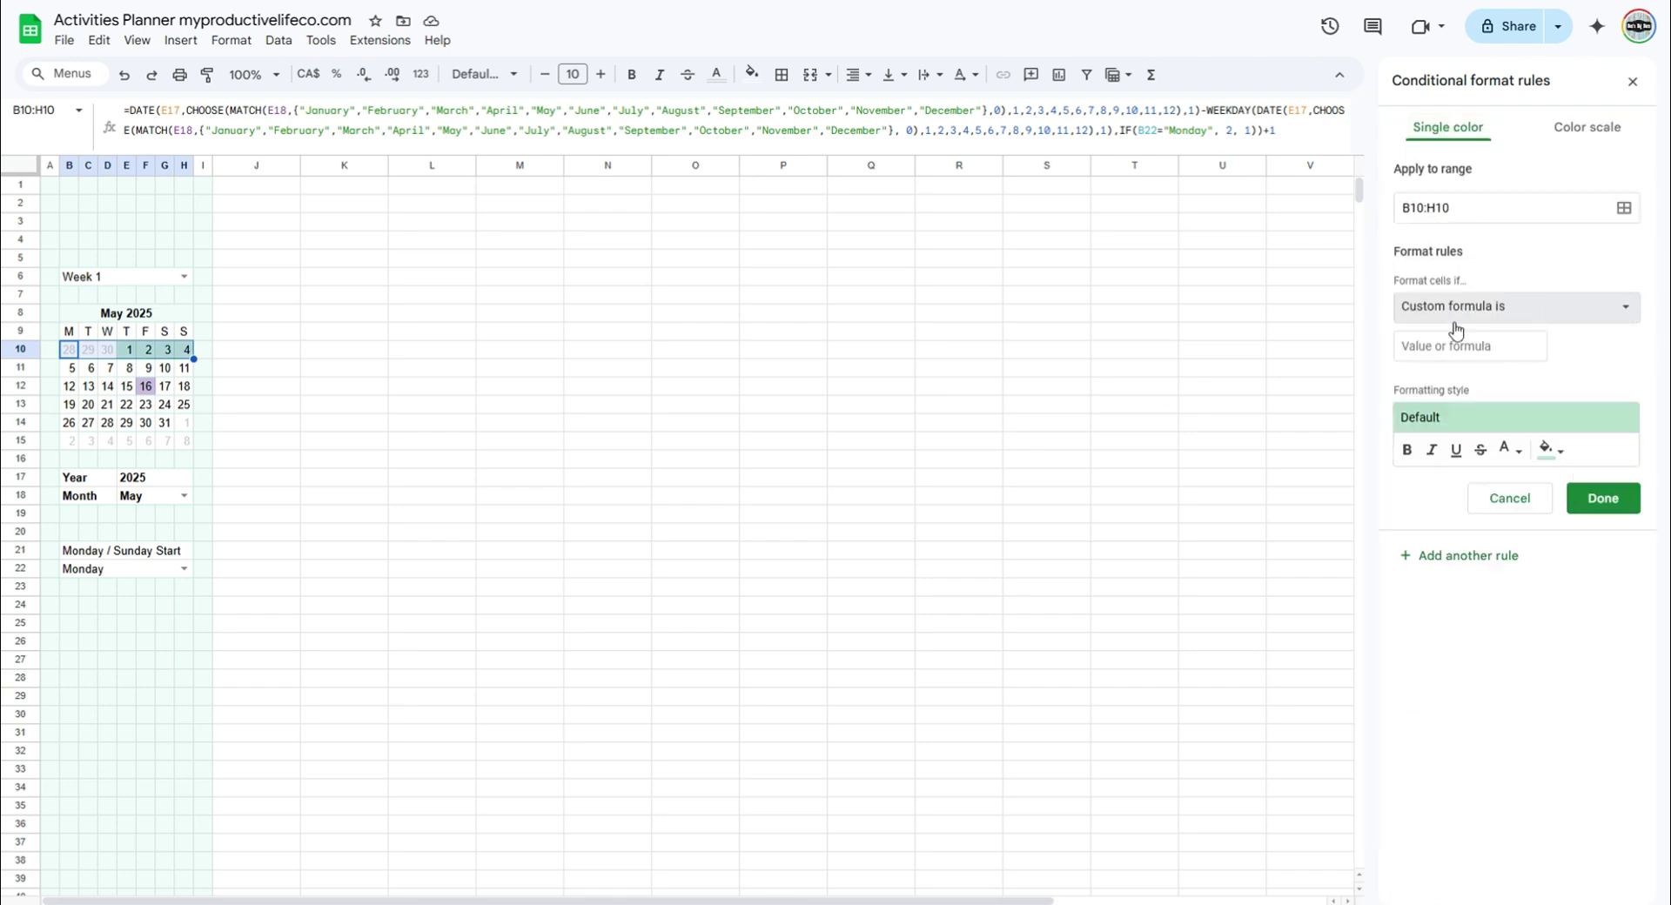
{"action": "left_click", "coordinate": [1440, 349]}
{"action": "type", "text": "="}
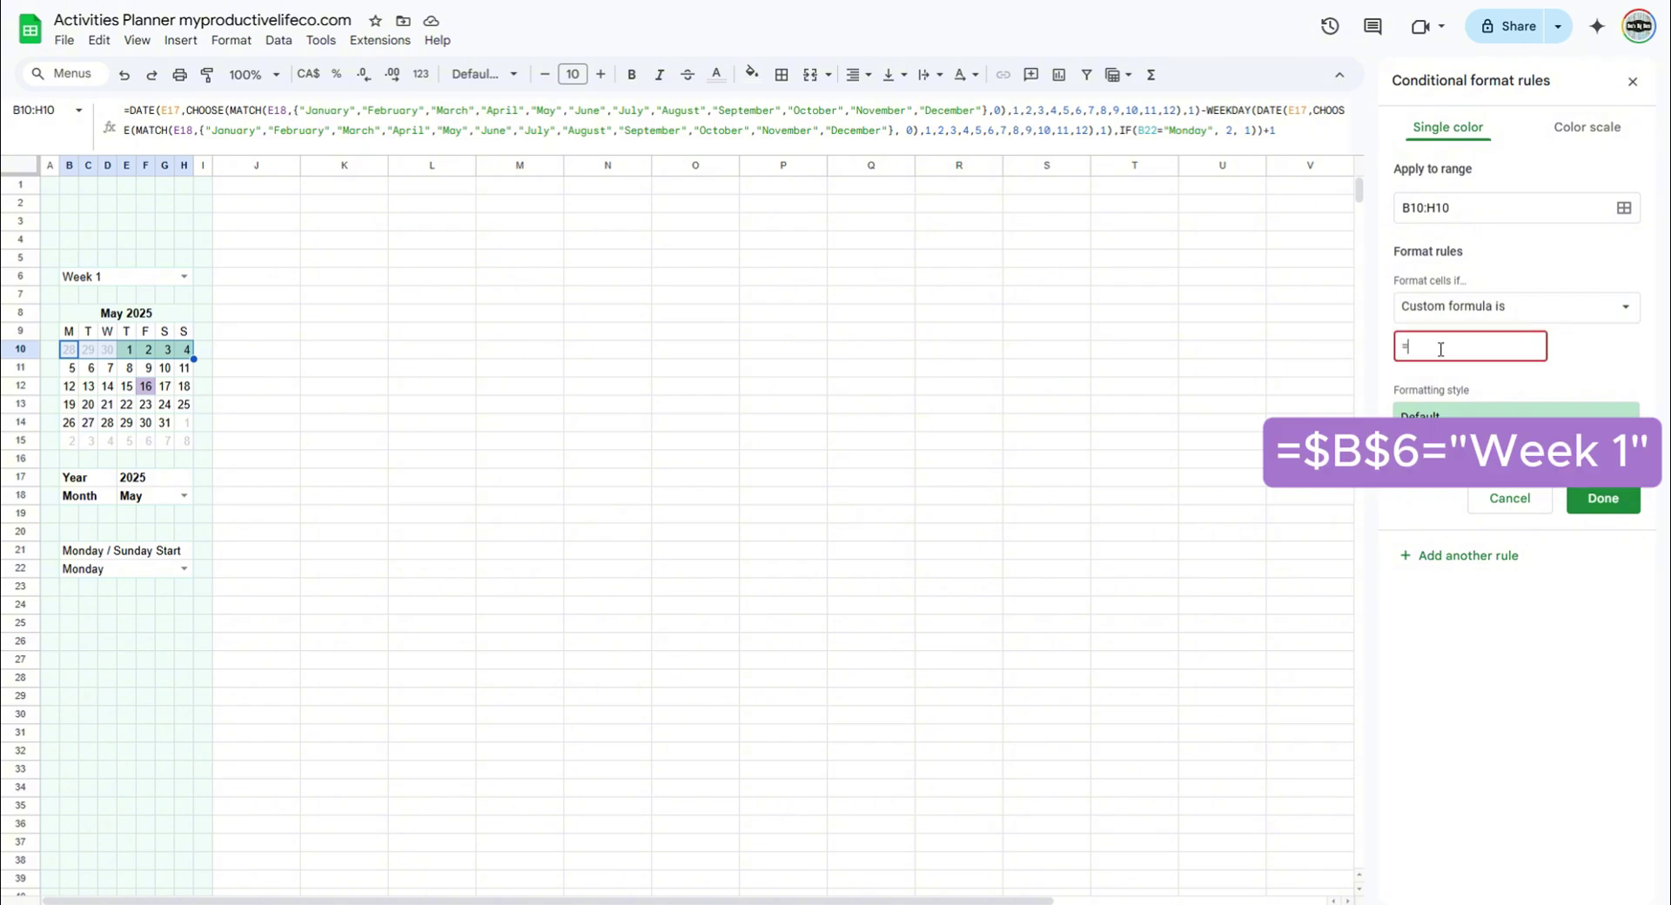
{"action": "type", "text": "$B$6"}
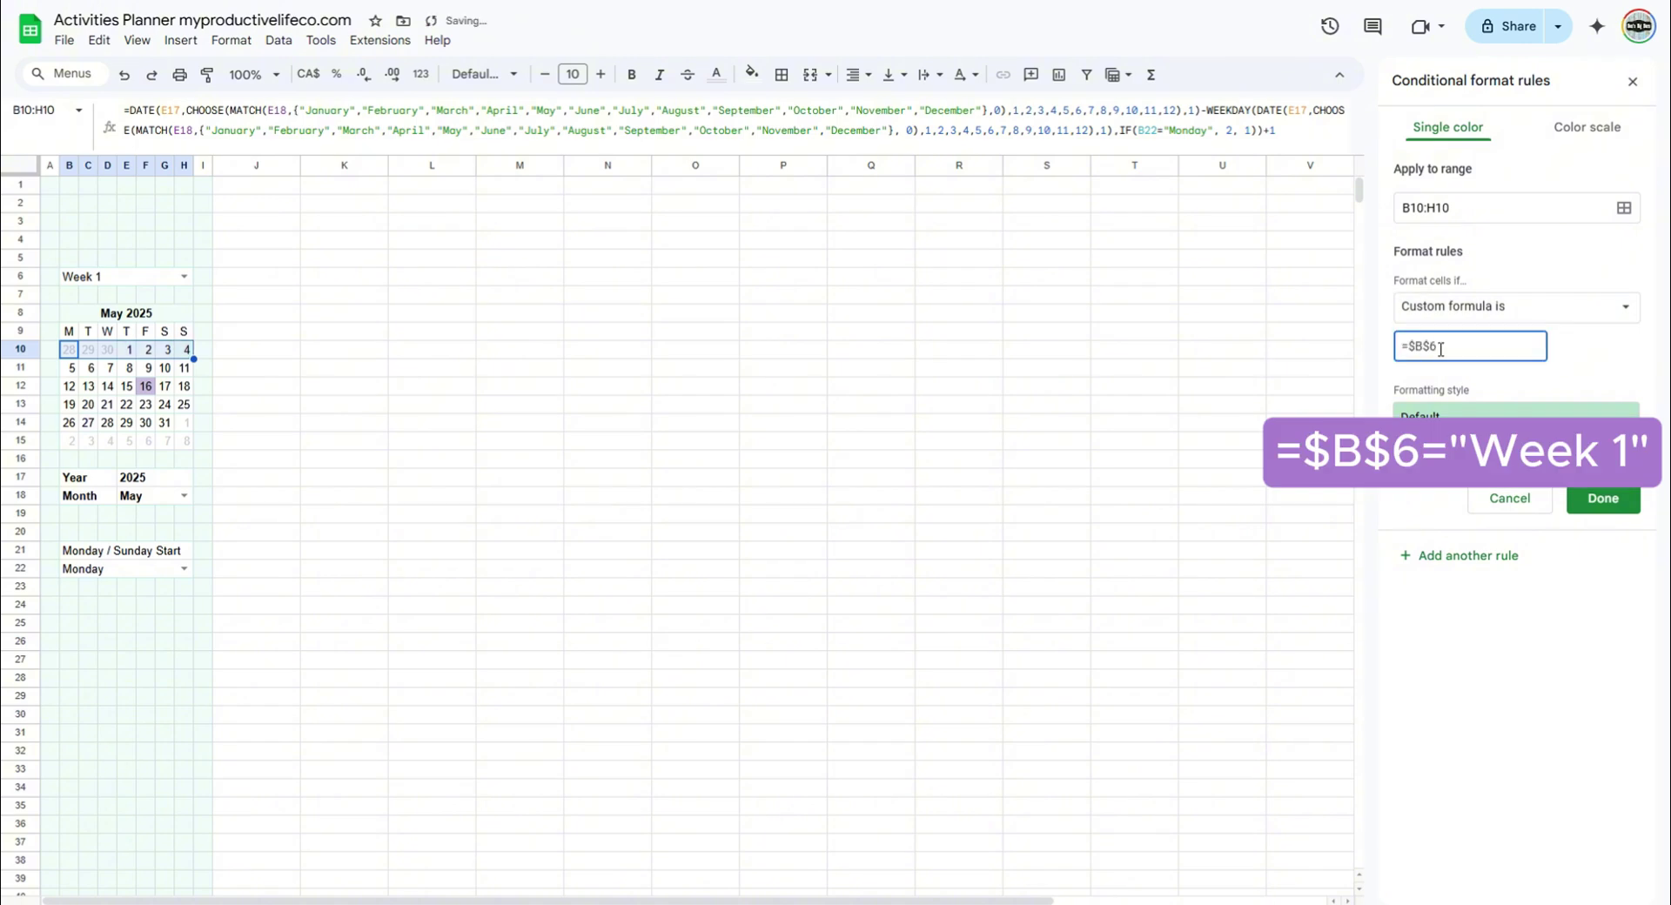
{"action": "type", "text": "=\"Week 1\""}
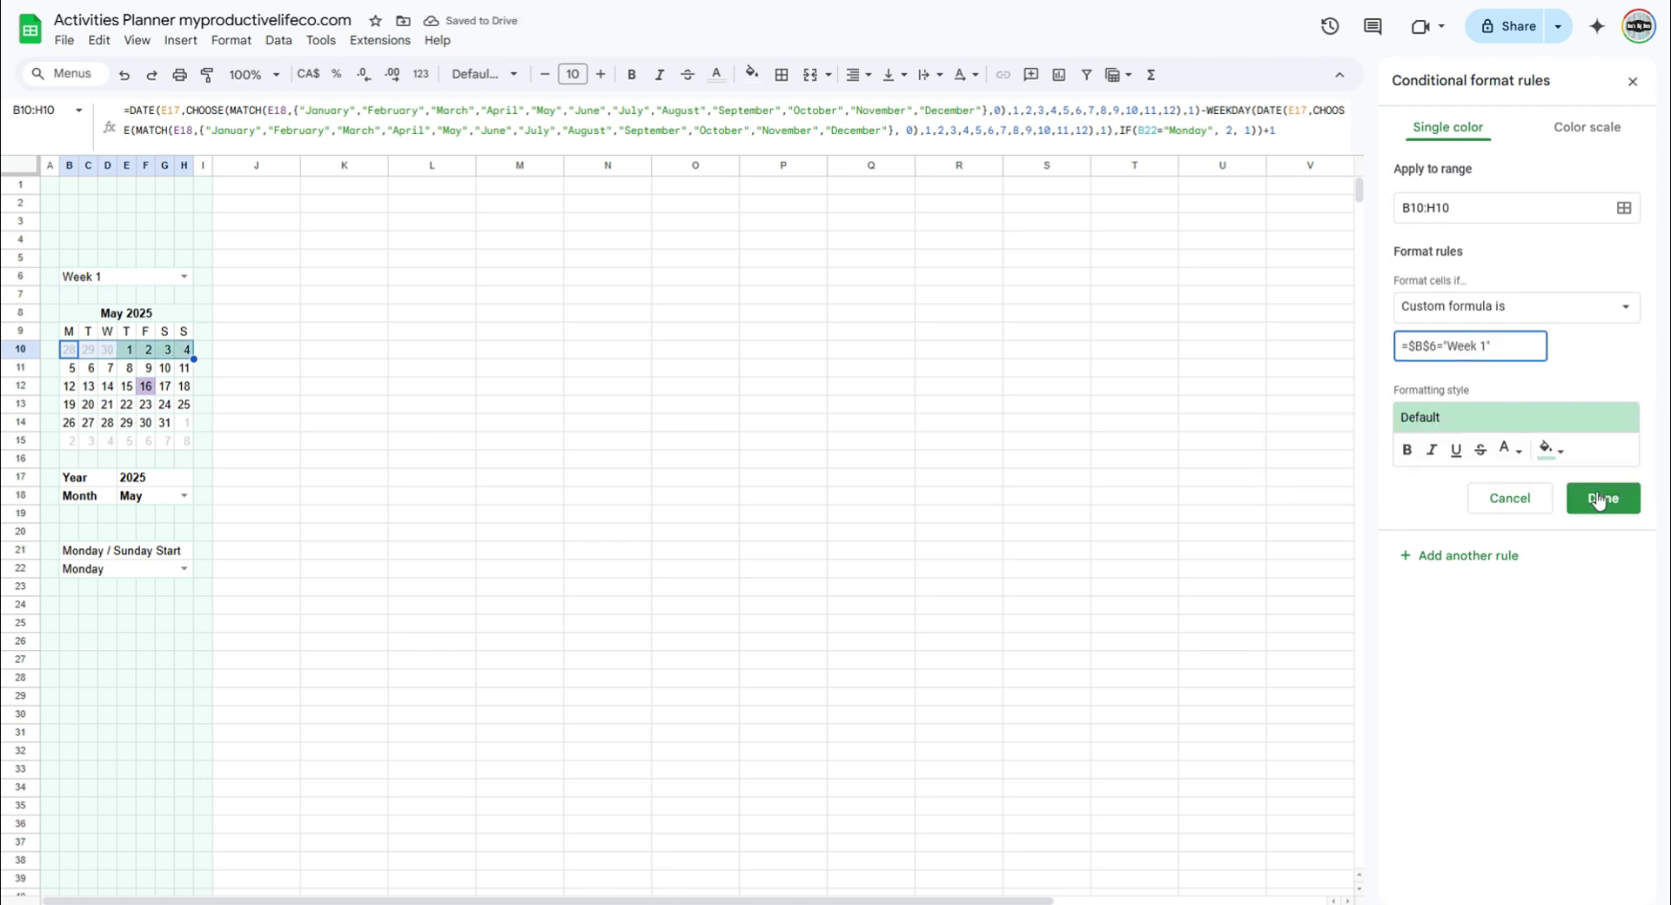
{"action": "left_click", "coordinate": [1599, 499]}
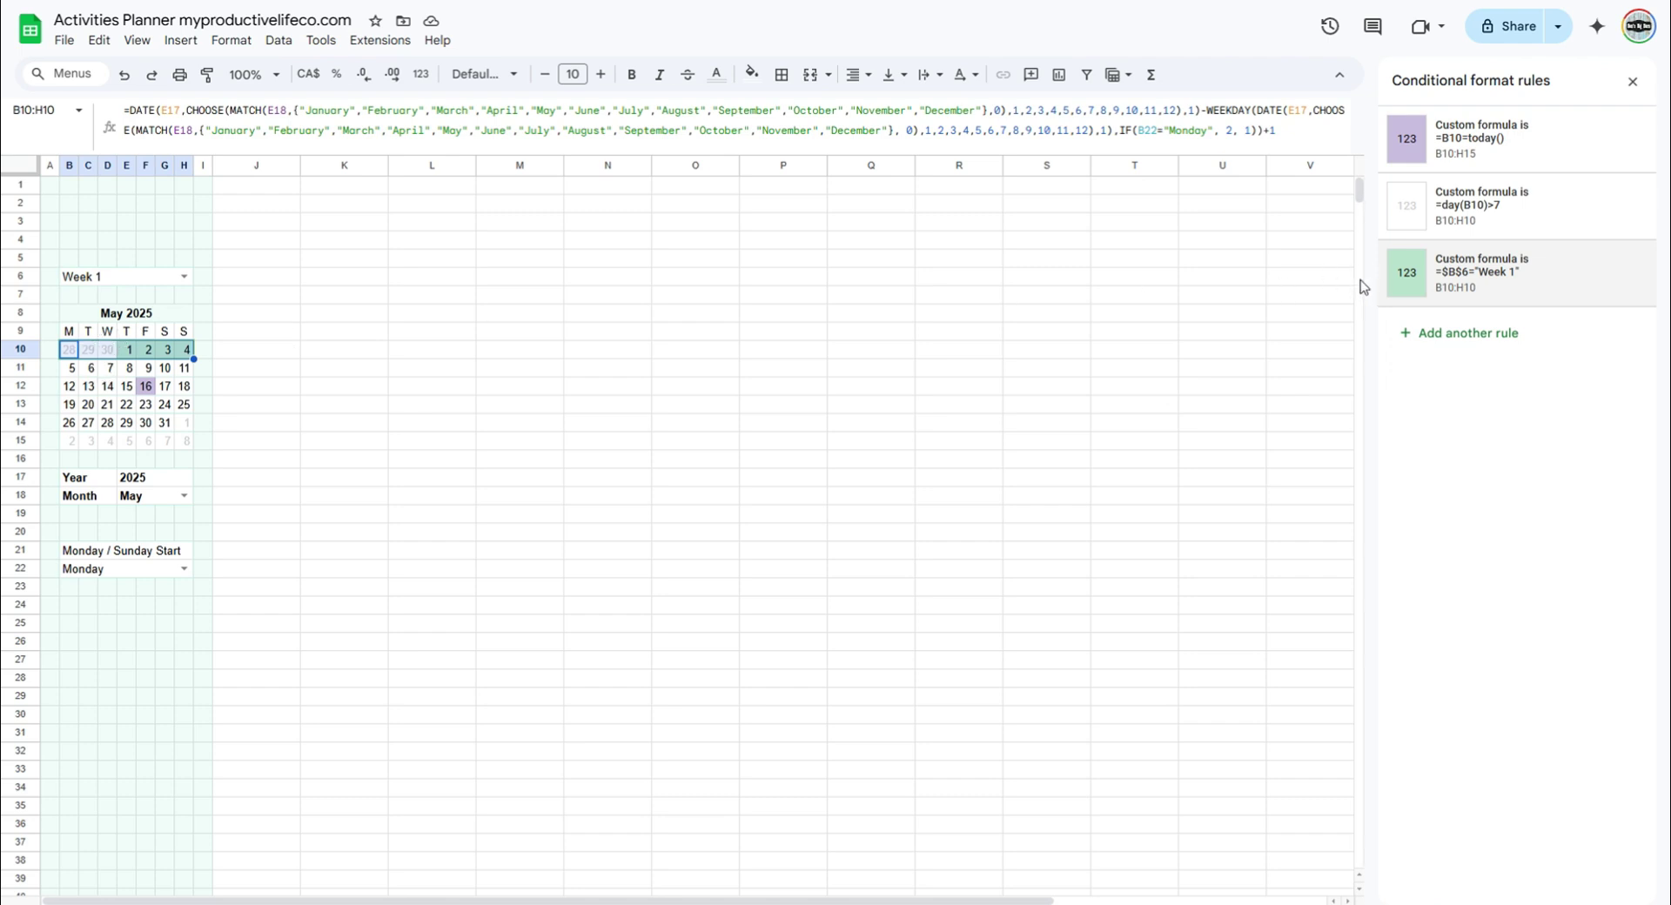
Move the Week 1 rule to the top and copy it as a Week 2 rule on B11:H11.
{"action": "left_click_drag", "start_coordinate": [1386, 272], "coordinate": [1382, 209]}
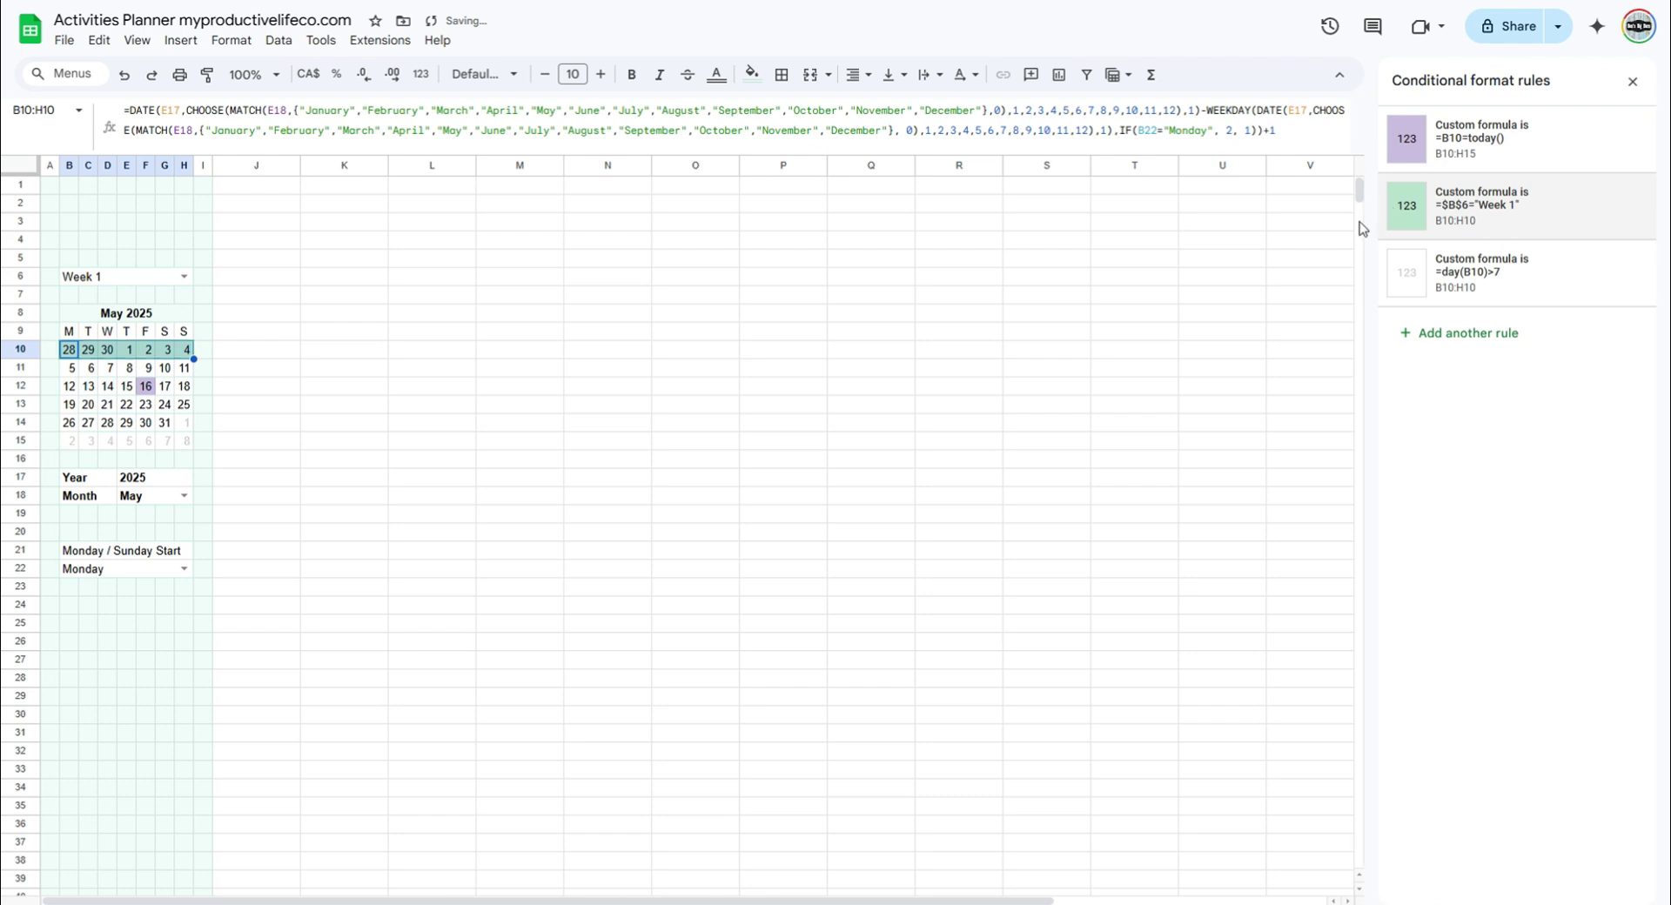
{"action": "left_click", "coordinate": [1476, 217]}
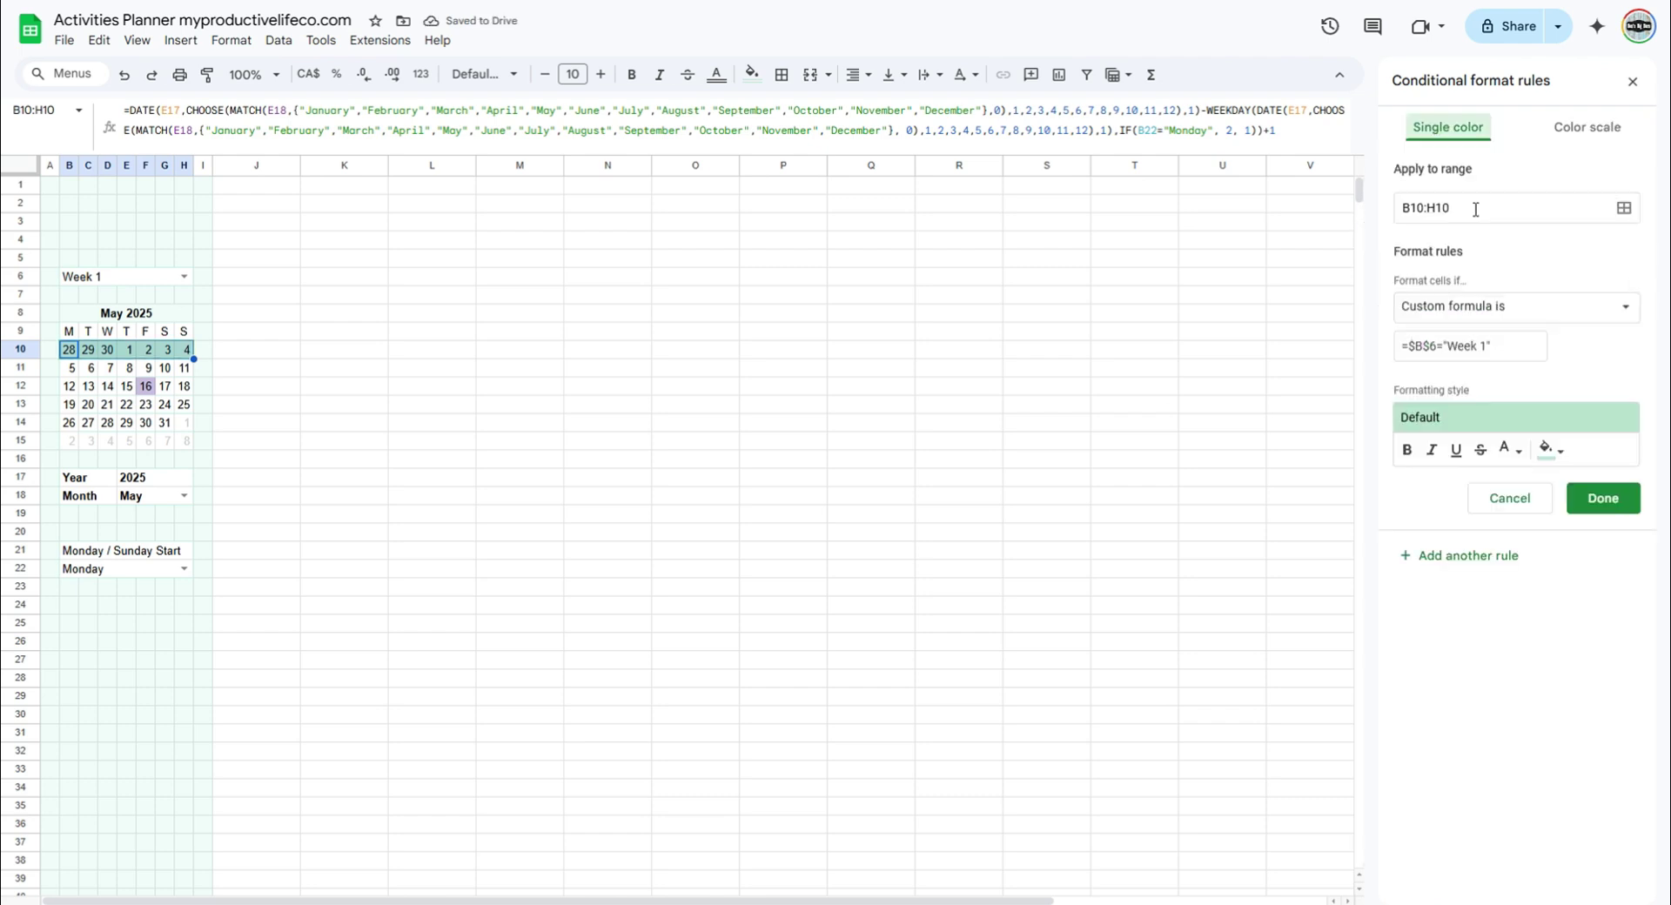
{"action": "left_click", "coordinate": [1449, 558]}
{"action": "left_click", "coordinate": [1623, 208]}
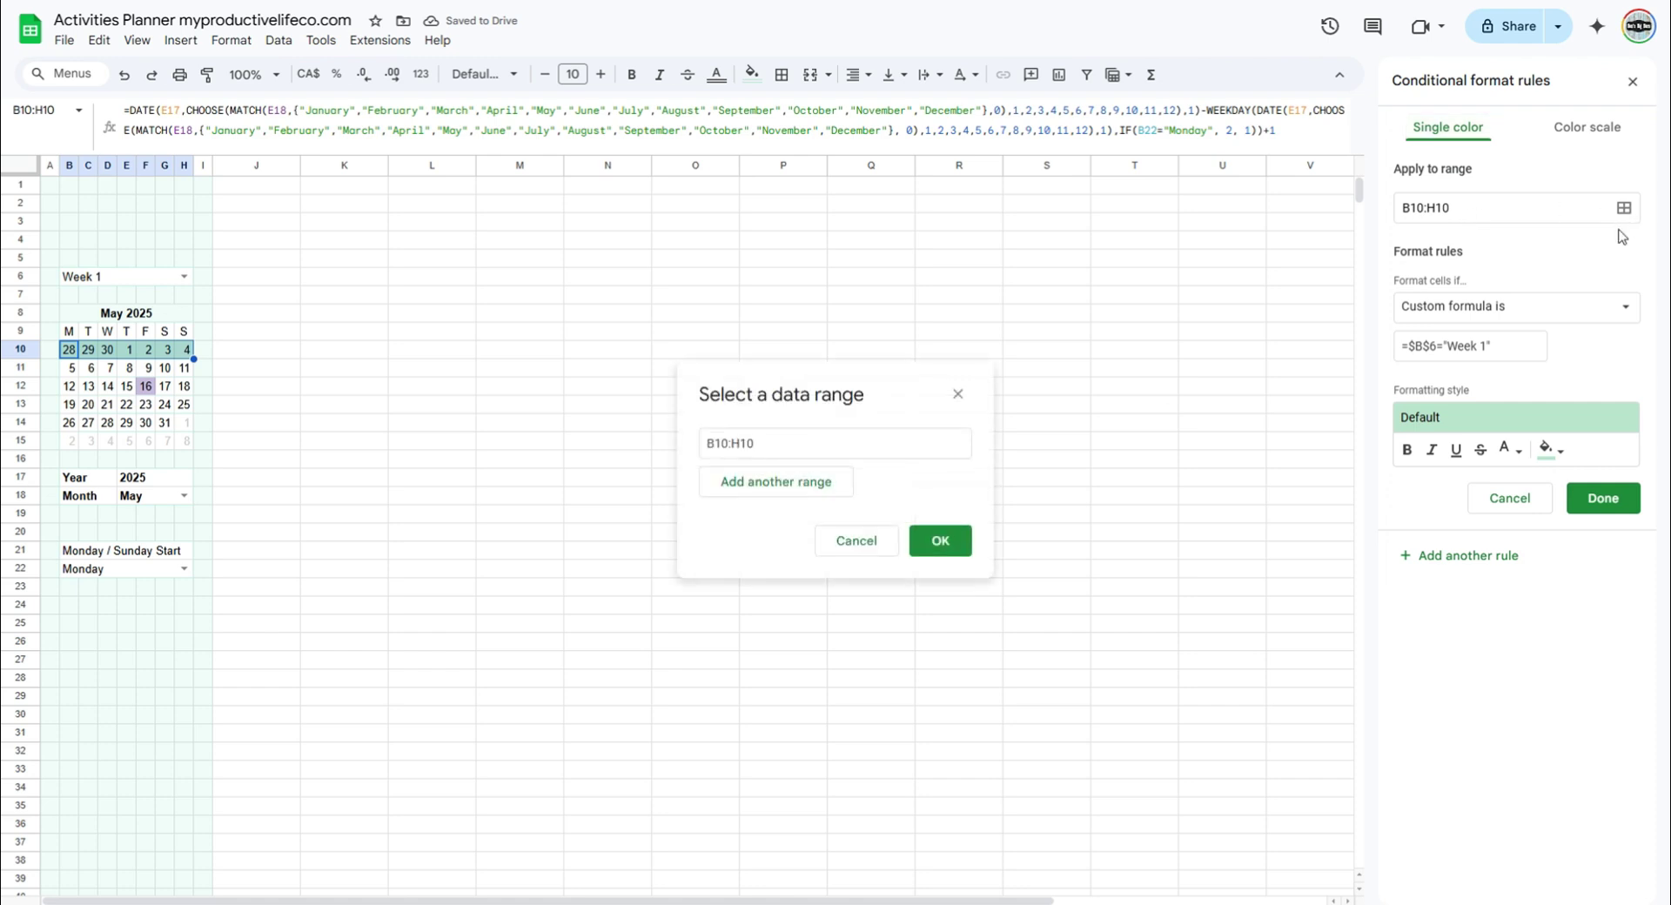
{"action": "left_click_drag", "start_coordinate": [834, 450], "coordinate": [671, 453]}
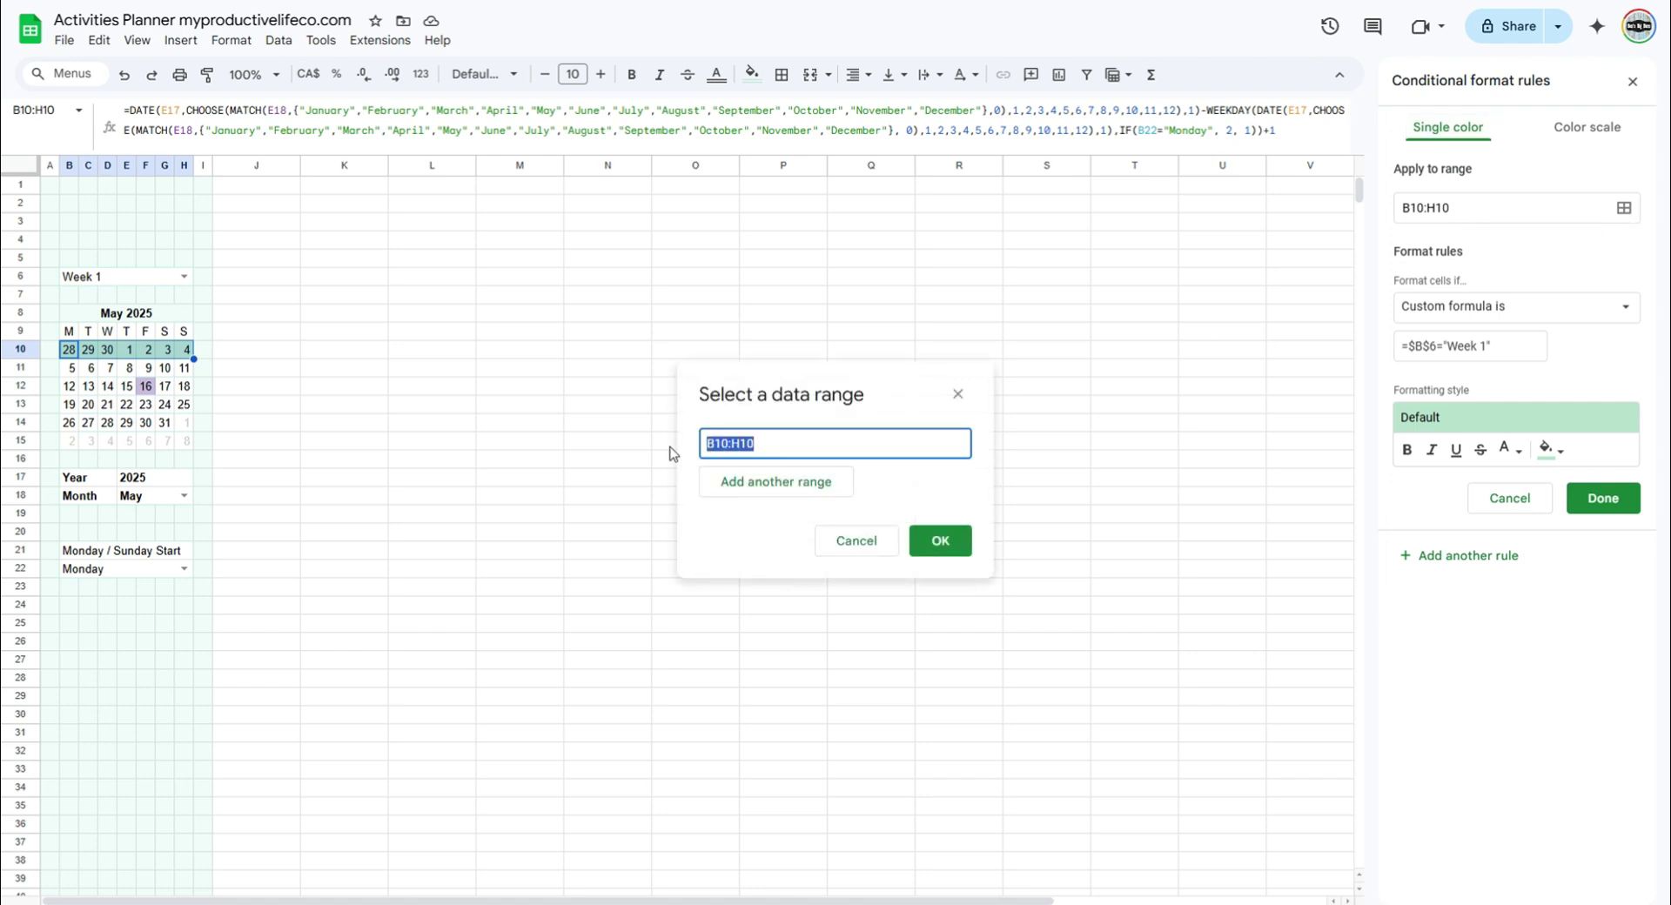
{"action": "left_click", "coordinate": [73, 372]}
{"action": "left_click_drag", "start_coordinate": [186, 374], "coordinate": [209, 378]}
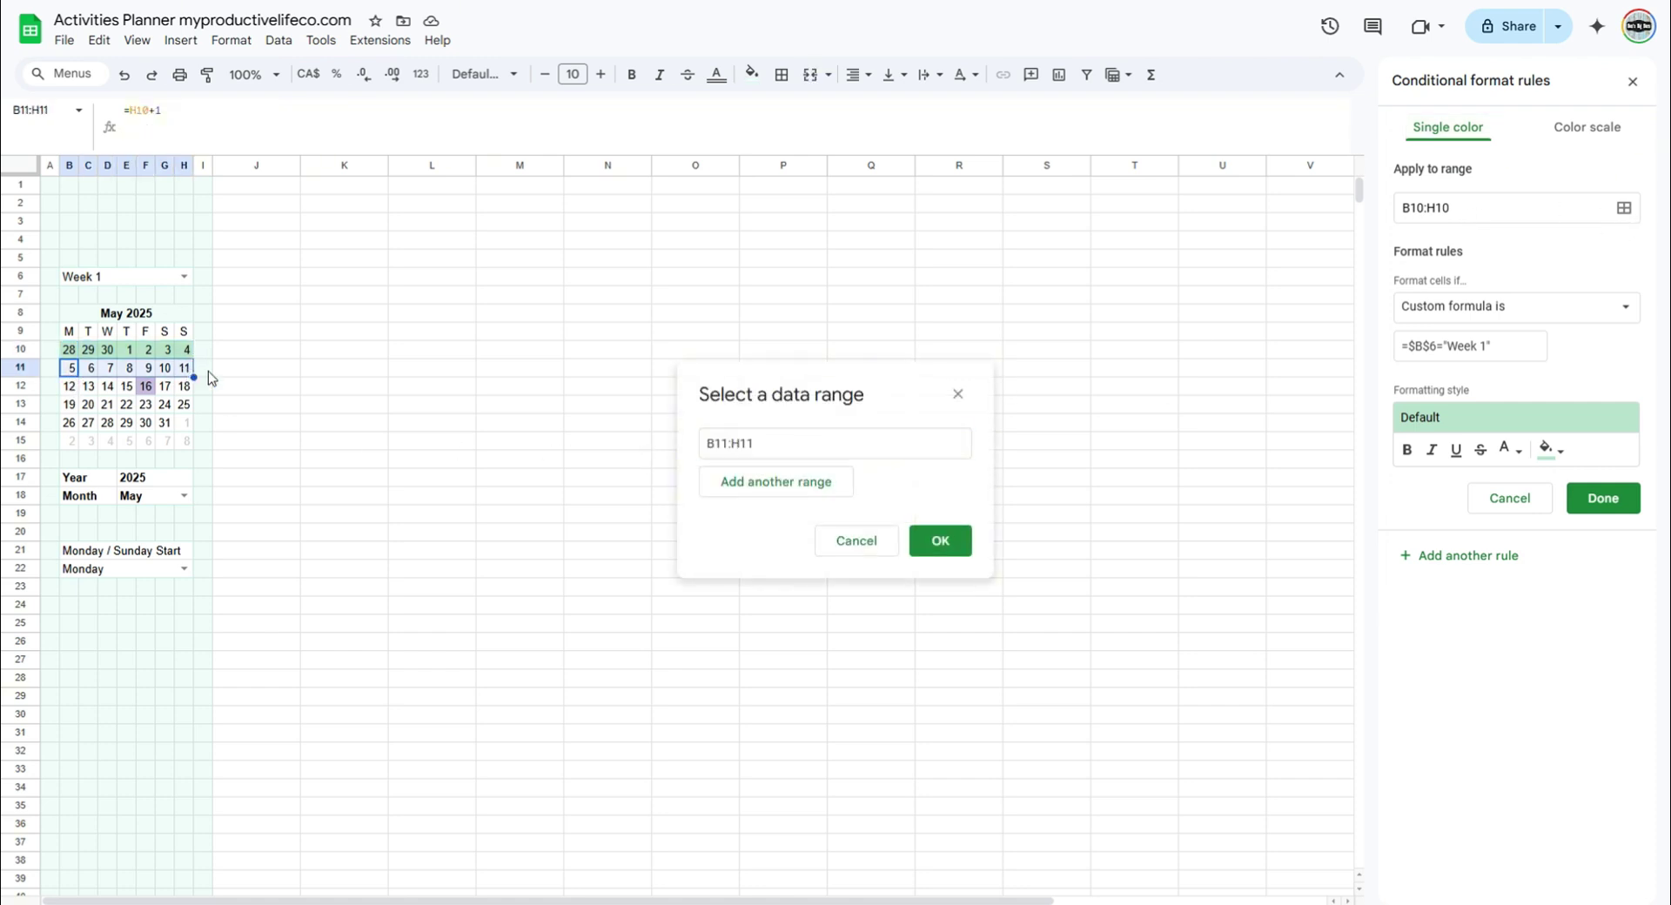
{"action": "left_click", "coordinate": [927, 541]}
{"action": "double_click", "coordinate": [1482, 348]}
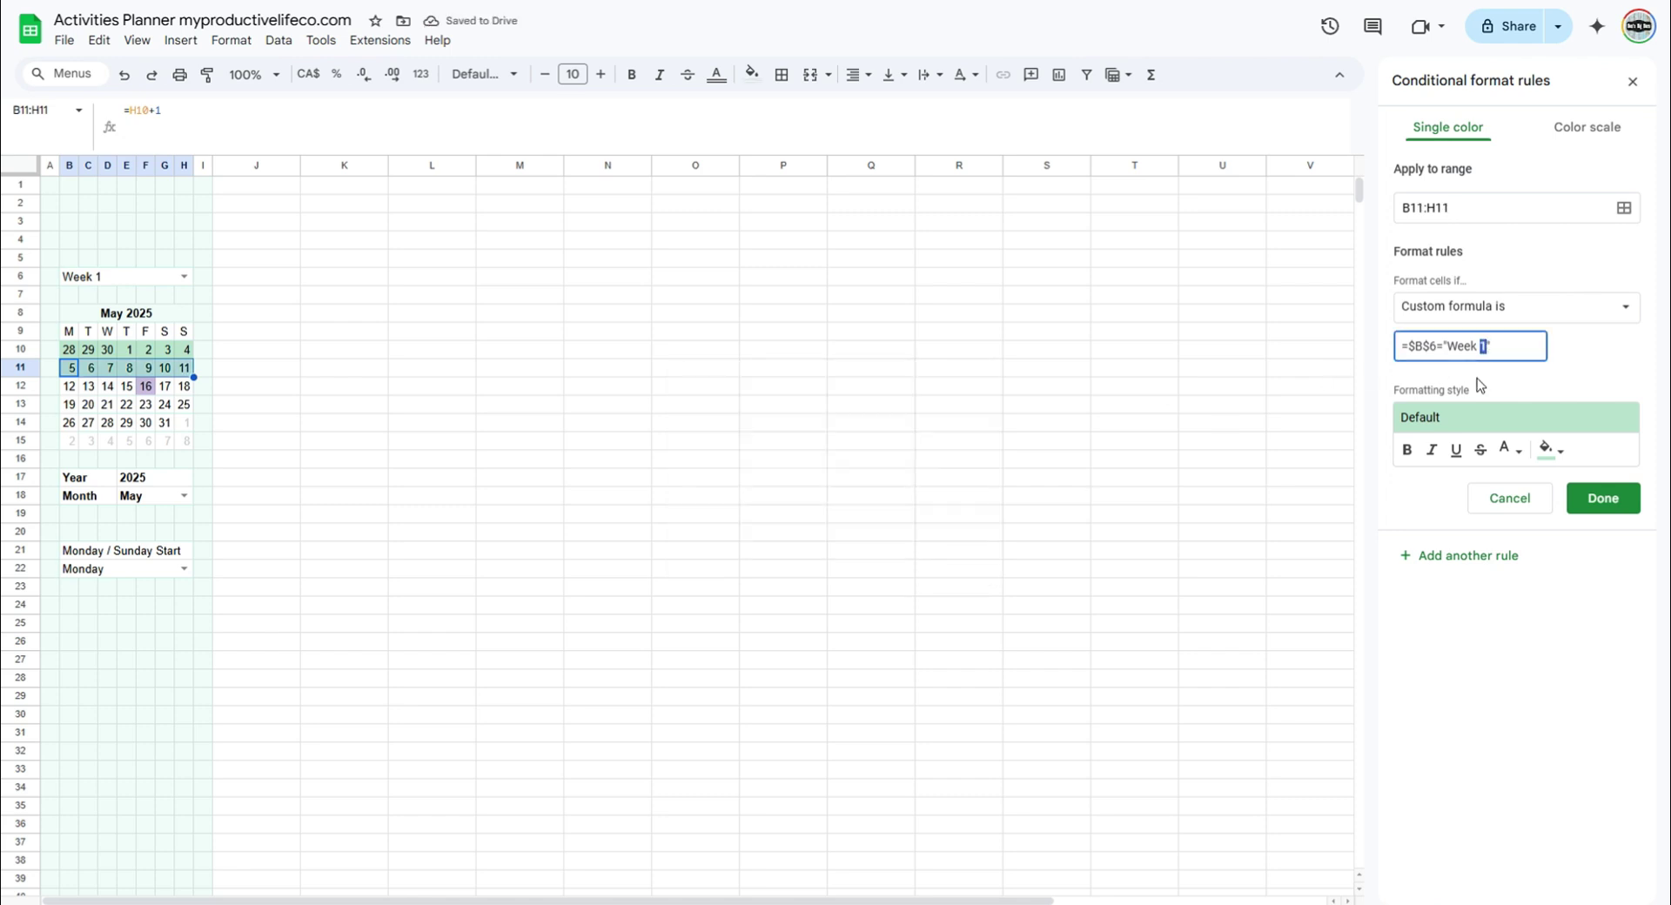
{"action": "type", "text": "2"}
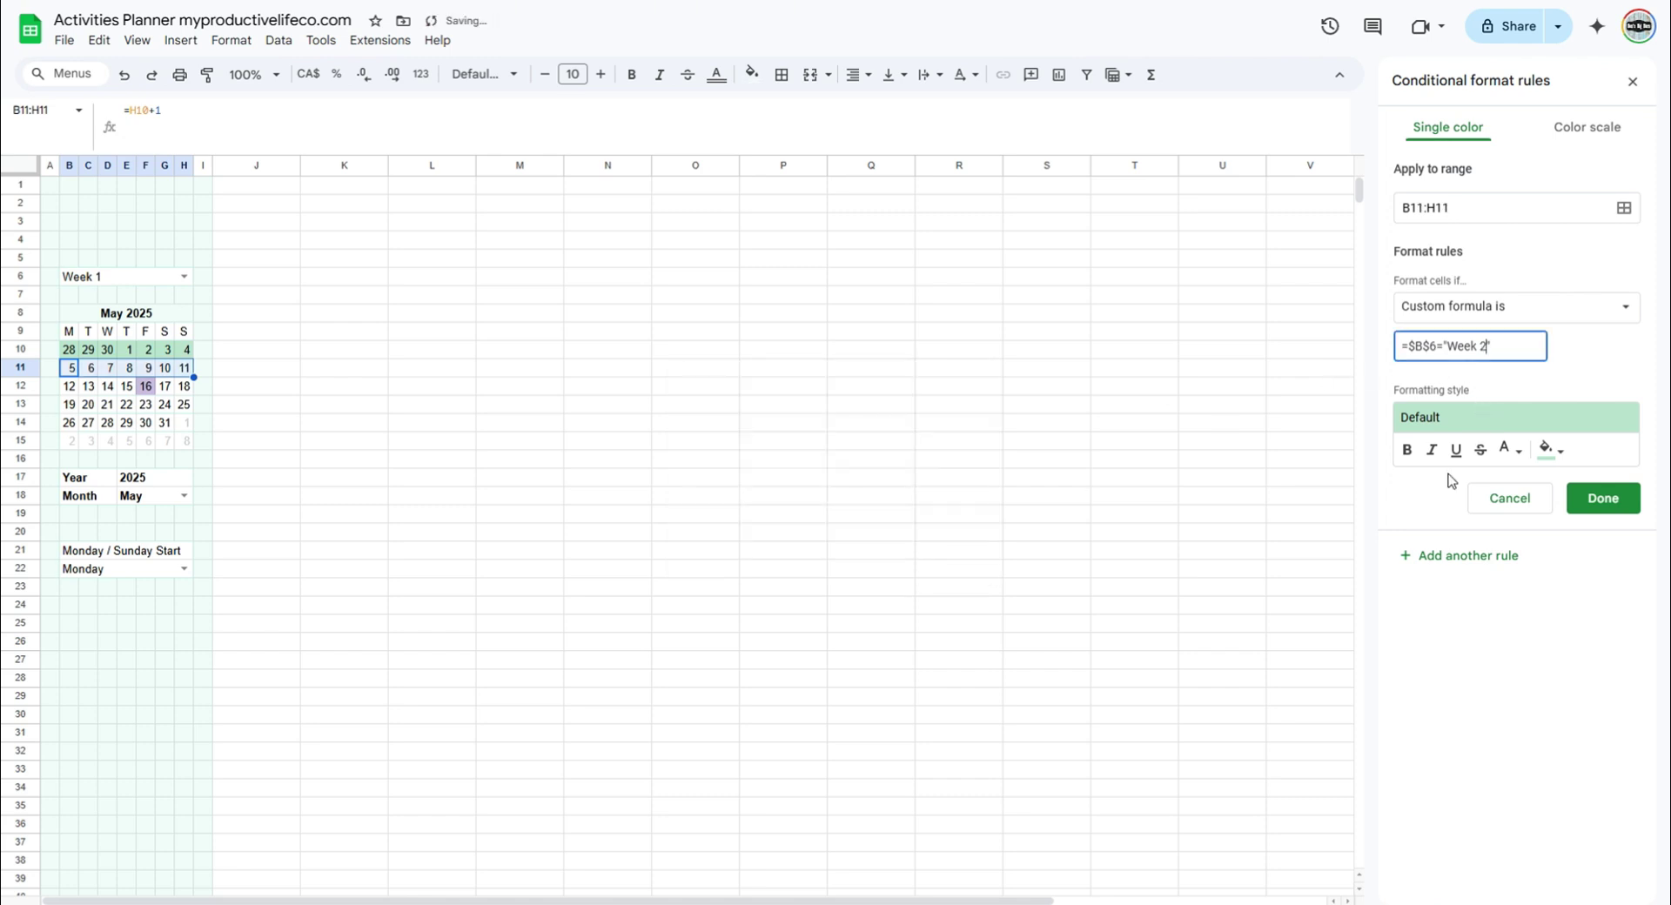
Add copied rules for Week 3 on B12:H12 and Week 4 on B13:H13.
{"action": "left_click", "coordinate": [1448, 564]}
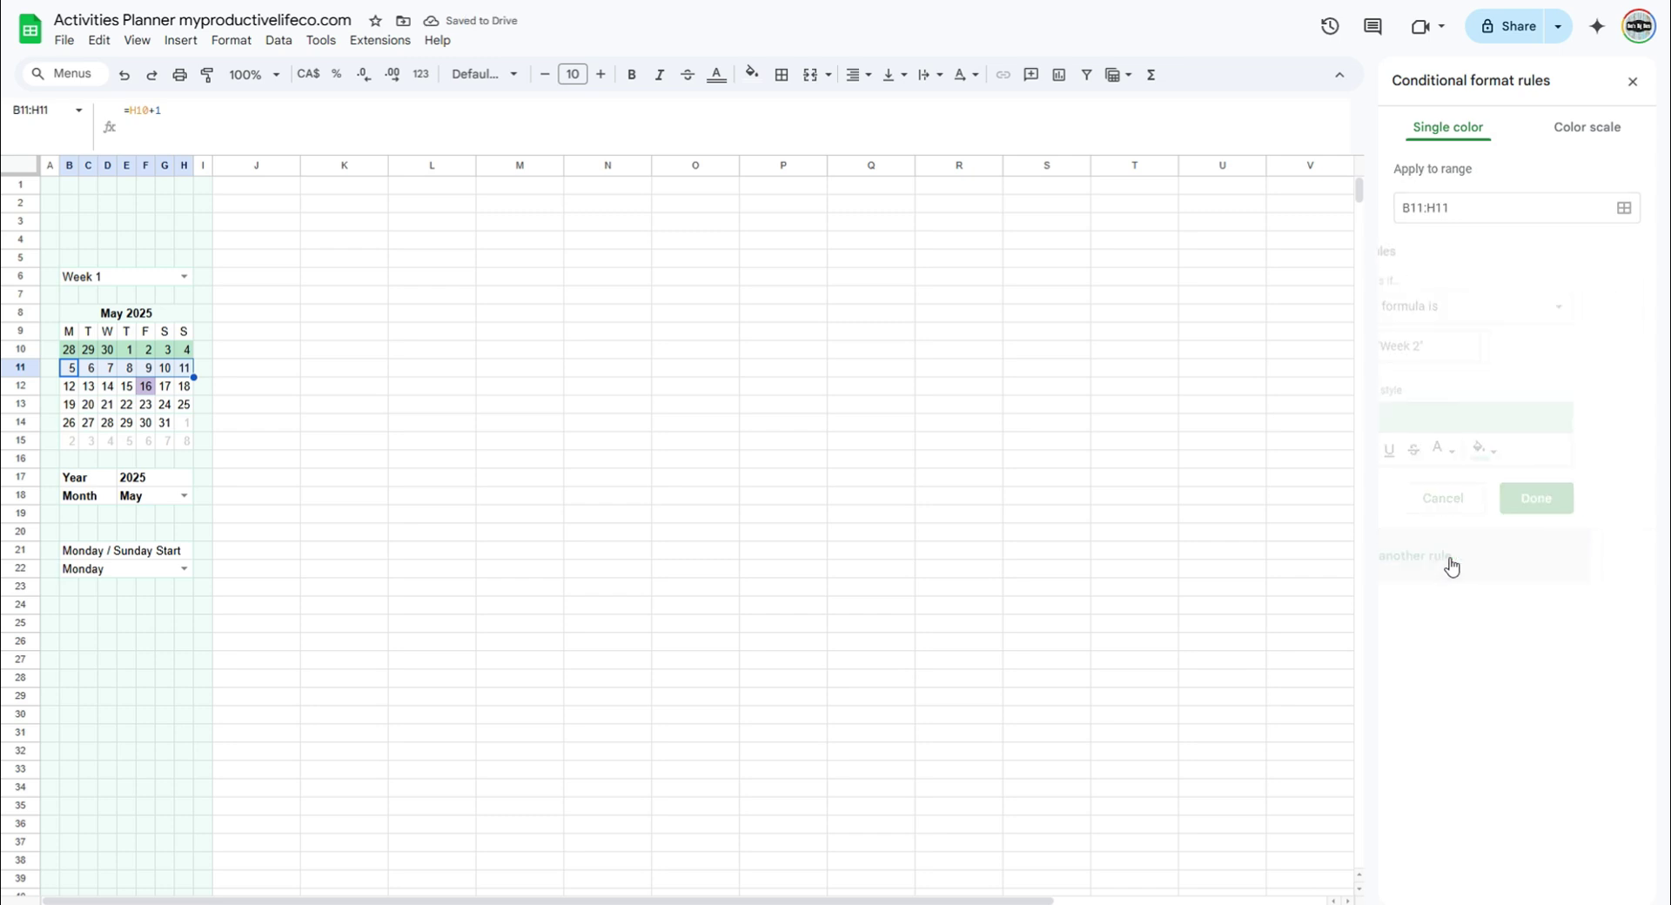
{"action": "left_click", "coordinate": [1465, 196]}
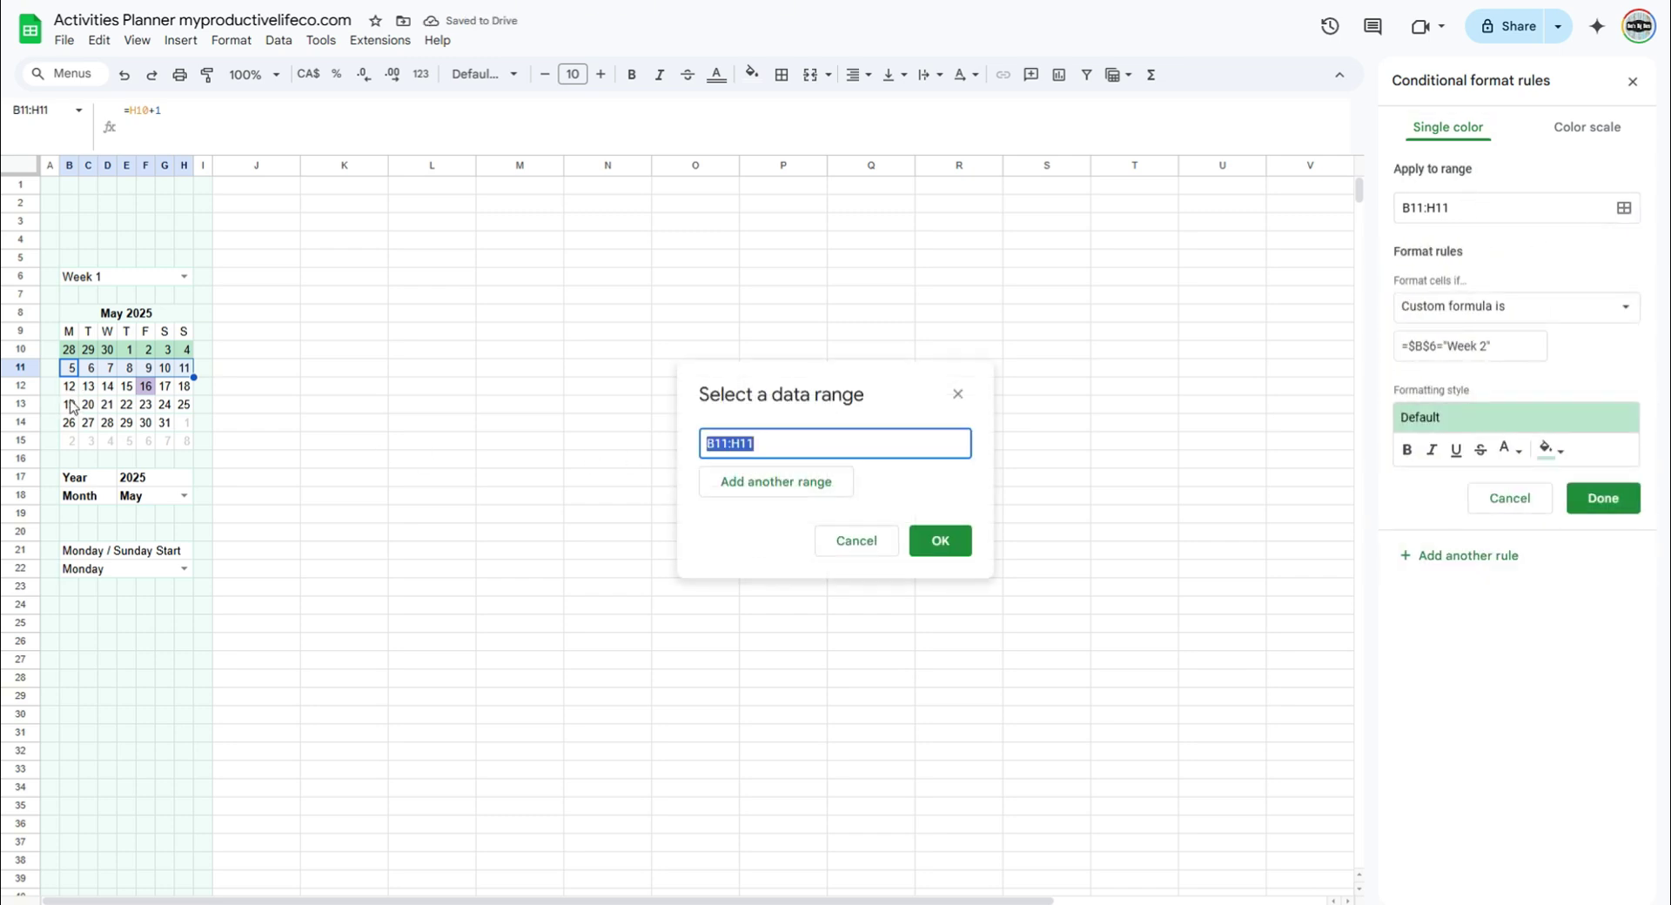
{"action": "left_click_drag", "start_coordinate": [69, 386], "coordinate": [184, 386]}
{"action": "left_click", "coordinate": [940, 541]}
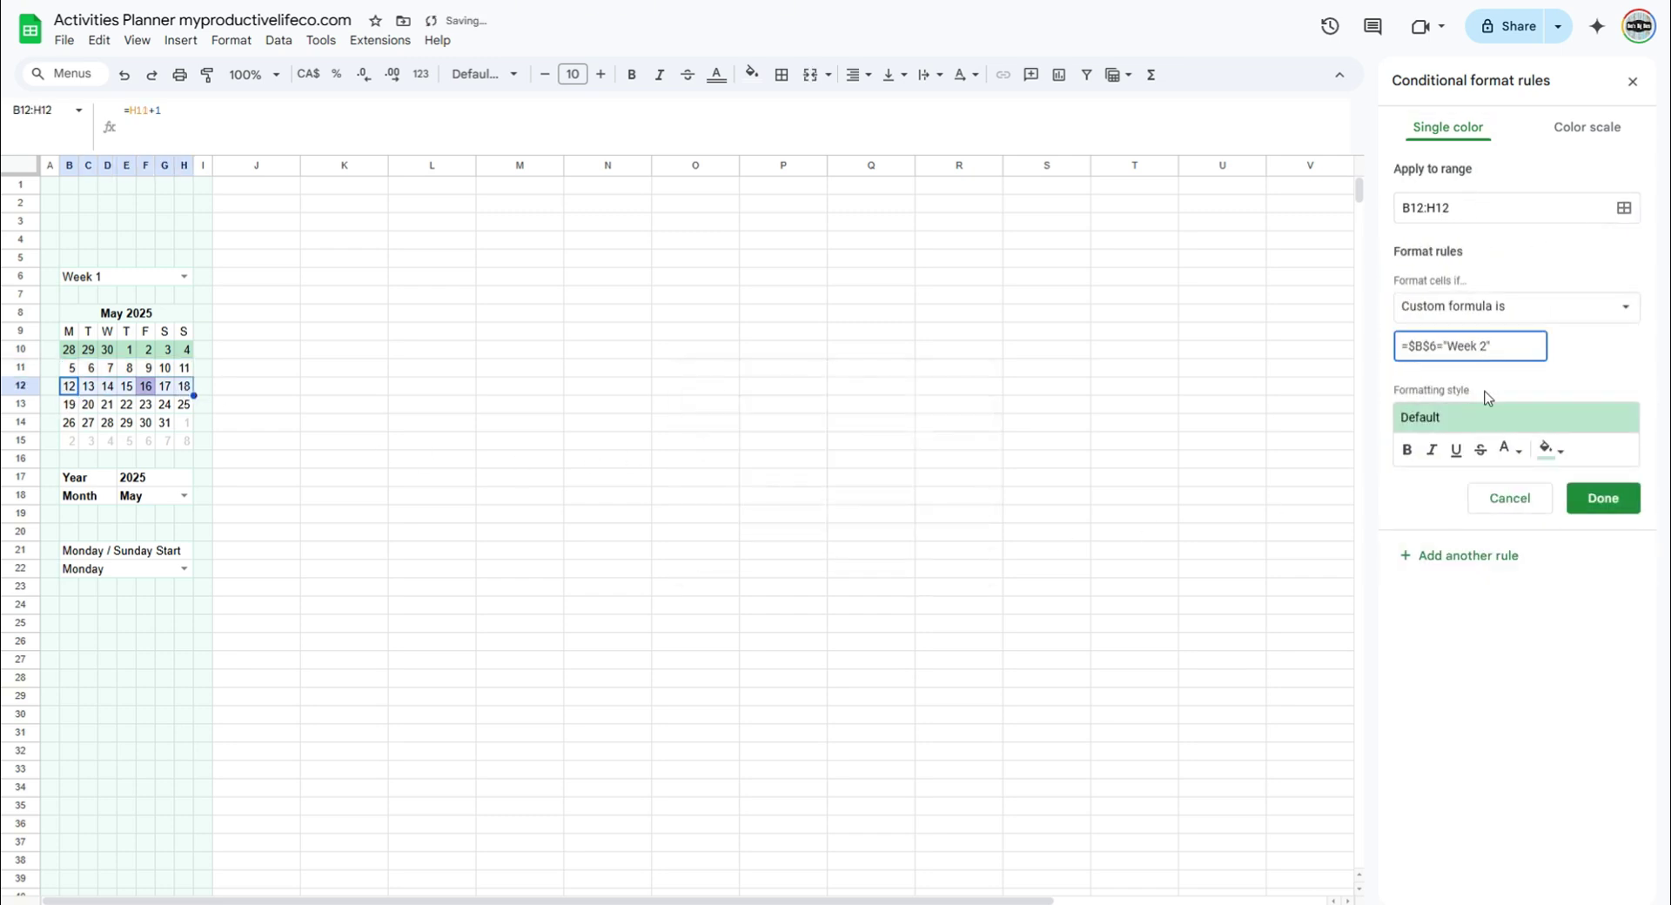
{"action": "key", "text": "BackSpace"}
{"action": "type", "text": "3"}
{"action": "left_click", "coordinate": [1467, 555]}
{"action": "left_click", "coordinate": [1465, 207]}
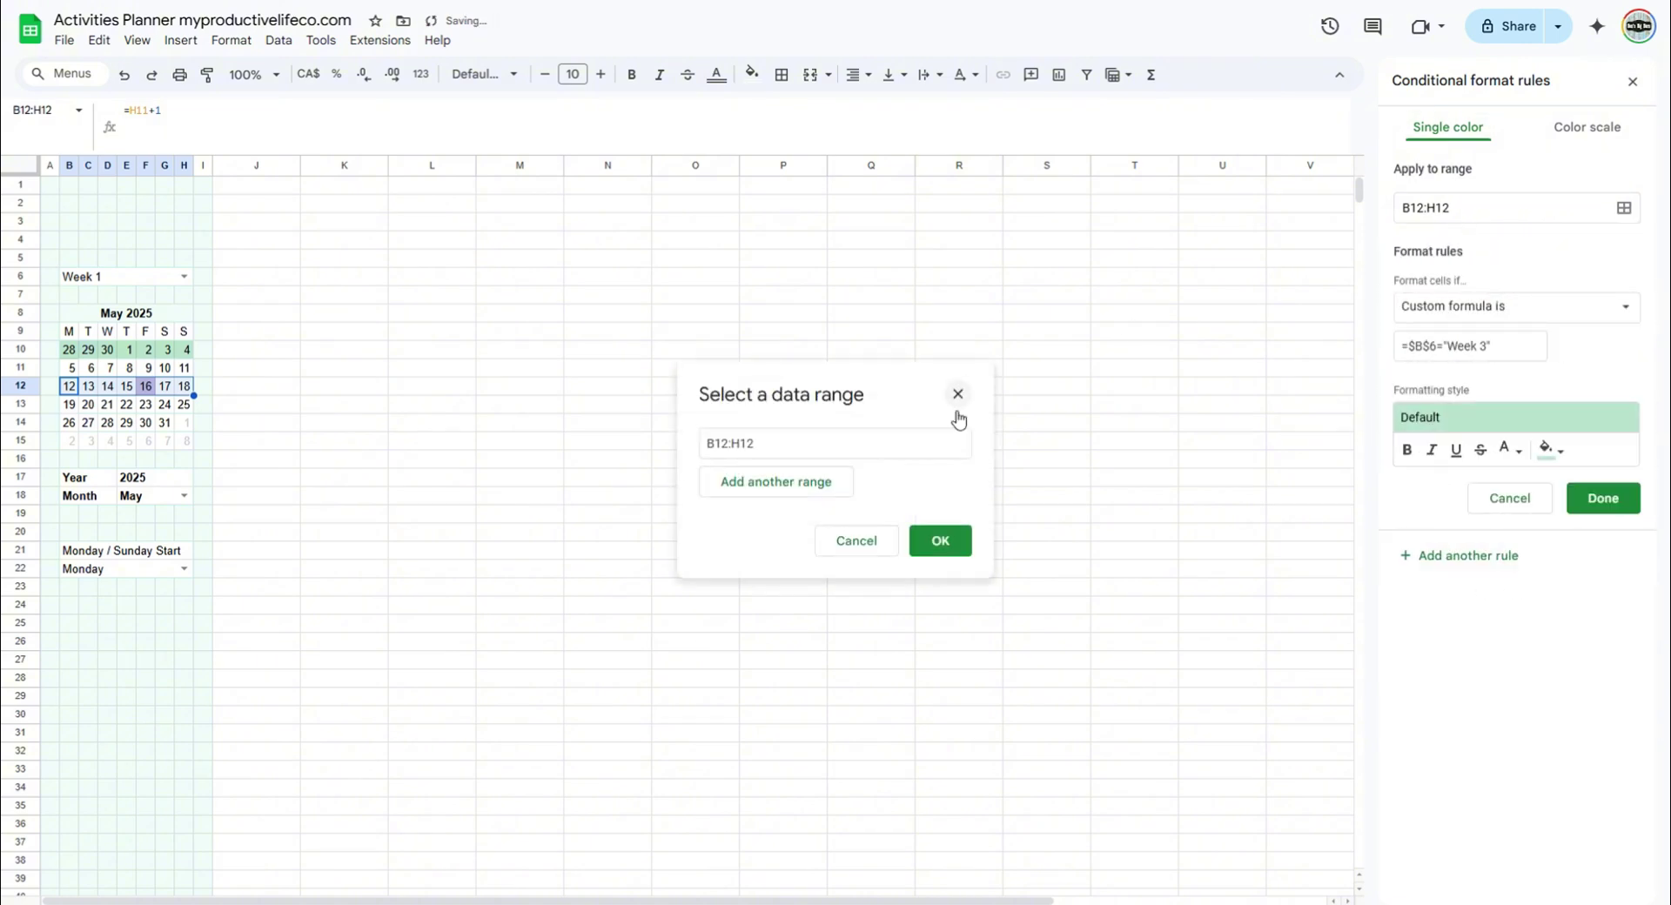
{"action": "left_click_drag", "start_coordinate": [72, 412], "coordinate": [187, 407]}
{"action": "left_click", "coordinate": [939, 540]}
{"action": "left_click", "coordinate": [1490, 346]}
{"action": "key", "text": "BackSpace"}
{"action": "type", "text": "4"}
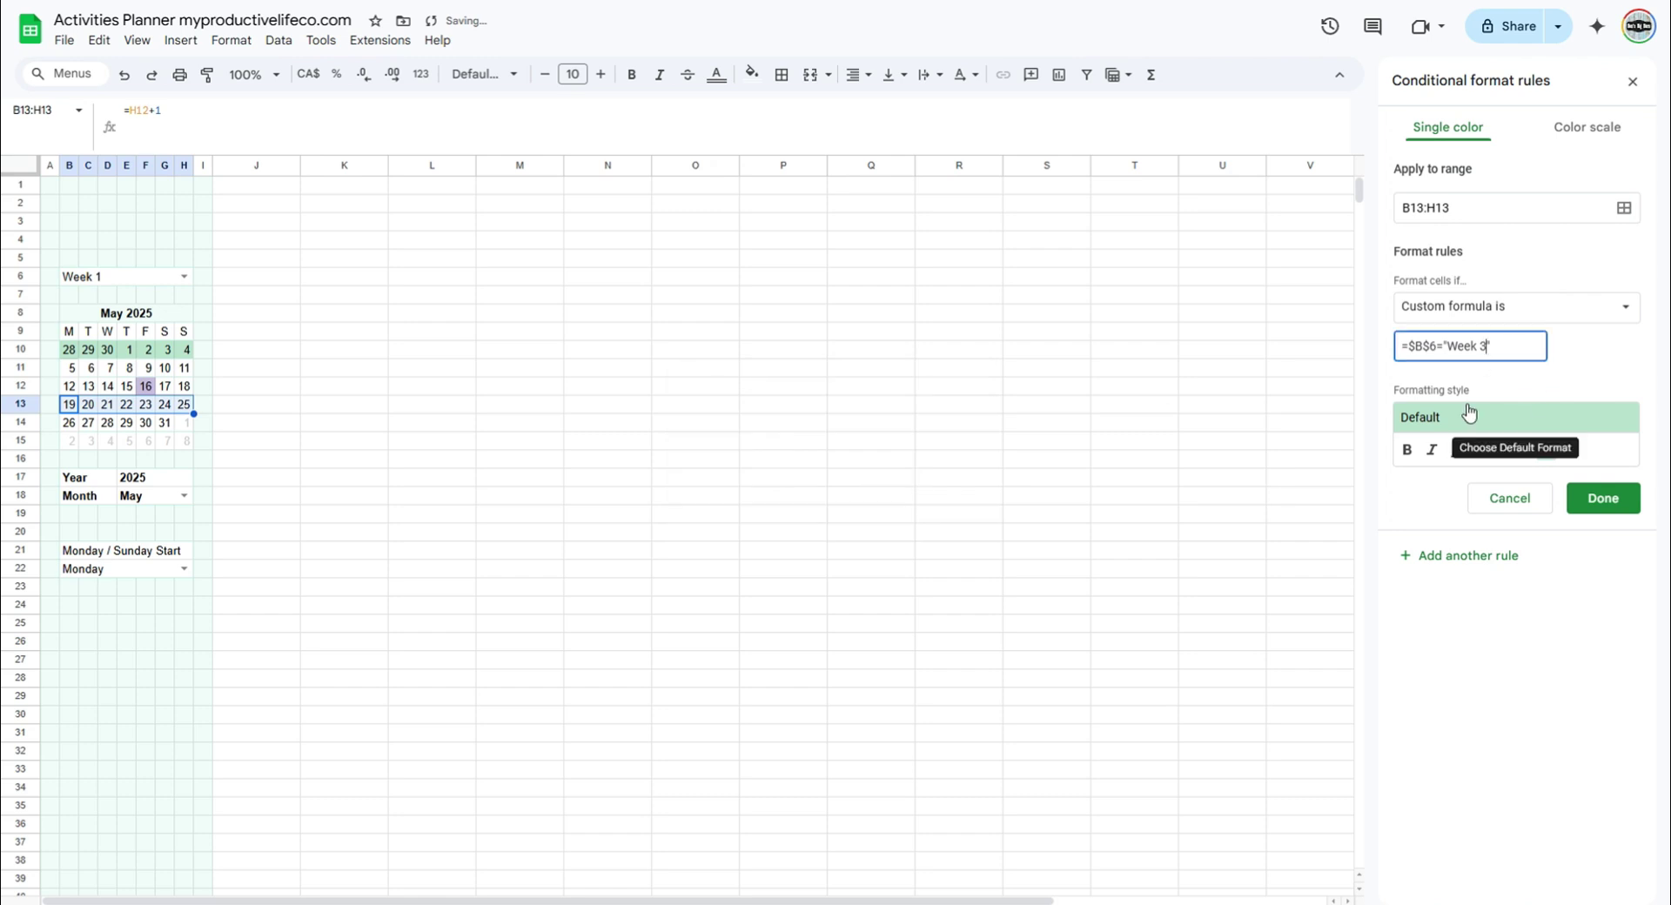
Add rules for Week 5 on B14:H14 and Week 6 on B15:H15, then save.
{"action": "left_click", "coordinate": [1621, 208]}
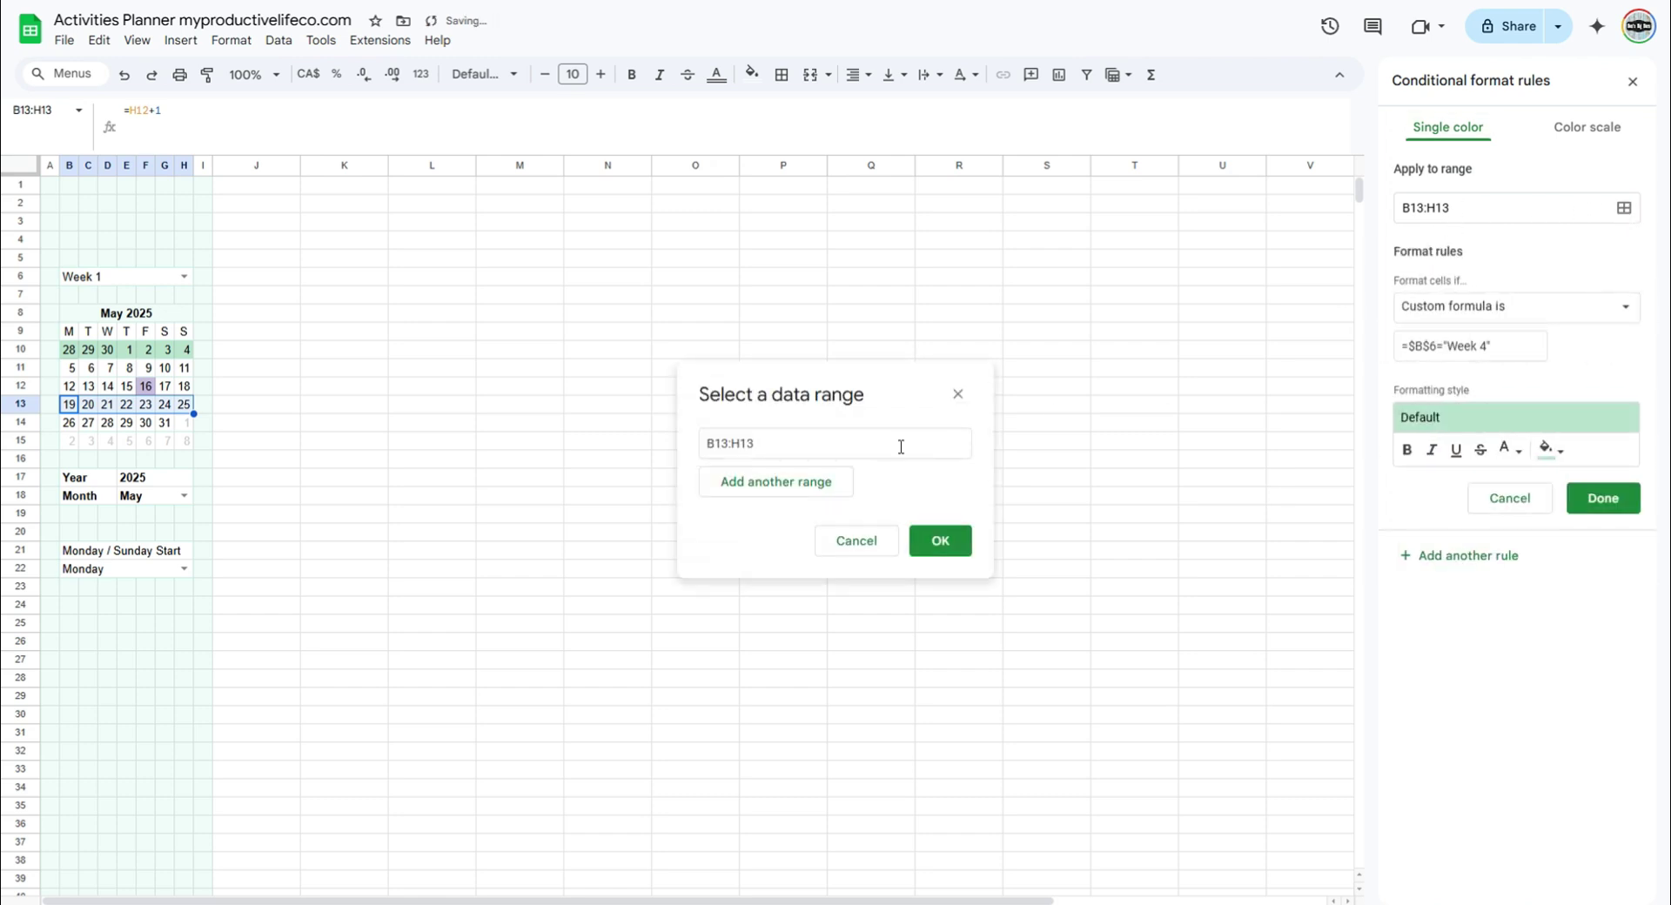
{"action": "left_click_drag", "start_coordinate": [69, 422], "coordinate": [187, 423]}
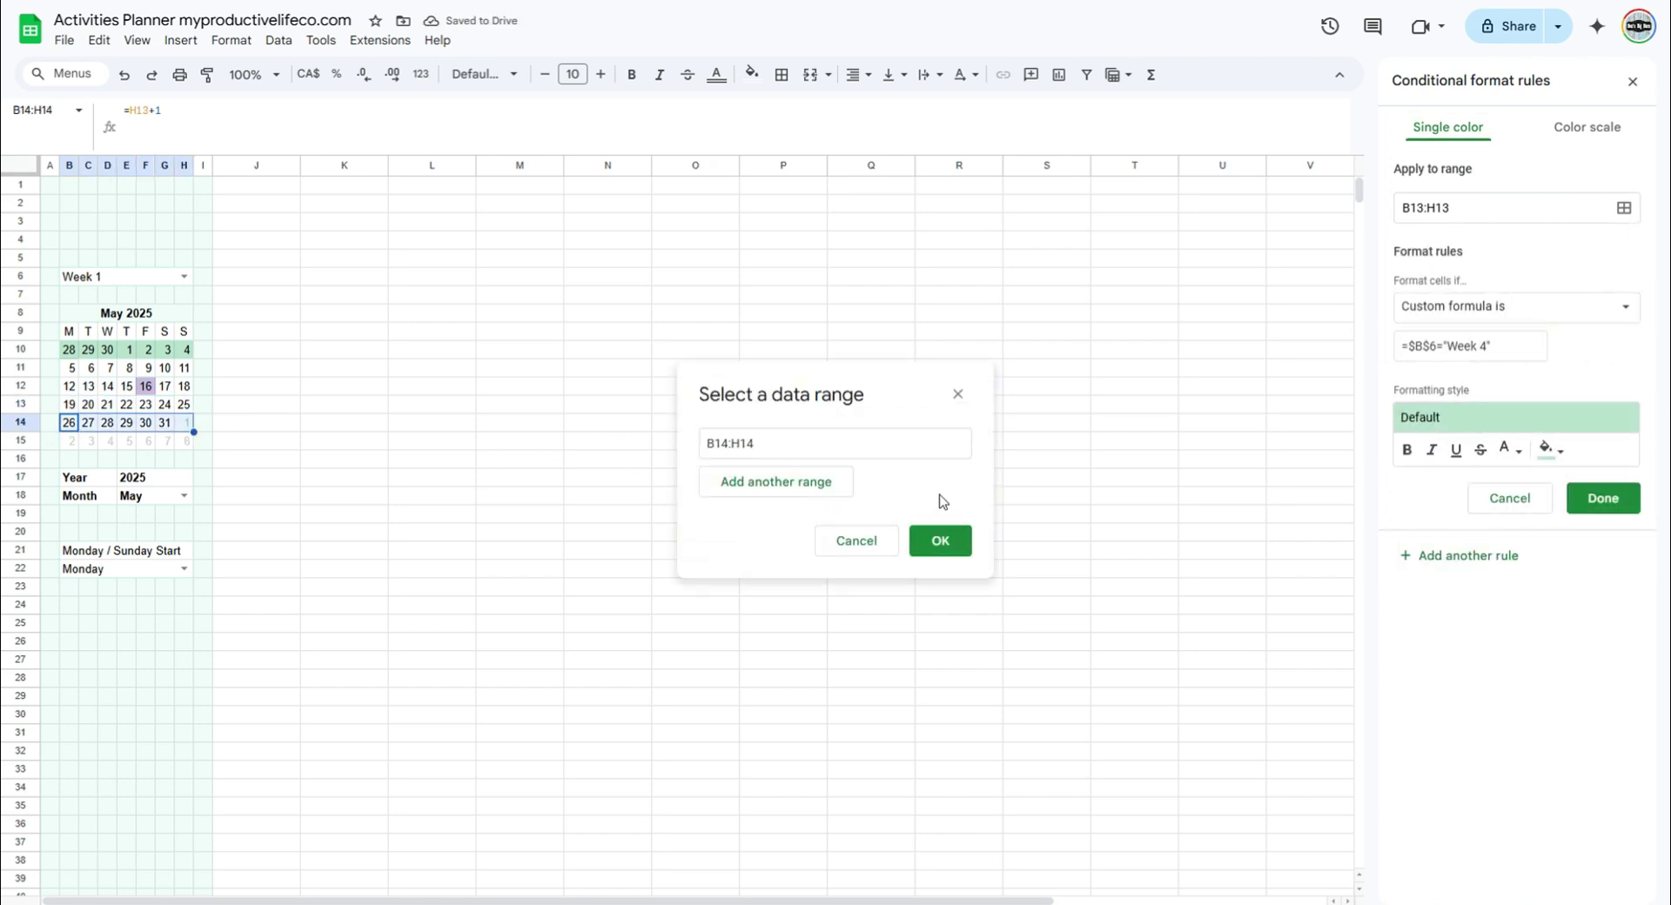
{"action": "left_click", "coordinate": [940, 540]}
{"action": "left_click", "coordinate": [1484, 348]}
{"action": "key", "text": "BackSpace"}
{"action": "type", "text": "5"}
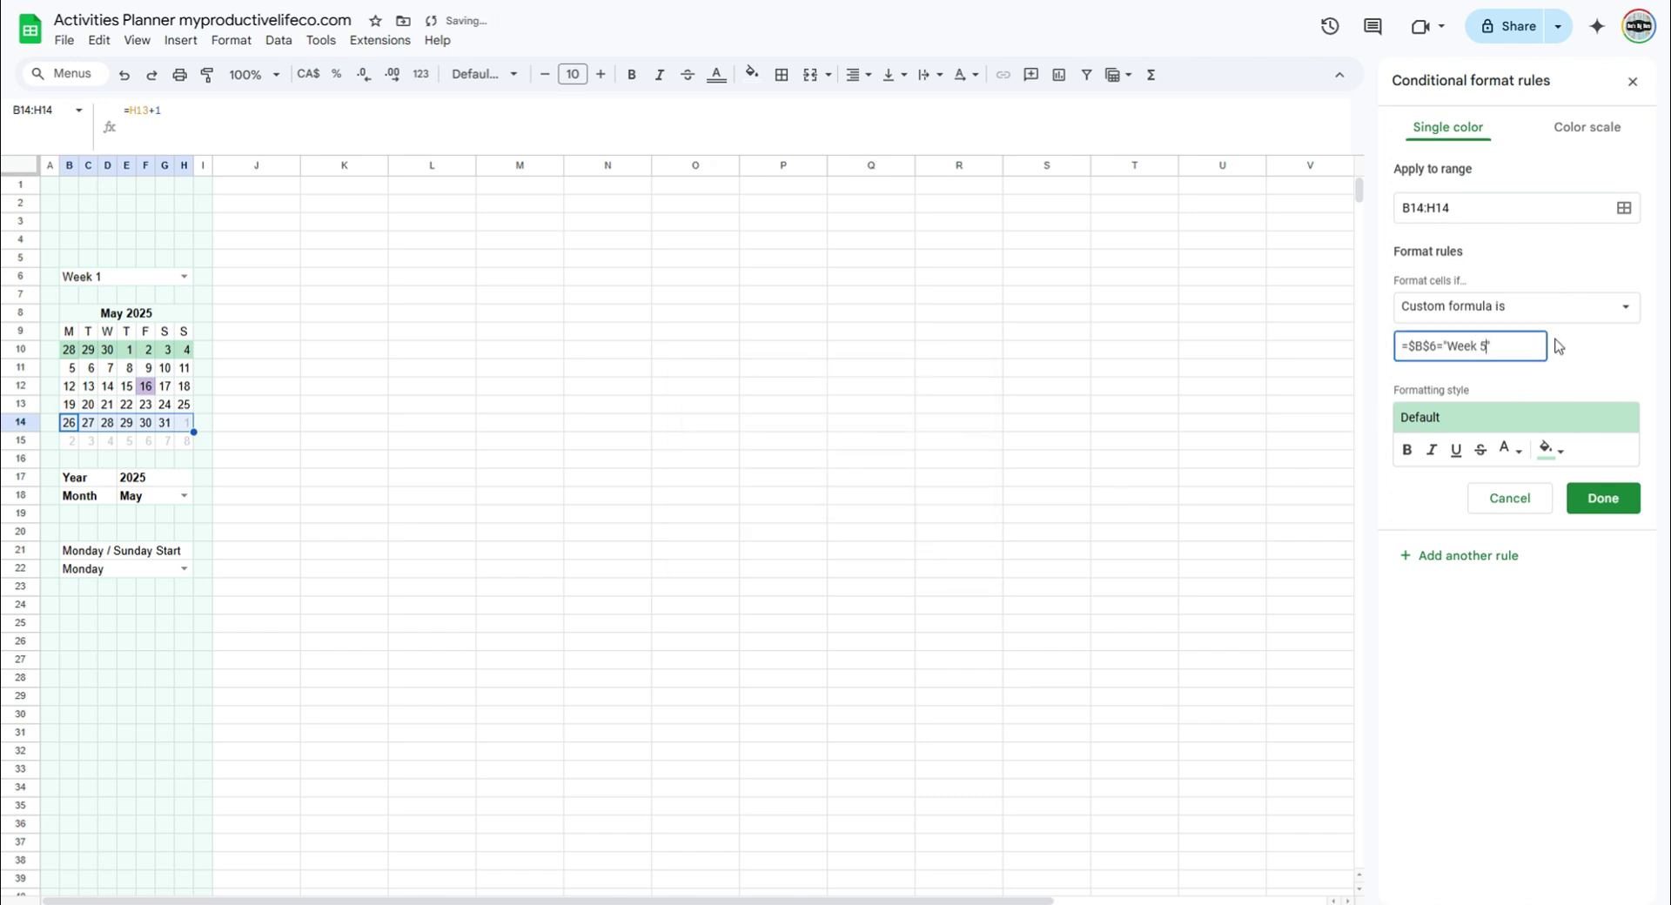
{"action": "left_click", "coordinate": [1624, 208]}
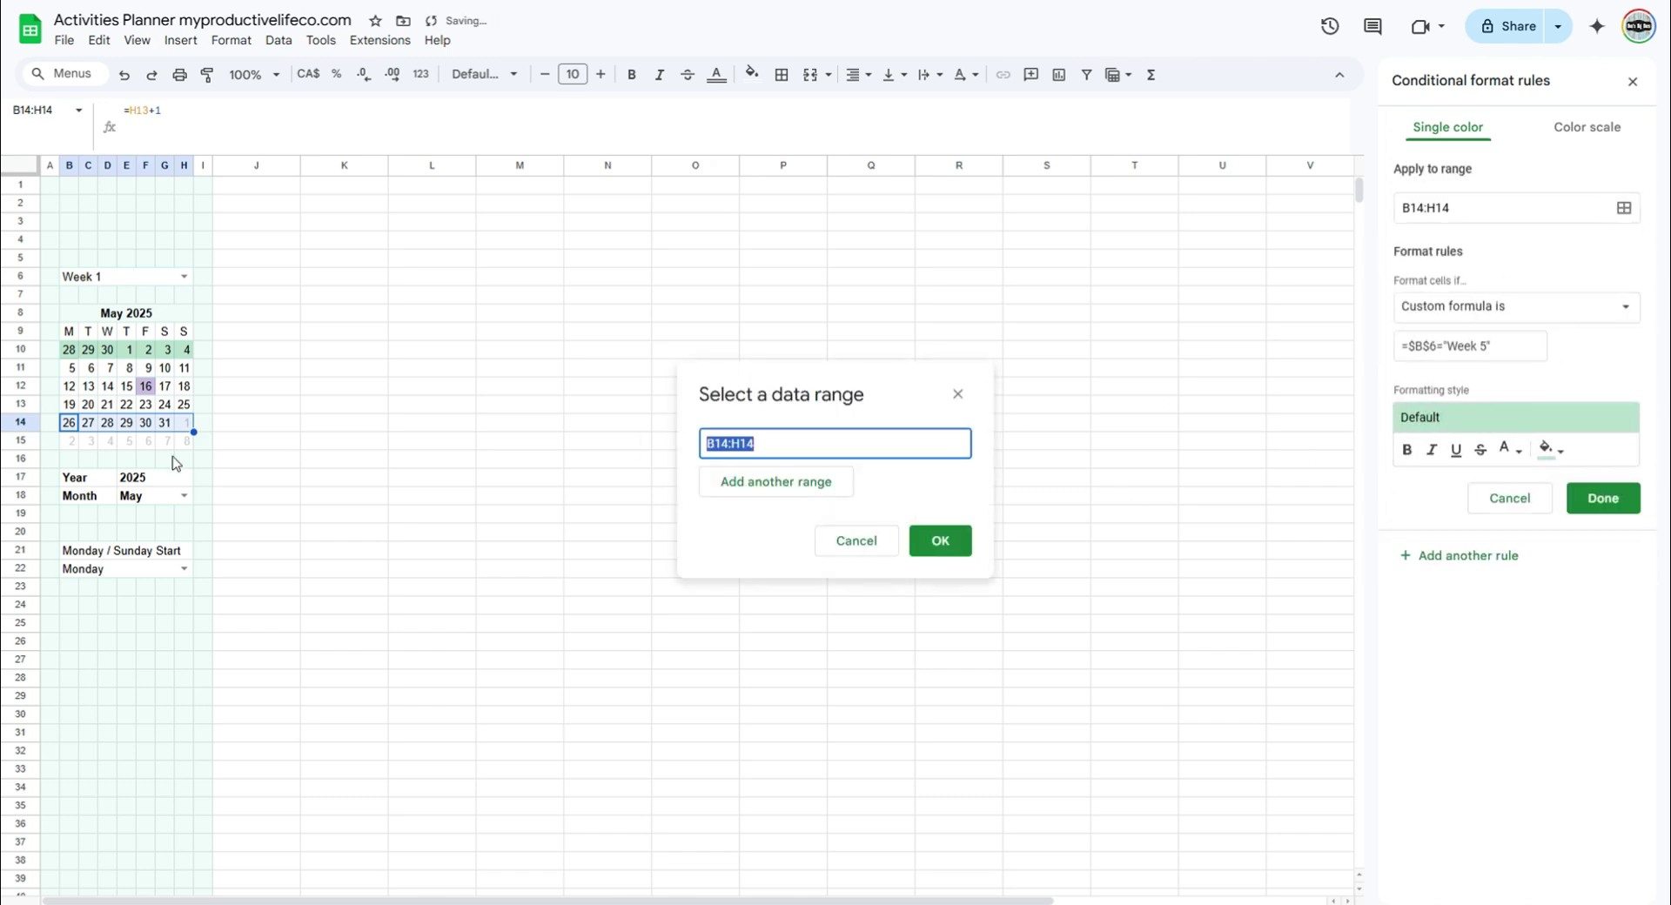
{"action": "left_click_drag", "start_coordinate": [68, 440], "coordinate": [187, 440]}
{"action": "left_click", "coordinate": [939, 540]}
{"action": "left_click", "coordinate": [1504, 343]}
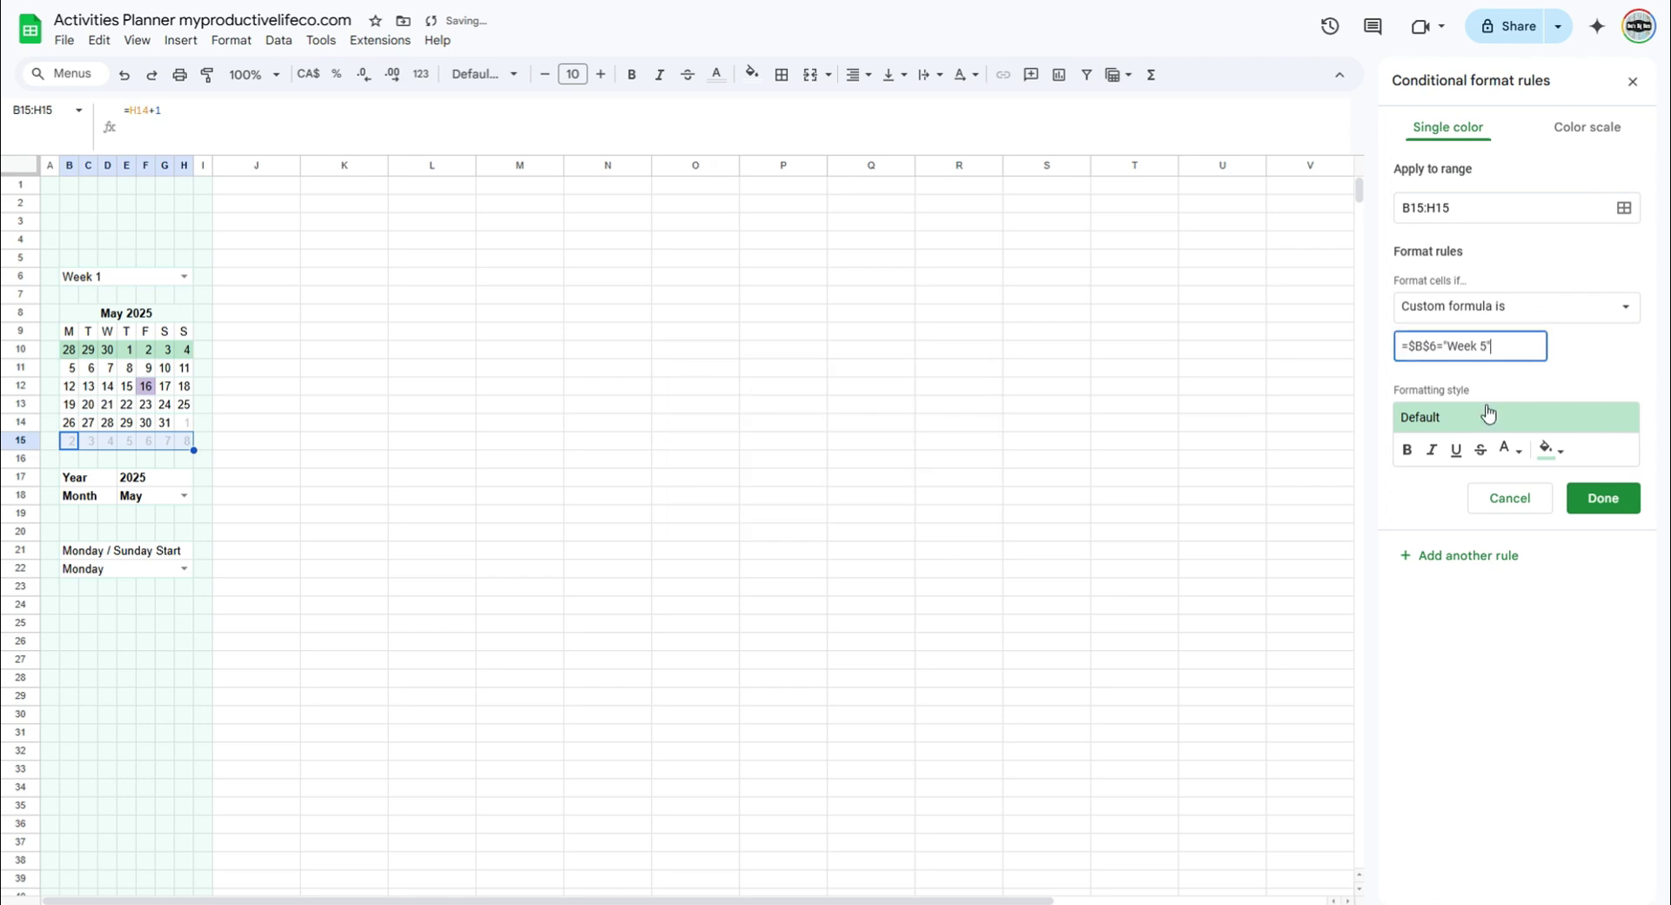
{"action": "key", "text": "BackSpace"}
{"action": "type", "text": "6"}
{"action": "left_click", "coordinate": [1589, 499]}
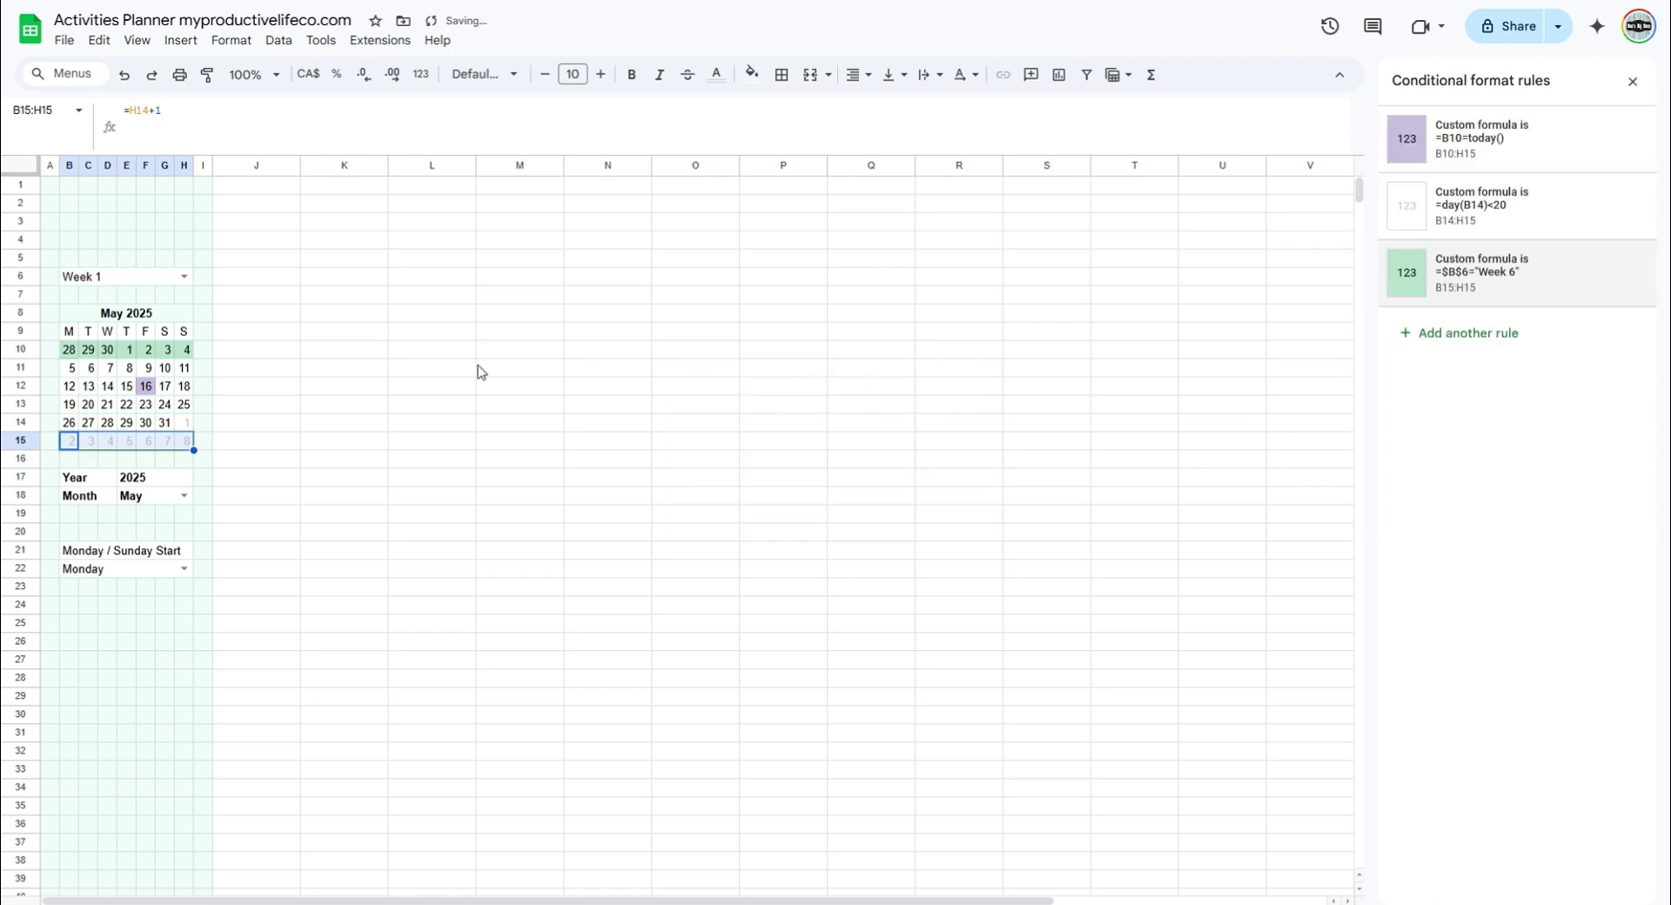
{"action": "left_click", "coordinate": [184, 276]}
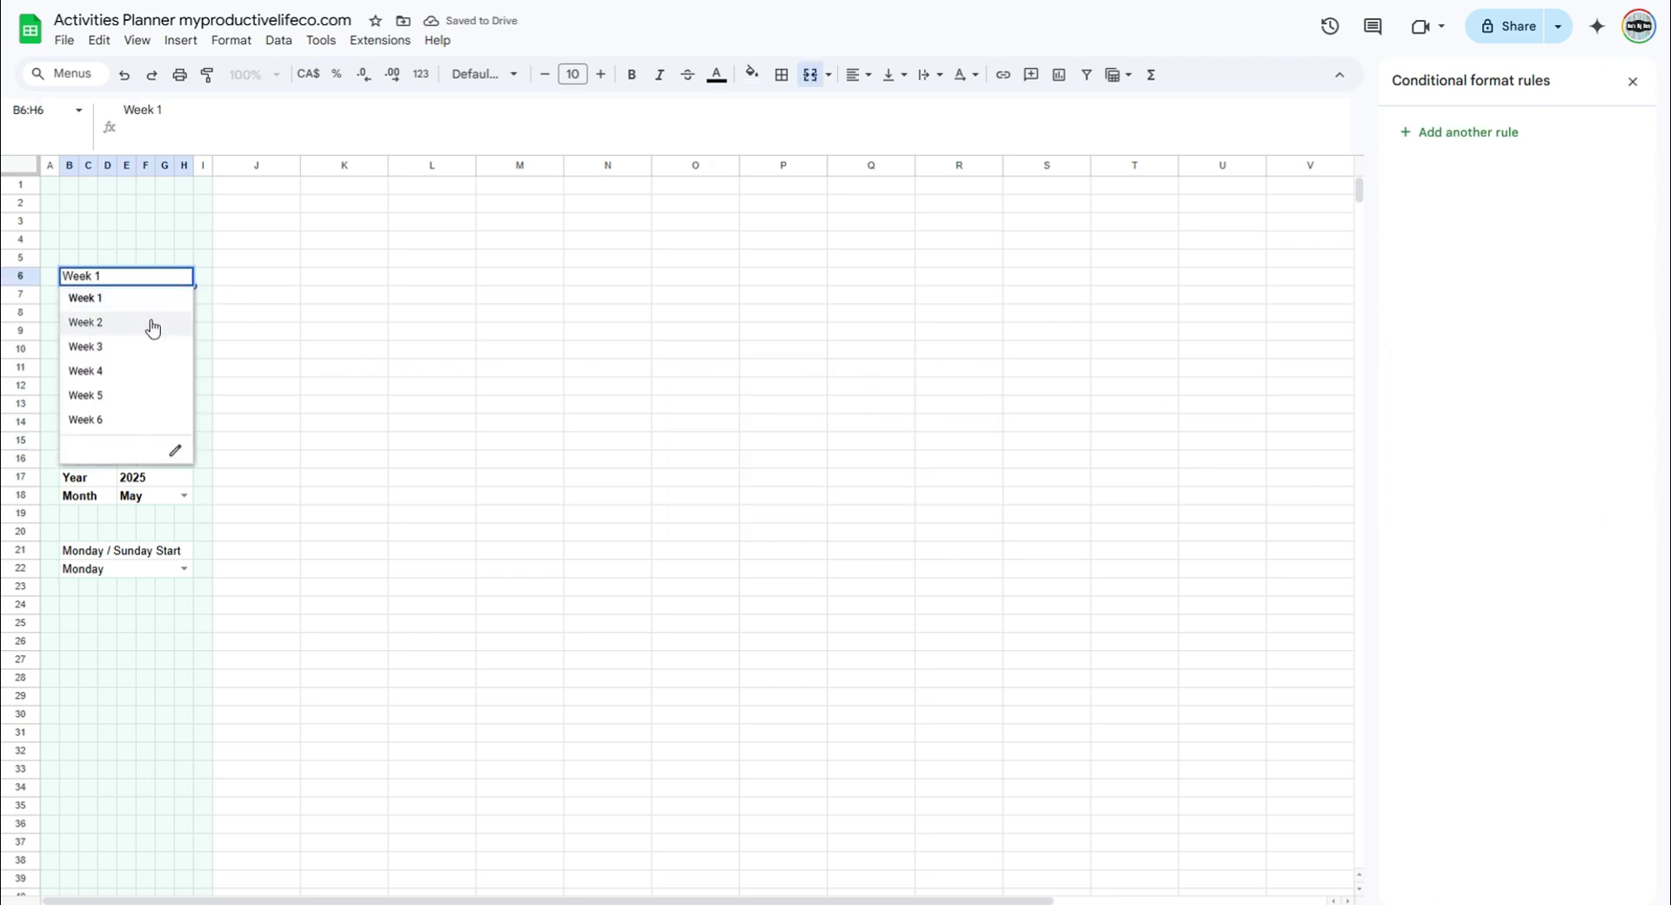
{"action": "left_click", "coordinate": [149, 322]}
{"action": "left_click", "coordinate": [183, 276]}
{"action": "left_click", "coordinate": [145, 374]}
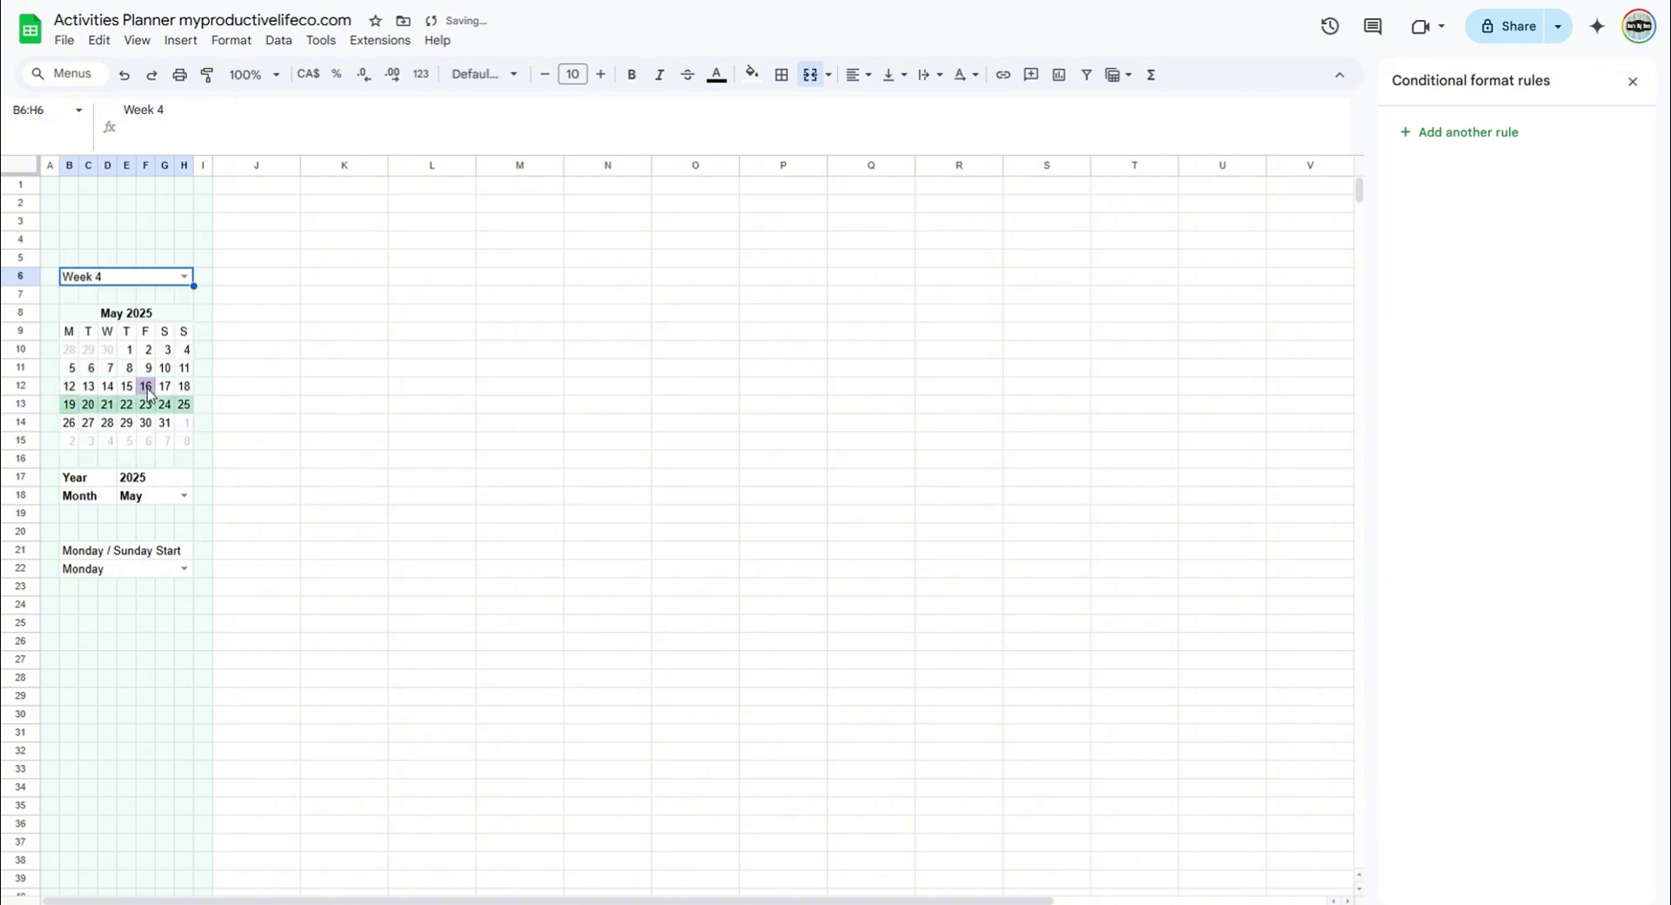
{"action": "left_click", "coordinate": [189, 279]}
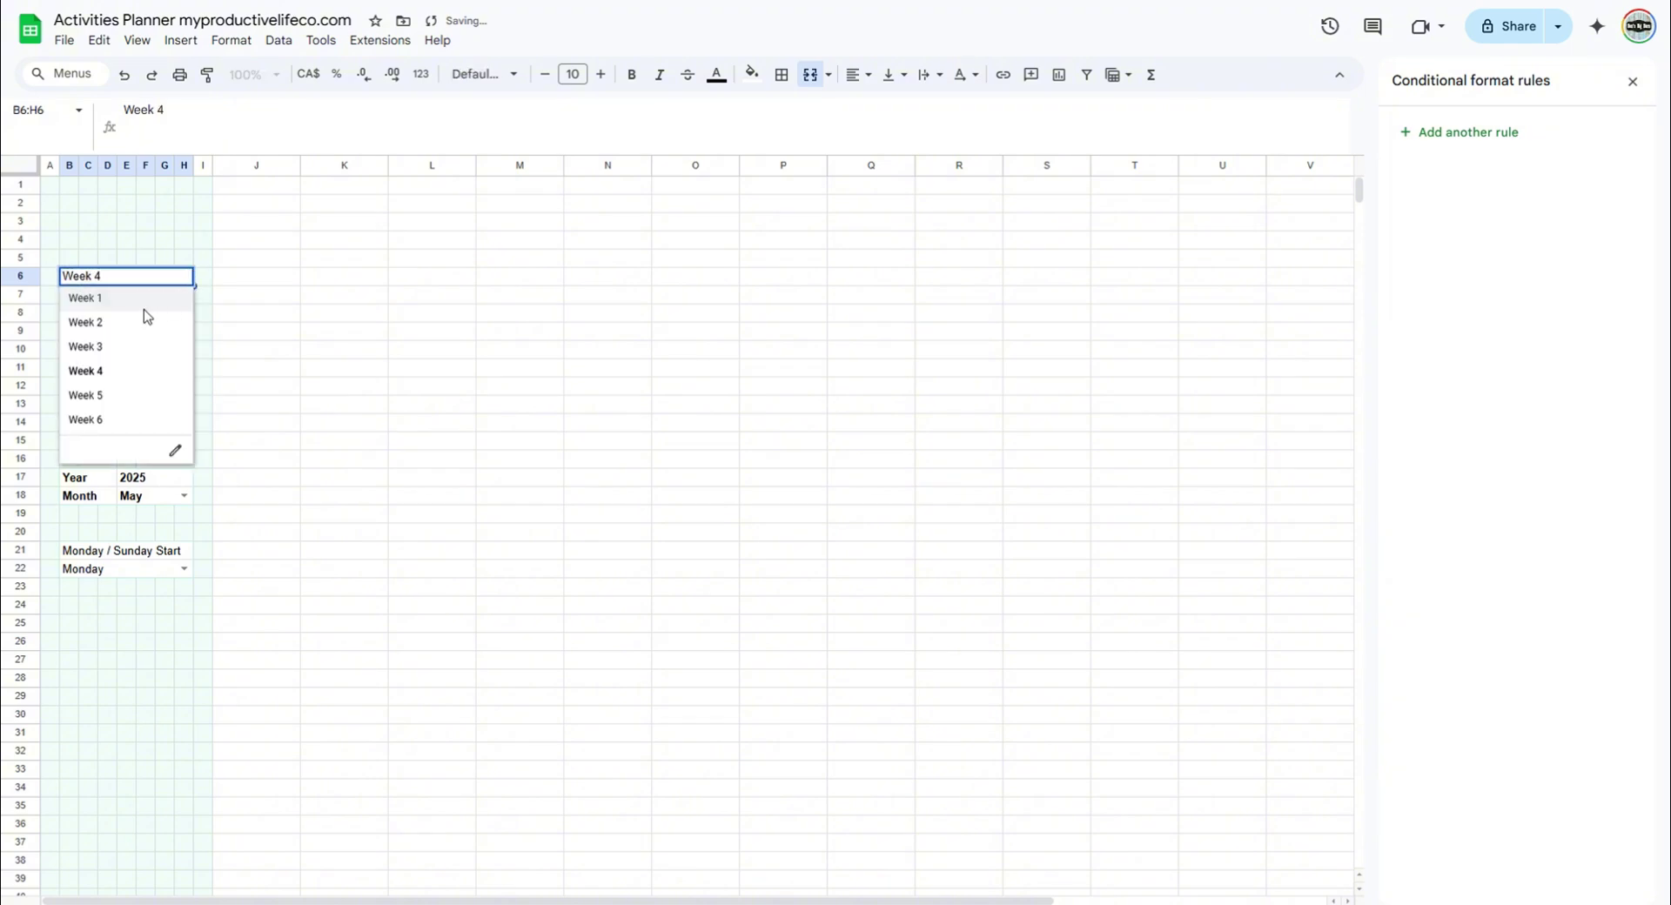
{"action": "left_click", "coordinate": [144, 303]}
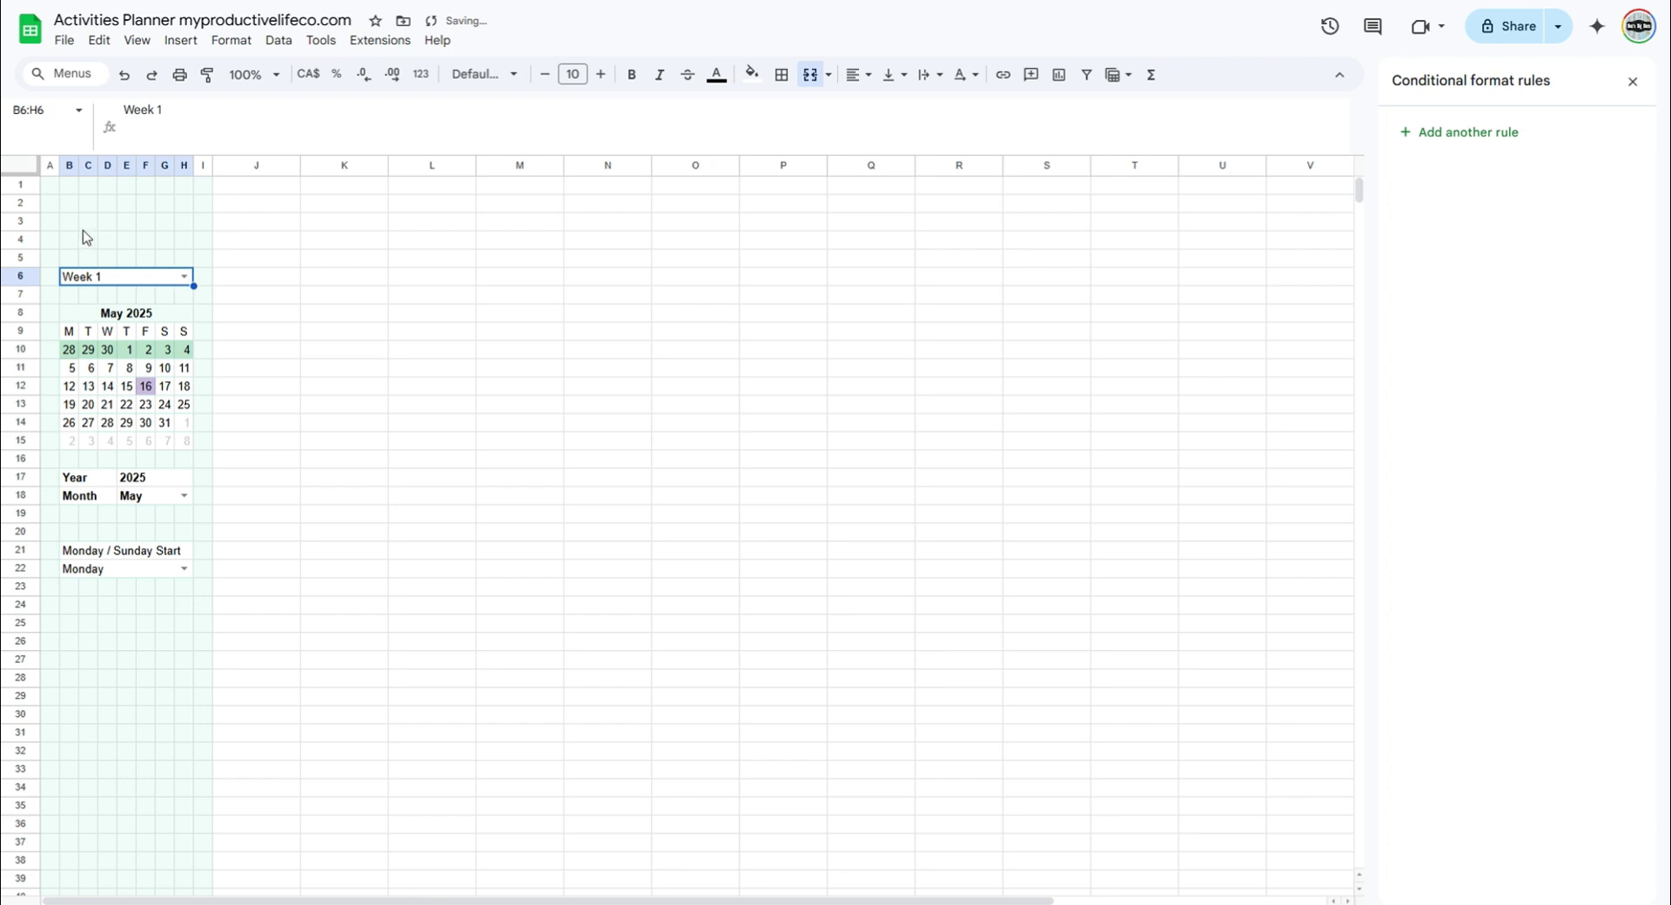
{"action": "left_click", "coordinate": [69, 205]}
Merge B2:H2 into a centred, bold, size-14 'Daily View' title and centre the Week 1 cell.
{"action": "left_click", "coordinate": [183, 206], "text": "shift"}
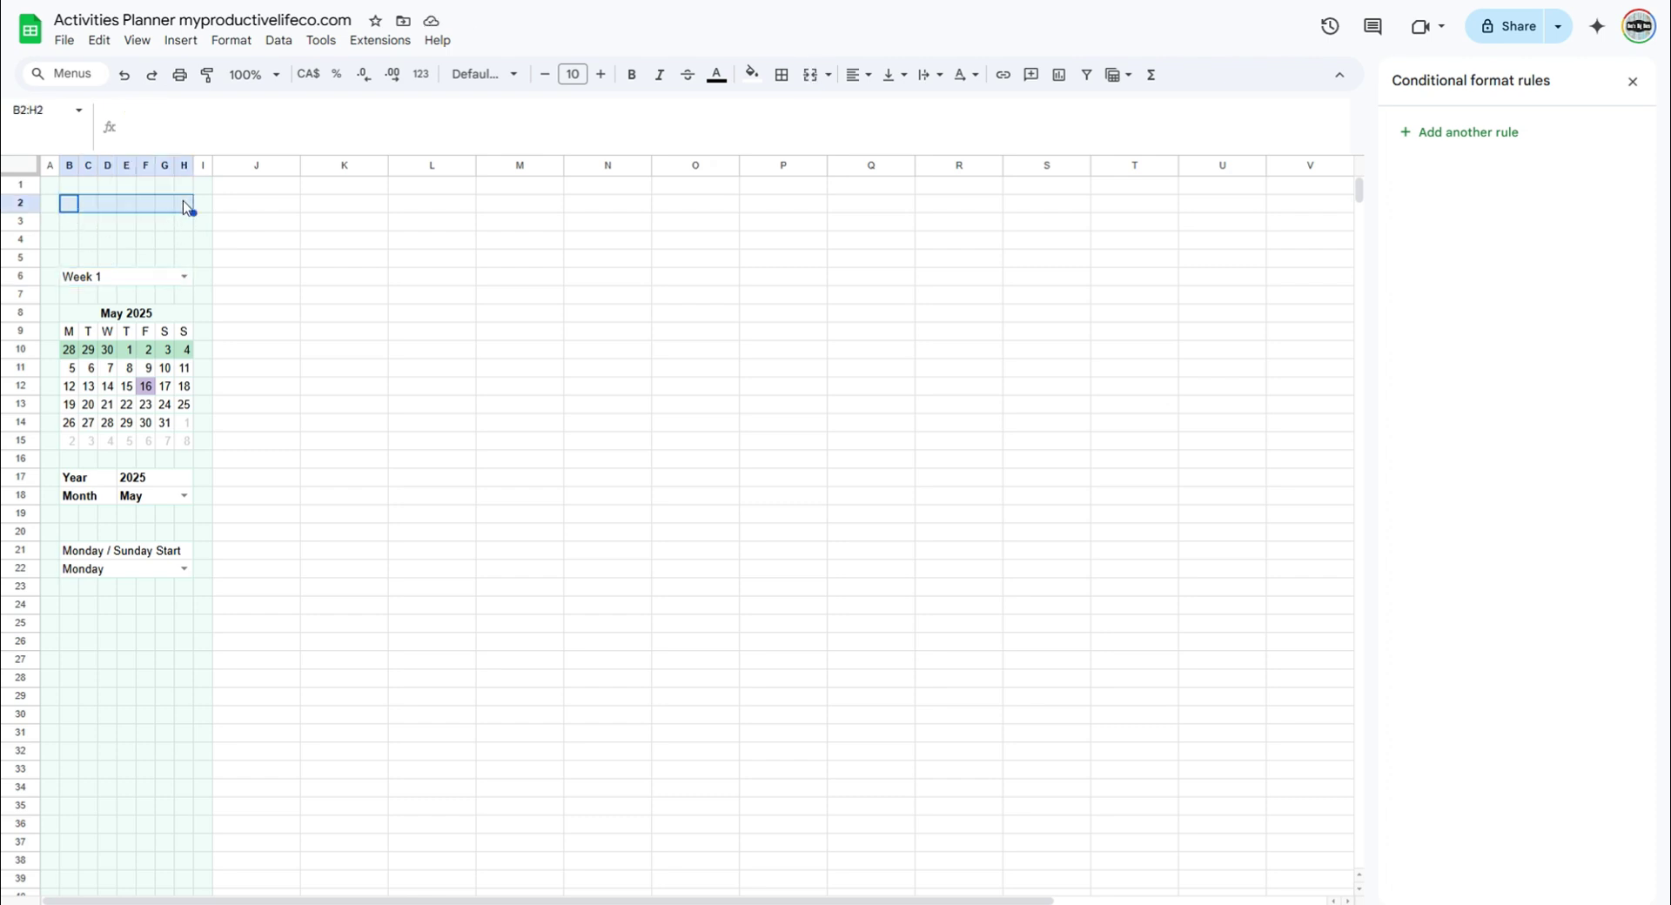
{"action": "left_click", "coordinate": [811, 76]}
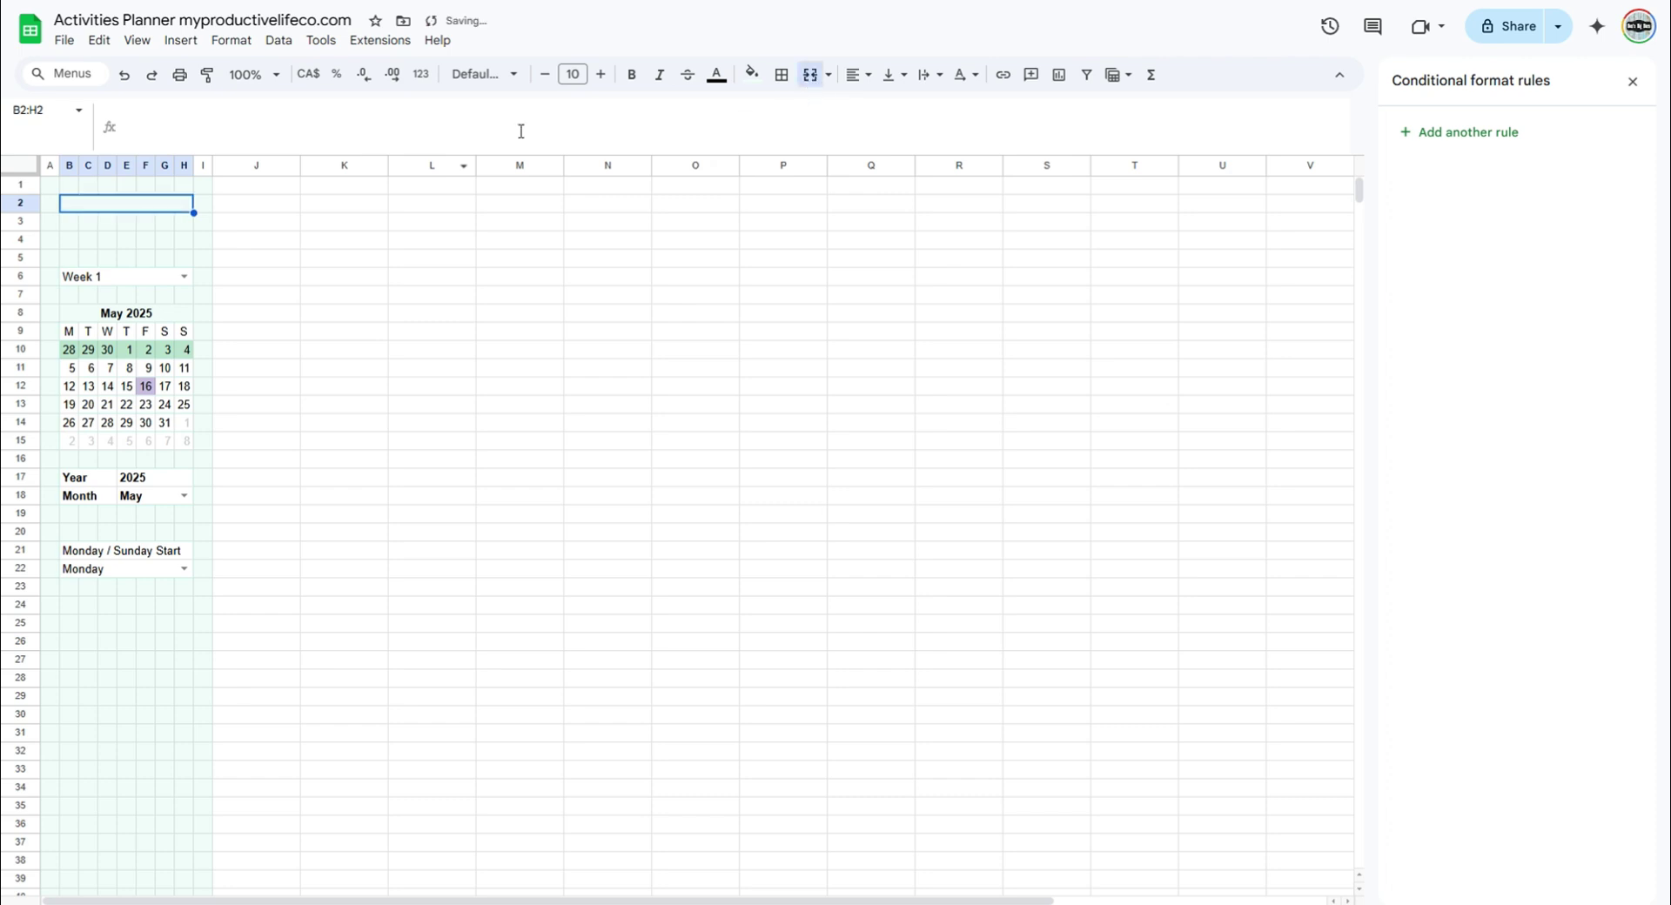
{"action": "type", "text": "Daily"}
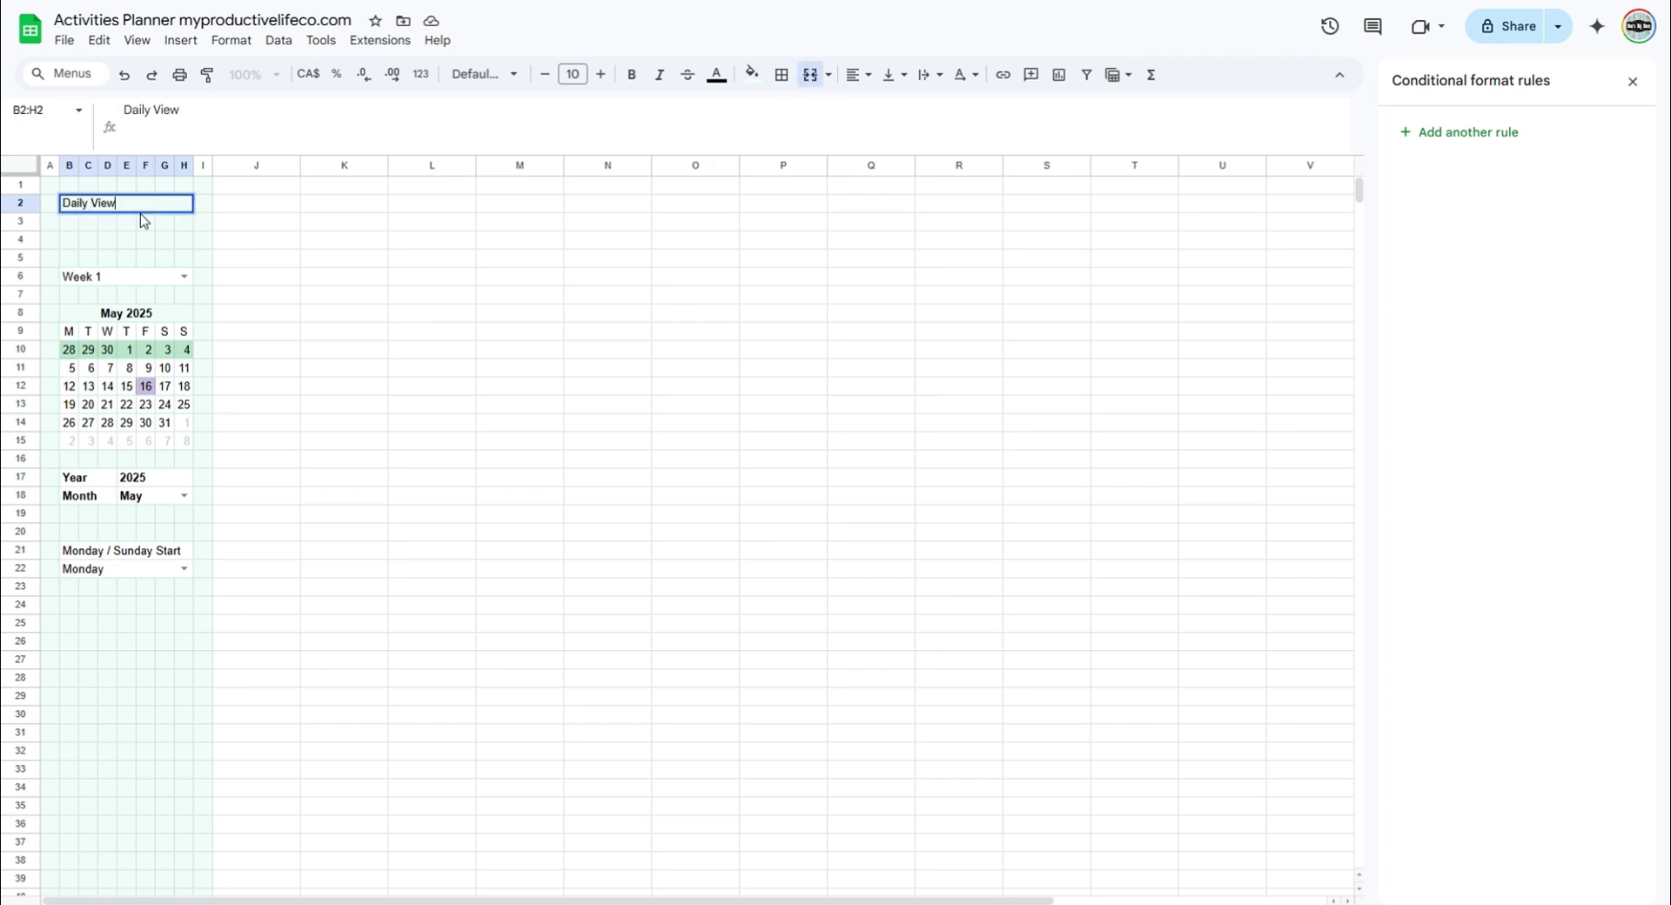
{"action": "type", "text": " View"}
{"action": "key", "text": "Return"}
{"action": "left_click", "coordinate": [146, 206]}
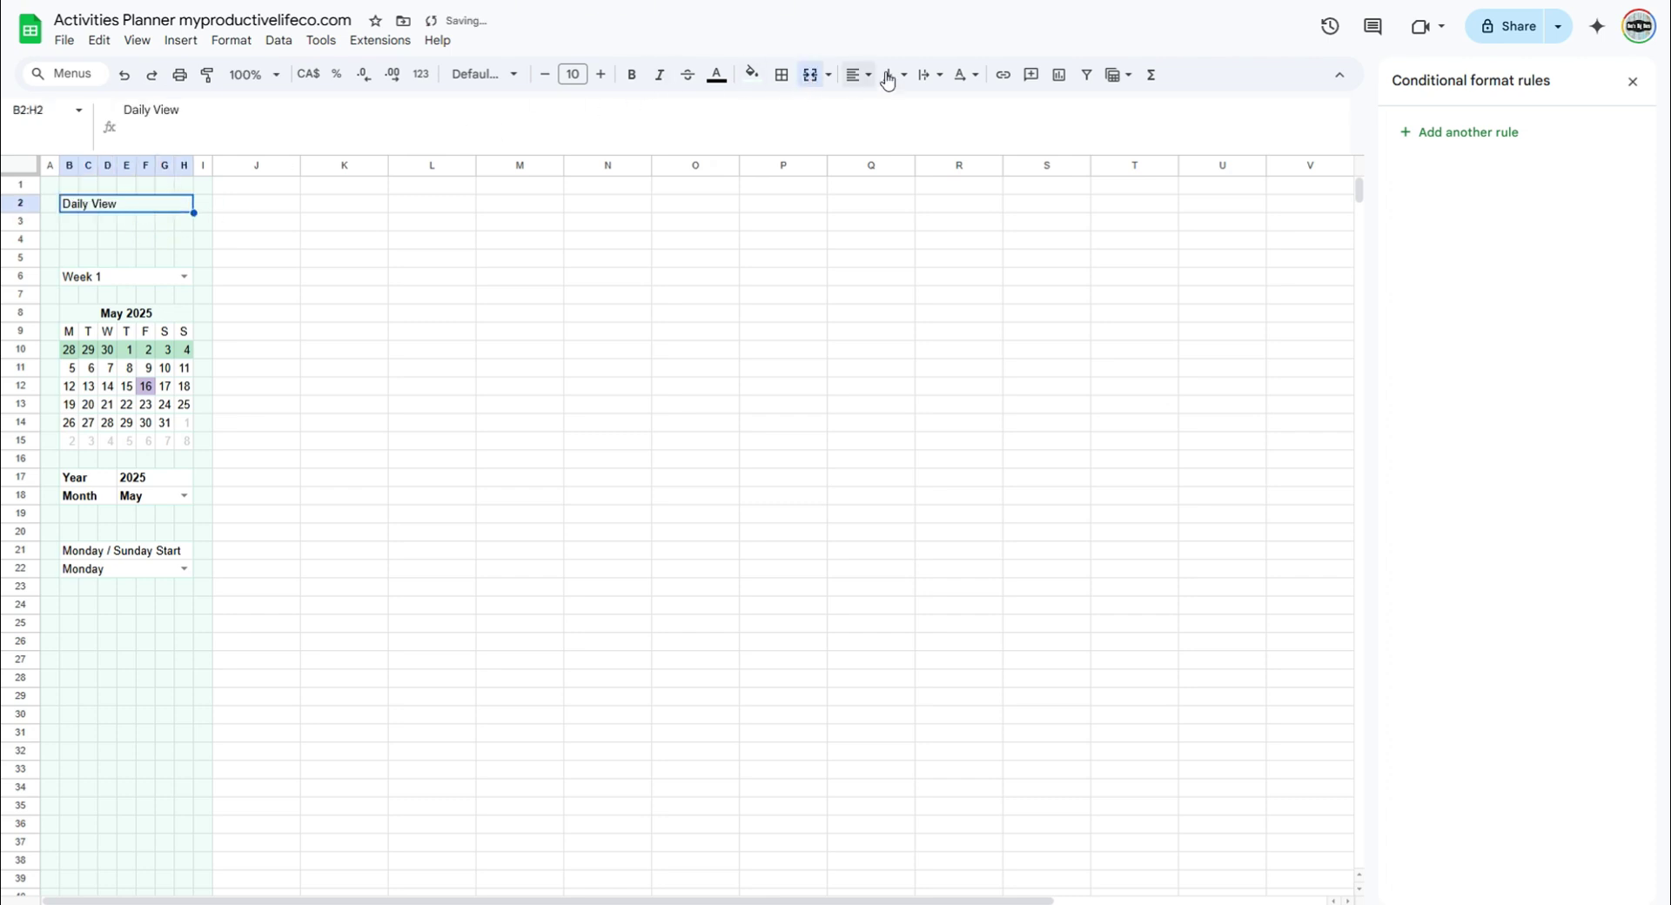
{"action": "left_click", "coordinate": [857, 75]}
{"action": "left_click", "coordinate": [887, 108]}
{"action": "left_click", "coordinate": [633, 75]}
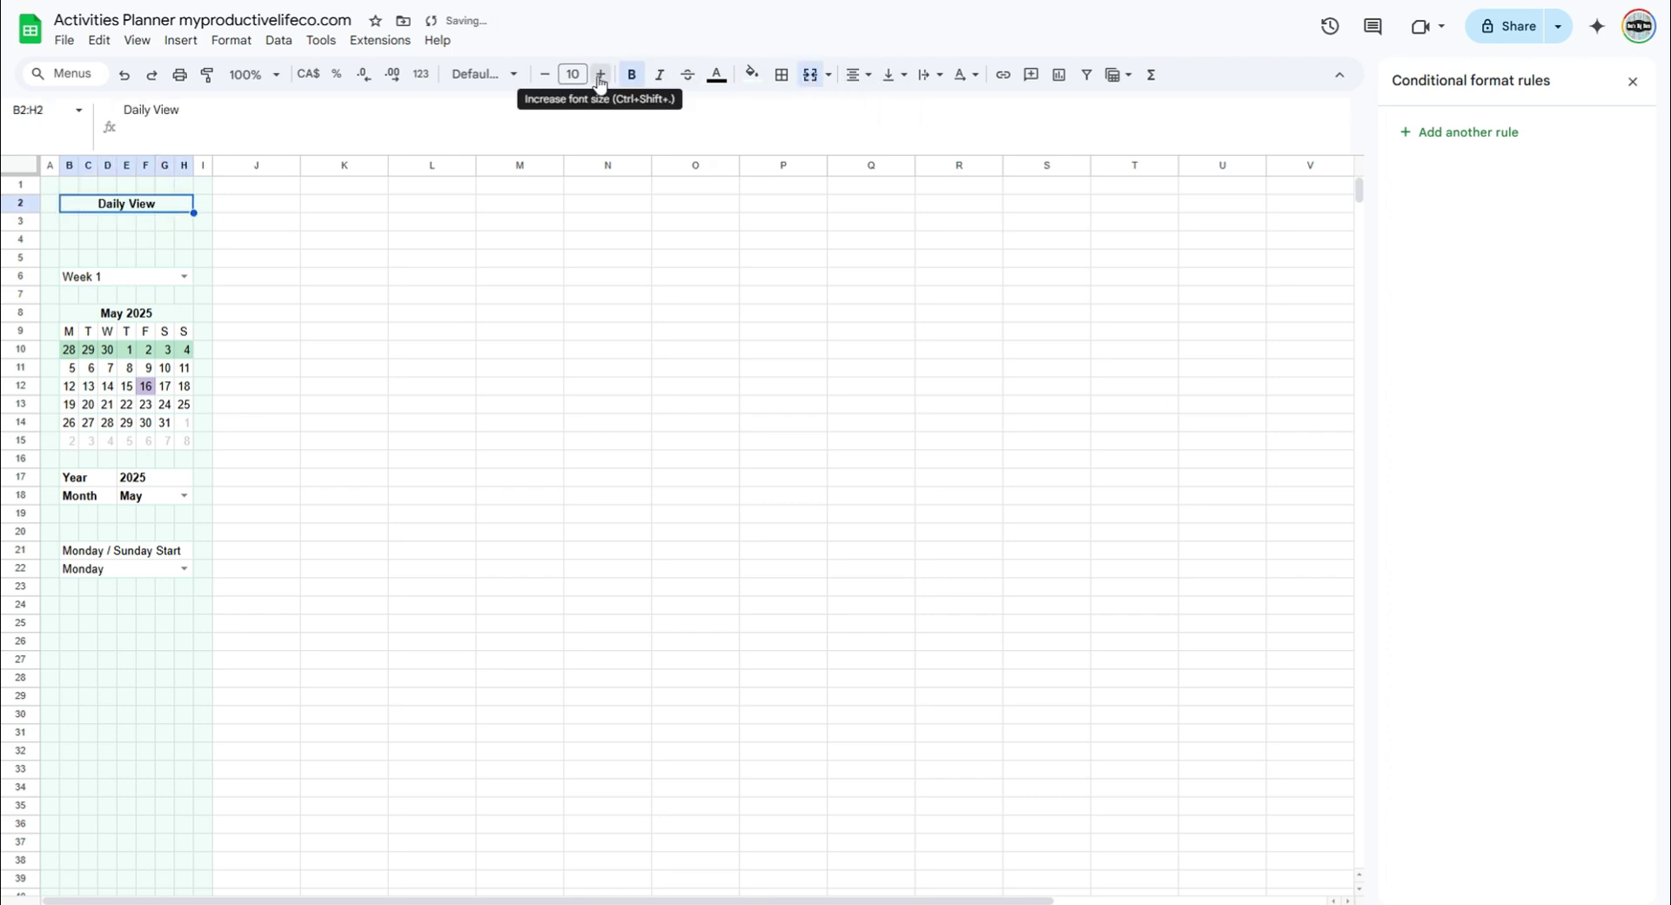
{"action": "left_click", "coordinate": [600, 75]}
{"action": "left_click", "coordinate": [600, 75]}
{"action": "left_click", "coordinate": [600, 74]}
{"action": "left_click", "coordinate": [87, 281]}
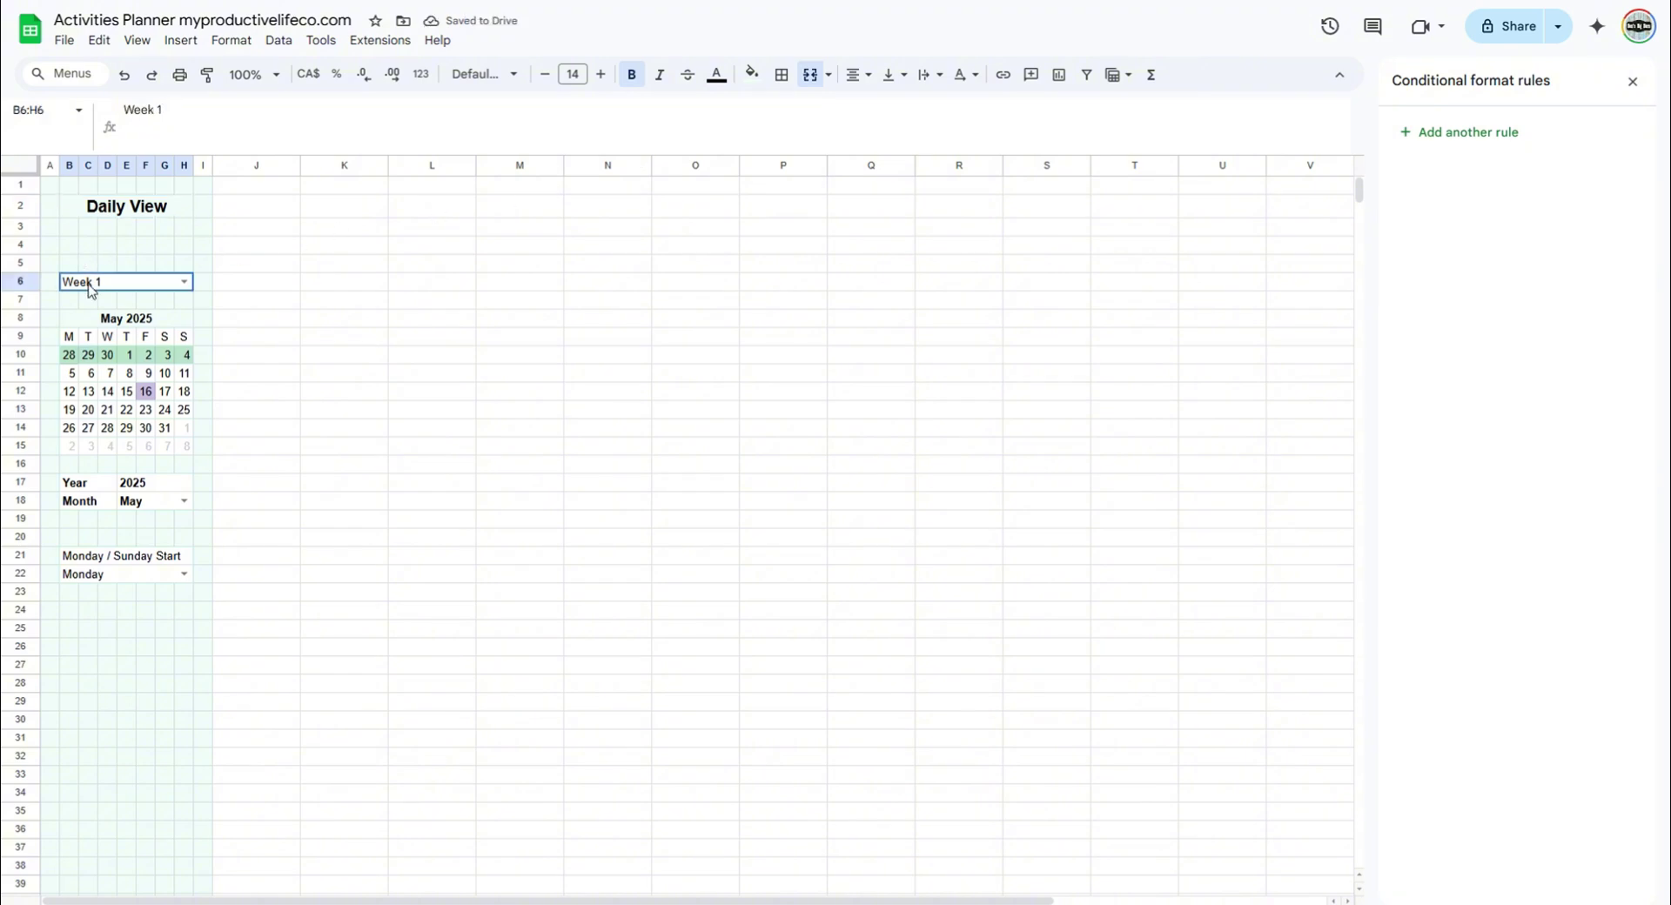
{"action": "left_click", "coordinate": [858, 75]}
{"action": "left_click", "coordinate": [886, 108]}
Merge B4:H4 and enter =Today() in it.
{"action": "left_click_drag", "start_coordinate": [69, 246], "coordinate": [193, 248]}
{"action": "left_click", "coordinate": [810, 75]}
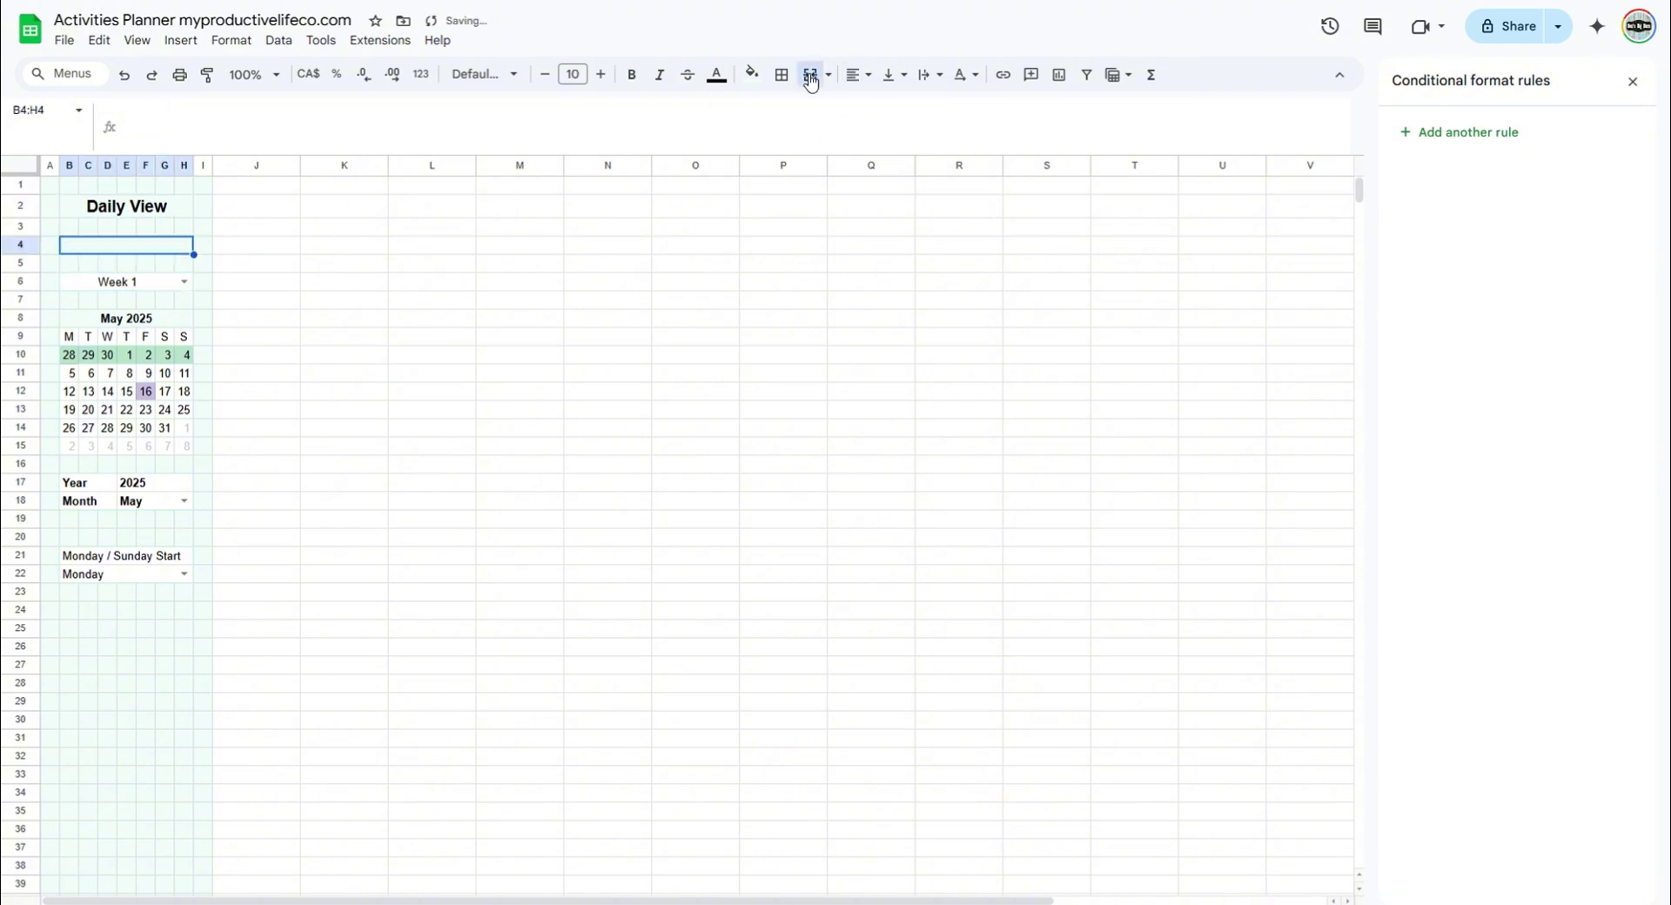
{"action": "left_click", "coordinate": [328, 130]}
{"action": "type", "text": "=Today()"}
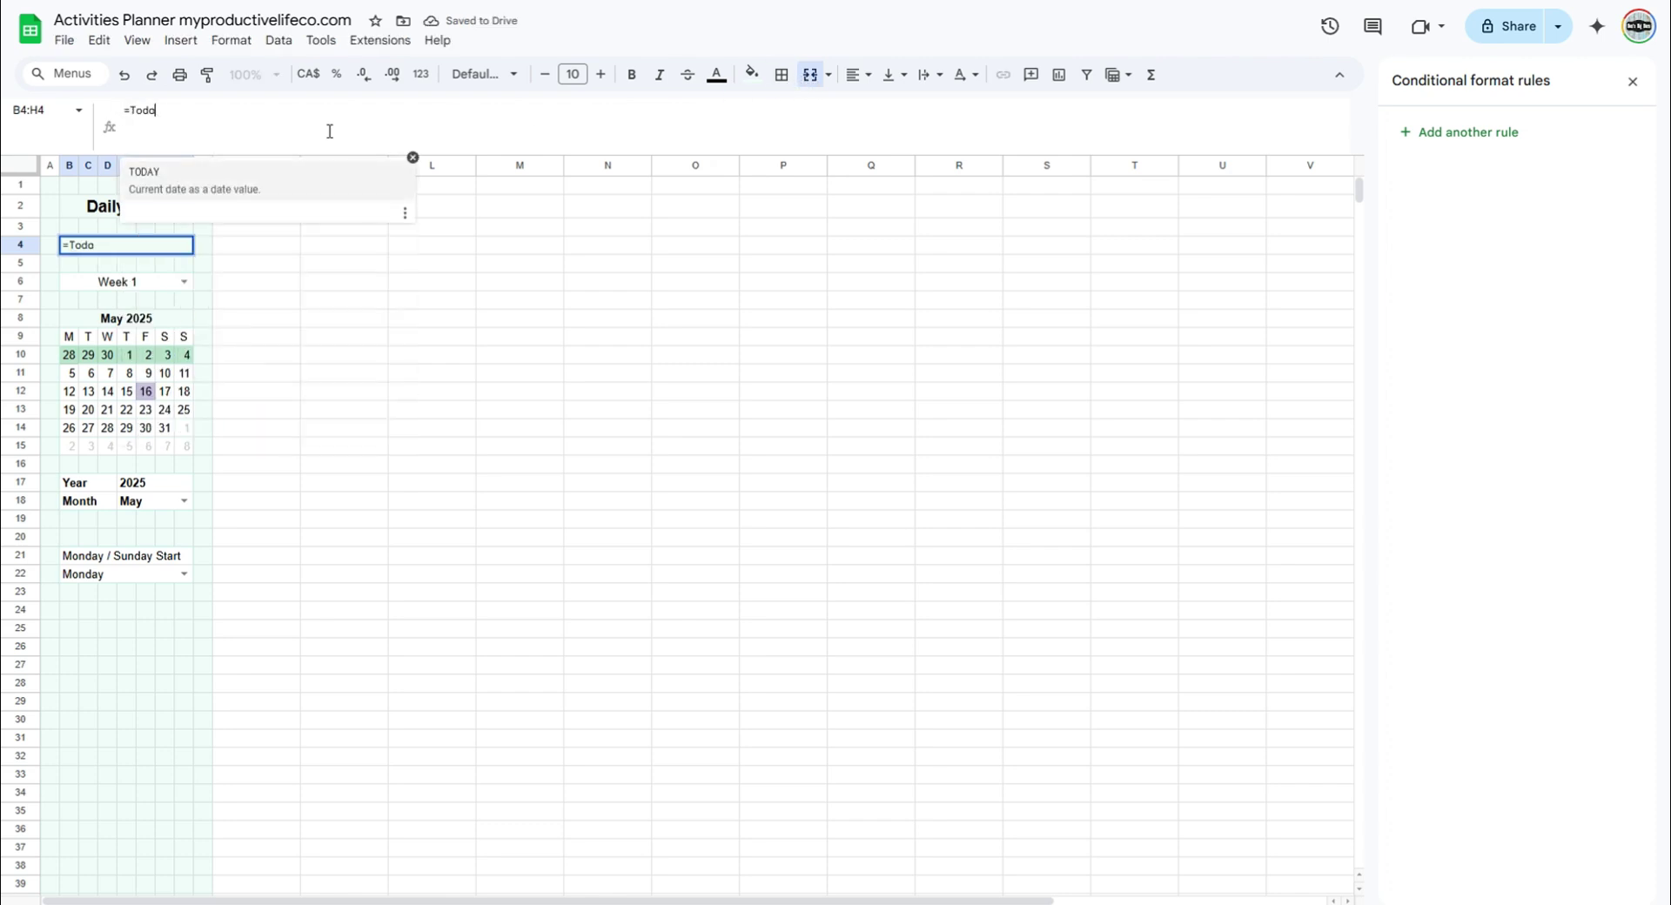
{"action": "key", "text": "Return"}
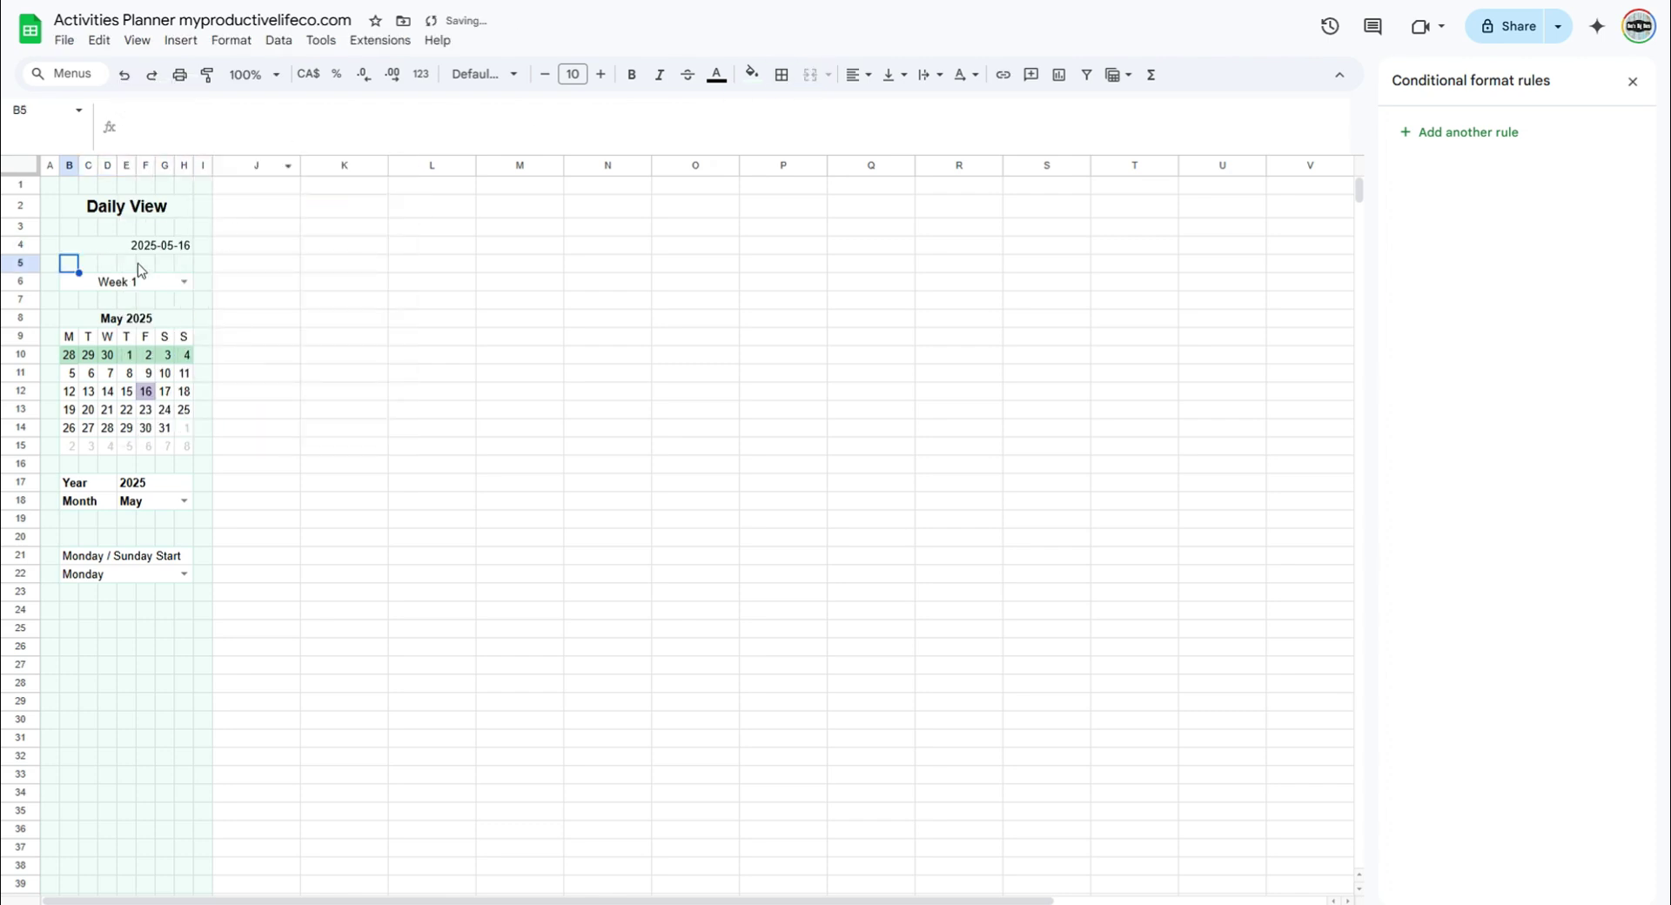
{"action": "key", "text": "Up"}
Format the date as month-and-day (May 16), centred and bold.
{"action": "left_click", "coordinate": [421, 75]}
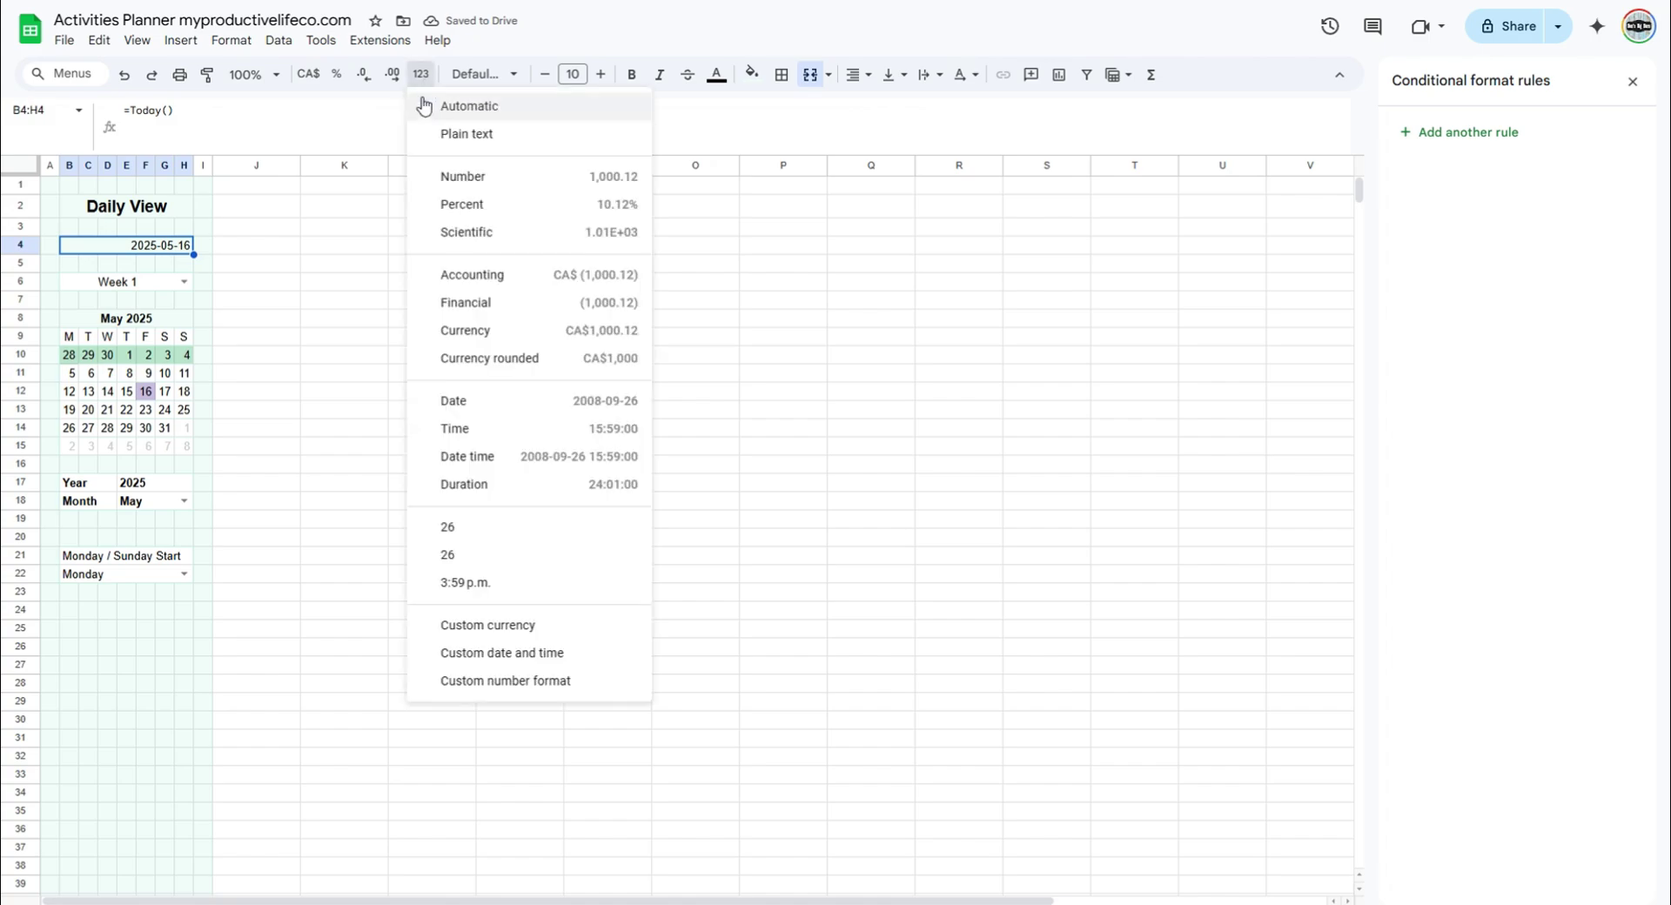
{"action": "left_click", "coordinate": [511, 648]}
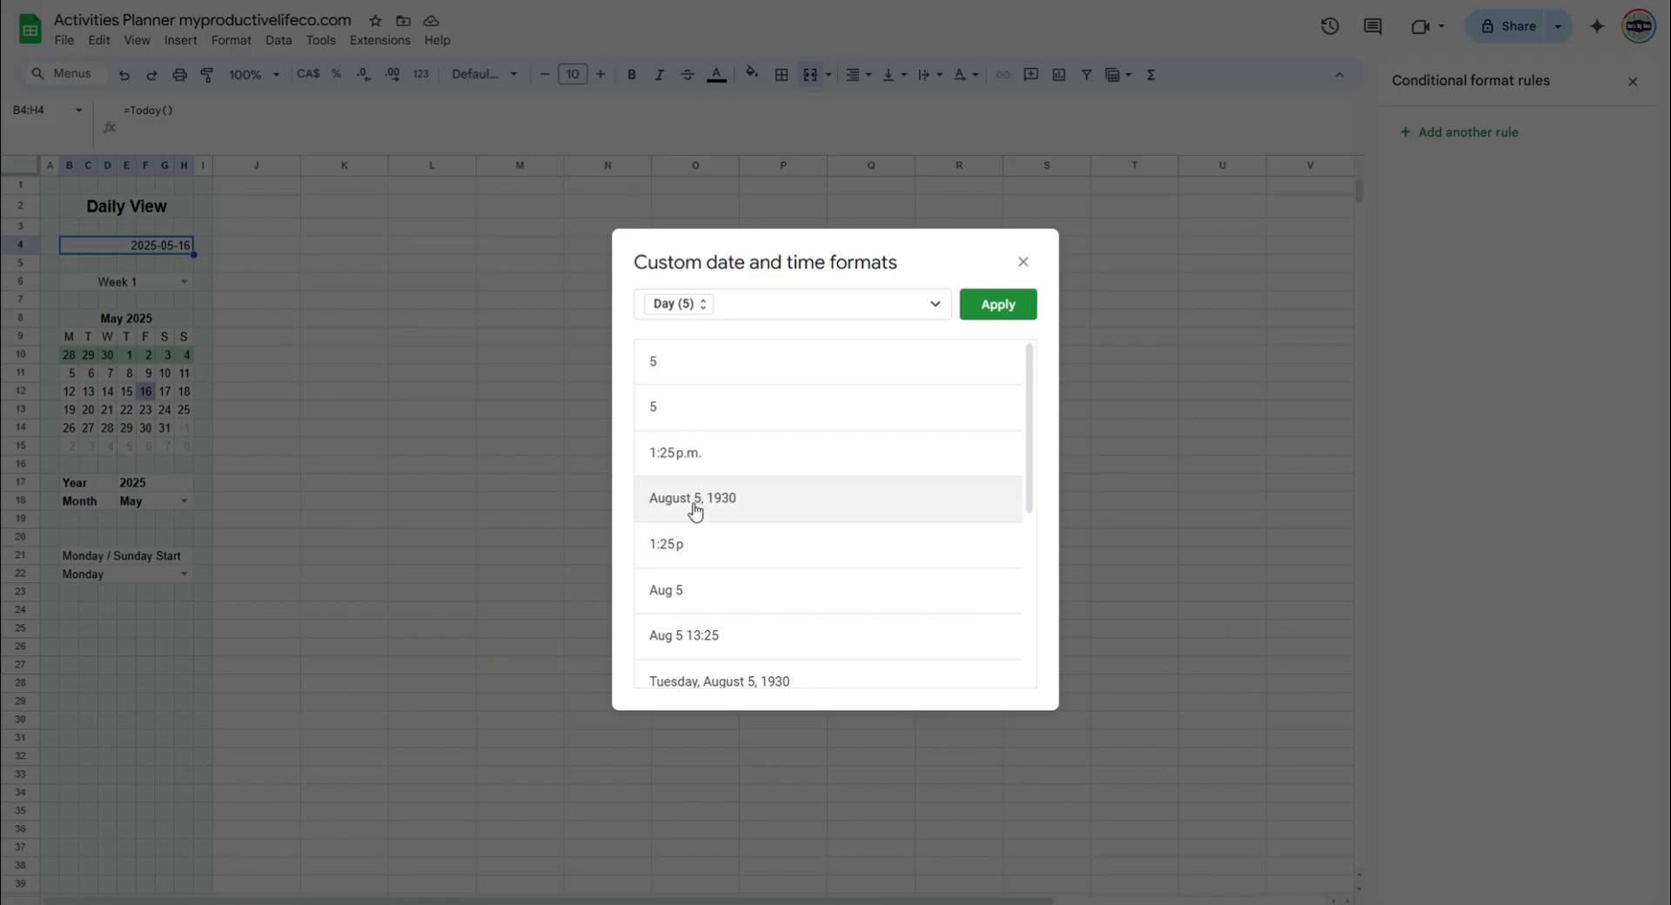
{"action": "left_click", "coordinate": [684, 595]}
{"action": "left_click", "coordinate": [992, 305]}
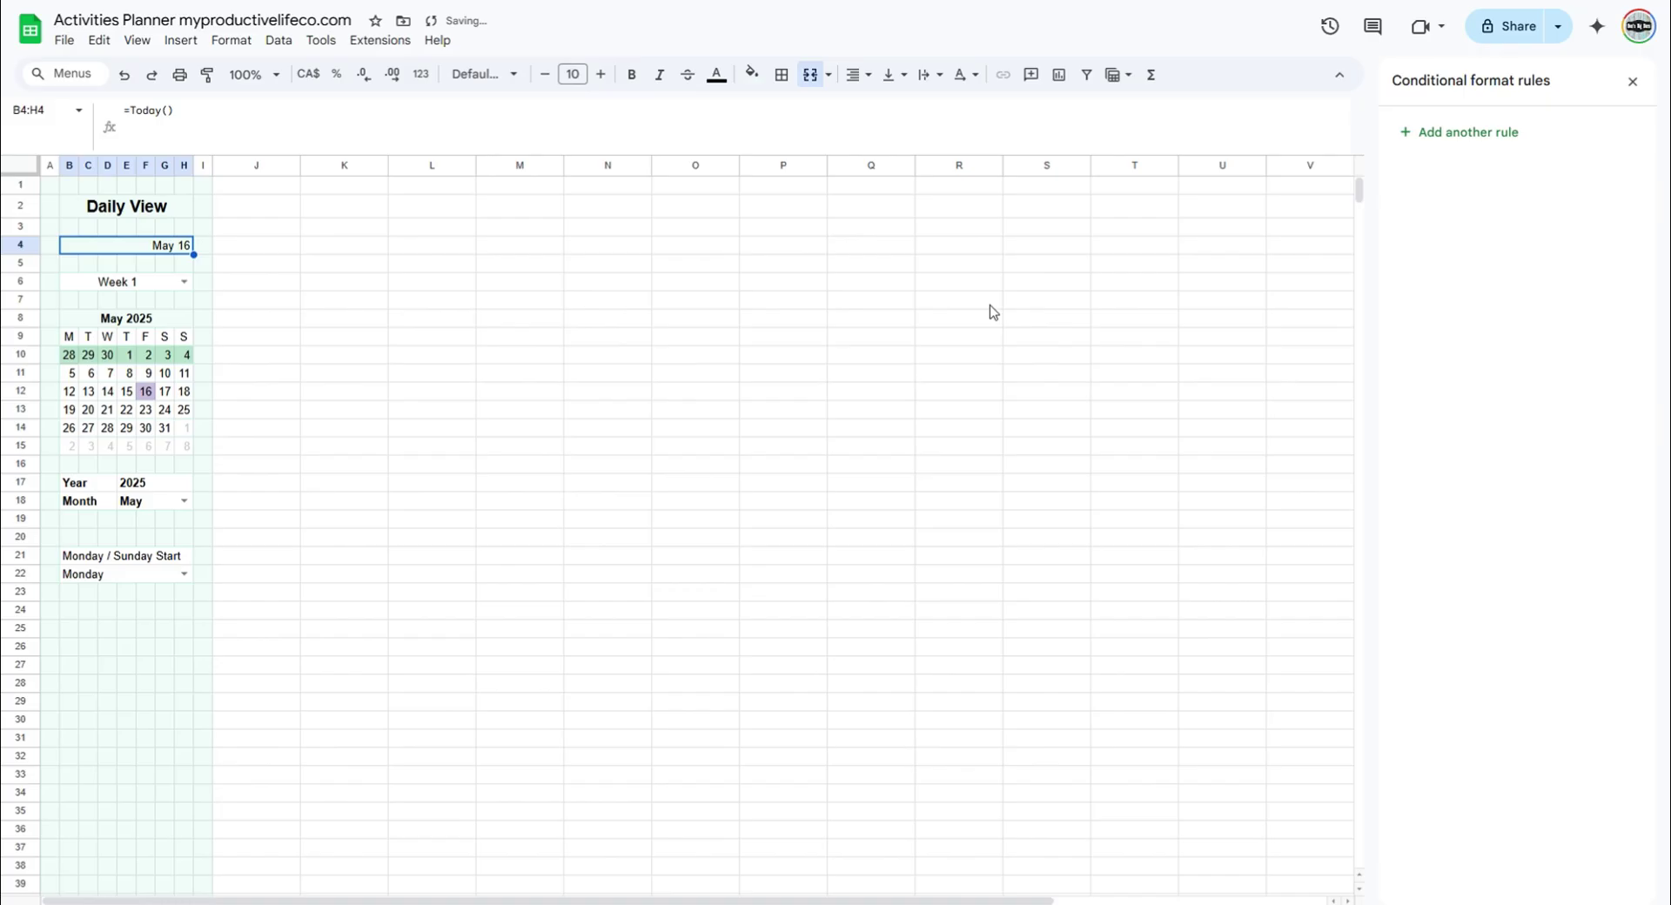
{"action": "left_click", "coordinate": [854, 75]}
{"action": "left_click", "coordinate": [853, 101]}
{"action": "left_click", "coordinate": [632, 75]}
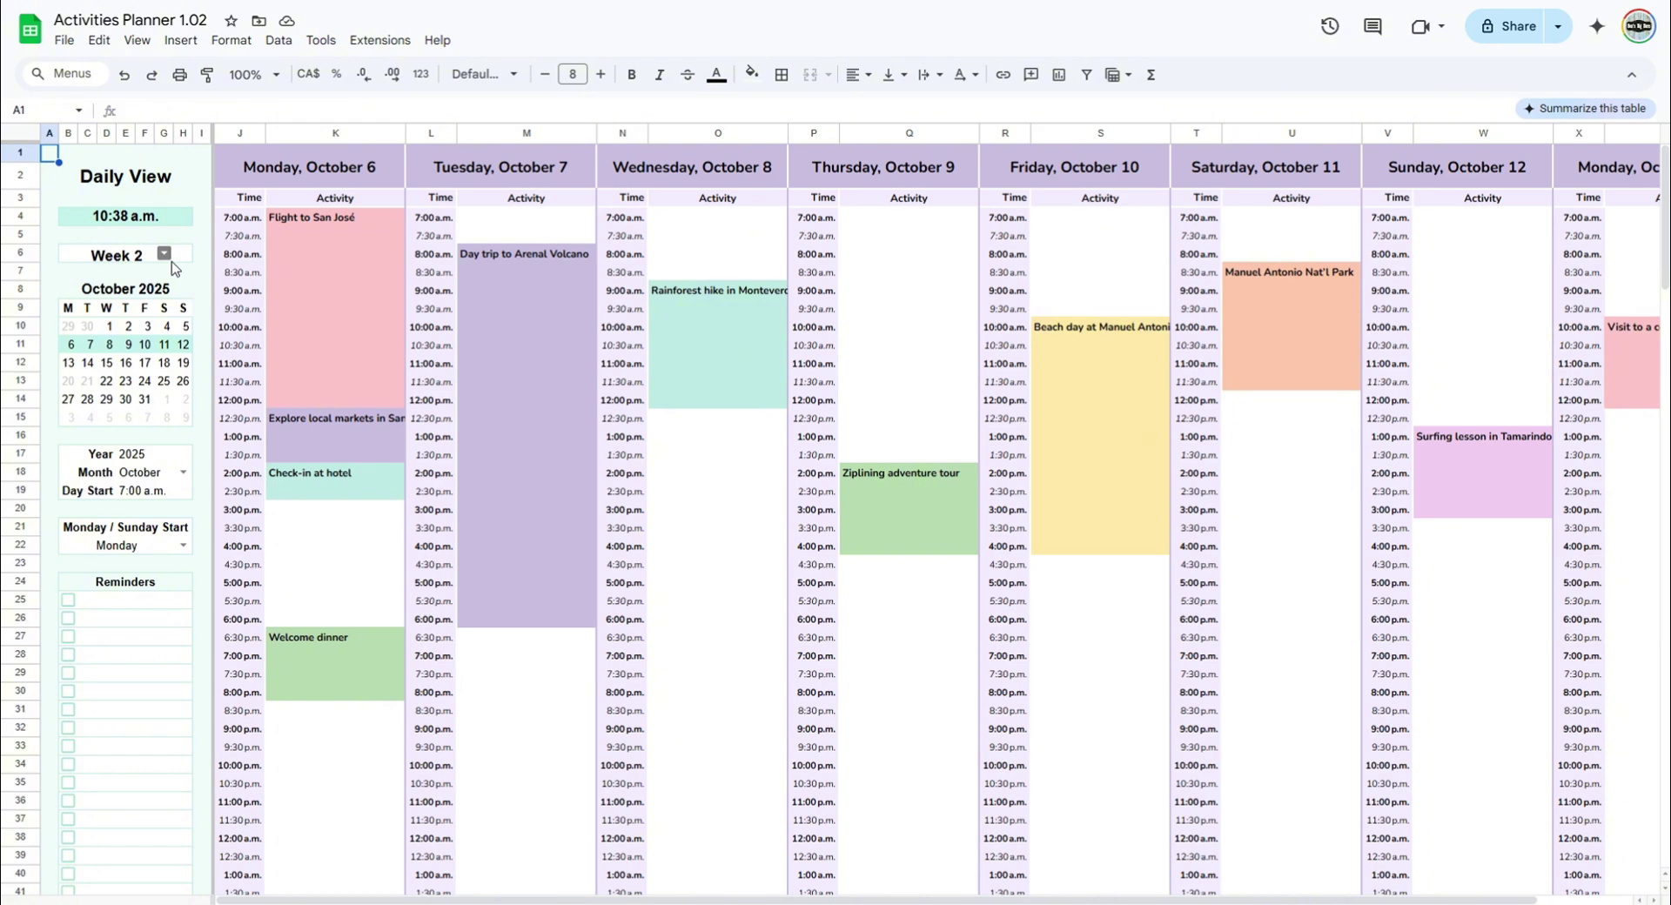
Switch the week dropdown through Weeks 3, 4 and 5, then back to Week 2.
{"action": "left_click", "coordinate": [165, 254]}
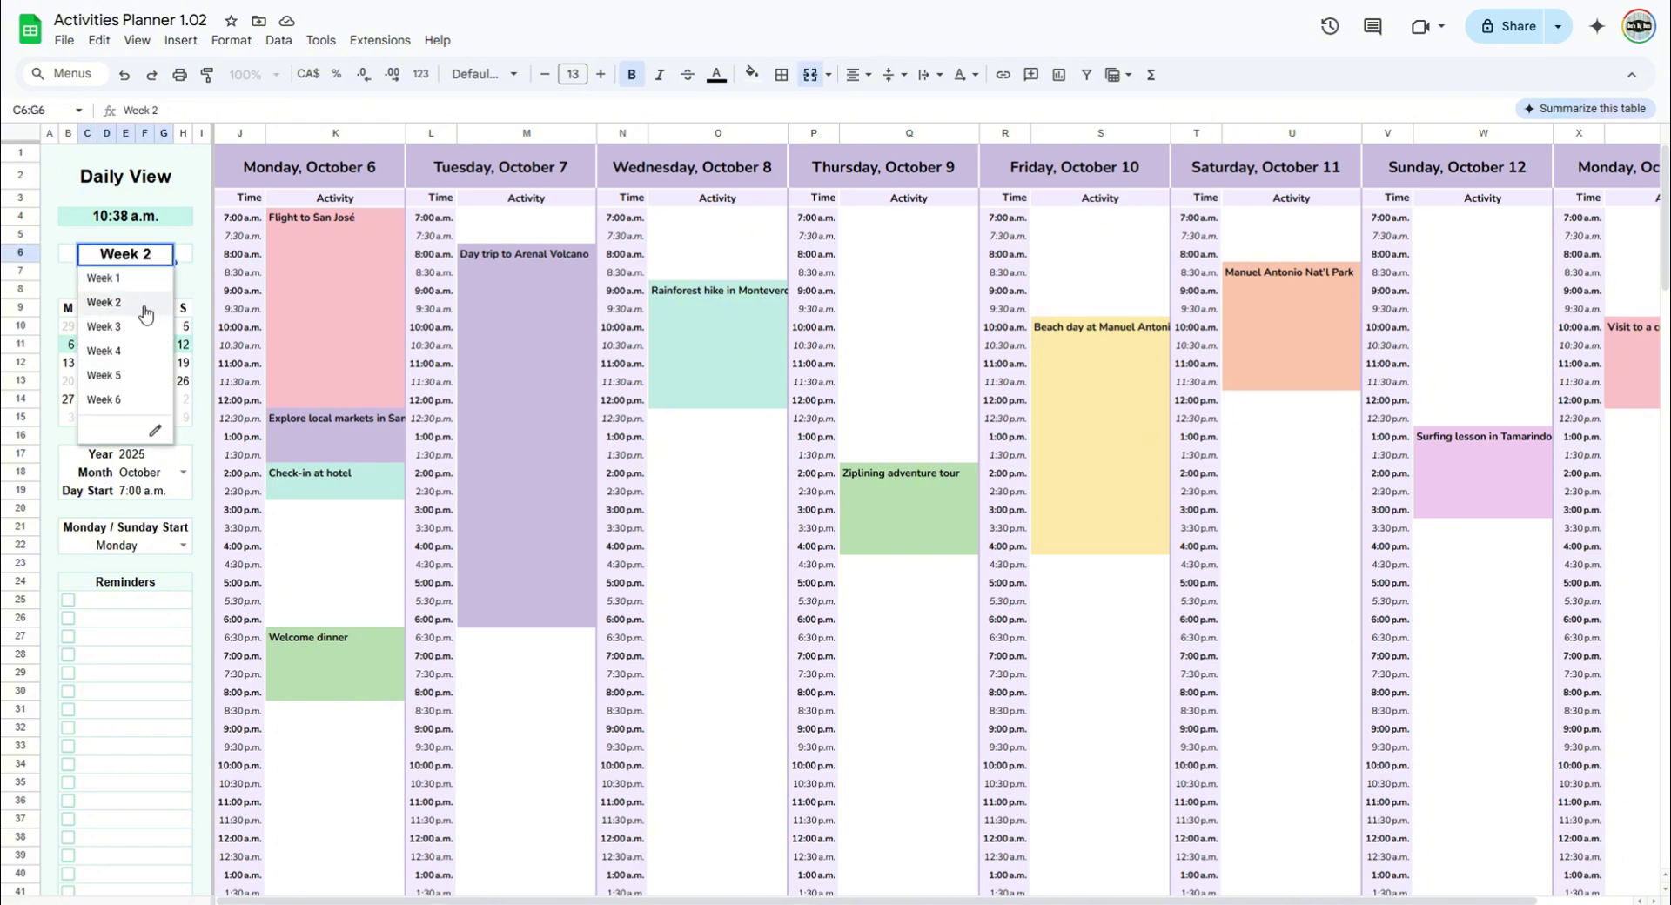
{"action": "left_click", "coordinate": [137, 328]}
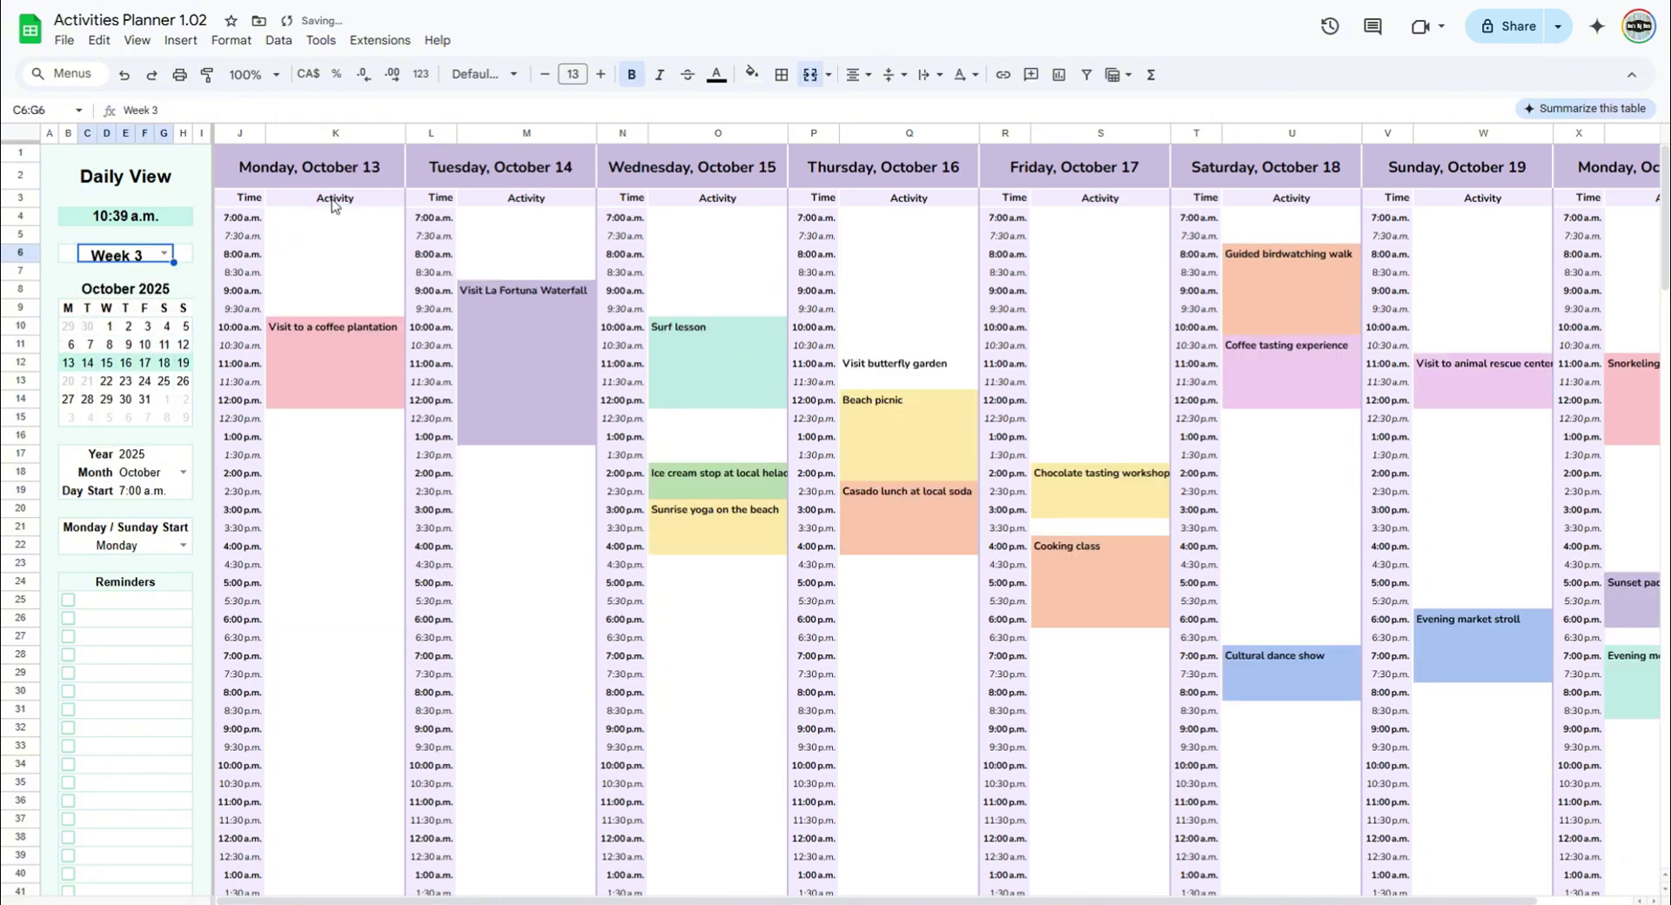
{"action": "left_click", "coordinate": [161, 260]}
{"action": "left_click", "coordinate": [122, 349]}
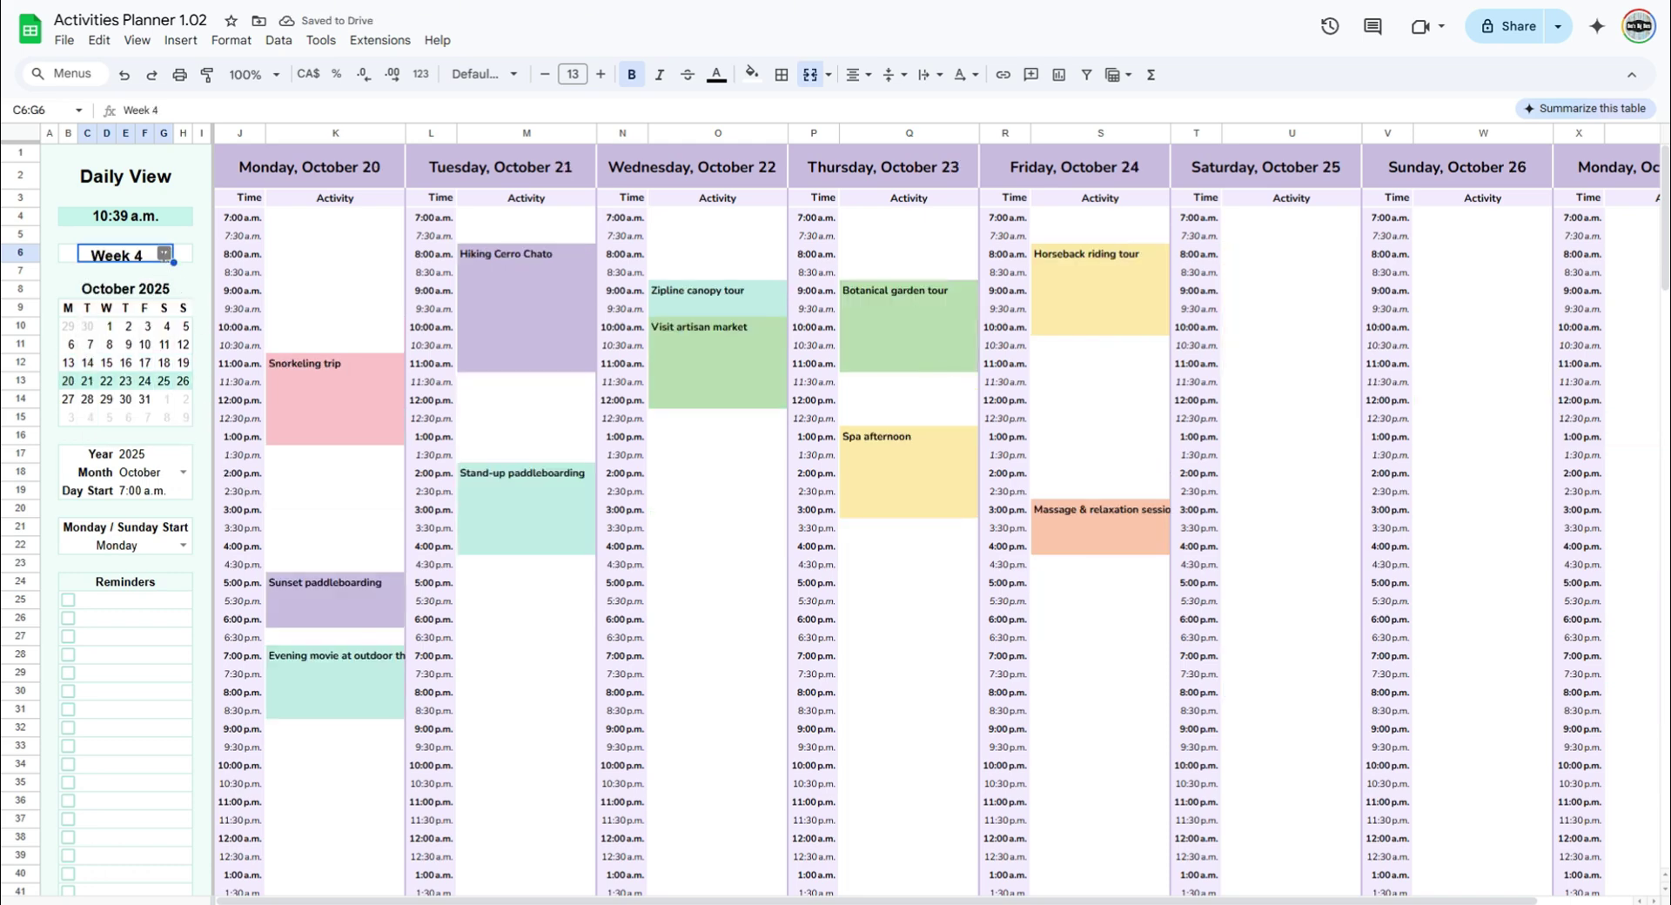
{"action": "left_click", "coordinate": [163, 254]}
{"action": "left_click", "coordinate": [135, 375]}
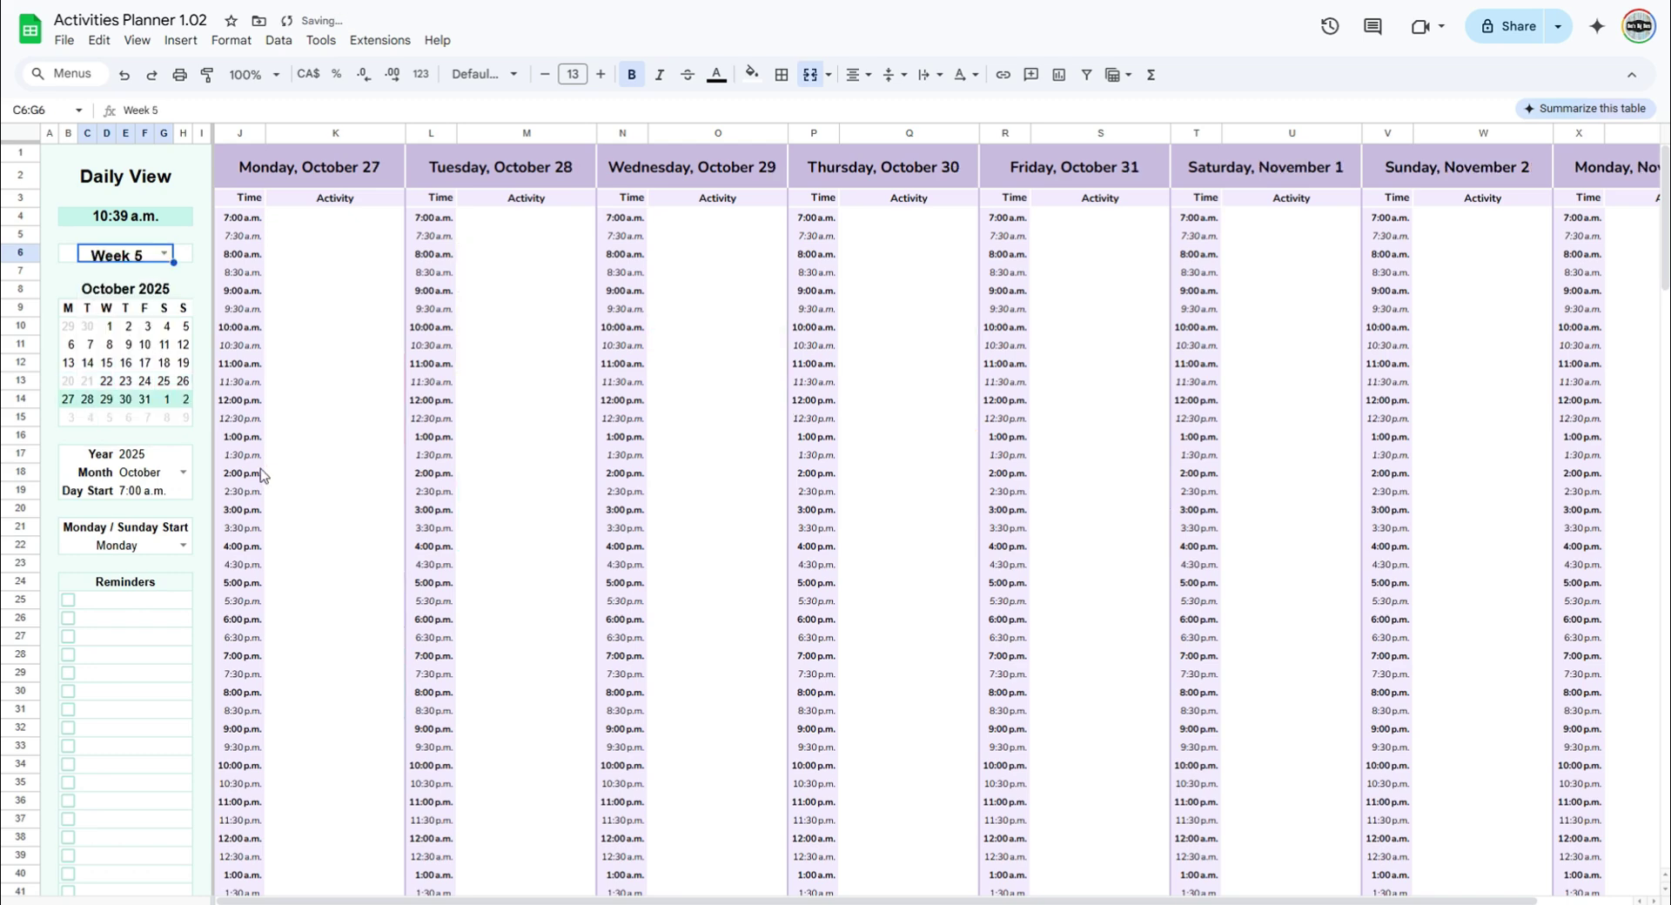
{"action": "left_click", "coordinate": [163, 254]}
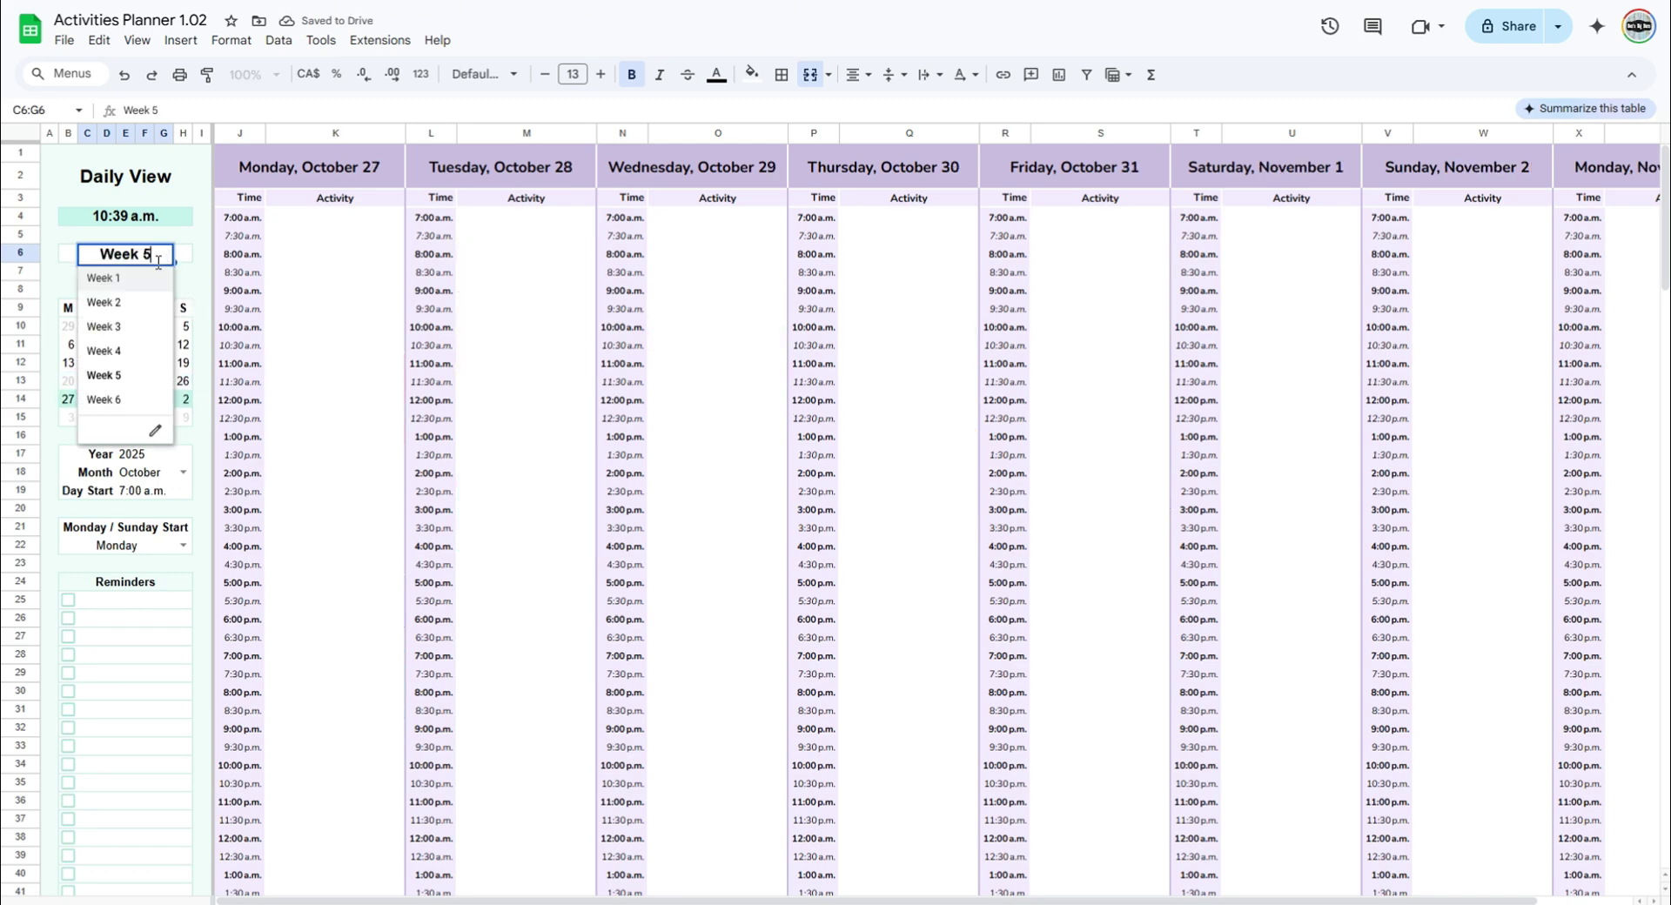
{"action": "left_click", "coordinate": [139, 300]}
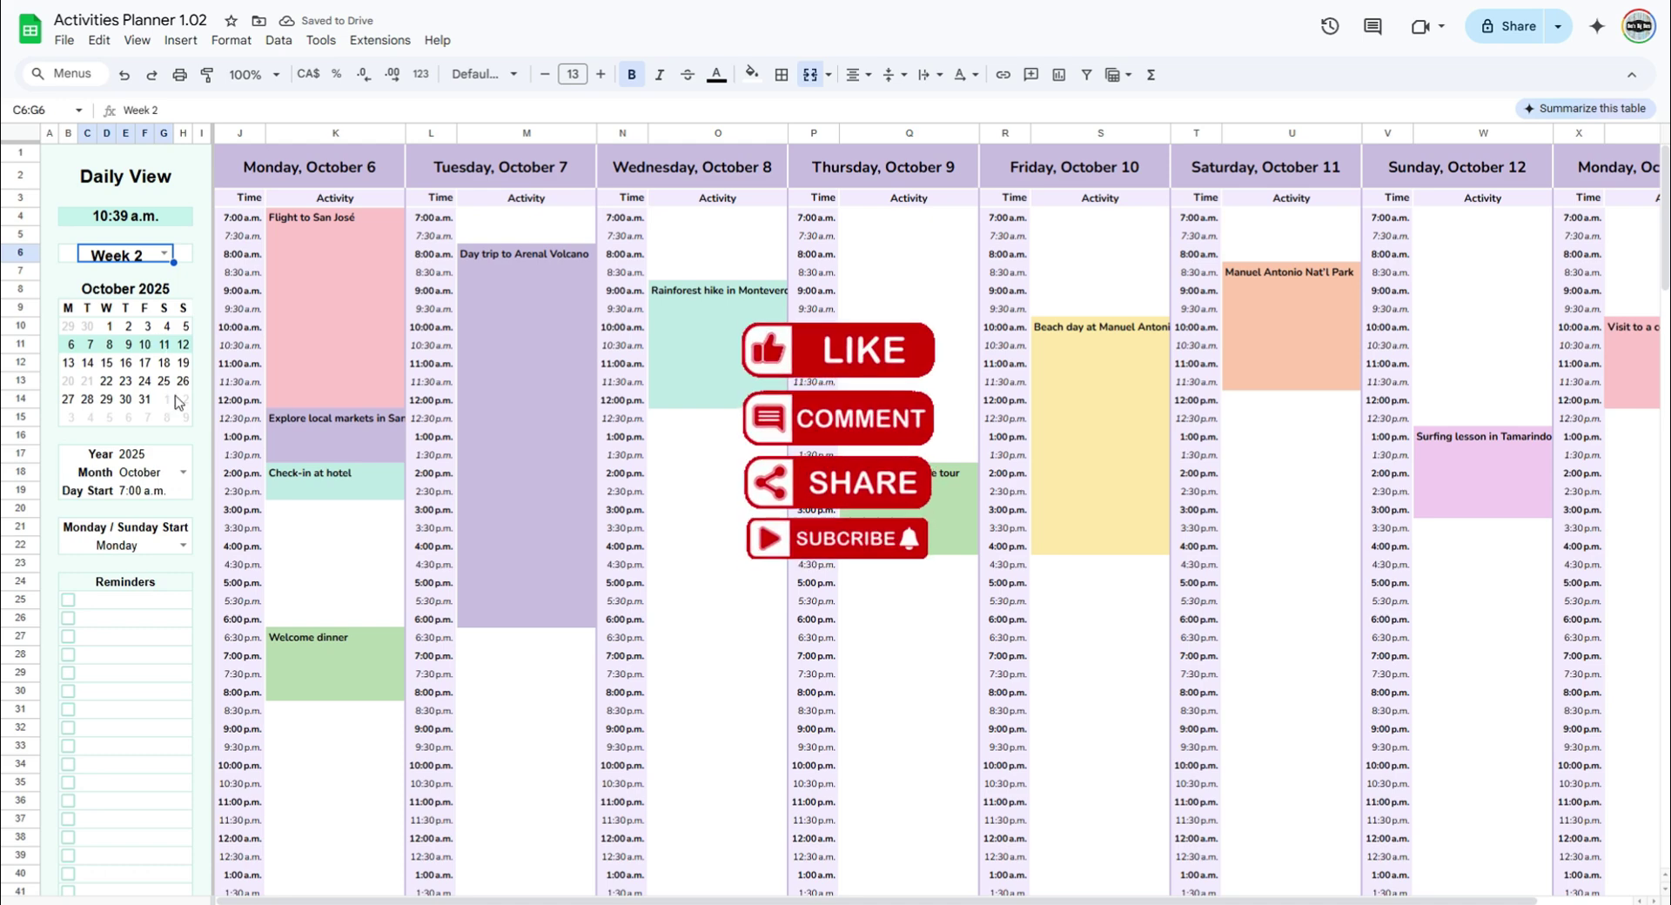
Change the Day Start time to 04:00:00.
{"action": "left_click", "coordinate": [140, 493]}
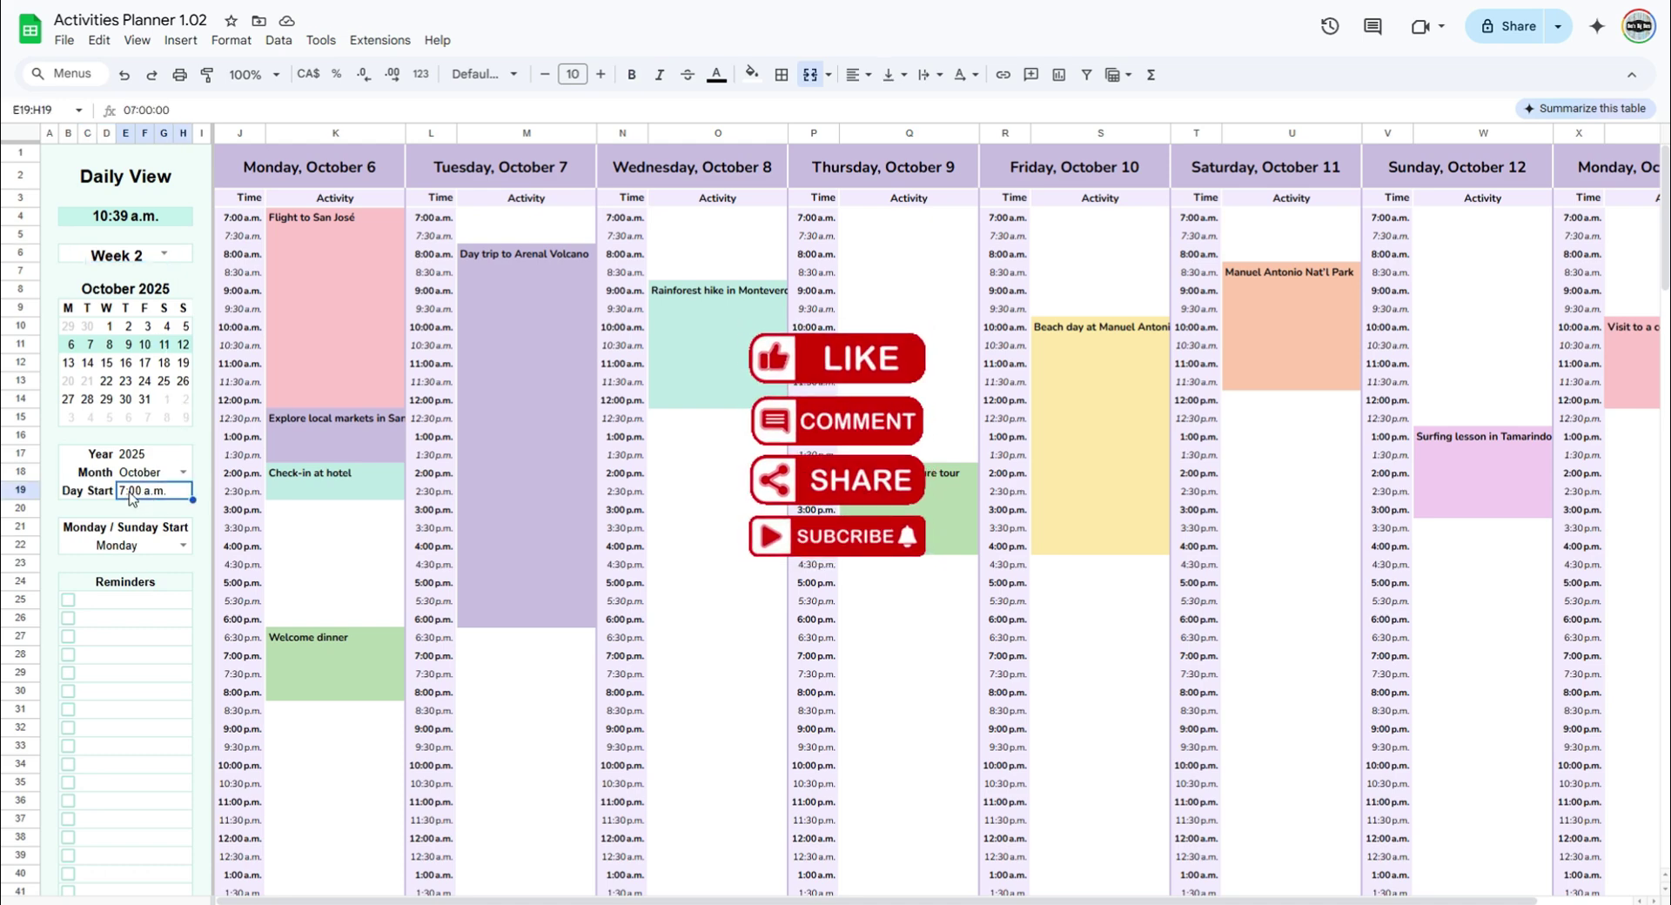
{"action": "double_click", "coordinate": [128, 490]}
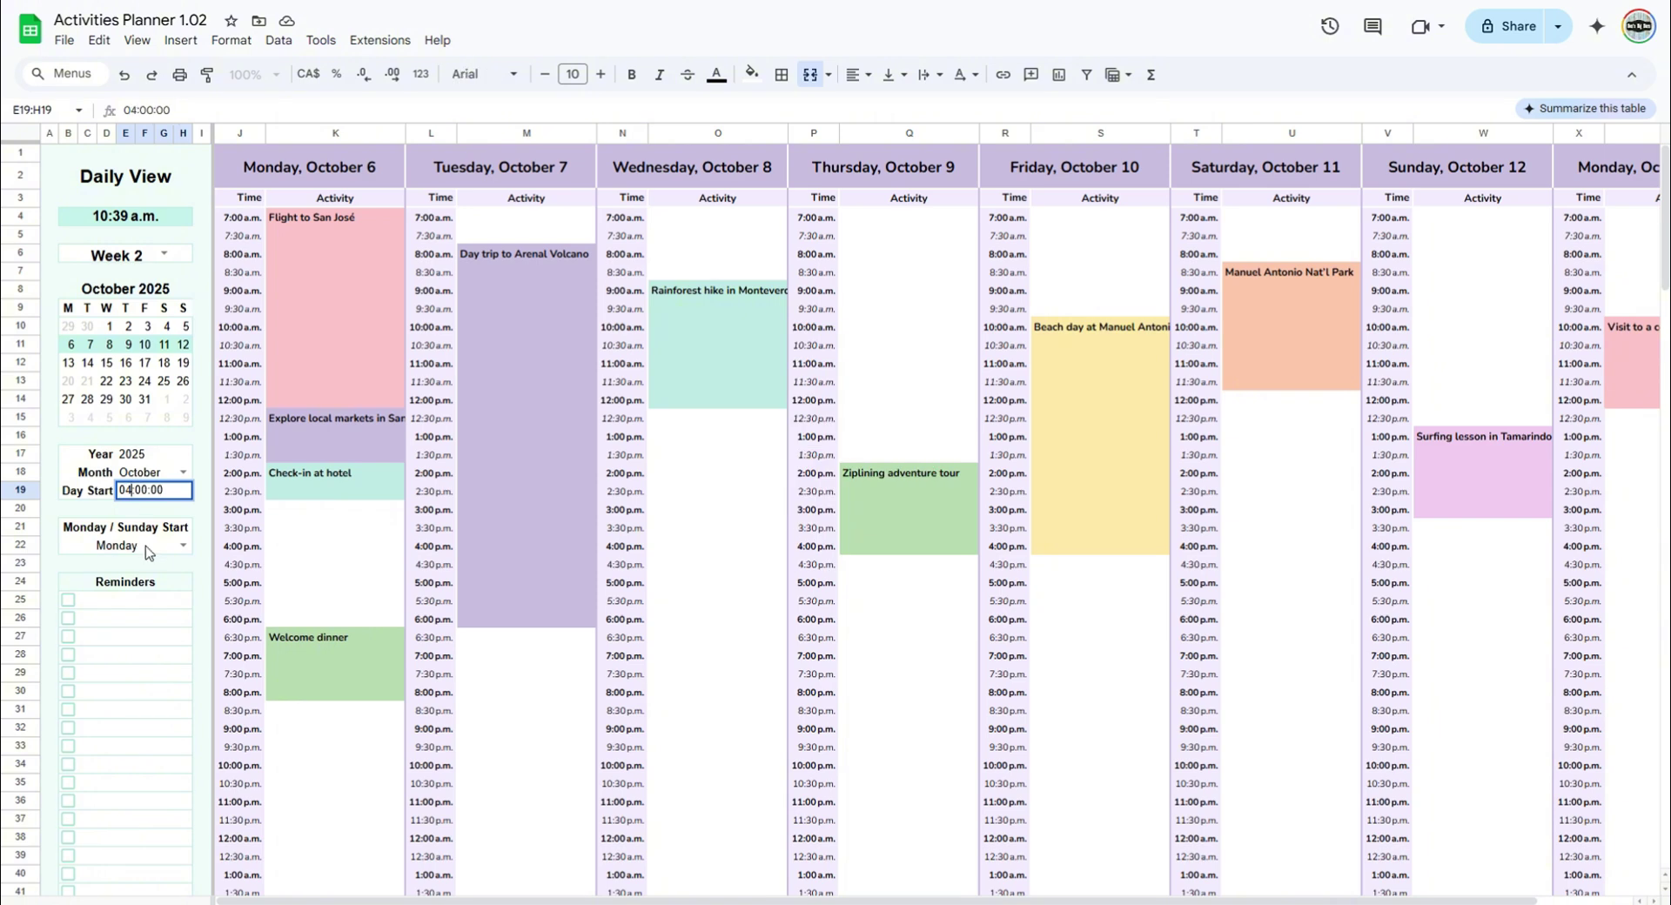
{"action": "key", "text": "Return"}
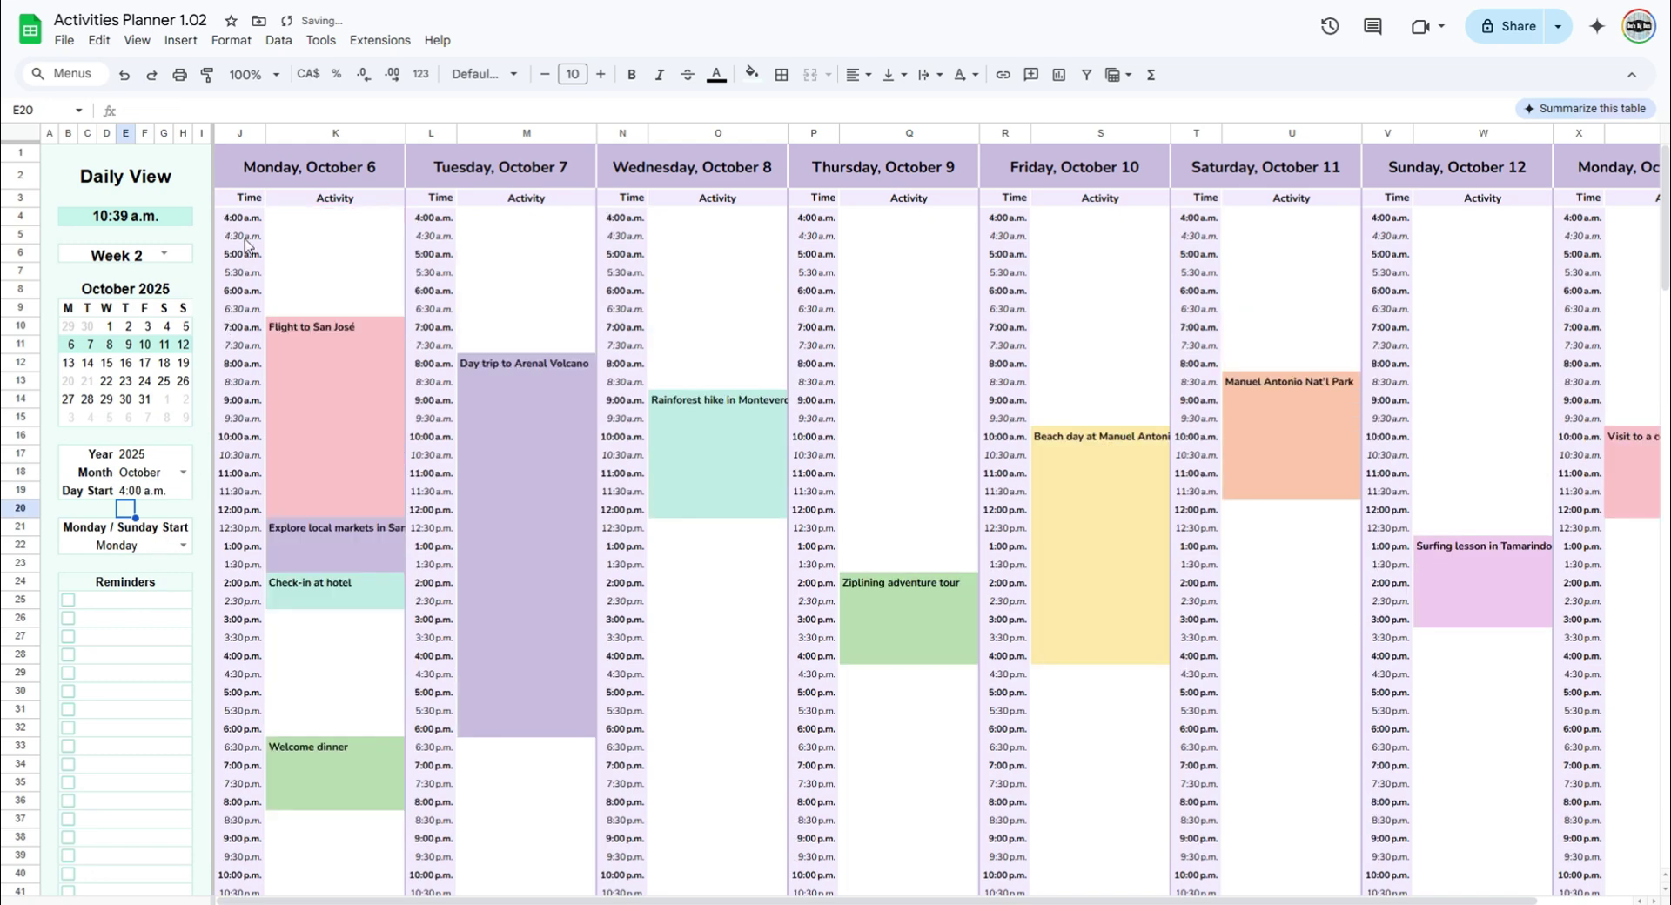